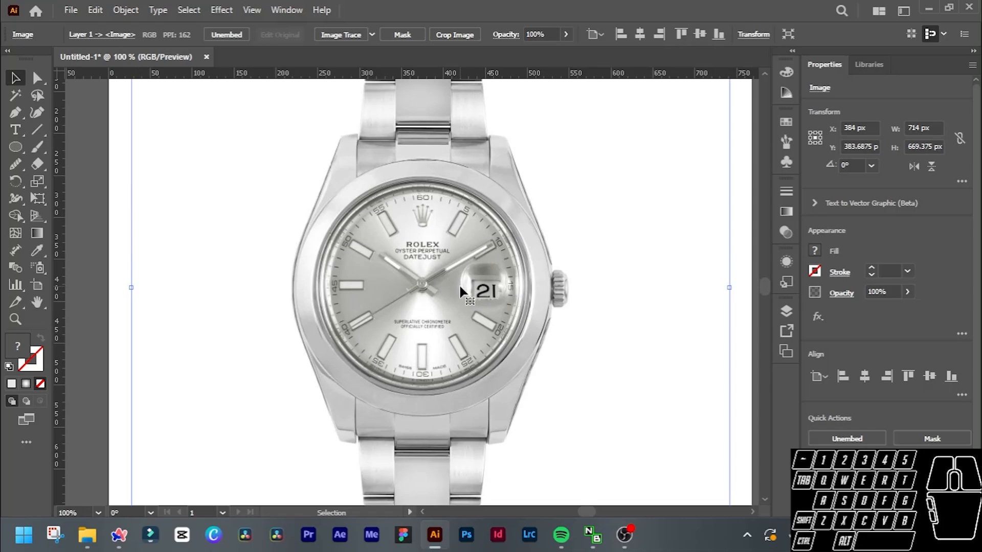
Duplicate the watch image and place the copy beside the artboard, to the right of the original.
scroll(461, 290, down, 3)
scroll(460, 290, up, 3)
scroll(460, 290, down, 3)
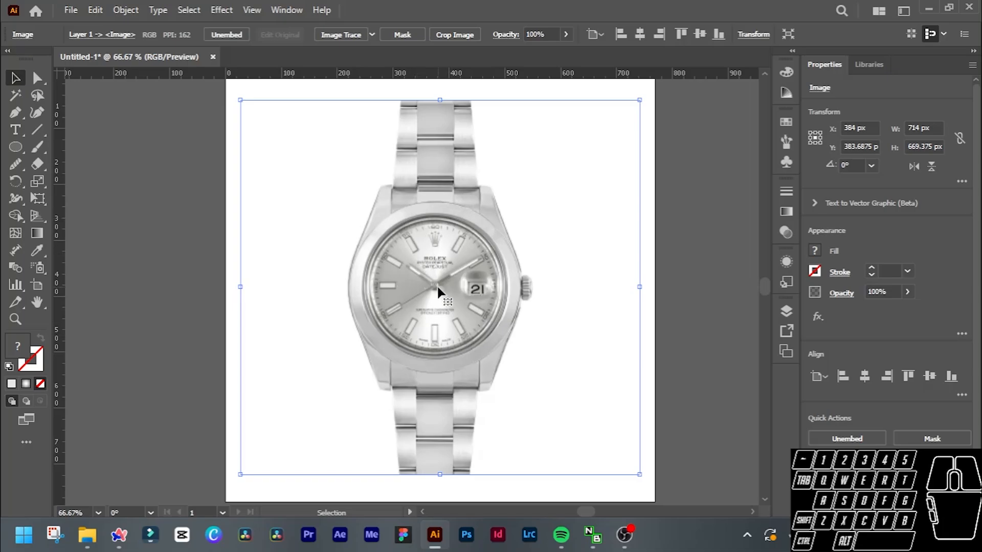
scroll(437, 286, up, 1)
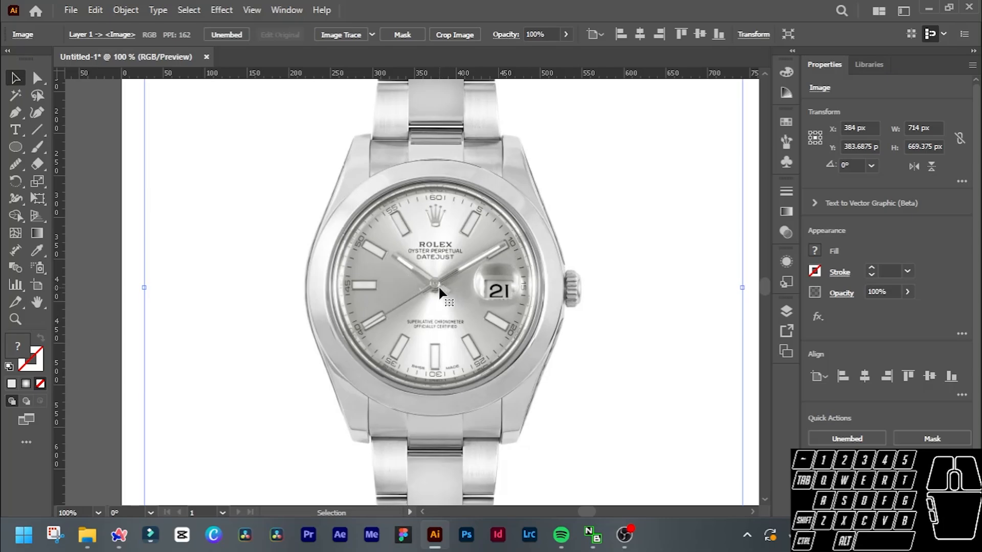
scroll(438, 291, down, 1)
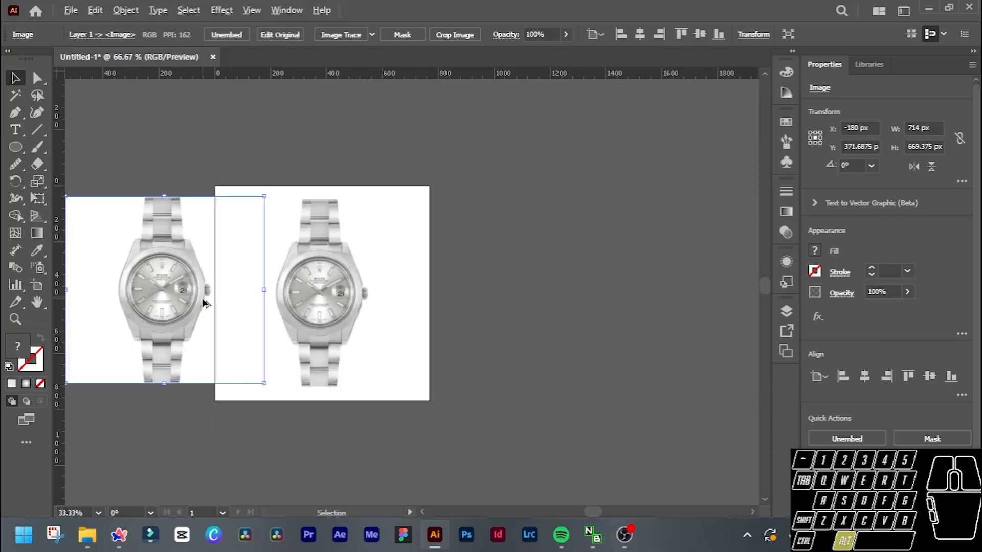
drag(204, 281, 564, 307)
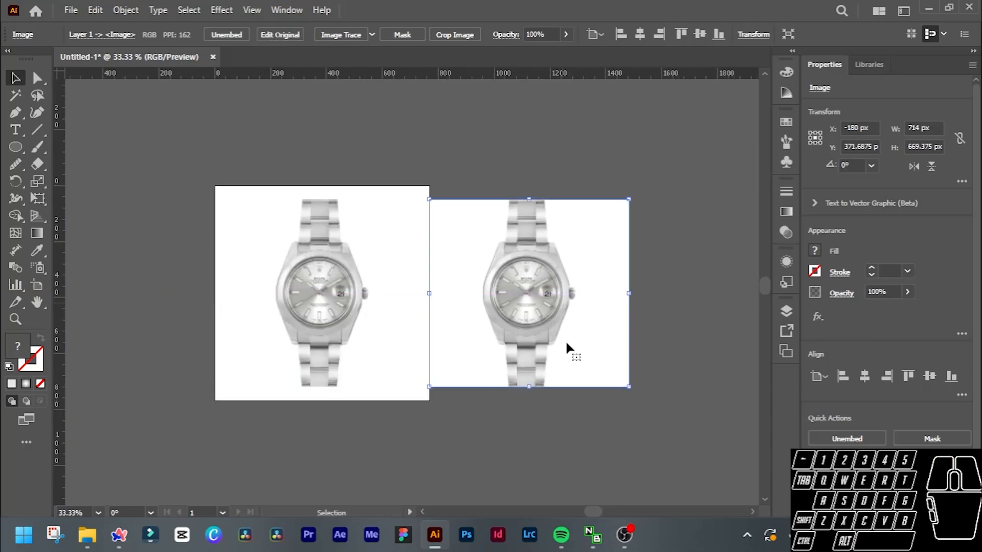
Try lowering the original watch image's opacity to 64%, restore it to 100% and deselect the image.
click(329, 313)
scroll(247, 275, up, 1)
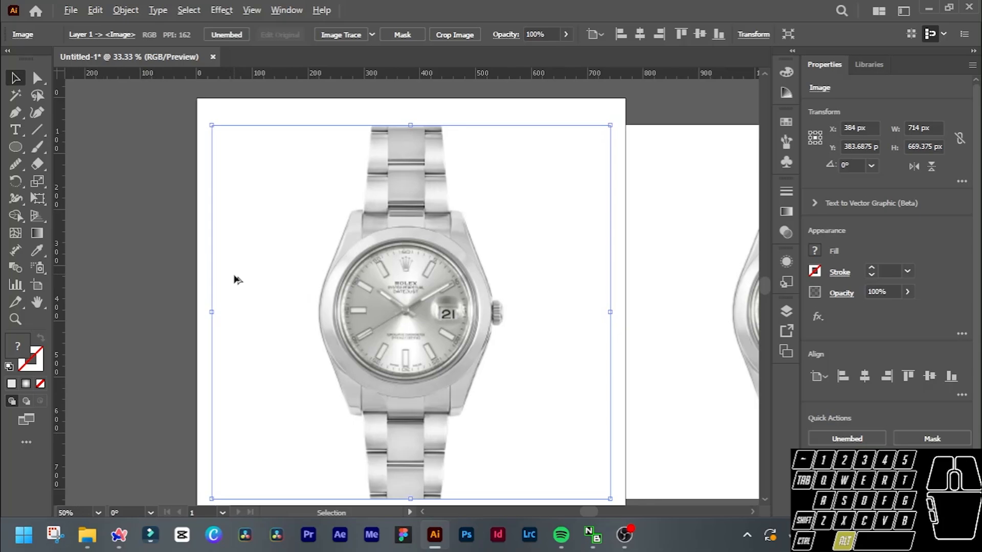
scroll(890, 291, down, 7)
scroll(891, 291, down, 20)
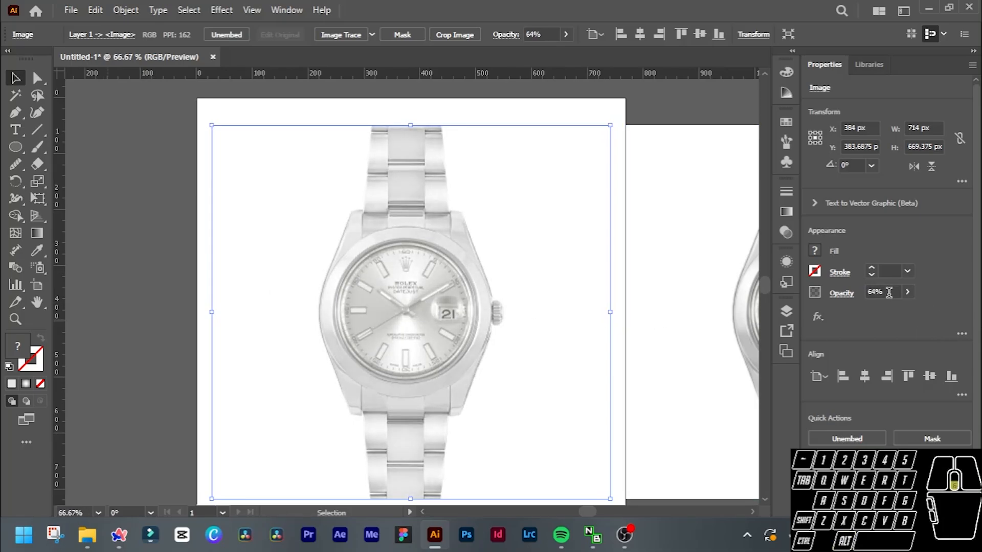
scroll(889, 291, up, 20)
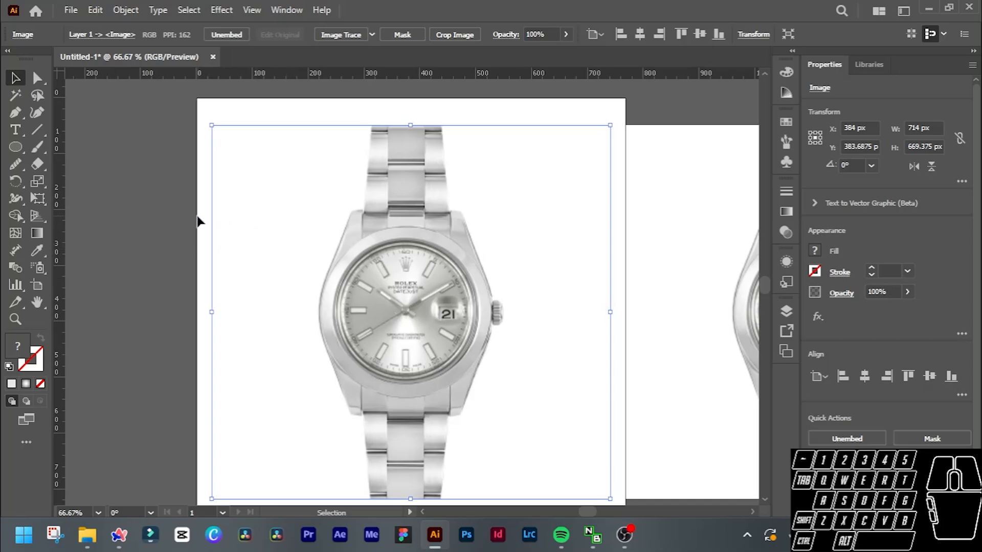
click(198, 221)
key(ctrl)
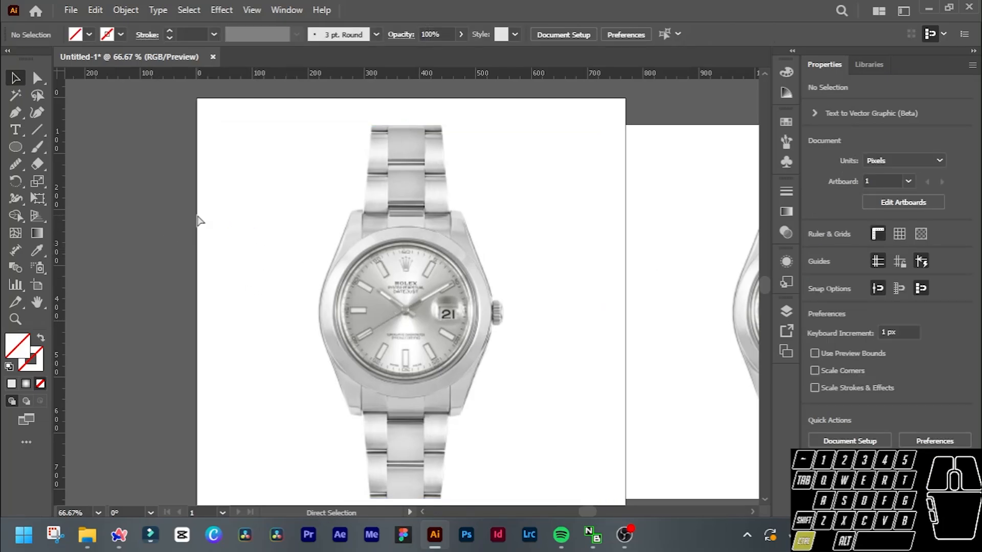
Hide the rulers and show them again.
key(ctrl+r)
key(ctrl+r)
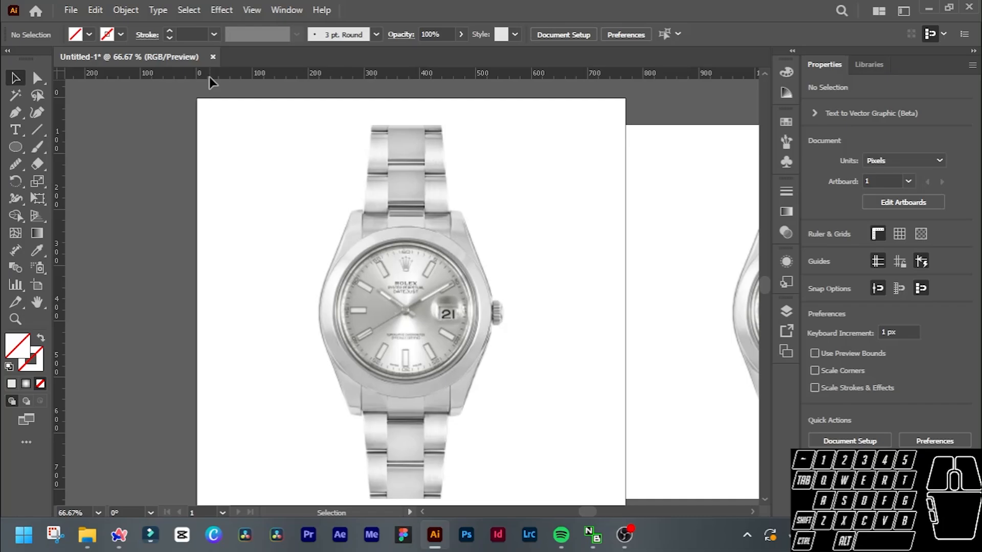
click(877, 234)
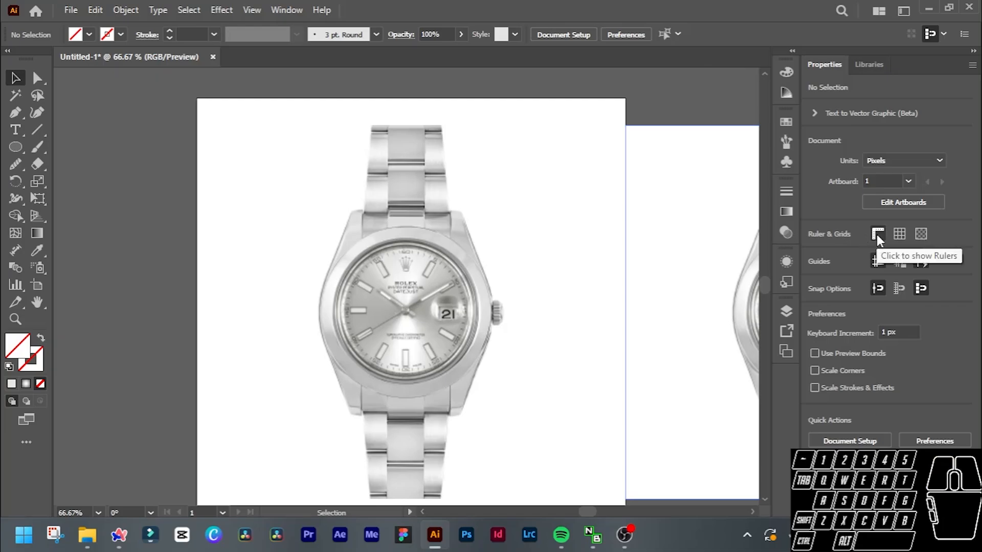
click(876, 234)
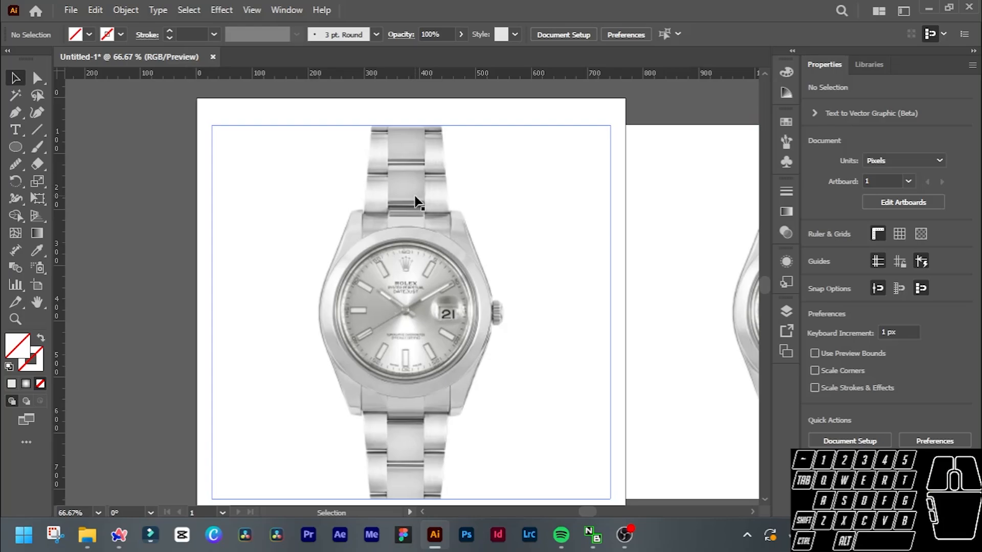
Place a horizontal guide through the center of the watch hands at about Y 379 px.
scroll(416, 323, up, 2)
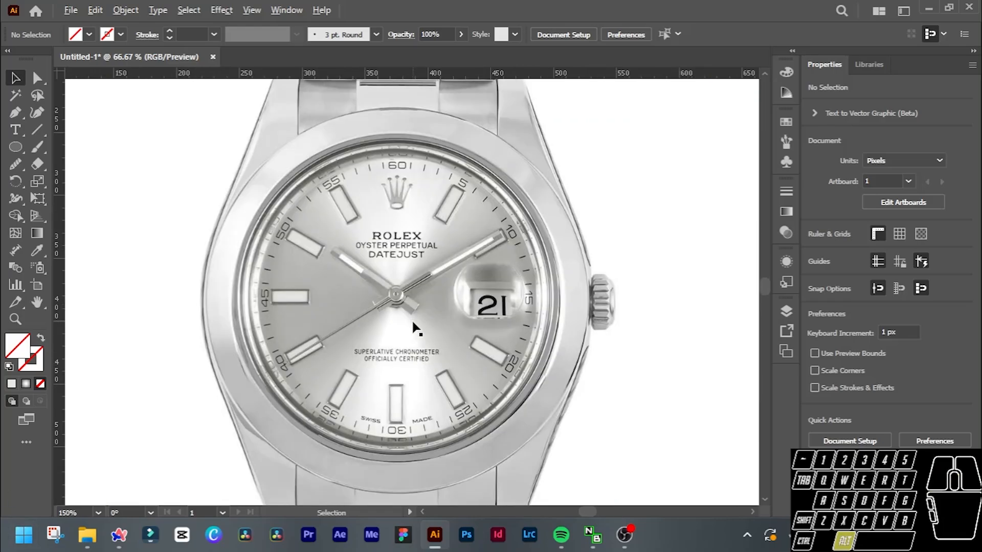
scroll(416, 327, up, 2)
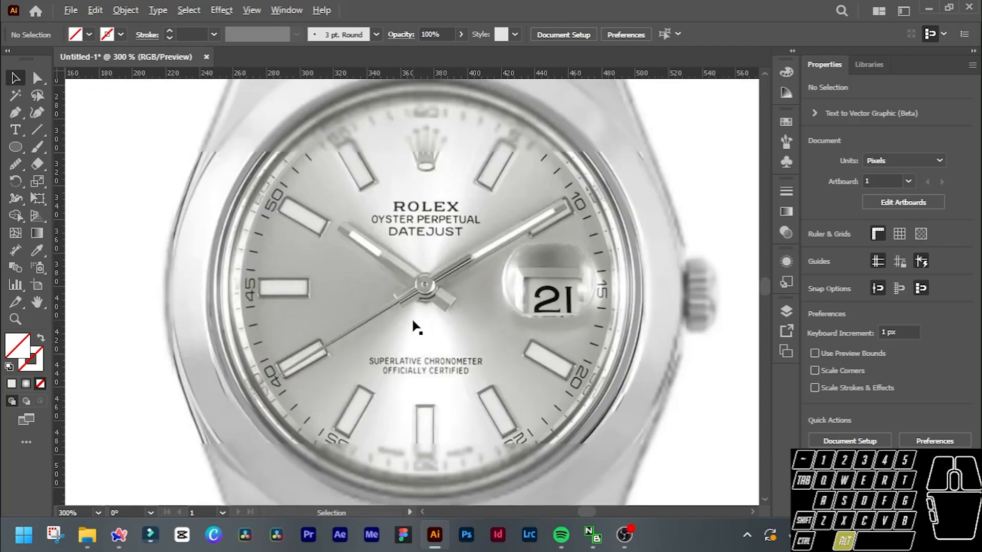
scroll(416, 327, down, 1)
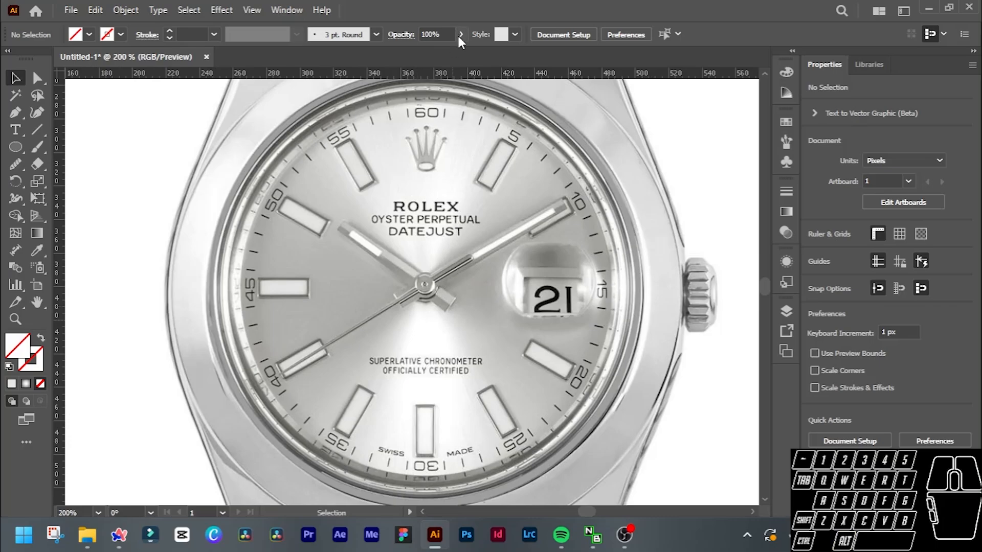
drag(425, 71, 424, 285)
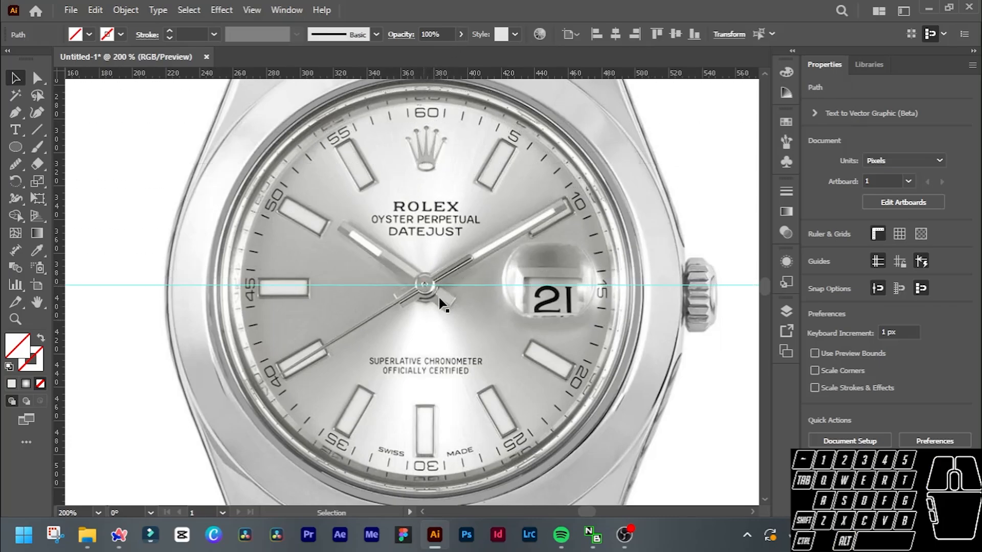
Place a vertical guide through the center of the watch hands at about X 374 px, crossing the horizontal guide.
drag(57, 298, 98, 302)
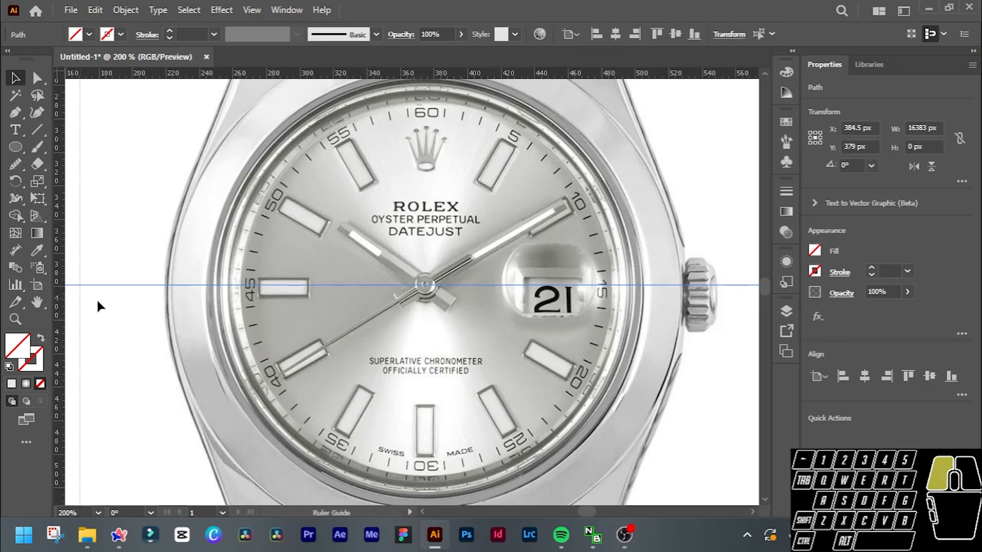
drag(396, 296, 425, 283)
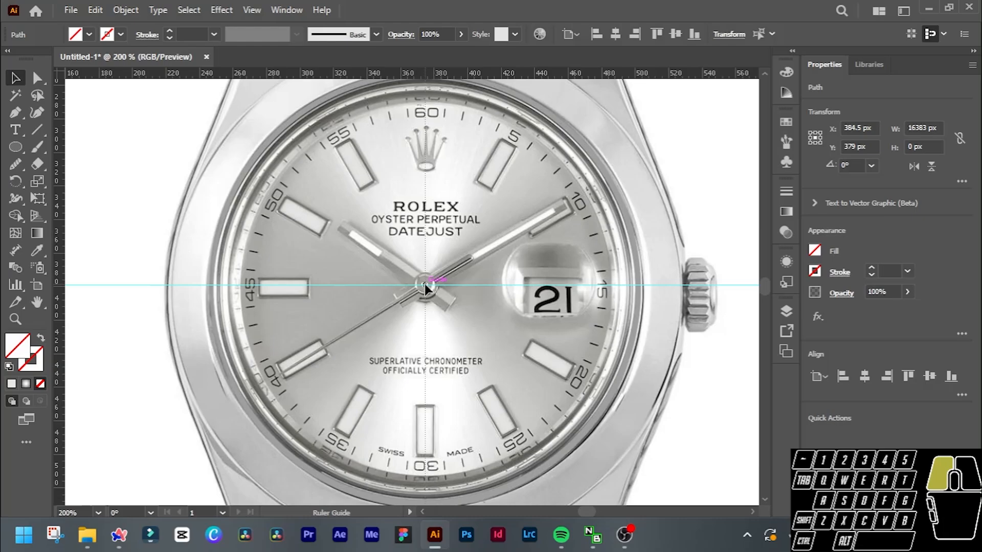
drag(425, 284, 399, 280)
scroll(436, 295, up, 3)
scroll(399, 280, down, 4)
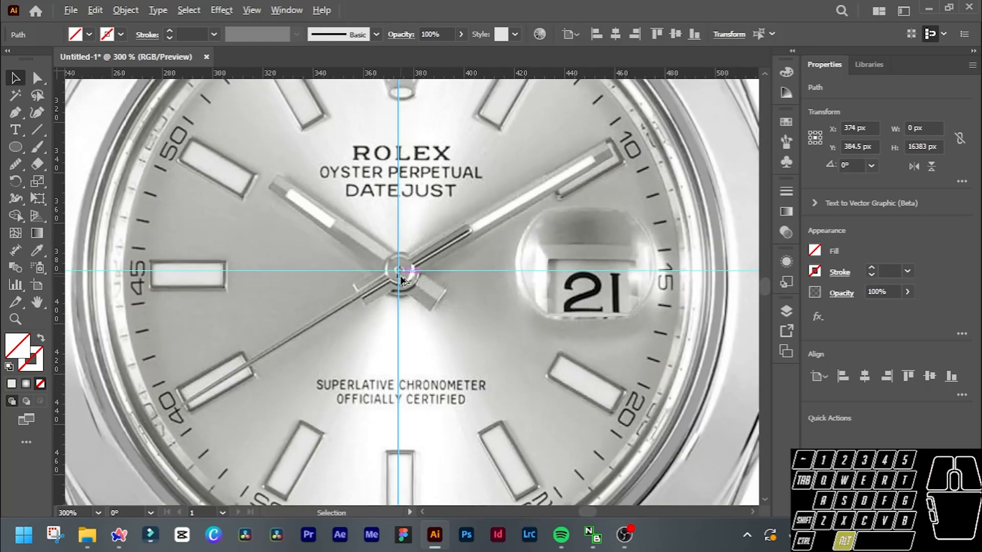
scroll(425, 289, down, 1)
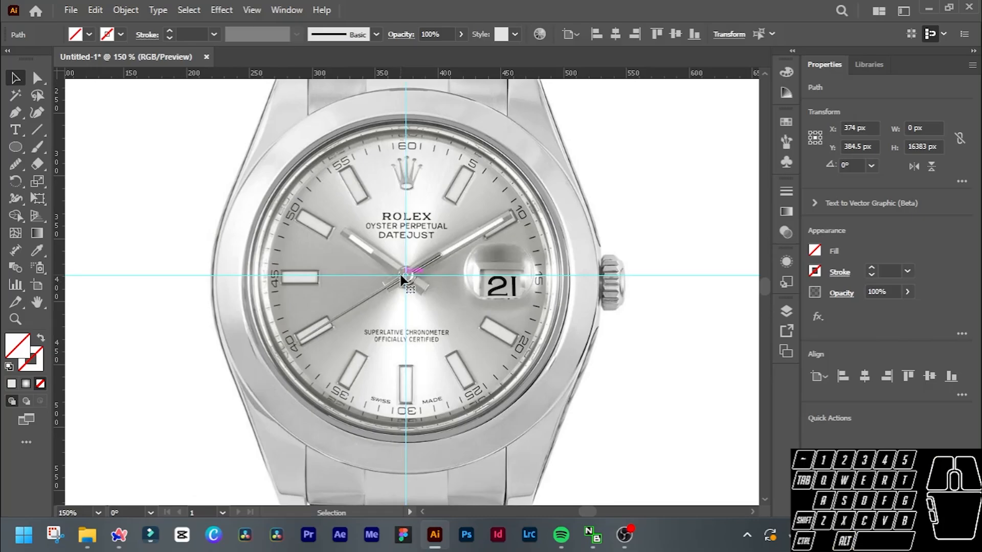
Deselect everything and lock the two guides.
click(404, 276)
click(648, 207)
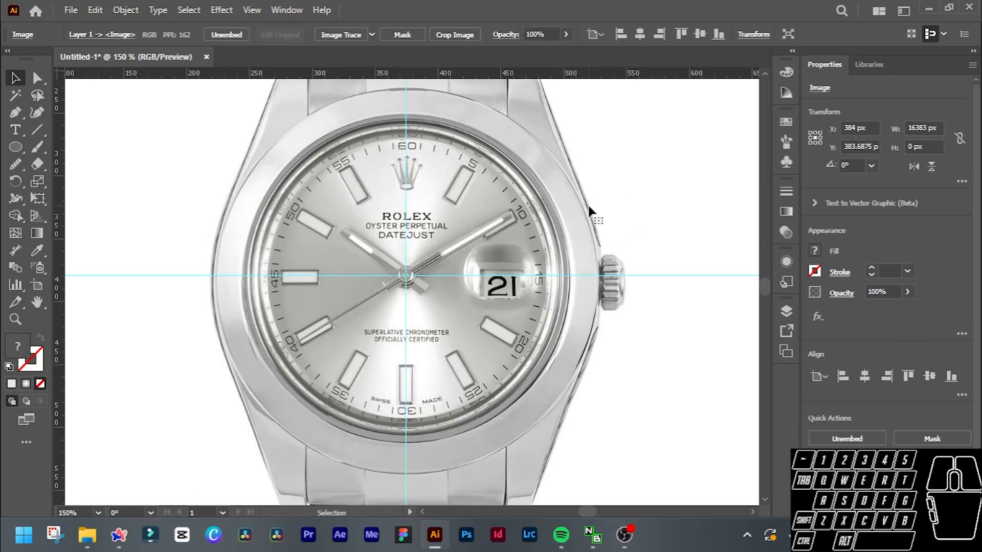
key(ctrl)
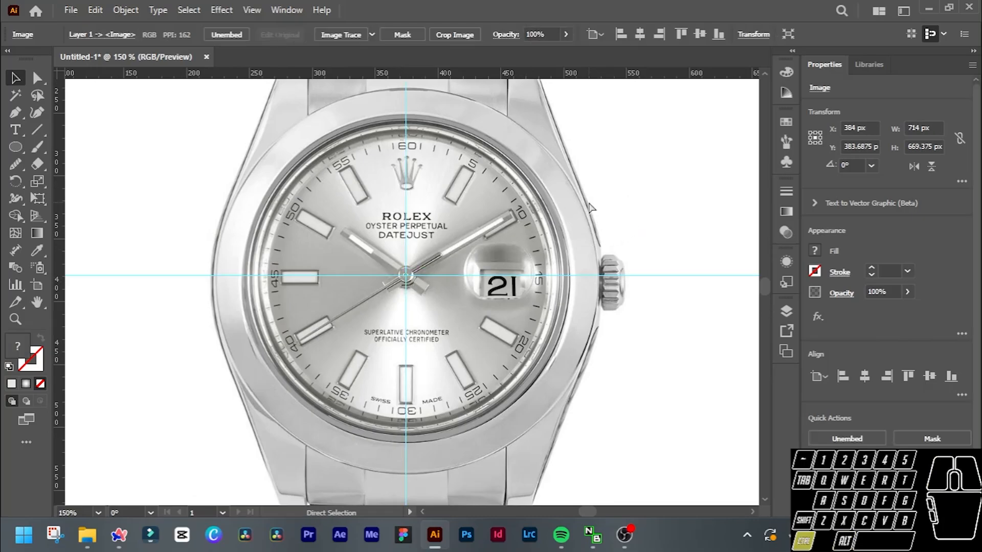
key(ctrl+shift+a)
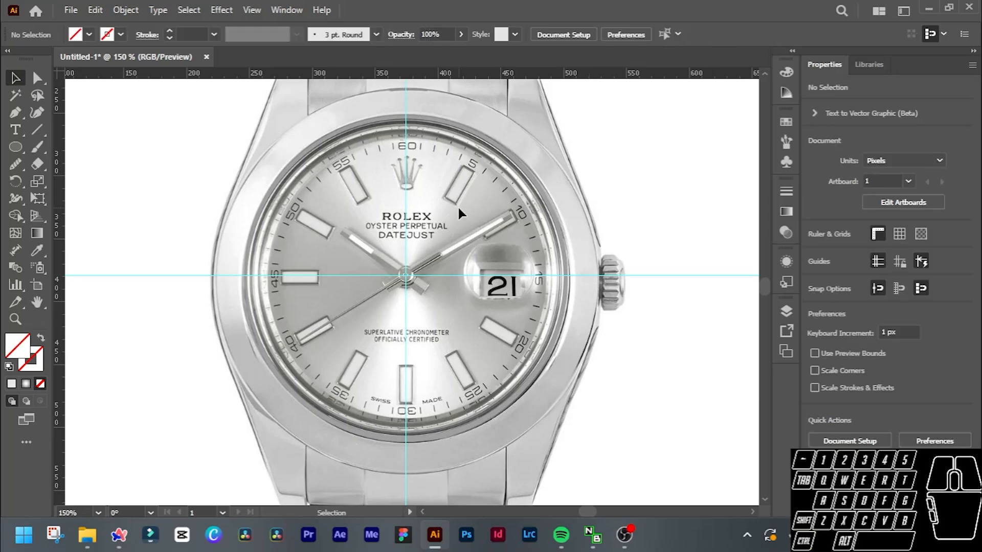
alt+scroll(425, 225, down, 2)
click(646, 215)
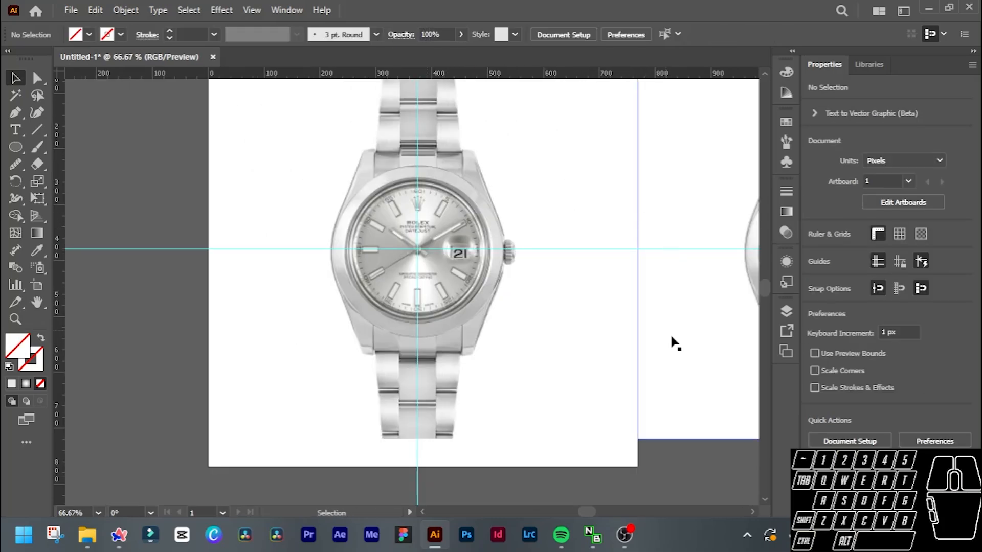
click(595, 472)
click(901, 263)
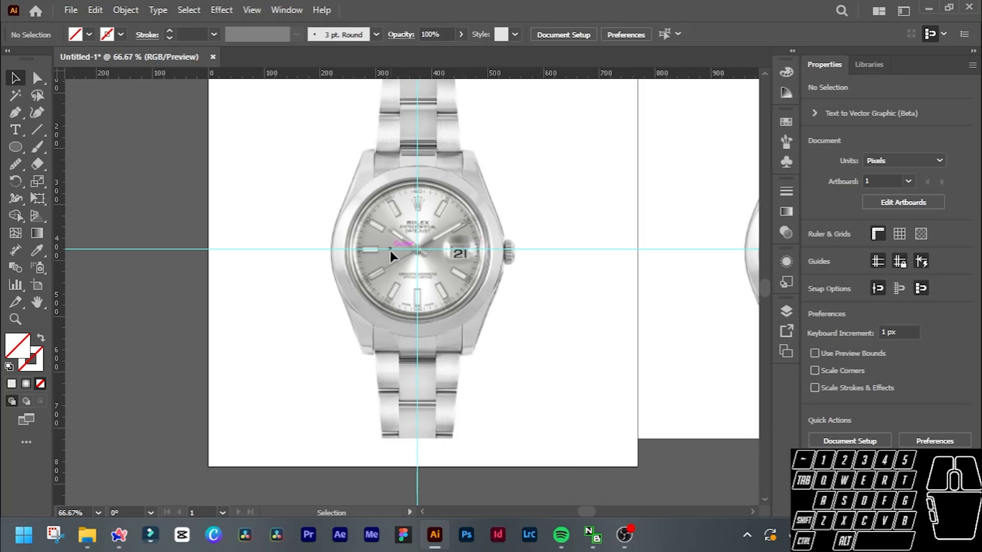
Draw a circle about 314 px in diameter from the guide intersection outward, around the watch's outer bezel.
scroll(390, 250, up, 2)
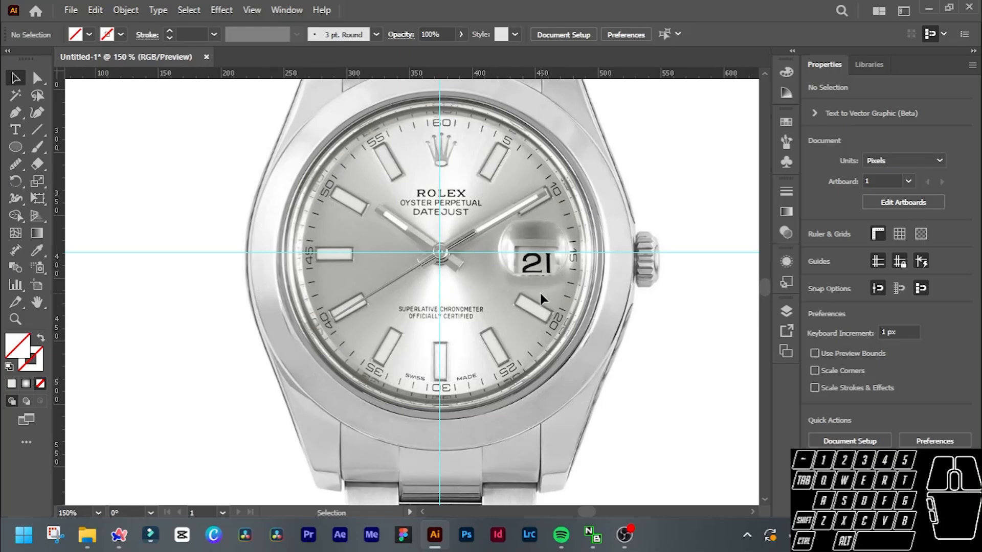
scroll(539, 290, down, 3)
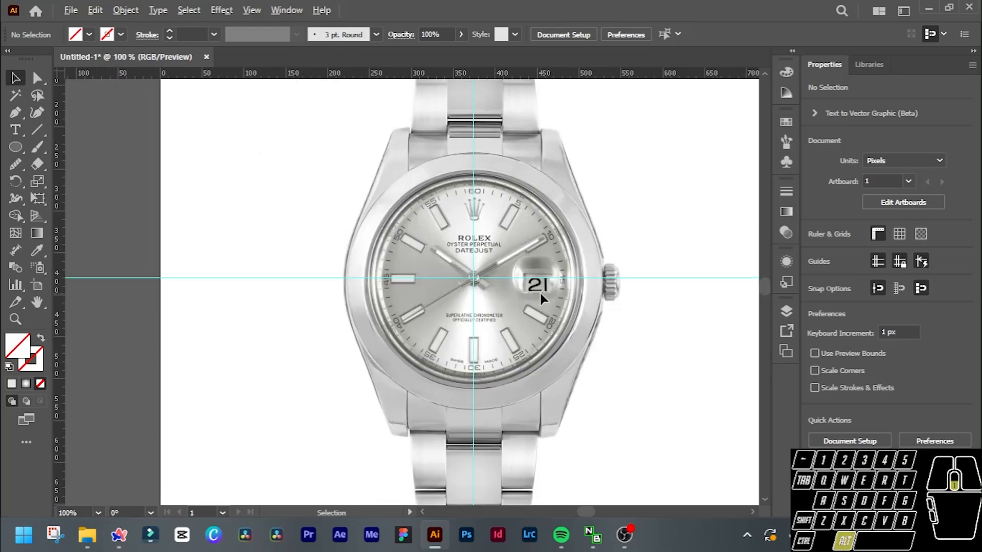
scroll(447, 293, up, 2)
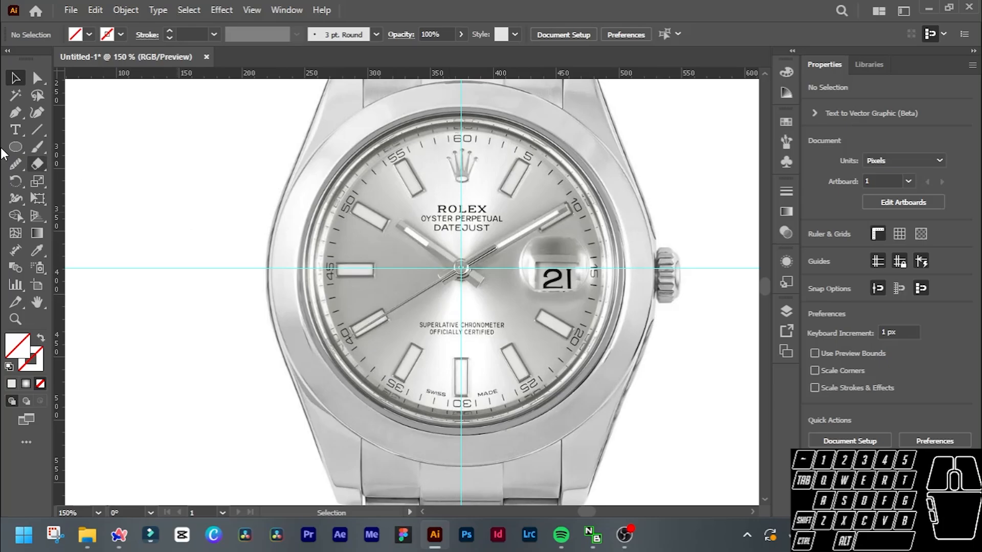
click(15, 147)
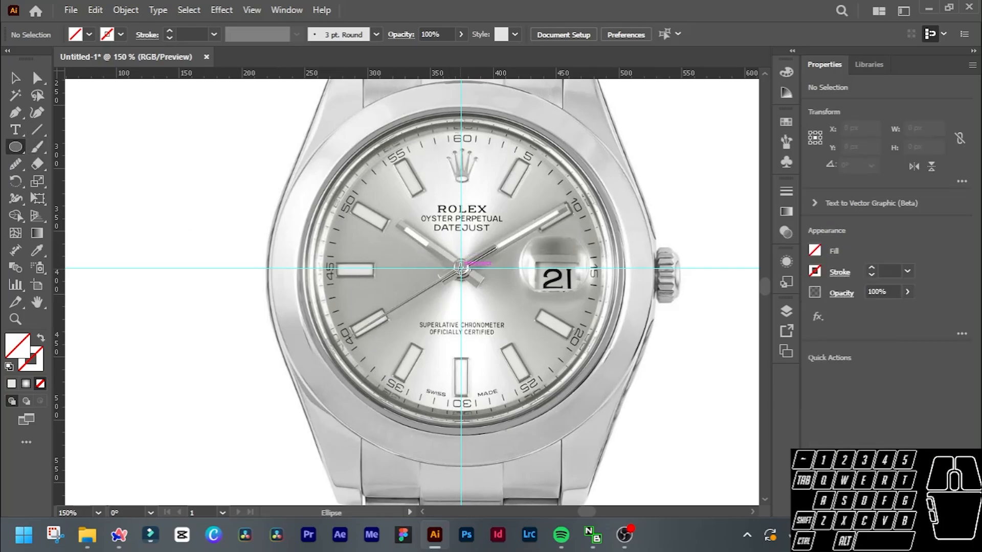
drag(460, 266, 658, 458)
scroll(439, 251, up, 1)
scroll(440, 250, down, 1)
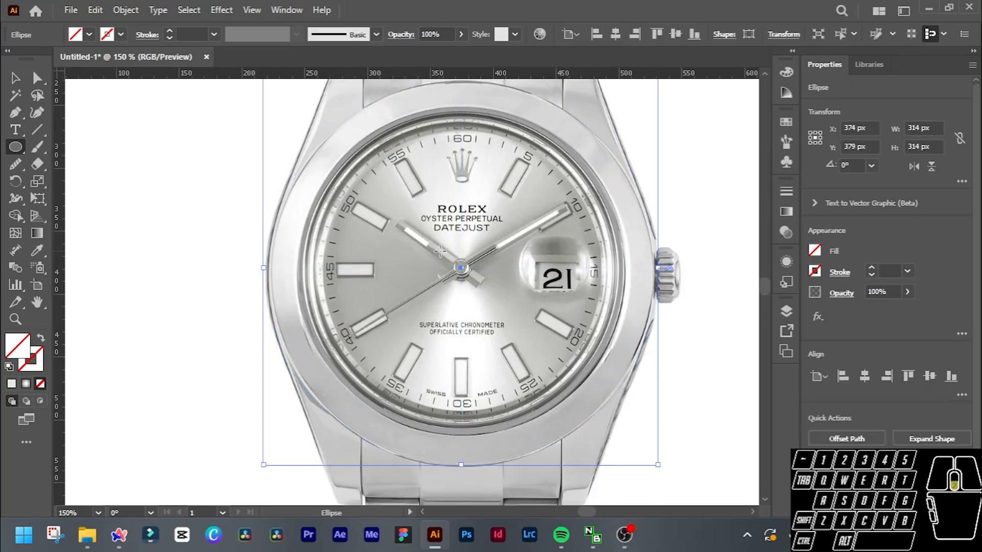
scroll(467, 254, up, 3)
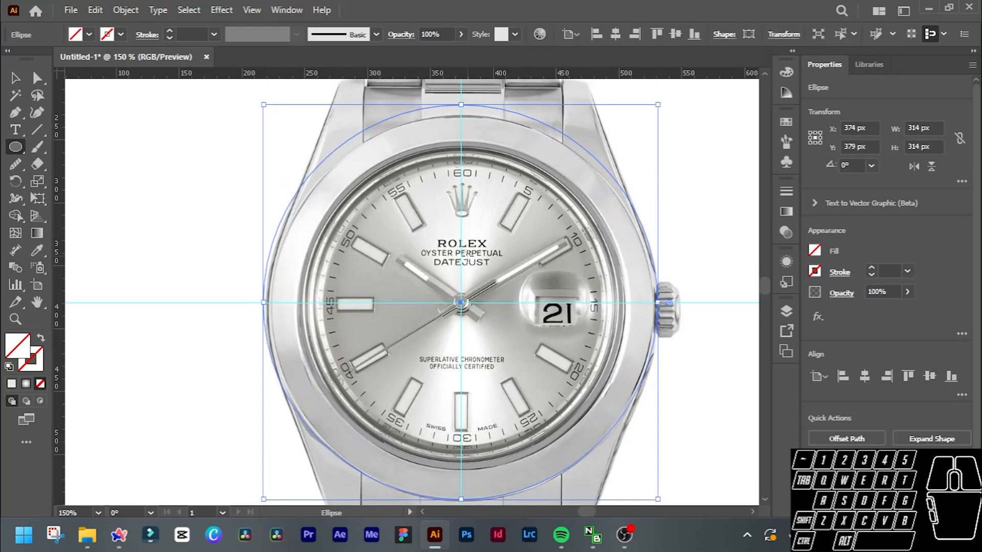
scroll(467, 251, down, 1)
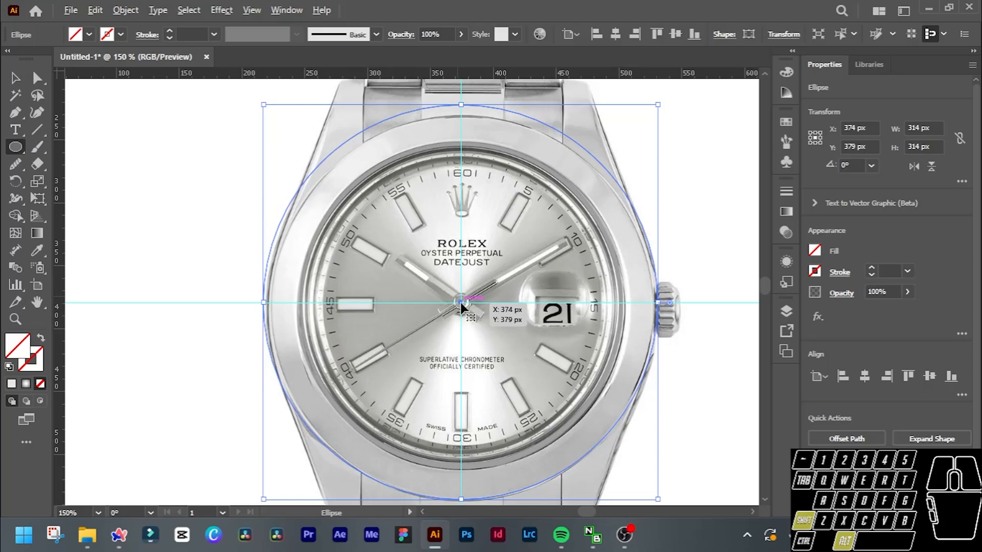
Try shifting the circle slightly off the guide intersection, undo the move and deselect the circle.
drag(461, 303, 471, 309)
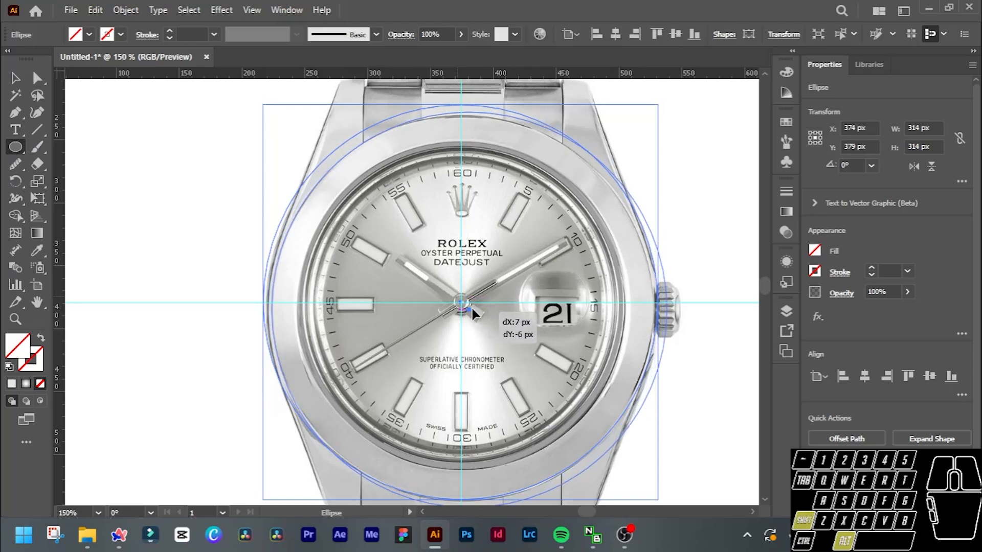
key(ctrl+z)
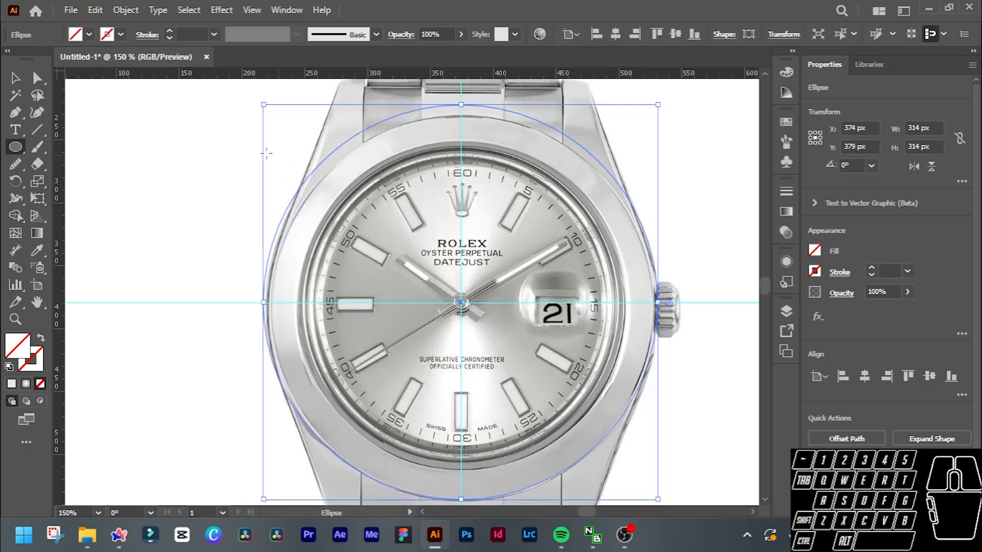
click(16, 78)
click(204, 175)
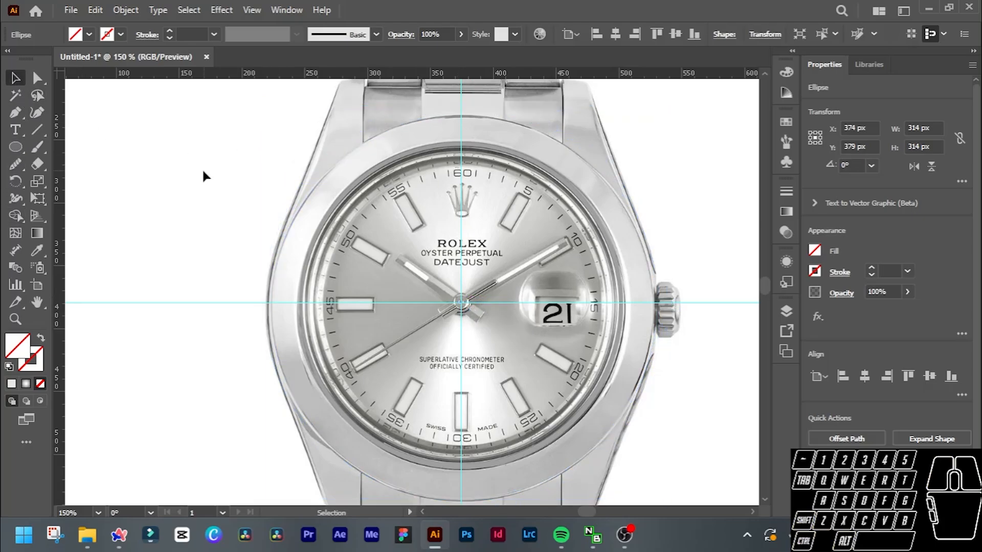
Draw a circle about 264 px in diameter from the guide intersection outward, along the bezel's inner edge.
click(15, 147)
drag(461, 303, 626, 449)
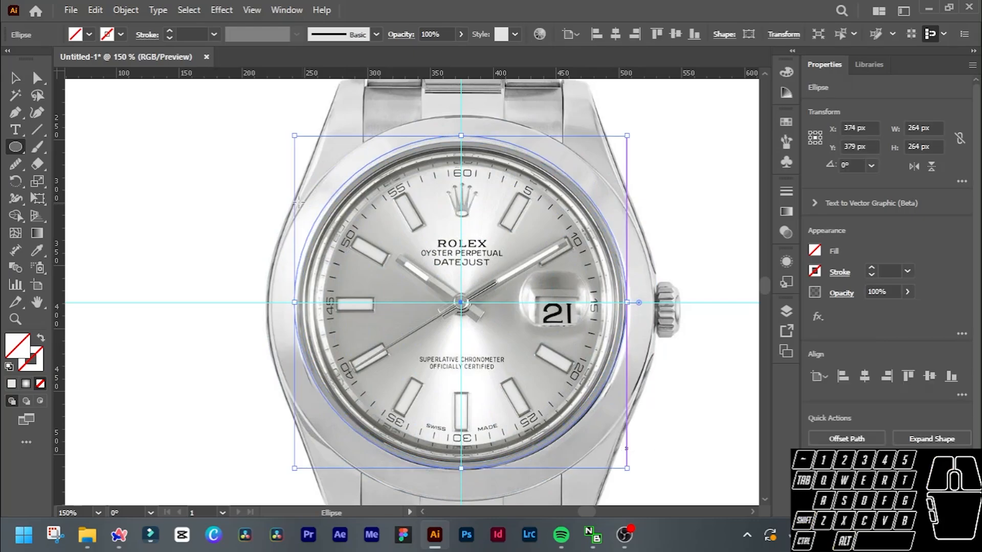
key(v)
Give both bezel circles a black stroke of 5 pt, and deselect them.
drag(257, 204, 417, 317)
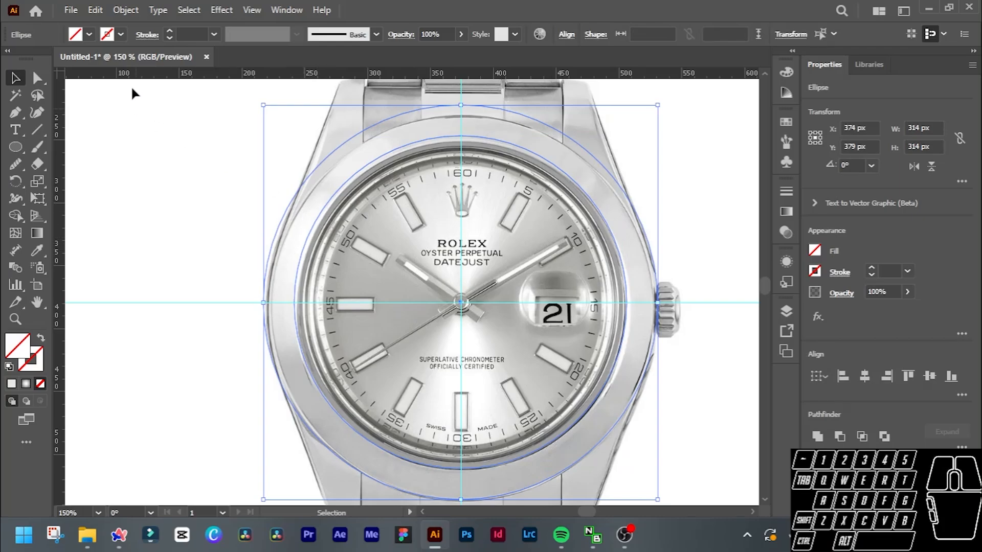
scroll(193, 34, up, 3)
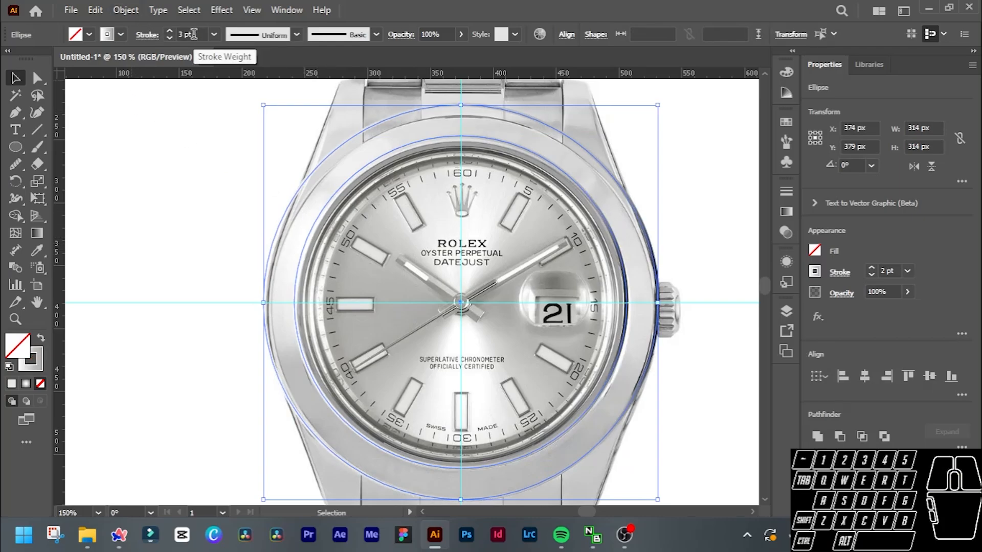
scroll(193, 34, up, 2)
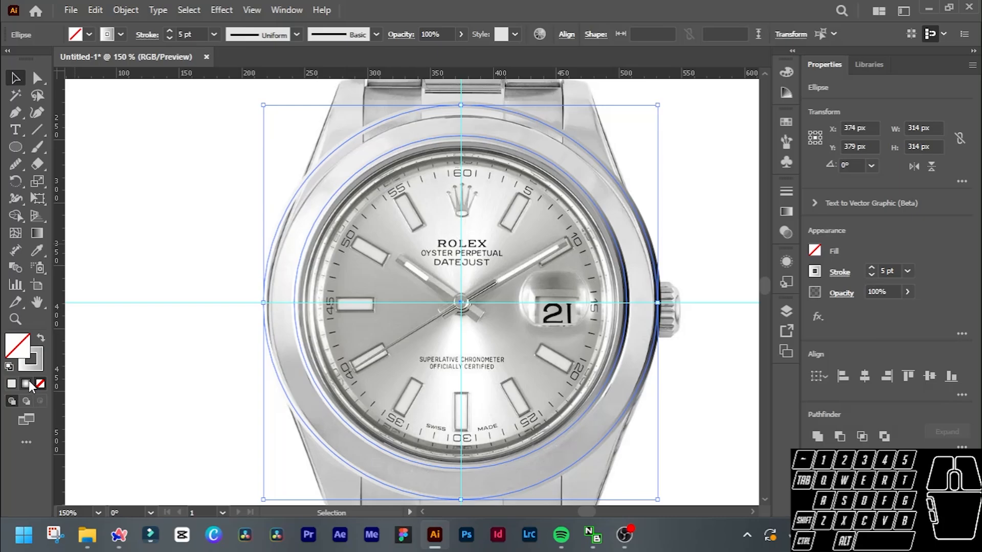
double_click(38, 364)
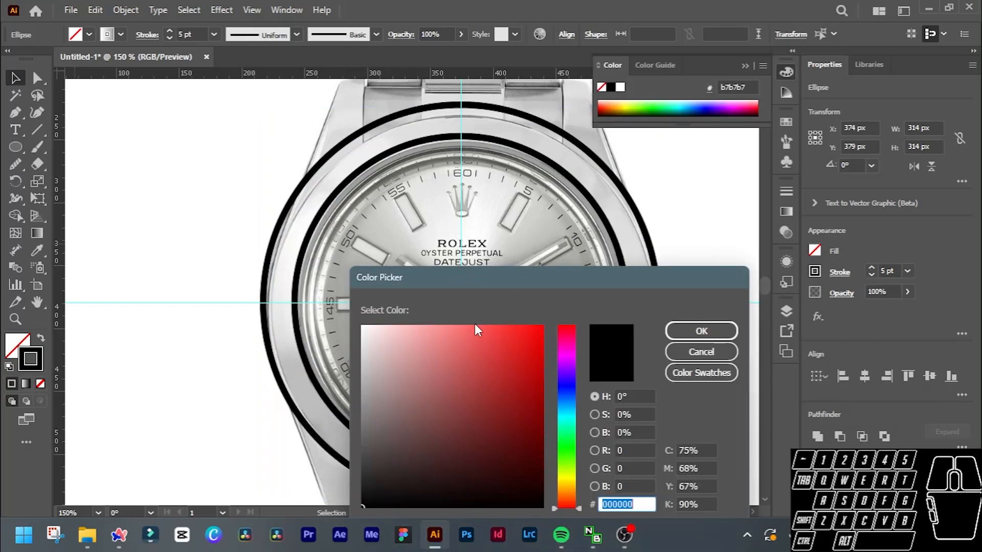
mouse_move(441, 341)
mouse_down()
mouse_move(371, 331)
mouse_move(273, 545)
mouse_up()
click(720, 329)
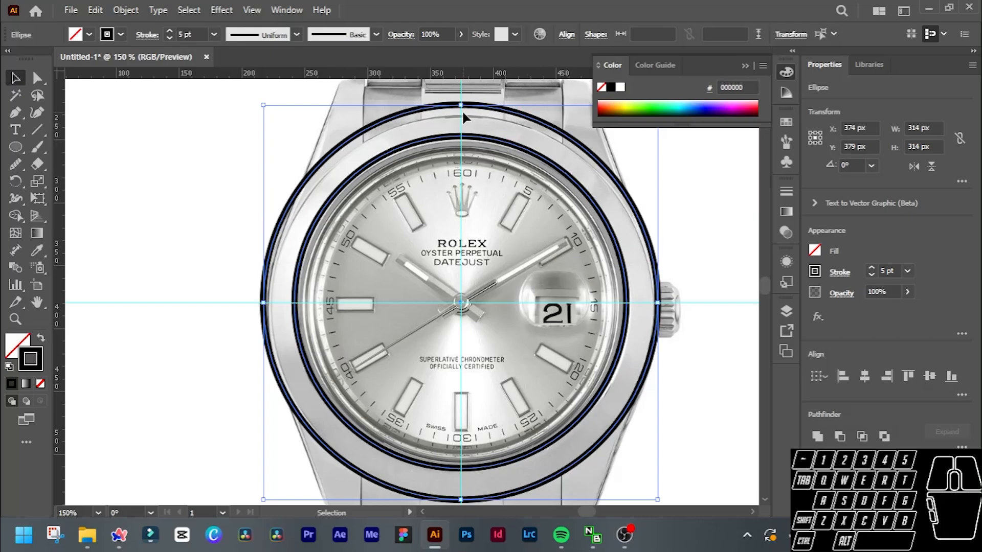
click(513, 113)
click(526, 152)
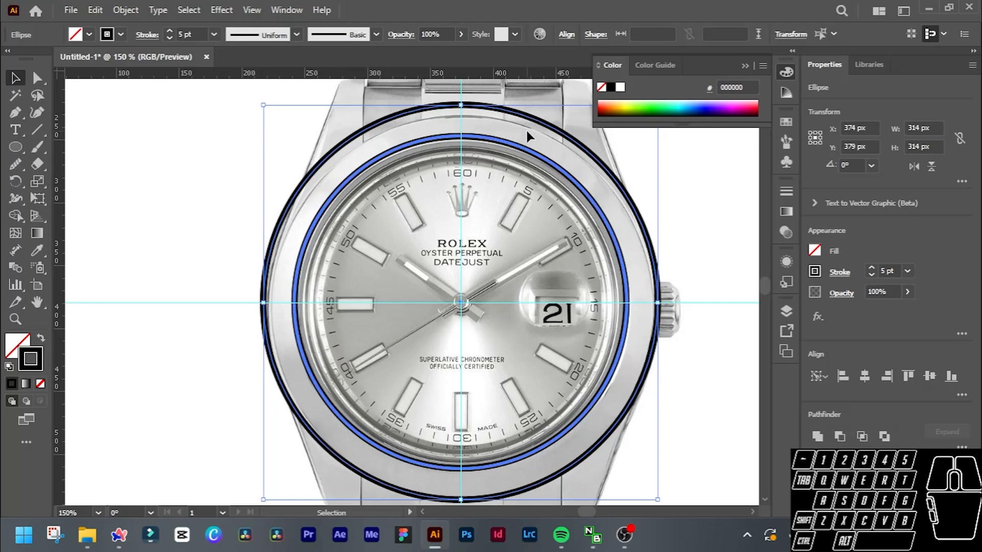
click(524, 129)
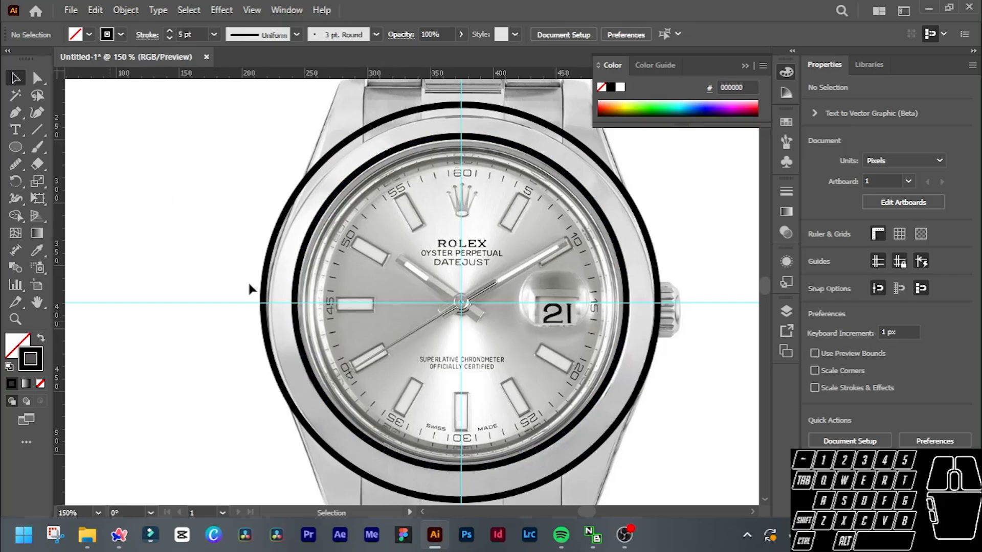
Try swapping the outer circle's fill and stroke, and undo the swap.
click(270, 253)
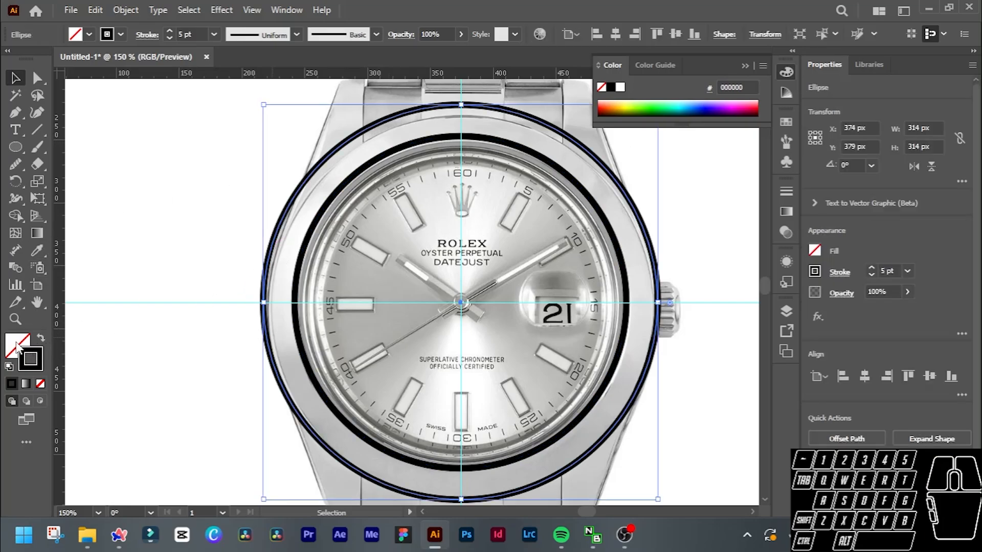
click(41, 338)
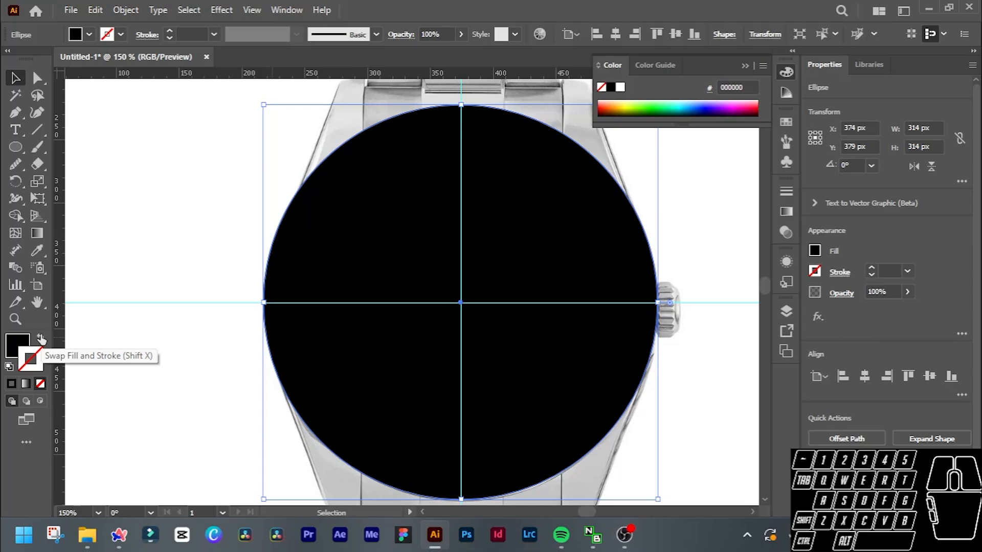
key(ctrl+z)
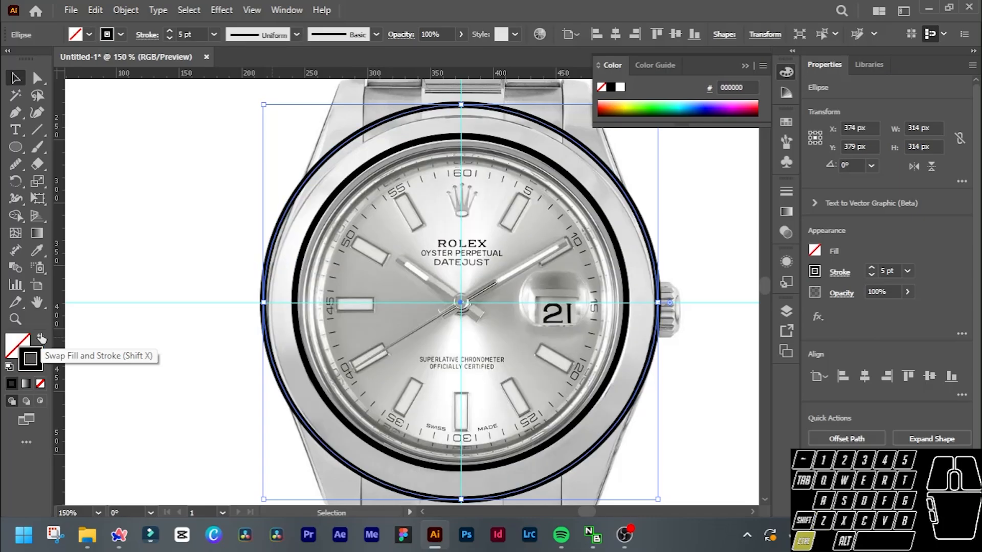
Set the inner circle's stroke colour to white (ffffff).
click(347, 183)
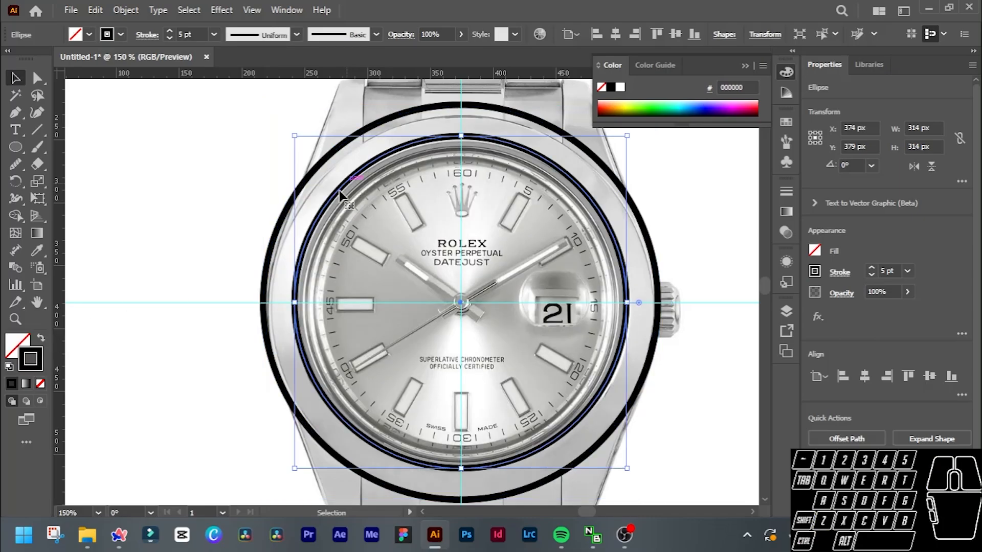
double_click(31, 359)
text(ffffff)
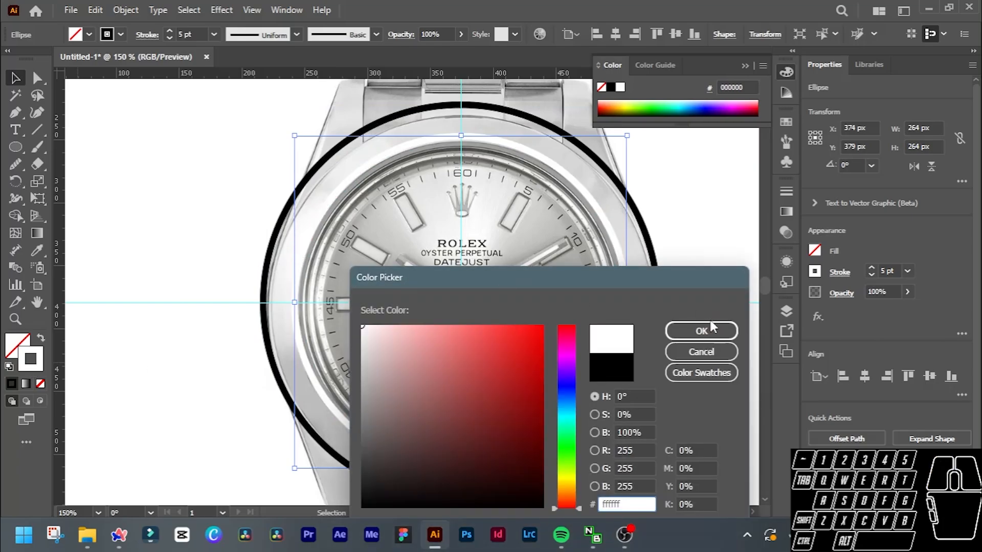
click(712, 330)
Swap the outer circle's fill and stroke so it has a black fill and no stroke.
click(646, 229)
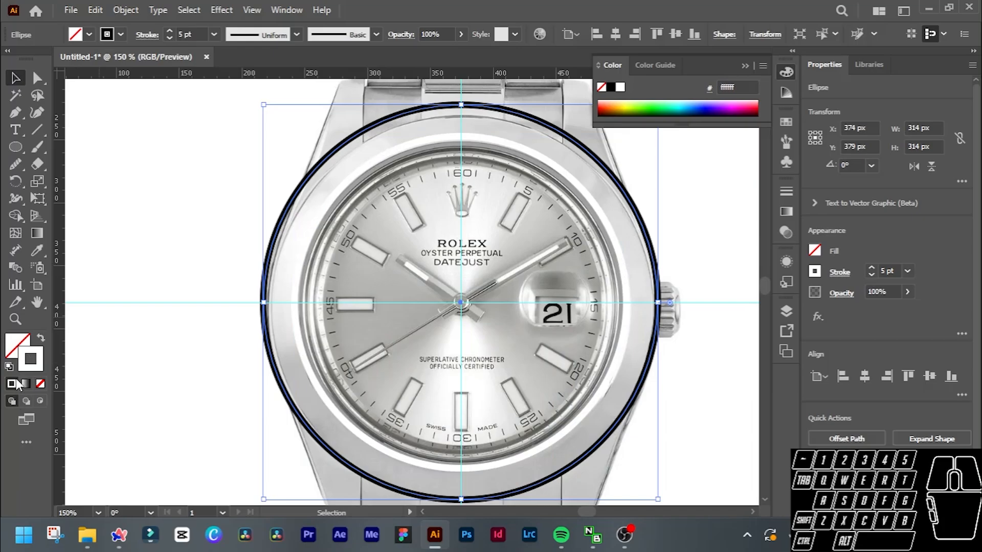
click(13, 350)
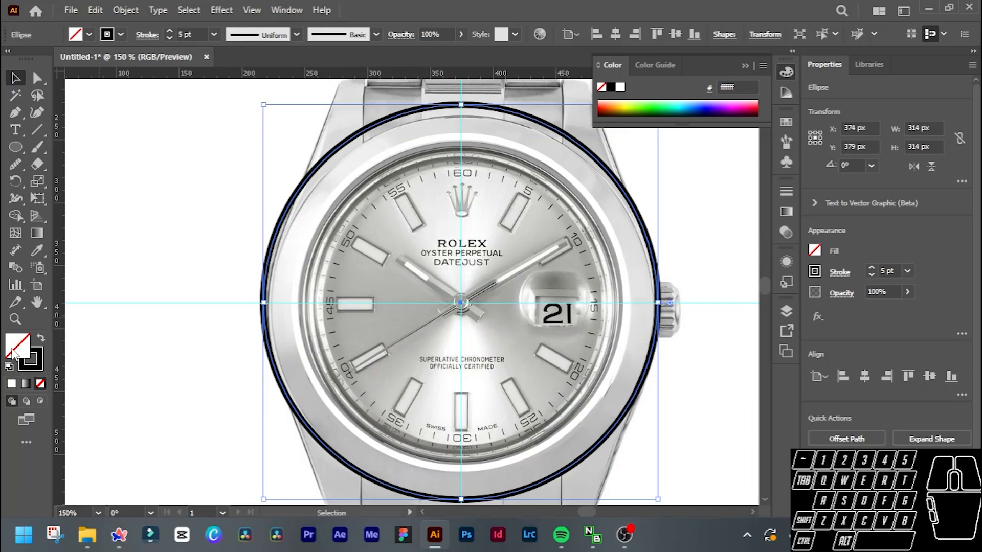
click(42, 338)
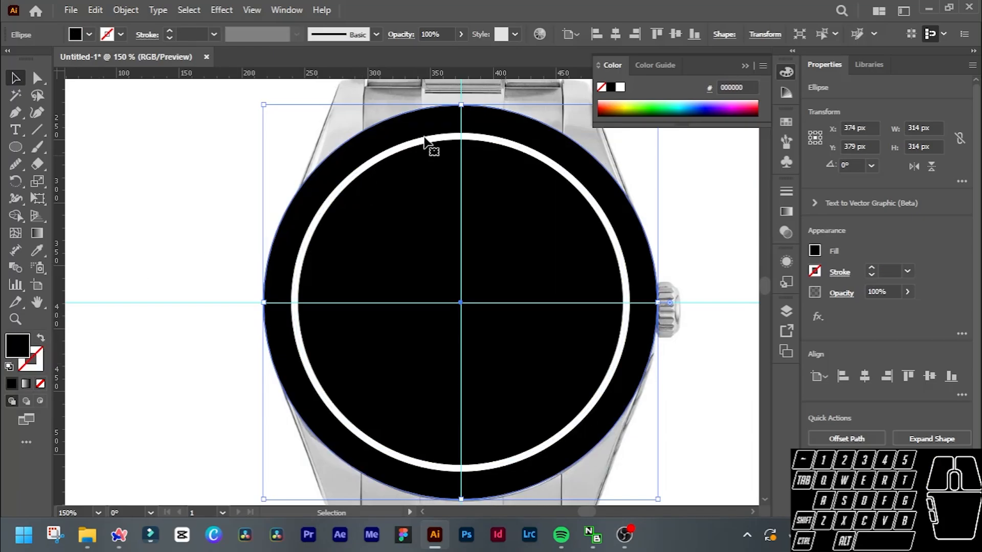
Subtract the inner circle from the black outer circle with Minus Front to form the bezel ring.
click(441, 138)
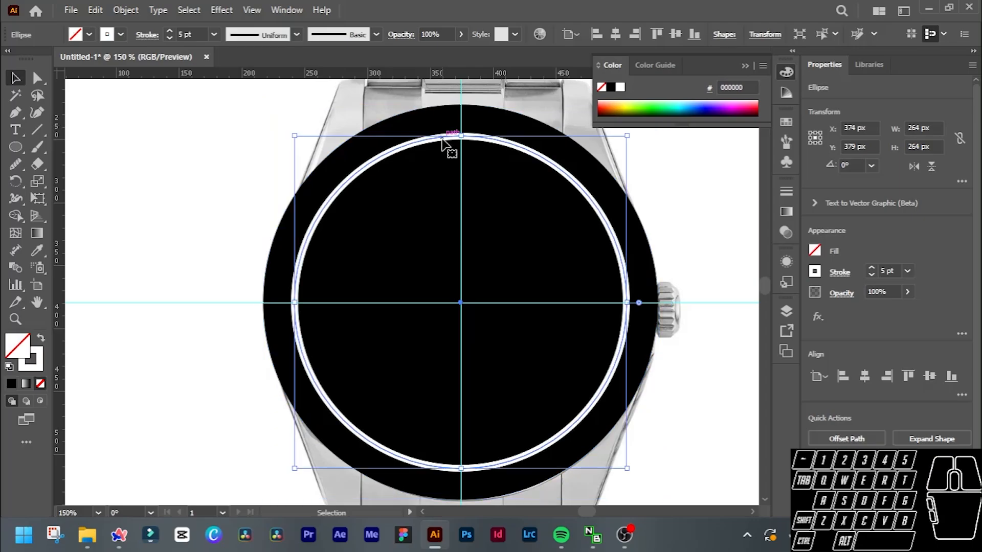
click(435, 110)
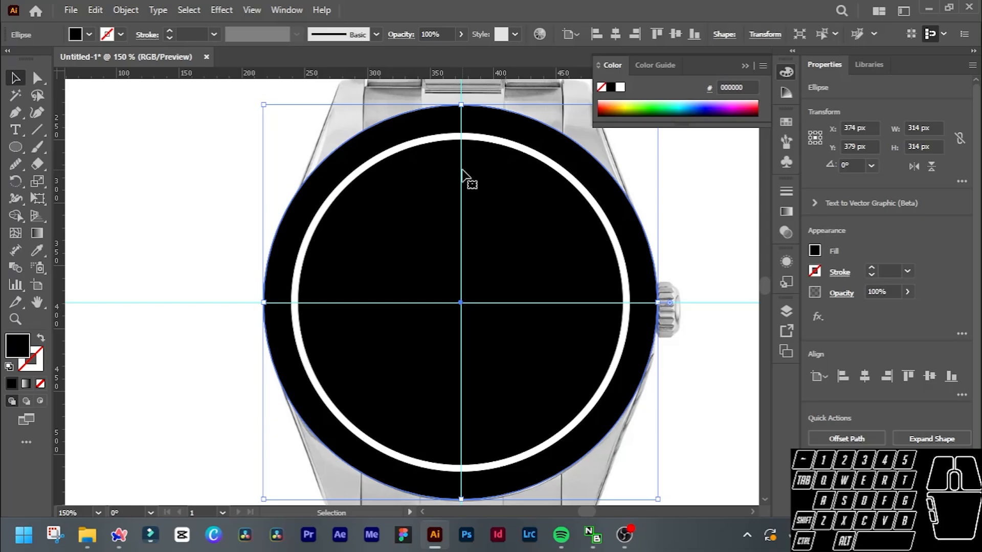
shift+click(431, 139)
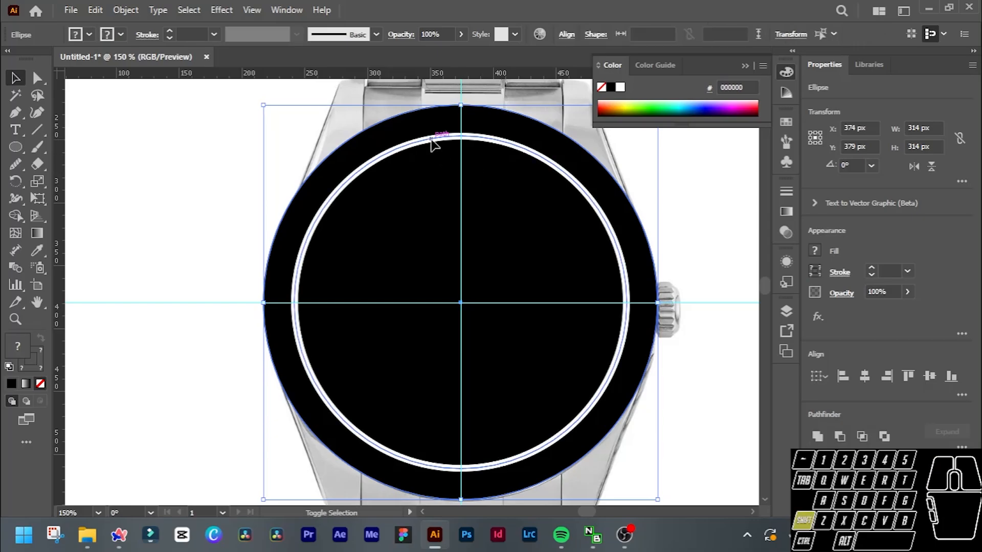
click(838, 437)
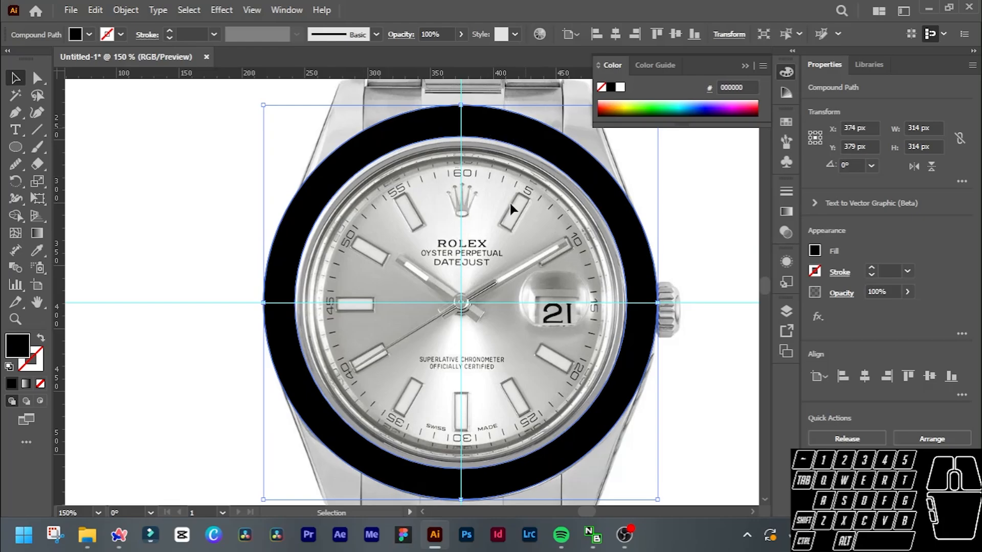
Fill the bezel ring with a gradient and set its type to Freeform.
alt+scroll(470, 290, up, 1)
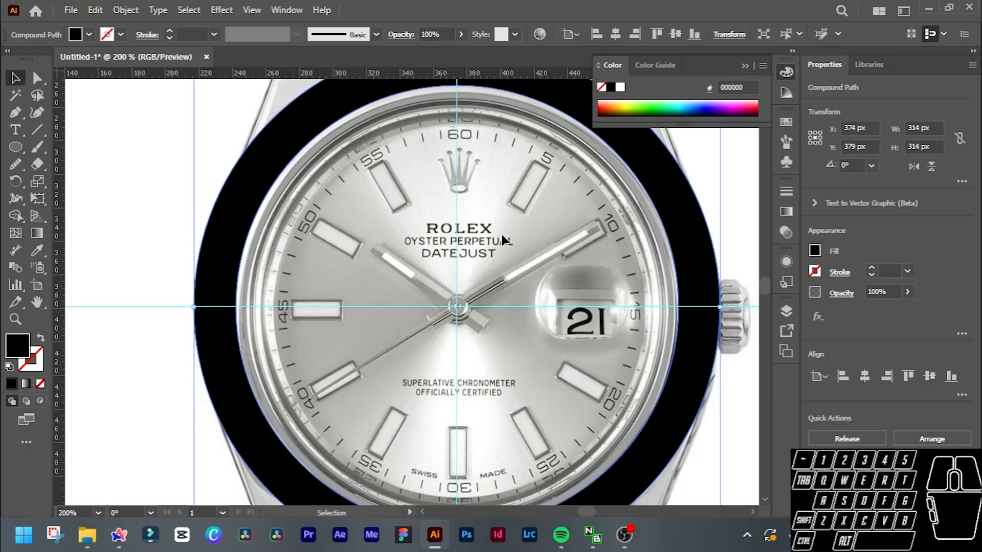
alt+scroll(501, 238, down, 1)
alt+scroll(501, 238, up, 1)
alt+scroll(501, 238, down, 1)
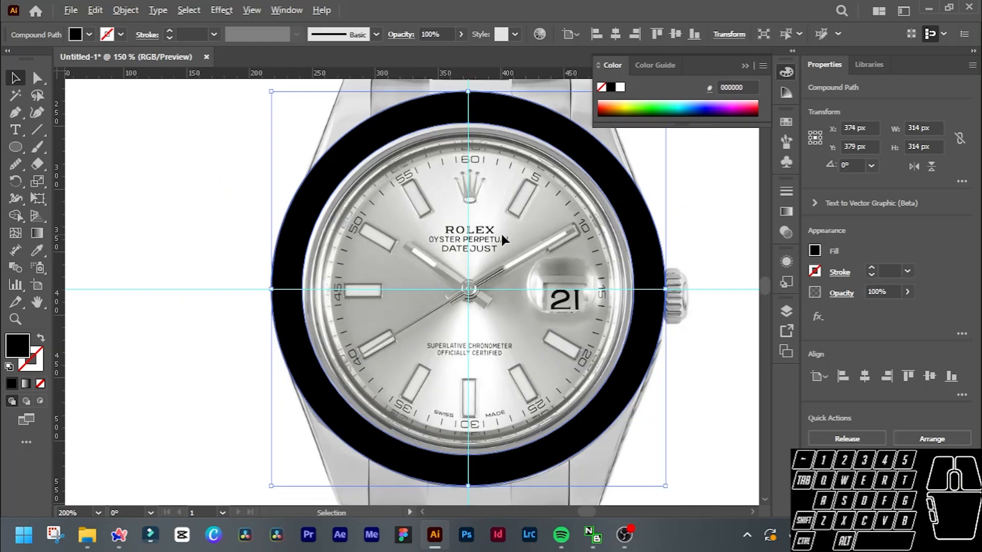
alt+scroll(220, 176, down, 2)
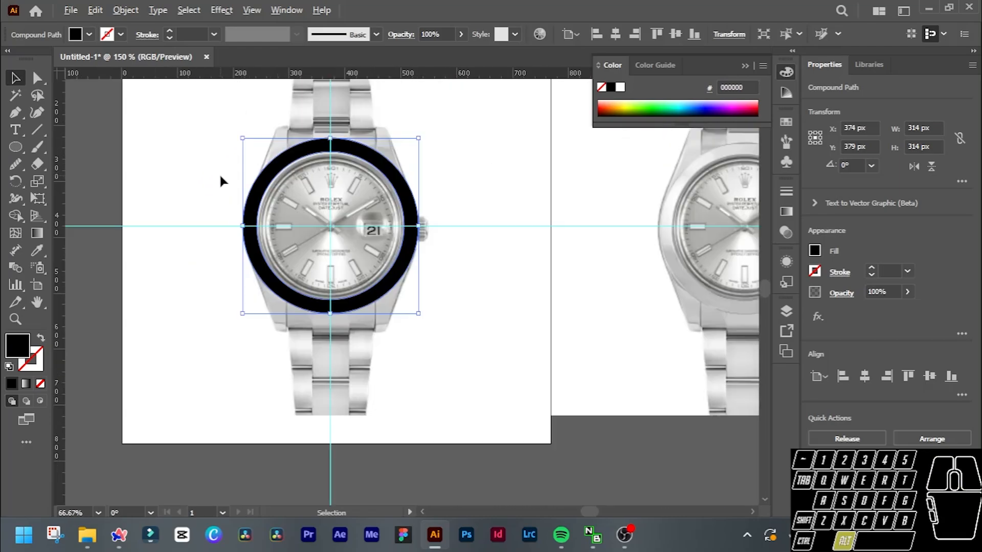
scroll(504, 182, up, 1)
ctrl+scroll(503, 182, down, 7)
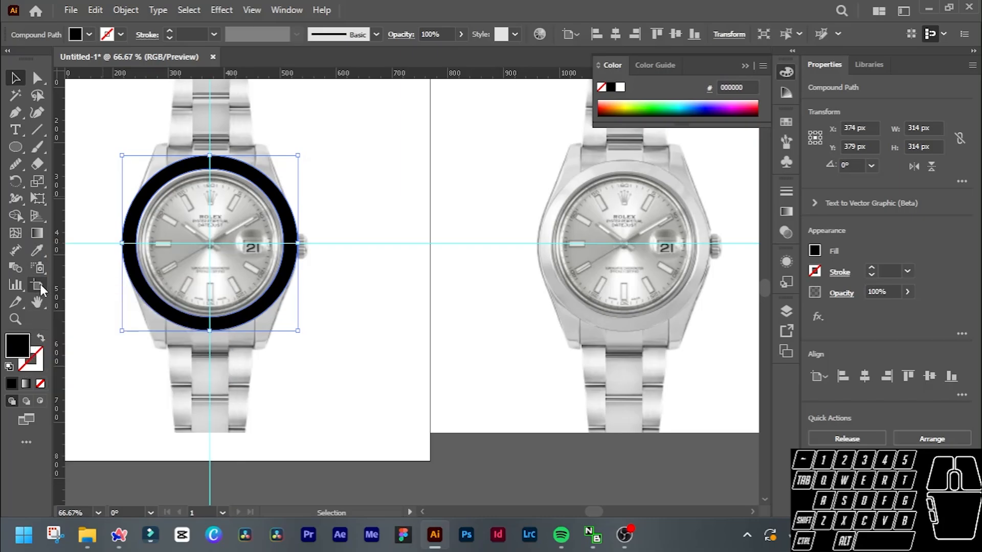
click(25, 383)
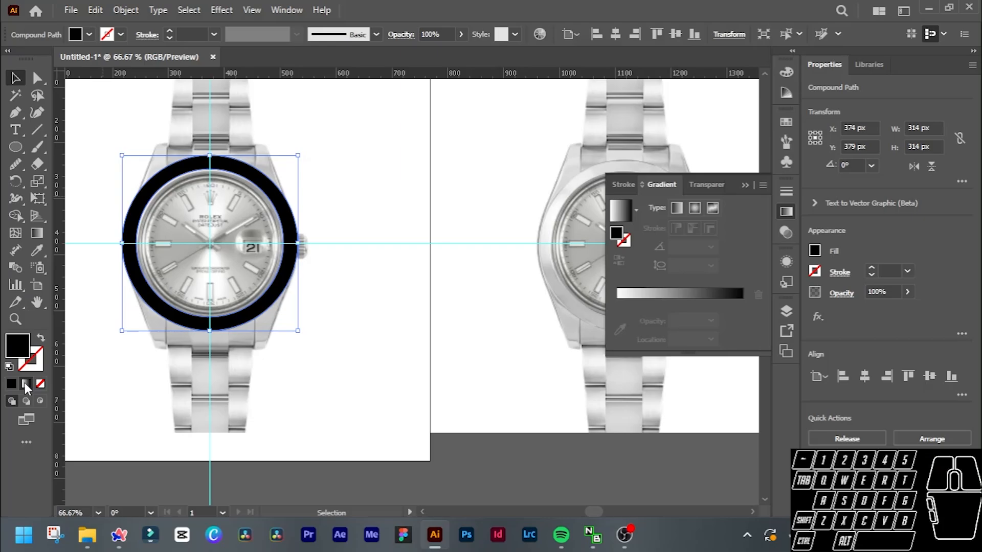
click(712, 208)
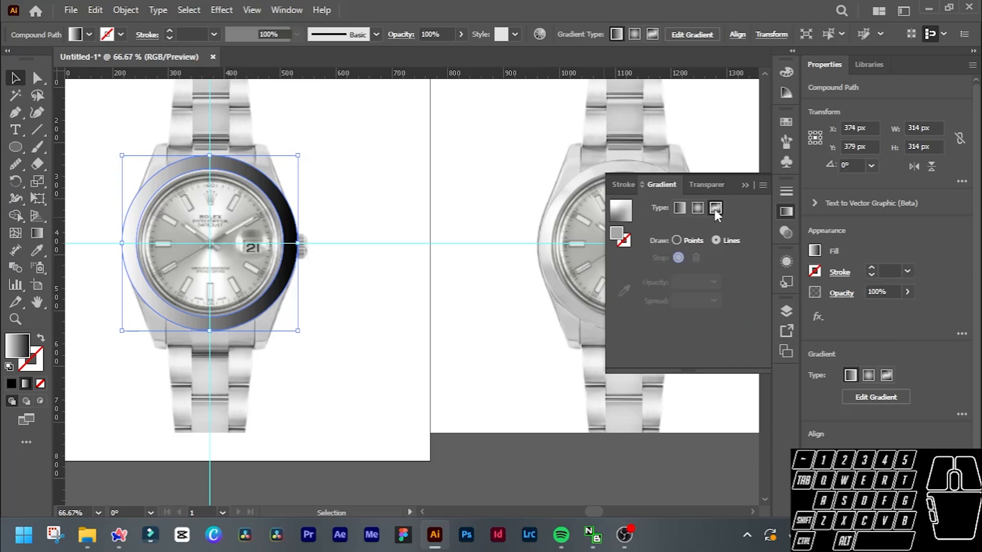
Float the gradient settings just below the traced watch's dial and move the upper-right colour stop onto the bezel ring.
scroll(462, 171, down, 2)
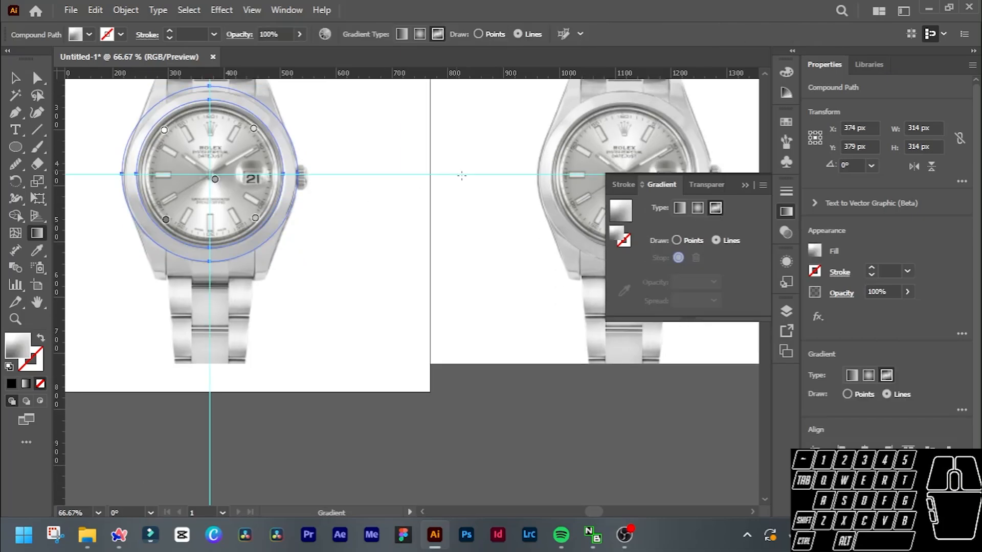
scroll(504, 177, up, 1)
scroll(504, 177, down, 2)
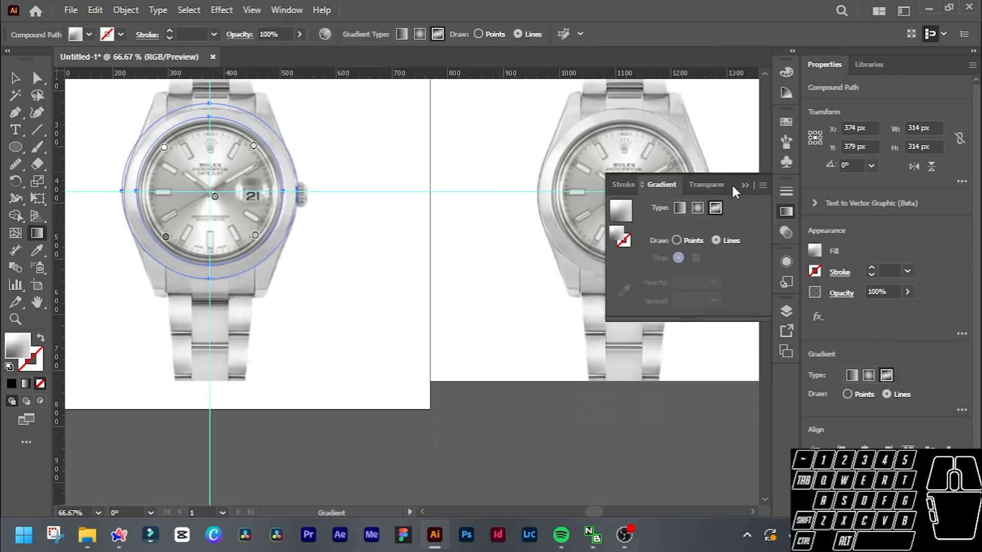
drag(719, 188, 370, 323)
scroll(215, 264, up, 3)
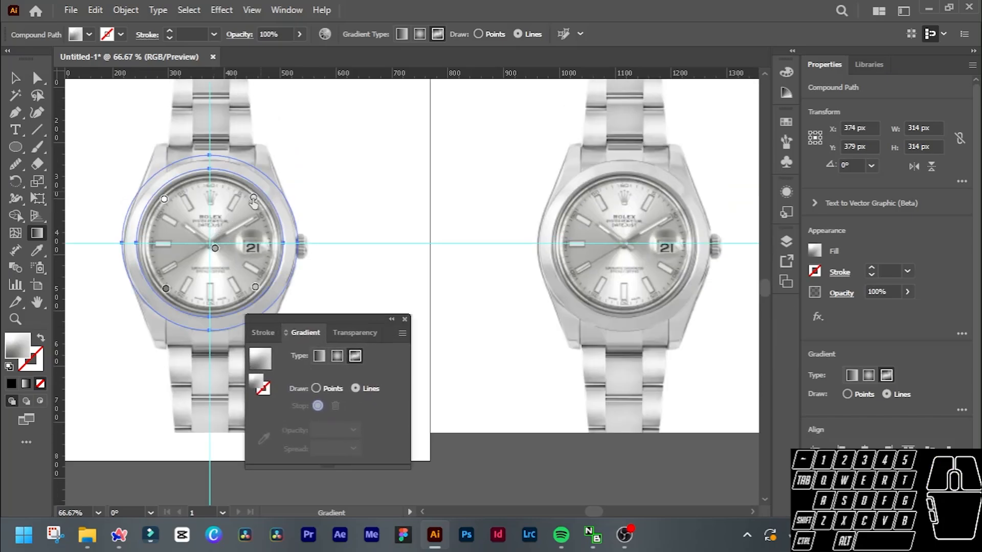
click(254, 199)
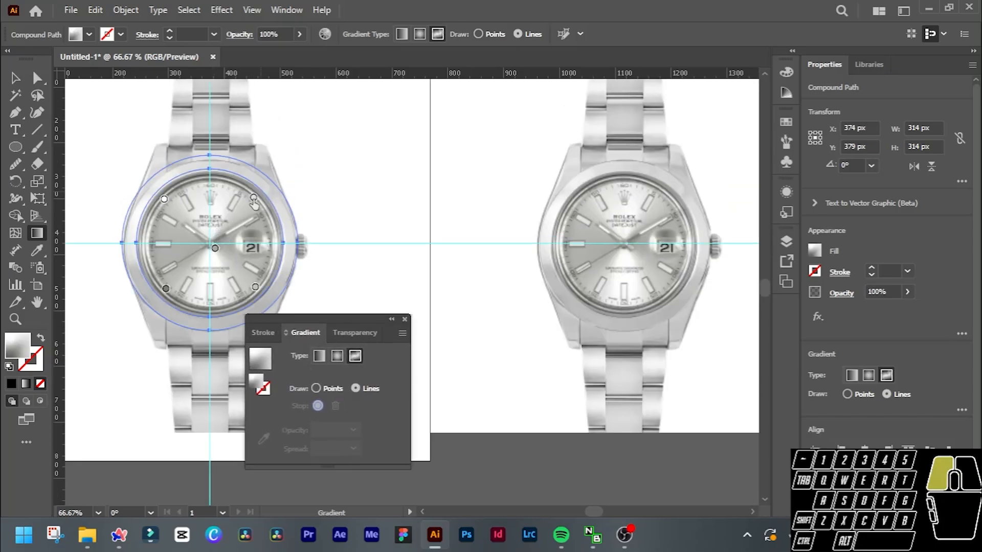
drag(253, 198, 259, 180)
Try linking the upper-left colour stop with a line and moving it onto the bezel ring, and undo both changes.
click(164, 200)
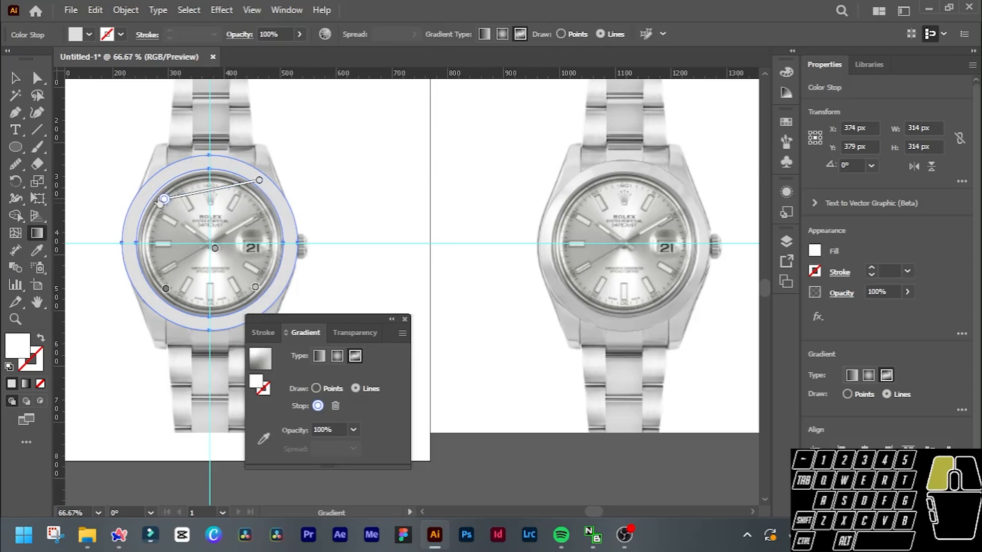
drag(164, 200, 148, 189)
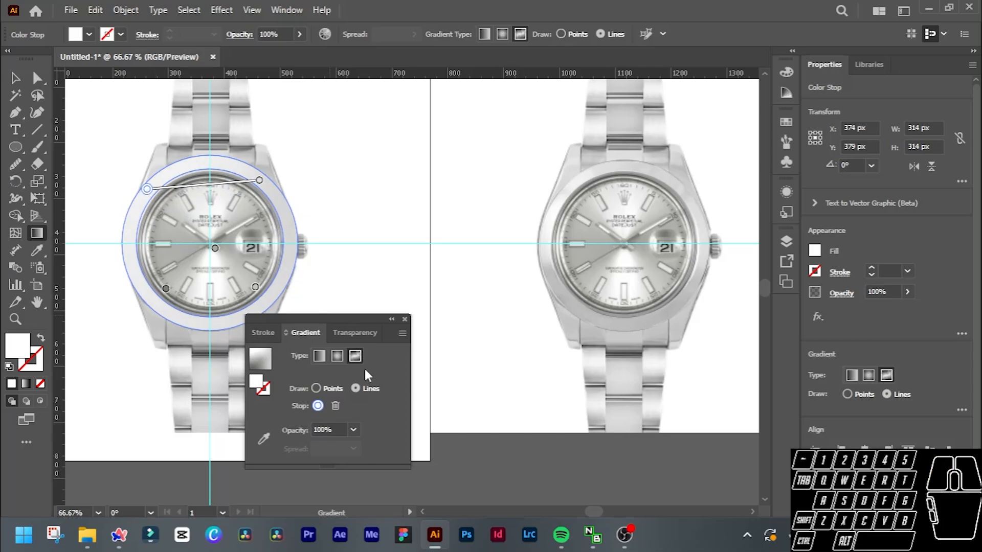
key(ctrl)
key(ctrl+z)
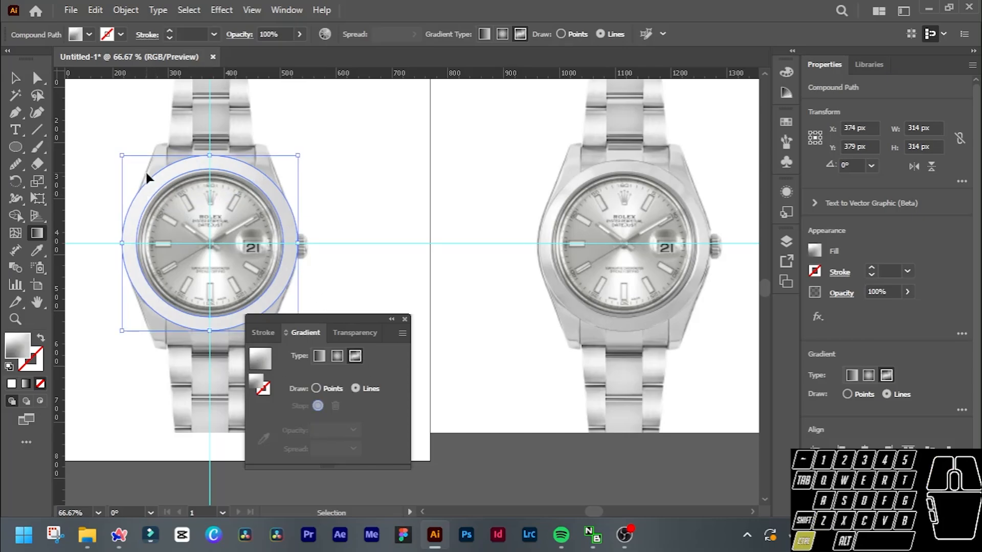
key(ctrl+z)
key(ctrl+z)
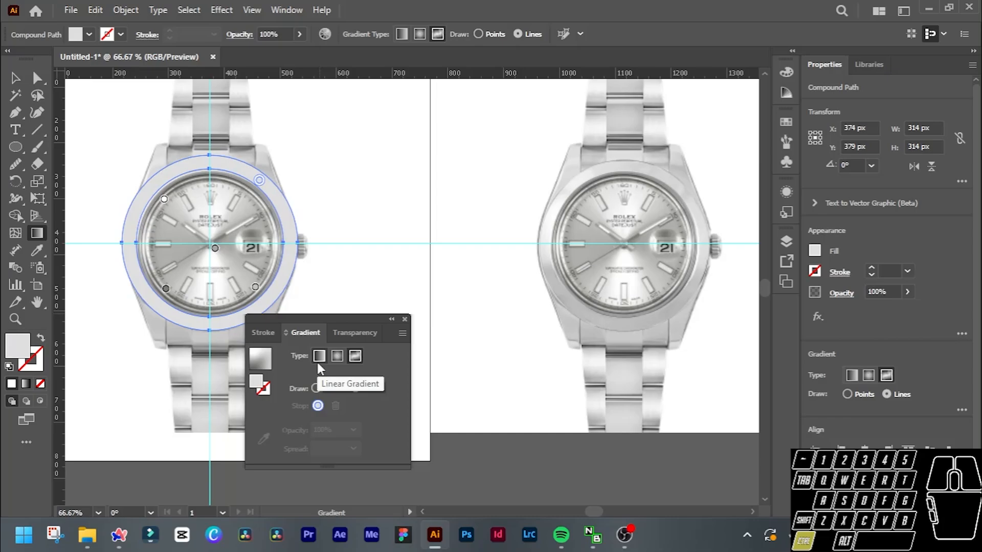
Switch the bezel ring's freeform gradient to the Points drawing mode.
click(315, 389)
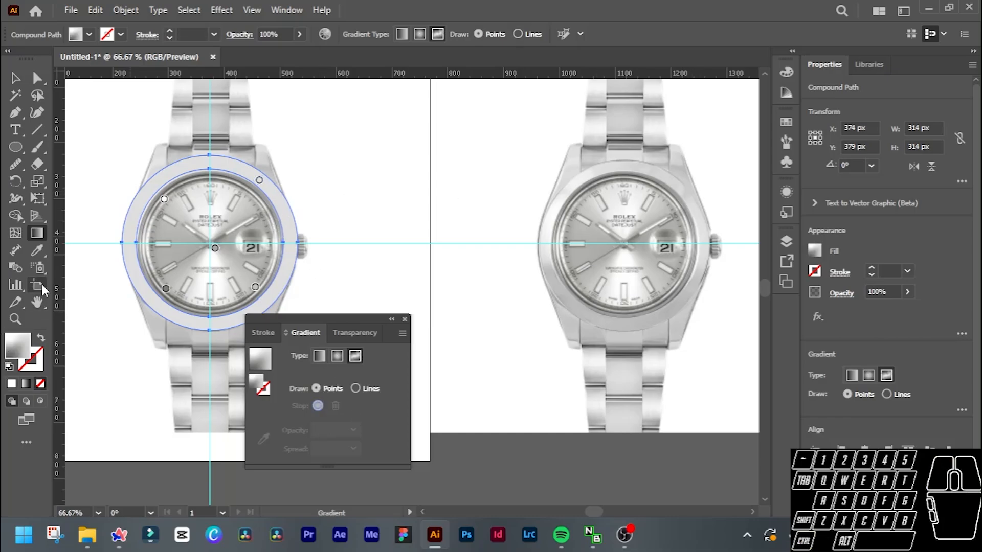
Sample the upper-right bezel colour of the reference watch onto the bezel ring and reapply the Freeform gradient.
click(36, 252)
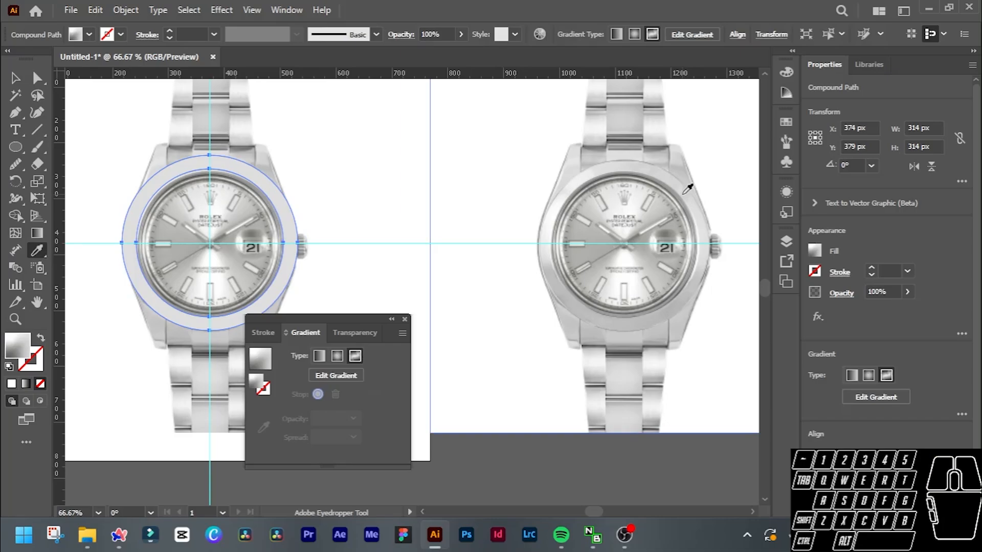
click(683, 193)
click(354, 356)
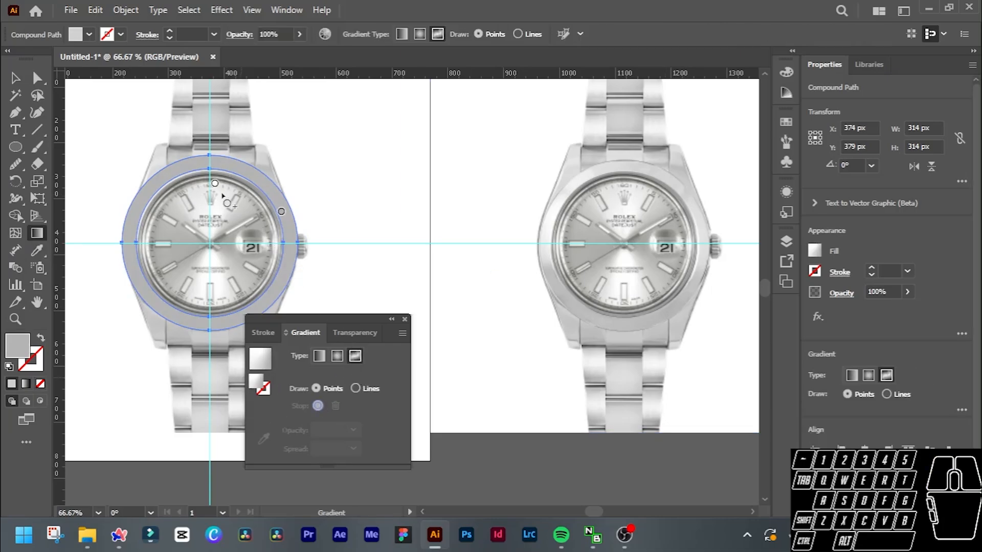
Move the colour stop above the dial to the bezel ring's upper-left side and sample its colour from the matching spot on the reference bezel.
drag(215, 184, 136, 218)
click(136, 218)
double_click(136, 219)
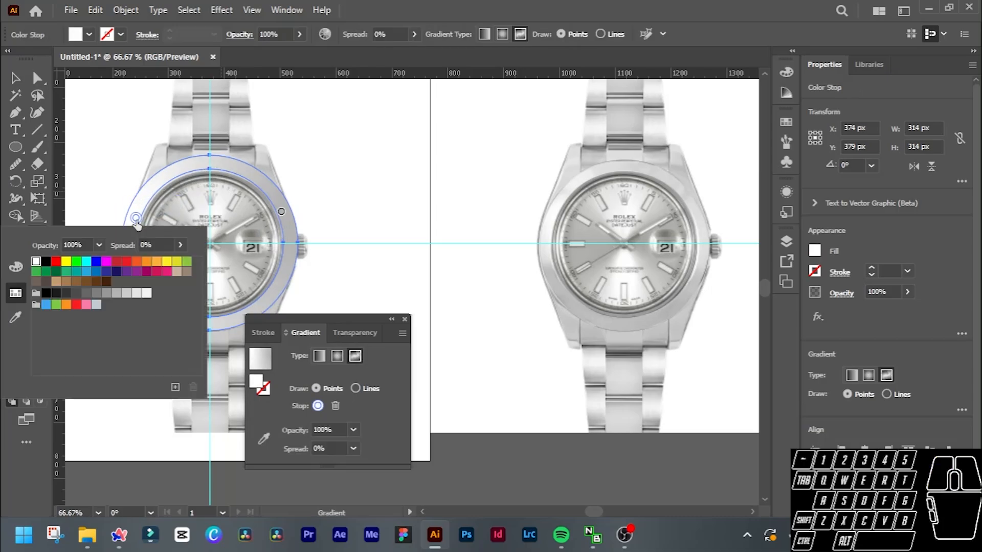
click(16, 318)
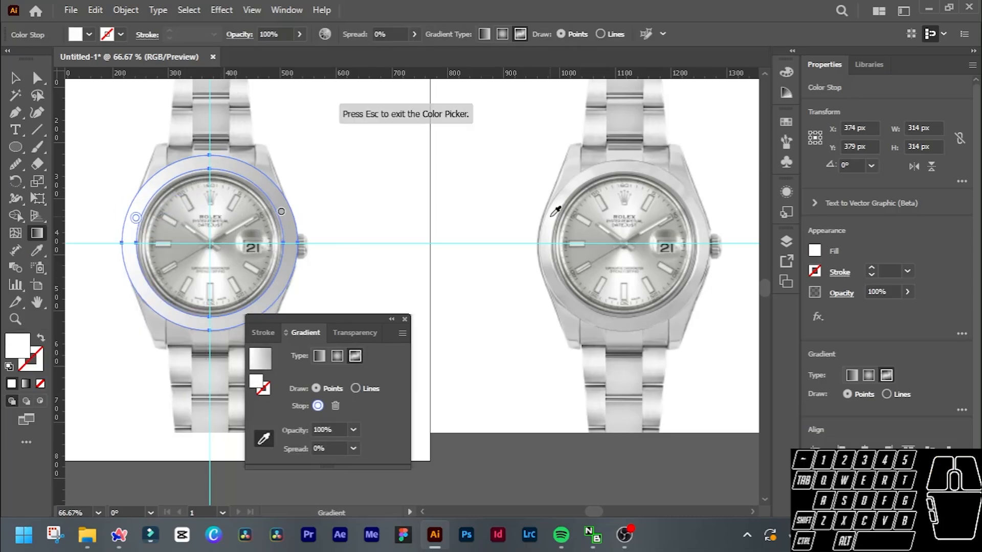
click(560, 207)
click(560, 207)
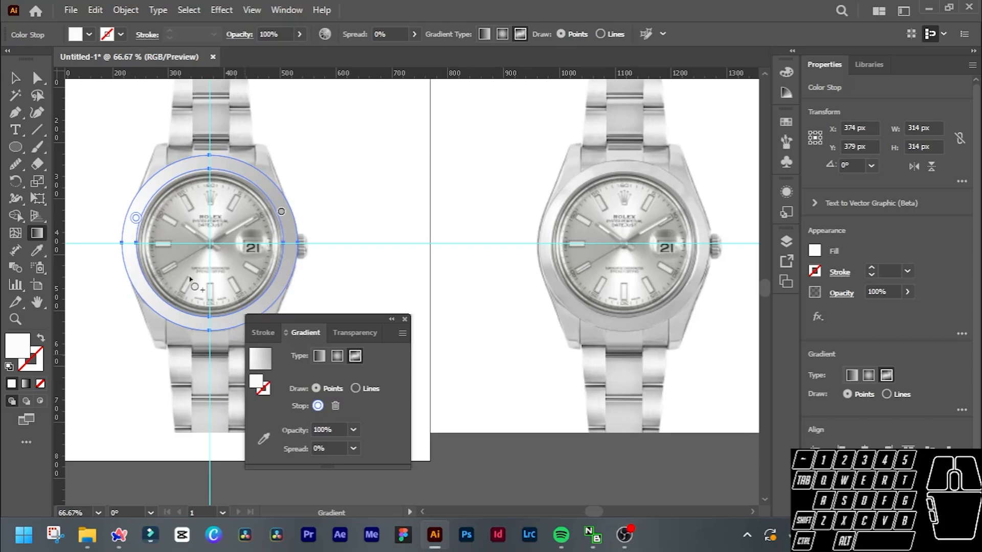
Add colour stops at the bezel ring's lower left and lower right, sampling each colour from the matching spot on the reference bezel.
click(164, 310)
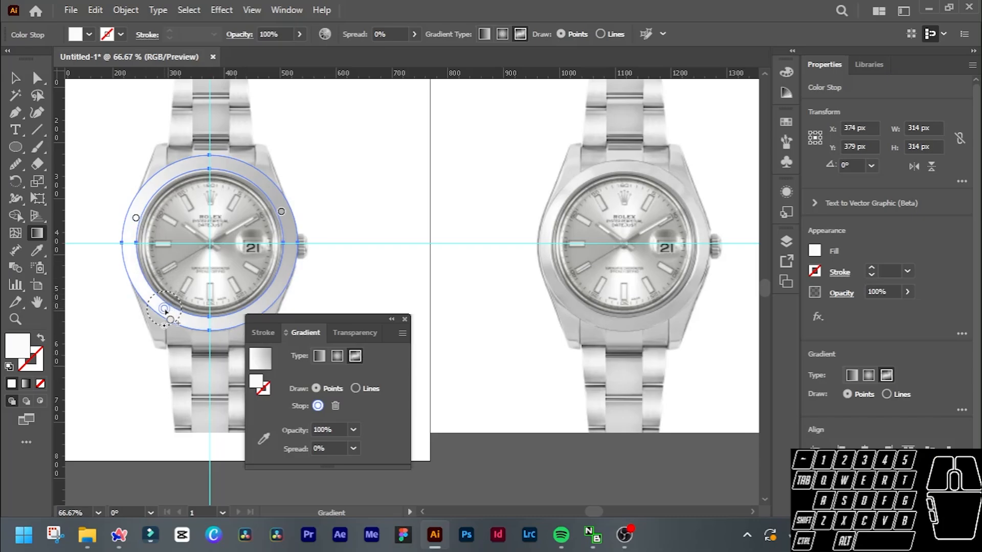
click(264, 439)
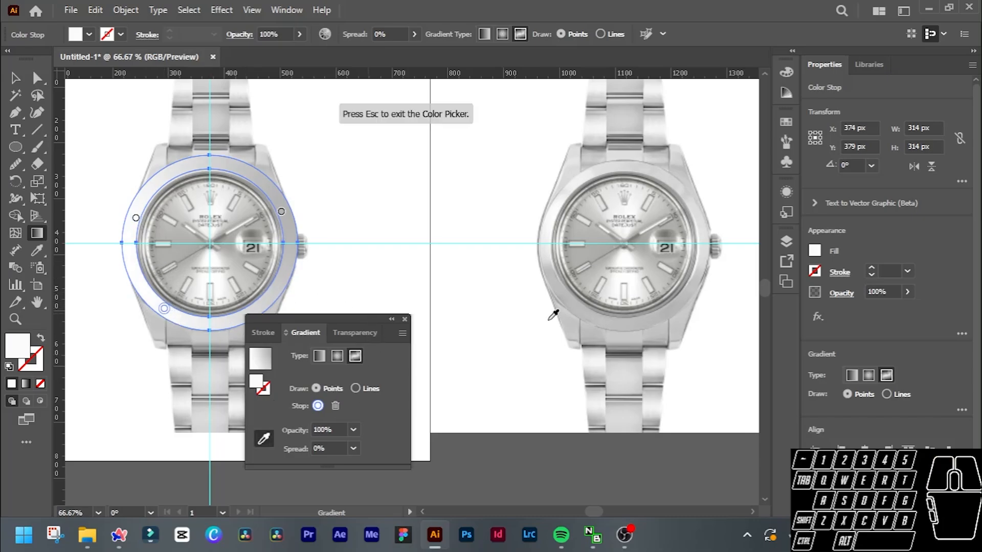
click(567, 289)
click(263, 437)
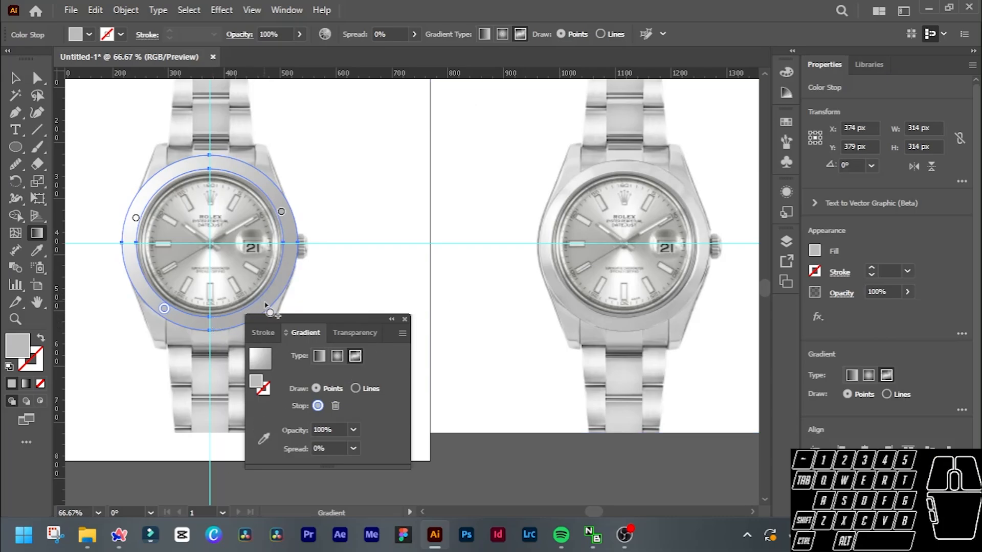
click(265, 303)
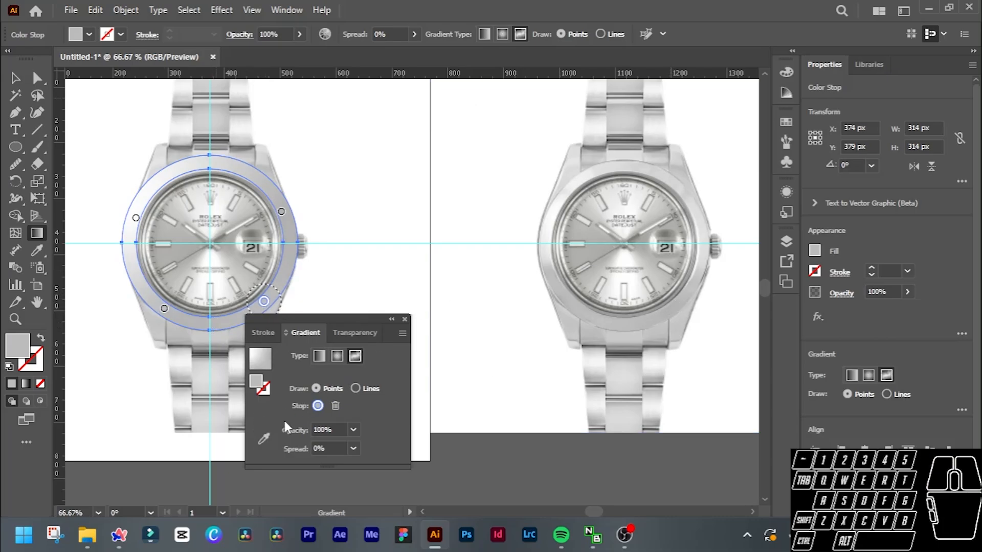
click(263, 438)
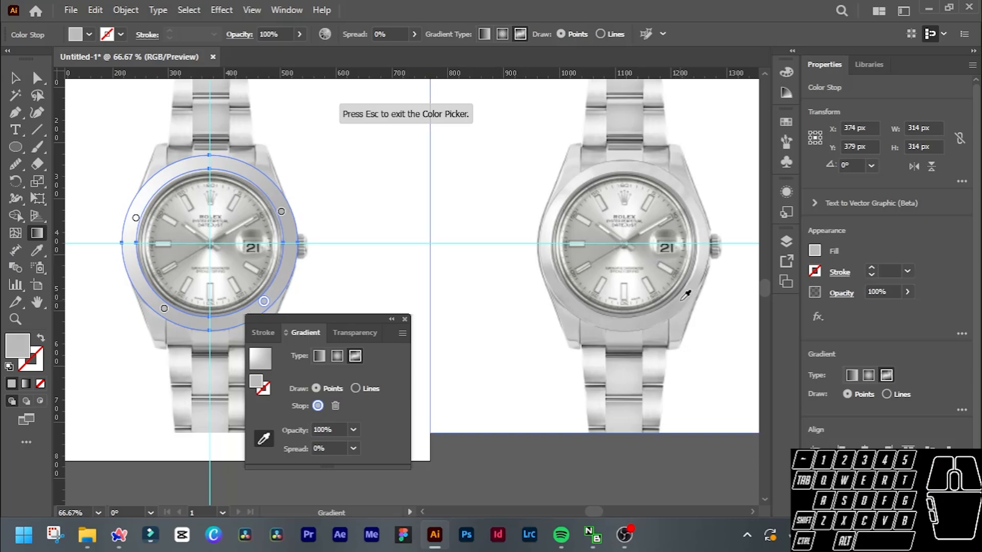
click(265, 439)
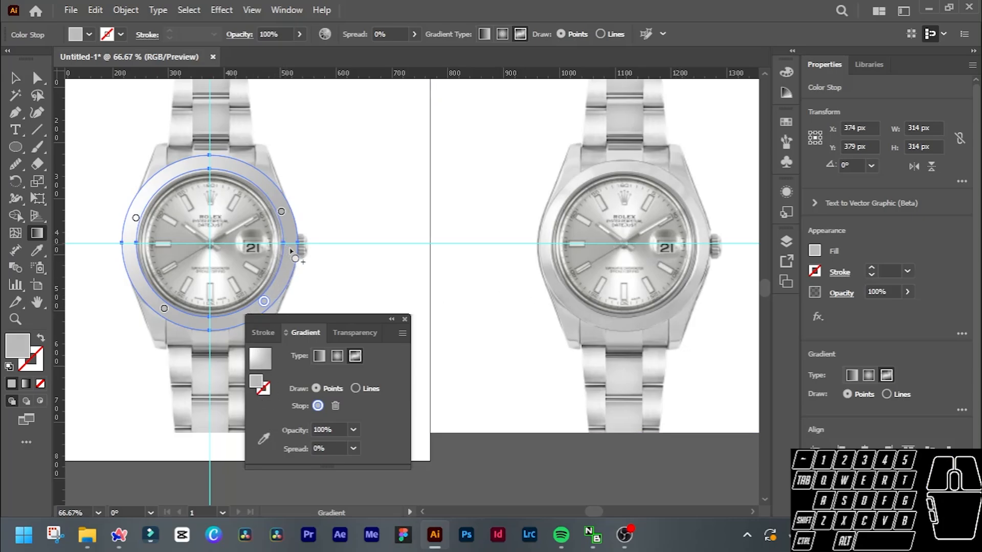
Add colour stops beside the crown and near the ring's top, sampling their colours from the same spots on the reference bezel.
click(289, 248)
click(263, 439)
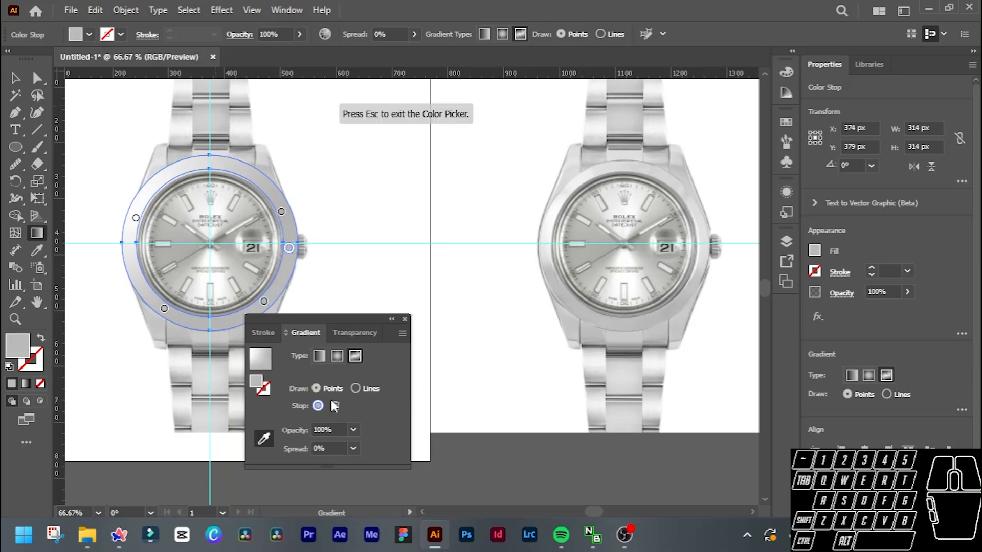
click(704, 244)
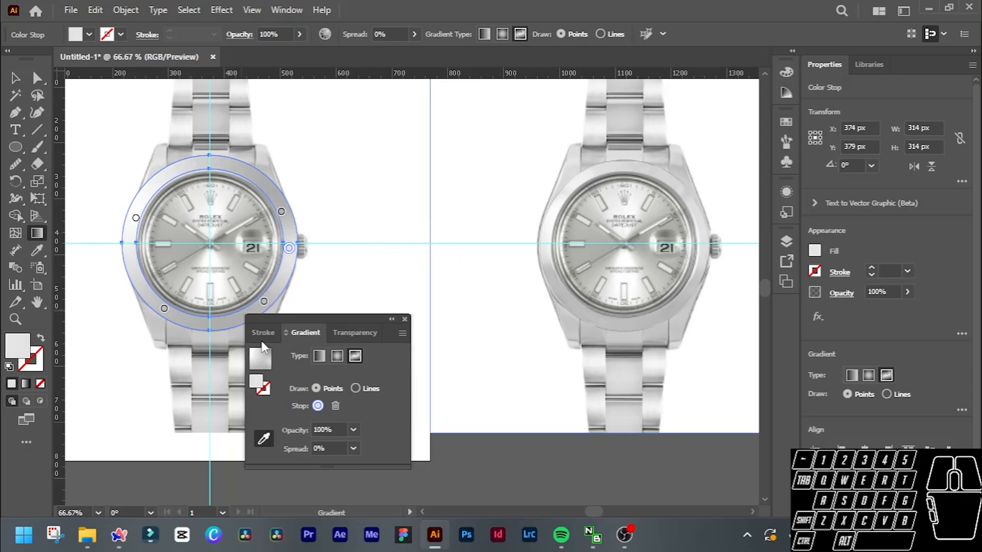
key(Escape)
click(190, 167)
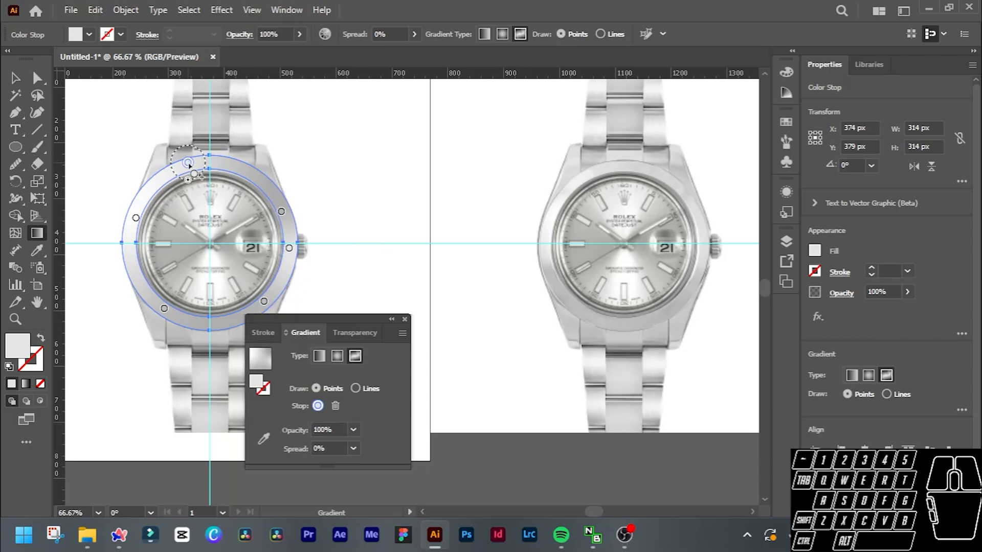
click(263, 438)
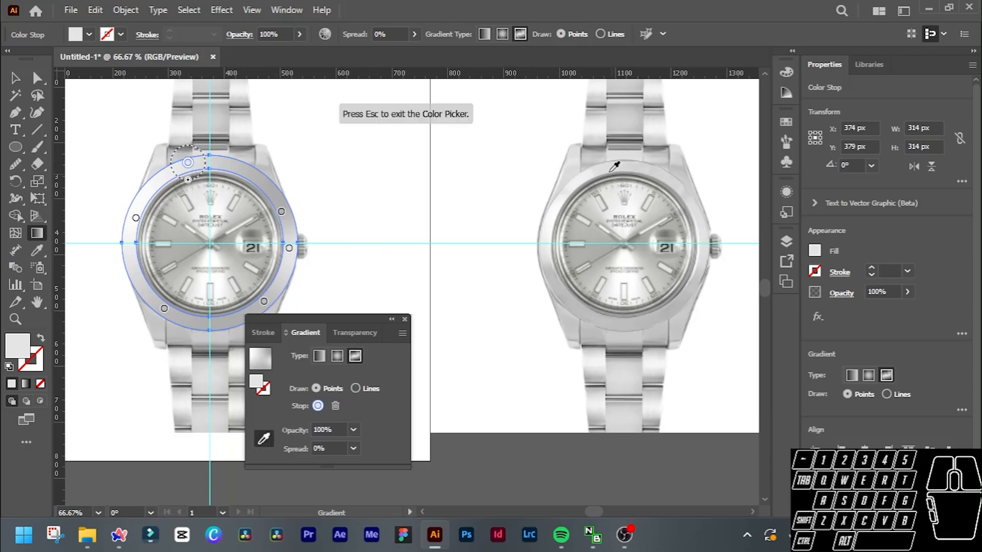
click(608, 168)
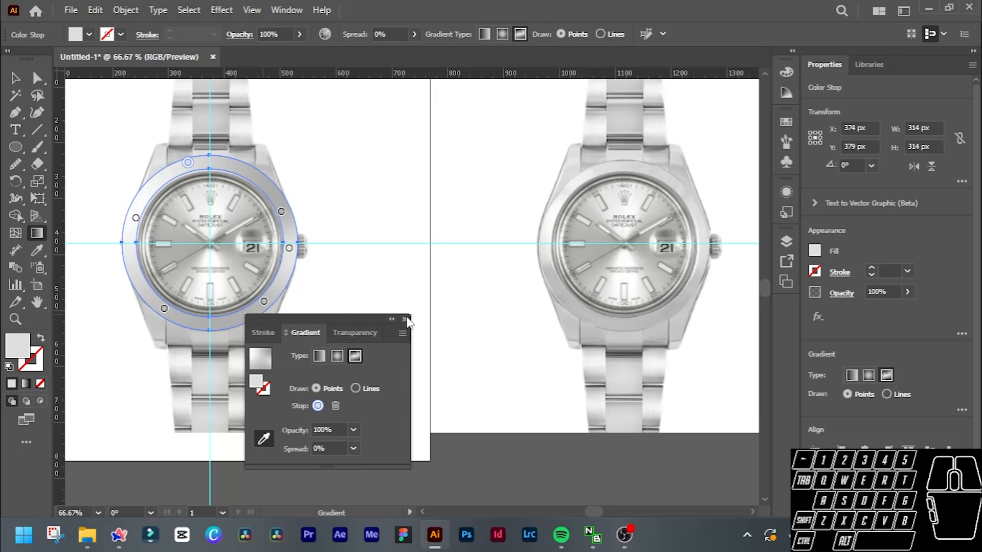
Dock the floating gradient settings again and end the bezel ring's gradient editing with the Selection tool.
click(308, 333)
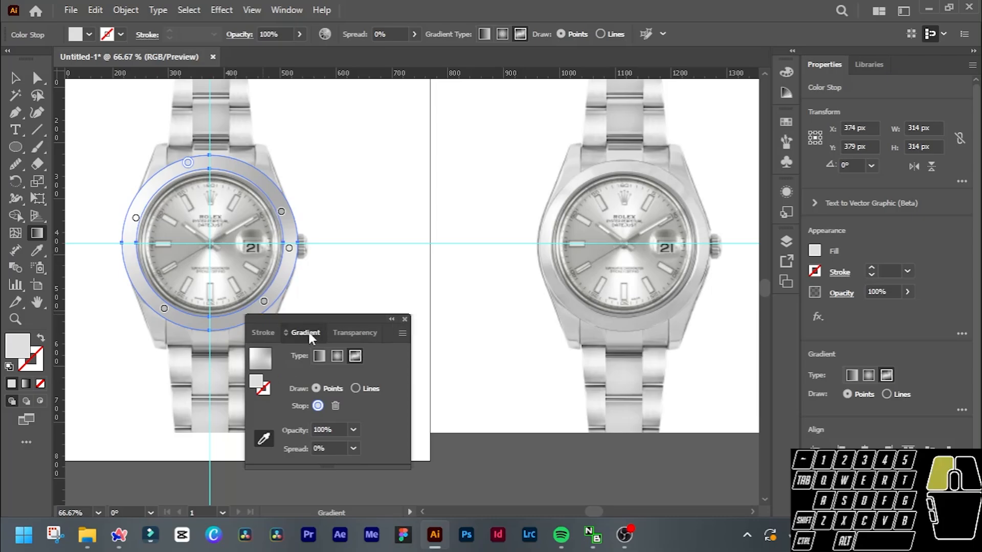
drag(306, 328, 790, 320)
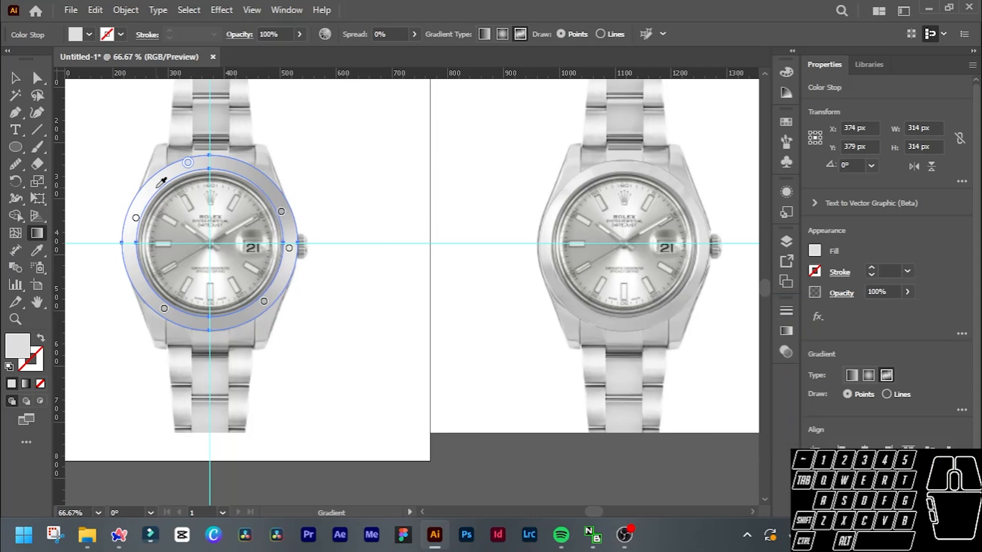
key(v)
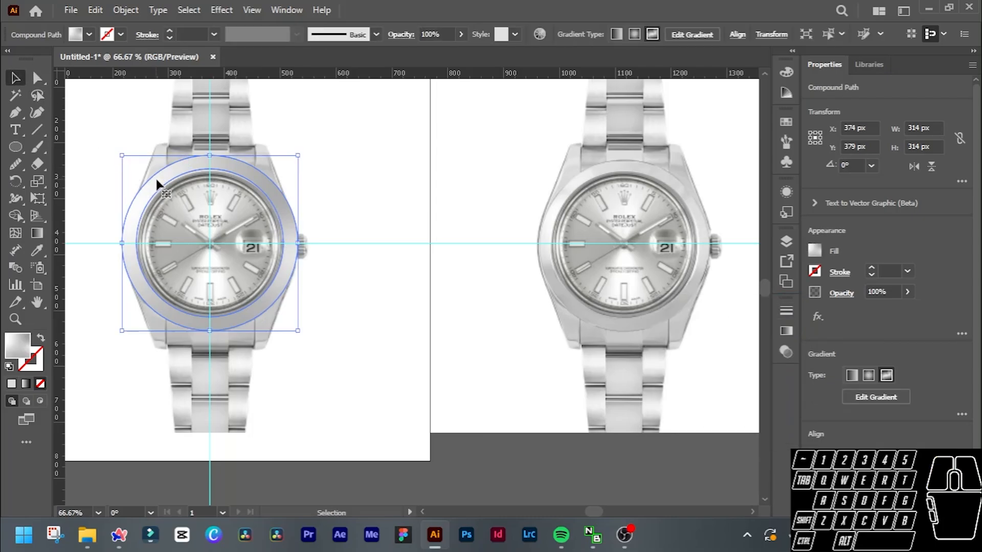
Draw a 264 px circle from the dial's centre out to the bezel ring's inner edge with the Ellipse tool.
scroll(197, 223, up, 2)
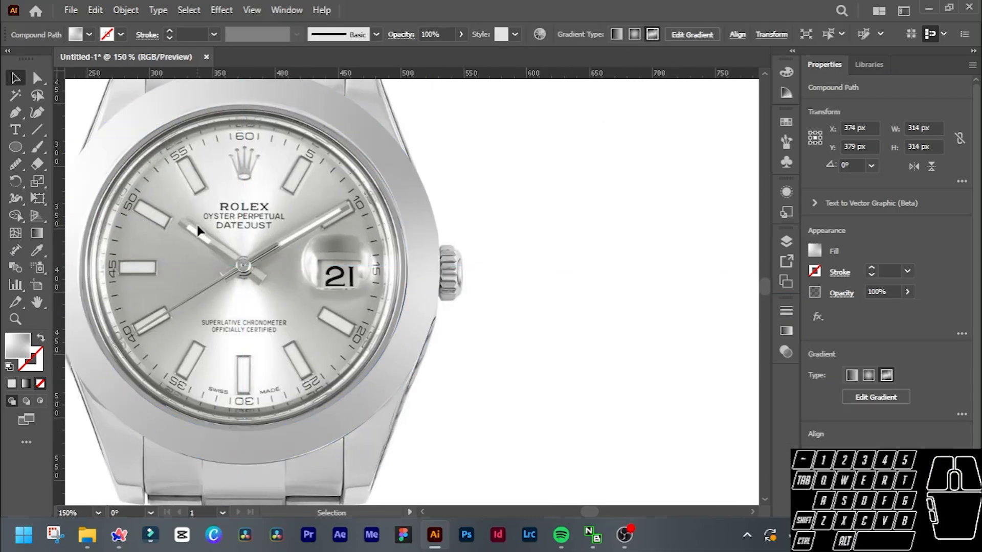
scroll(201, 227, left, 2)
scroll(215, 231, up, 2)
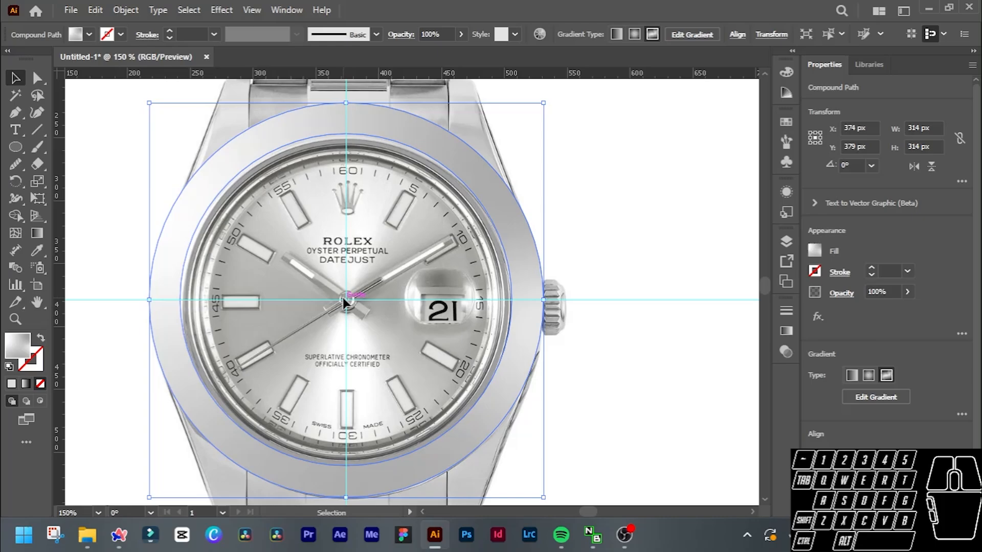
scroll(317, 277, down, 1)
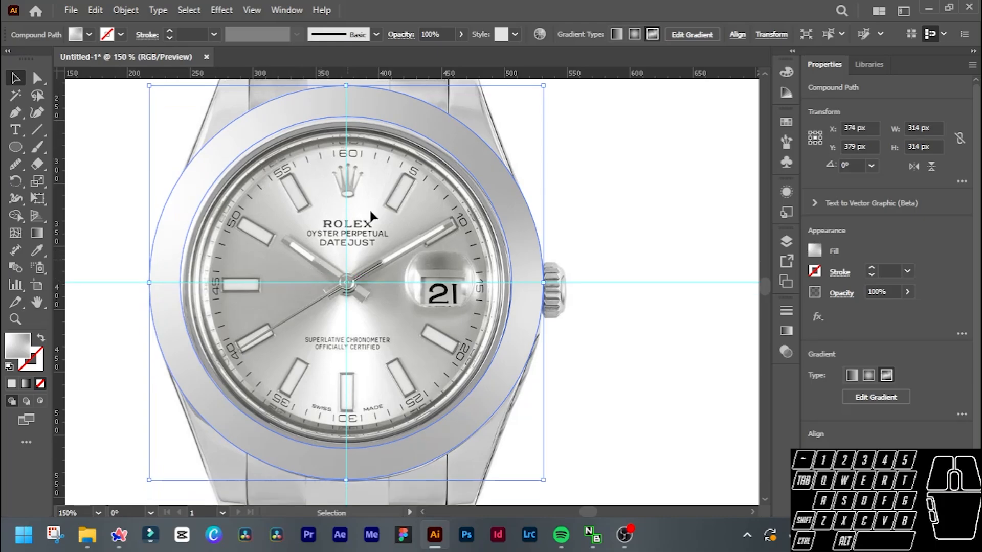
click(16, 147)
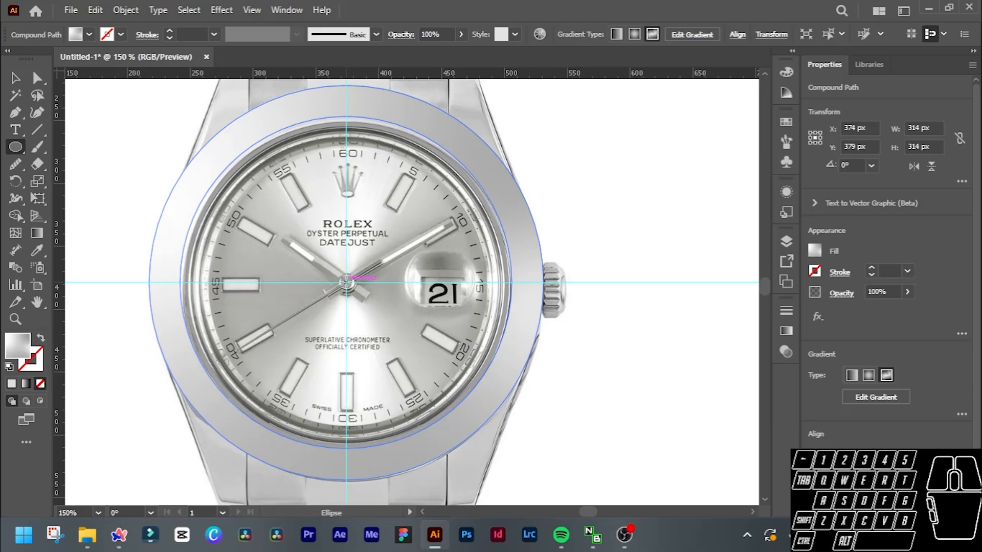
drag(346, 282, 492, 400)
drag(500, 404, 510, 411)
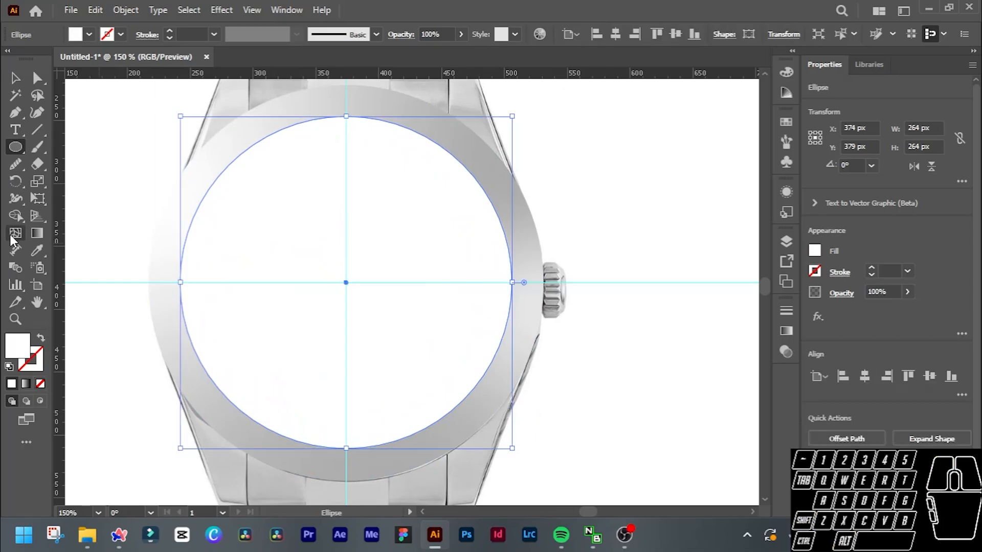
Swap the circle's fill and stroke, set the stroke to 13 pt and shrink the circle to 251 px about its centre.
click(43, 338)
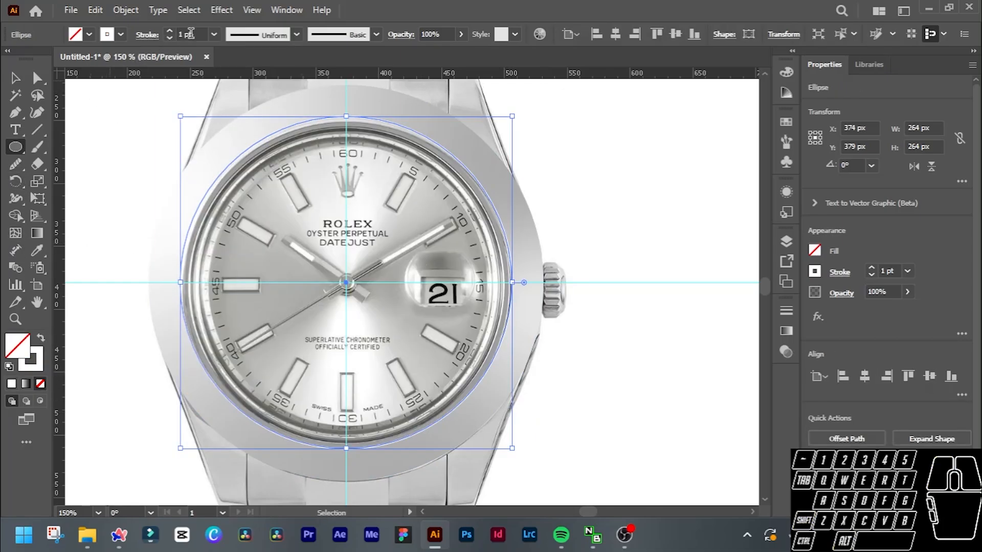
scroll(194, 31, up, 17)
scroll(202, 38, down, 5)
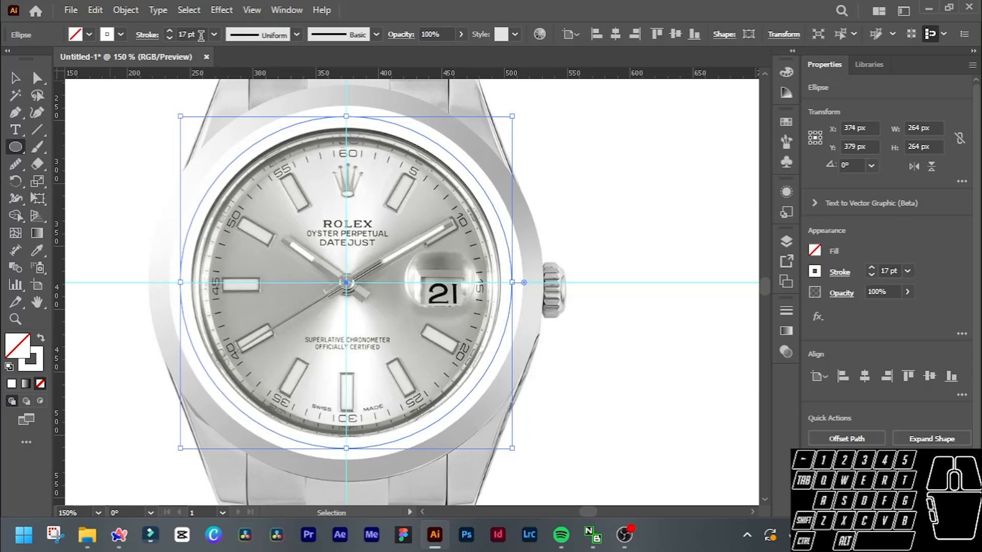
mouse_move(512, 448)
mouse_down()
mouse_move(491, 433)
mouse_move(506, 441)
mouse_up()
drag(689, 337, 684, 353)
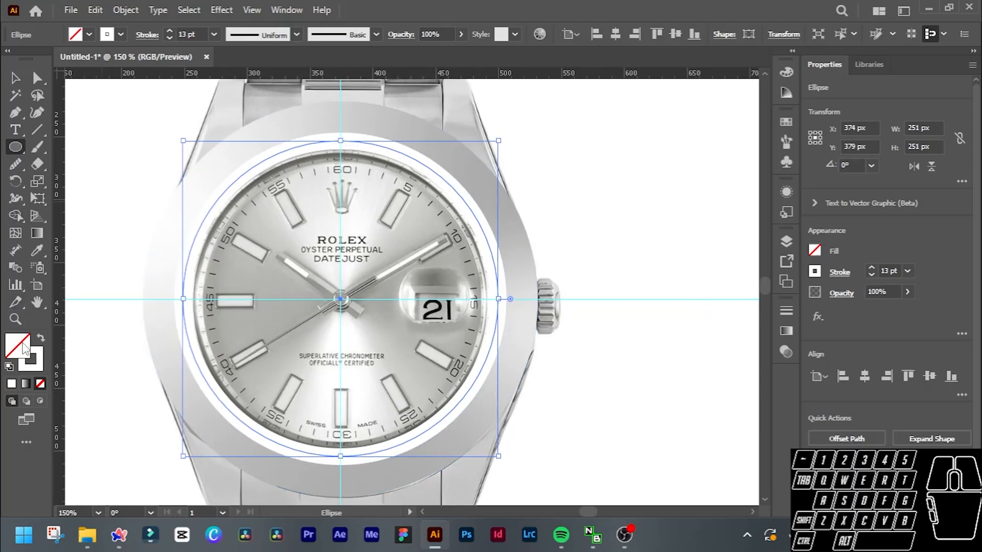
Sample the dark grey from the left side of the reference watch's inner rim as the 251 px circle's fill.
click(37, 248)
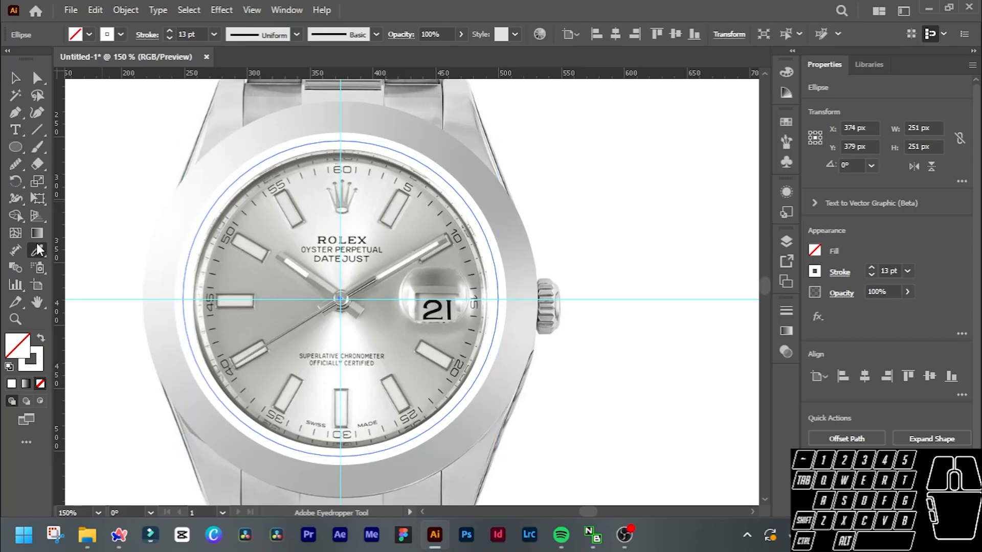
scroll(474, 299, down, 1)
scroll(585, 292, right, 3)
scroll(587, 287, right, 4)
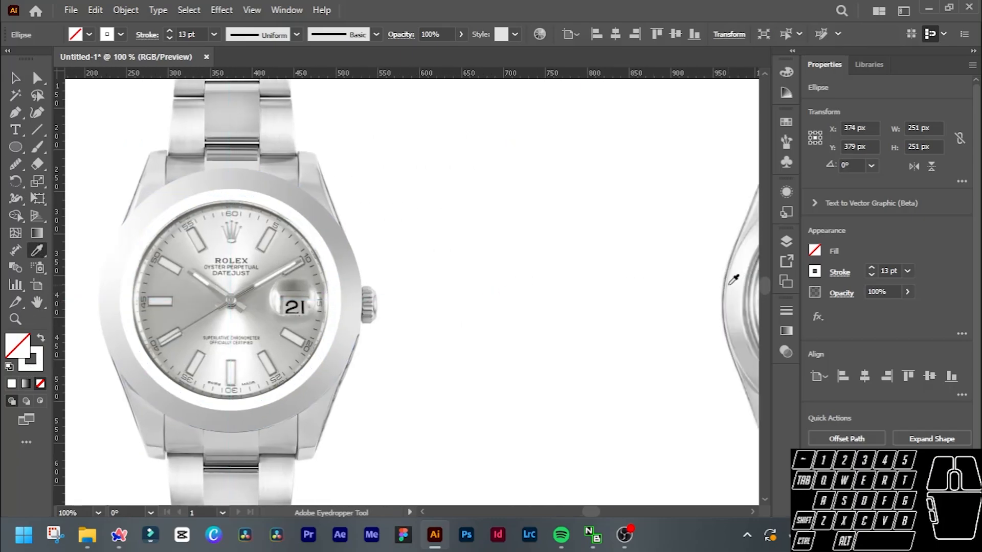
scroll(654, 278, up, 1)
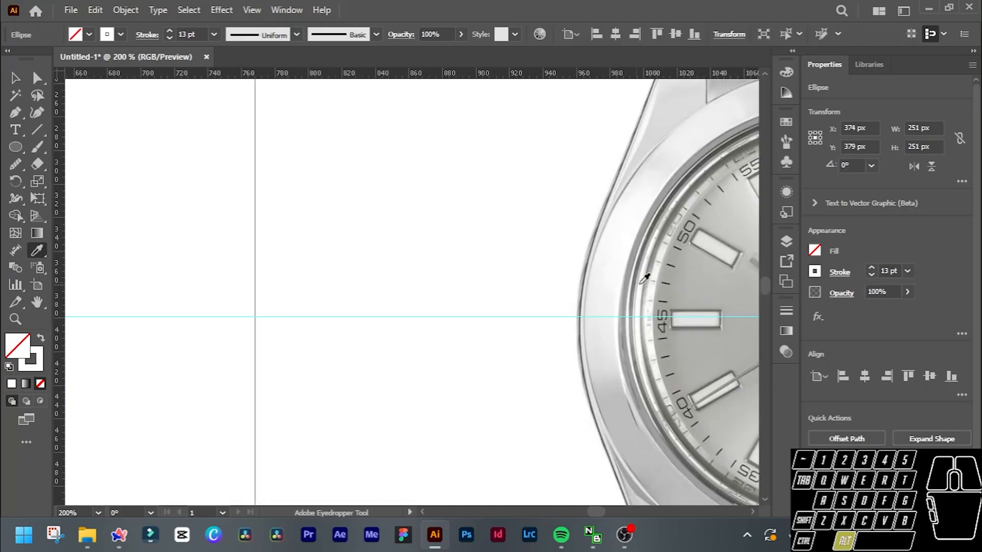
scroll(647, 279, up, 3)
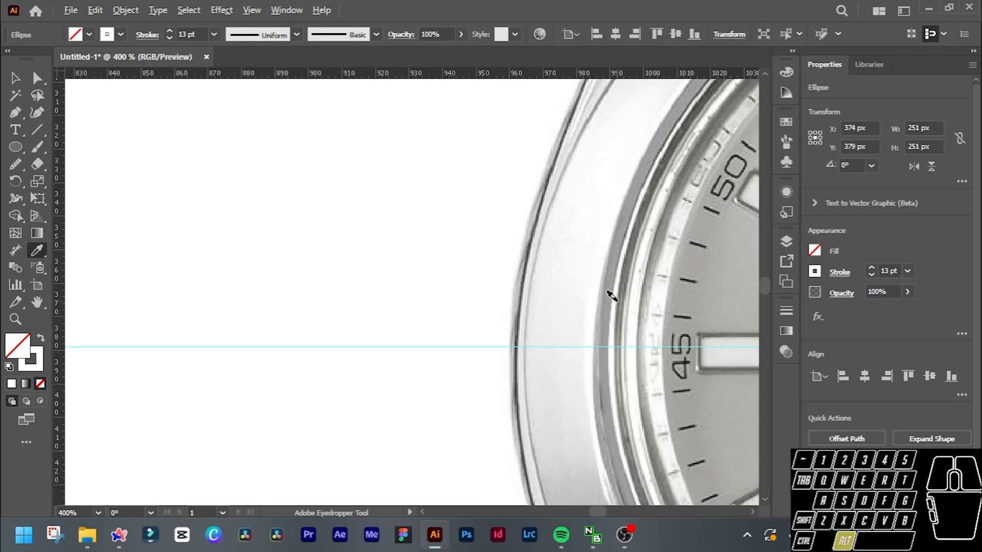
click(632, 265)
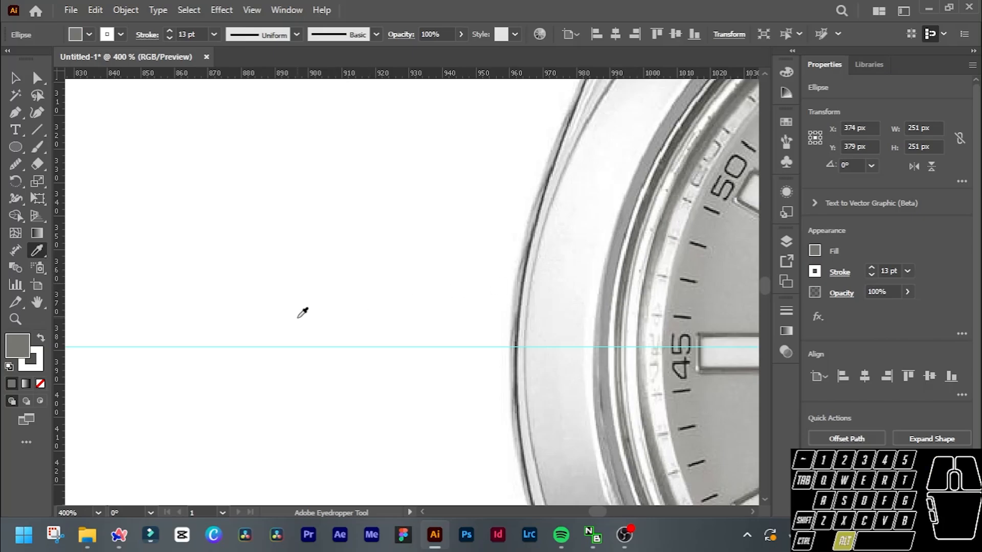
alt+scroll(302, 313, down, 5)
ctrl+scroll(301, 309, left, 8)
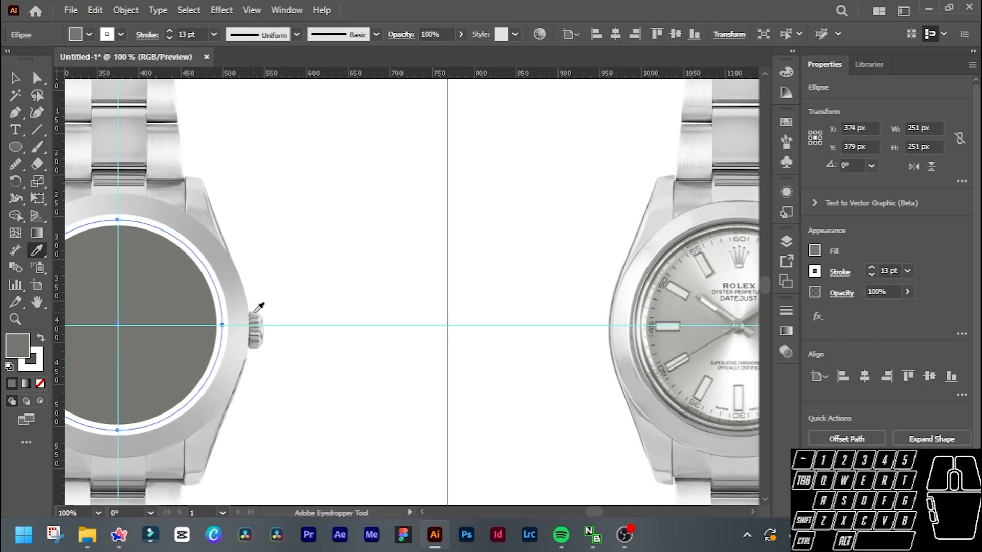
ctrl+scroll(259, 307, left, 6)
alt+scroll(276, 306, up, 2)
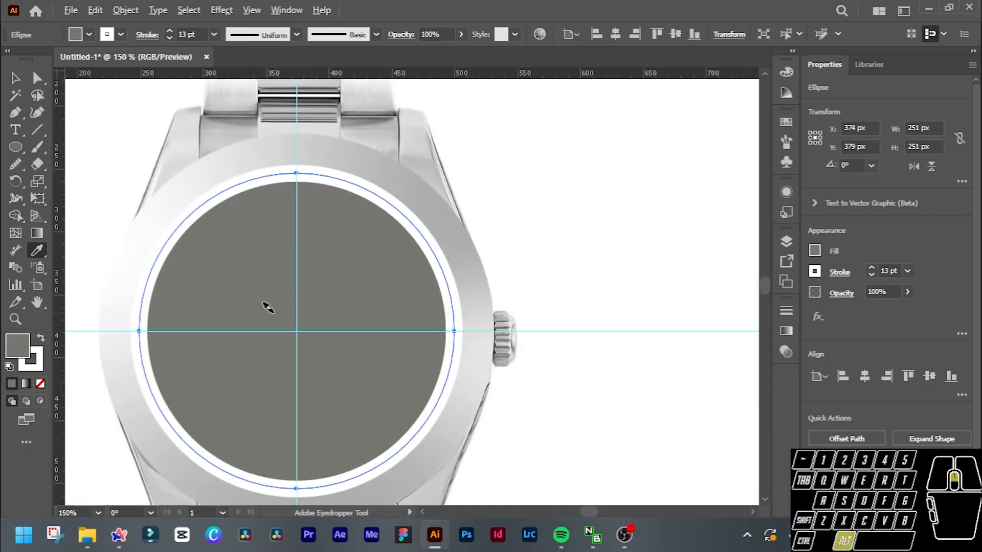
alt+scroll(268, 306, up, 1)
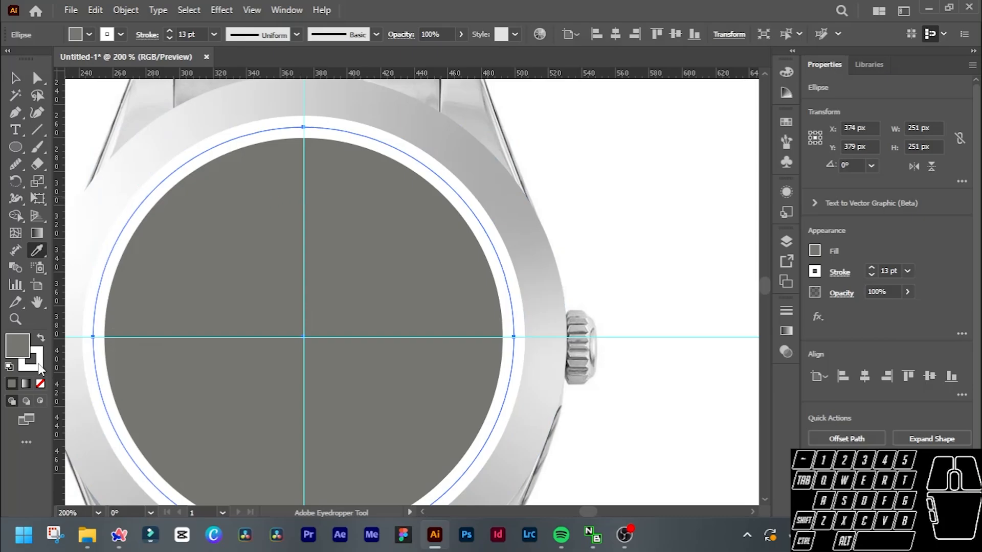
Turn the 251 px circle into a dark grey ring by swapping its fill and stroke and setting the fill to none.
key(ctrl)
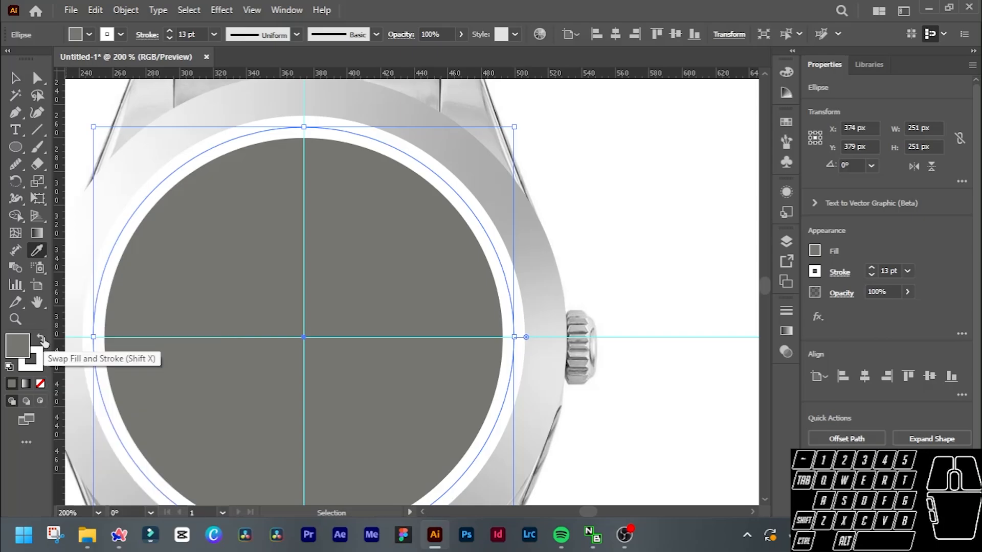
click(41, 339)
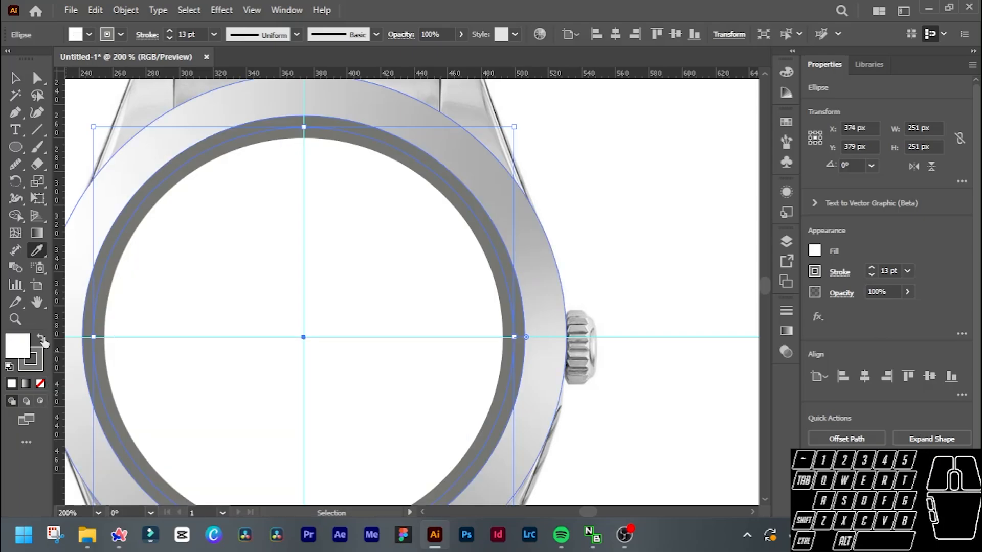
click(18, 353)
click(38, 382)
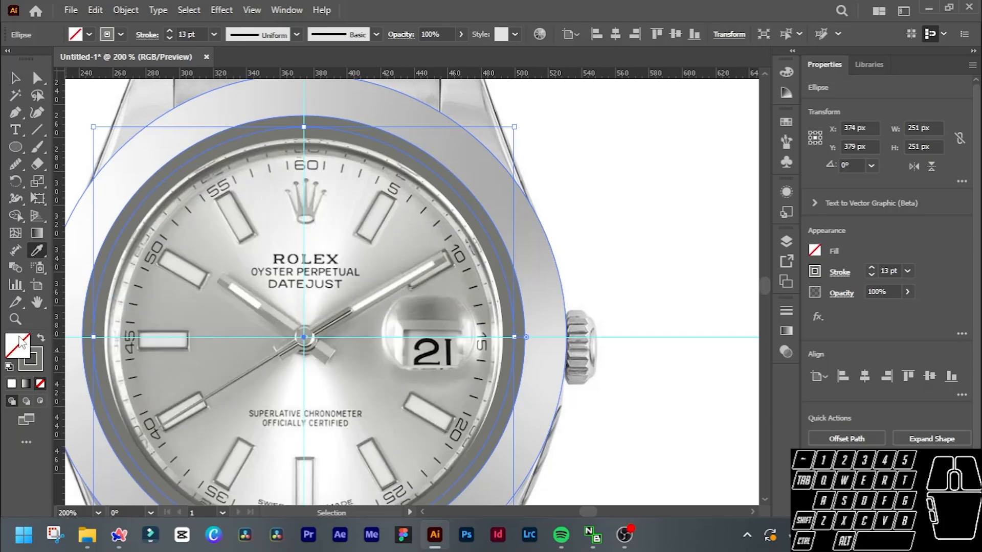
key(v)
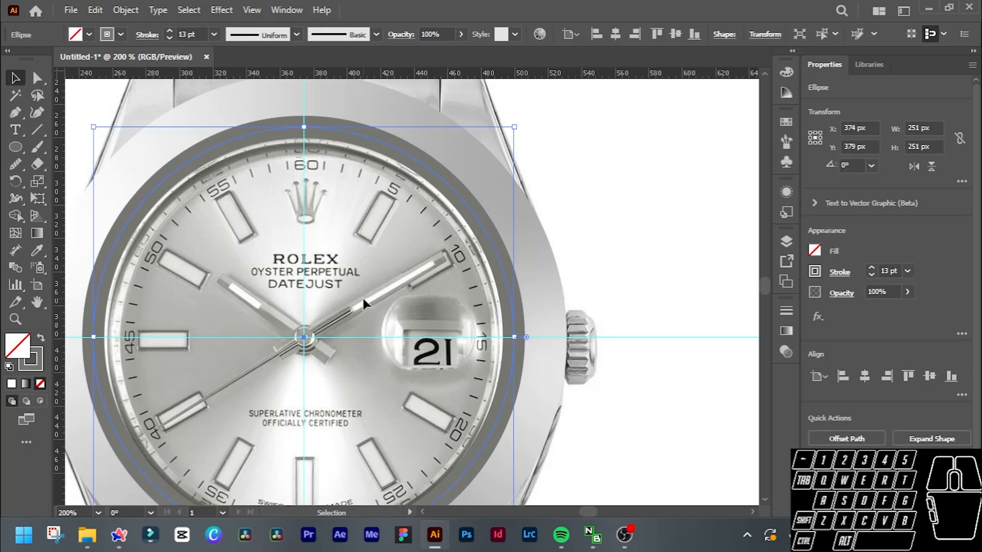
scroll(362, 296, down, 1)
scroll(351, 306, up, 1)
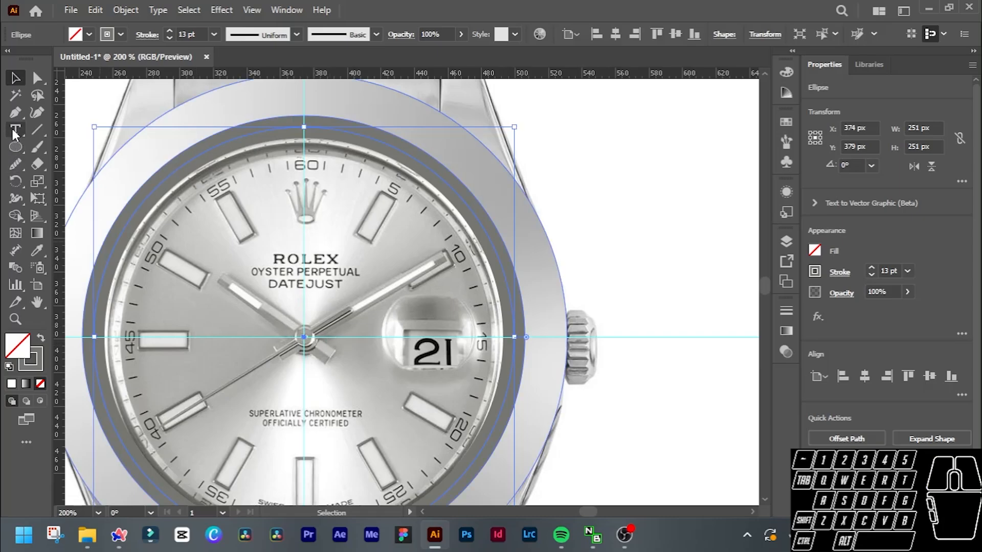
Try thinning the 251 px ring's stroke to 1 pt and deselect it.
click(15, 147)
drag(304, 337, 39, 343)
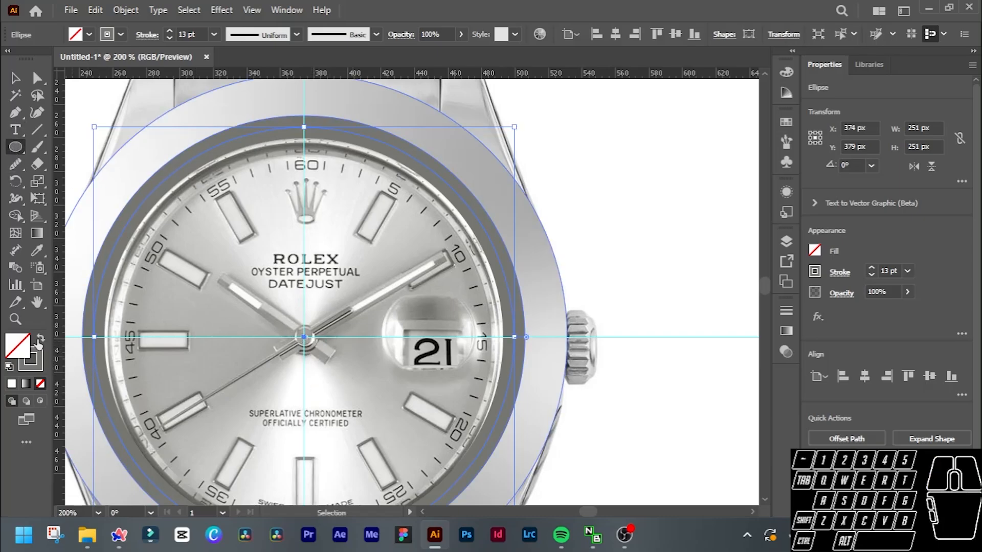
click(40, 341)
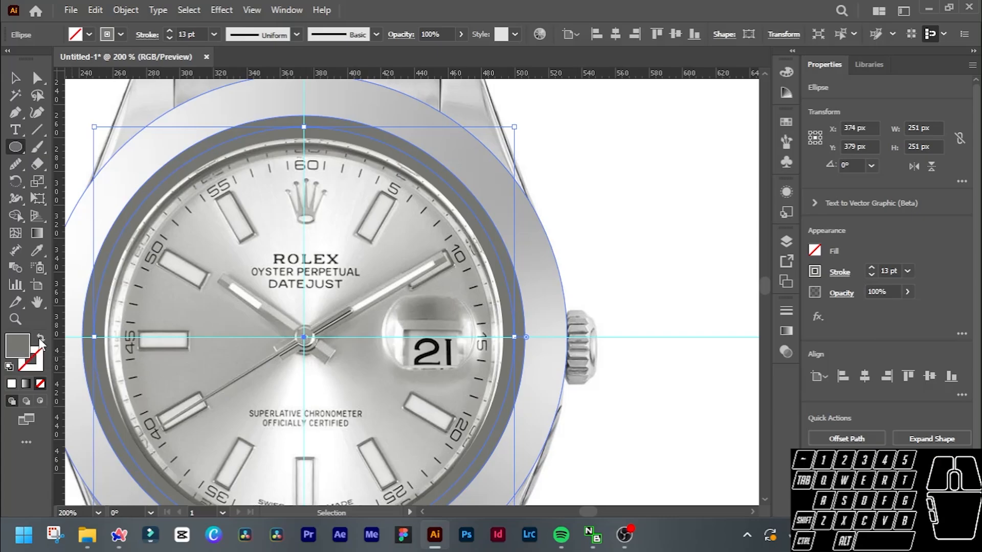
click(40, 340)
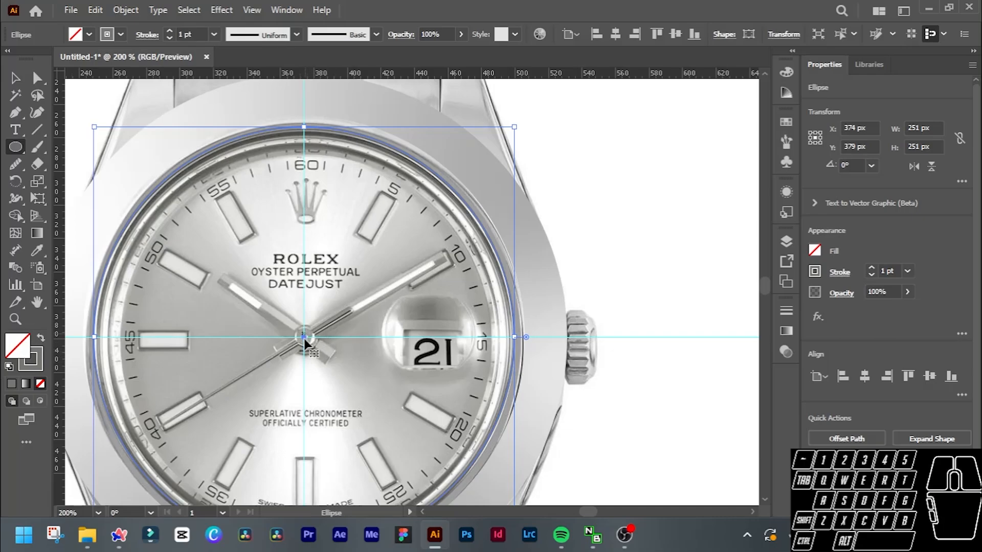
key(v)
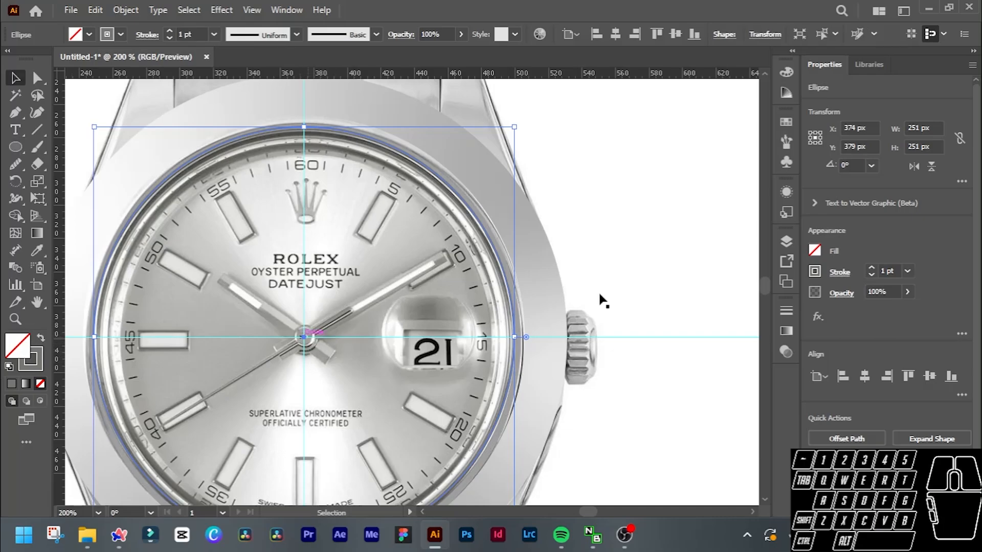
click(643, 283)
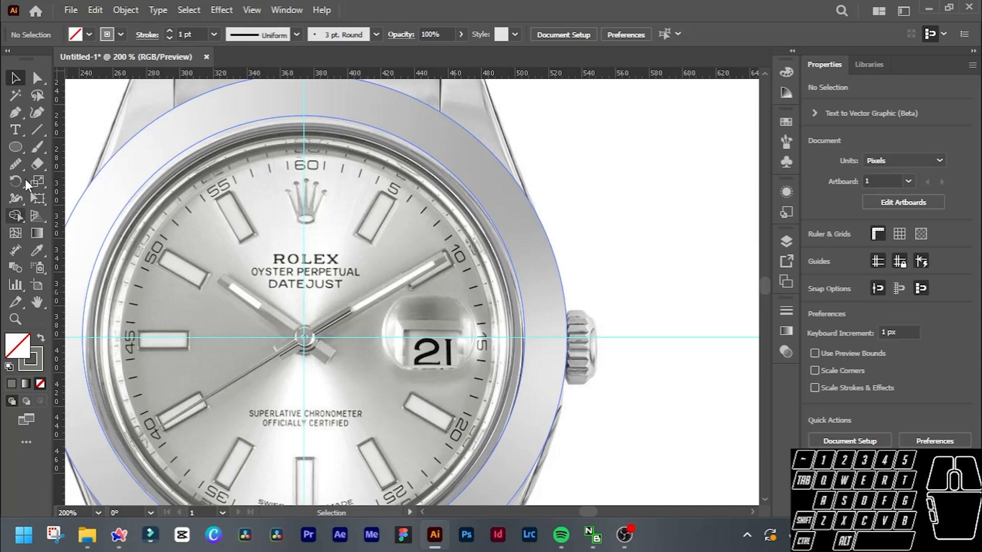
Draw a 246 px circle from the dial's centre with the Ellipse tool, keeping the 1 pt grey stroke, and deselect it.
key(l)
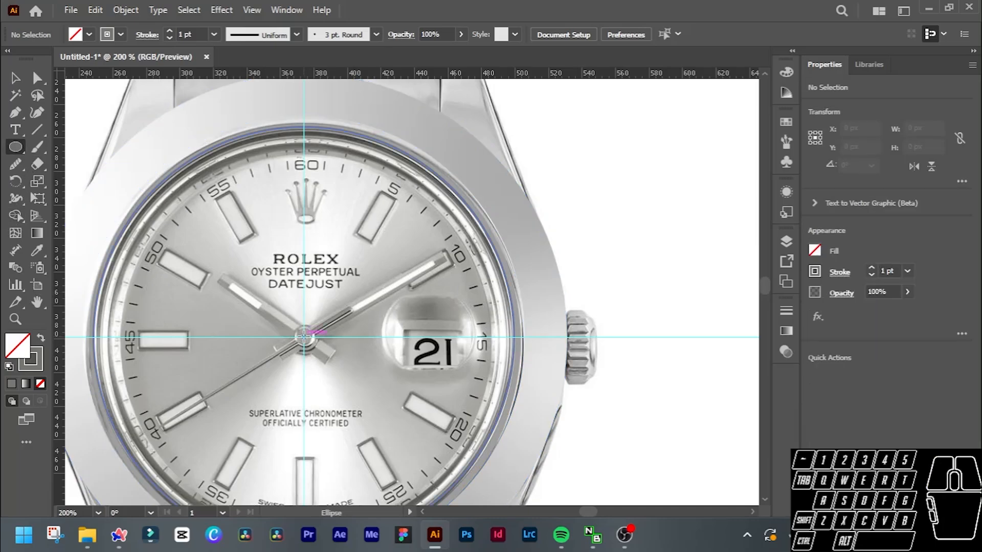
drag(305, 336, 510, 467)
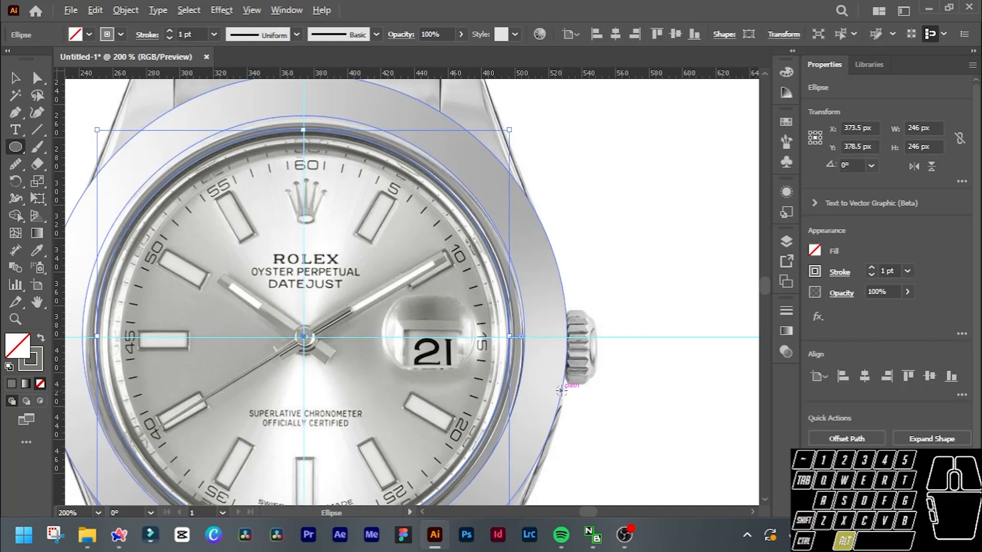
scroll(553, 387, down, 1)
key(v)
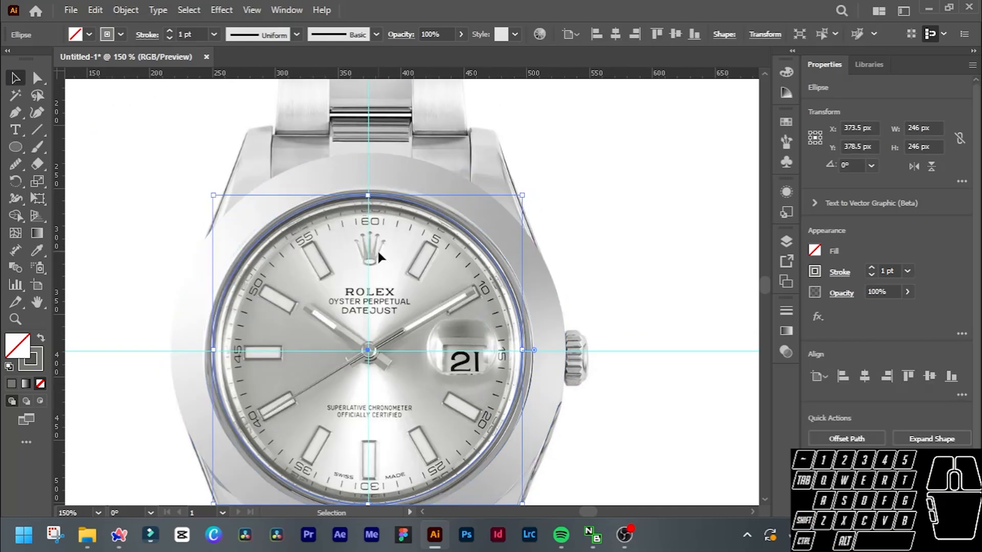
scroll(376, 249, up, 3)
click(529, 121)
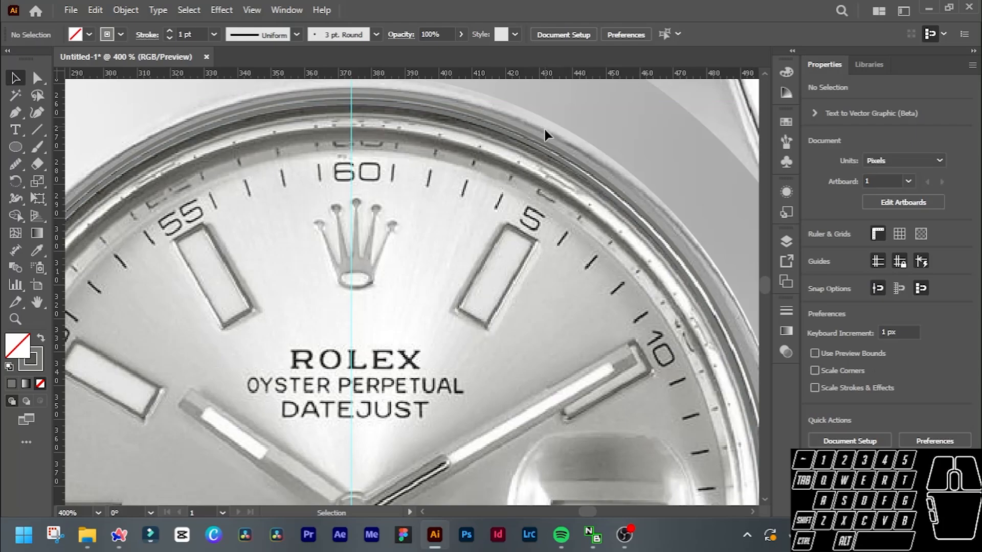
Discard the 246 px circle and restore the 251 px ring's 13 pt stroke.
click(543, 137)
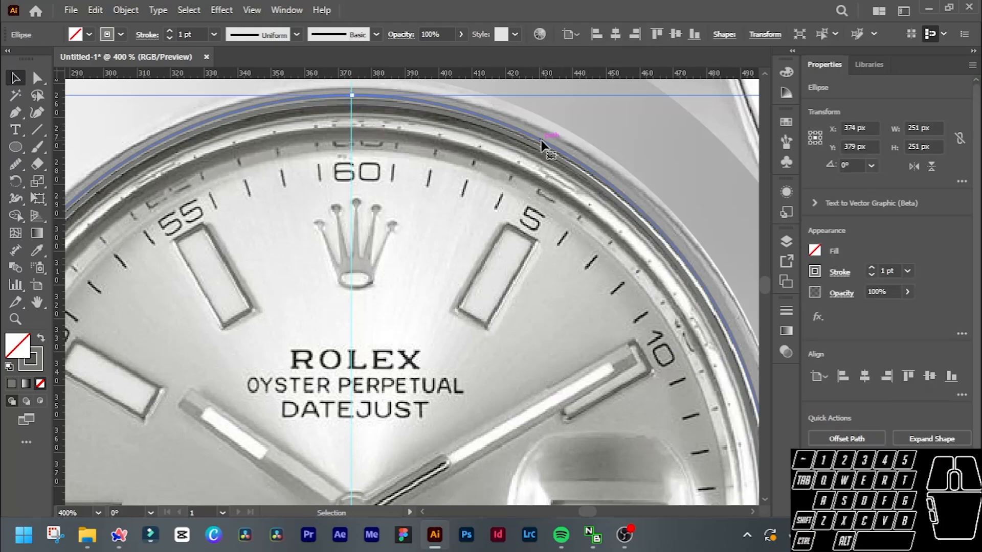
click(369, 224)
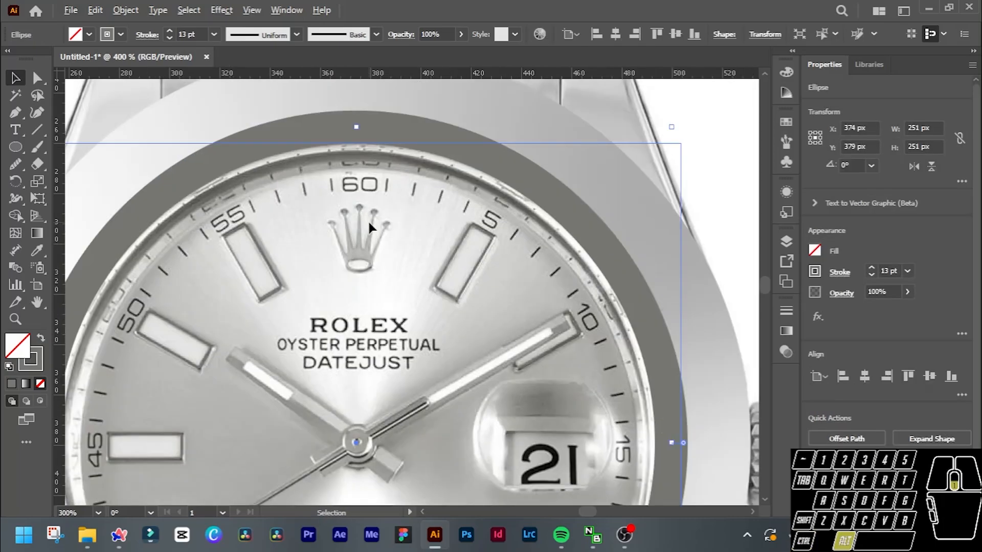
scroll(367, 219, down, 3)
scroll(367, 220, up, 3)
scroll(367, 219, down, 1)
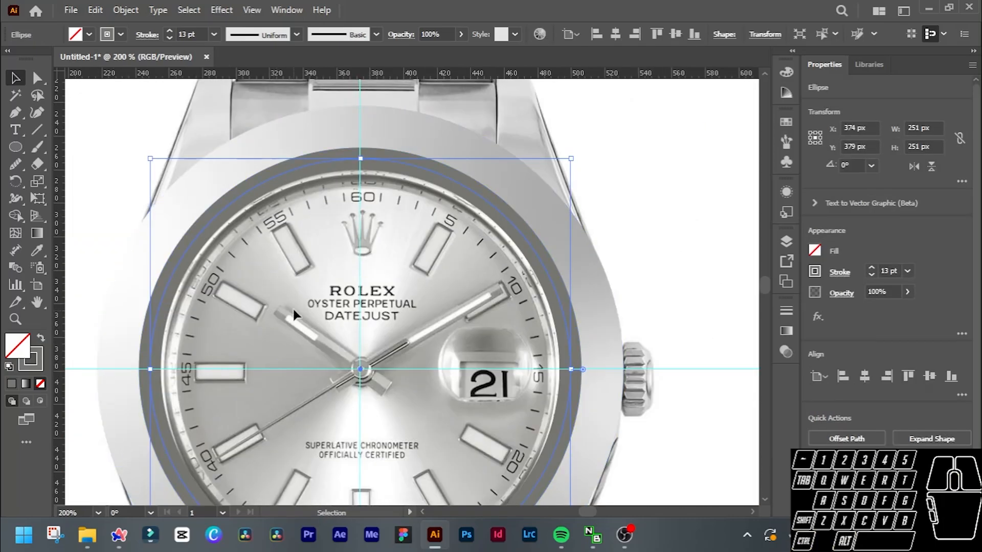
Draw a 208 px circle from the dial's centre with the Ellipse tool and set its stroke to 1 pt.
click(118, 112)
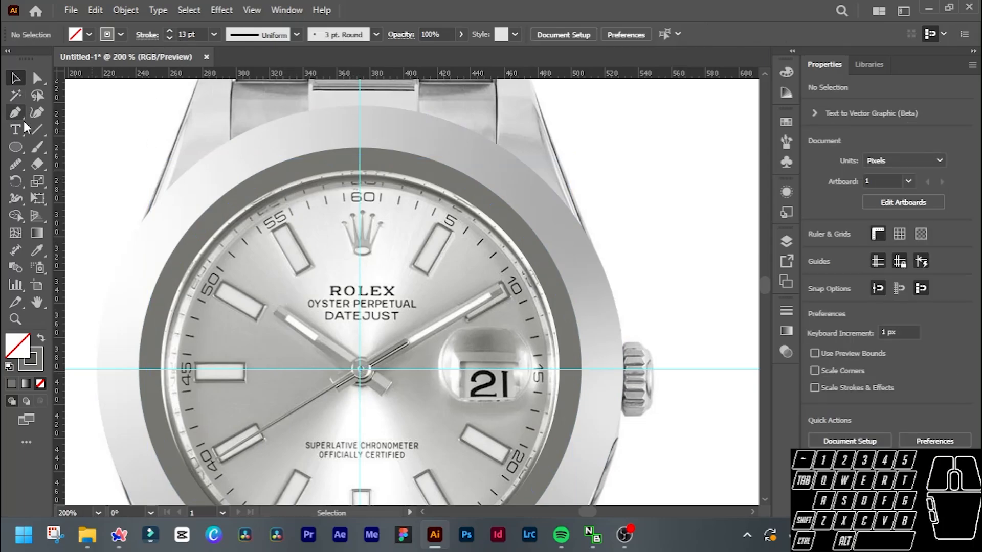
click(16, 146)
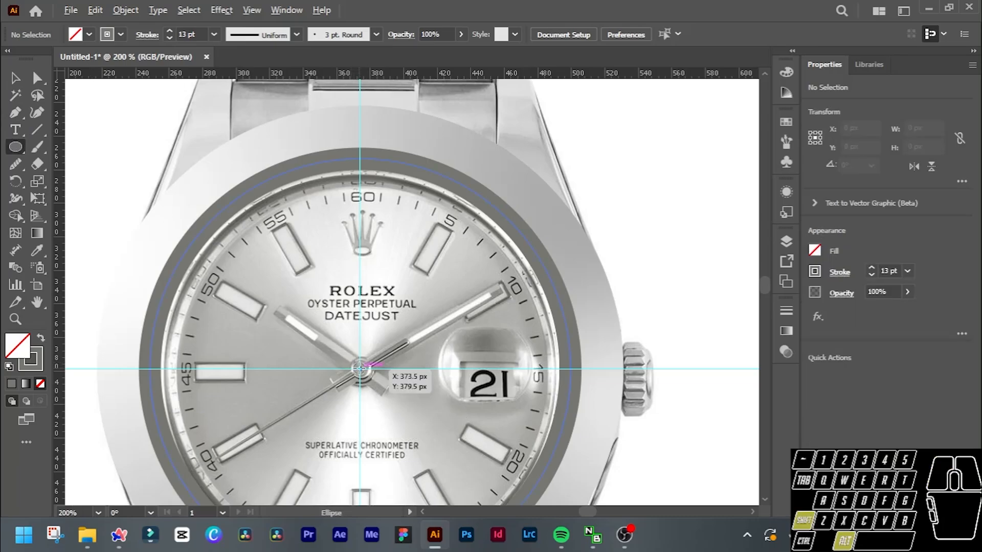
mouse_move(359, 368)
mouse_down()
mouse_move(401, 404)
mouse_move(533, 472)
mouse_up()
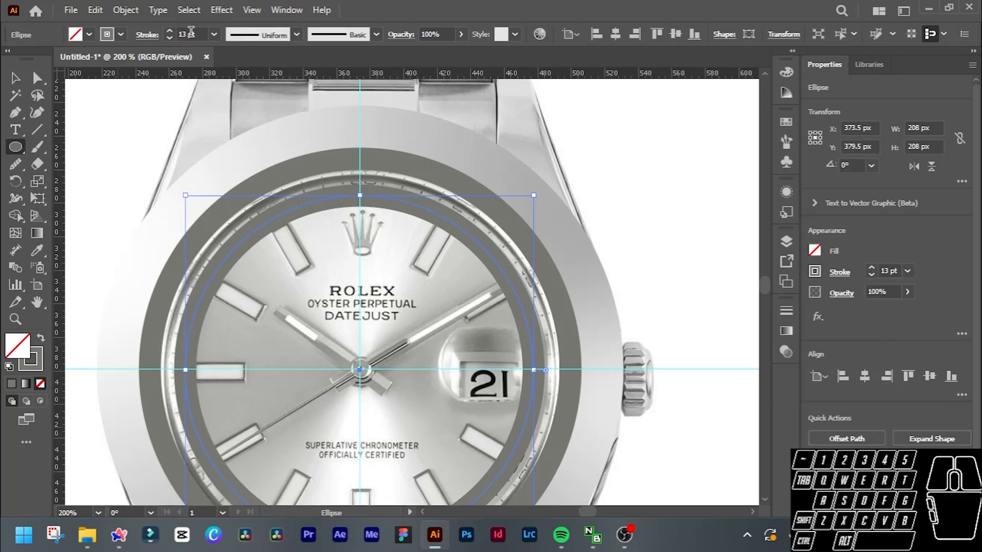
scroll(191, 32, down, 13)
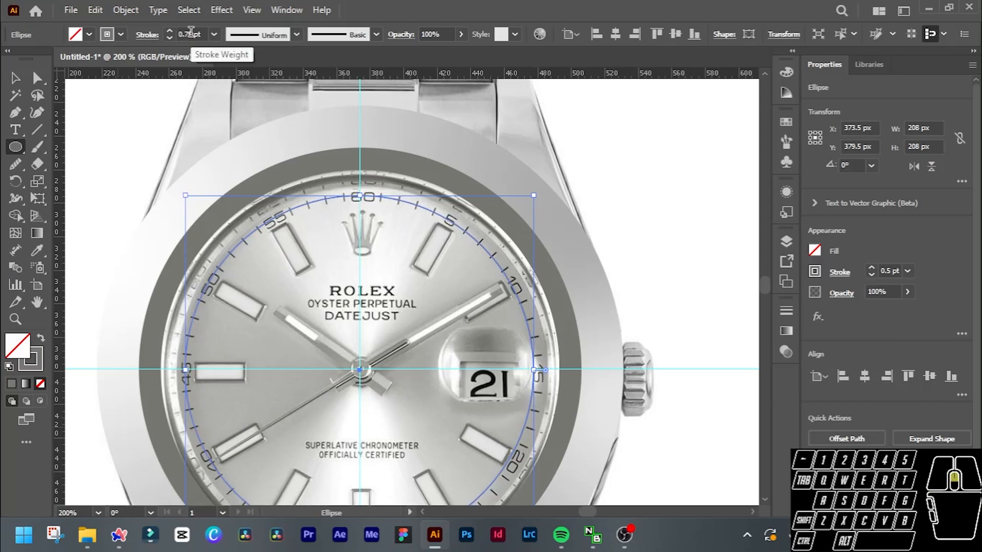
scroll(191, 32, up, 1)
scroll(359, 333, down, 2)
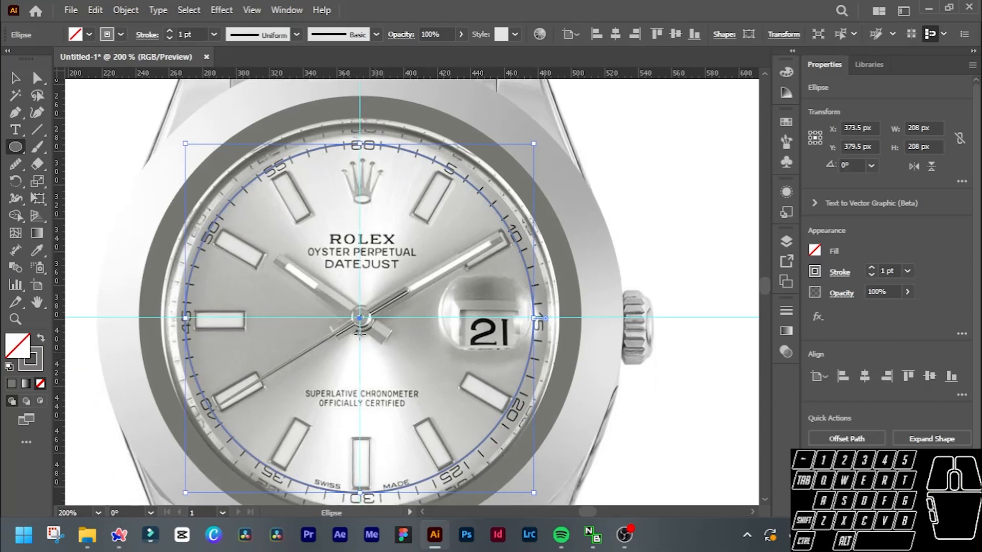
Enlarge the circle to 238 px about its centre to meet the grey ring's inner edge, and swap its fill and stroke.
key(v)
scroll(381, 329, down, 2)
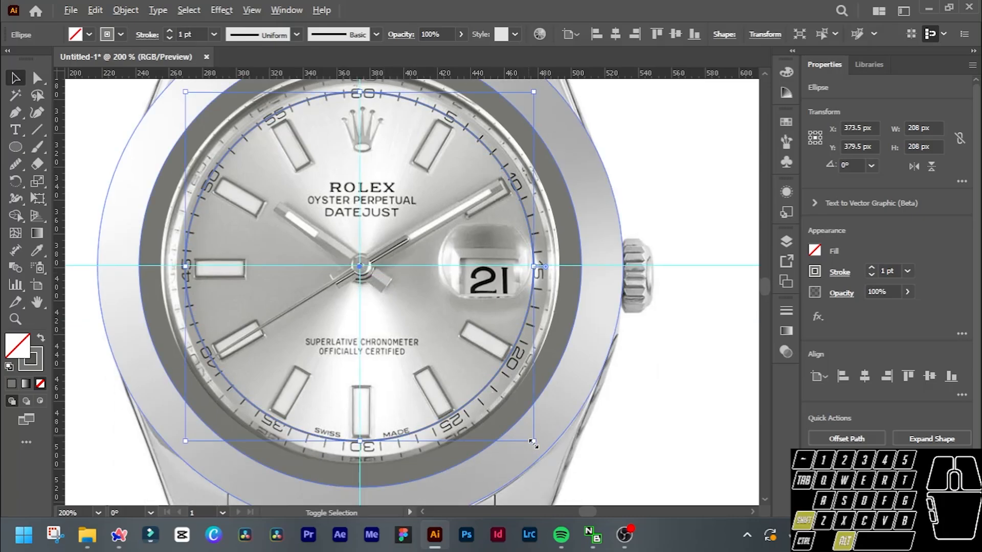
drag(533, 443, 565, 467)
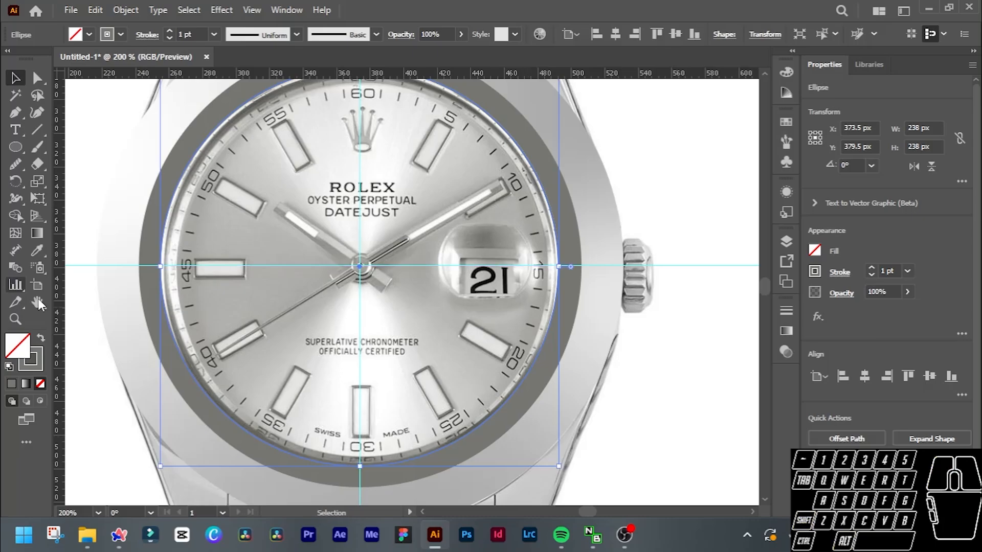
click(39, 342)
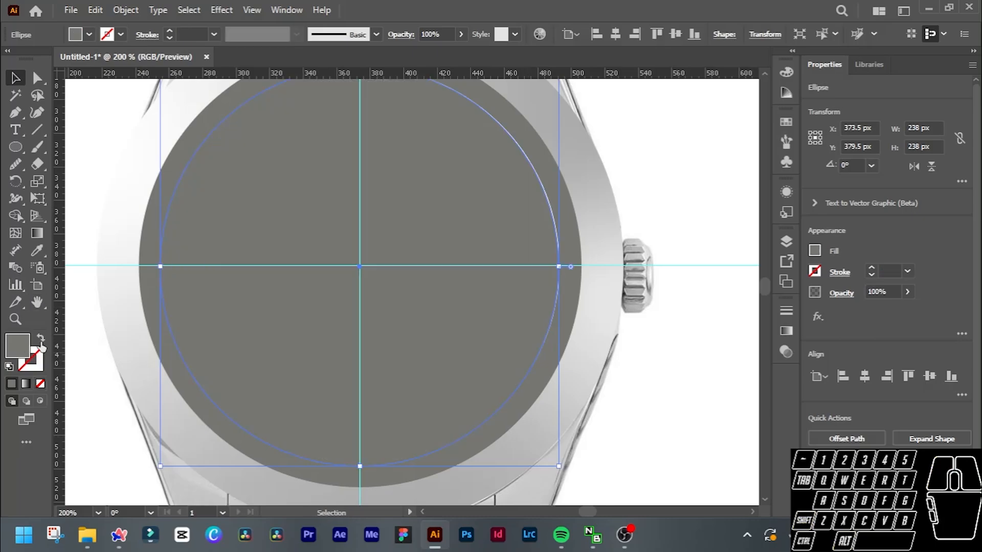
Apply a linear gradient fill to the 238 px dial circle.
scroll(356, 307, down, 3)
scroll(354, 303, right, 3)
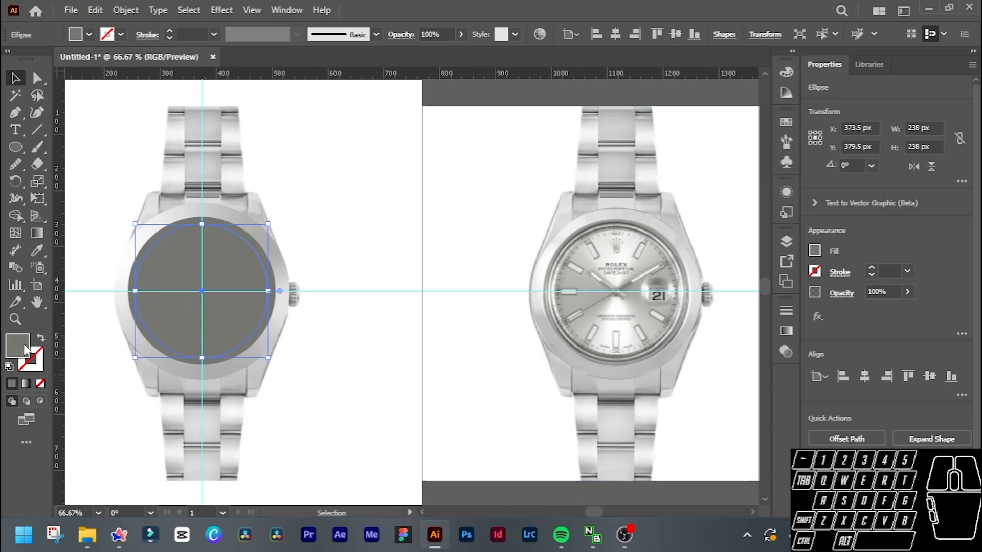
click(26, 386)
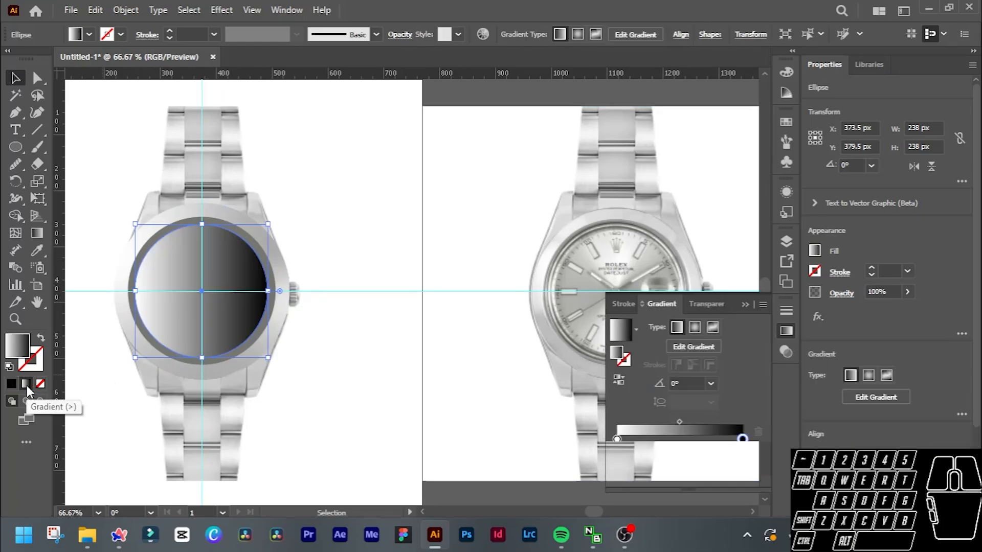
Try colouring a new freeform gradient stop near the dial's 12 o'clock by sampling the reference dial with the Eyedropper tool.
click(712, 327)
scroll(432, 236, down, 1)
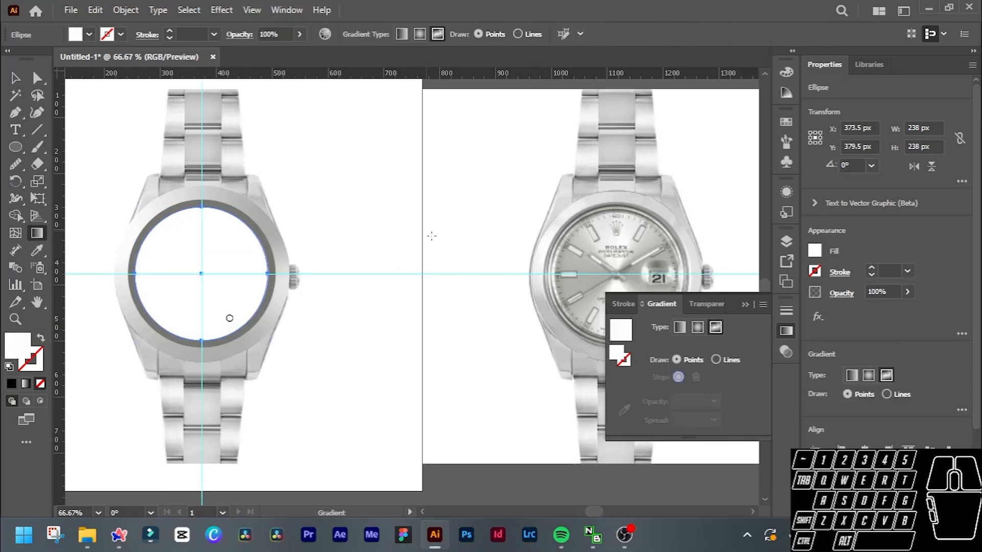
click(202, 225)
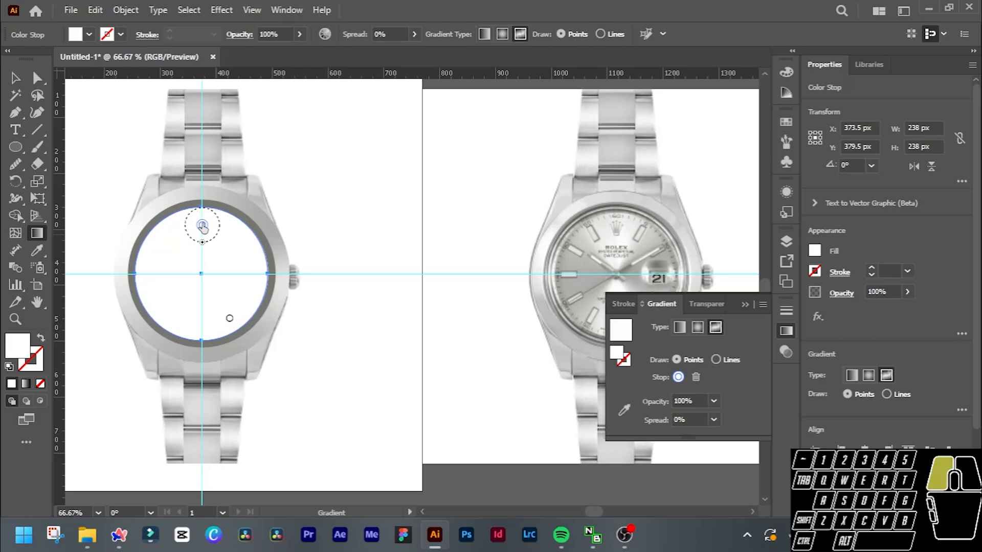
key(v)
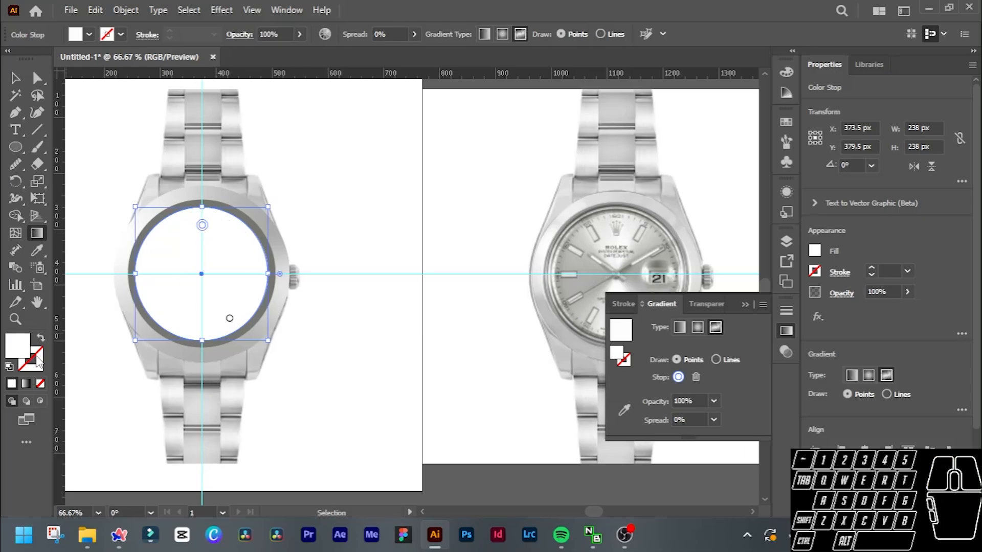
click(39, 251)
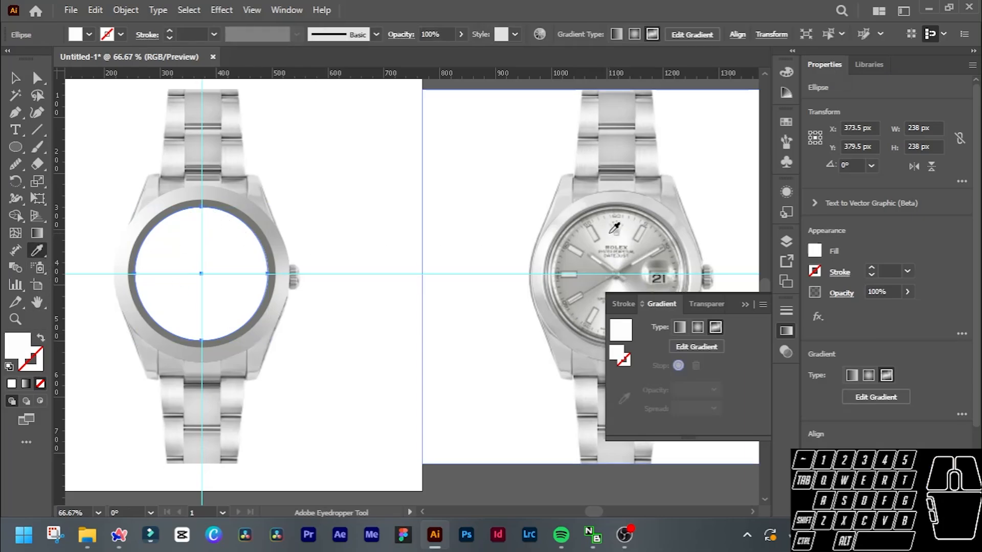
click(611, 233)
Undo the sampling attempt and the freeform gradient, going back to the dial circle's linear gradient.
key(ctrl+z)
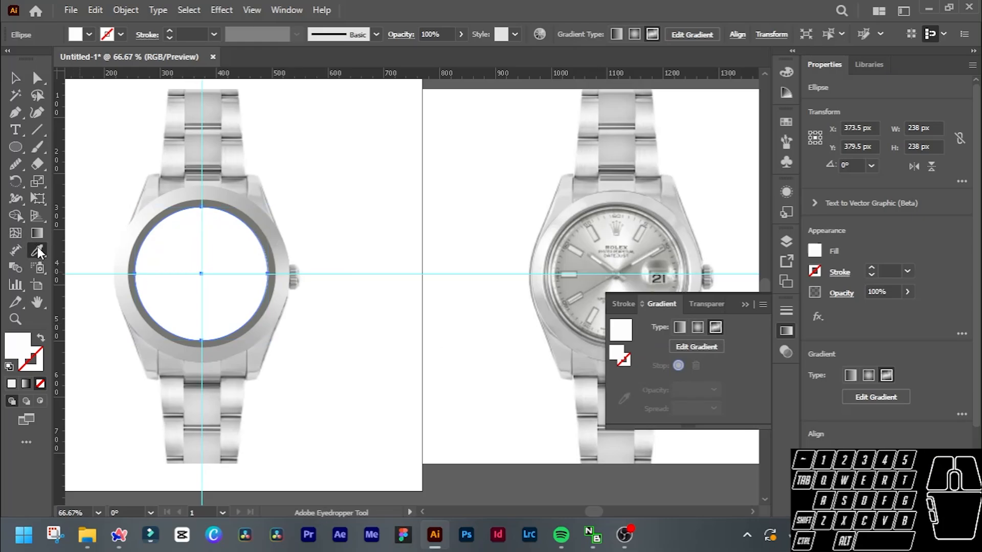
key(ctrl)
key(ctrl+z)
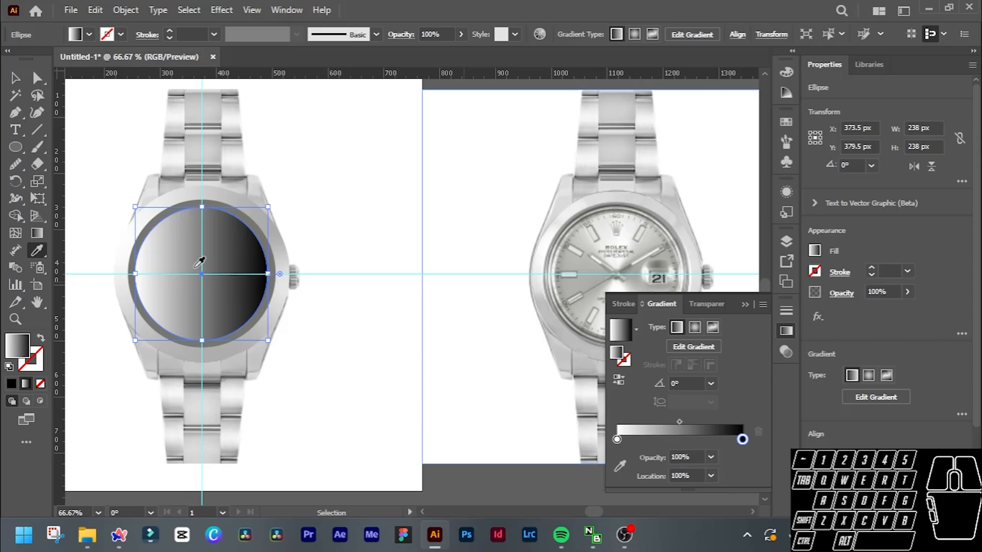
Apply a freeform gradient to the dial circle and add a stop near 12 o'clock coloured from the same area of the reference dial.
click(712, 328)
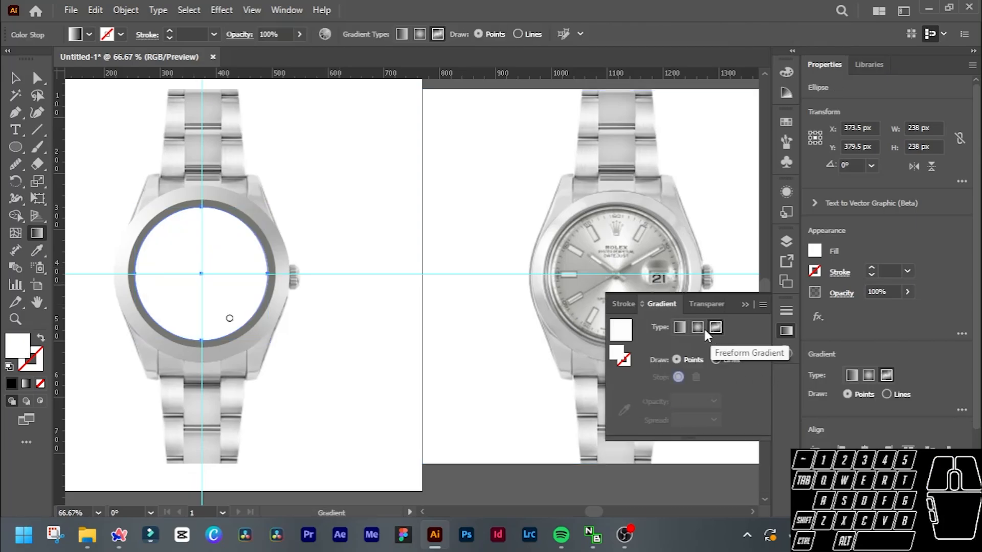
click(204, 226)
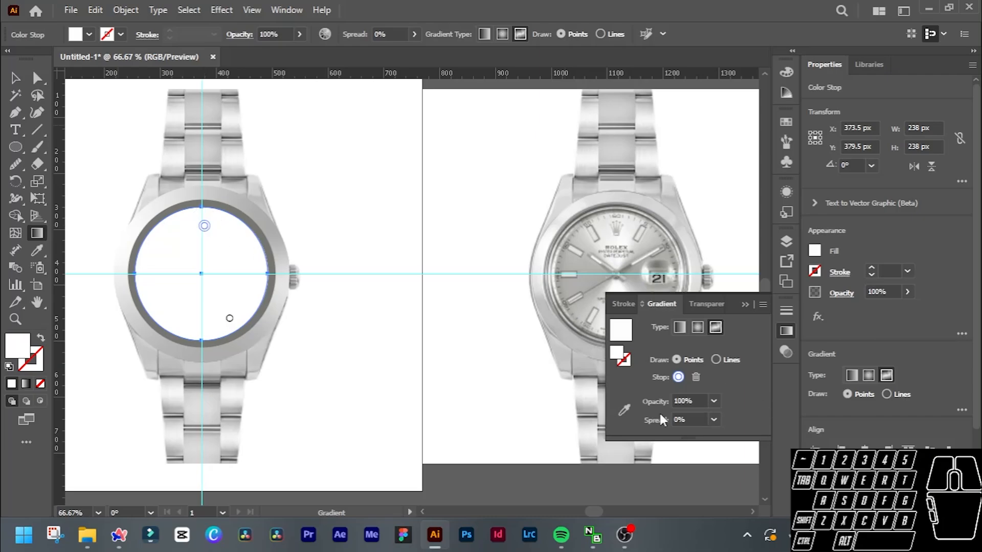
key(ctrl)
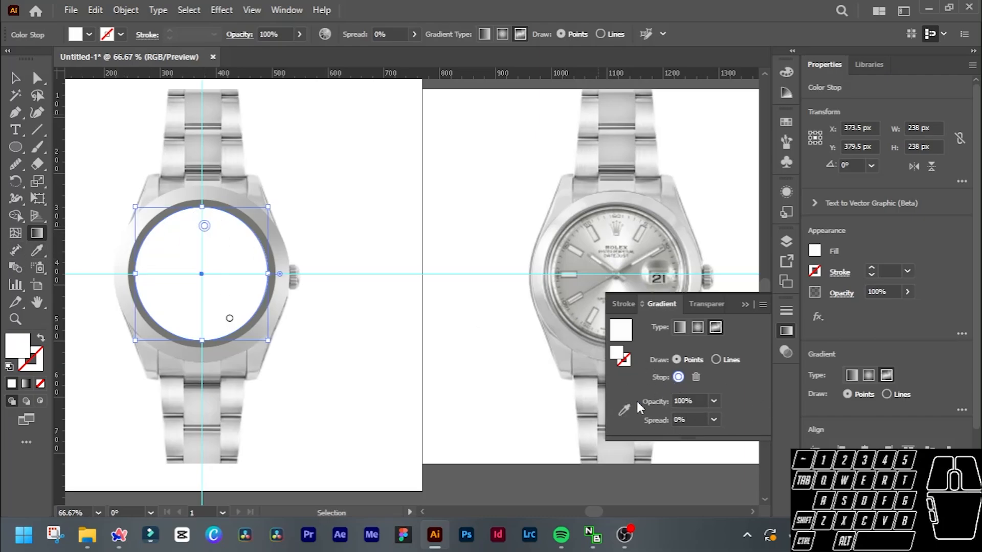
click(624, 409)
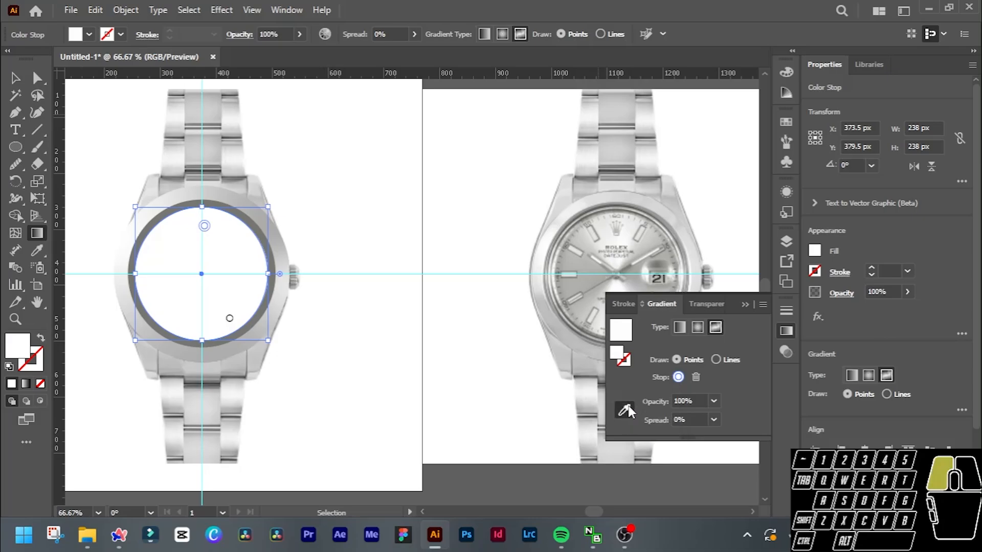
click(628, 229)
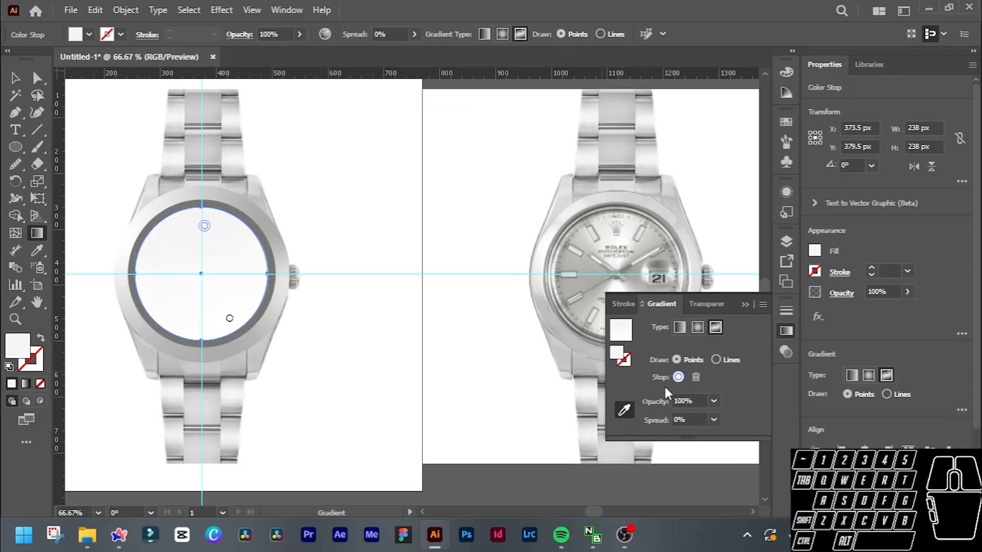
Move the dial's other gradient stop to 3 o'clock and colour it with the grey beside the reference watch's date window.
drag(230, 318, 248, 294)
scroll(250, 286, up, 5)
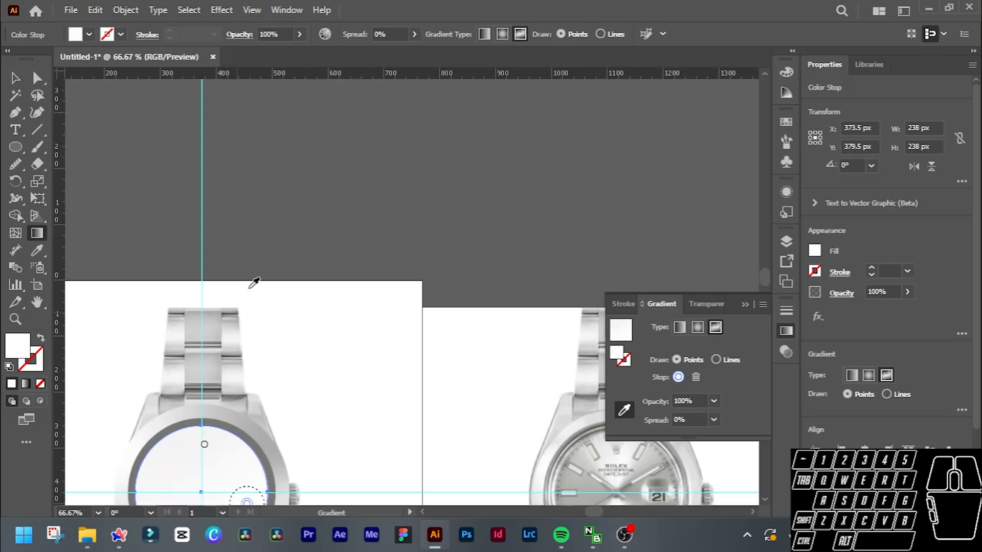
scroll(253, 282, down, 5)
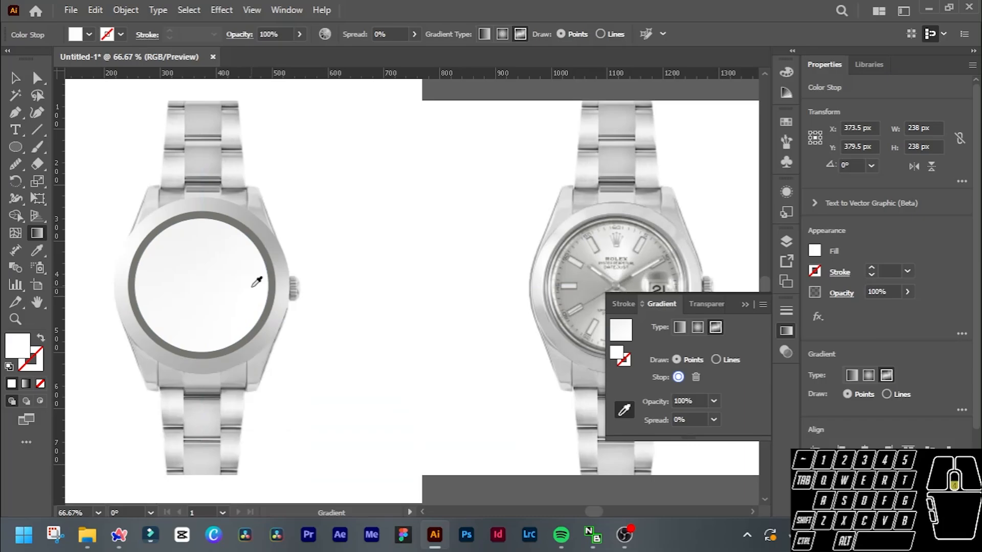
mouse_move(248, 305)
mouse_down()
mouse_move(236, 298)
mouse_move(247, 298)
mouse_up()
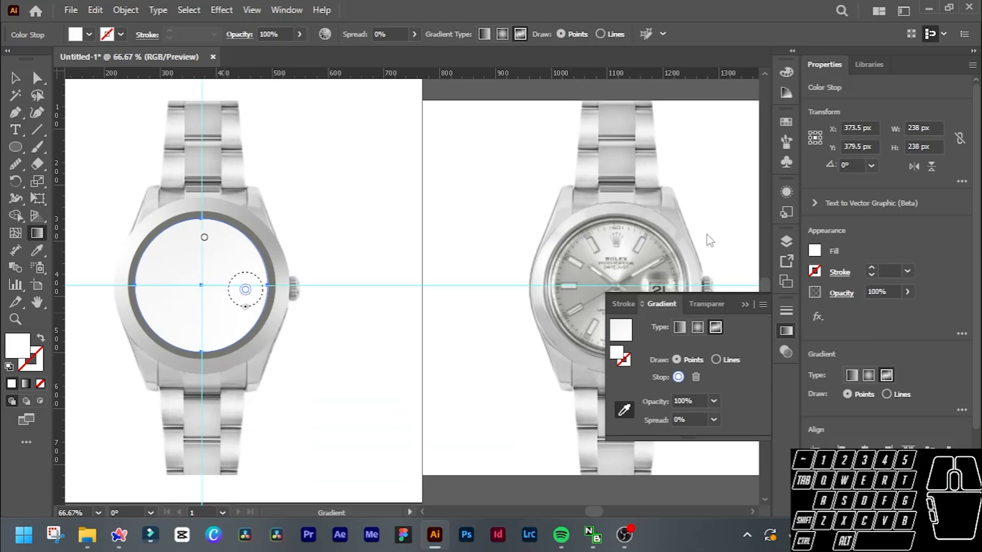
scroll(685, 228, right, 1)
scroll(681, 228, down, 2)
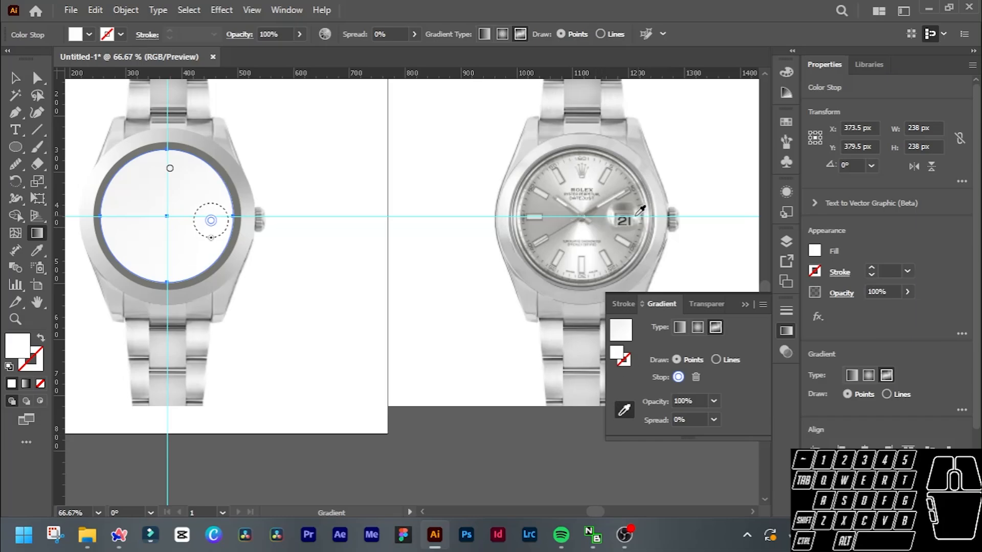
click(606, 215)
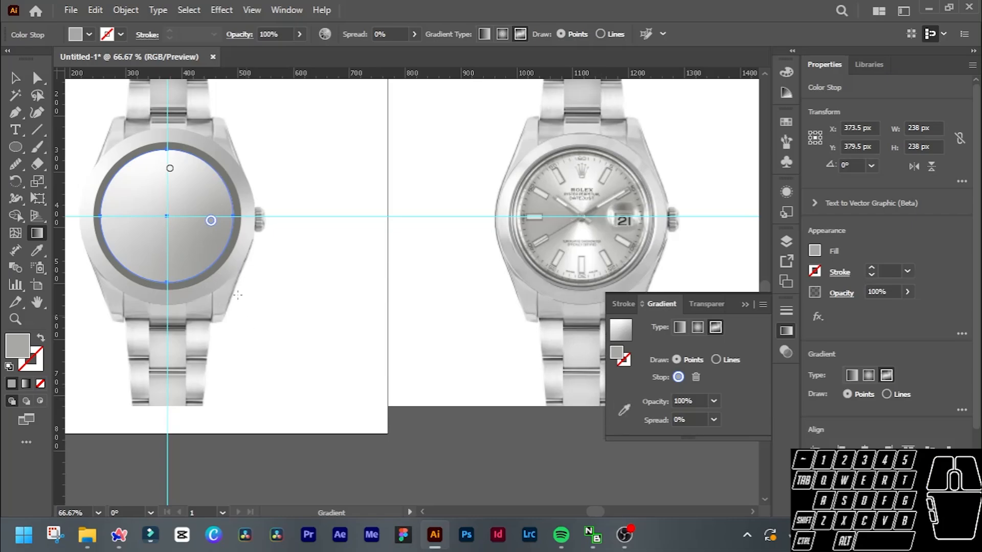
Add a gradient stop near the dial's 6 o'clock and colour it with the bright highlight at the reference dial's 6 o'clock.
click(167, 263)
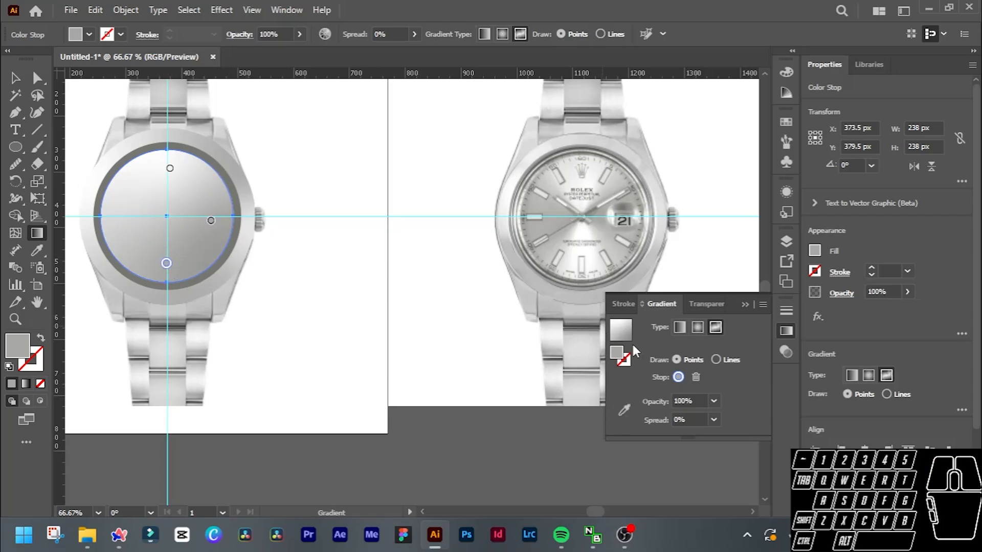
click(625, 409)
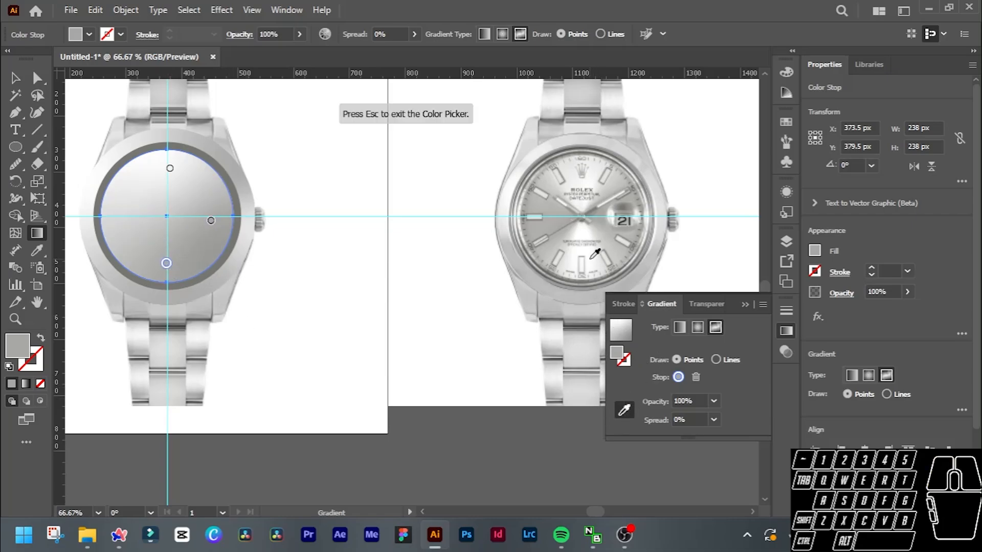
click(591, 259)
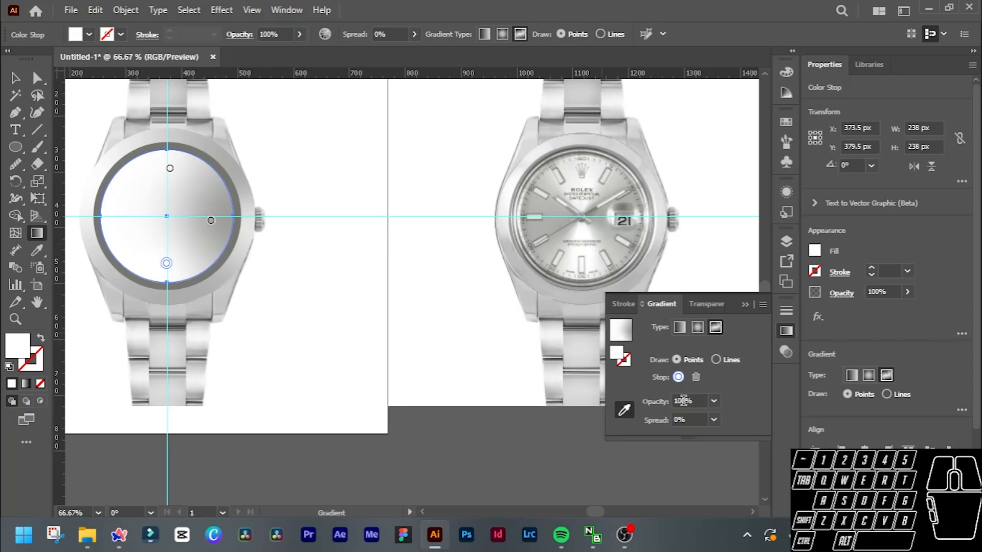
Add a gradient stop near the dial's 9 o'clock and colour it with the grey below the reference dial's 9 o'clock marker.
click(628, 404)
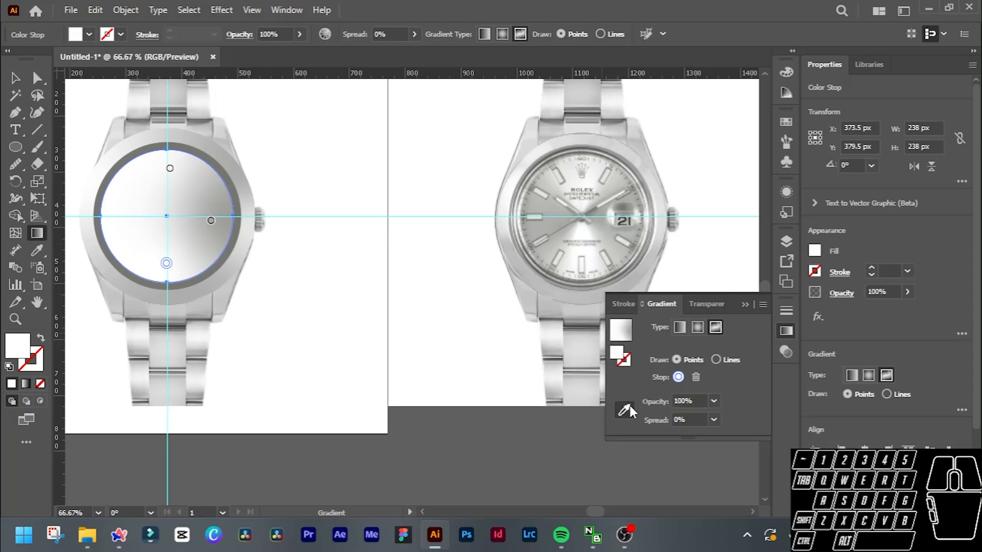
click(113, 214)
click(624, 409)
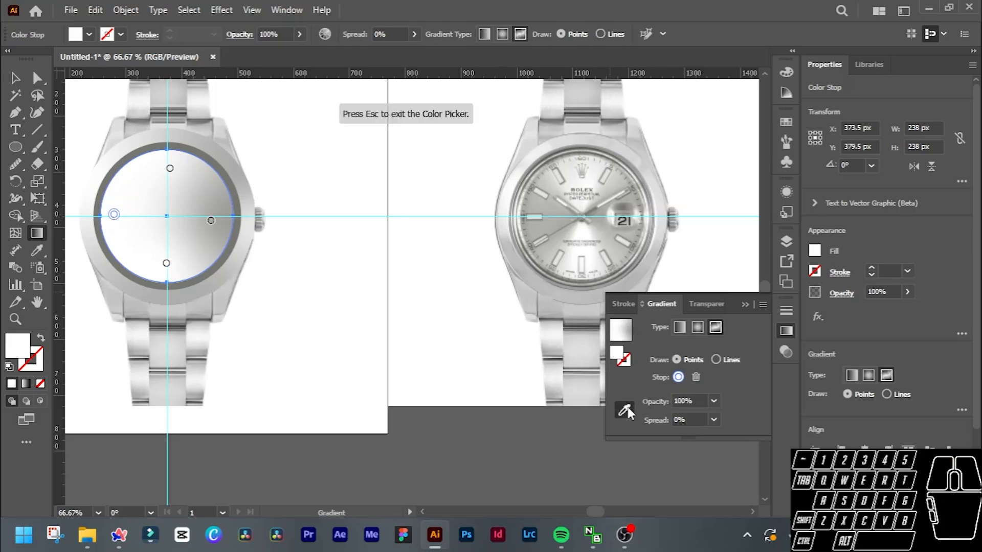
click(535, 228)
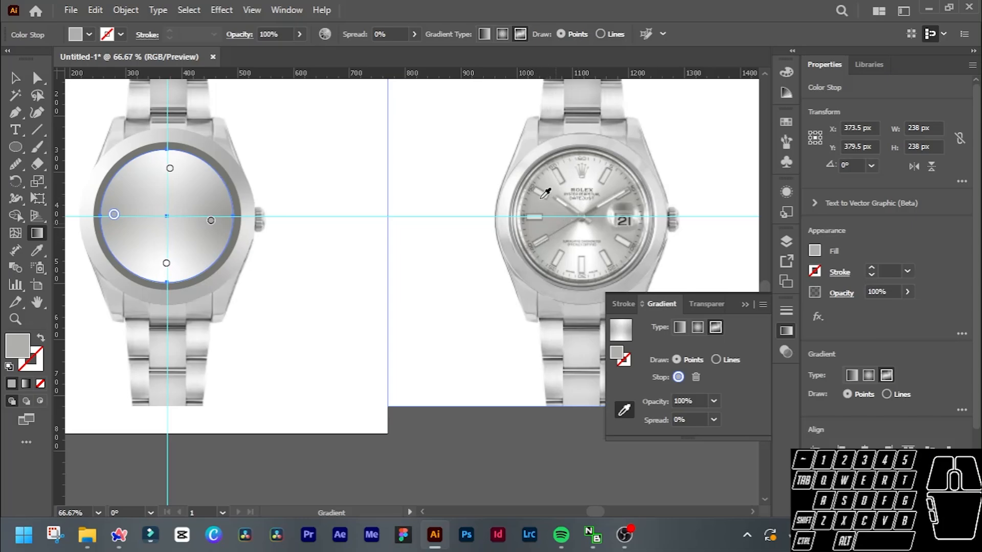
Move the 12 o'clock gradient stop slightly inward, toward the dial's centre.
key(v)
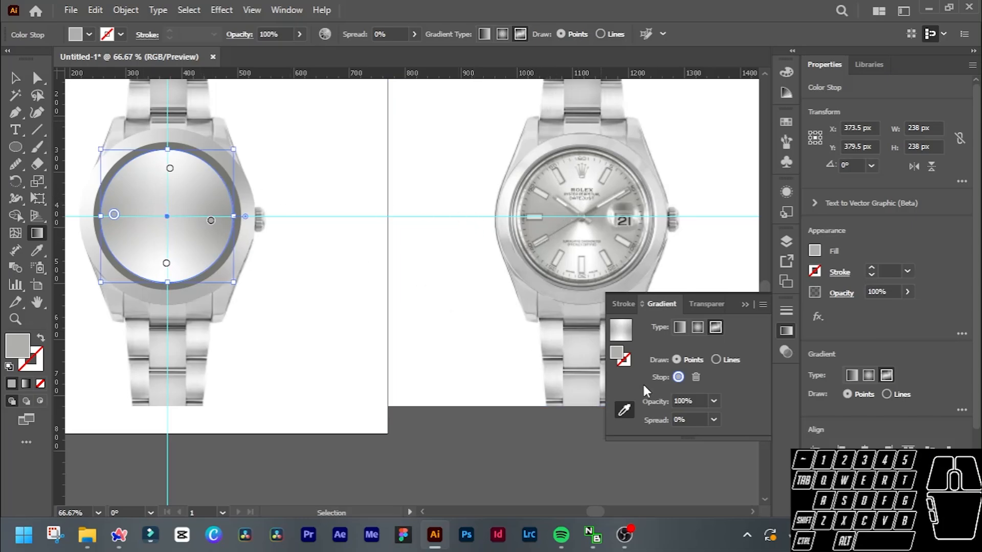
key(g)
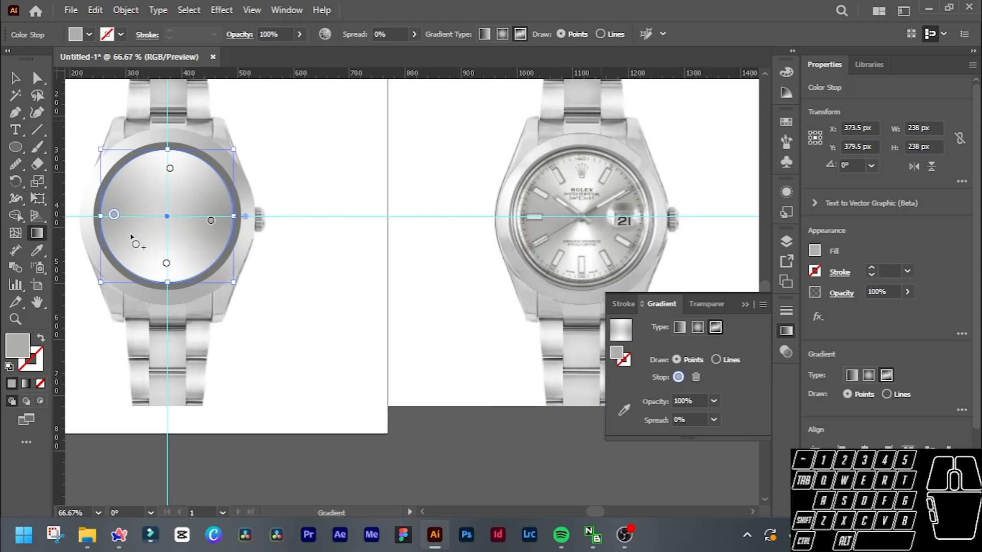
click(161, 173)
drag(161, 173, 164, 184)
click(166, 263)
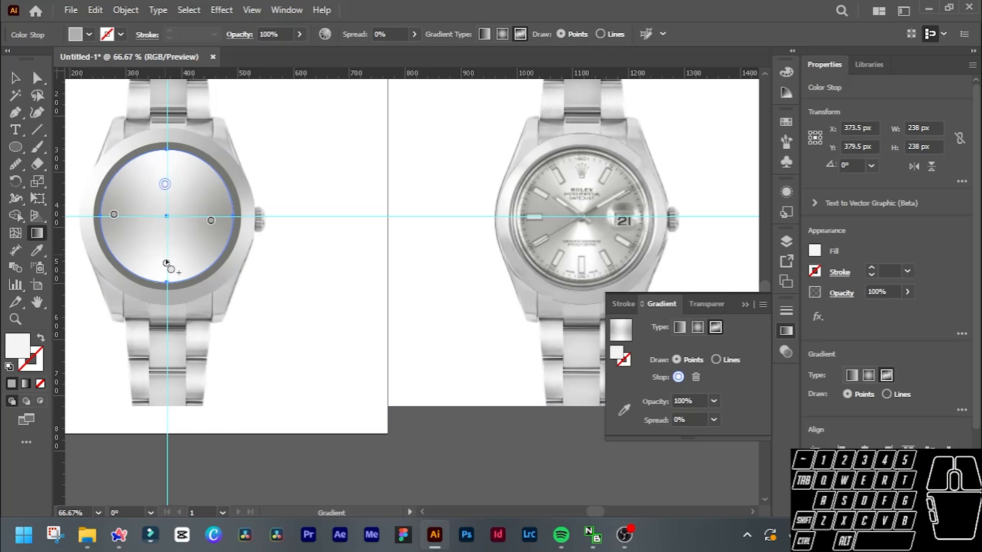
click(166, 264)
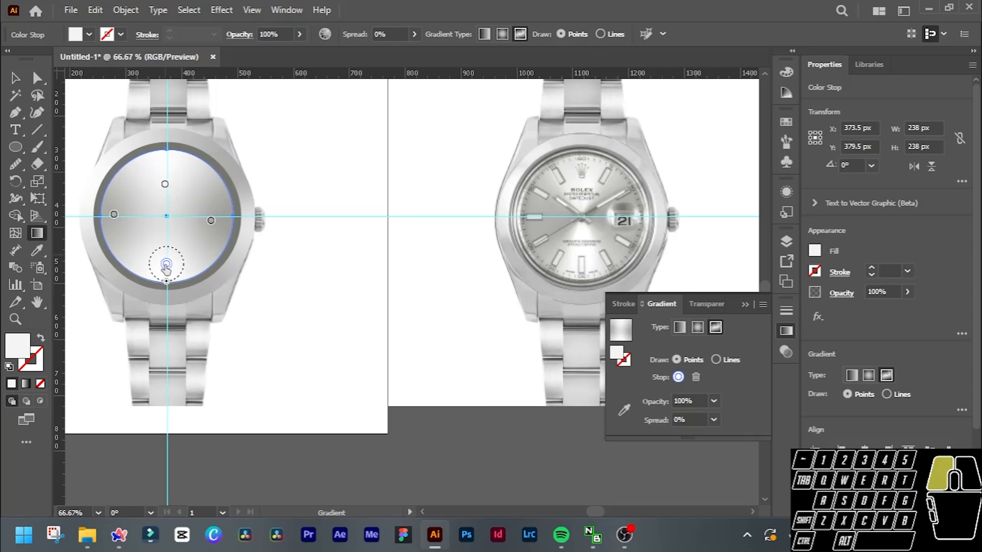
Delete the dial's 12 o'clock and 6 o'clock gradient stops, keeping the two grey side stops.
click(165, 184)
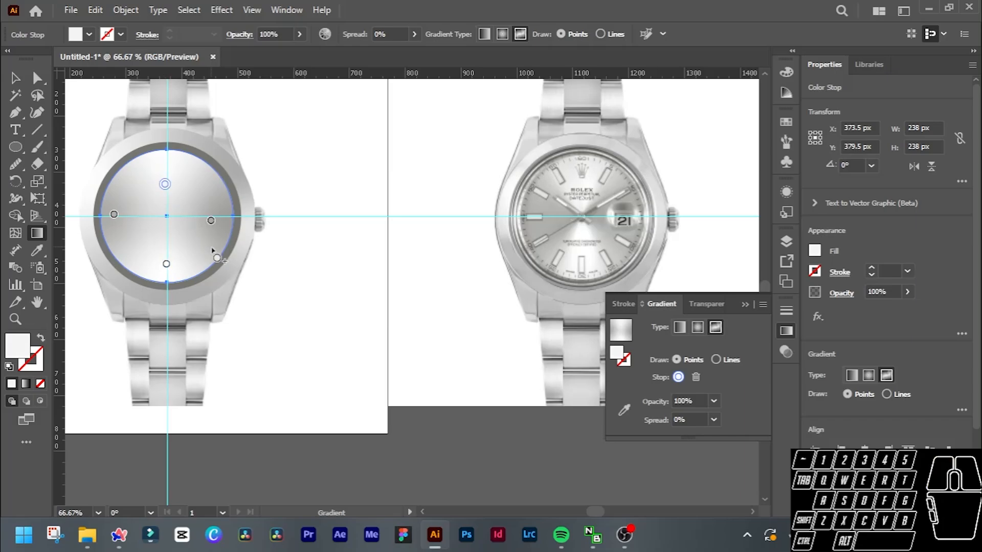
key(Delete)
click(166, 264)
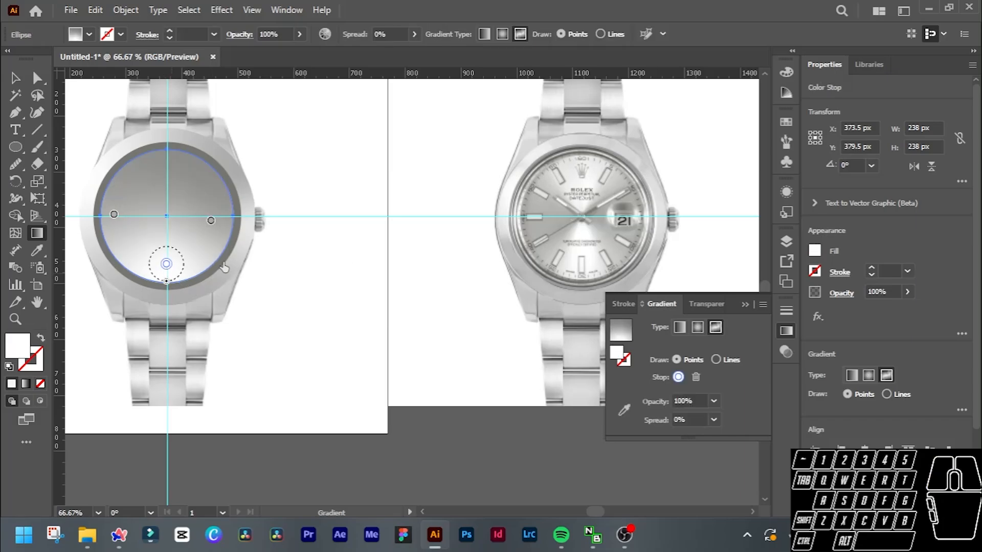
key(Delete)
Set the freeform gradient to Lines and draw a white vertical gradient line from the dial's 12 o'clock to its 6 o'clock.
click(715, 360)
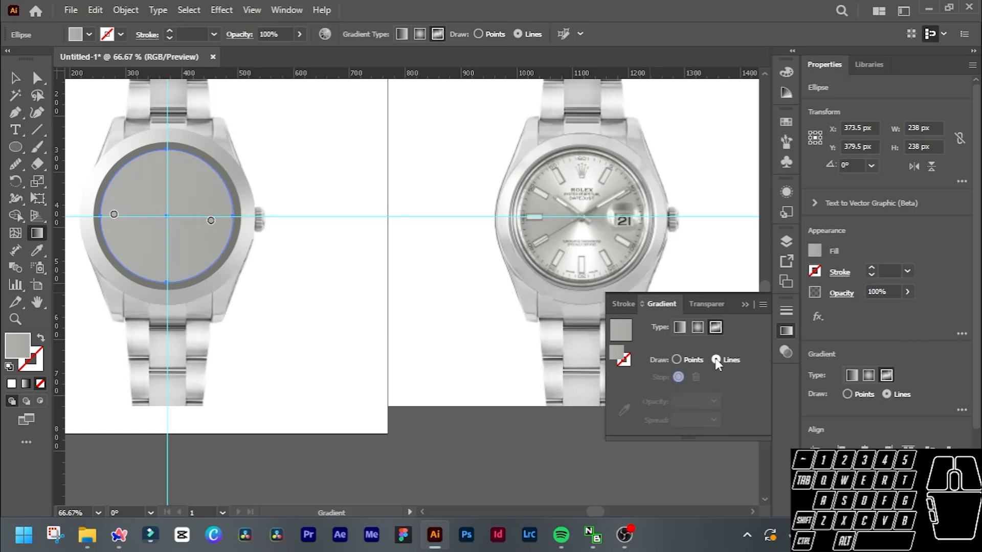
click(163, 164)
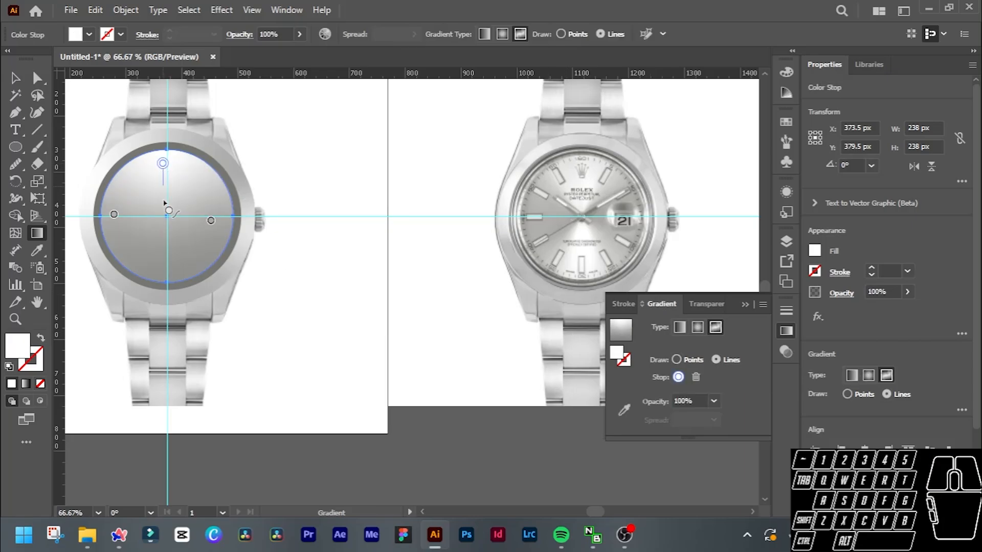
click(166, 270)
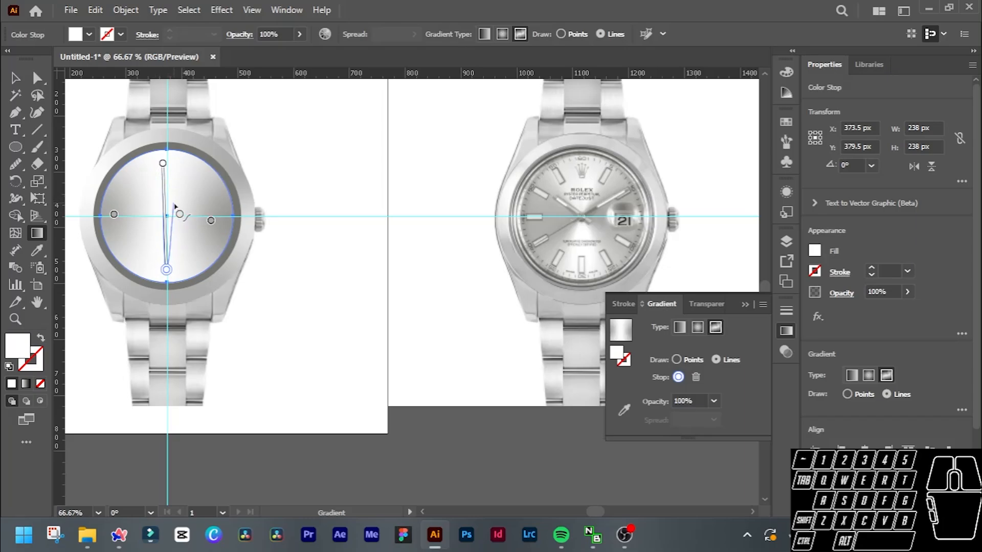
click(166, 271)
key(Escape)
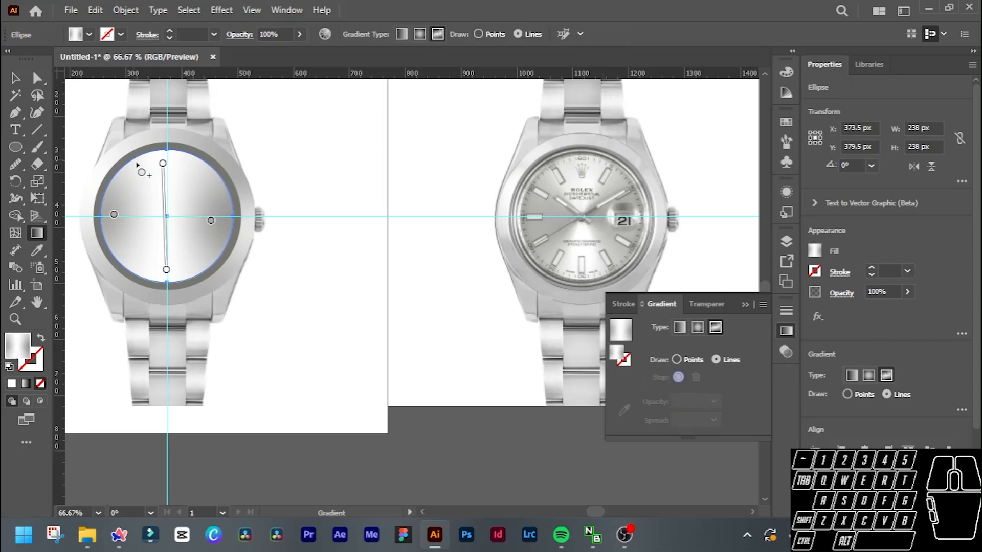
click(163, 164)
drag(166, 168, 173, 125)
key(Delete)
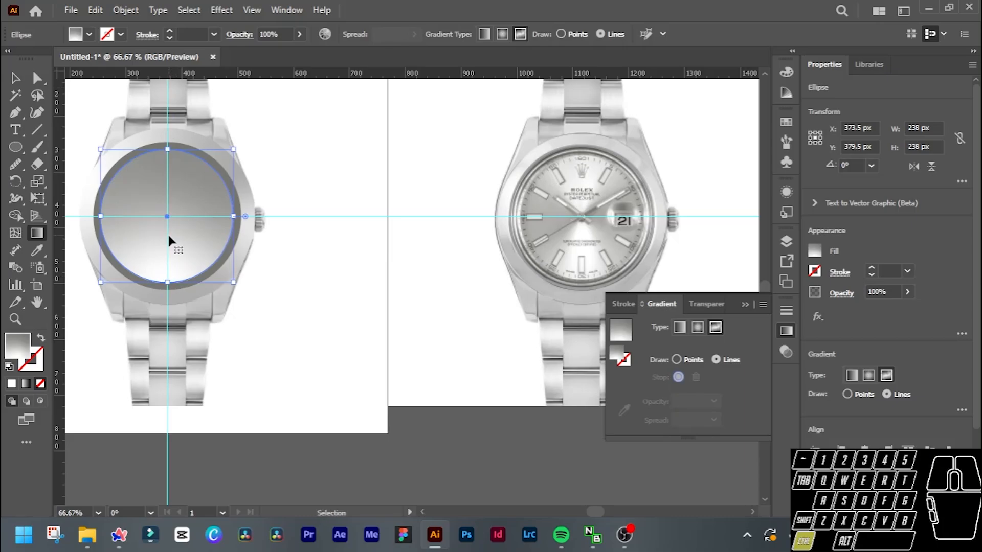
key(ctrl+z)
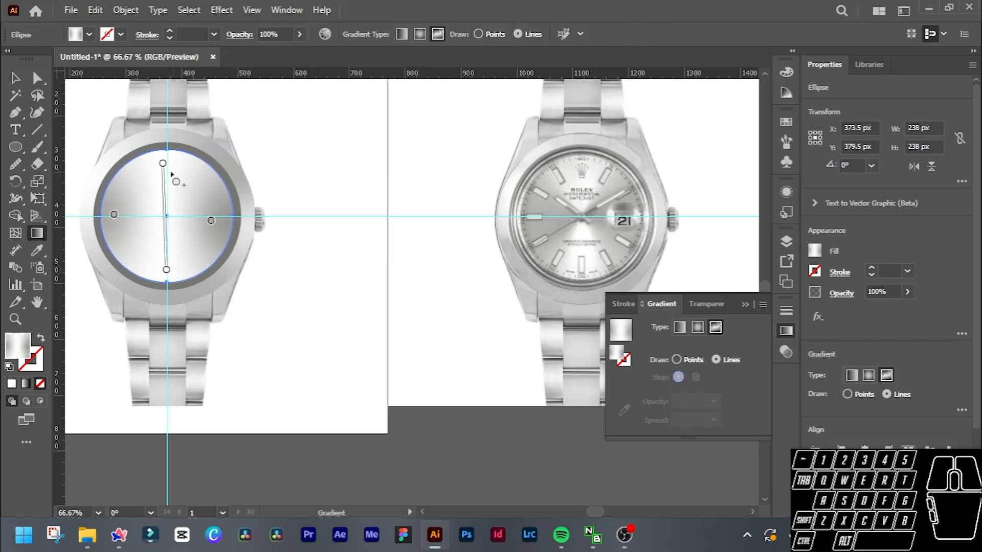
Extend the gradient line to the dial circle's edge at both 12 o'clock and 6 o'clock, aligned with the vertical guide.
click(164, 162)
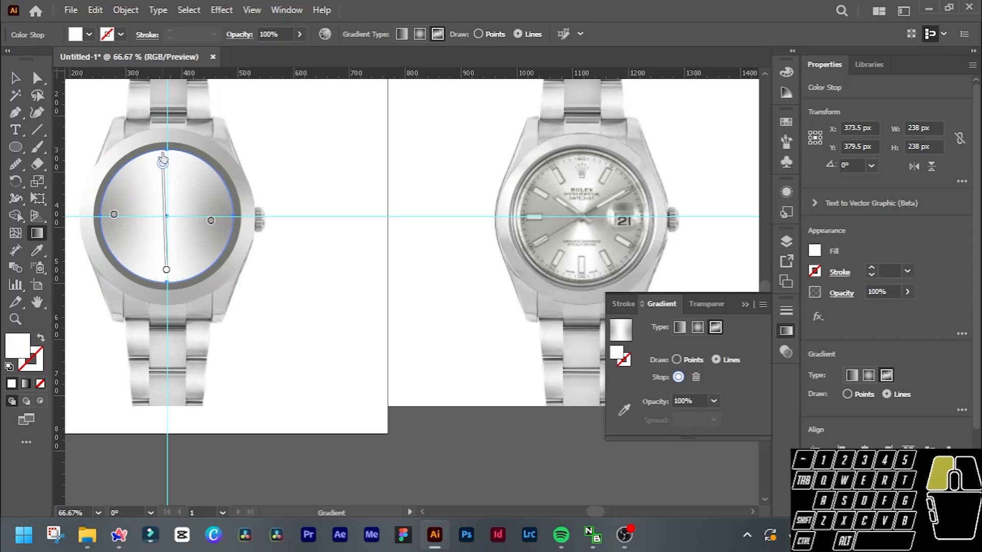
drag(163, 163, 167, 151)
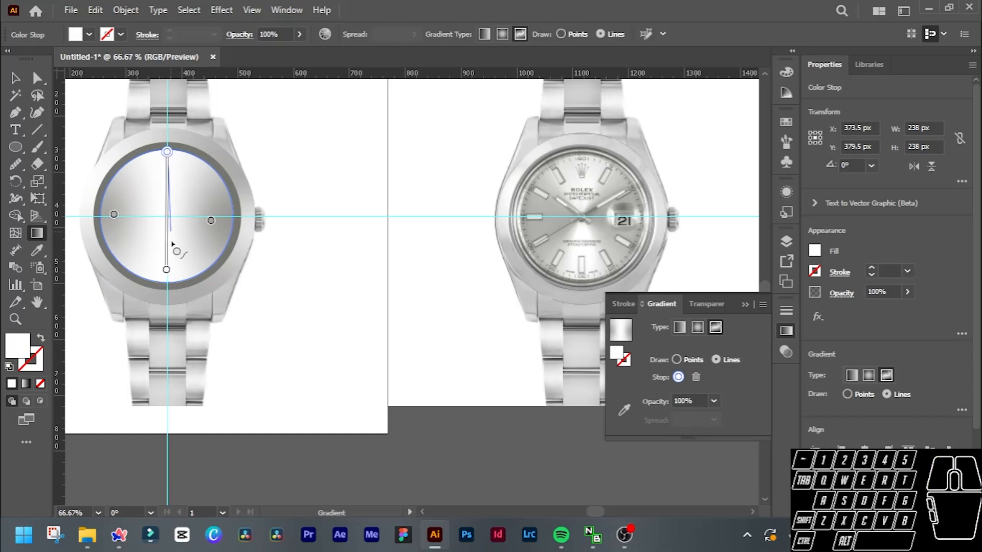
drag(166, 270, 166, 280)
click(210, 223)
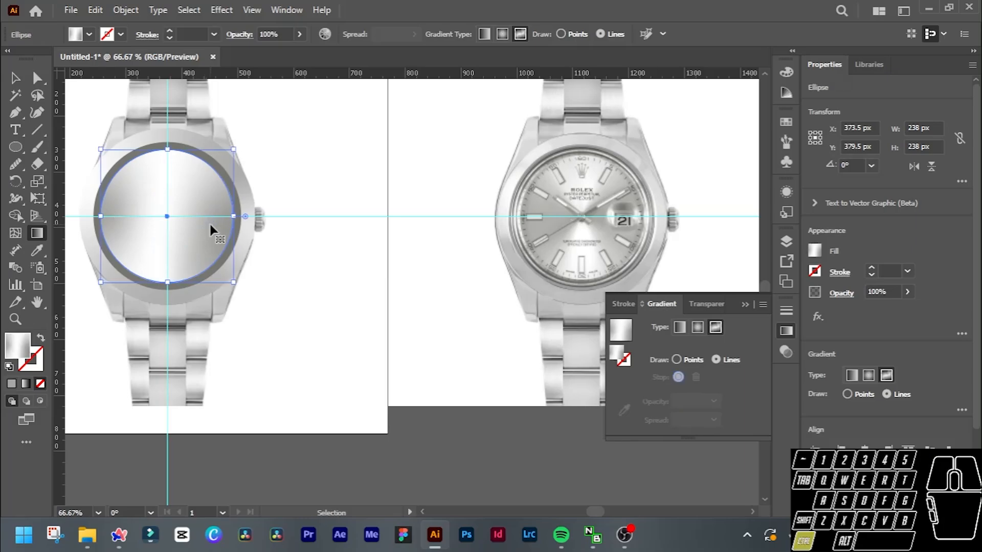
key(ctrl+z)
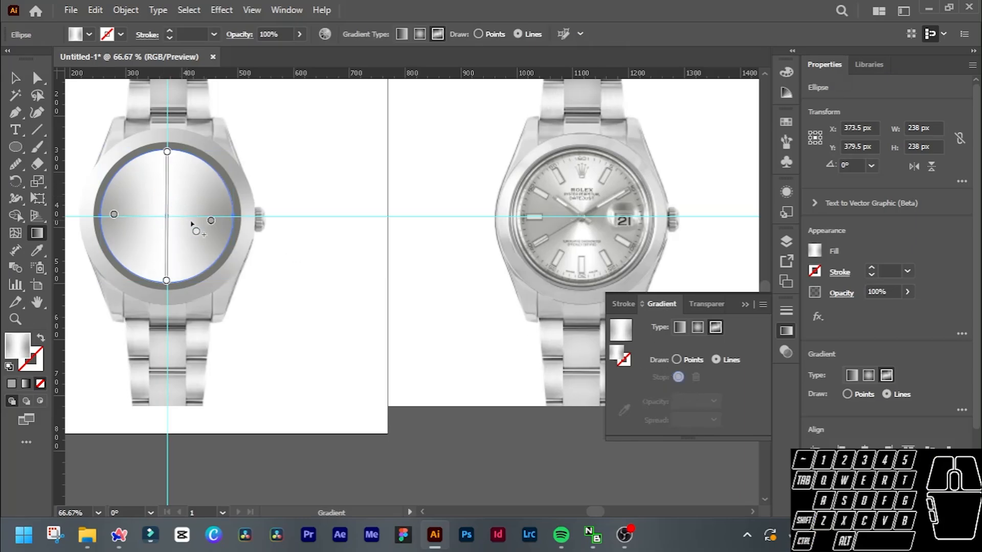
Set the freeform gradient to Points and move the grey 3 o'clock and 9 o'clock stops inward along the horizontal guide.
click(675, 359)
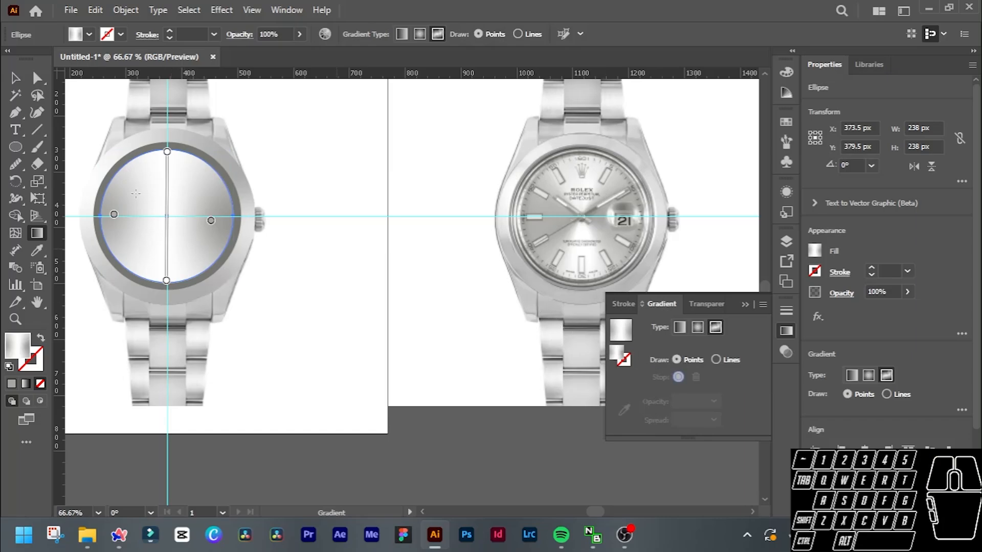
mouse_move(214, 225)
mouse_down()
mouse_move(184, 214)
mouse_move(196, 217)
mouse_up()
click(114, 215)
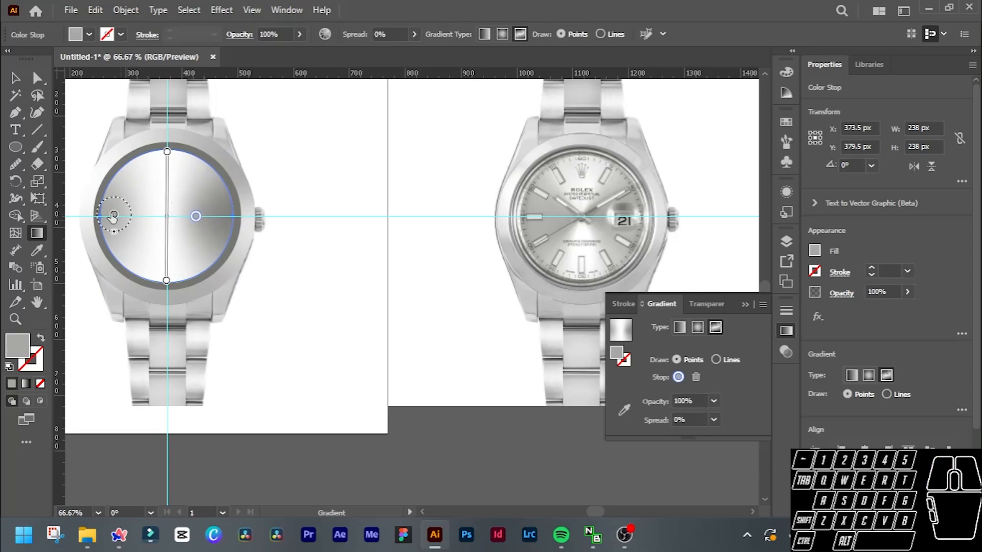
drag(114, 214, 133, 216)
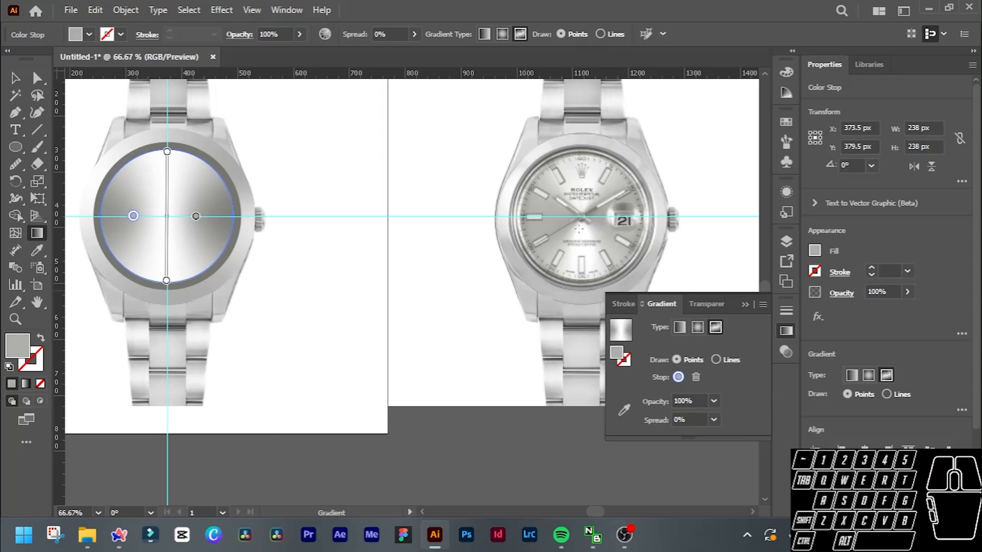
Compare the dial circle's gradient shading with the reference watch's dial and hour markers.
key(v)
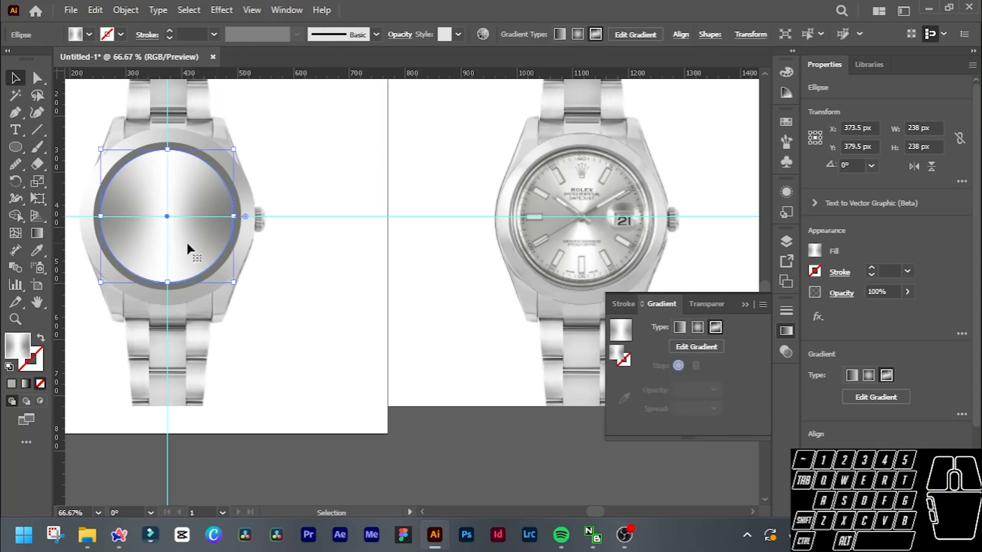
scroll(148, 216, up, 2)
scroll(200, 224, left, 2)
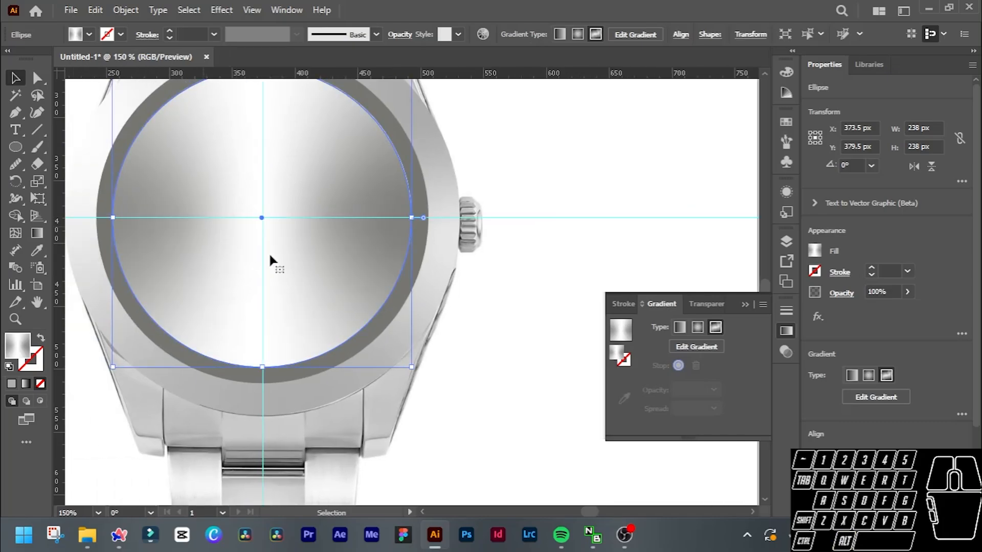
scroll(269, 254, up, 2)
scroll(268, 278, down, 1)
scroll(306, 271, right, 2)
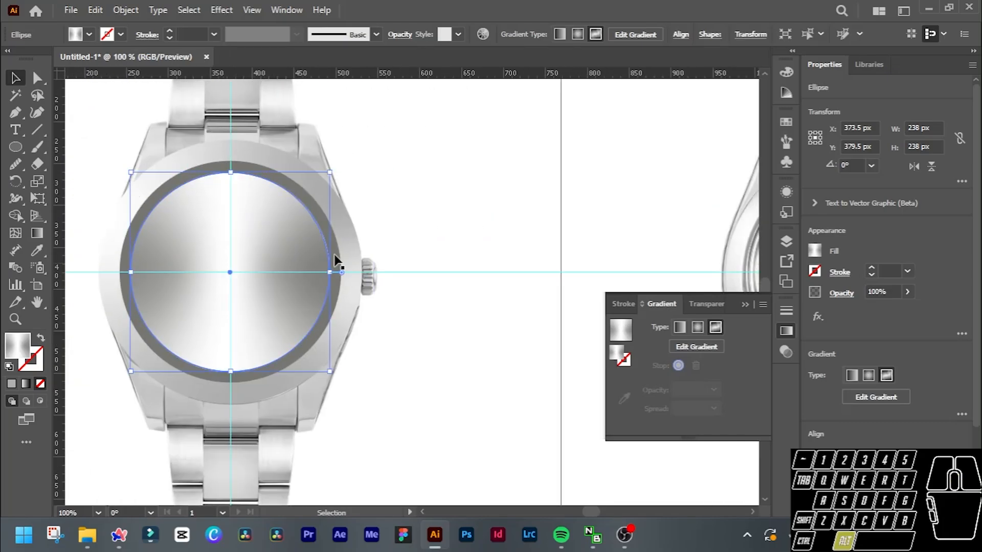
scroll(335, 265, down, 1)
scroll(501, 246, right, 2)
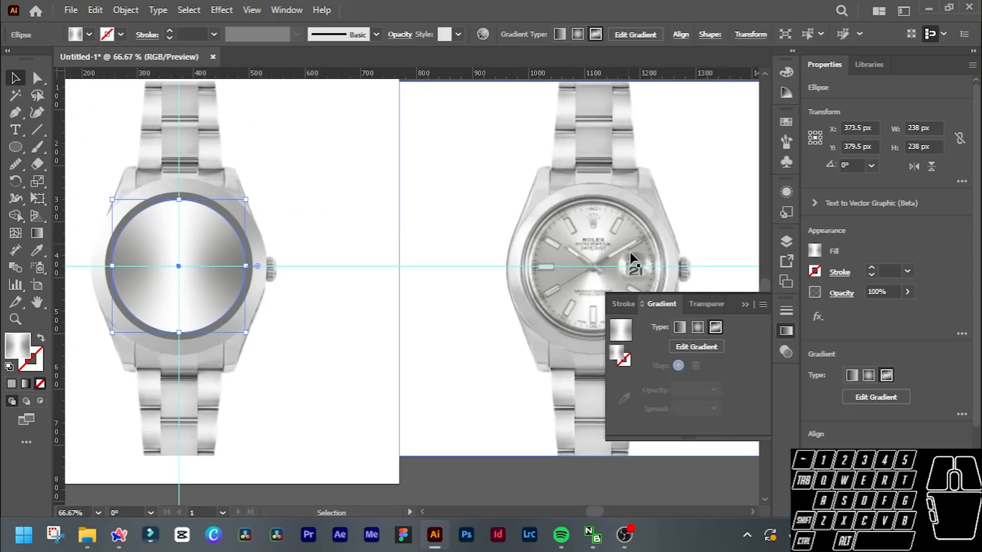
scroll(245, 267, left, 2)
scroll(557, 234, right, 3)
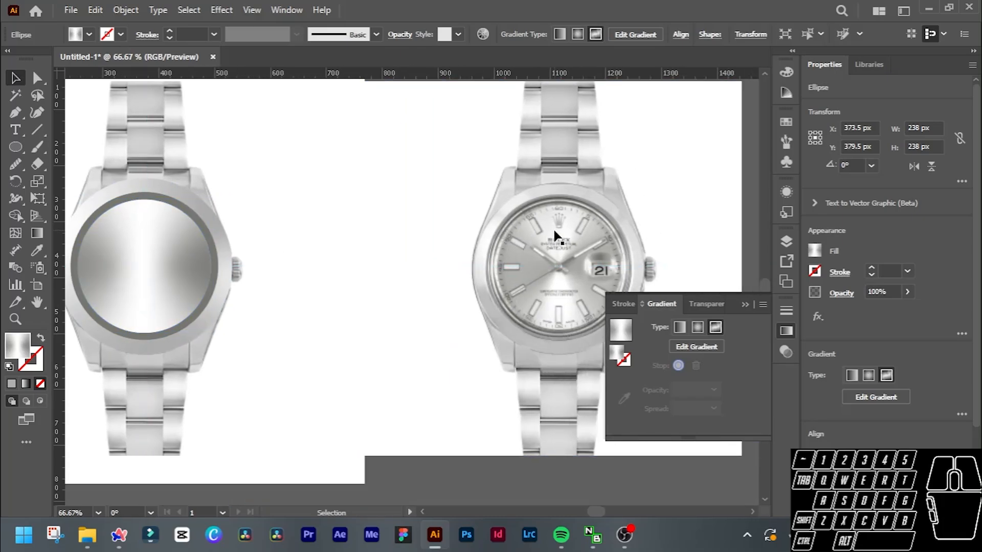
scroll(554, 230, right, 1)
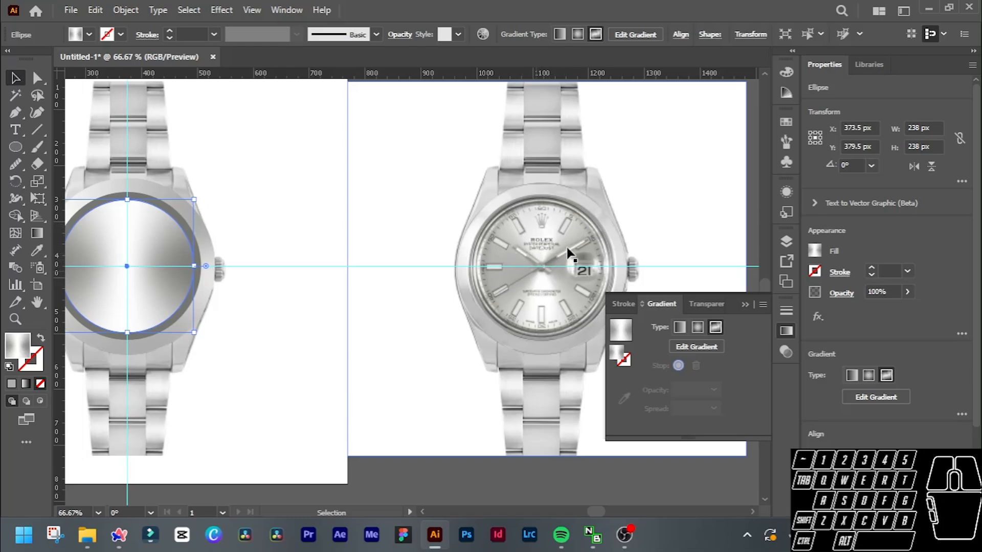
scroll(302, 227, left, 5)
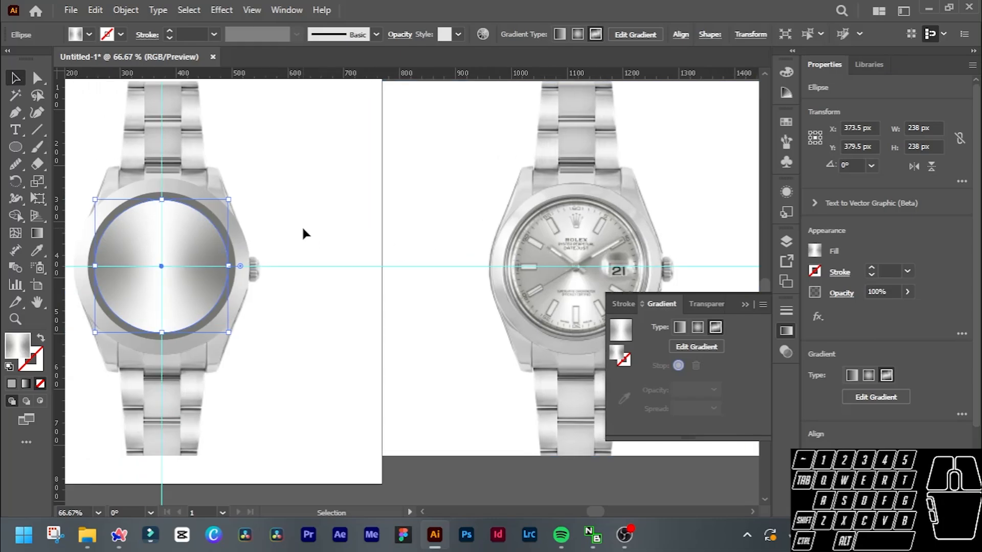
scroll(302, 228, left, 1)
scroll(301, 229, down, 1)
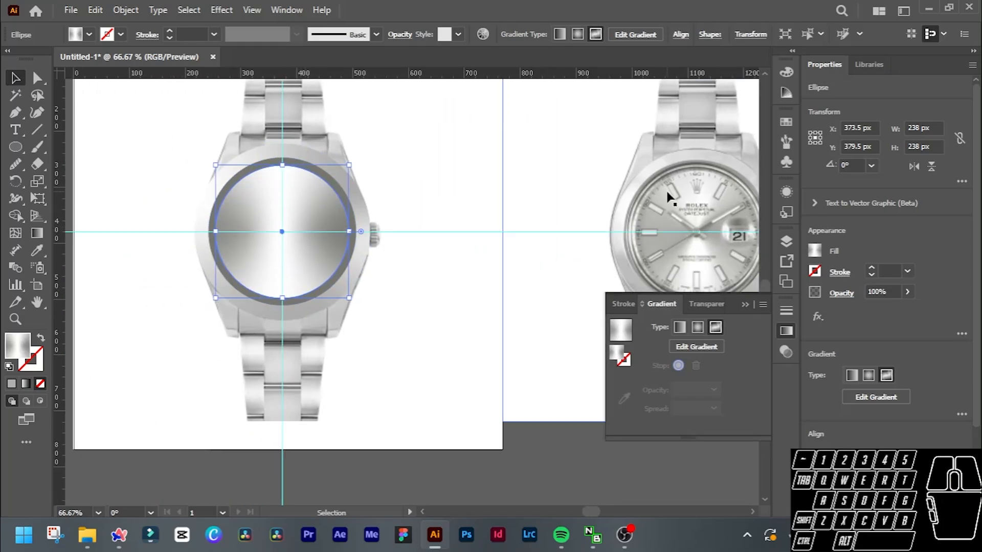
scroll(284, 209, up, 1)
scroll(284, 209, up, 2)
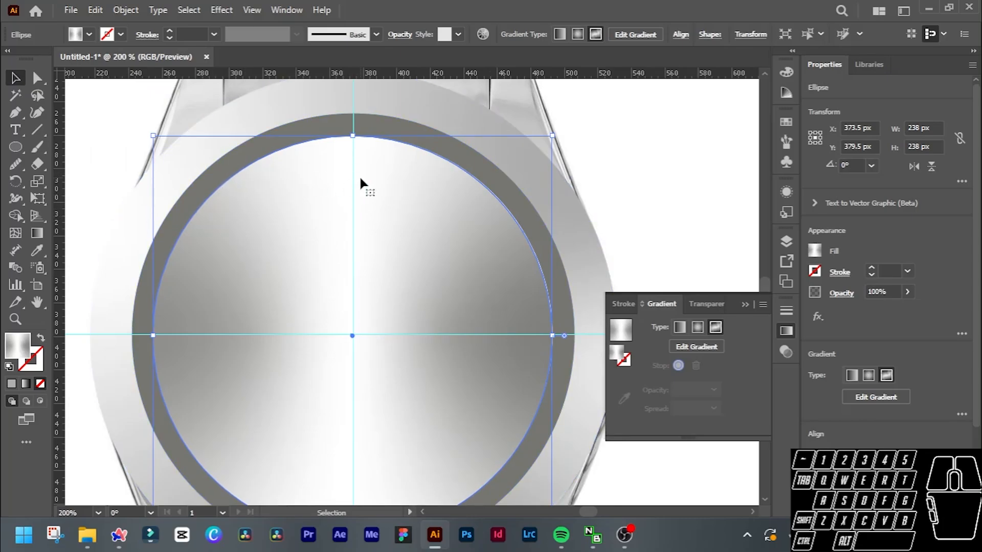
scroll(358, 174, down, 1)
scroll(494, 180, right, 3)
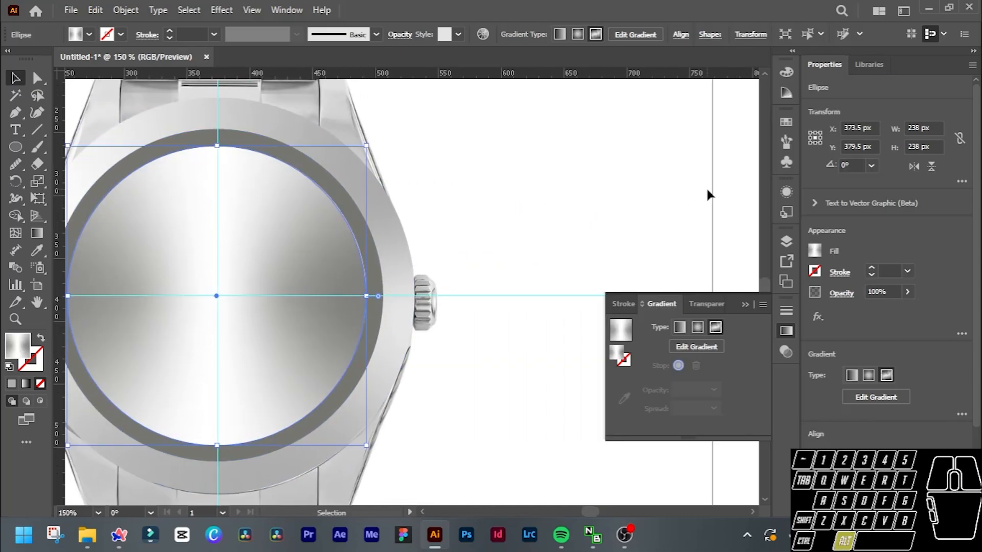
scroll(707, 193, down, 2)
scroll(649, 201, right, 4)
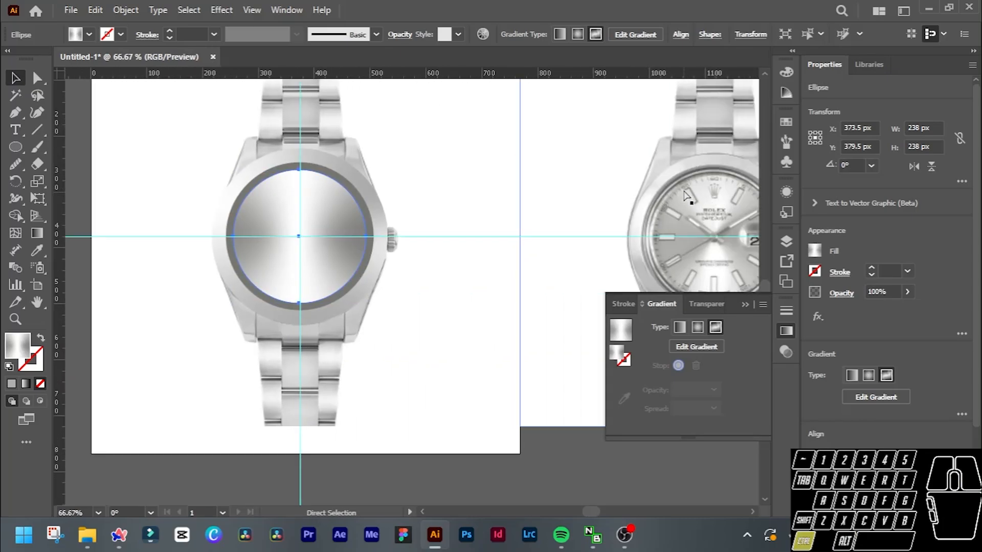
scroll(353, 214, left, 2)
key(v)
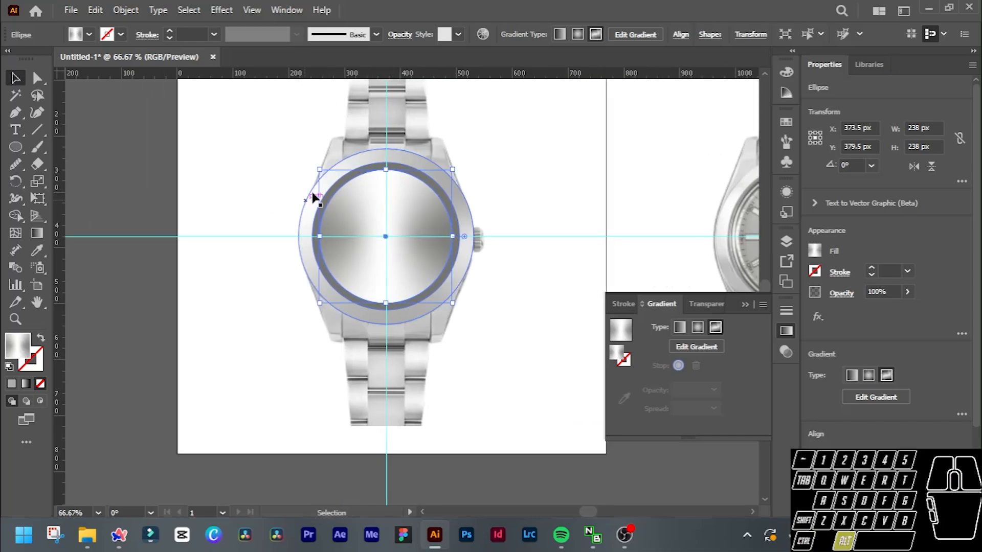
Draw a narrow white rectangle about 8 by 24 px at the dial's 12 o'clock edge, on the vertical guide.
scroll(322, 187, up, 2)
click(12, 148)
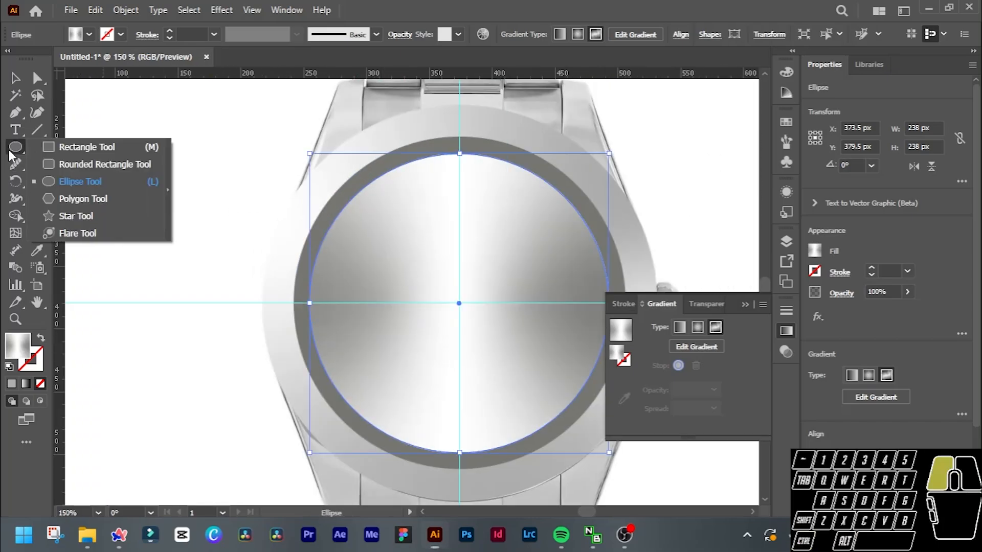
click(97, 145)
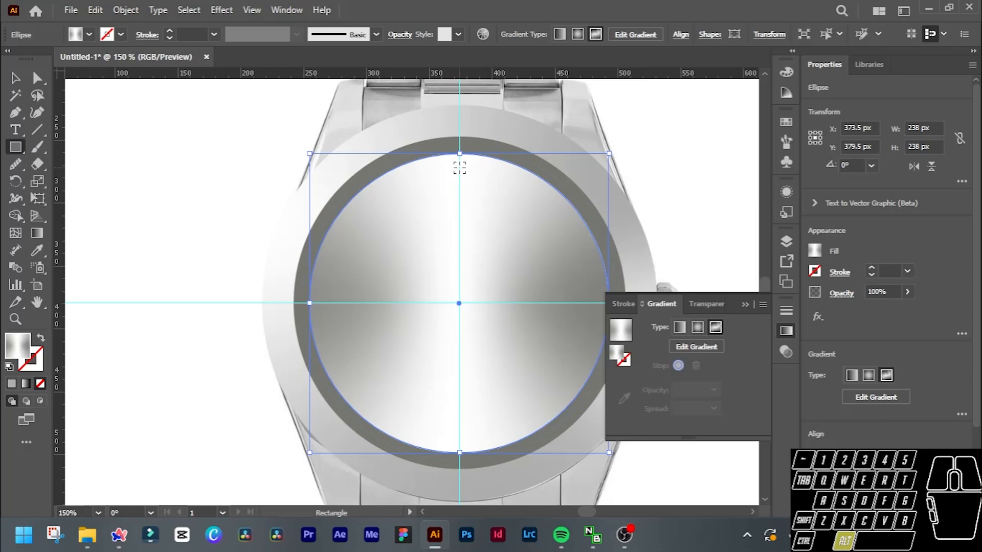
scroll(459, 167, up, 3)
drag(459, 173, 472, 211)
scroll(513, 195, down, 4)
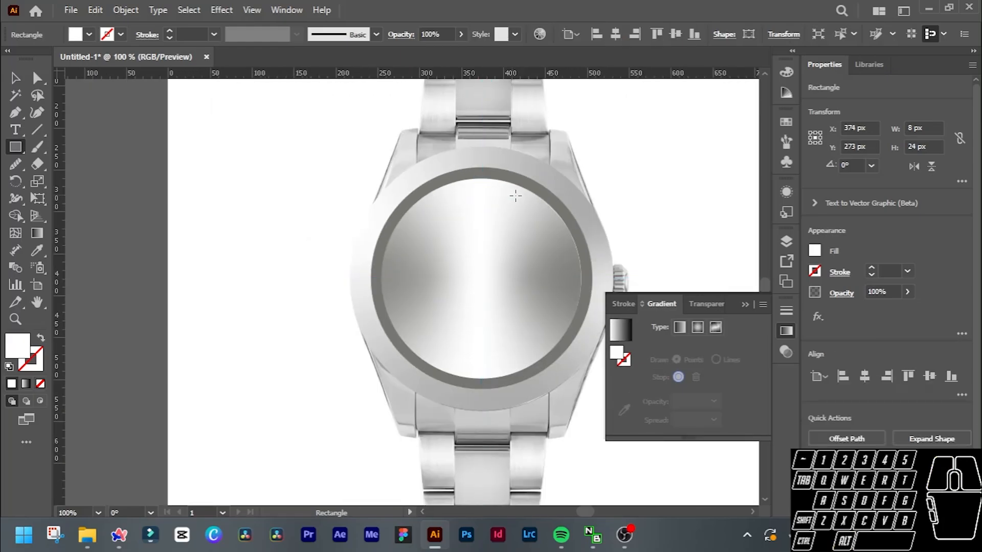
Turn on Overprint Preview for the document.
scroll(632, 205, right, 8)
scroll(633, 204, right, 6)
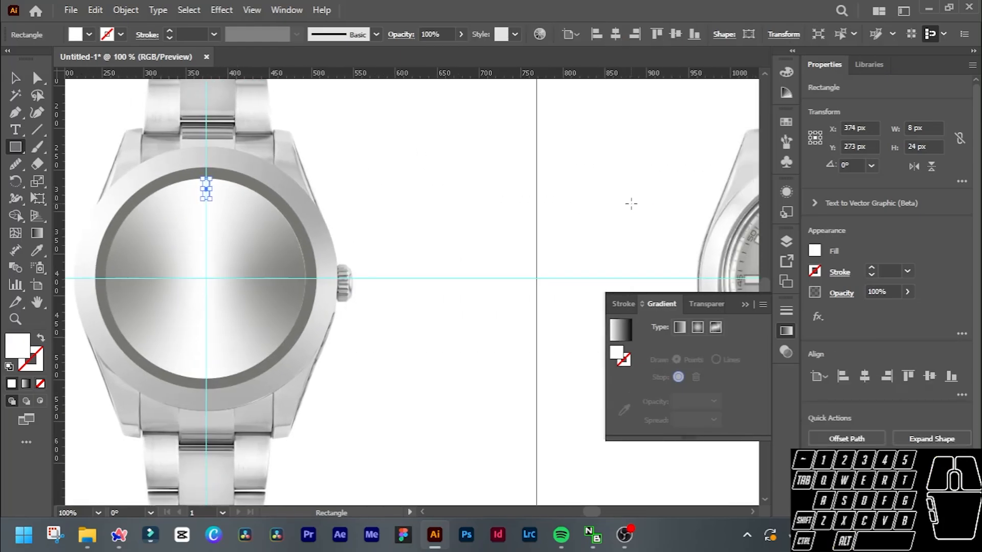
scroll(633, 207, left, 1)
scroll(633, 210, left, 10)
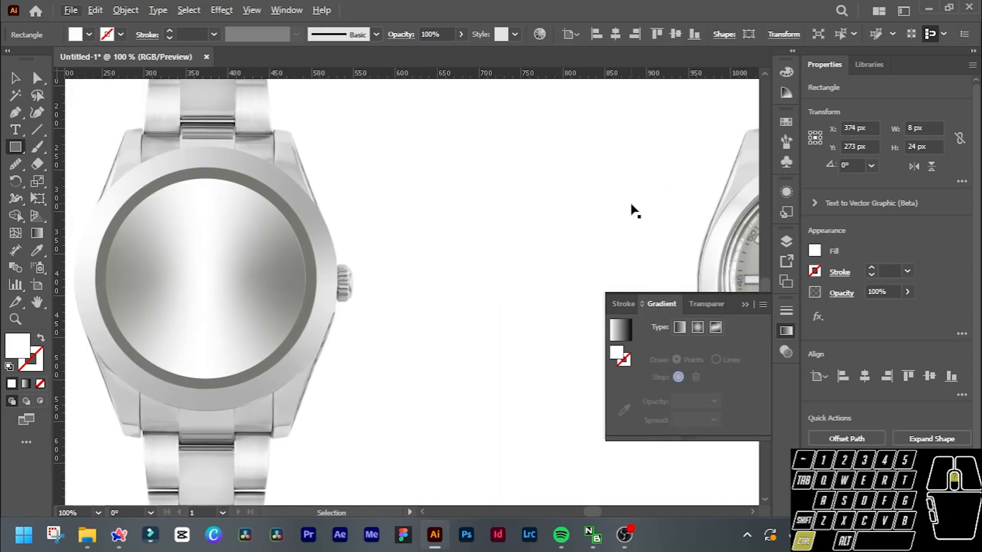
key(alt+v)
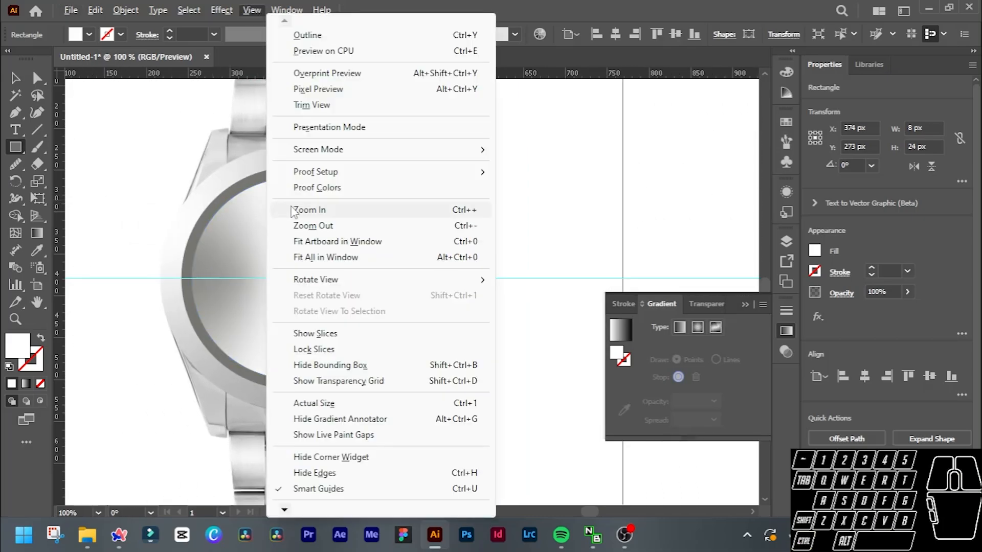
key(v)
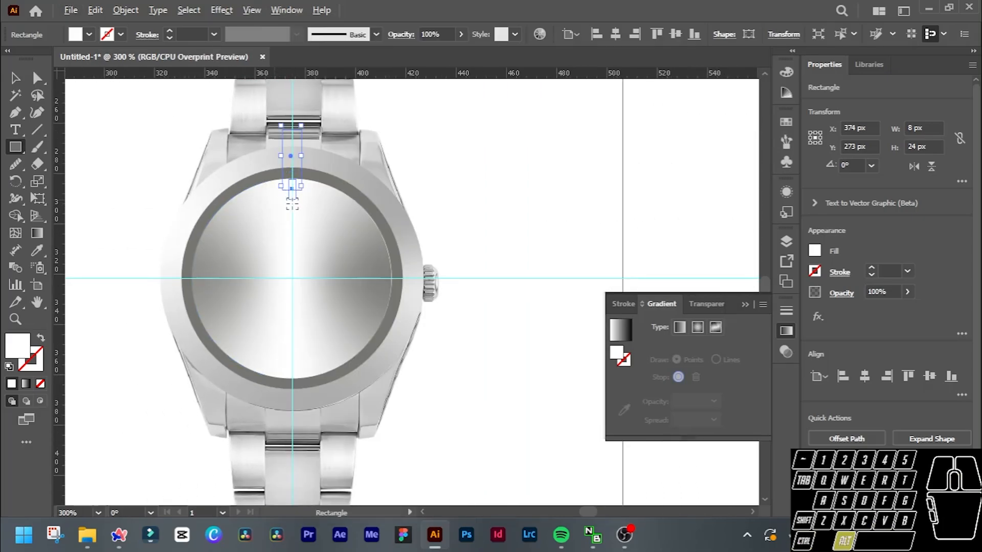
Move the 12 o'clock marker slightly inward from the dial's edge along the vertical guide and resize it to 10 by 28 px.
scroll(292, 204, up, 3)
key(v)
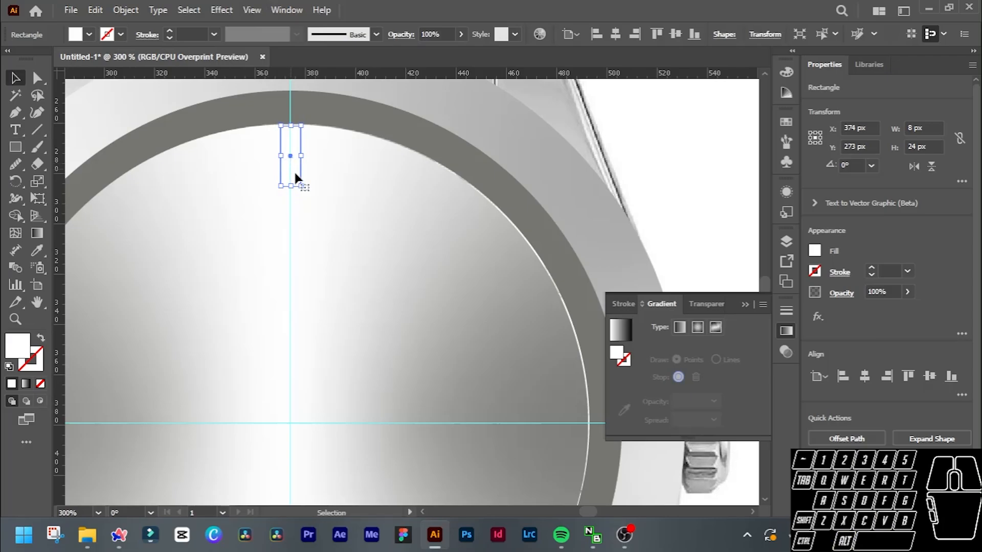
drag(291, 169, 294, 195)
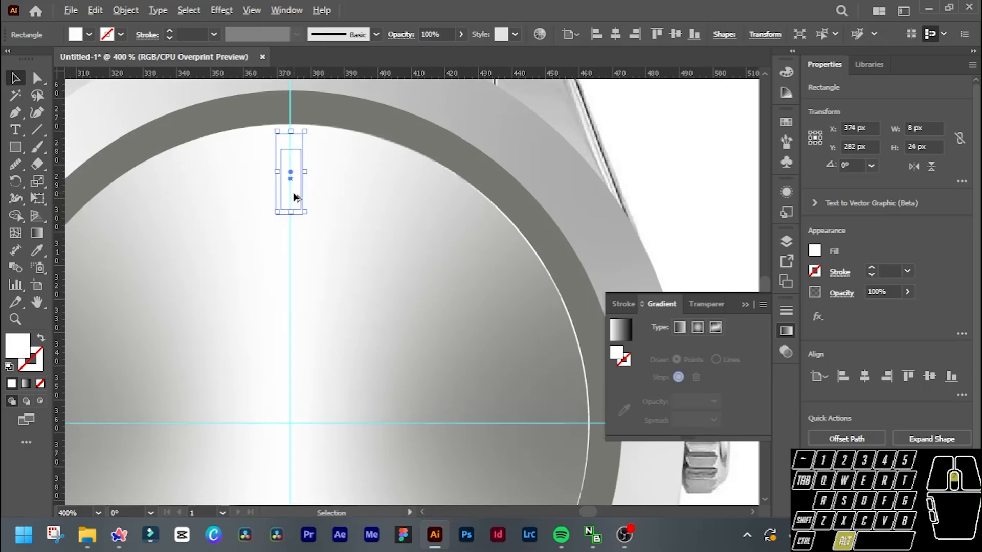
scroll(294, 195, up, 3)
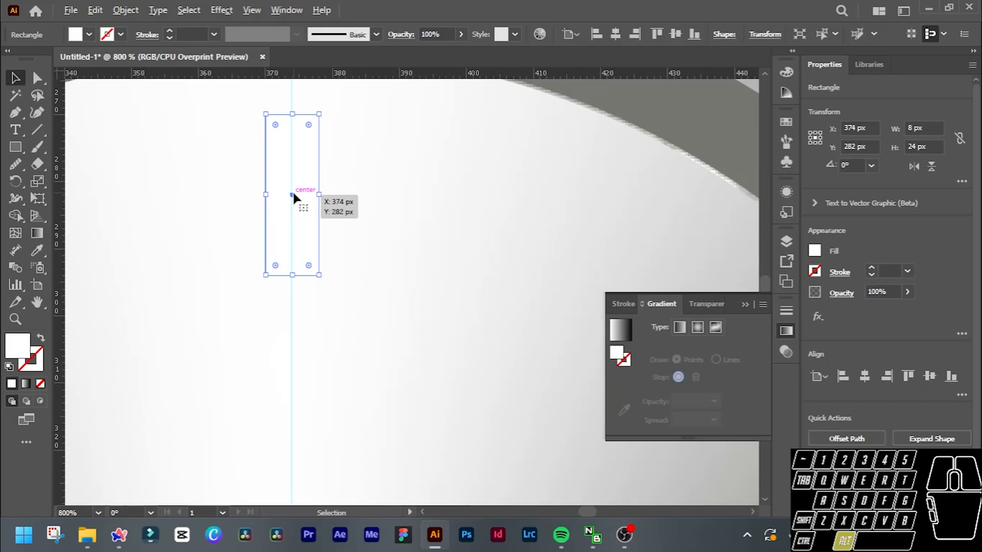
scroll(293, 195, down, 3)
mouse_move(296, 197)
mouse_down()
mouse_move(296, 187)
mouse_move(310, 189)
mouse_up()
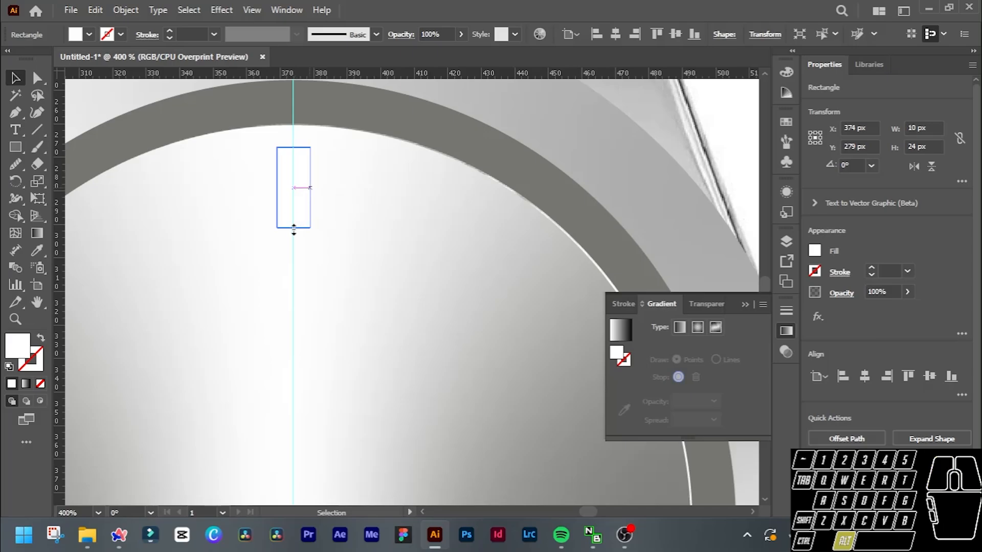
drag(293, 228, 293, 234)
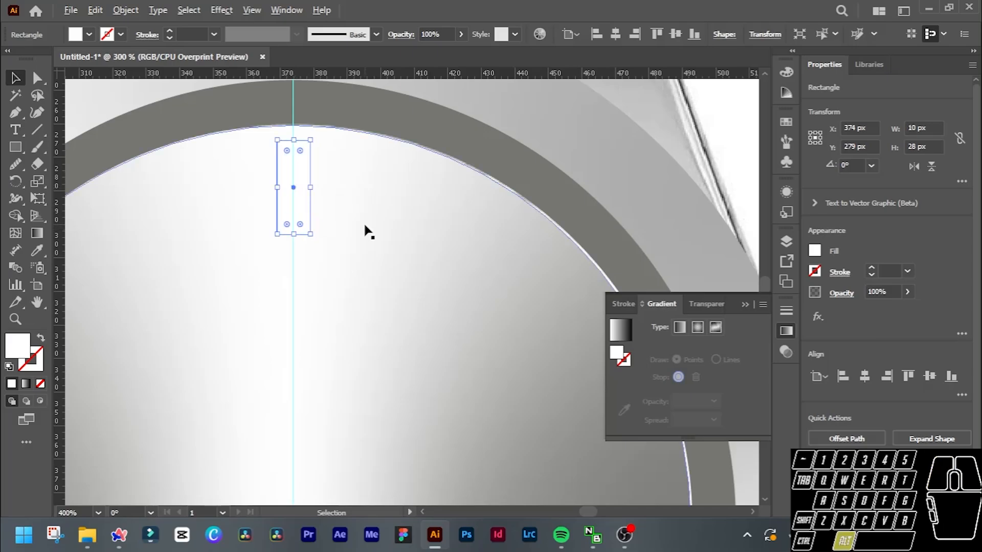
Make a copy of the 12 o'clock marker rotated 30° about the dial's centre.
alt+scroll(366, 235, down, 2)
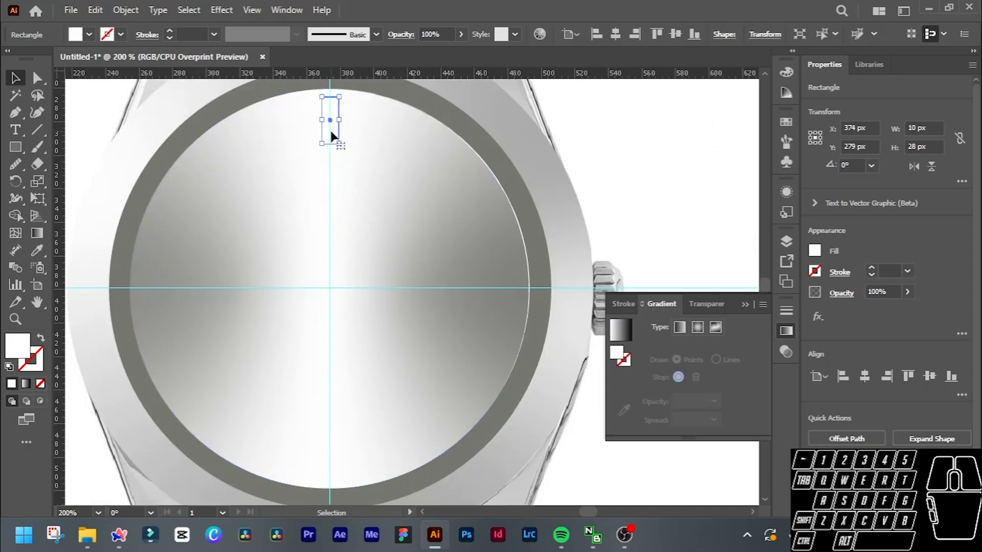
click(15, 182)
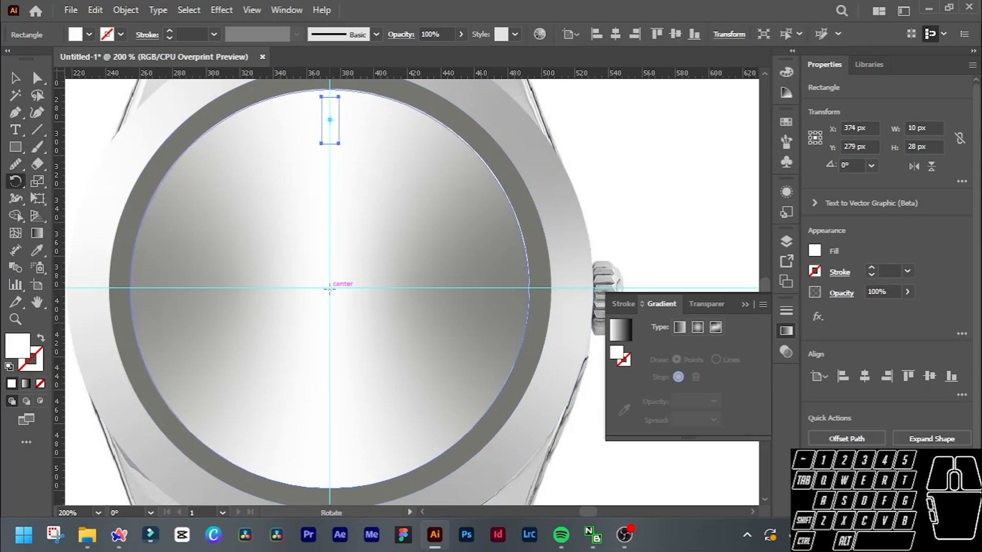
scroll(329, 288, up, 2)
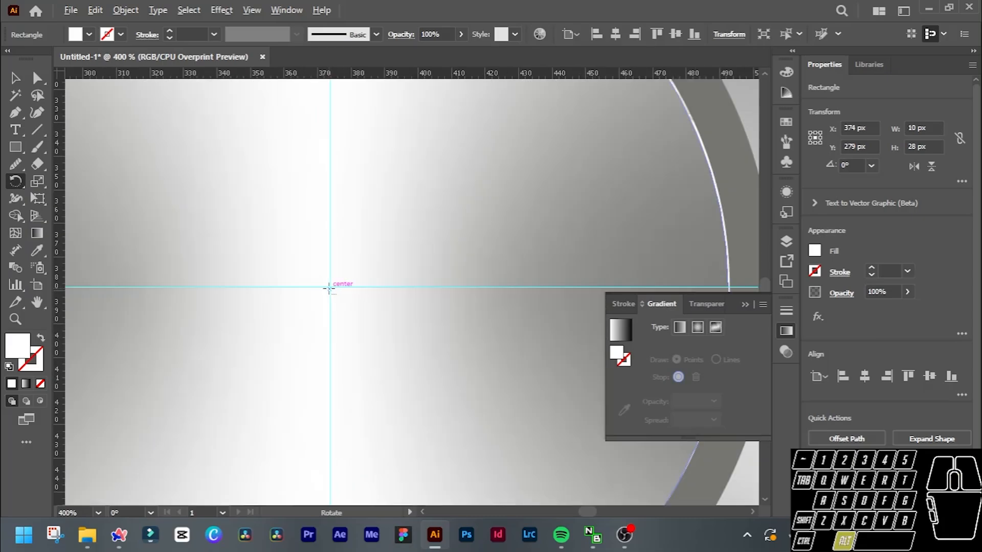
scroll(331, 286, down, 2)
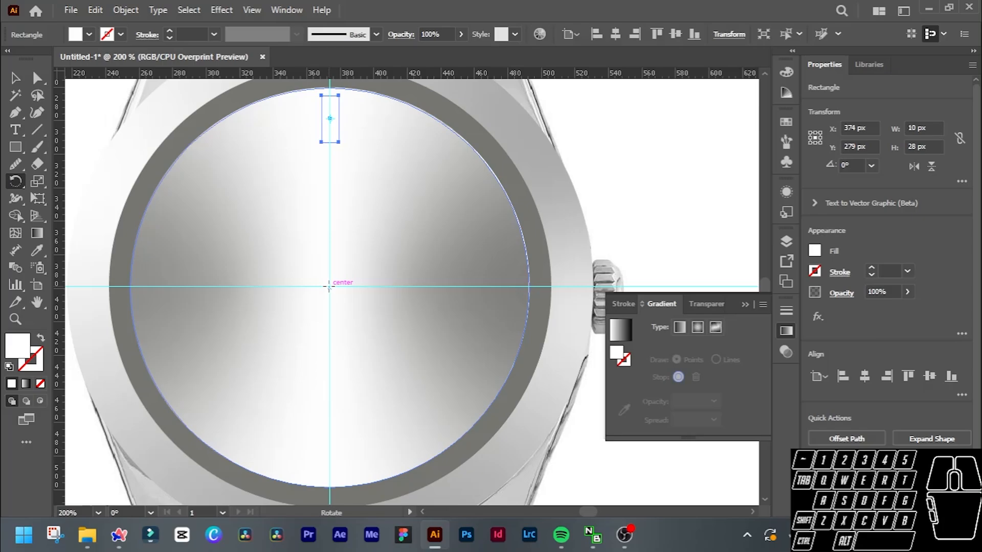
key(alt)
alt+click(329, 288)
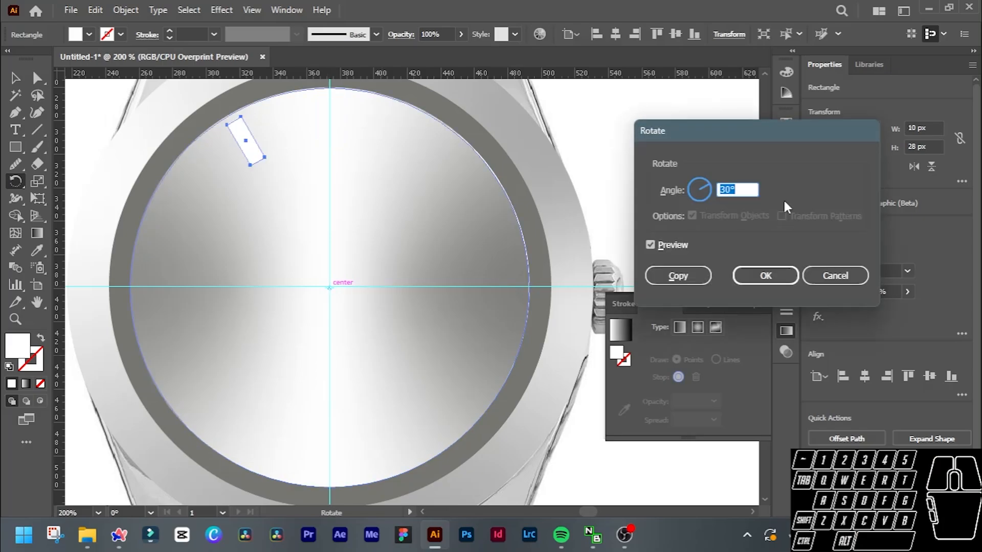
text(60/12)
click(677, 277)
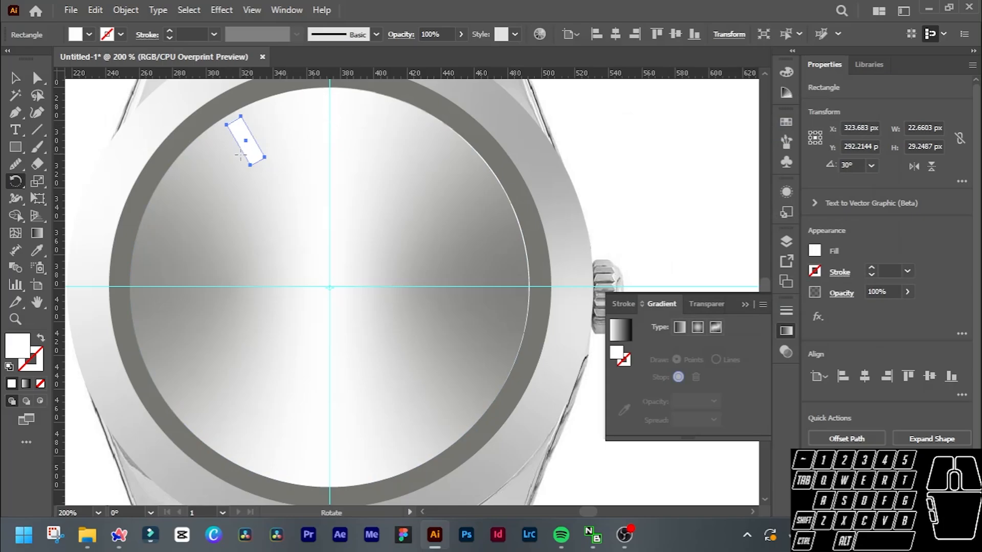
Repeat the 30° rotated copy until hour markers fill the whole dial, ending at 1 o'clock.
key(ctrl+d)
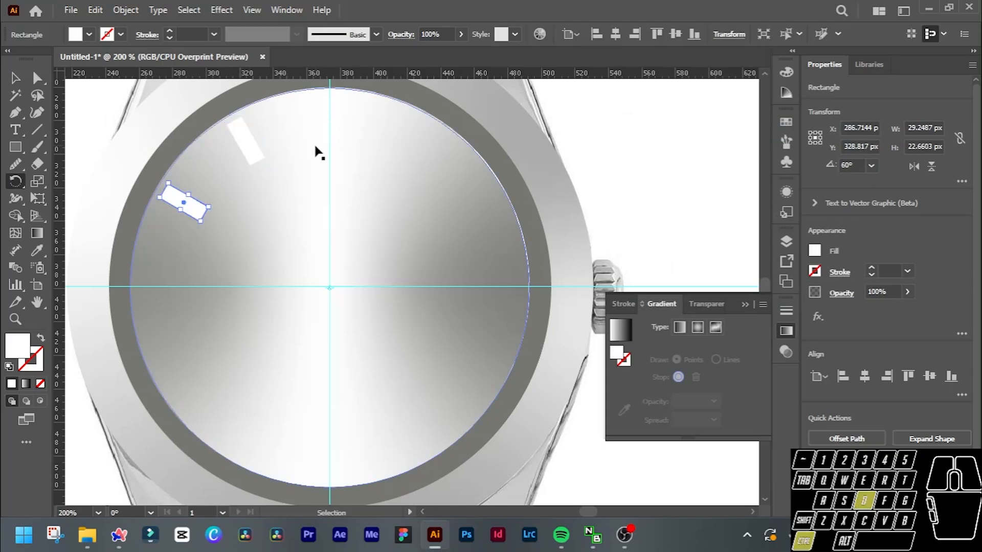
key(ctrl+d)
key(ctrl+d)
key(ctrl+d)
key(ctrl+d)
key(ctrl+d)
key(ctrl+d)
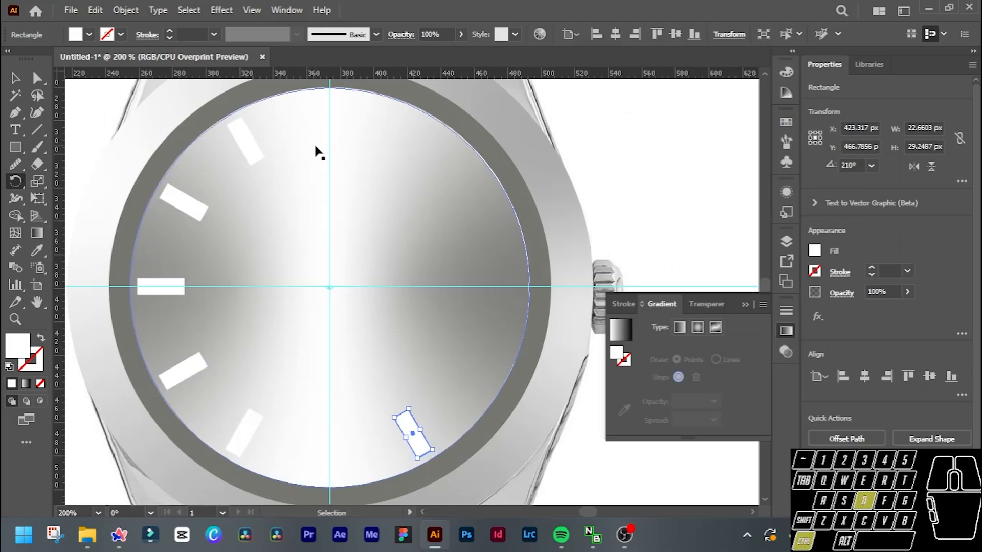
key(ctrl+d)
key(ctrl+d)
key(ctrl+d)
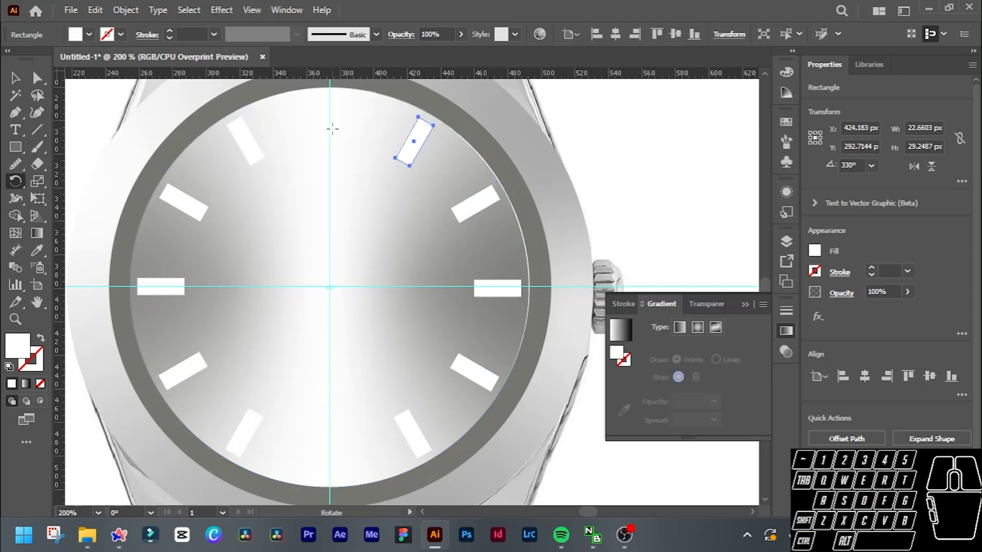
Select all twelve hour markers around the dial and group them.
key(v)
click(330, 128)
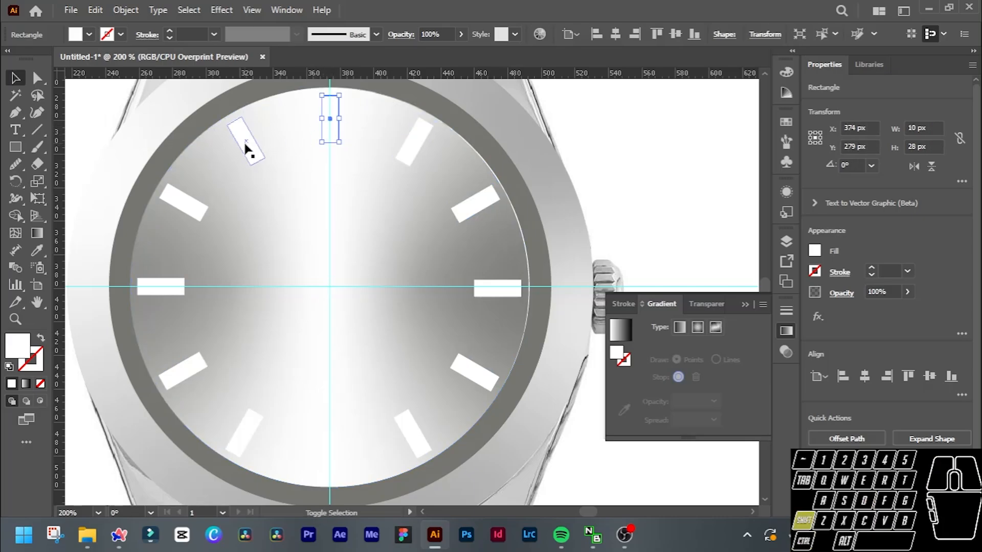
shift+click(244, 145)
shift+click(190, 208)
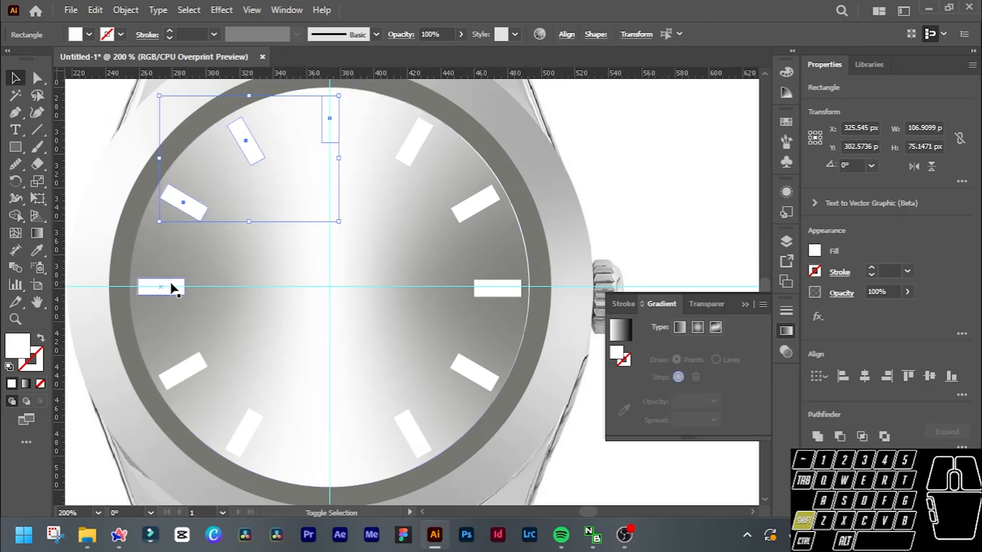
shift+click(176, 284)
shift+click(186, 376)
shift+click(249, 436)
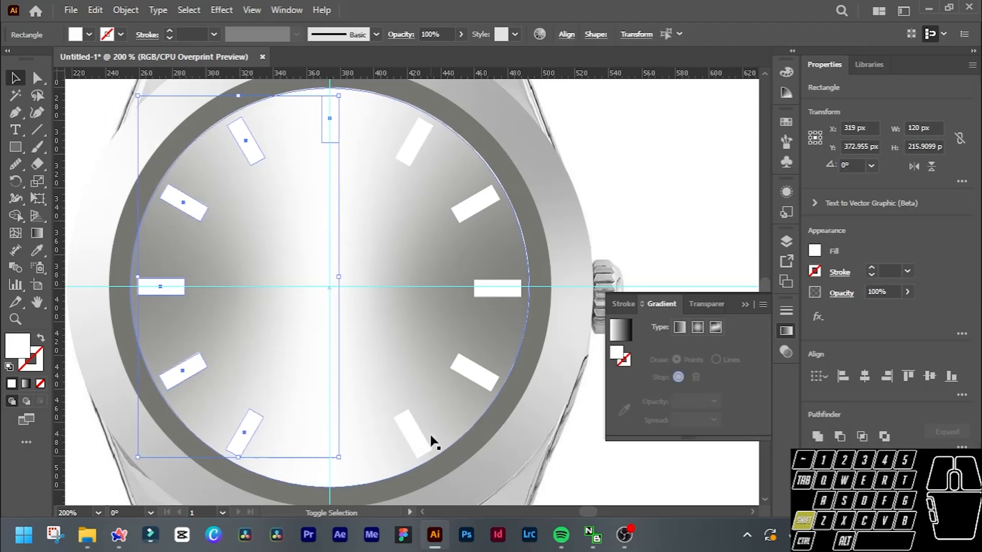
shift+click(335, 470)
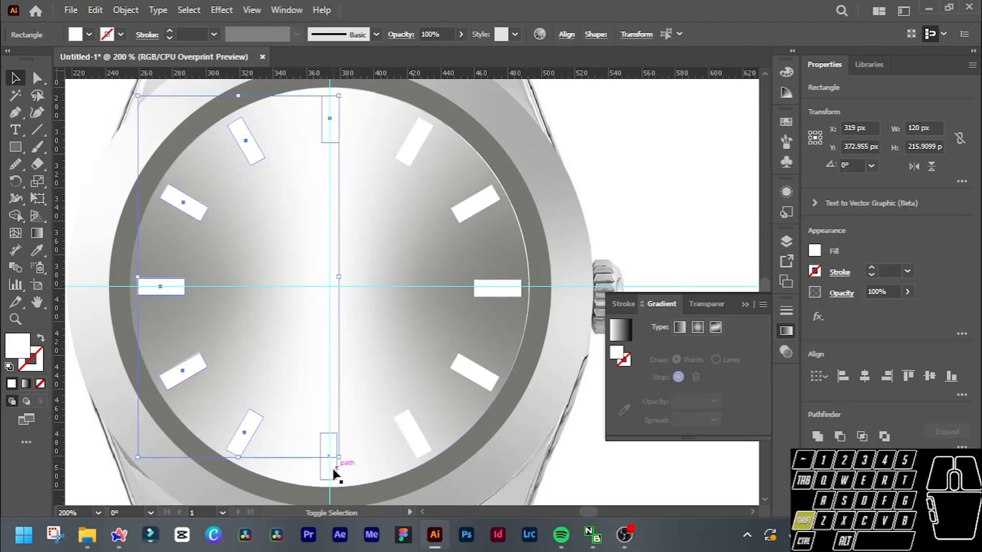
shift+click(412, 445)
shift+click(478, 376)
shift+click(502, 290)
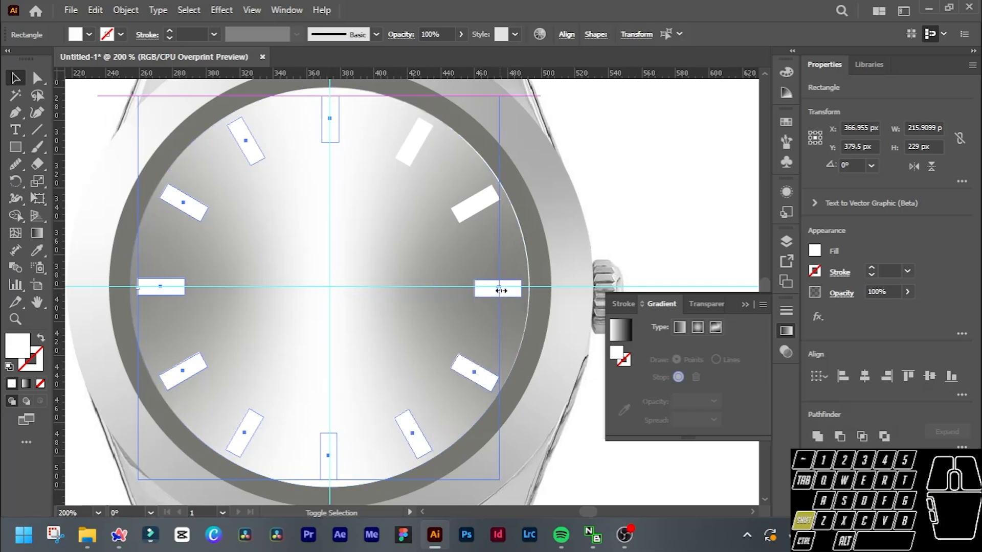
shift+click(474, 203)
shift+click(412, 142)
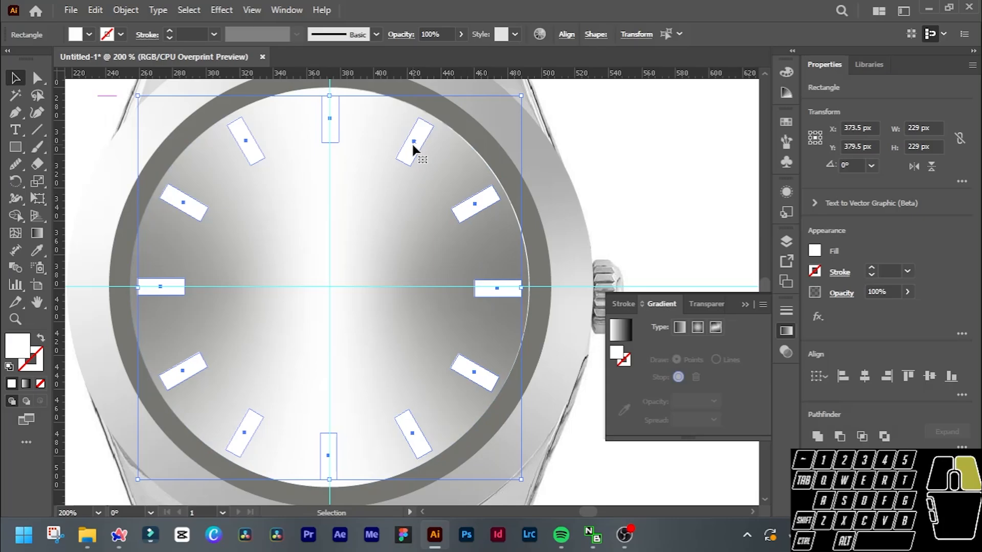
right_click(412, 143)
click(464, 276)
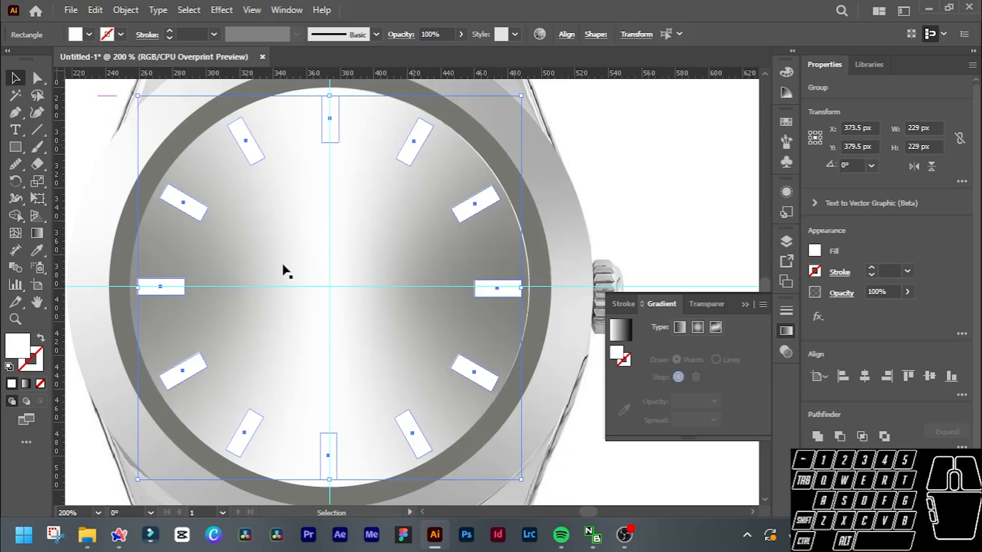
Give the grouped hour markers a 1 pt stroke with a radial gradient from white to mid grey.
scroll(289, 269, left, 3)
click(36, 361)
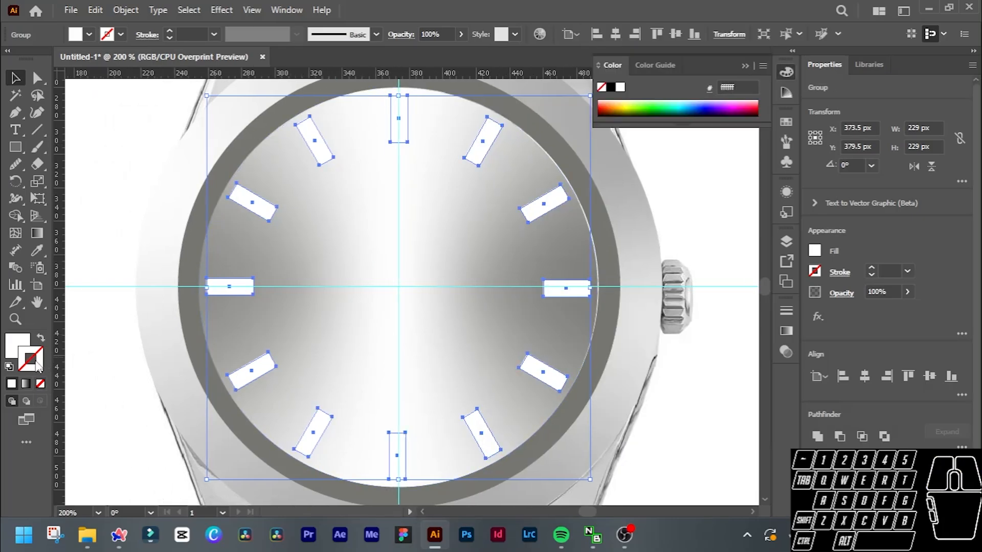
click(26, 383)
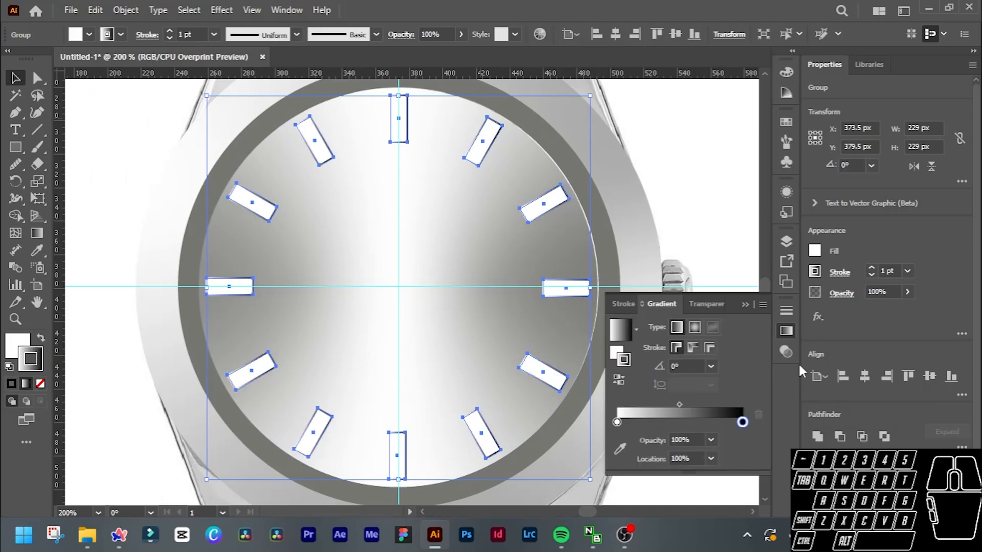
click(743, 422)
double_click(743, 422)
click(648, 295)
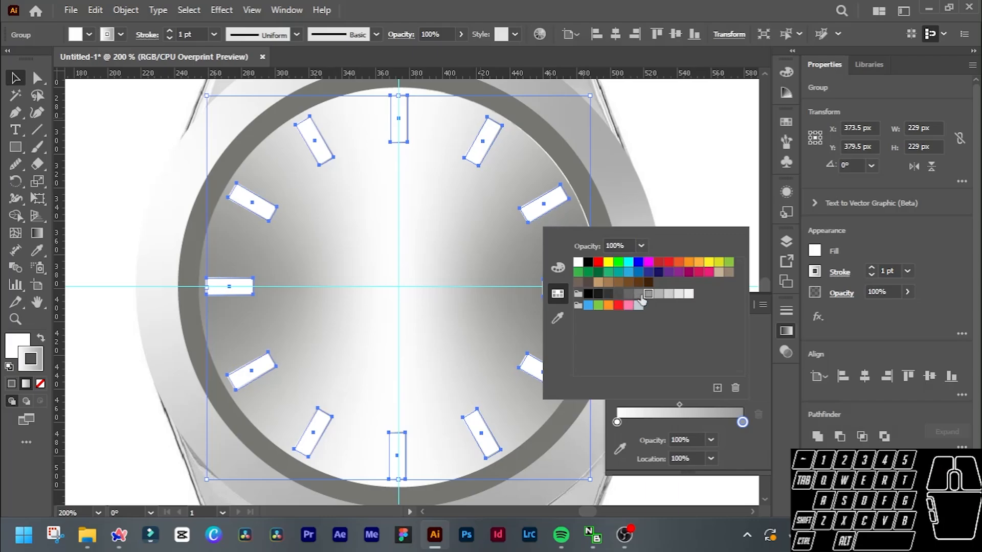
click(732, 451)
click(692, 328)
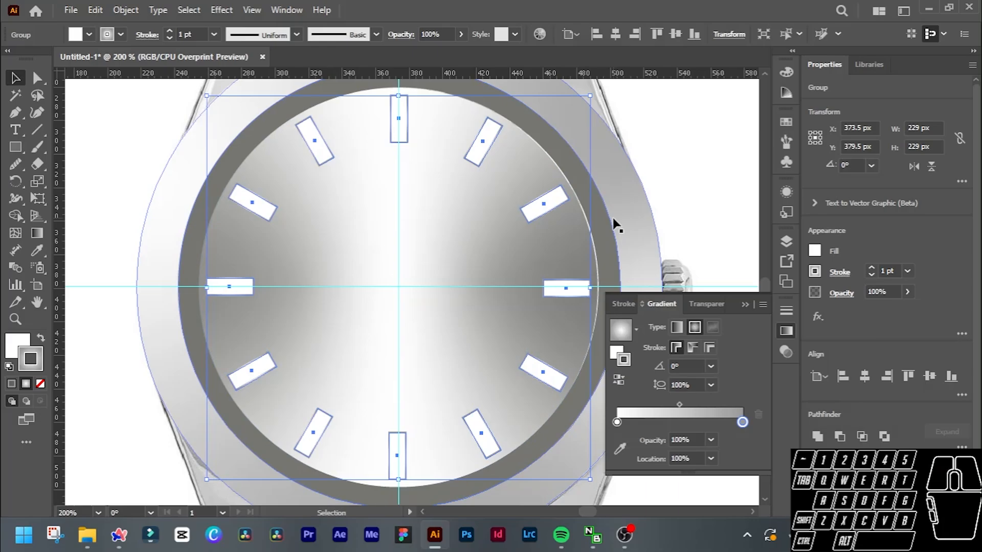
click(707, 204)
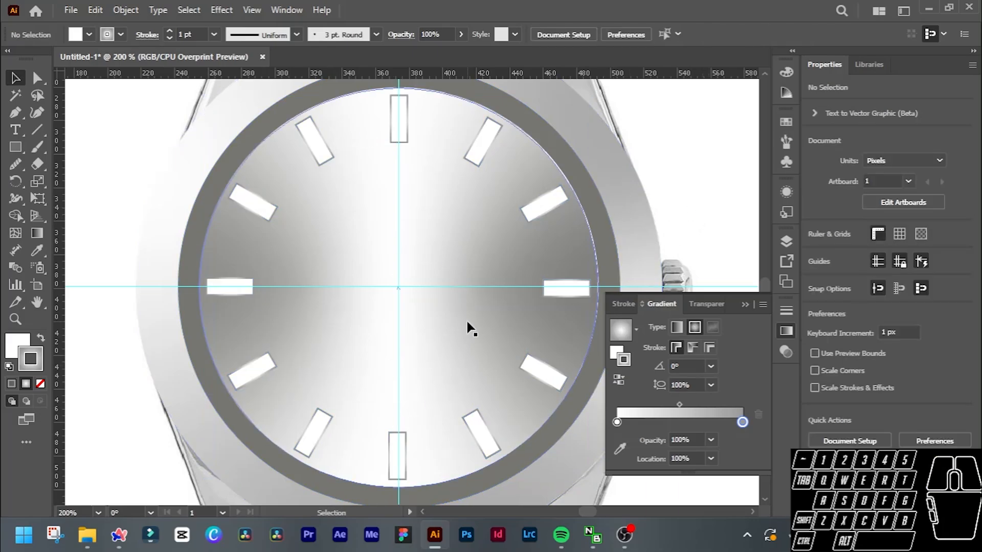
Compare the traced dial's hour markers with the markers and minute track on the reference watch.
alt+scroll(467, 322, down, 1)
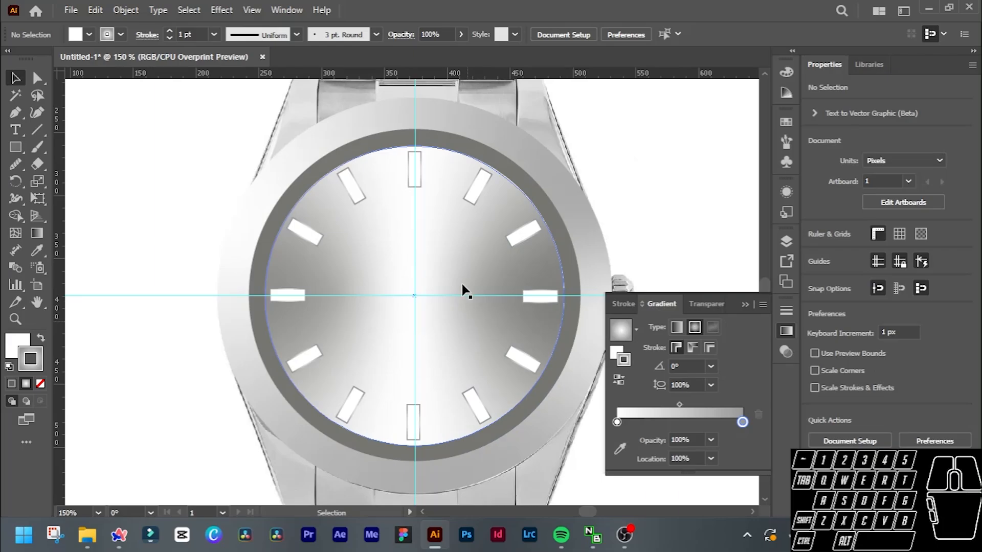
alt+scroll(424, 159, up, 2)
alt+scroll(423, 159, down, 1)
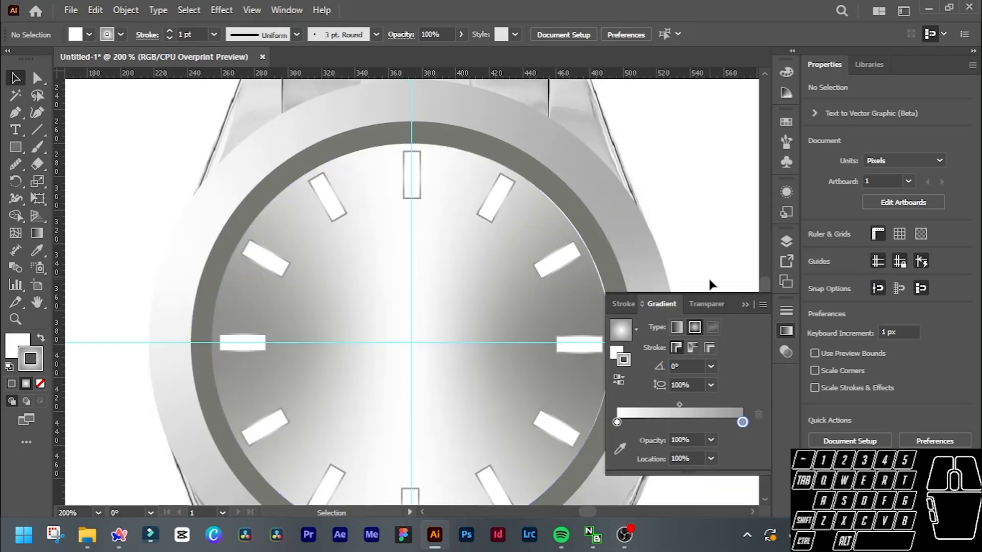
scroll(625, 246, right, 1)
ctrl+scroll(627, 244, right, 5)
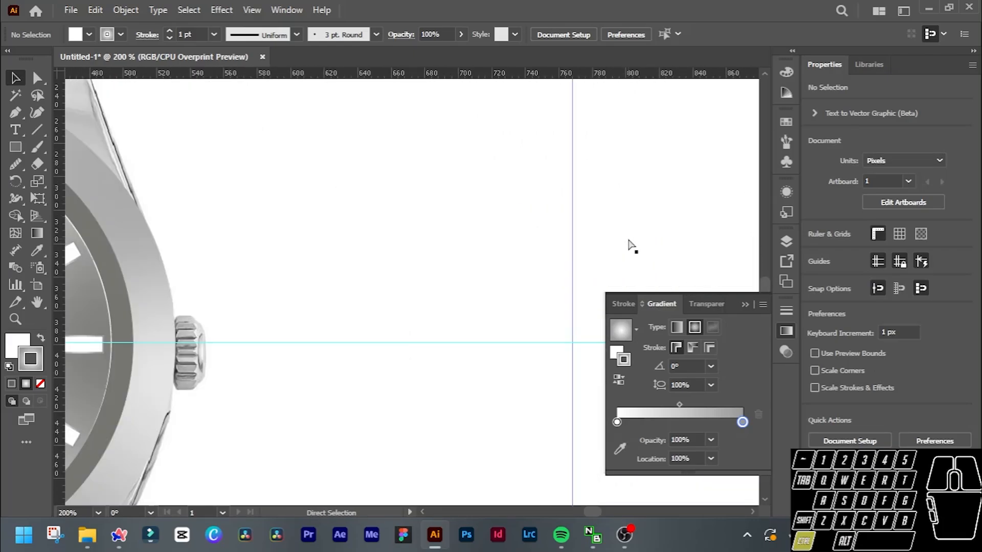
ctrl+scroll(629, 245, right, 2)
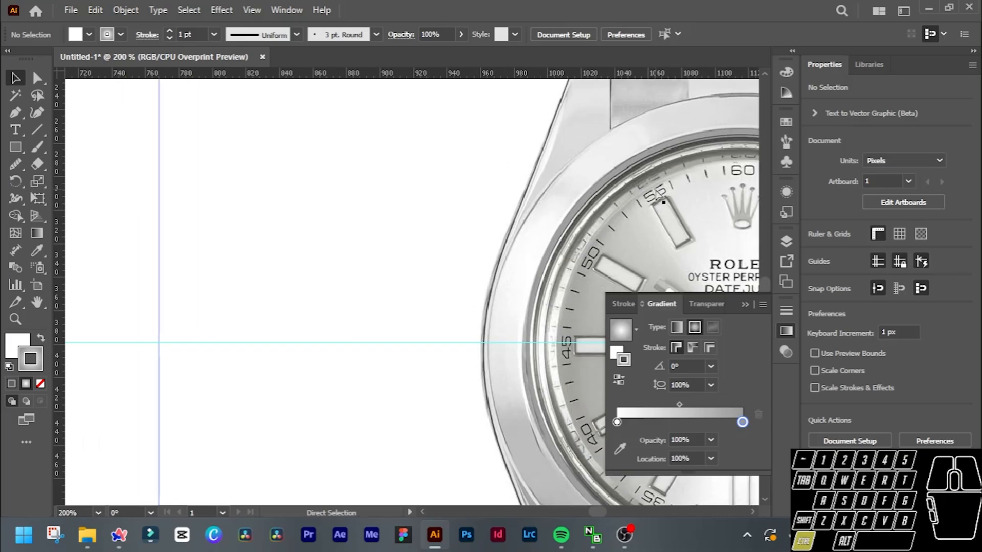
ctrl+scroll(656, 192, right, 3)
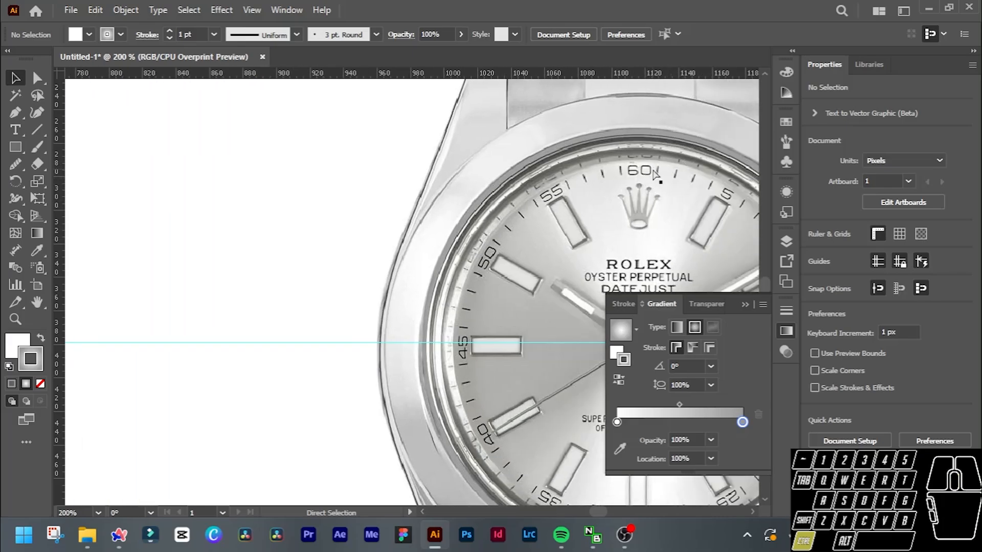
ctrl+scroll(453, 232, left, 5)
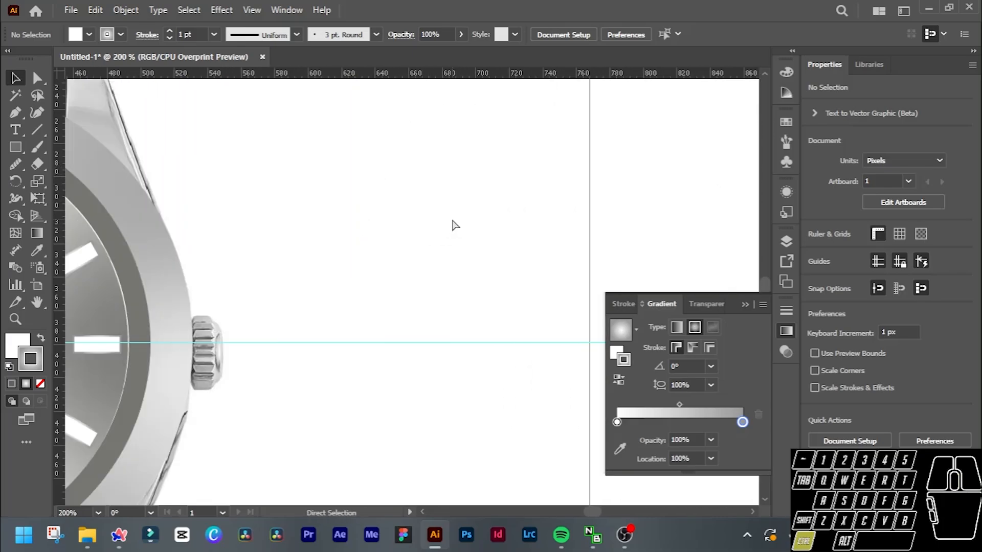
ctrl+scroll(452, 225, left, 1)
Draw a vertical minute tick 4 px long from the dial's upper edge to just above the 12 o'clock marker.
alt+scroll(234, 157, up, 2)
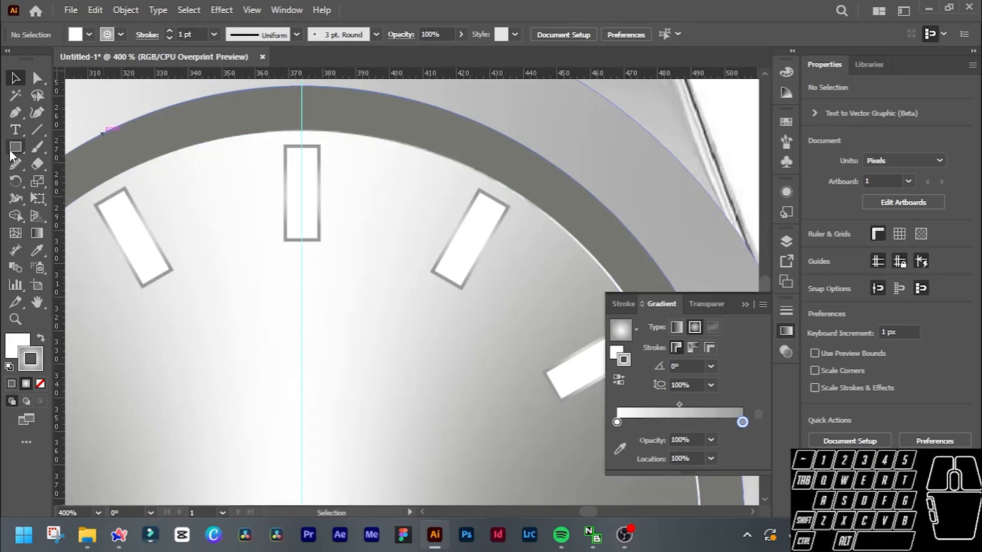
click(37, 130)
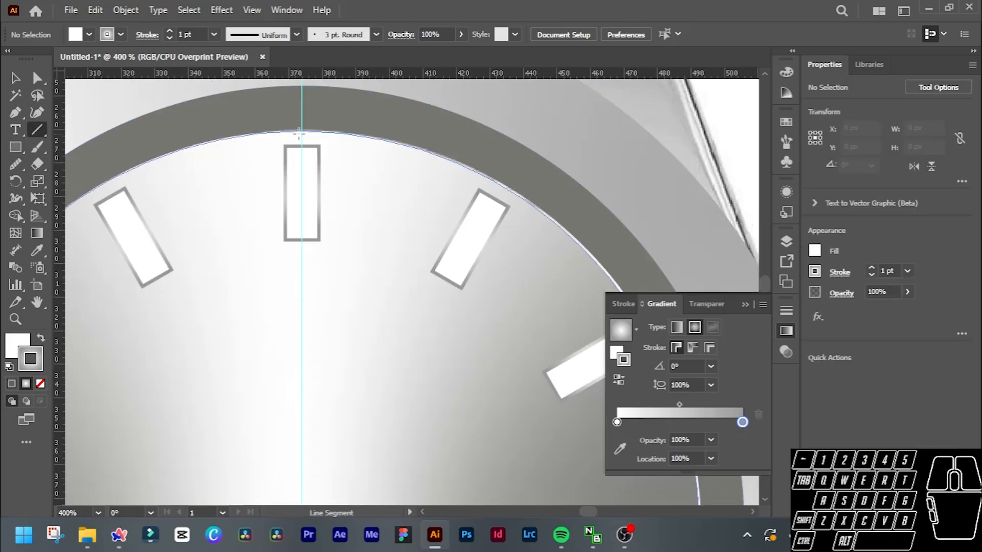
drag(301, 329, 301, 131)
alt+scroll(304, 132, up, 2)
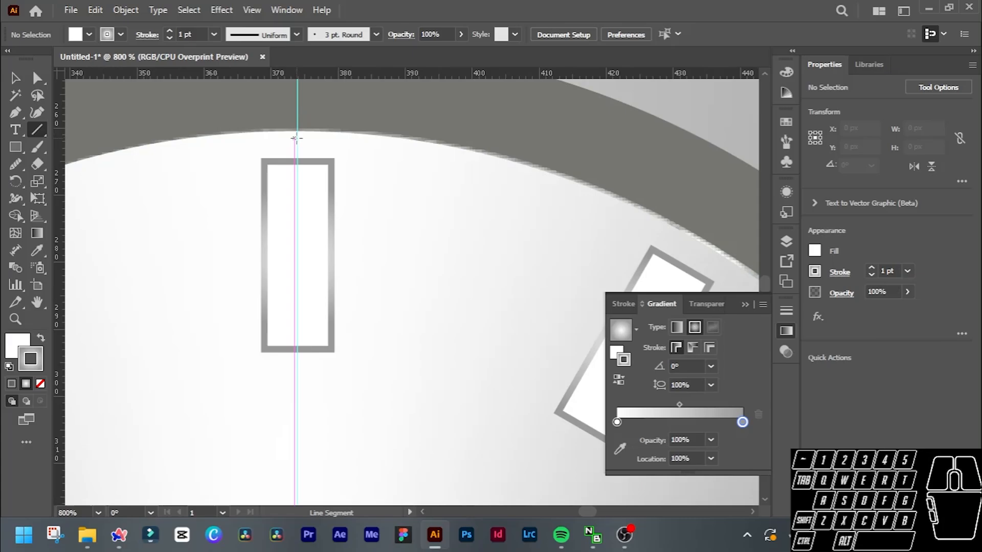
drag(294, 132, 296, 135)
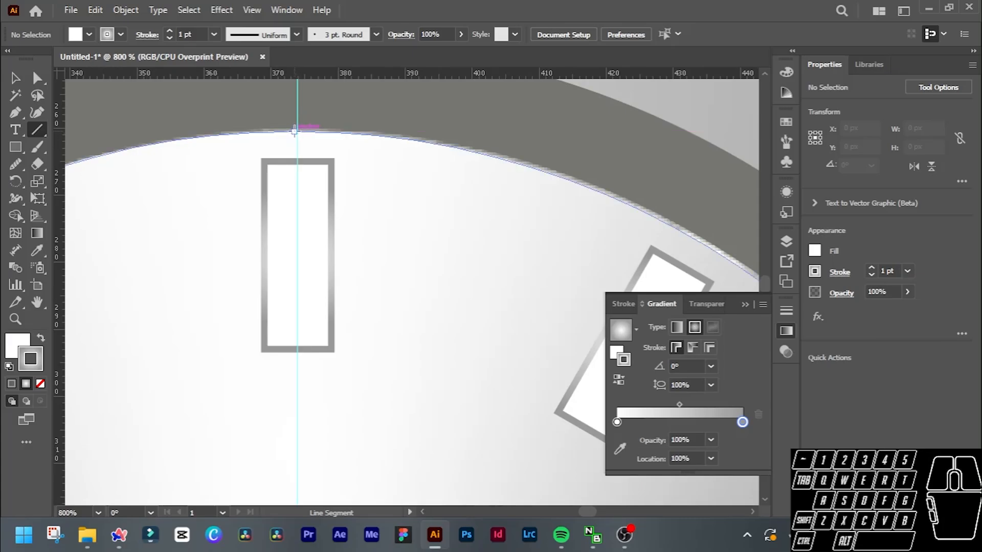
drag(294, 131, 294, 159)
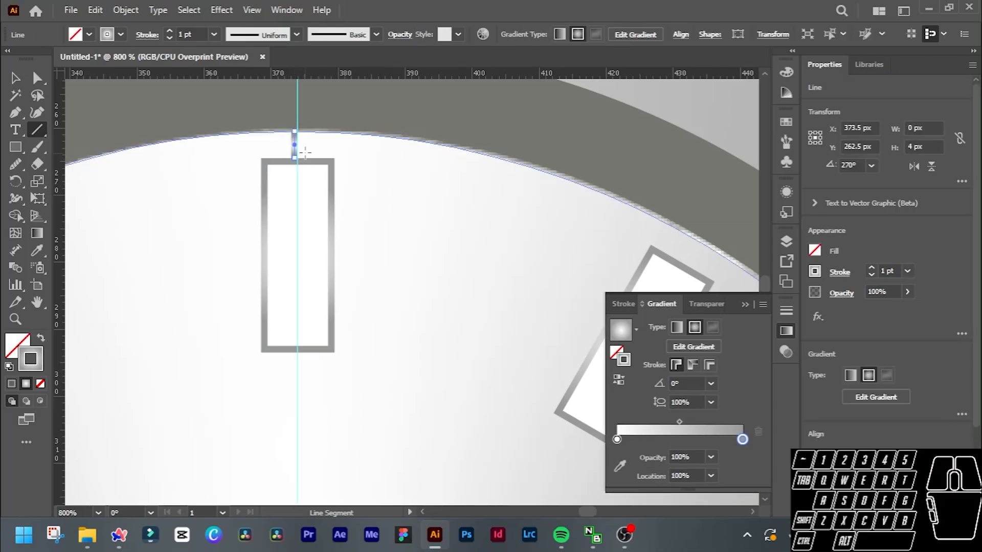
Set up a rotation of the minute tick about the dial's centre, entering a new angle that begins with 3.
scroll(306, 146, down, 4)
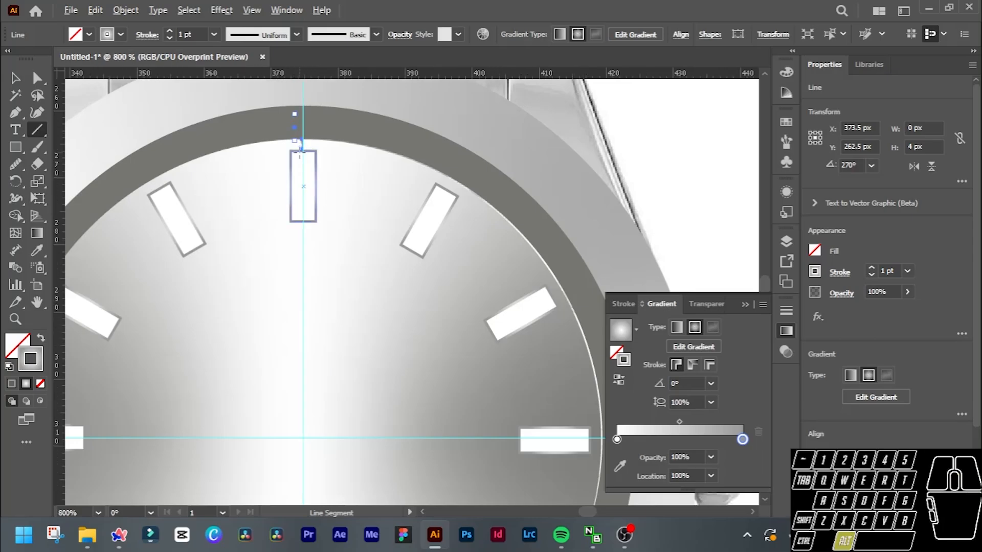
scroll(304, 146, up, 4)
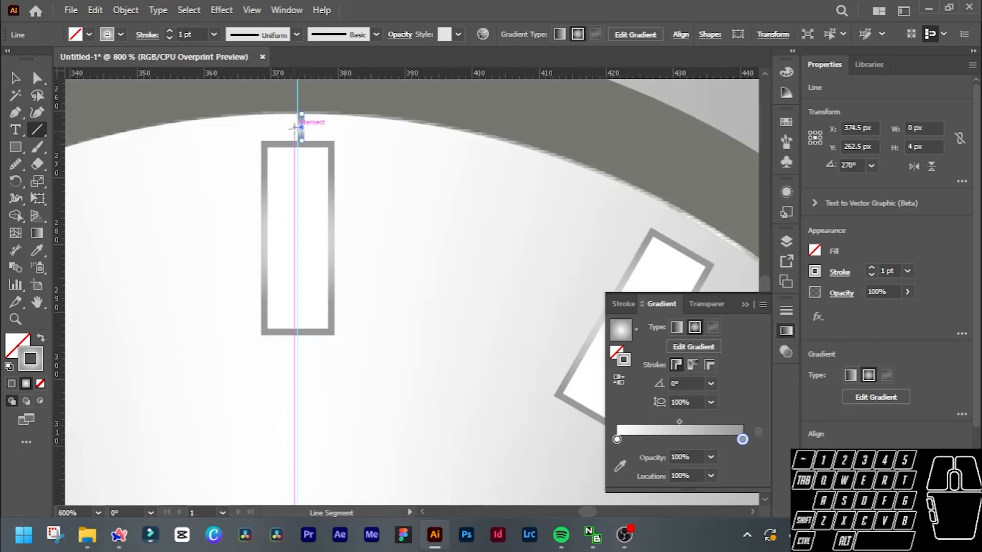
key(v)
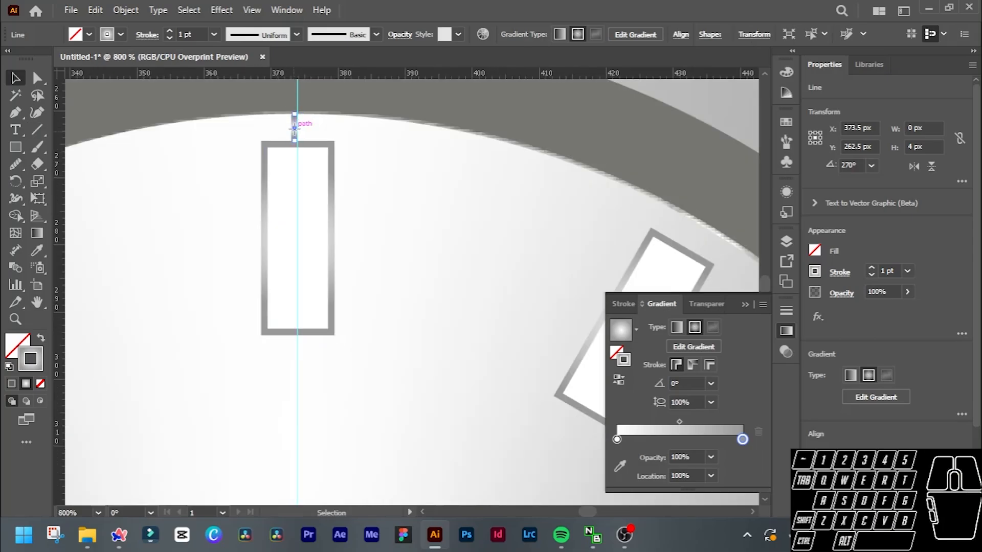
click(15, 78)
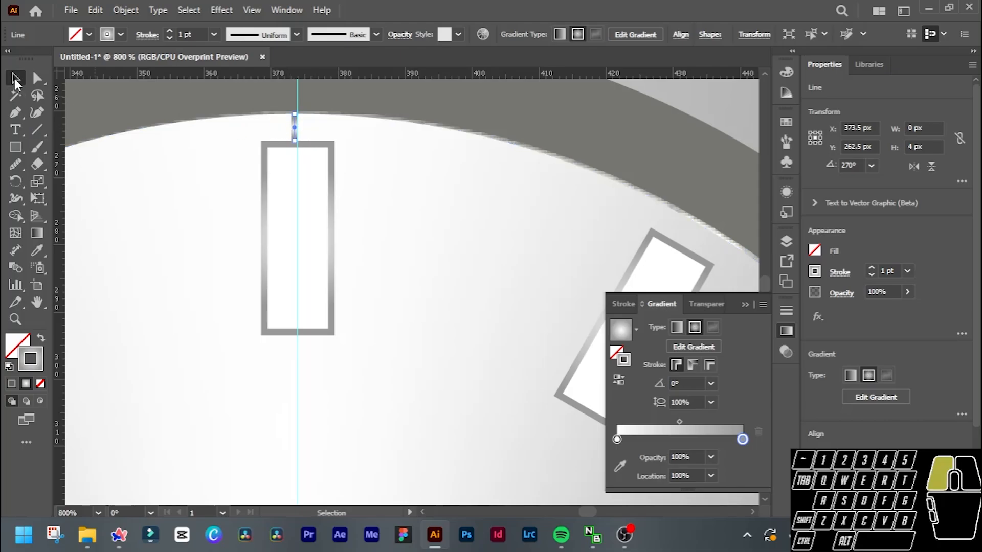
click(295, 126)
alt+scroll(295, 127, down, 4)
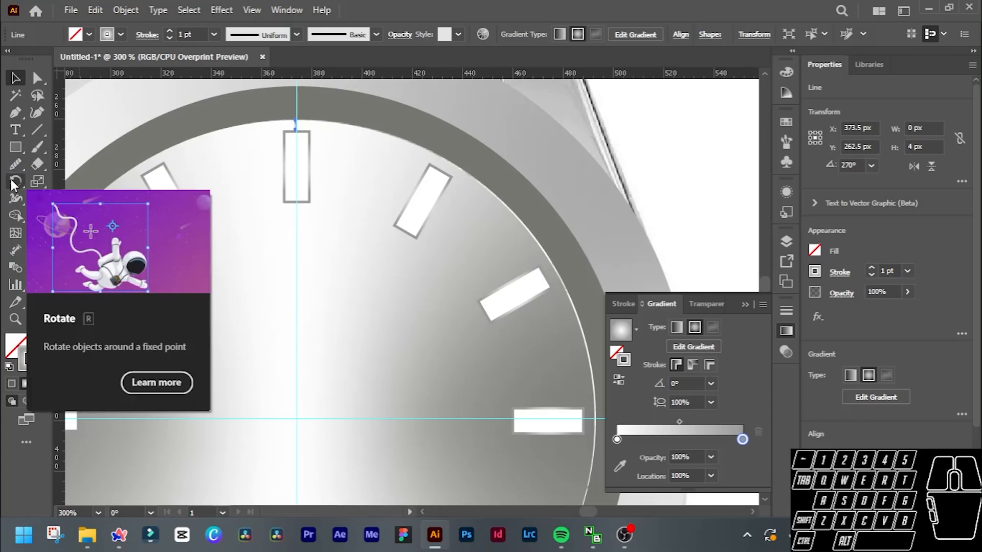
click(14, 182)
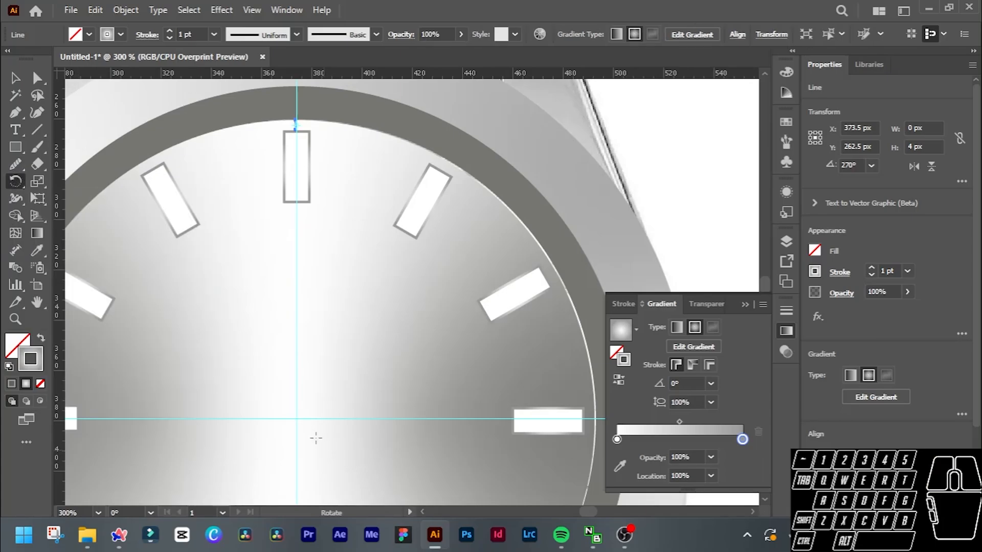
alt+click(295, 419)
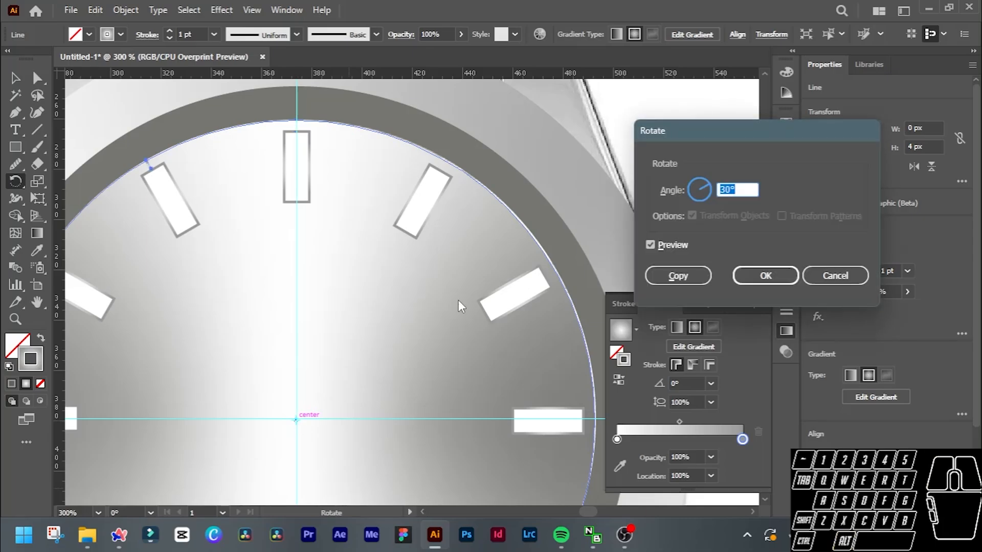
text(3)
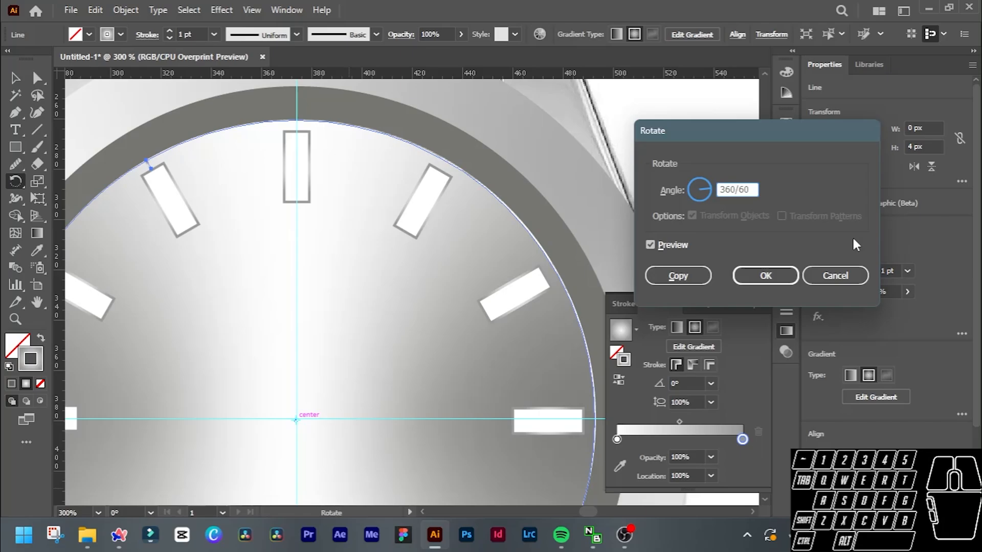
Copy the minute tick around the dial's centre at an angle of 360/60, repeating the rotation until ticks fill the full circle.
click(682, 279)
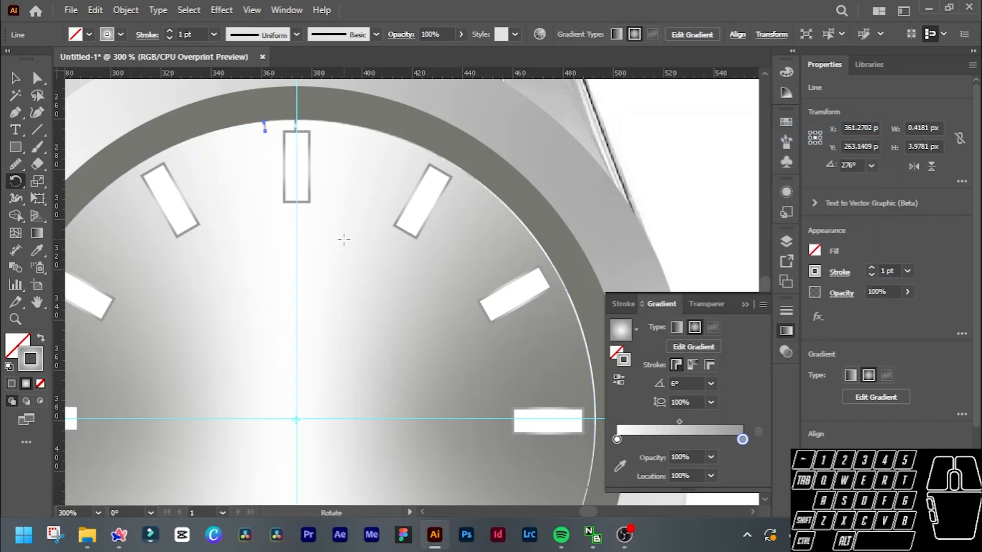
key(ctrl+d)
key(ctrl+d)
key(ctrl+d)
key(ctrl+d)
key(ctrl+d)
key(ctrl+d)
key(ctrl+d)
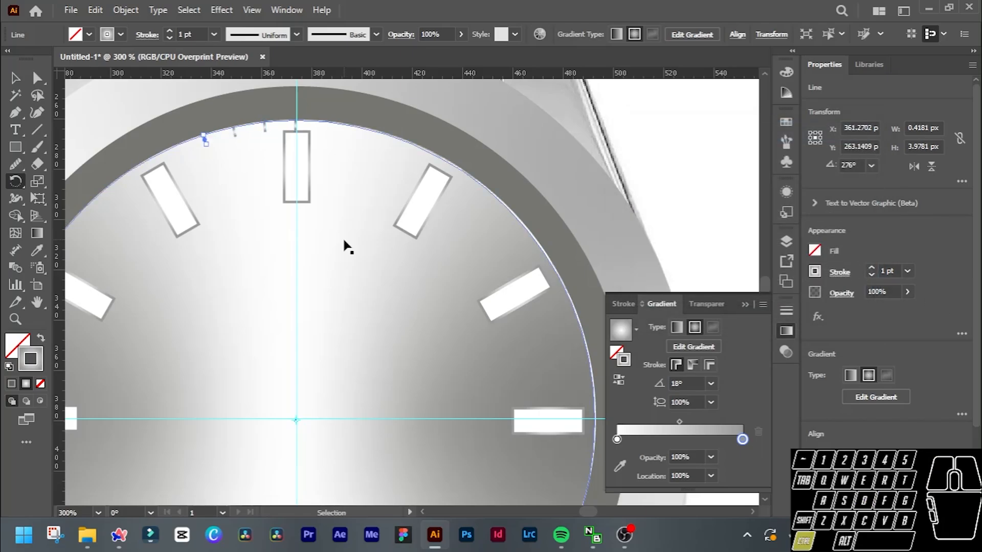
key(ctrl+d)
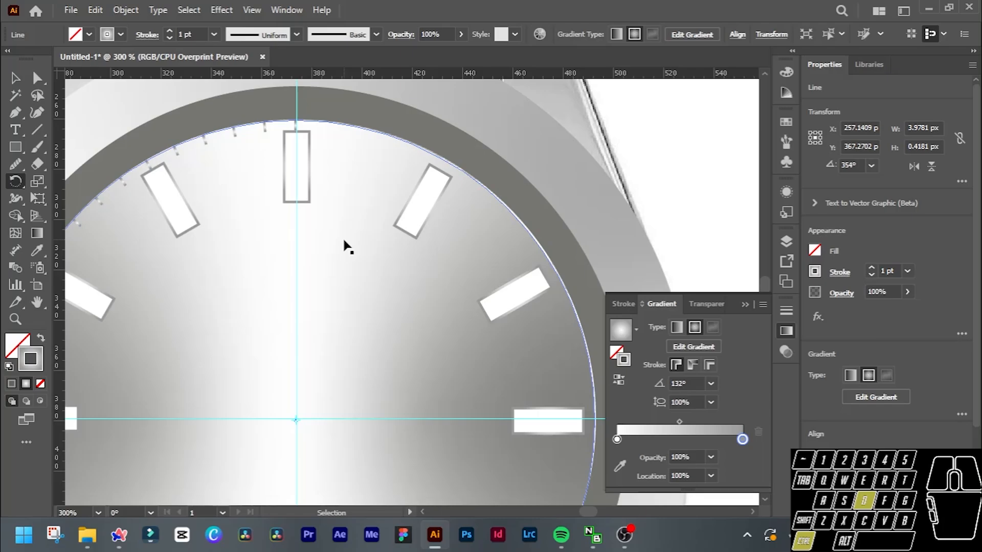
key(ctrl+d)
key(ctrl+d)
key(ctrl+d)
key(ctrl+d)
key(ctrl+d)
key(ctrl+d)
key(ctrl+d)
key(ctrl+d)
key(ctrl+d)
key(ctrl+d)
key(ctrl+d)
key(ctrl+d)
key(ctrl+d)
key(ctrl+d)
key(ctrl+d)
key(ctrl+d)
key(ctrl+d)
key(ctrl+d)
key(ctrl+d)
key(ctrl+d)
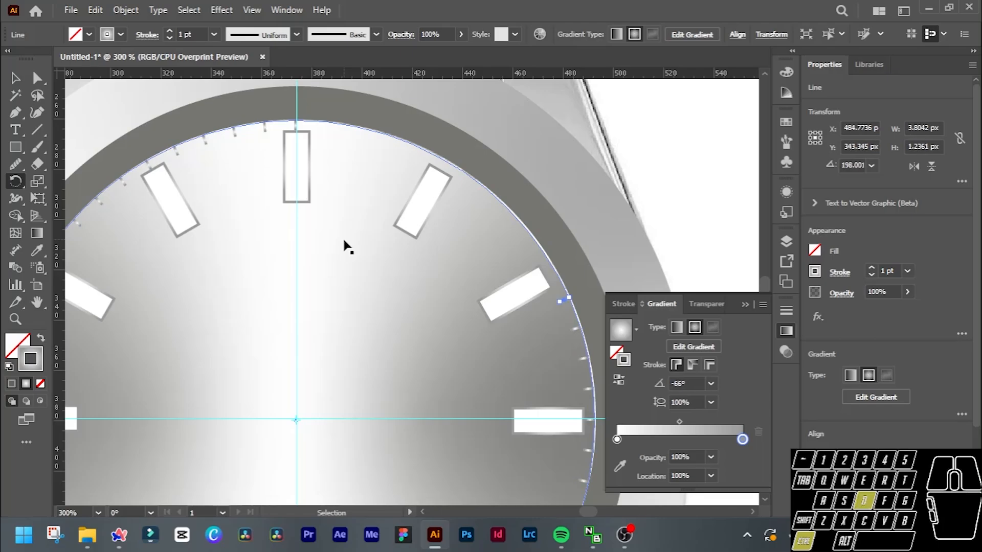
key(ctrl+d)
key(ctrl+d)
key(ctrl+d)
key(ctrl+d)
key(ctrl+d)
key(ctrl+d)
key(ctrl+d)
key(ctrl+d)
key(ctrl+d)
key(ctrl+d)
key(ctrl+d)
key(ctrl+d)
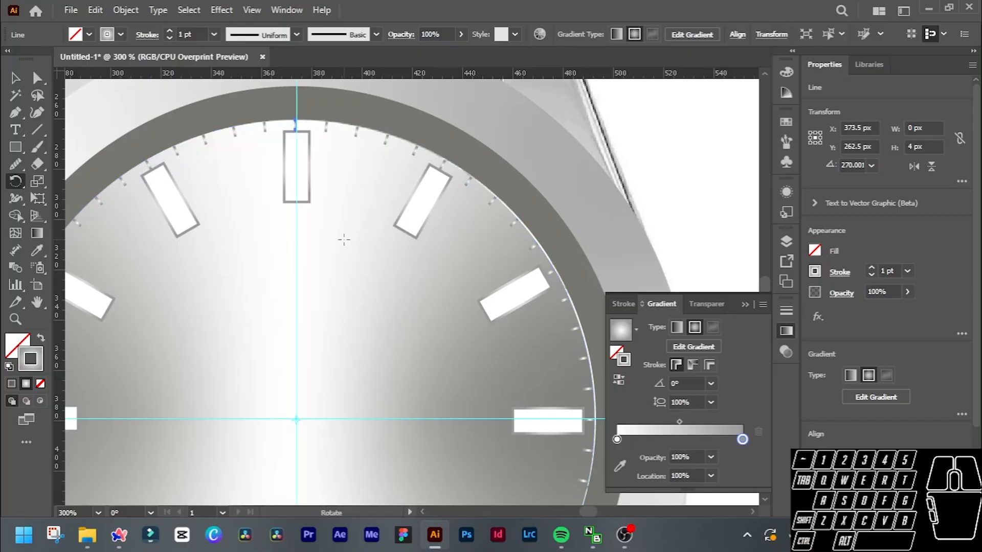
key(ctrl+d)
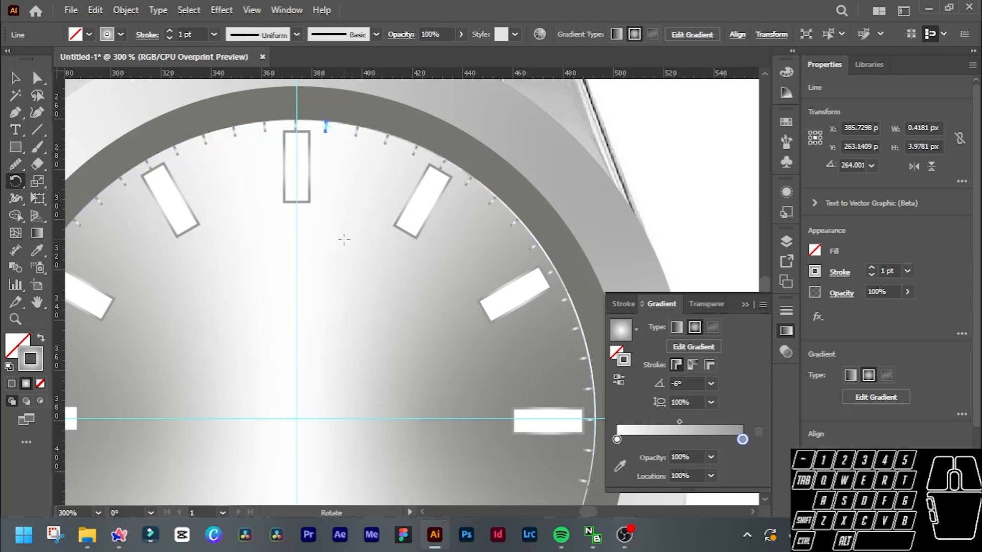
Select all the minute ticks around the dial's edge and combine them into one group.
key(v)
scroll(345, 244, down, 1)
scroll(345, 247, up, 2)
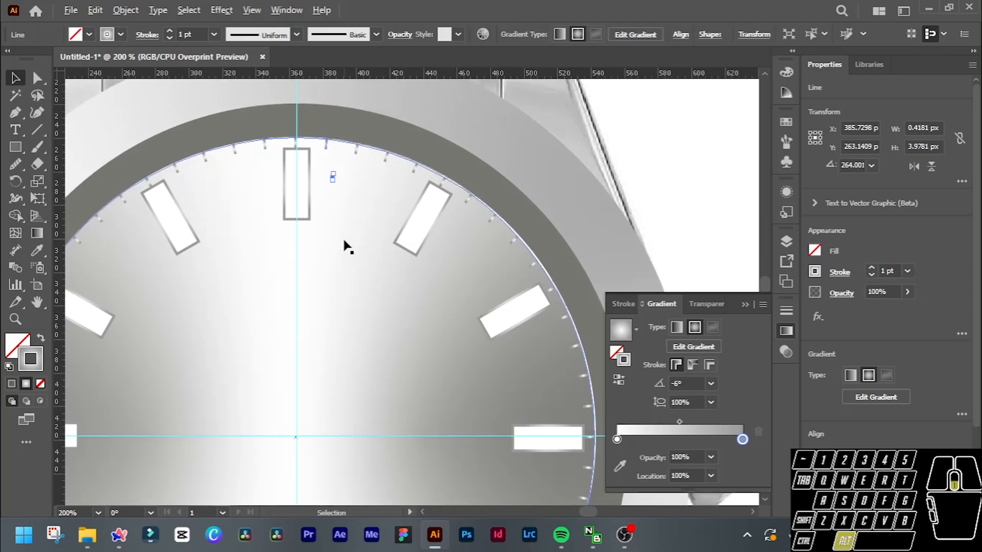
alt+scroll(346, 247, down, 1)
scroll(342, 243, down, 5)
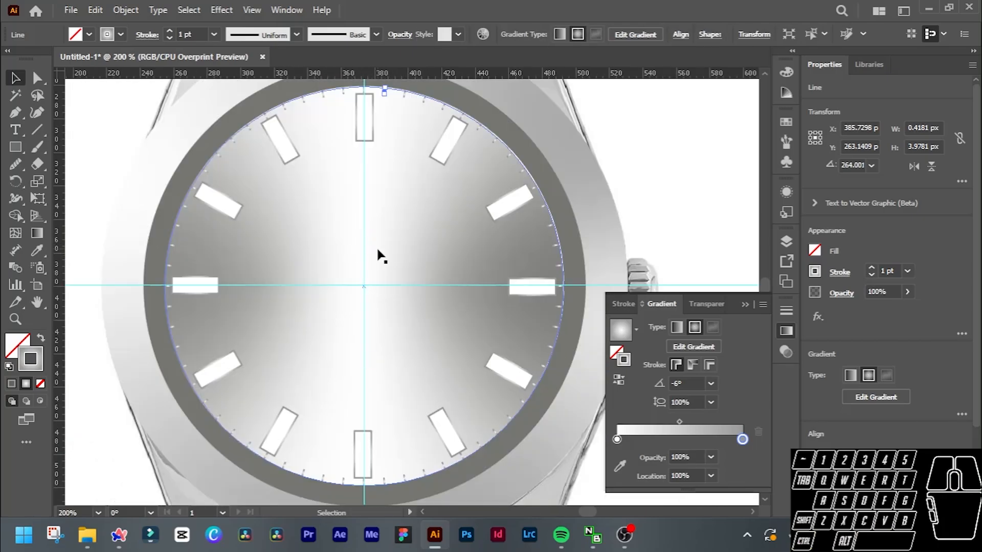
scroll(364, 149, up, 2)
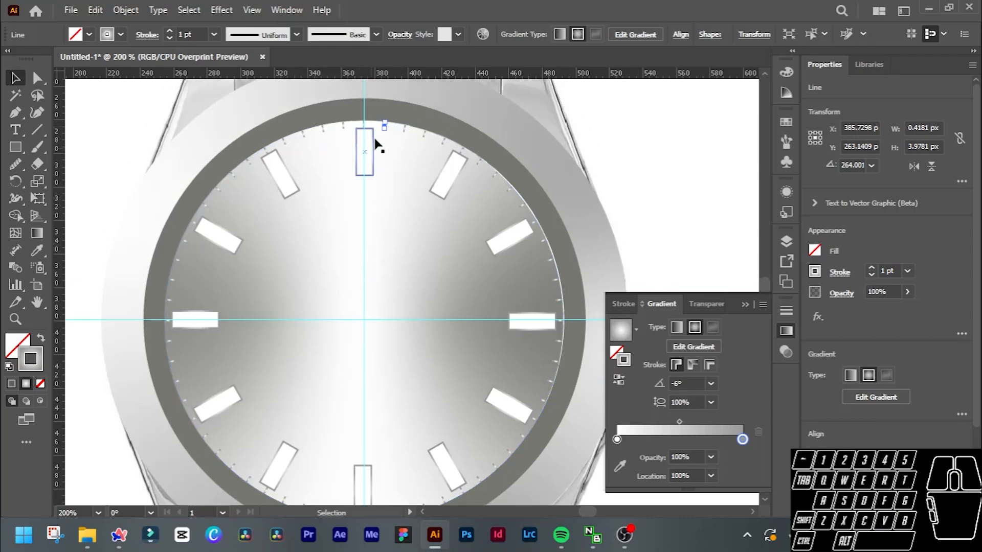
alt+scroll(376, 147, up, 3)
scroll(373, 137, up, 2)
scroll(372, 140, left, 2)
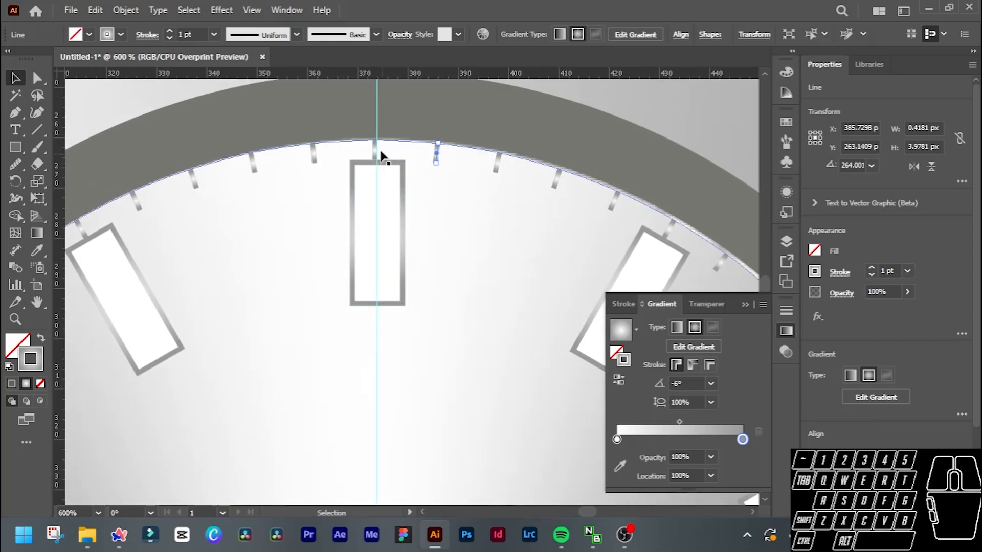
shift+click(376, 149)
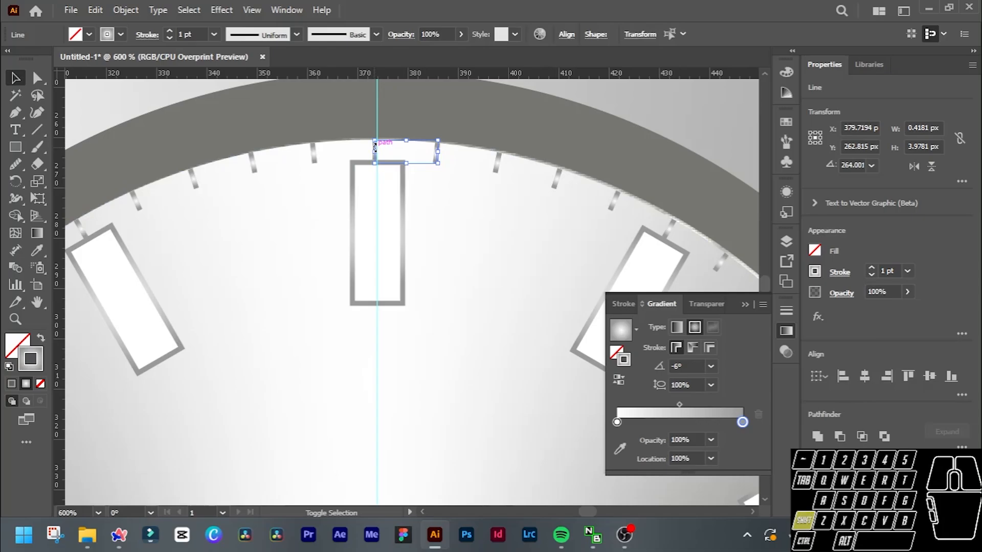
shift+click(314, 153)
shift+click(253, 163)
shift+click(193, 179)
shift+click(135, 200)
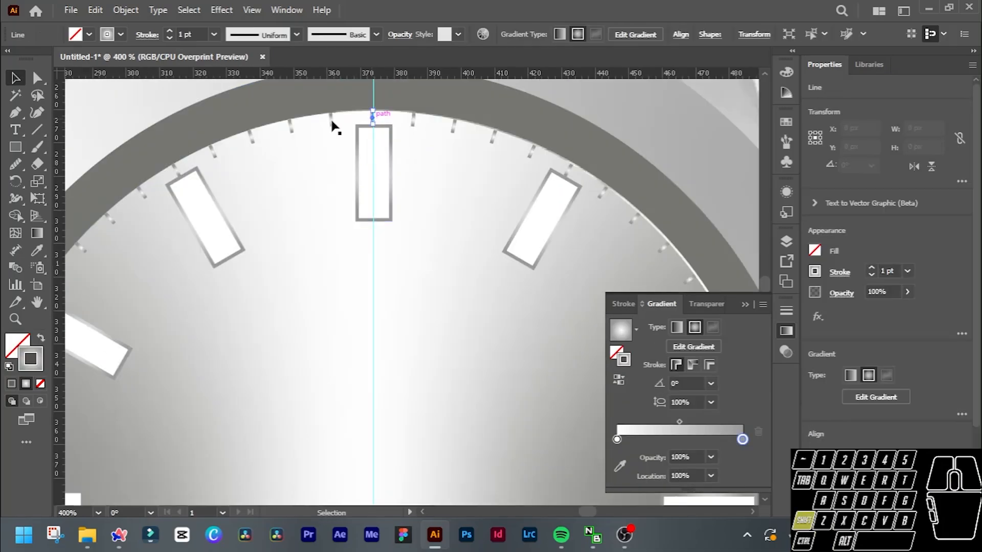
shift+click(330, 121)
shift+click(290, 127)
shift+click(252, 138)
shift+click(213, 153)
shift+click(176, 170)
shift+click(142, 194)
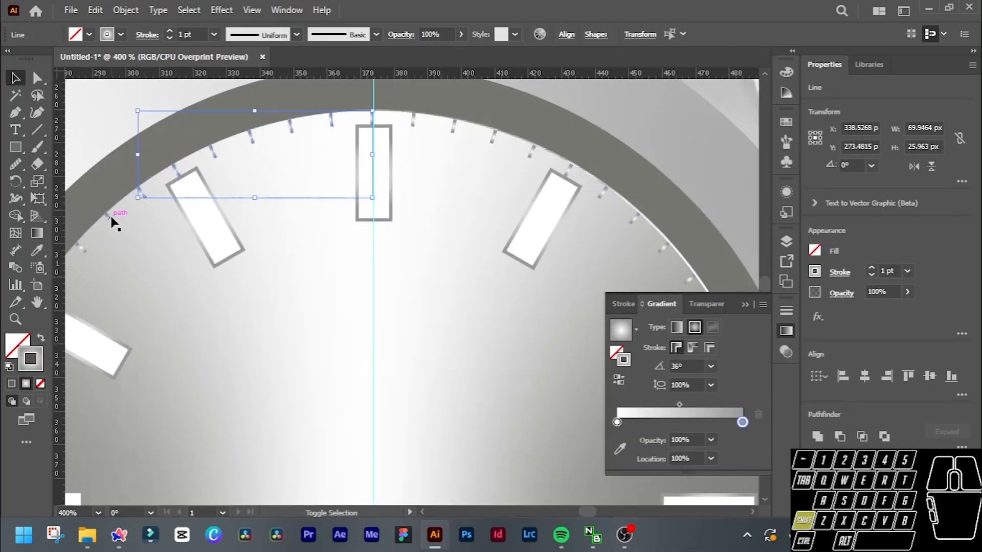
shift+click(111, 220)
shift+click(81, 249)
shift+click(206, 304)
shift+click(196, 343)
shift+click(190, 383)
shift+click(189, 424)
scroll(198, 419, down, 4)
shift+click(189, 310)
shift+click(196, 351)
shift+click(206, 392)
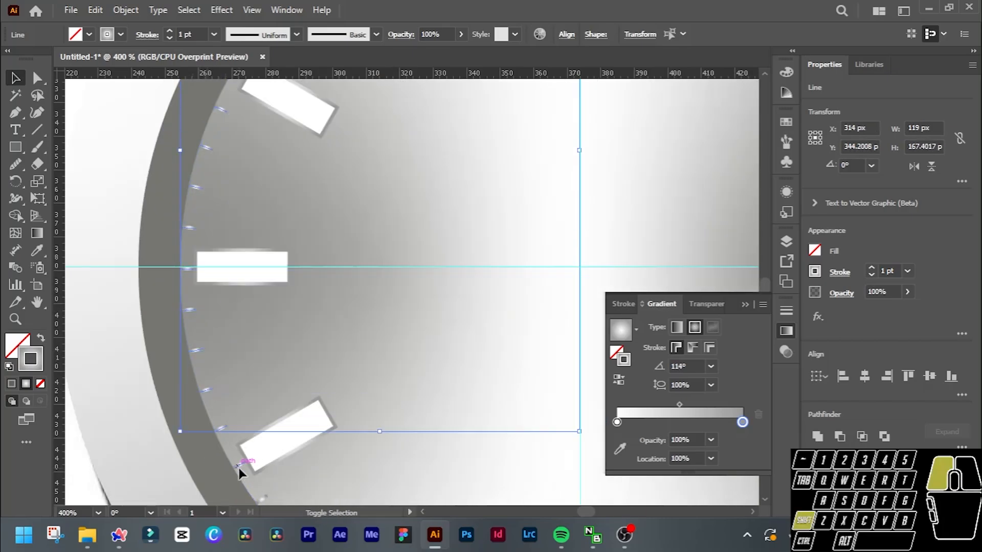
shift+click(385, 419)
shift+click(420, 438)
shift+click(458, 452)
shift+click(497, 463)
shift+click(537, 470)
scroll(531, 470, right, 3)
shift+click(476, 472)
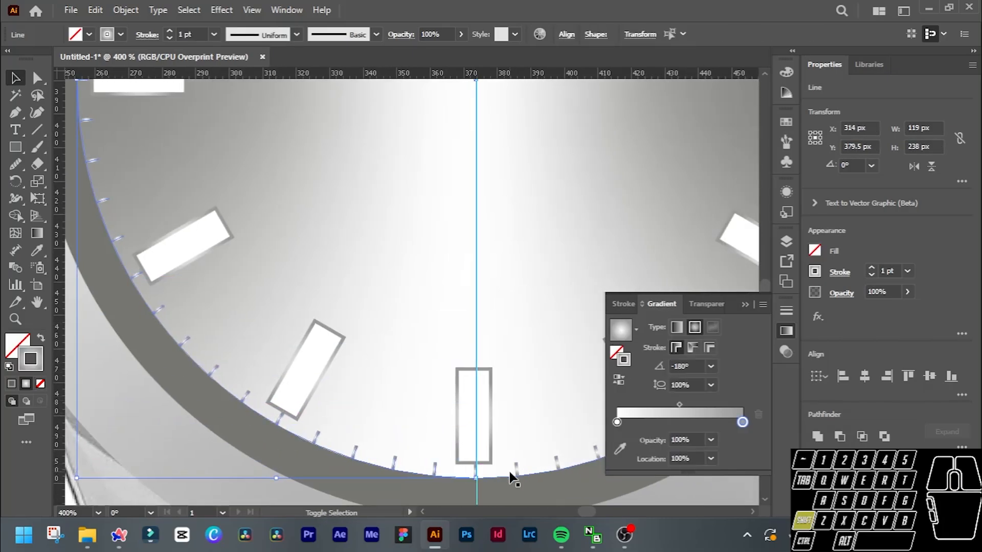
scroll(483, 474, up, 4)
scroll(480, 455, down, 2)
shift+click(410, 443)
shift+click(491, 432)
shift+click(569, 410)
scroll(563, 434, down, 2)
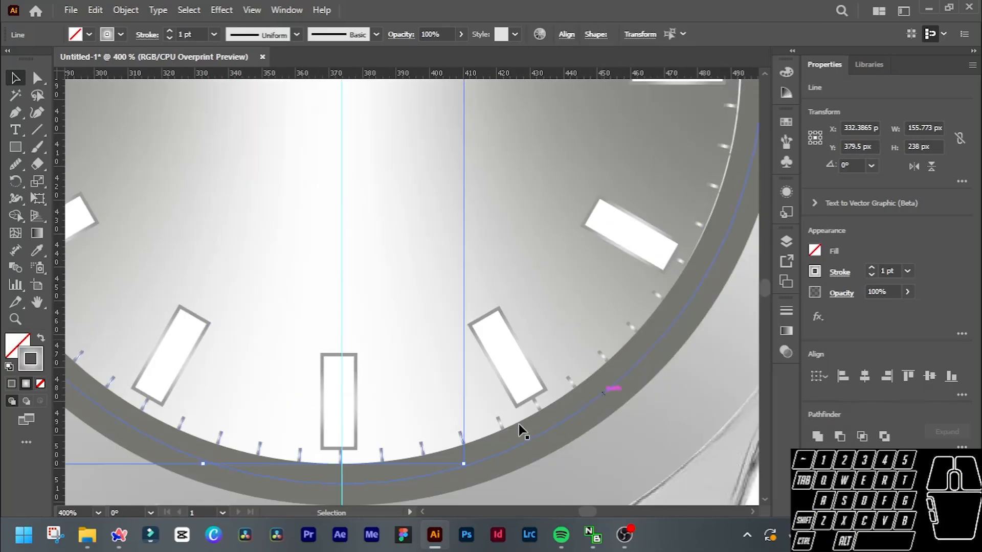
shift+click(500, 423)
shift+click(536, 404)
shift+click(571, 383)
shift+click(699, 226)
shift+click(713, 186)
scroll(711, 189, right, 2)
scroll(705, 205, up, 3)
shift+click(640, 269)
shift+click(645, 228)
shift+click(644, 186)
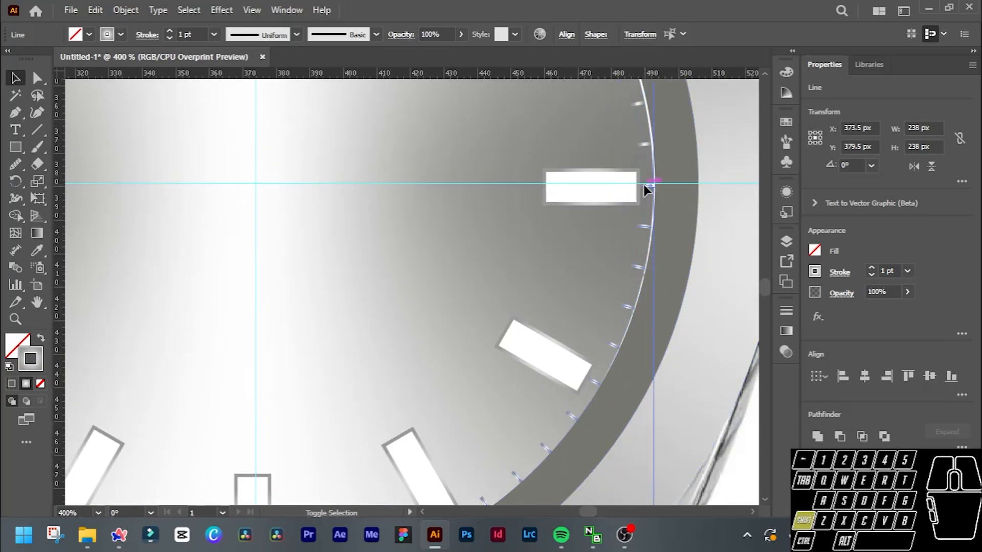
scroll(643, 185, up, 2)
scroll(432, 263, up, 3)
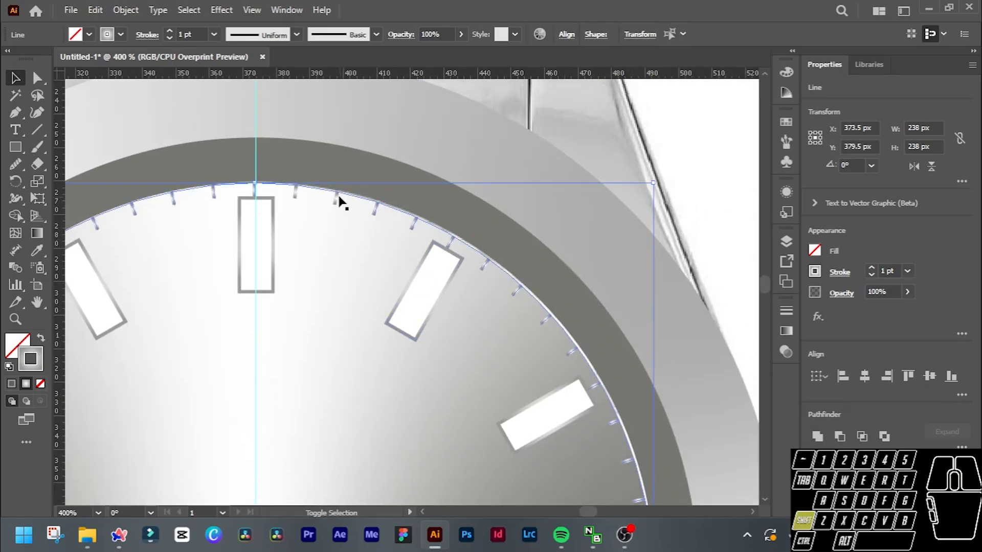
scroll(256, 212, up, 3)
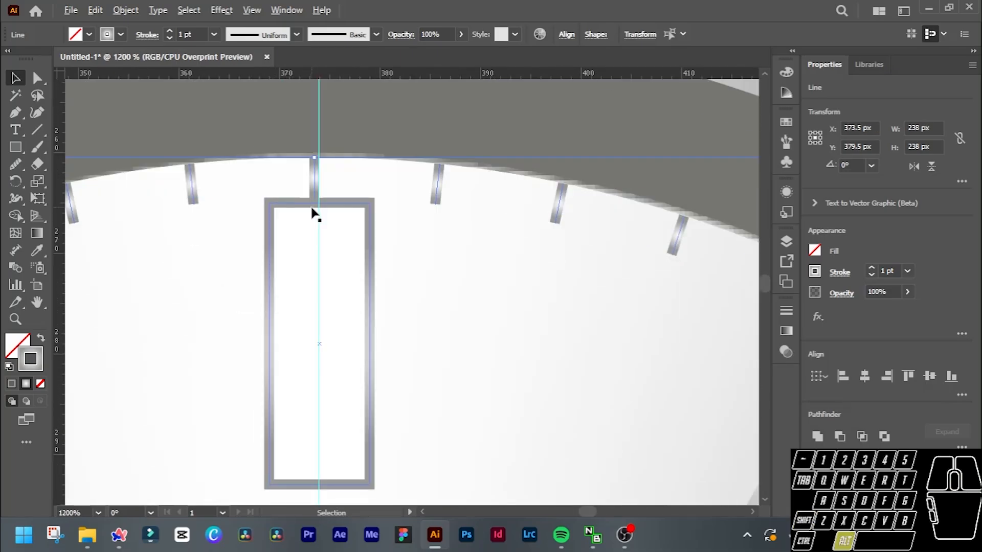
scroll(324, 215, down, 4)
scroll(327, 217, down, 2)
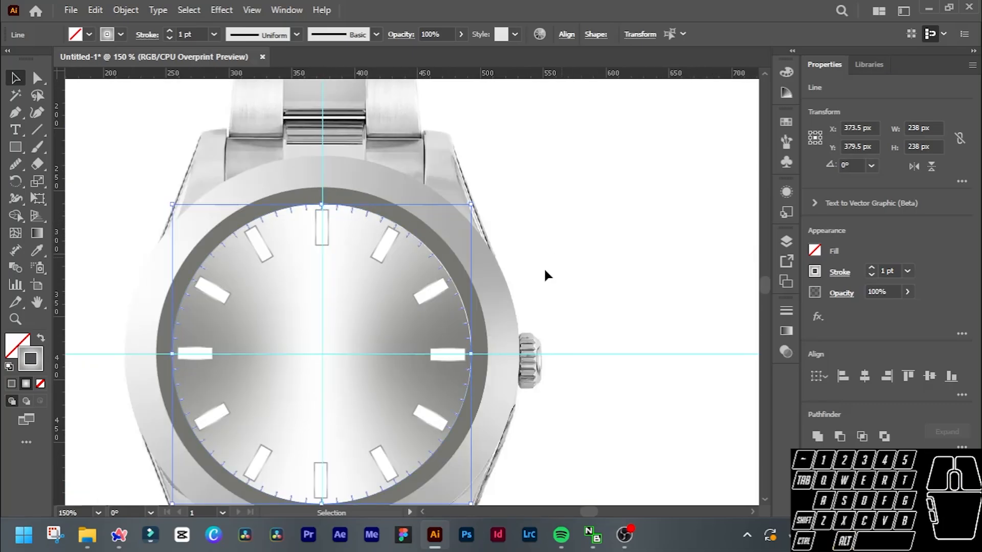
right_click(445, 286)
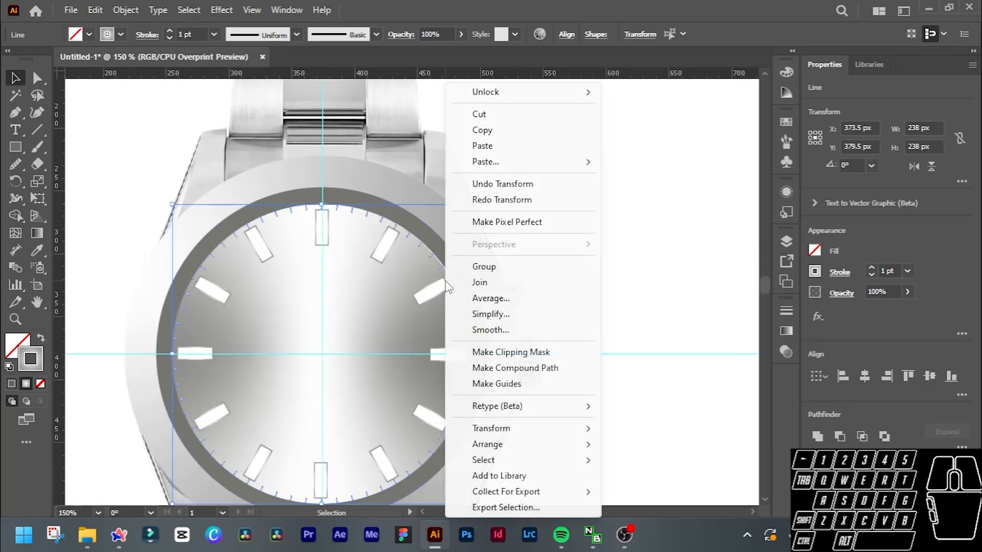
click(485, 266)
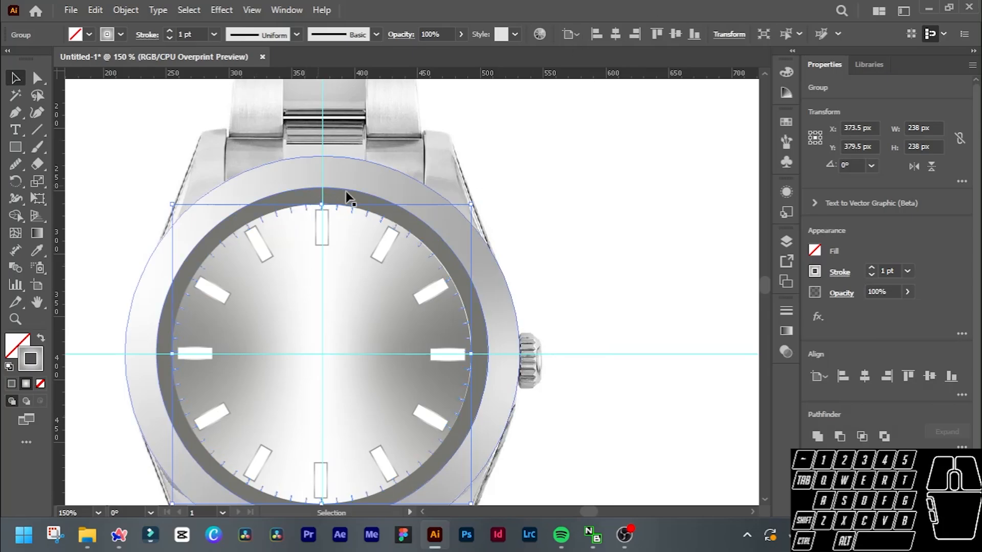
Inside the tick group, delete every minute tick that lines up with an hour marker, and leave isolation mode.
scroll(317, 219, up, 2)
scroll(301, 218, up, 2)
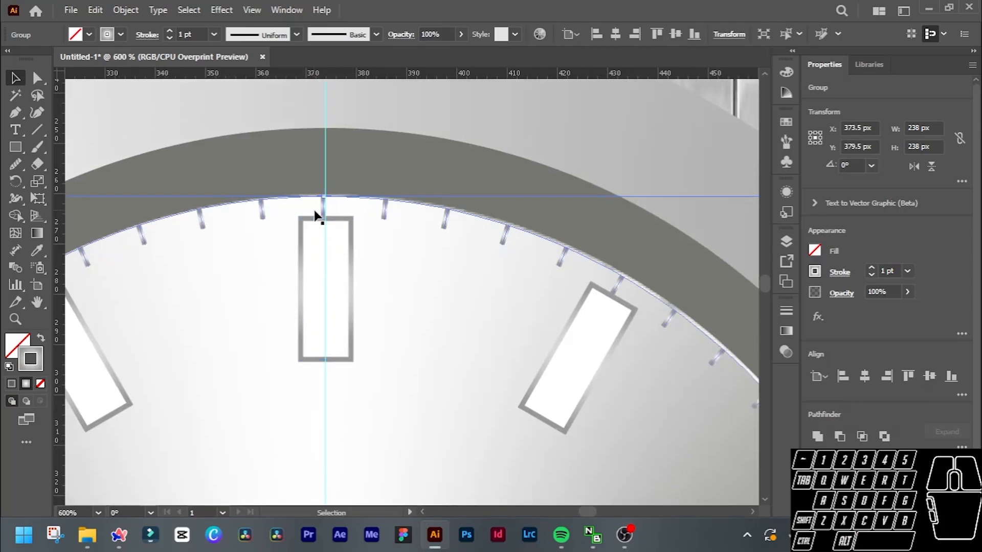
double_click(323, 208)
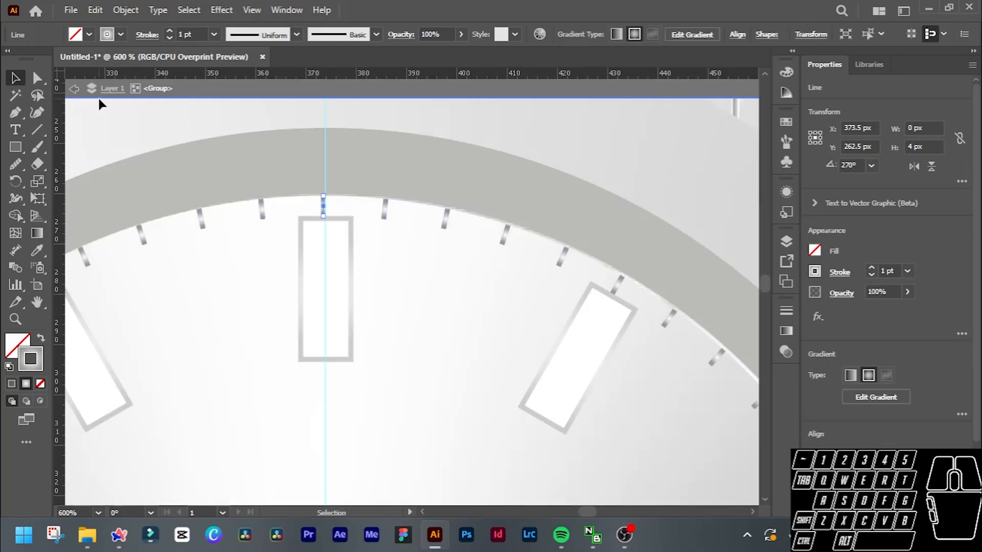
key(Delete)
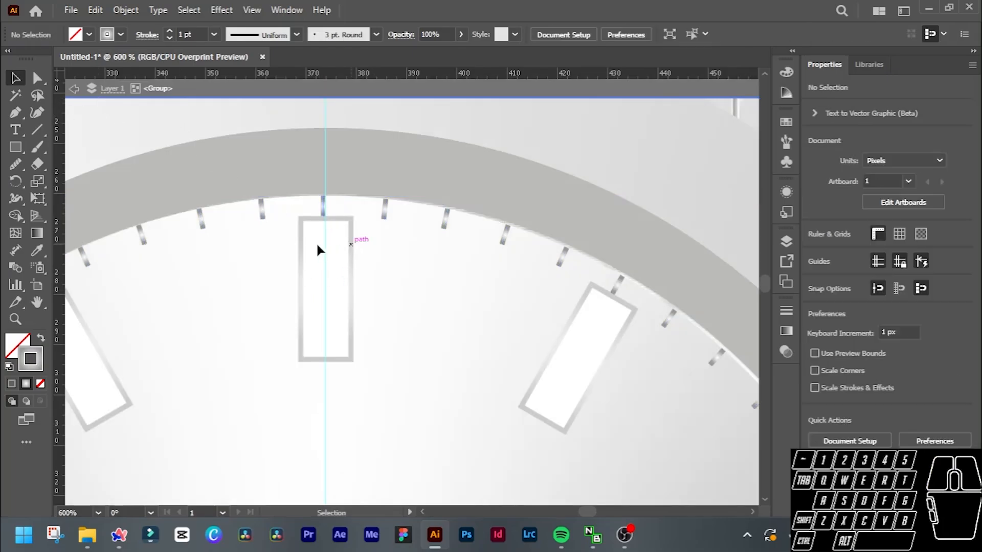
scroll(317, 242, left, 5)
click(198, 284)
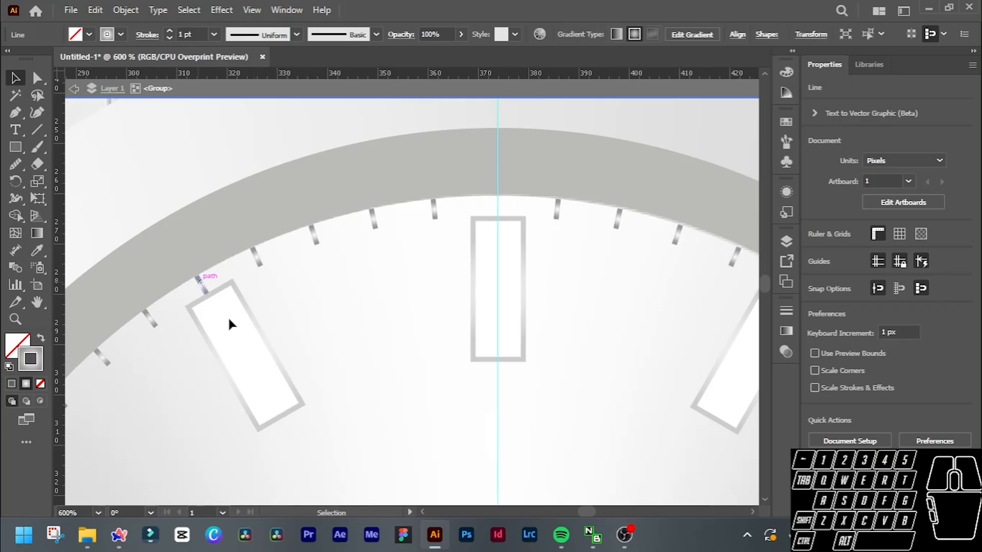
key(Delete)
scroll(231, 319, down, 4)
click(209, 285)
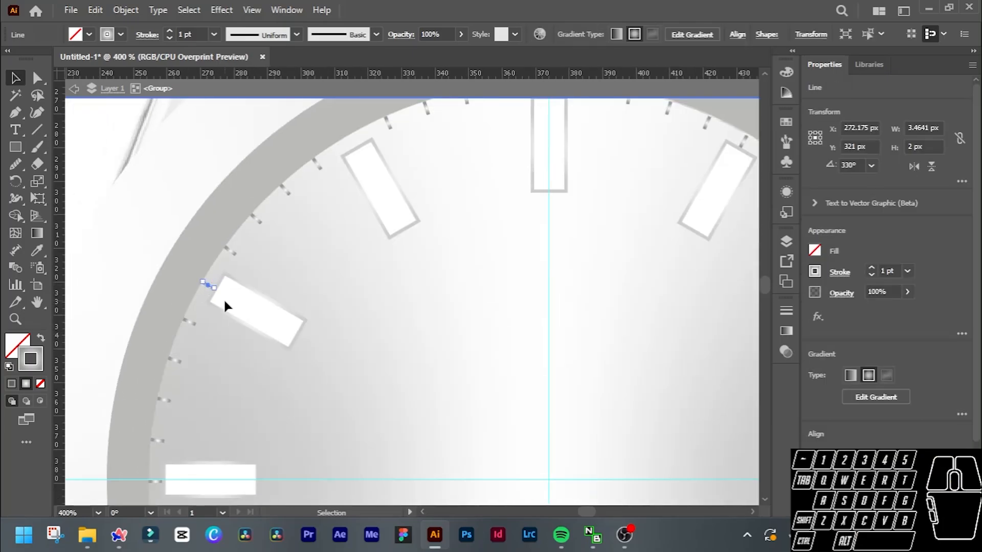
key(Delete)
scroll(225, 302, down, 5)
click(158, 290)
key(Delete)
scroll(228, 313, down, 5)
click(208, 299)
key(Delete)
scroll(611, 456, right, 5)
click(535, 405)
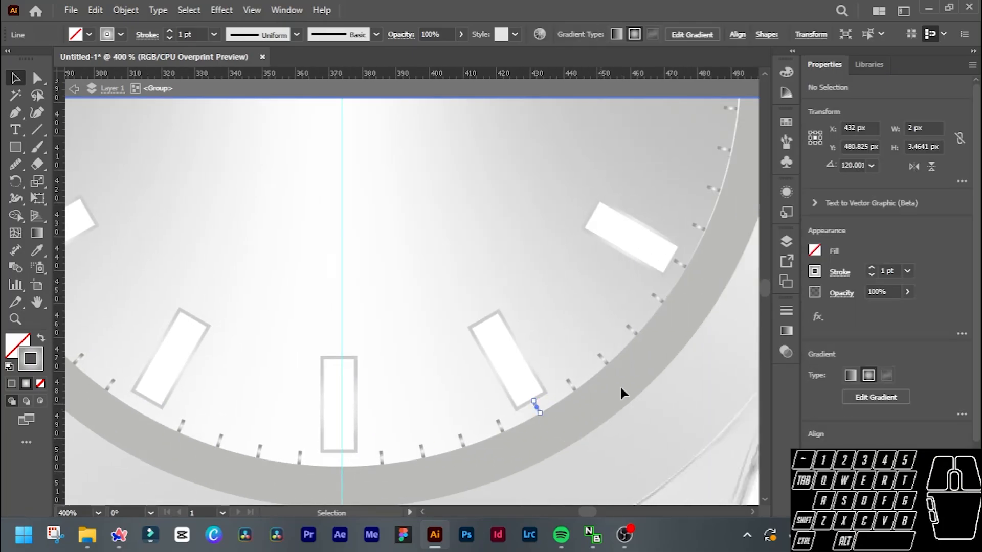
key(Delete)
scroll(616, 348, up, 5)
click(612, 257)
key(Delete)
click(559, 216)
key(Delete)
scroll(294, 226, up, 5)
scroll(305, 225, left, 3)
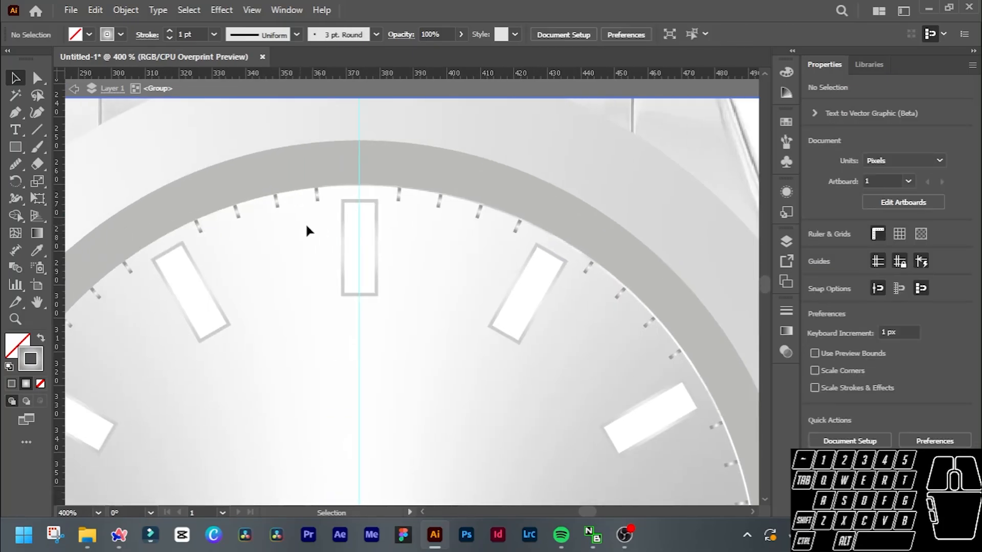
scroll(351, 229, down, 3)
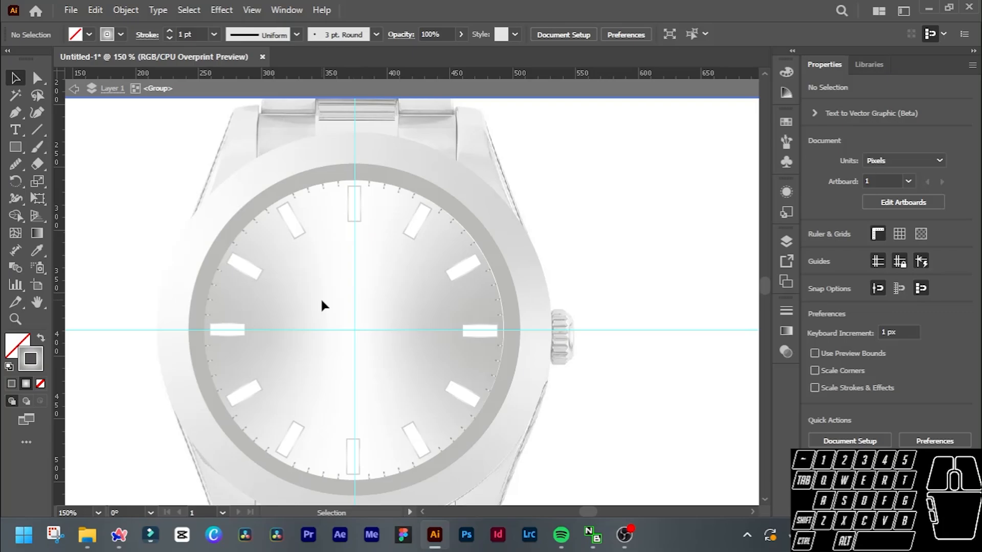
double_click(304, 213)
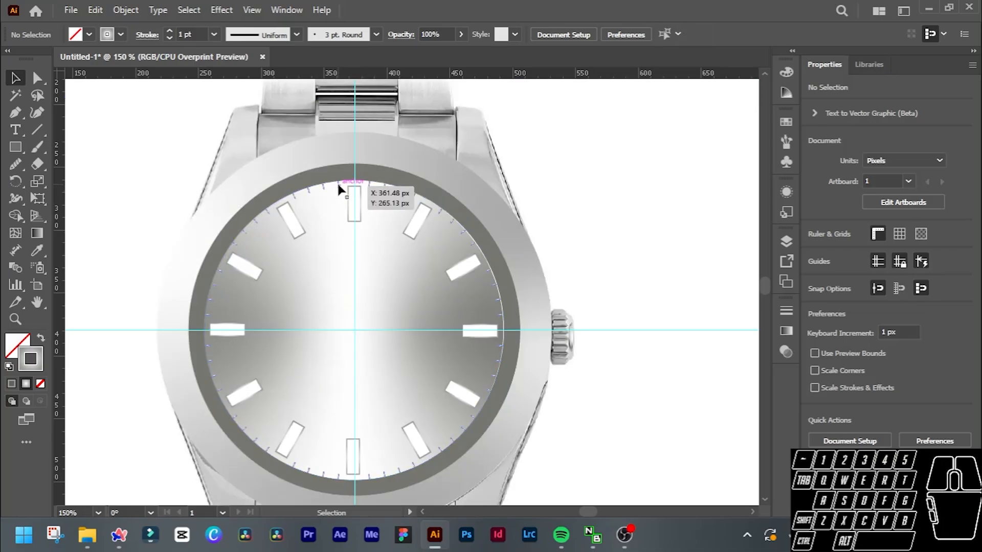
Change the stroke colour of the minute tick group to the solid dark grey #191919.
click(338, 185)
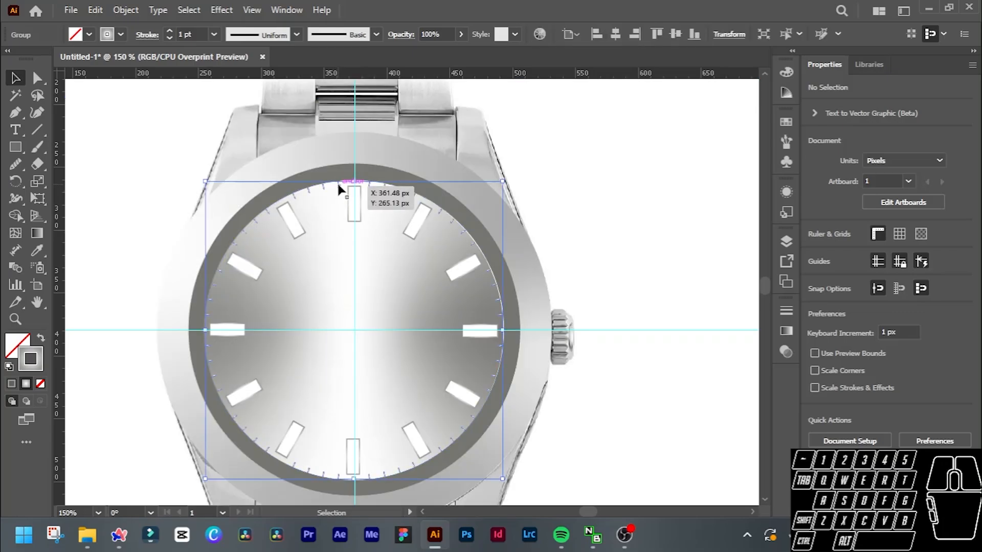
double_click(31, 364)
drag(613, 280, 731, 152)
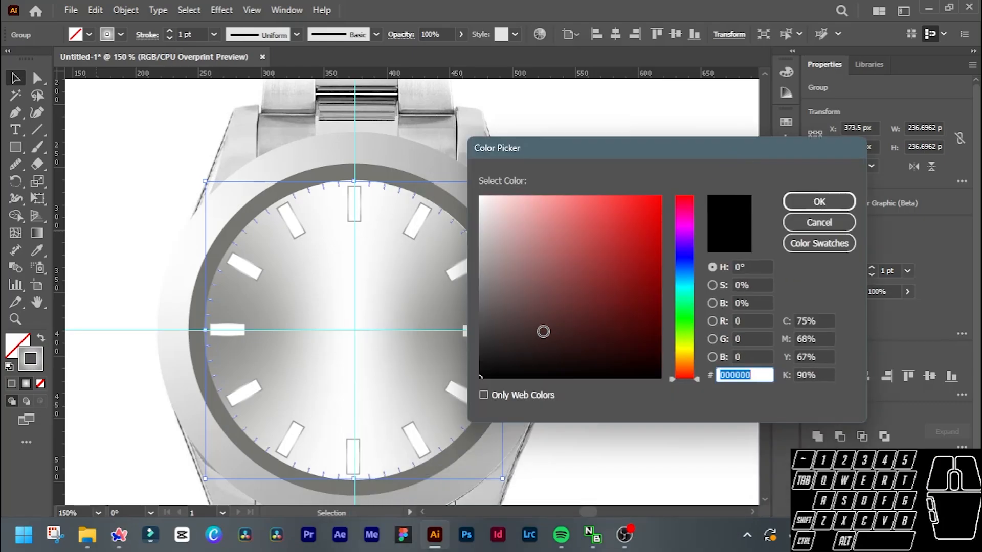
drag(541, 331, 465, 367)
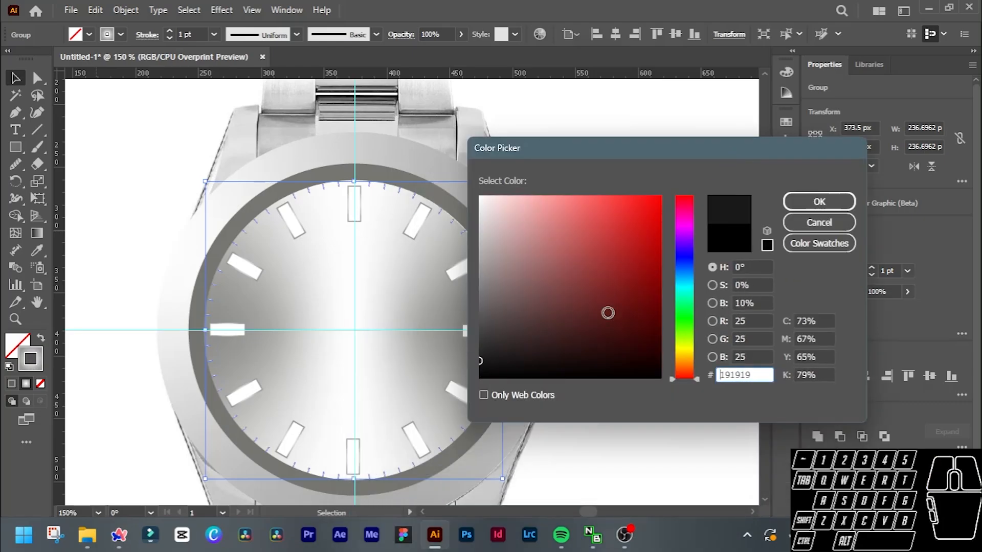
click(818, 202)
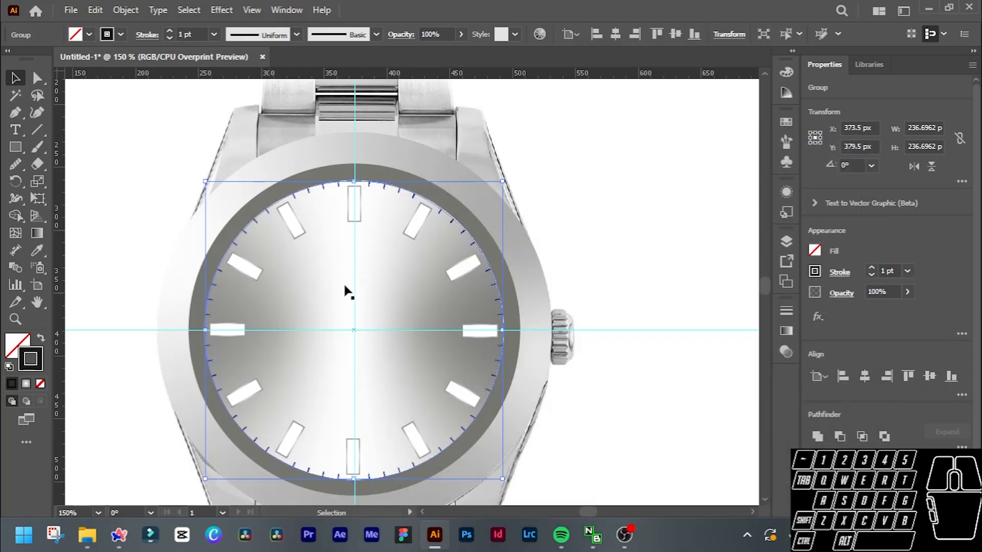
Deselect the minute tick group and compare the traced dial with the reference watch photo beside it.
click(591, 247)
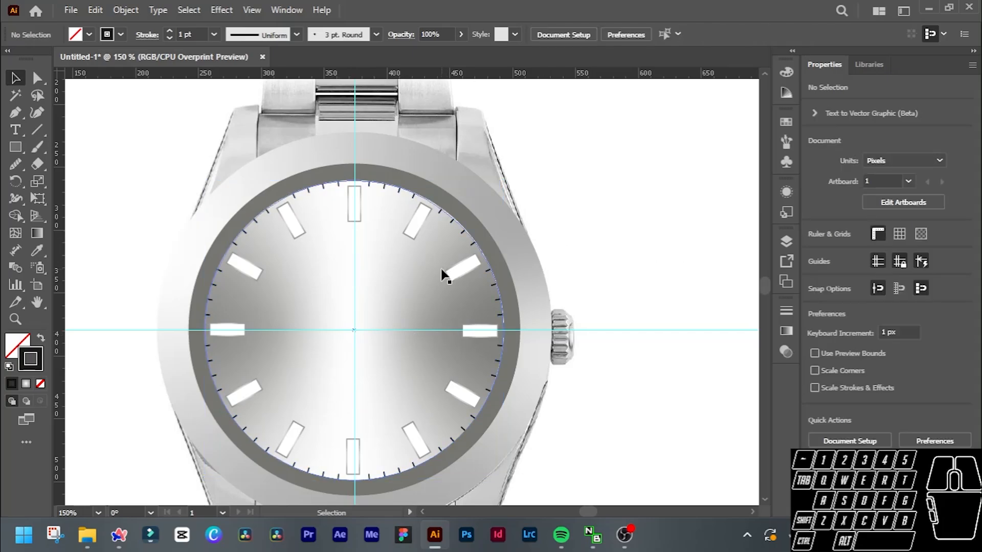
scroll(335, 346, up, 3)
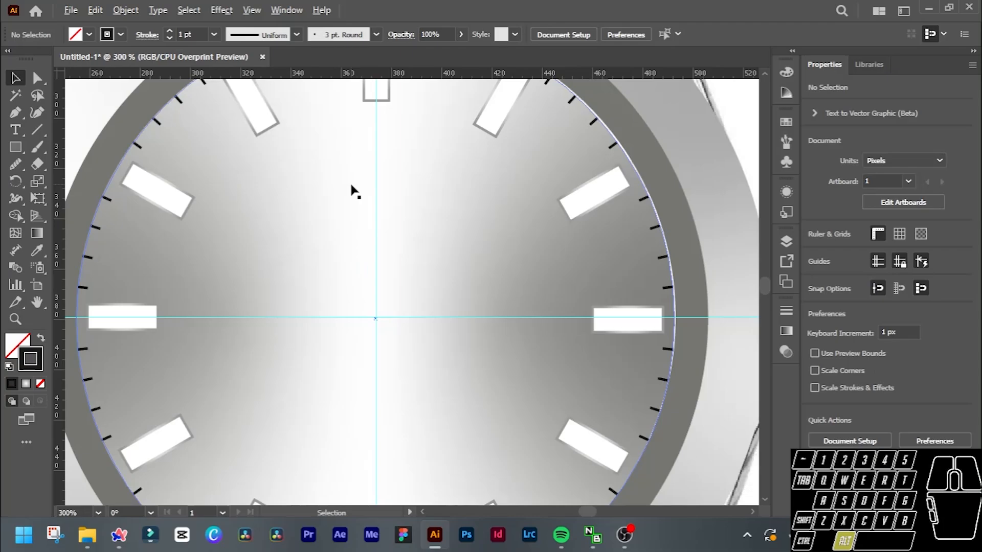
scroll(210, 189, down, 3)
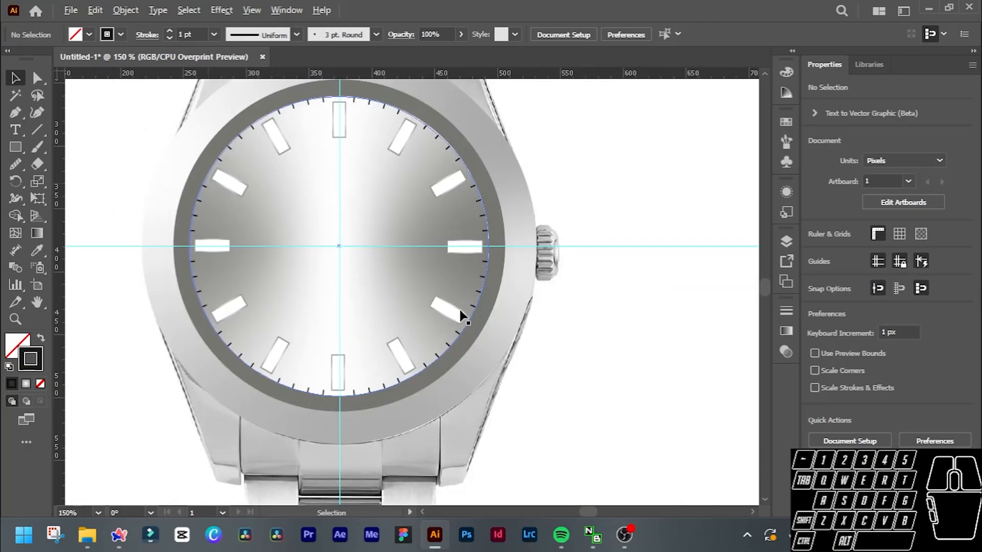
scroll(545, 289, down, 1)
scroll(562, 292, right, 8)
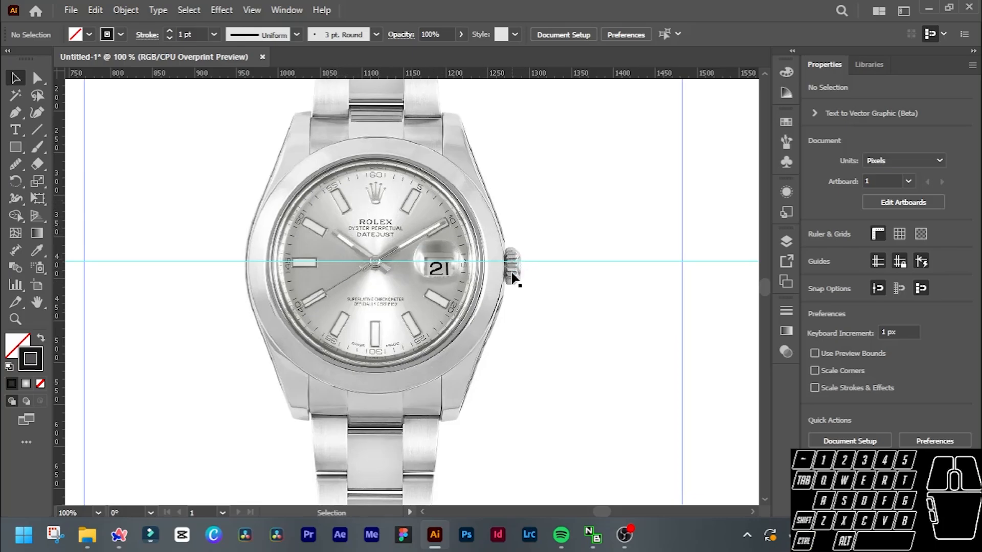
scroll(476, 219, up, 3)
scroll(379, 145, down, 2)
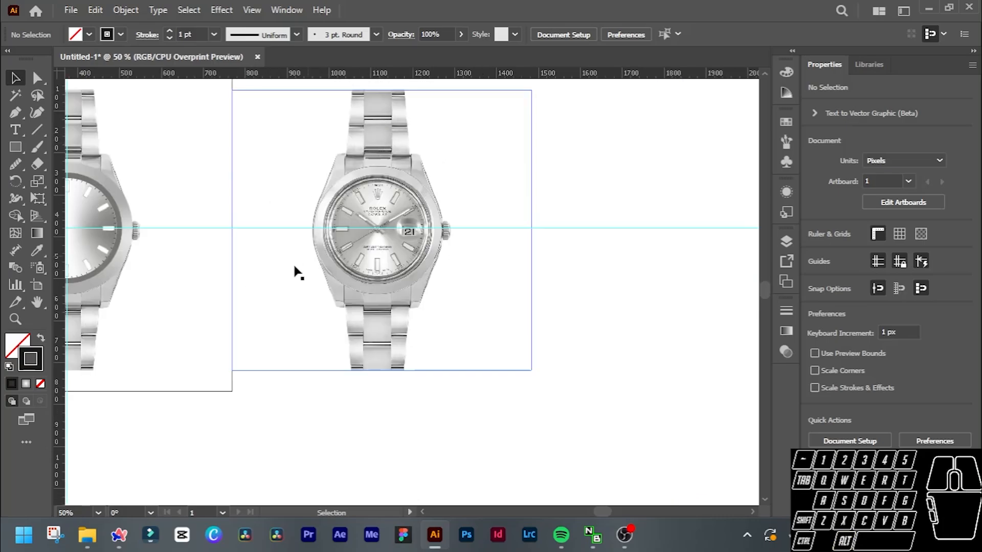
scroll(219, 247, up, 2)
scroll(219, 246, up, 3)
scroll(422, 279, left, 1)
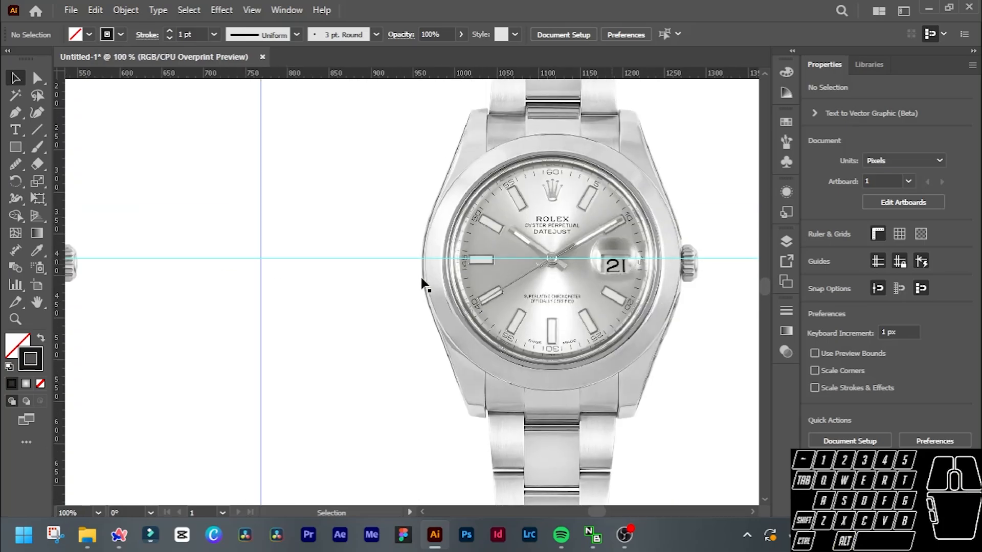
scroll(285, 281, left, 3)
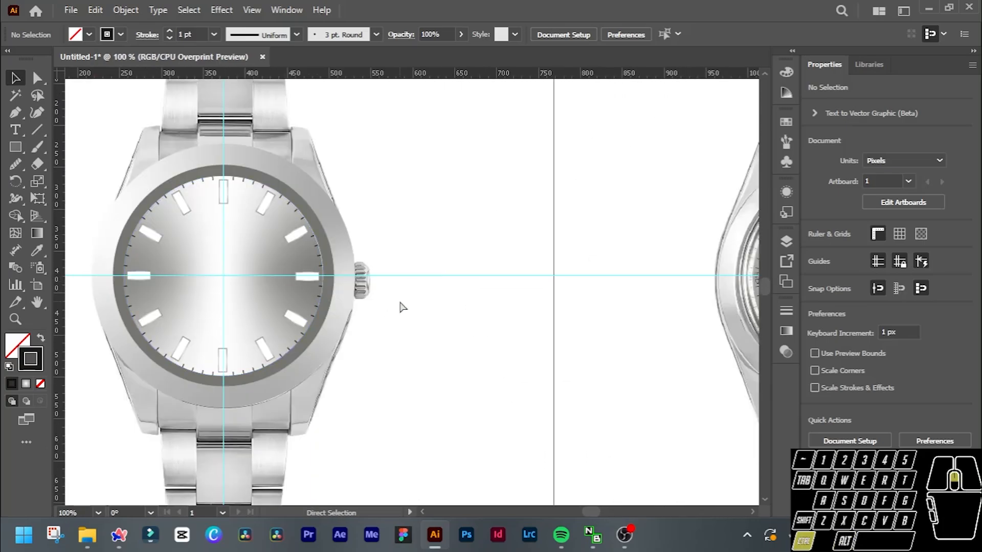
scroll(401, 302, left, 3)
scroll(389, 297, up, 1)
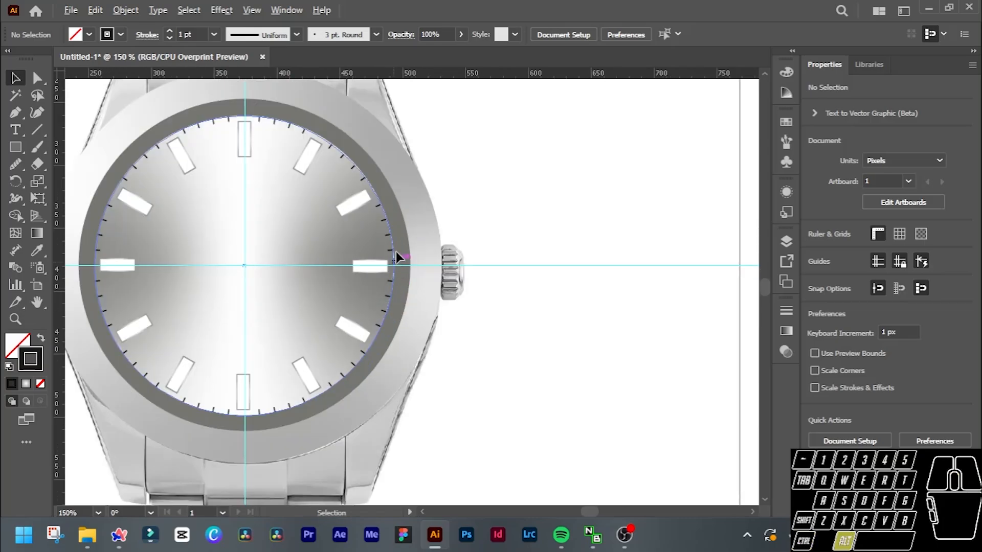
scroll(245, 271, up, 1)
scroll(245, 271, left, 3)
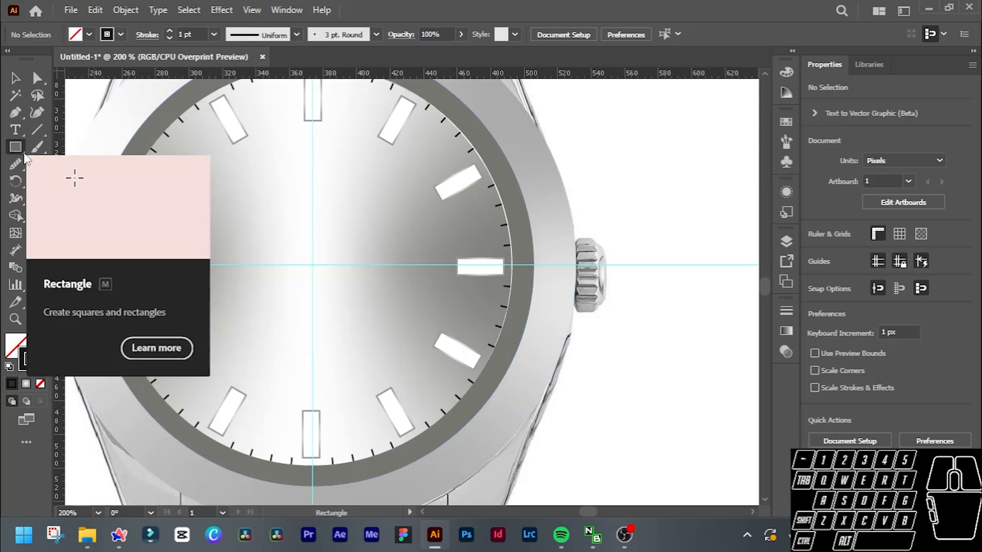
Draw a narrow vertical rectangle about 5 by 72 px on the dial's vertical guide, extending slightly below the dial centre, as the base of a watch hand.
click(14, 147)
scroll(307, 190, up, 2)
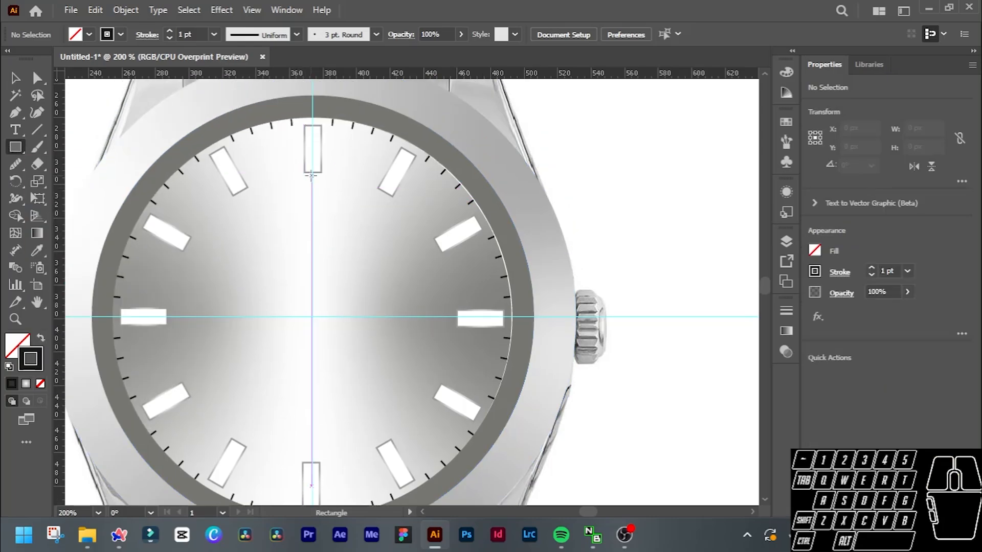
scroll(317, 181, right, 10)
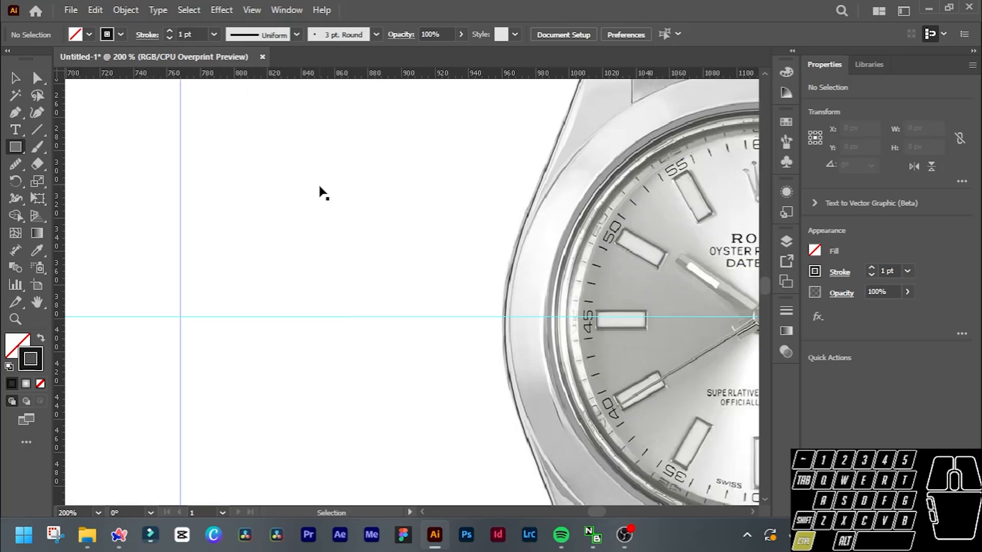
scroll(323, 194, right, 4)
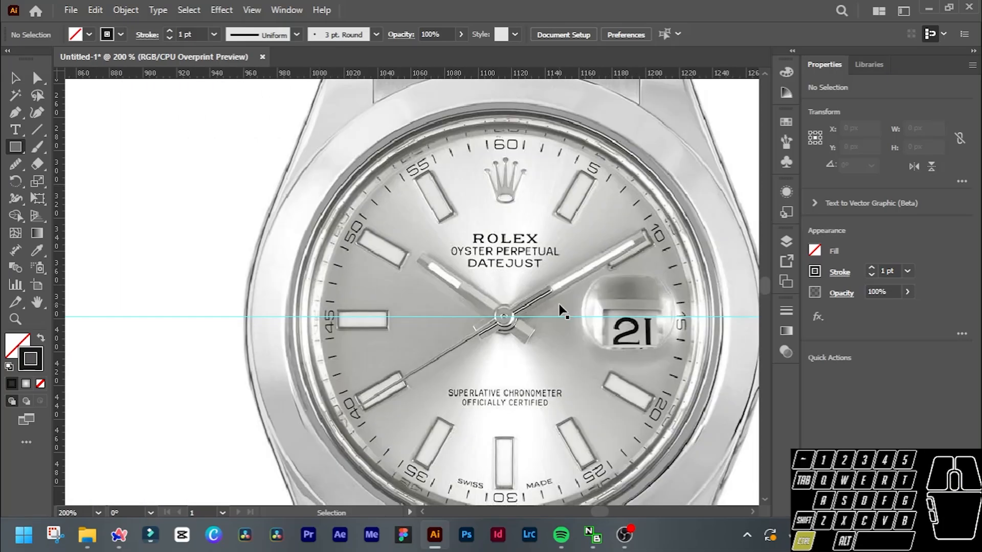
scroll(265, 309, left, 8)
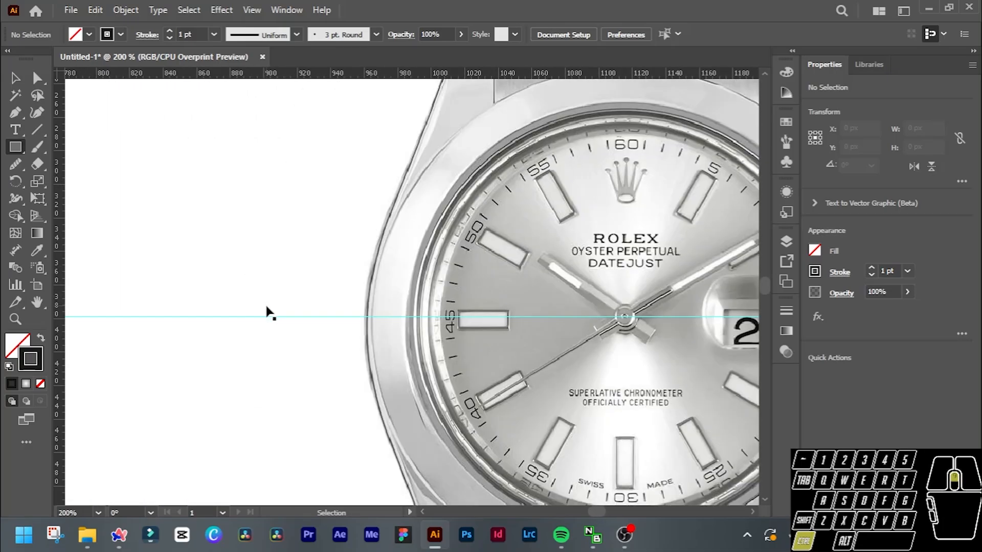
scroll(266, 306, left, 7)
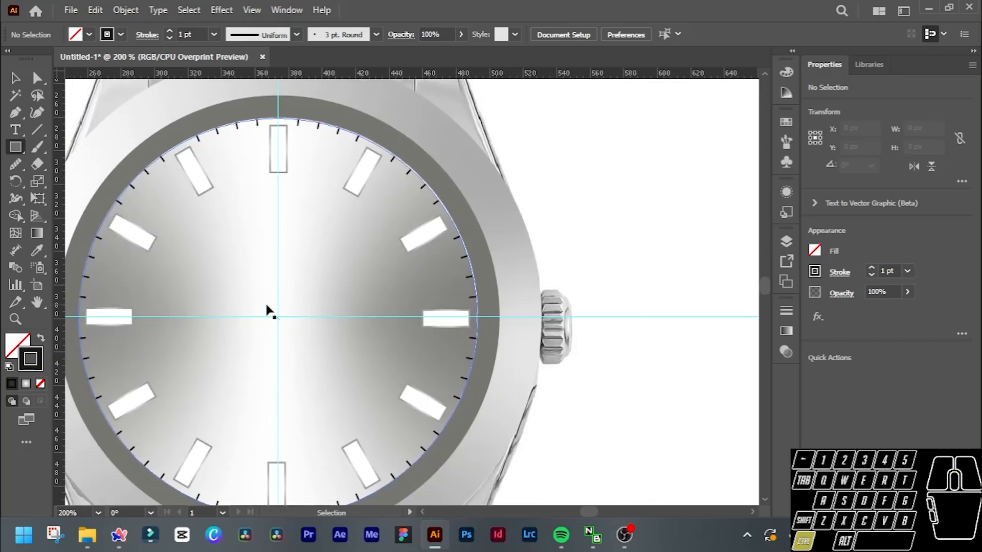
scroll(268, 307, left, 1)
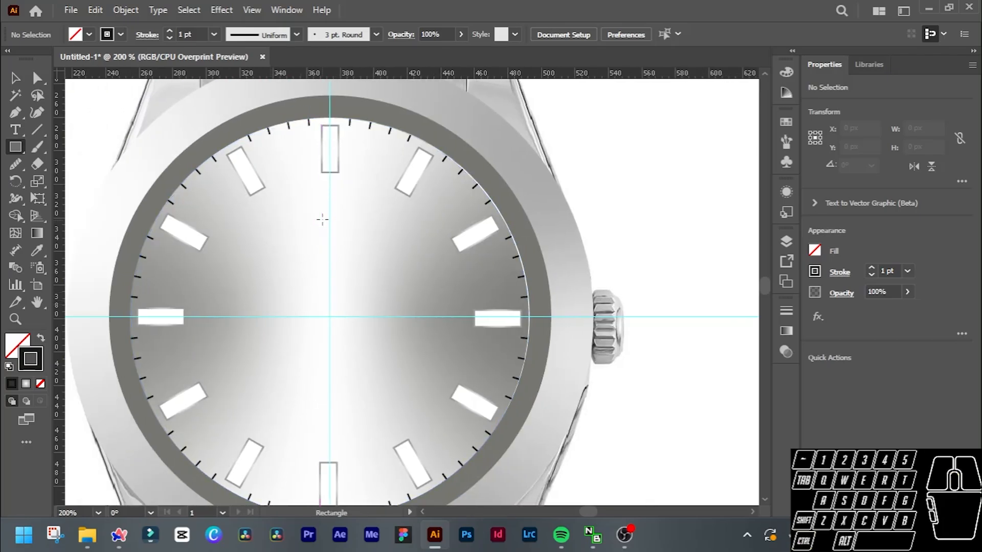
scroll(322, 219, up, 2)
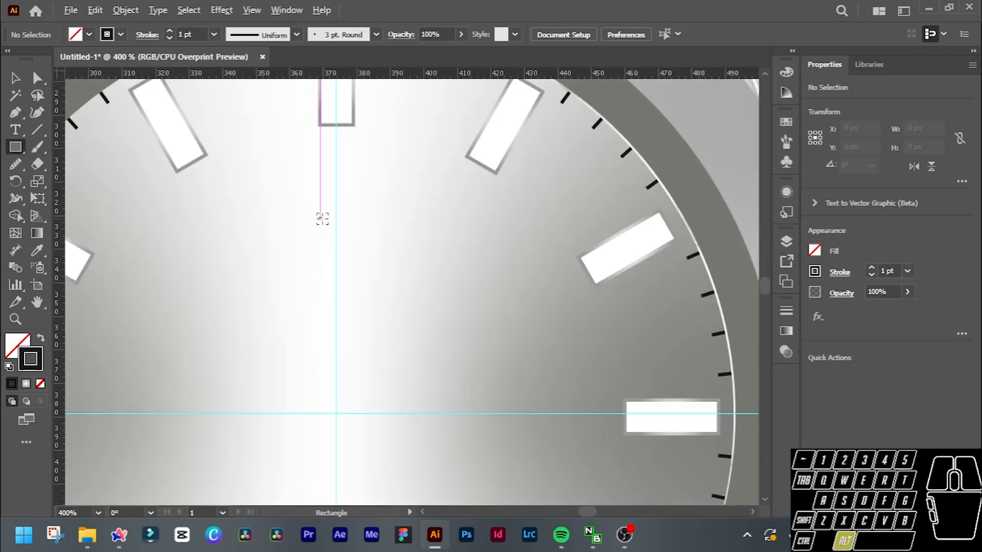
mouse_move(329, 218)
mouse_down()
mouse_move(343, 221)
mouse_move(350, 319)
mouse_move(342, 474)
mouse_move(345, 459)
mouse_up()
key(v)
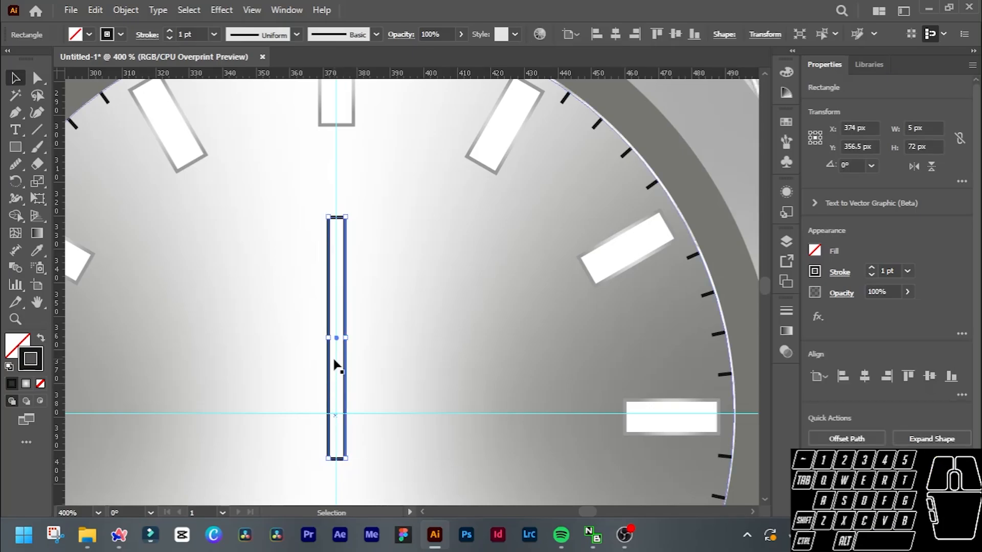
Compare the new hand rectangle's proportions with the hands in the reference watch photo.
alt+scroll(336, 365, up, 2)
alt+scroll(336, 365, down, 2)
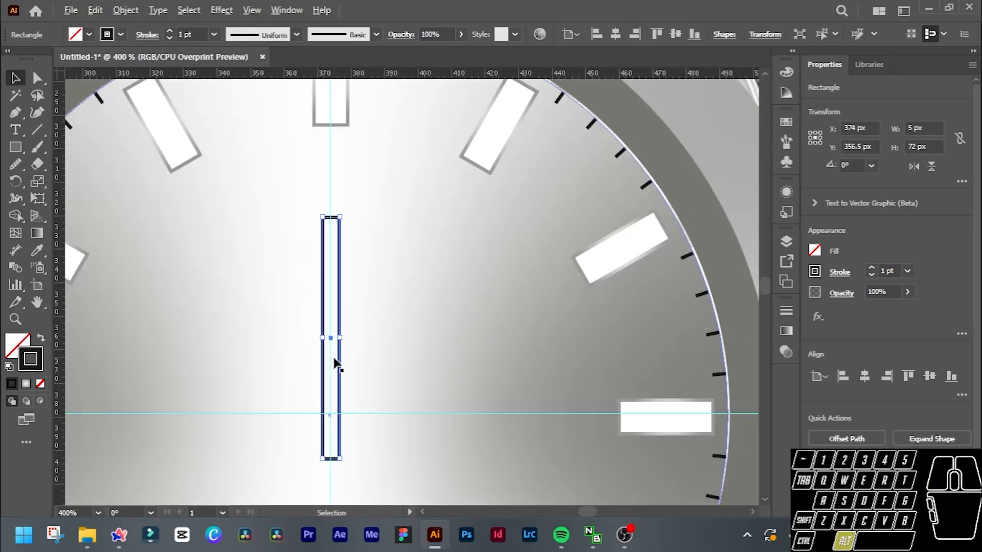
scroll(336, 366, left, 2)
scroll(351, 366, left, 2)
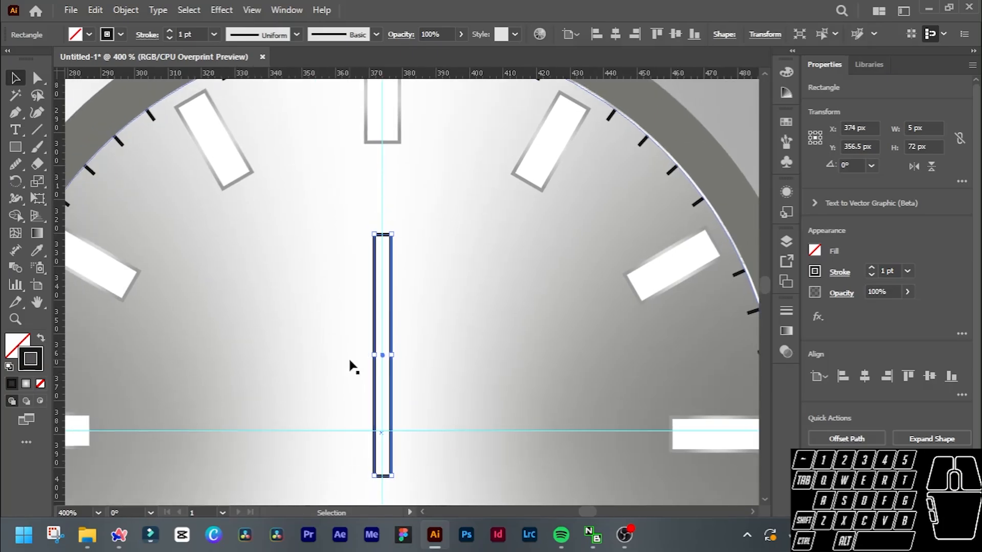
scroll(353, 366, down, 1)
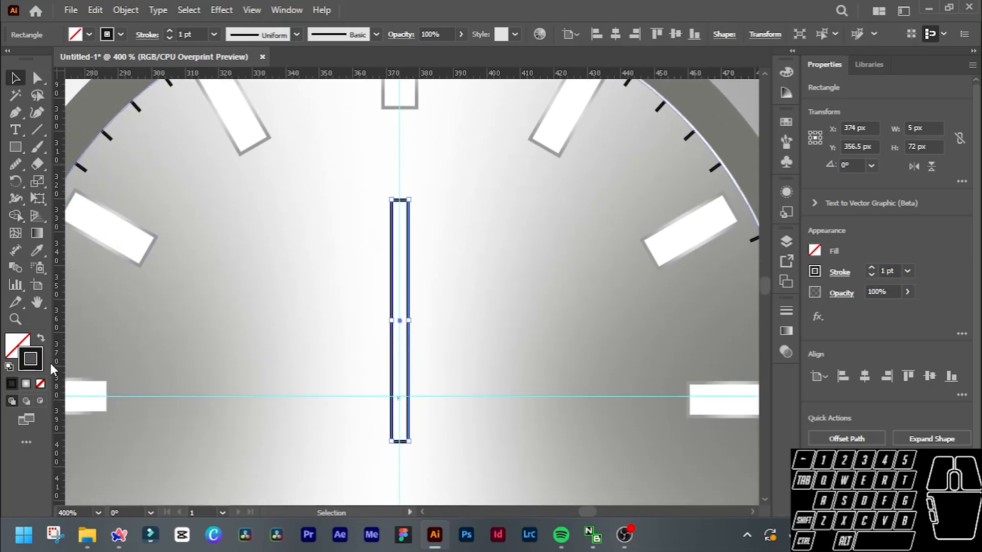
alt+scroll(327, 324, down, 3)
scroll(476, 328, right, 2)
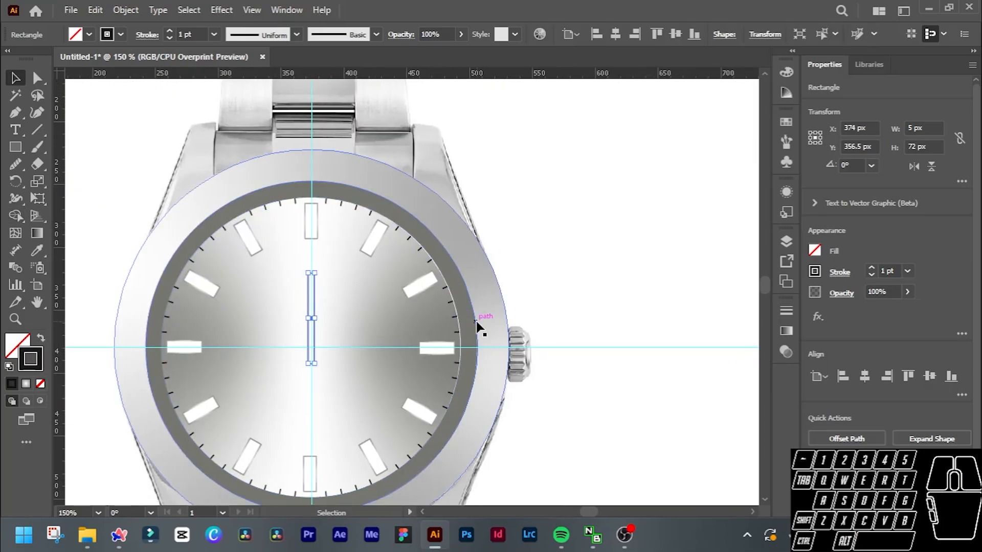
alt+scroll(588, 320, down, 3)
scroll(588, 319, right, 2)
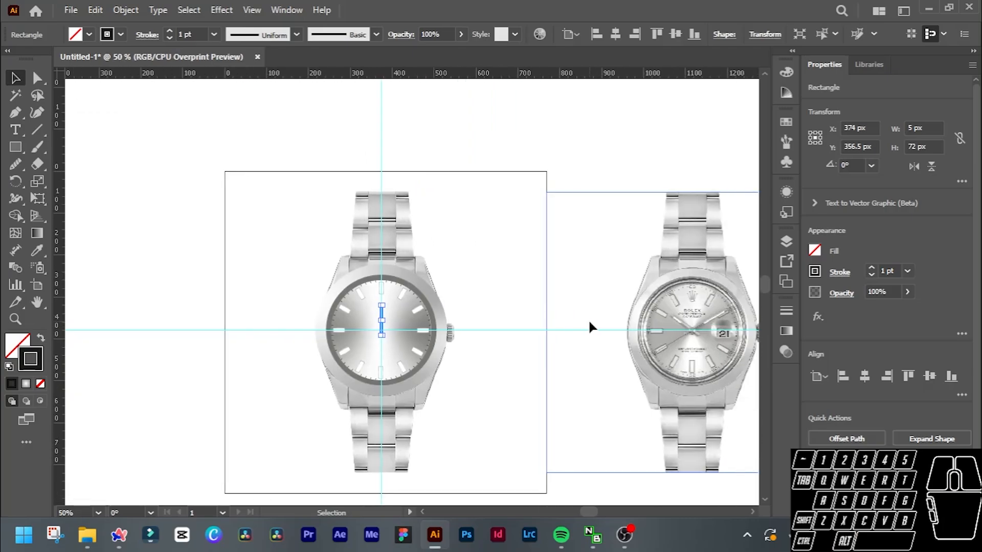
alt+scroll(674, 326, up, 2)
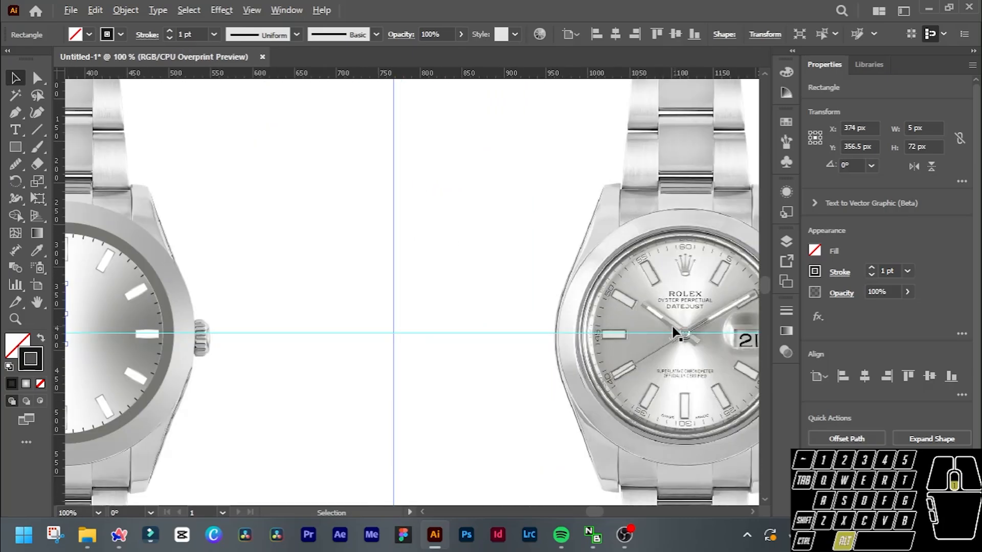
alt+scroll(679, 328, down, 1)
alt+scroll(352, 322, down, 1)
Widen the hand rectangle symmetrically about its centre to about 9 px, keeping it on the vertical guide.
alt+scroll(340, 324, up, 4)
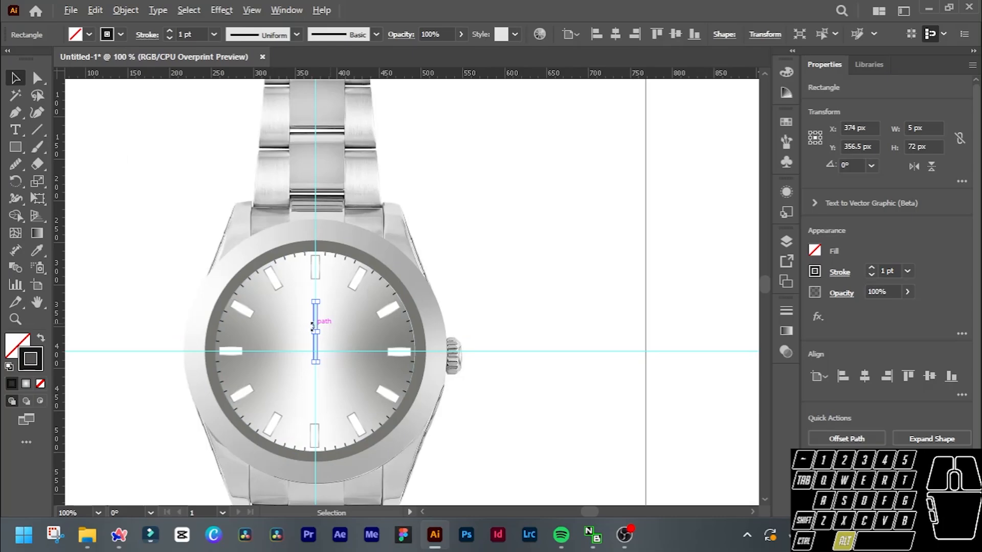
scroll(316, 333, up, 1)
alt+scroll(315, 332, up, 1)
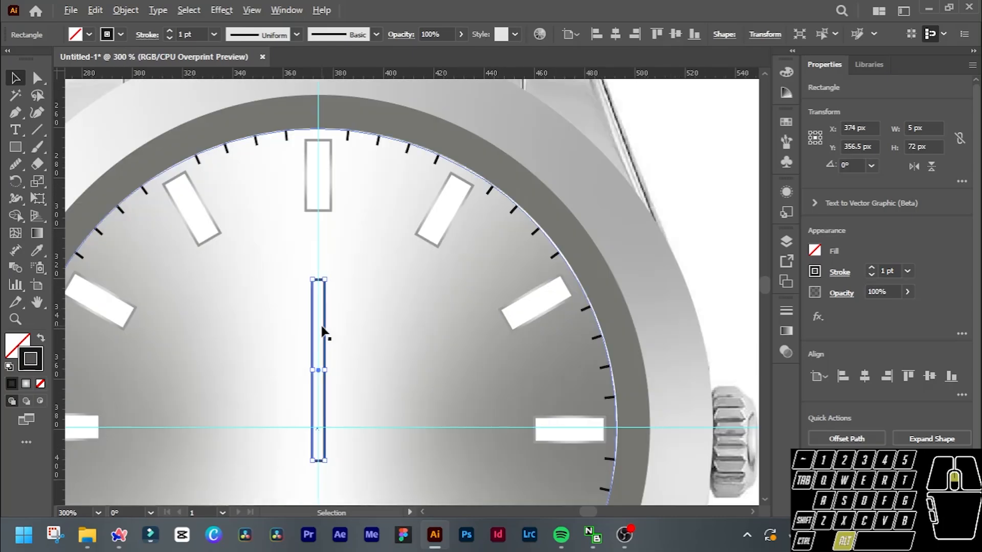
drag(322, 372, 333, 372)
scroll(335, 373, down, 1)
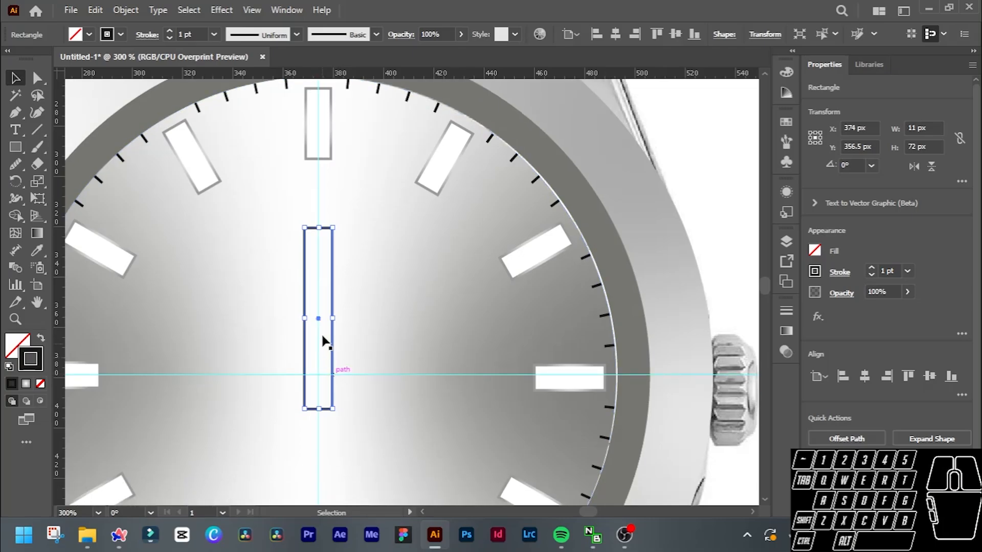
alt+scroll(324, 340, up, 2)
drag(342, 304, 336, 305)
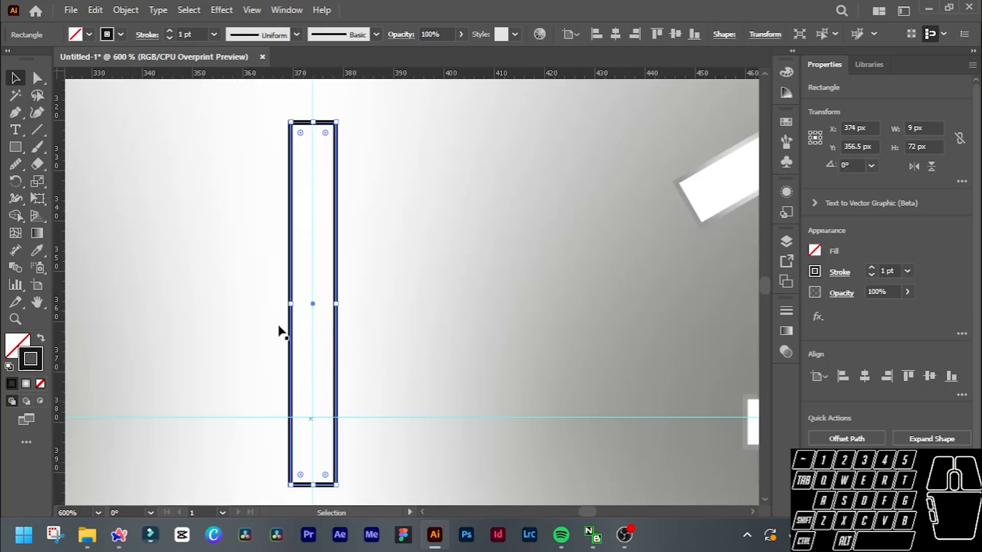
Fill the hand rectangle with a linear white-to-grey gradient.
double_click(38, 360)
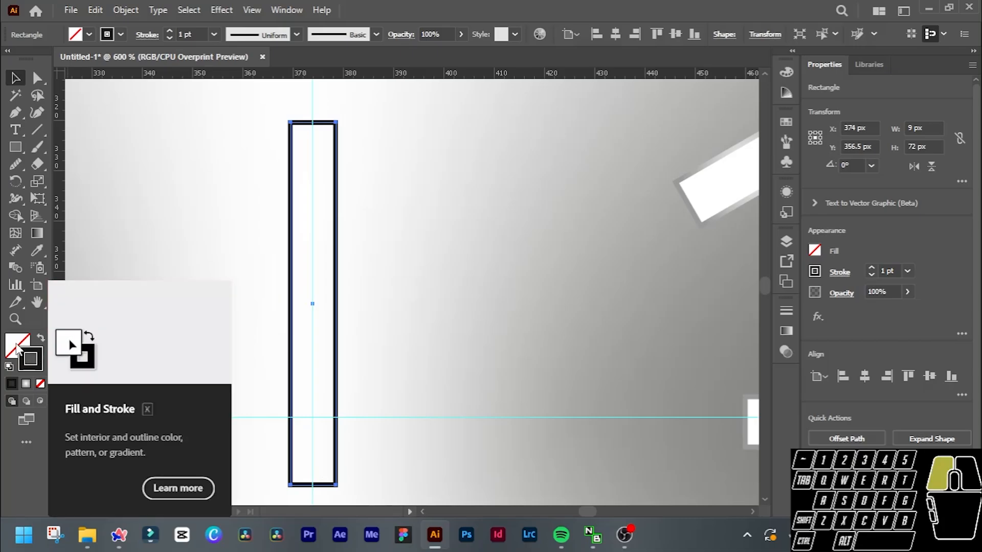
click(12, 401)
click(26, 384)
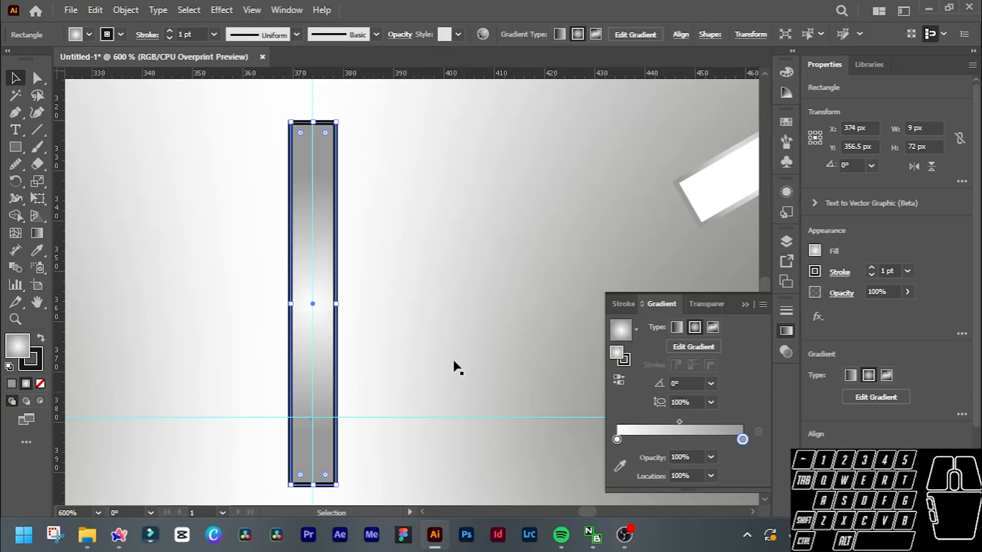
click(677, 327)
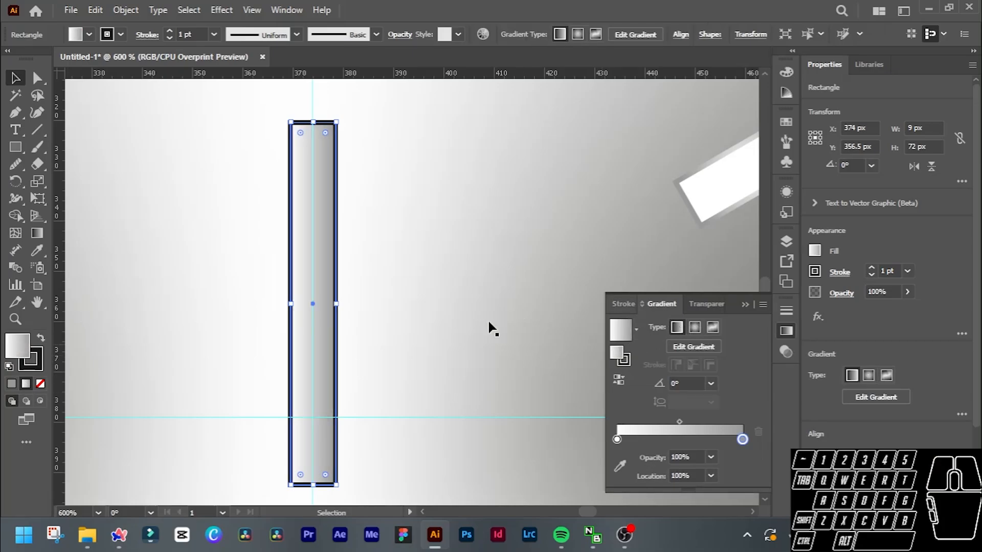
Draw an inner rectangle about 3 by 27 px in the upper half of the hand, remove its stroke and make its fill active.
click(20, 149)
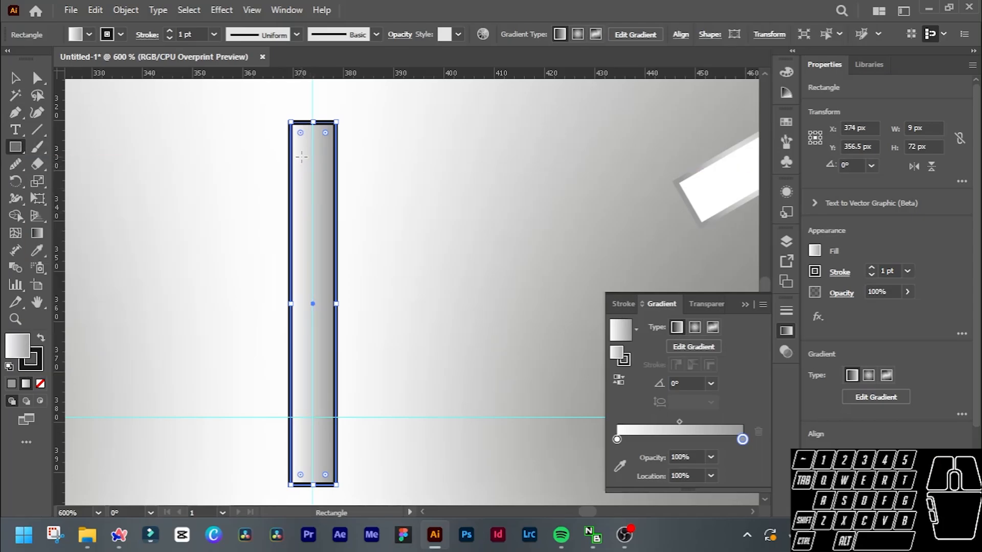
drag(307, 167, 321, 295)
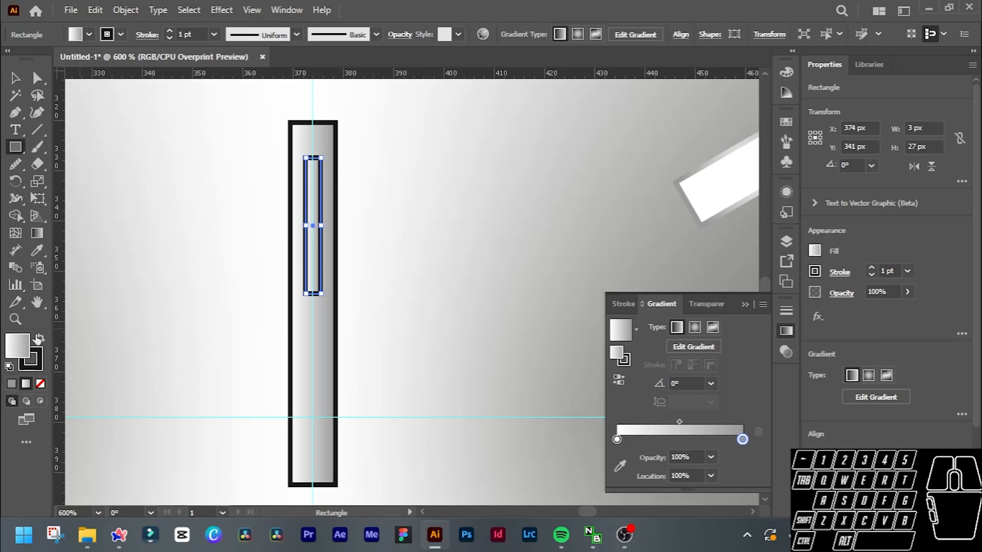
click(39, 362)
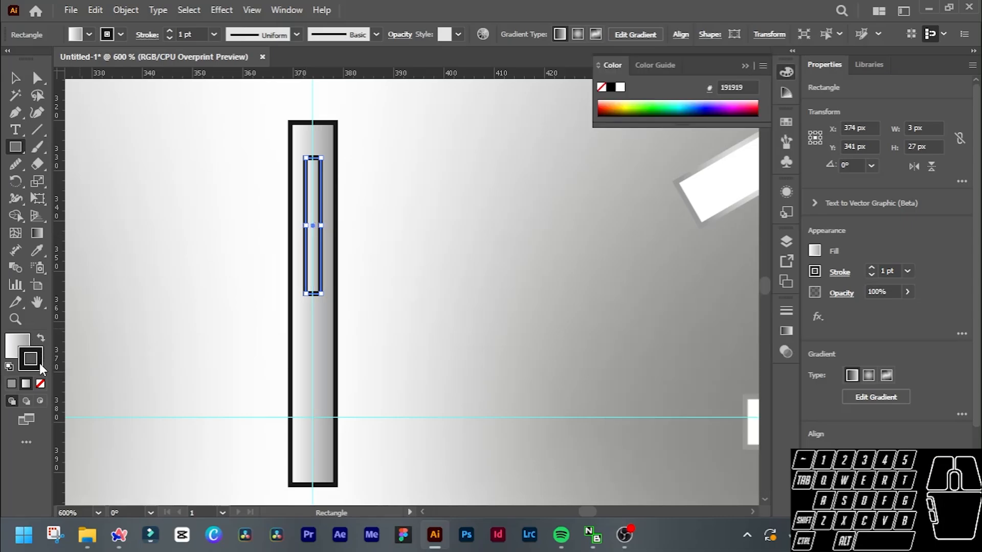
click(612, 88)
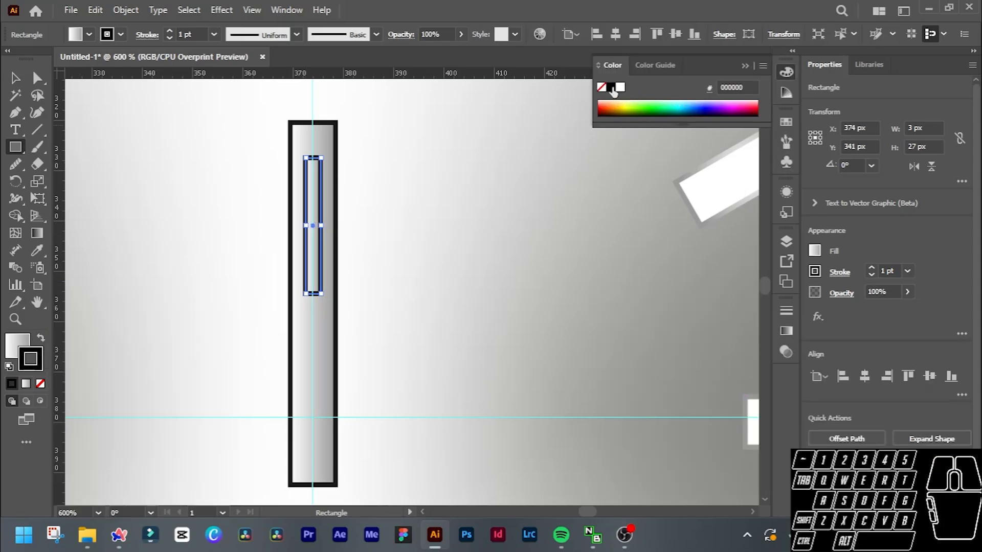
click(41, 384)
click(16, 342)
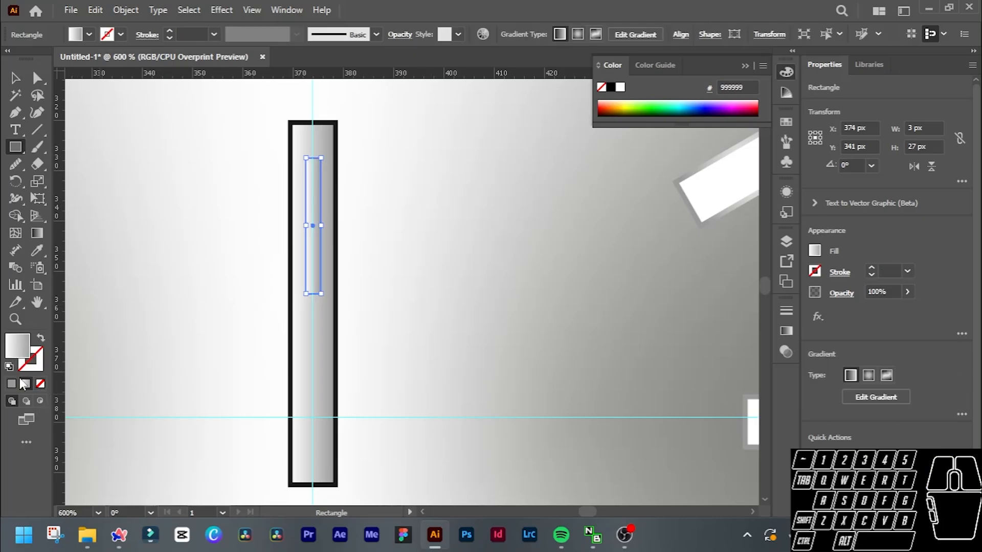
Give the hand's inner rectangle a solid white fill.
click(12, 384)
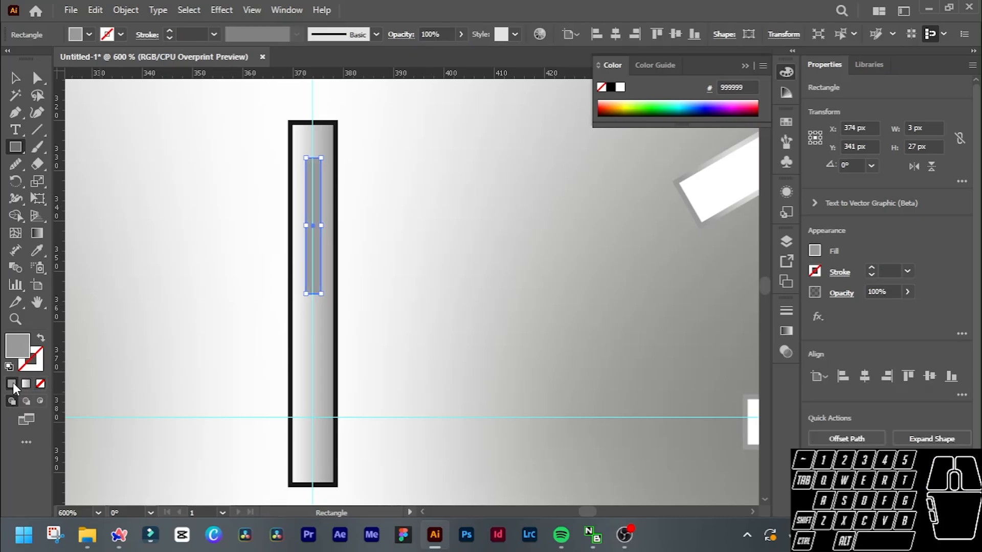
double_click(14, 351)
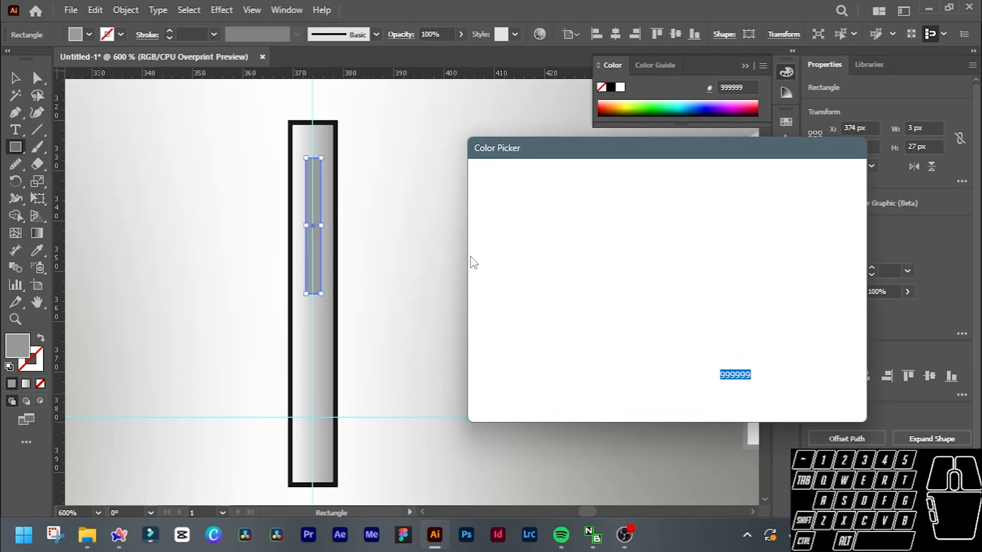
drag(507, 231, 478, 195)
key(Return)
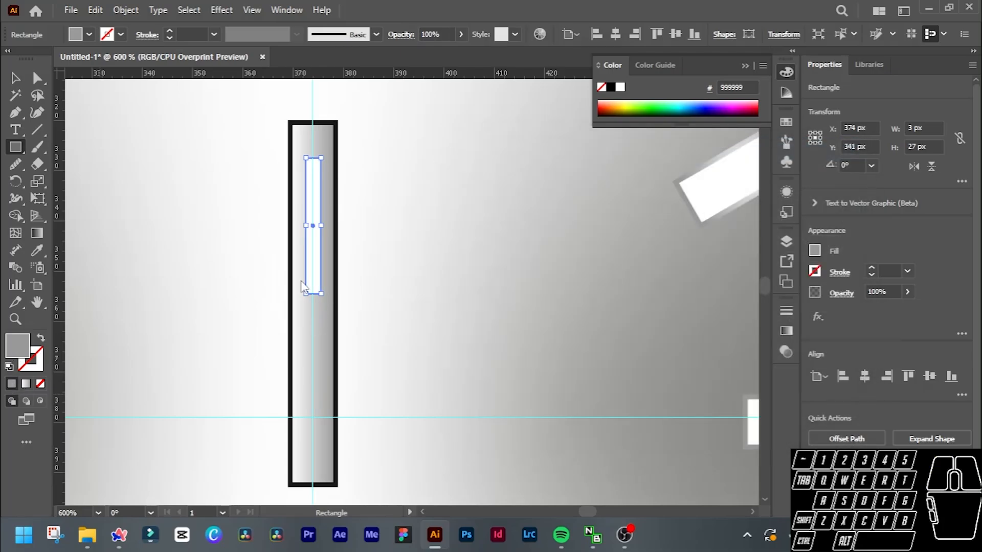
key(v)
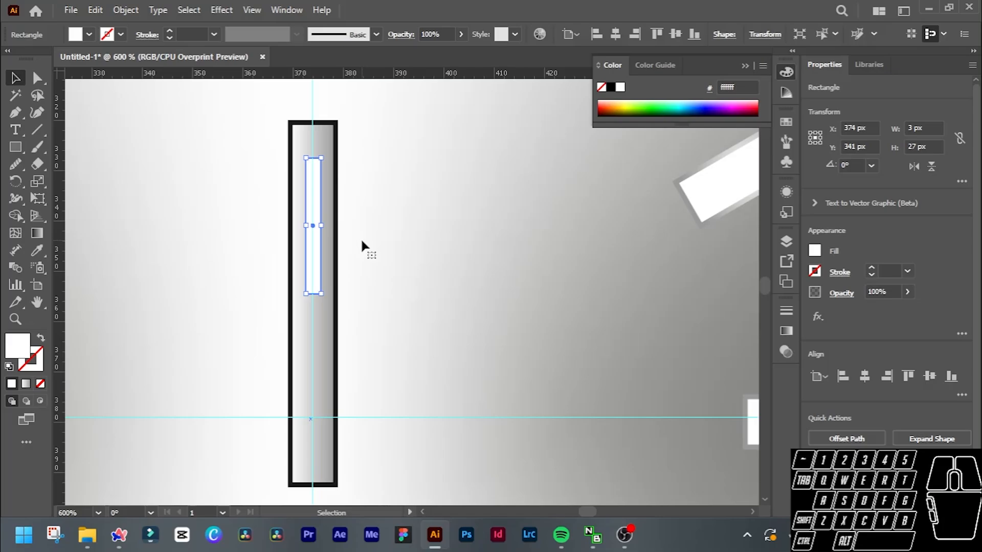
Group the white inner rectangle with the outer gradient rectangle of the hand.
click(361, 240)
click(314, 228)
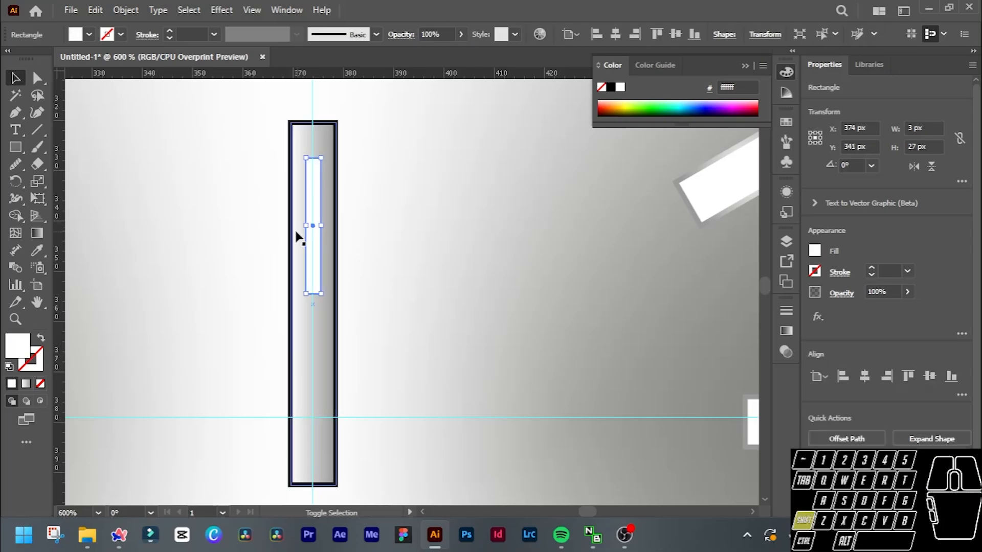
shift+click(295, 231)
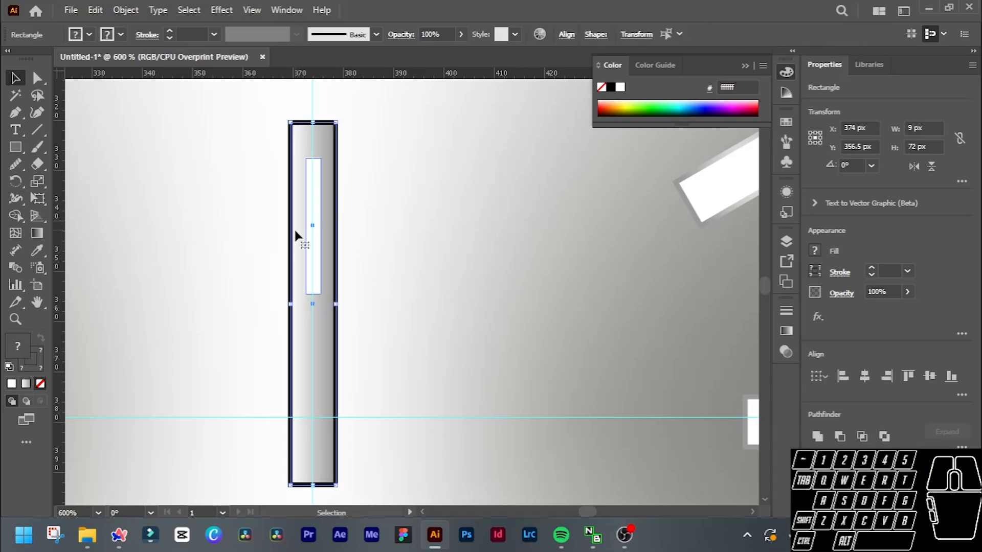
scroll(297, 234, down, 1)
right_click(297, 234)
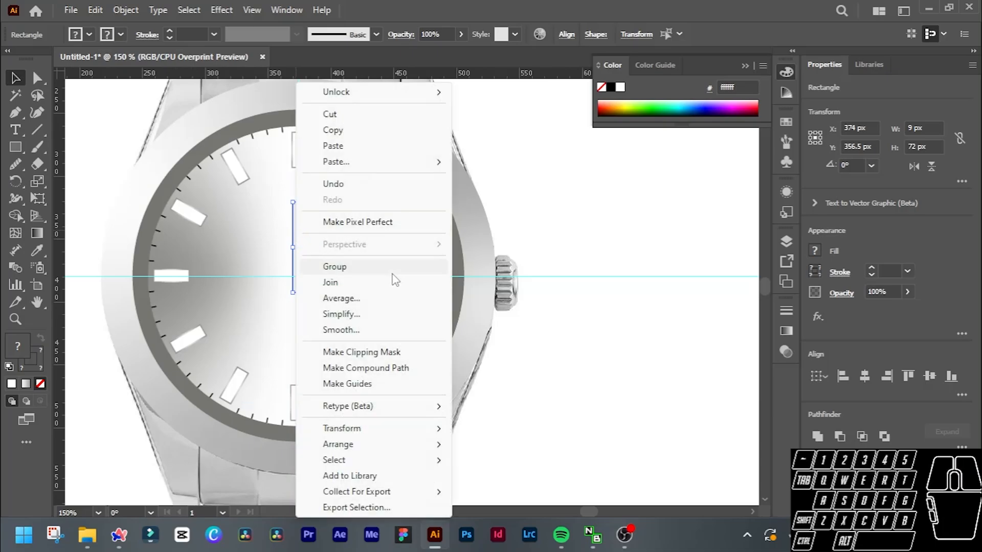
click(358, 266)
Try rotating the hand group by 60° about the intersection of the guides at the dial centre.
scroll(296, 251, up, 3)
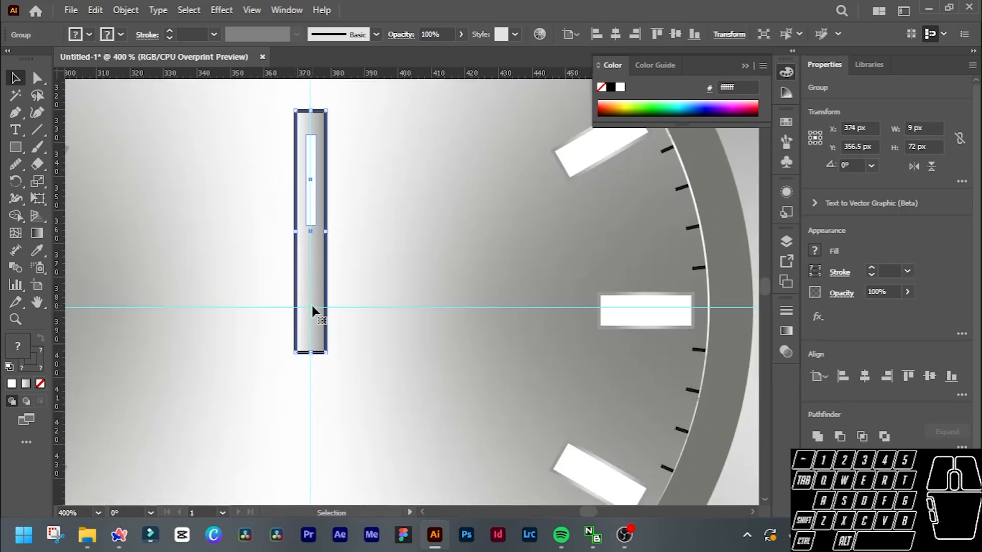
click(16, 181)
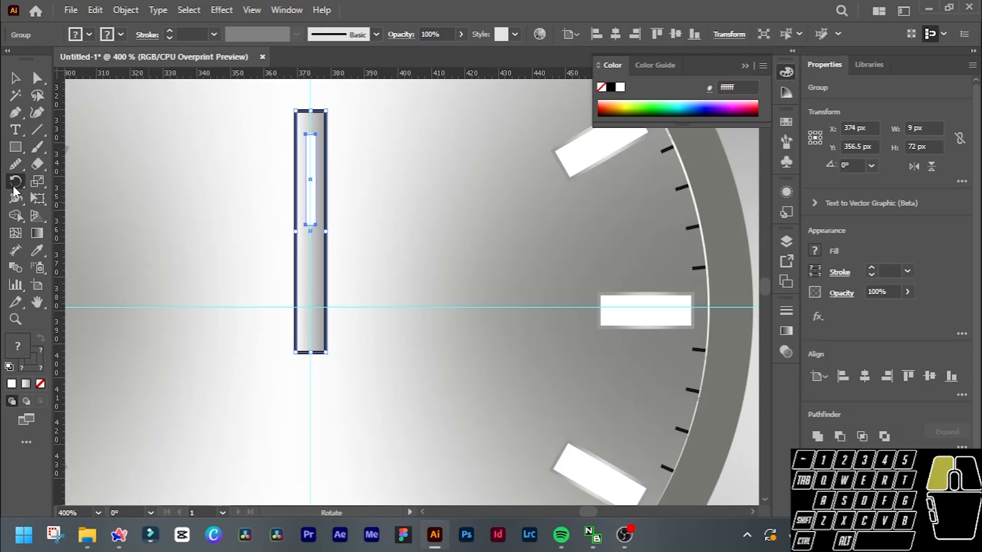
key(alt)
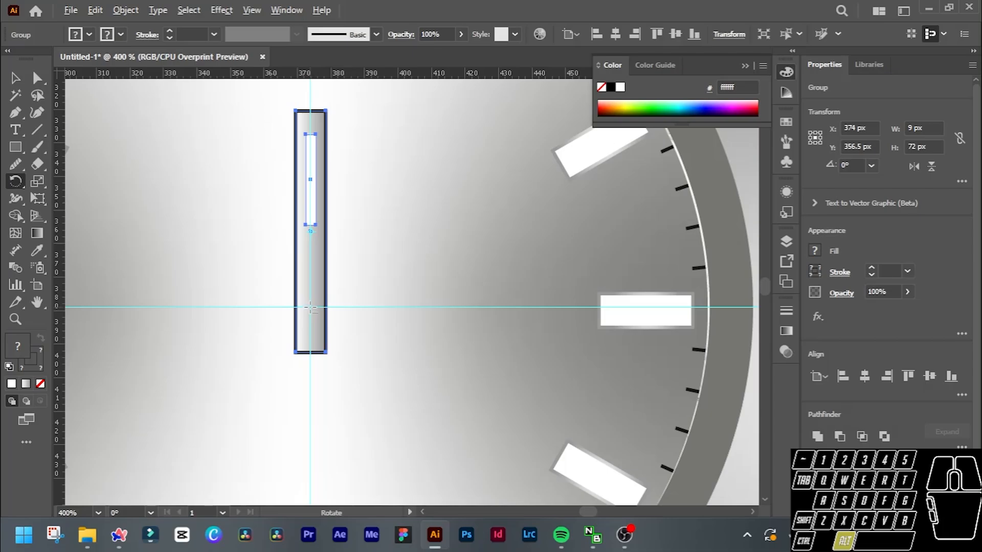
alt+click(309, 306)
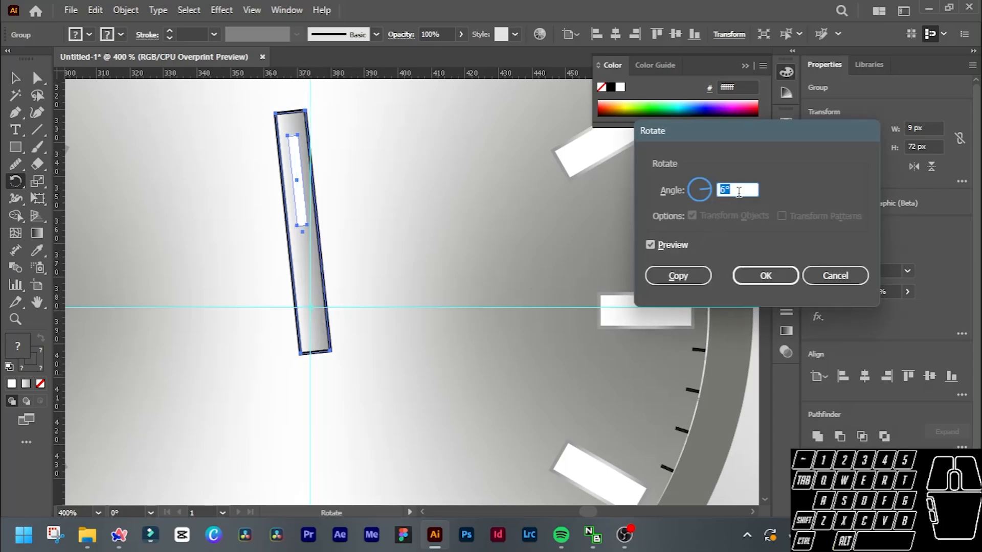
scroll(739, 191, up, 8)
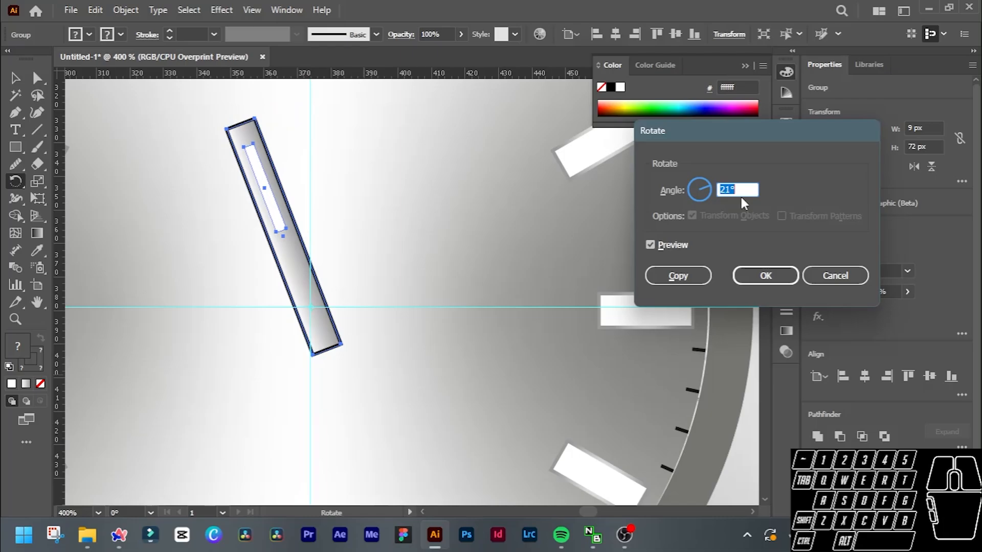
scroll(740, 189, up, 20)
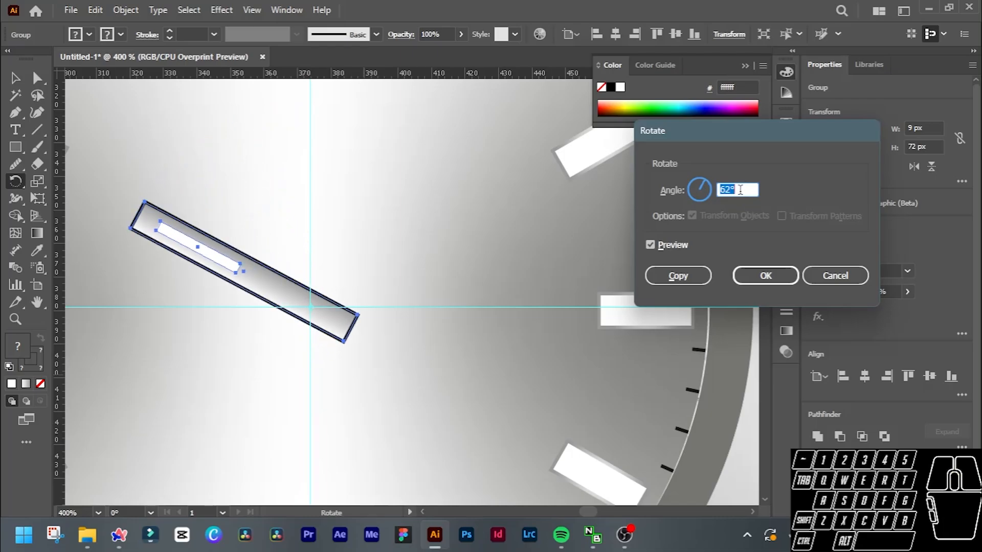
scroll(740, 191, down, 2)
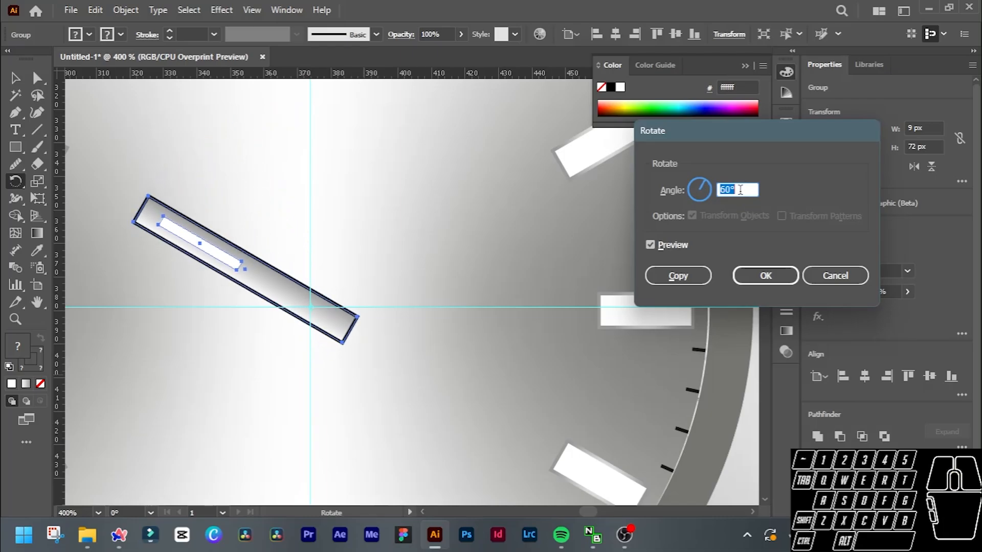
click(766, 275)
scroll(334, 241, down, 2)
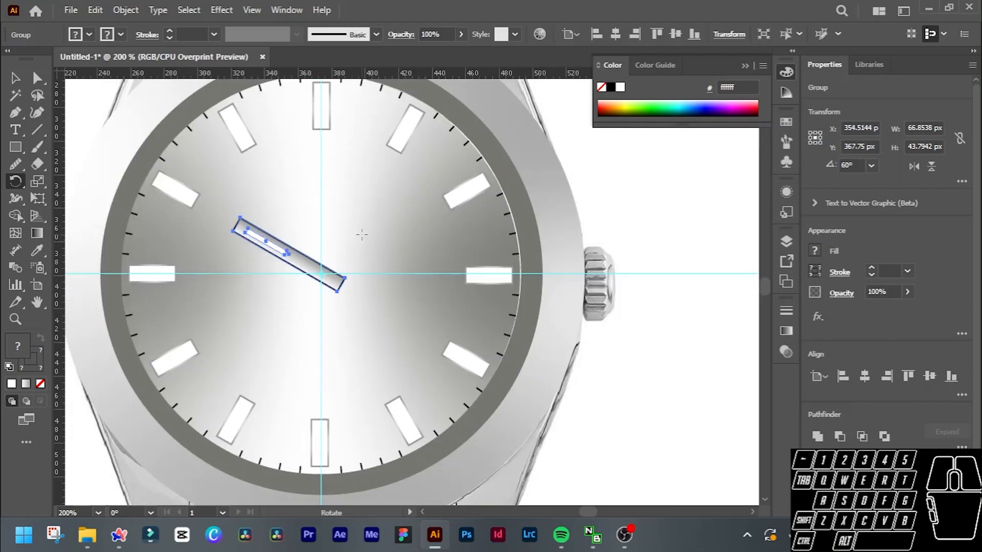
key(v)
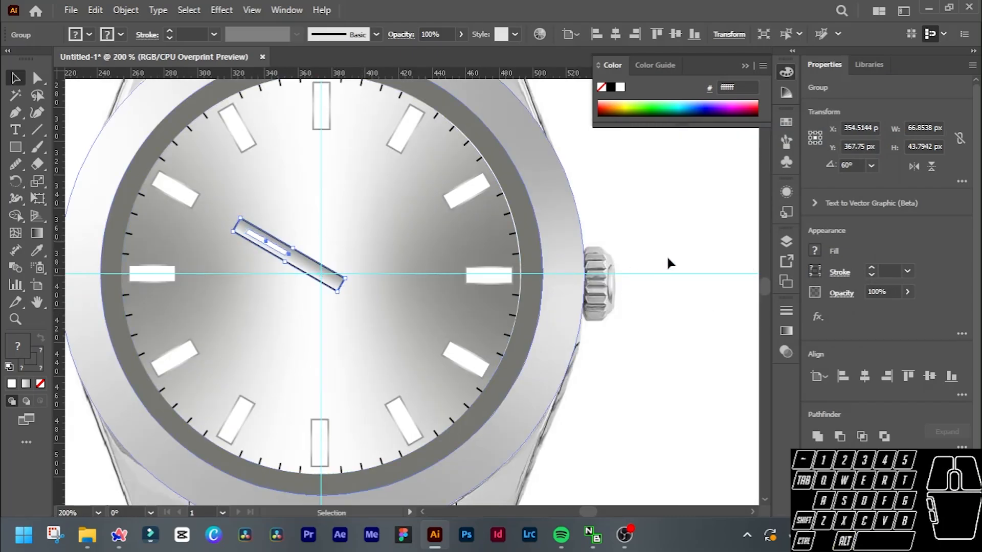
click(617, 254)
Examine the angles and arrangement of the hands in the reference watch photo for comparison with the drawn hand.
scroll(630, 236, right, 5)
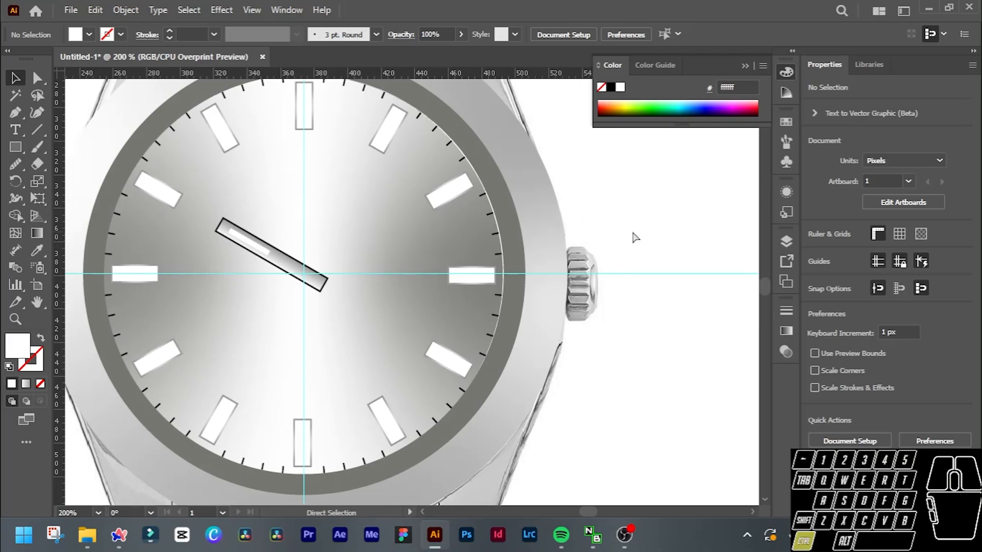
scroll(635, 233, down, 3)
scroll(635, 235, right, 6)
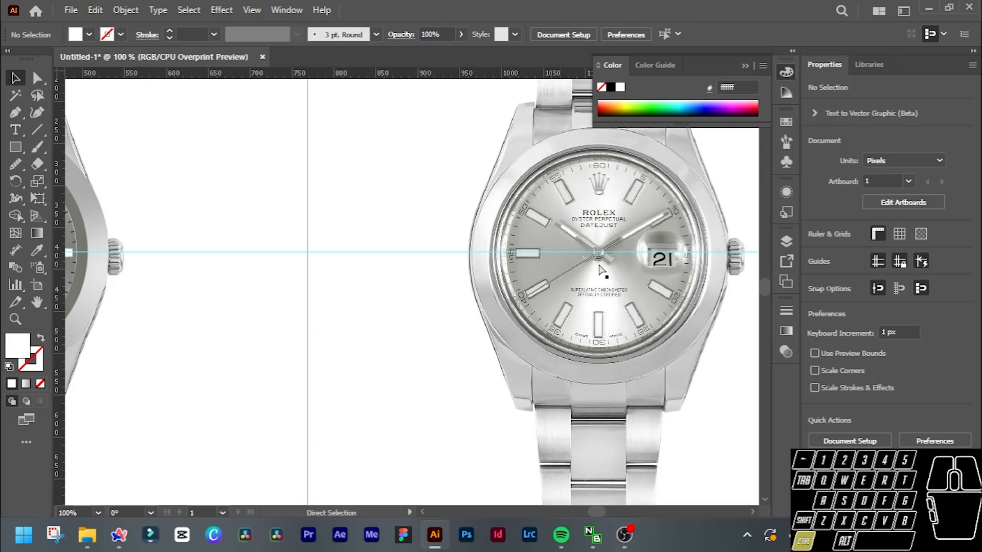
scroll(603, 271, up, 2)
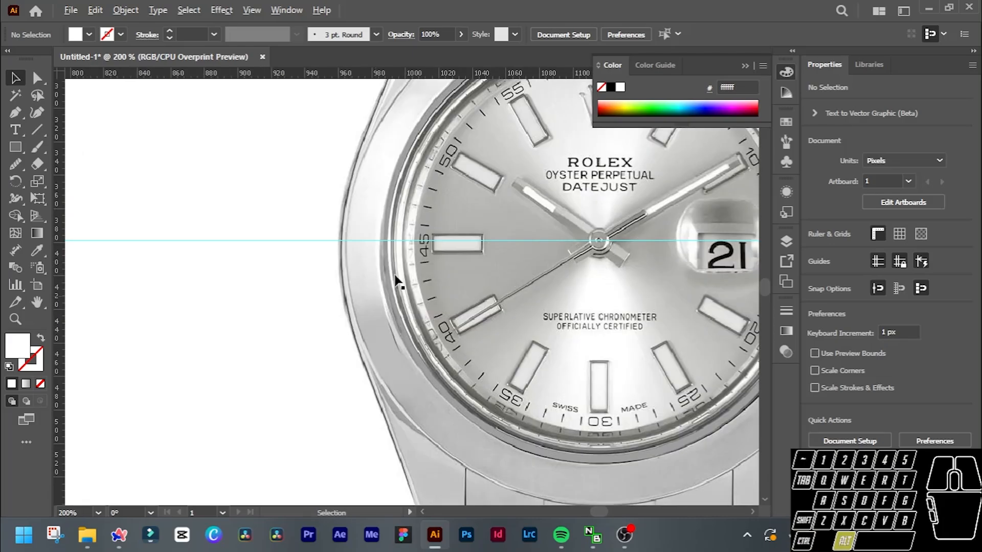
scroll(398, 277, down, 2)
scroll(265, 283, left, 6)
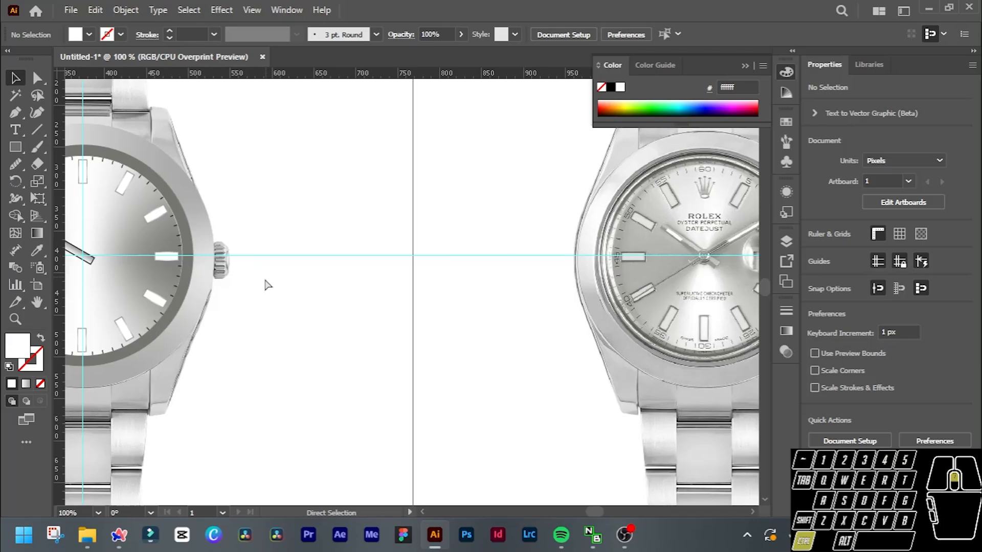
scroll(266, 285, left, 4)
scroll(390, 258, up, 4)
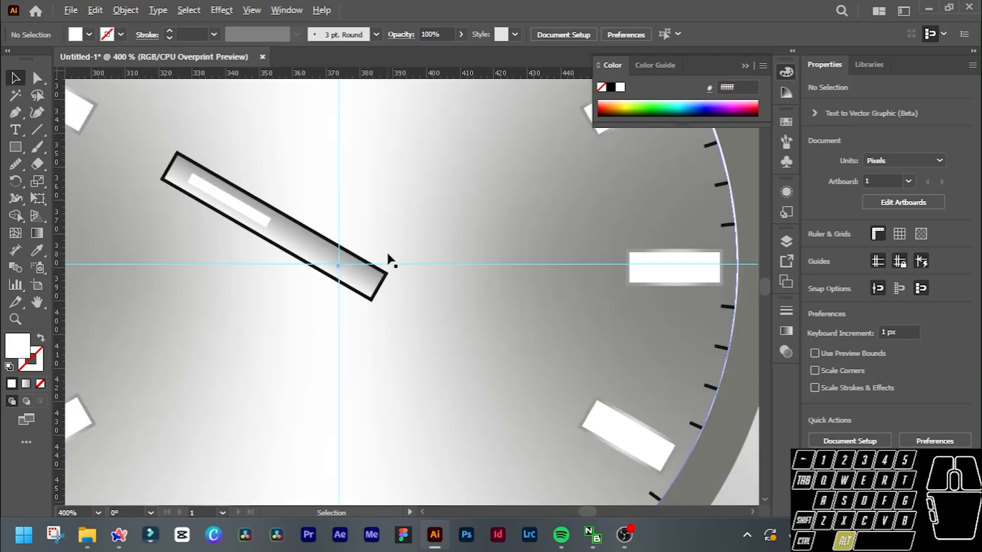
Undo the 60° rotation of the hand group.
click(313, 251)
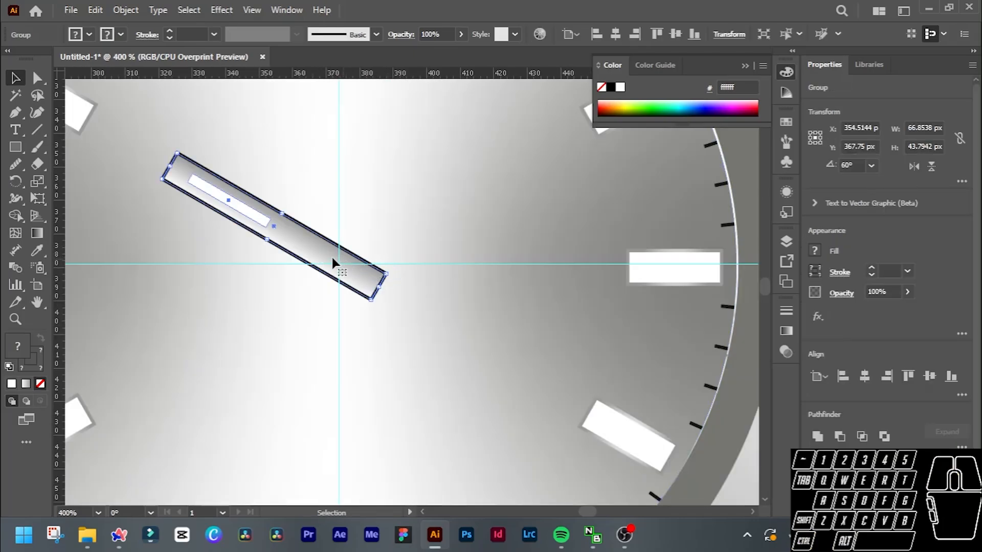
key(alt)
key(ctrl+z)
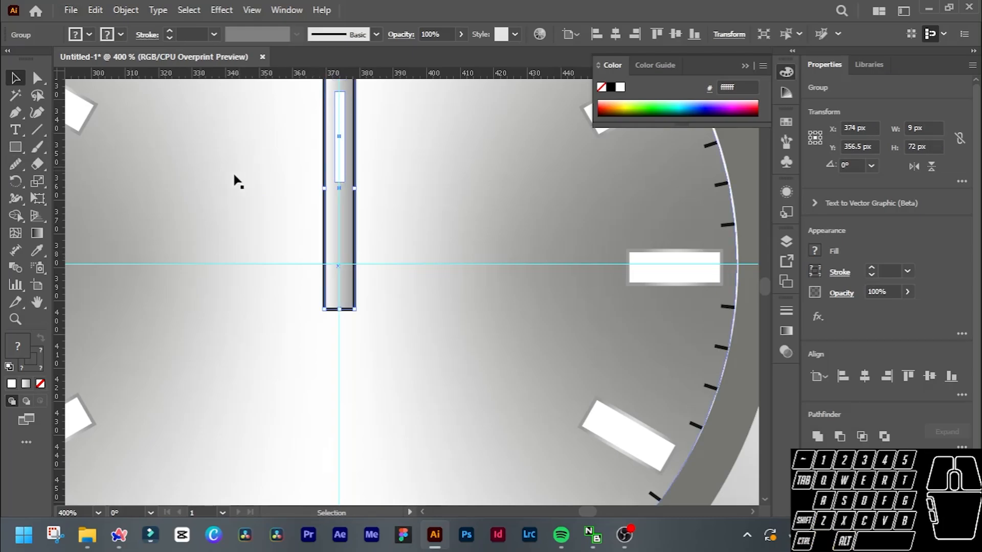
Create a copy of the vertical hand rotated 73° about the guide intersection at the dial centre.
click(15, 181)
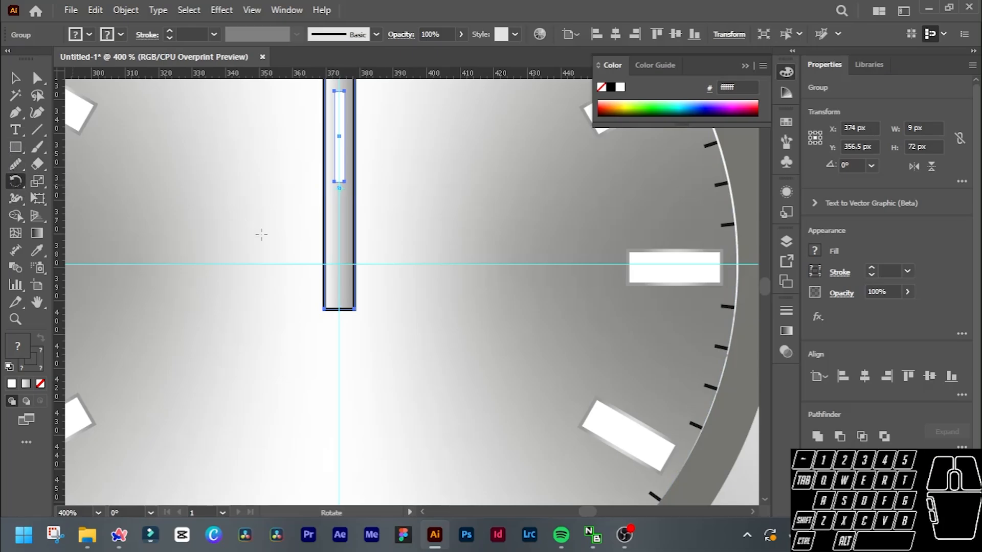
alt+click(339, 266)
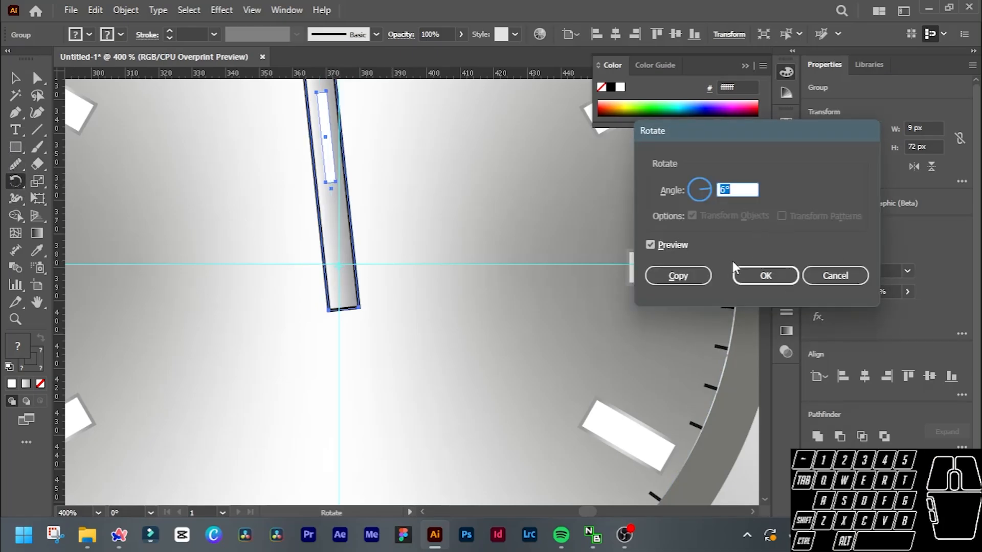
scroll(736, 190, up, 20)
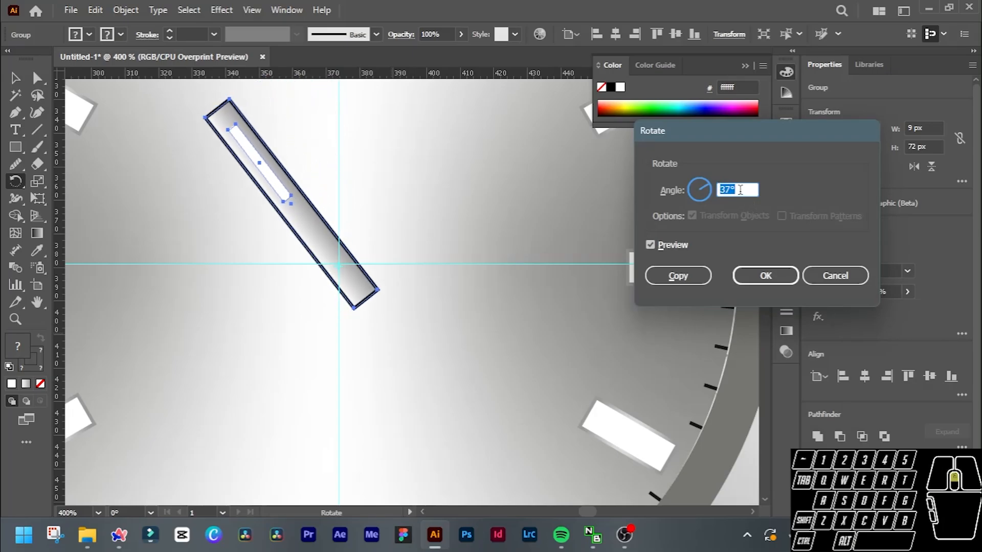
scroll(740, 189, up, 20)
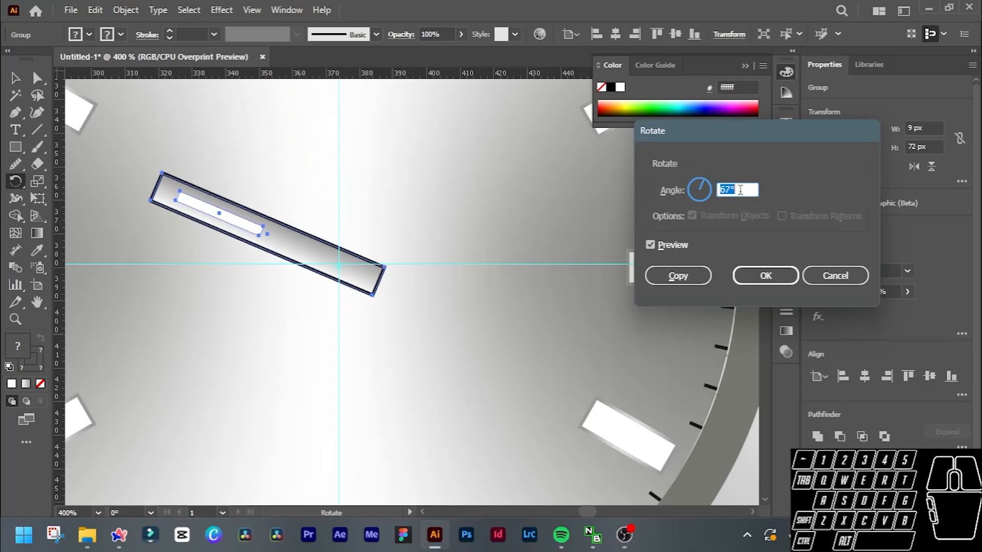
click(678, 275)
key(v)
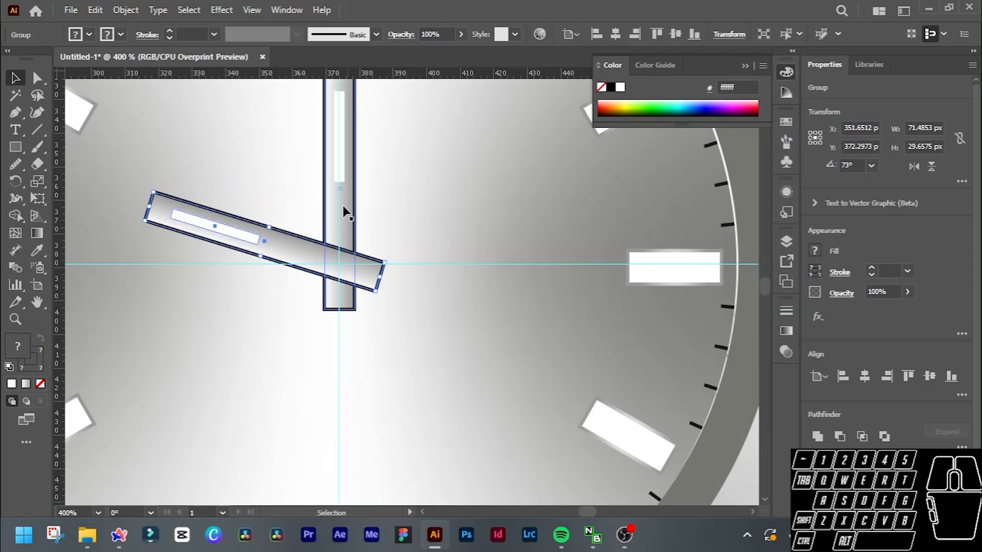
Rotate the original vertical hand by -55° about the guide intersection at the dial centre, without making a copy.
click(344, 205)
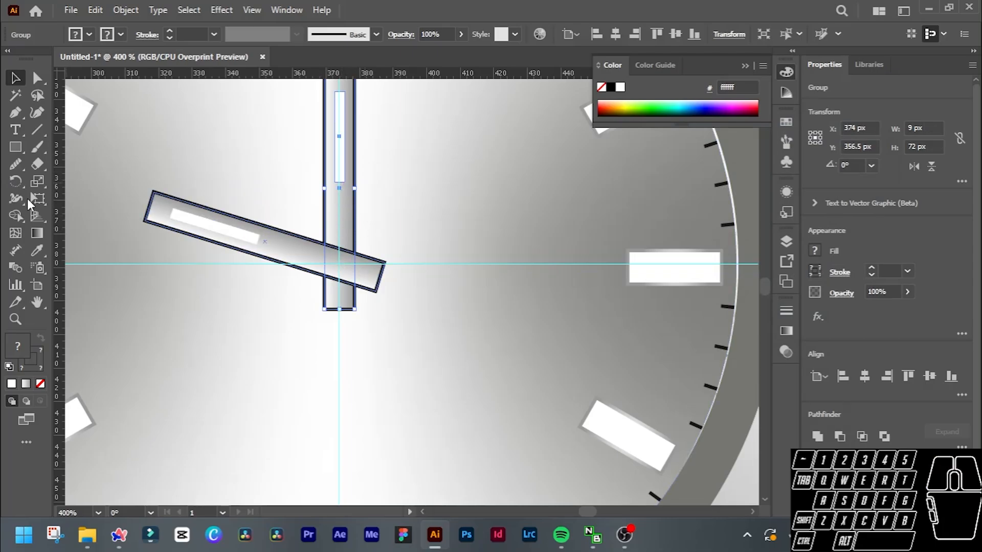
click(18, 183)
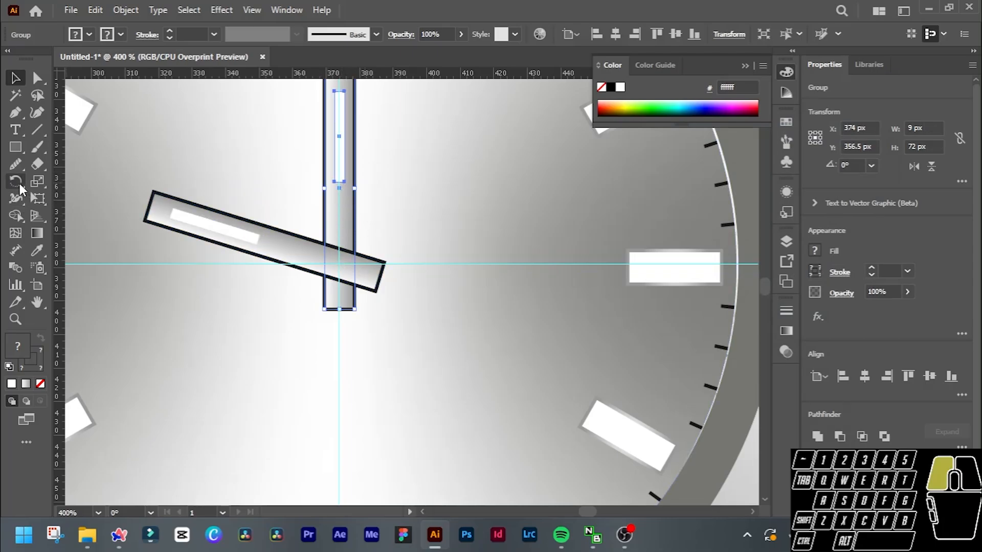
alt+click(339, 264)
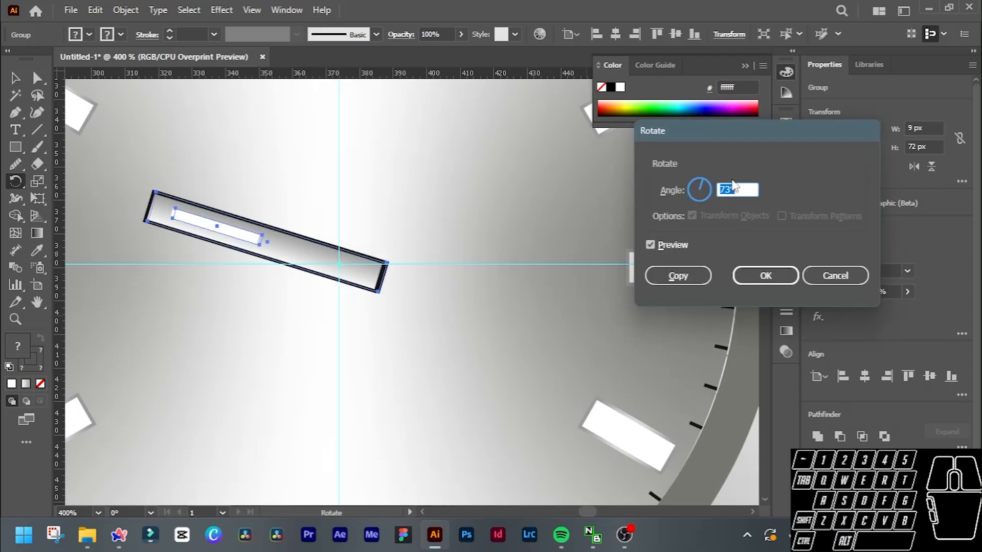
scroll(739, 184, down, 15)
scroll(740, 185, down, 20)
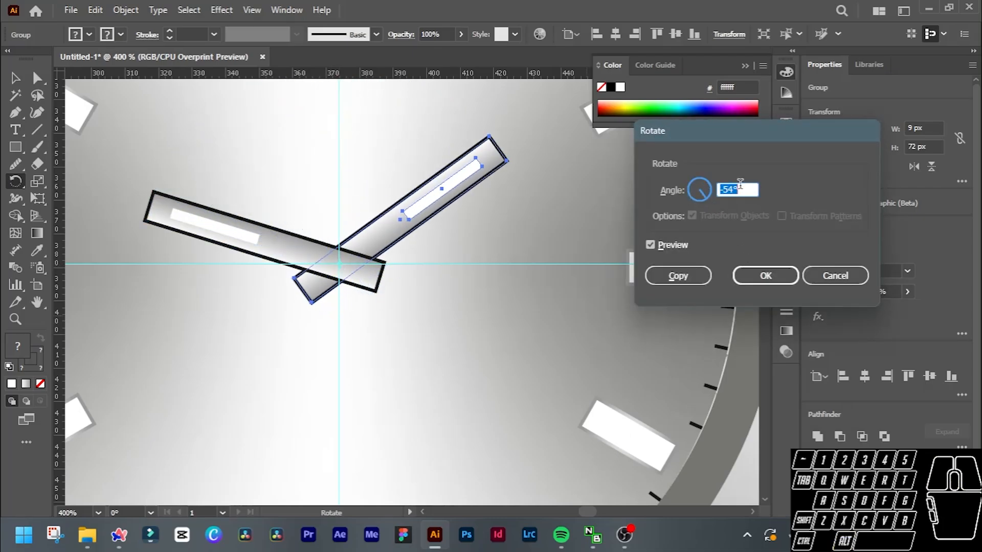
scroll(740, 185, down, 1)
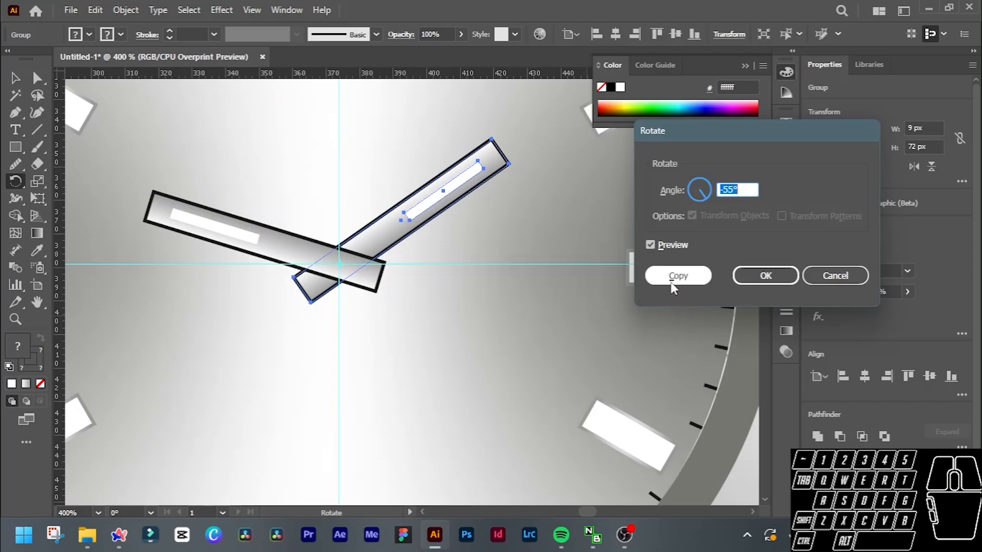
click(766, 275)
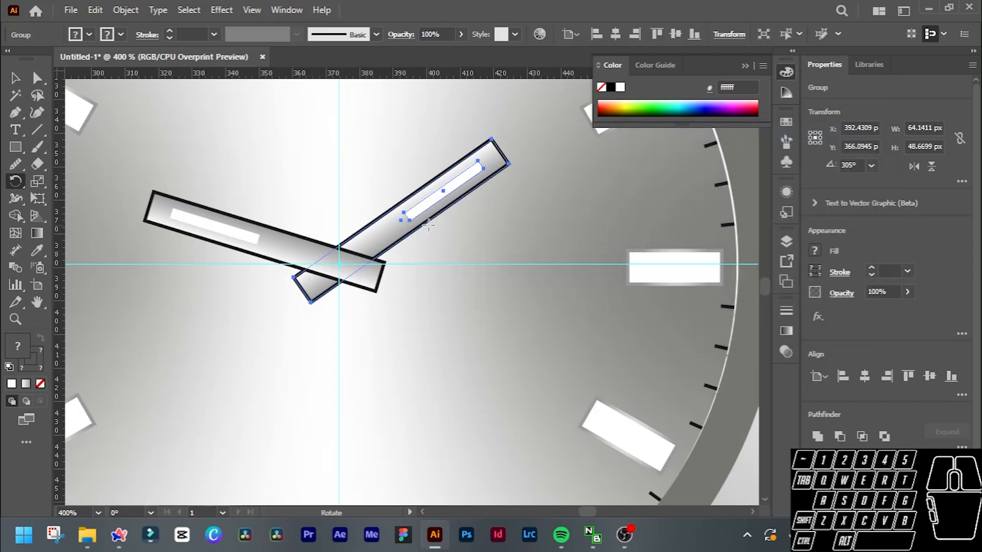
key(v)
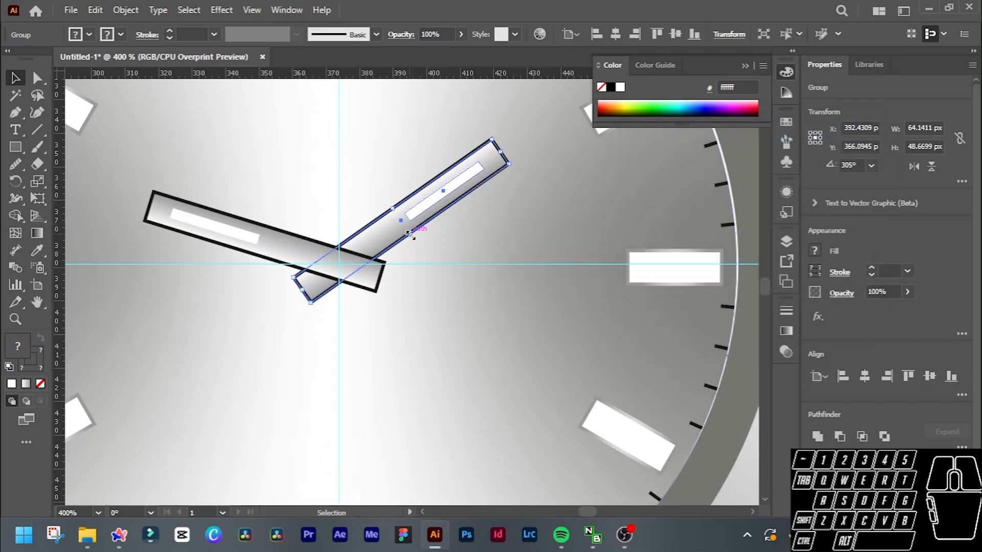
Stretch the hand pointing toward 2 o'clock longer and narrower into a minute hand, about 112 × 80 px overall.
mouse_move(410, 232)
mouse_down()
mouse_move(428, 241)
mouse_move(411, 236)
mouse_up()
scroll(474, 294, down, 3)
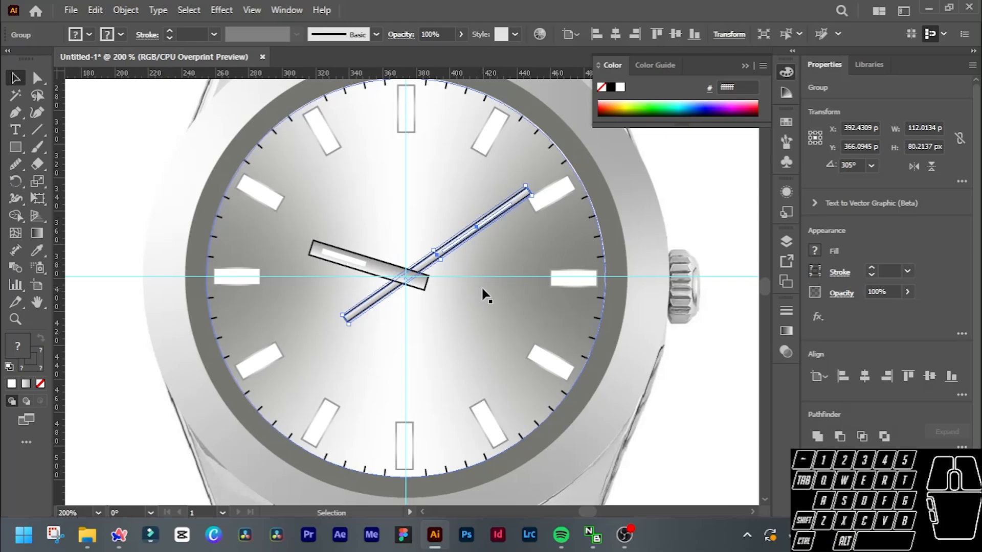
click(498, 266)
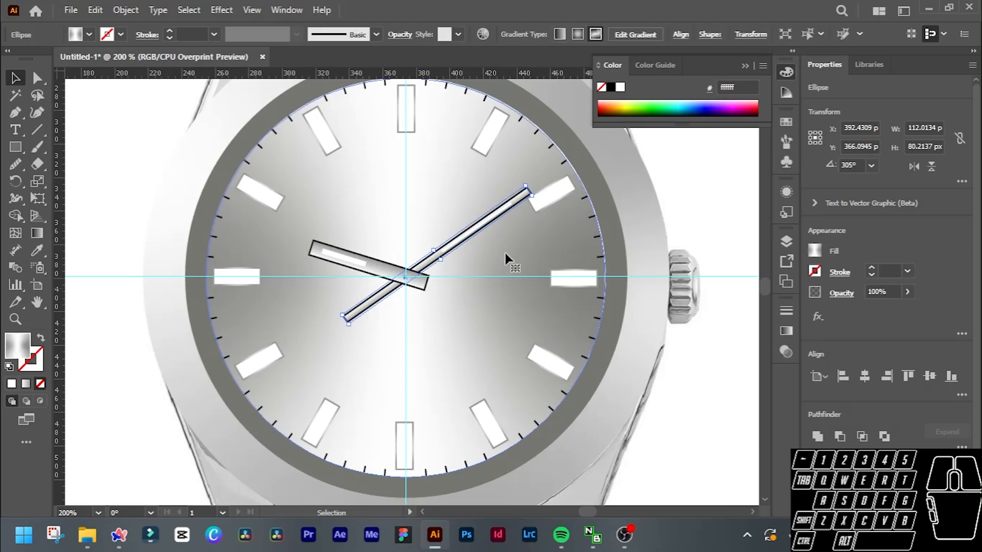
Shorten the minute hand's tail by moving its two end anchor points toward the dial centre, making the hand about 97 × 69 px overall.
click(354, 312)
scroll(348, 321, up, 2)
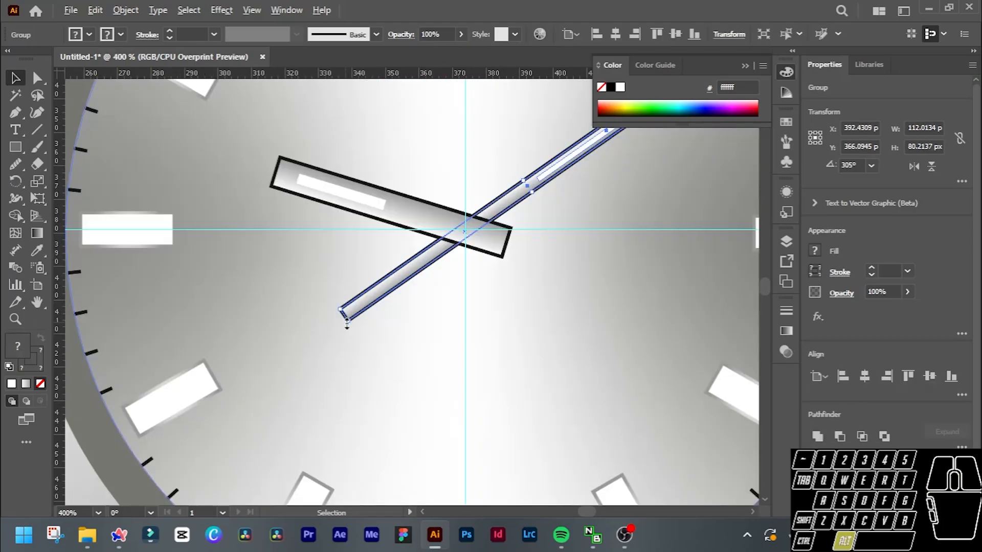
click(36, 77)
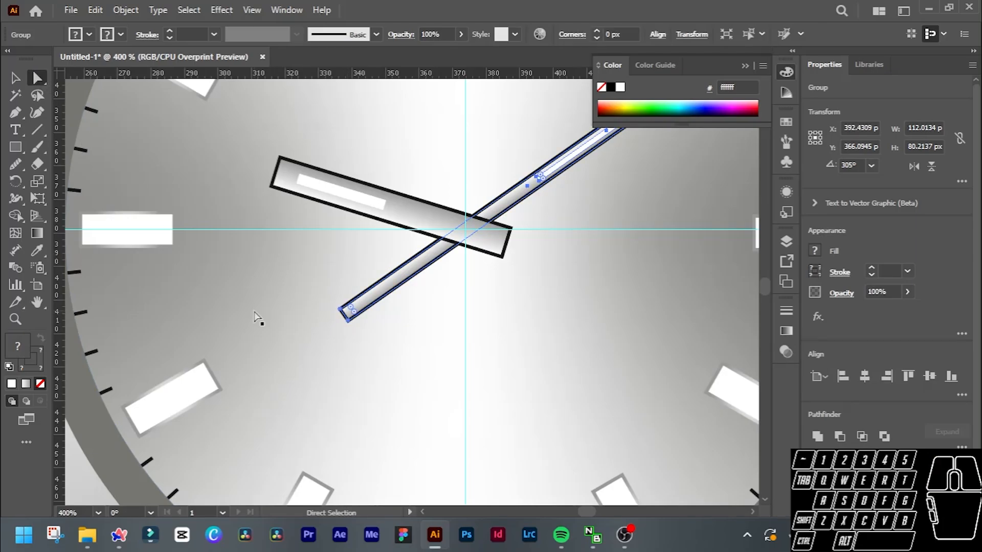
click(348, 321)
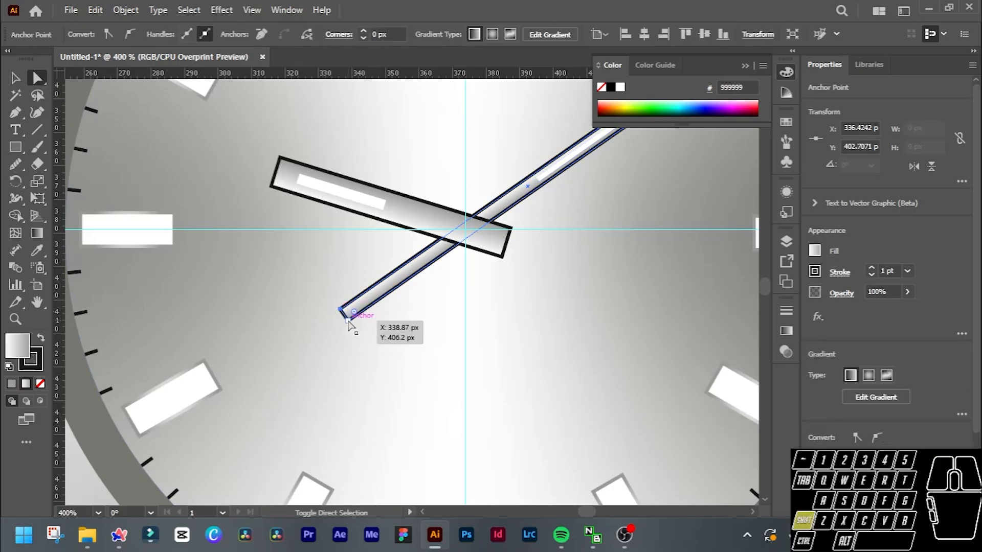
shift+click(348, 321)
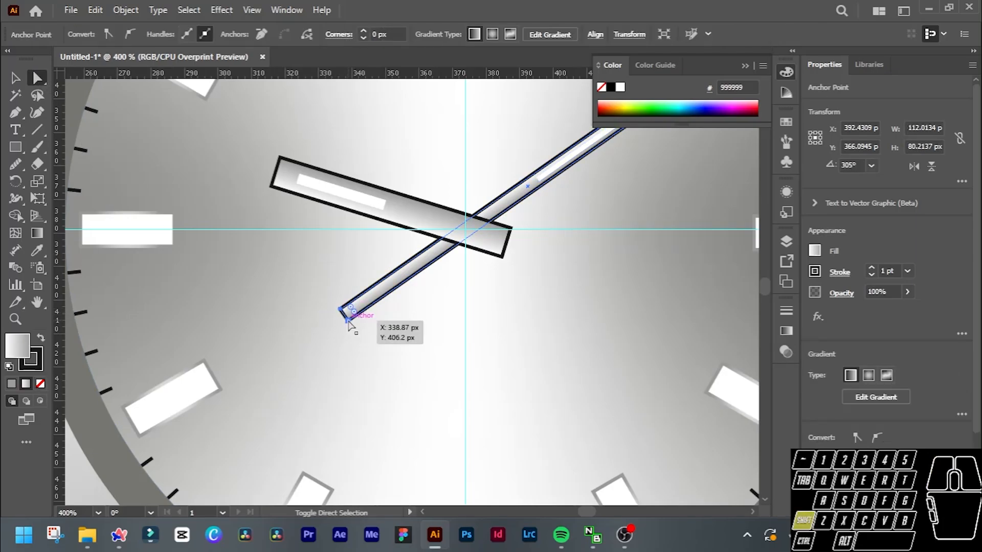
drag(348, 321, 348, 321)
drag(360, 321, 402, 285)
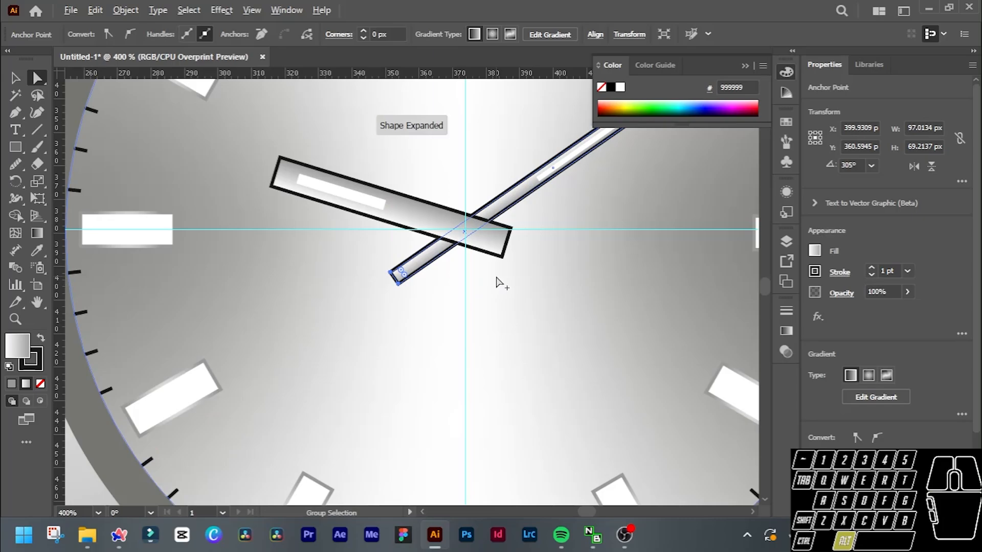
scroll(500, 281, down, 3)
scroll(548, 287, up, 1)
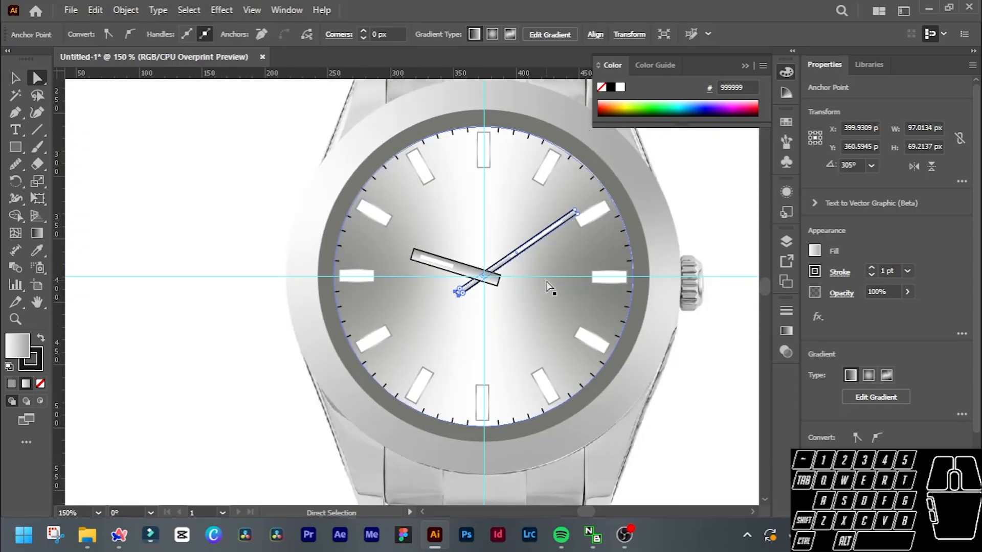
click(700, 212)
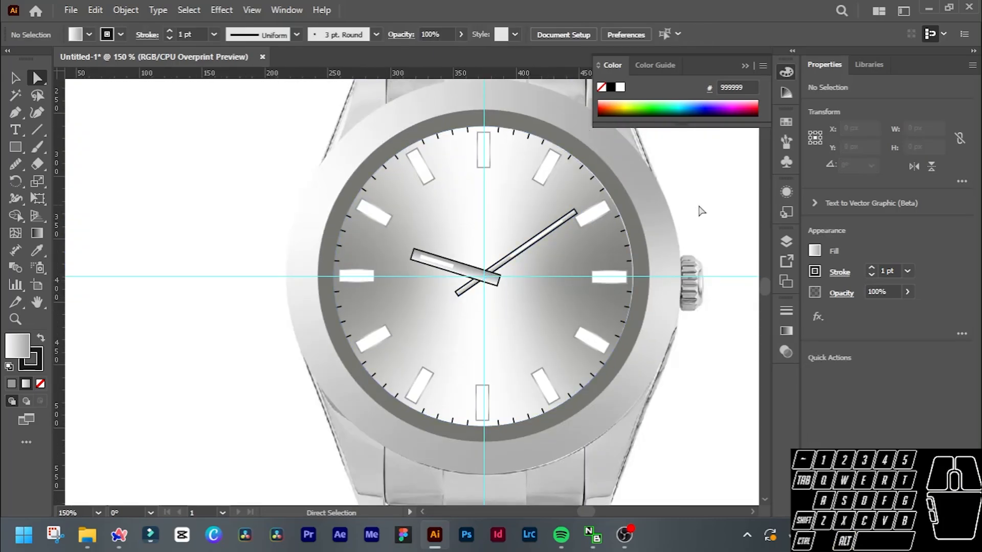
Draw a seconds-hand line through the dial centre toward the 7 o'clock marker, shortening its upper end to about 53 × 89 px overall.
click(43, 133)
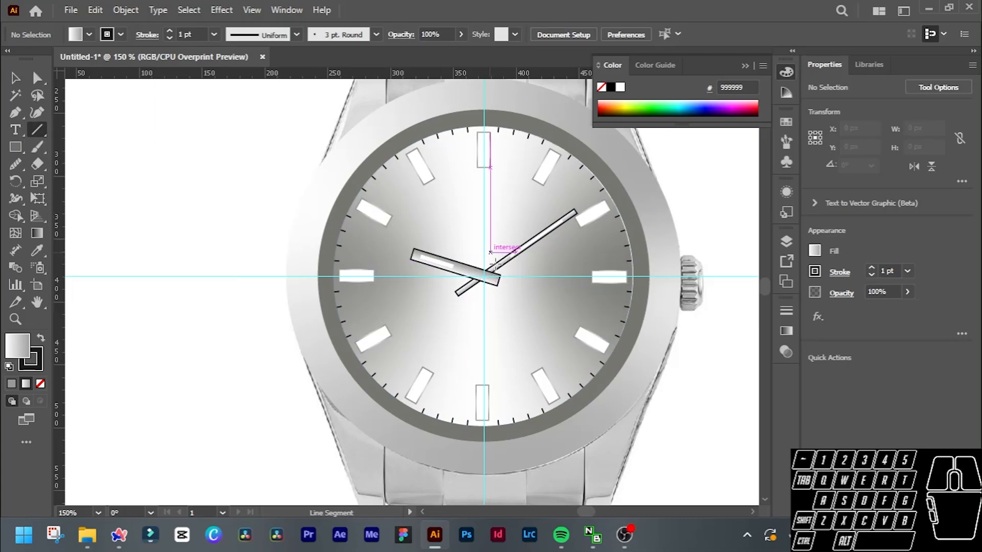
scroll(496, 266, up, 3)
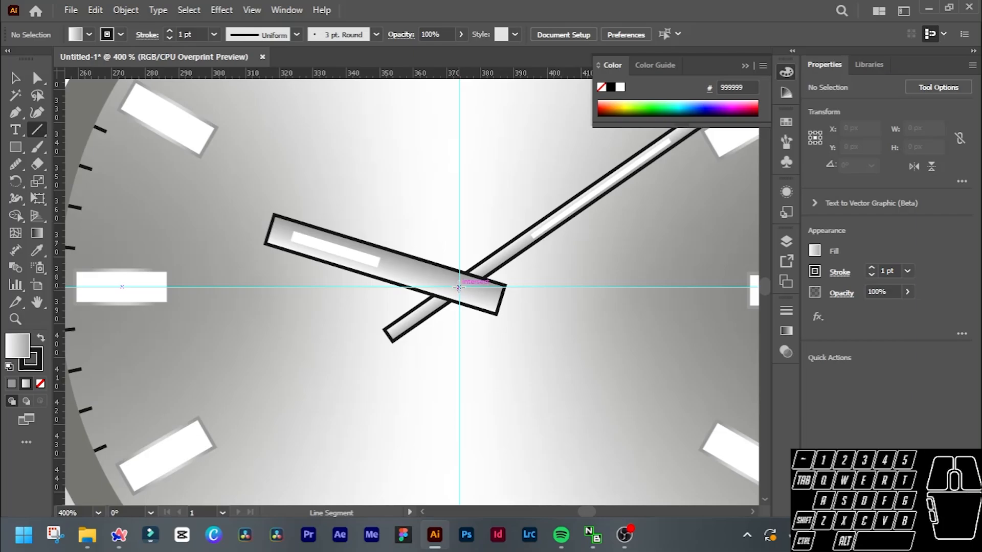
scroll(459, 287, down, 1)
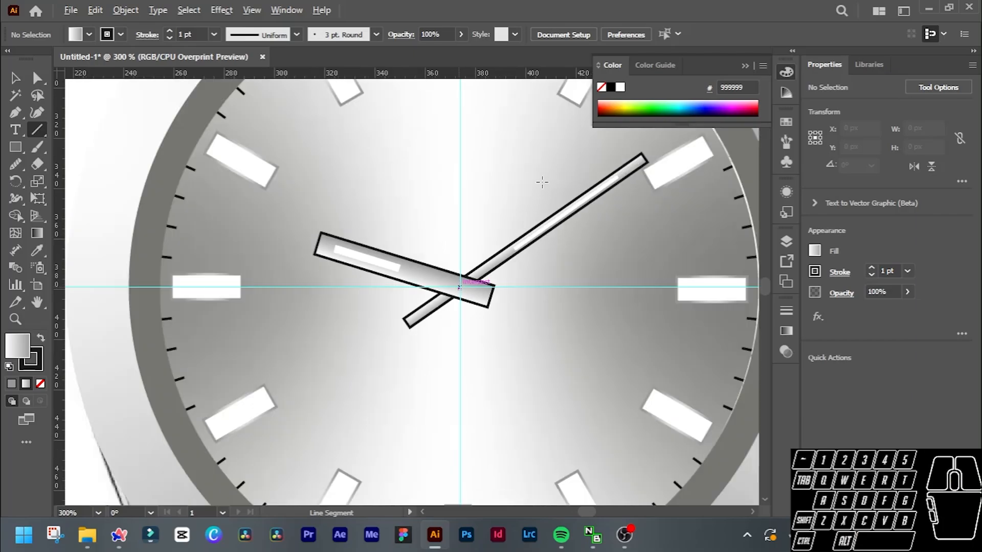
drag(540, 153, 359, 456)
key(v)
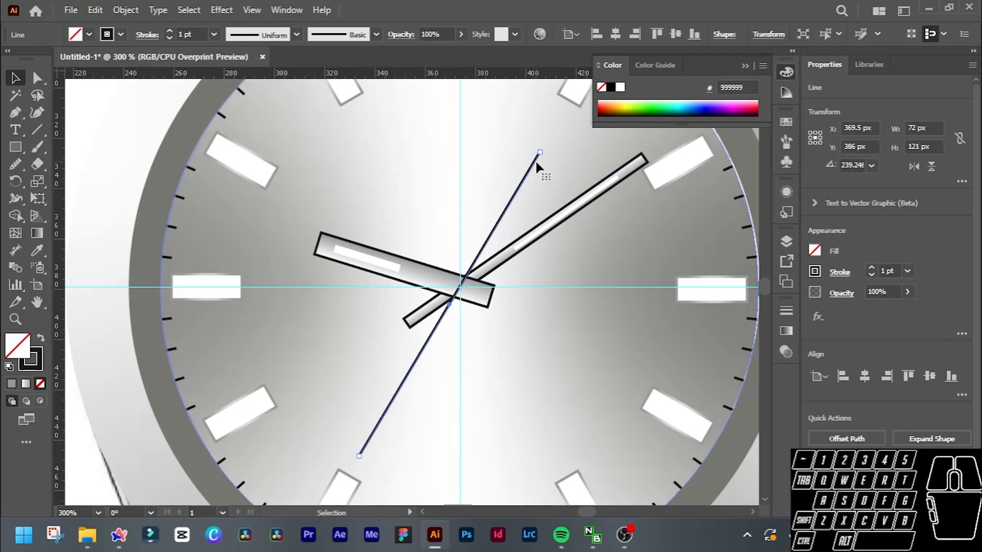
drag(539, 149, 487, 243)
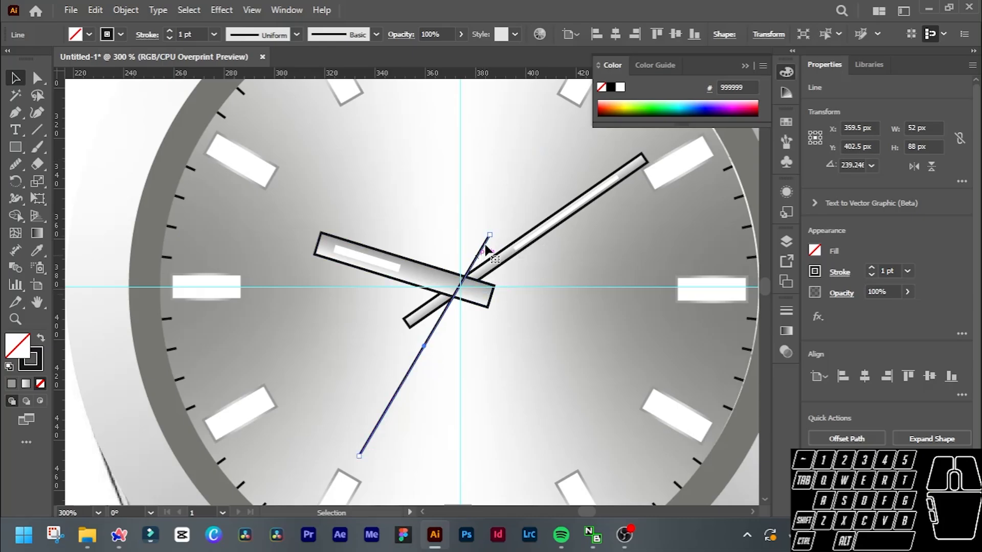
drag(490, 236, 492, 232)
Set the seconds-hand line's stroke weight to 3 pt.
alt+scroll(486, 293, up, 2)
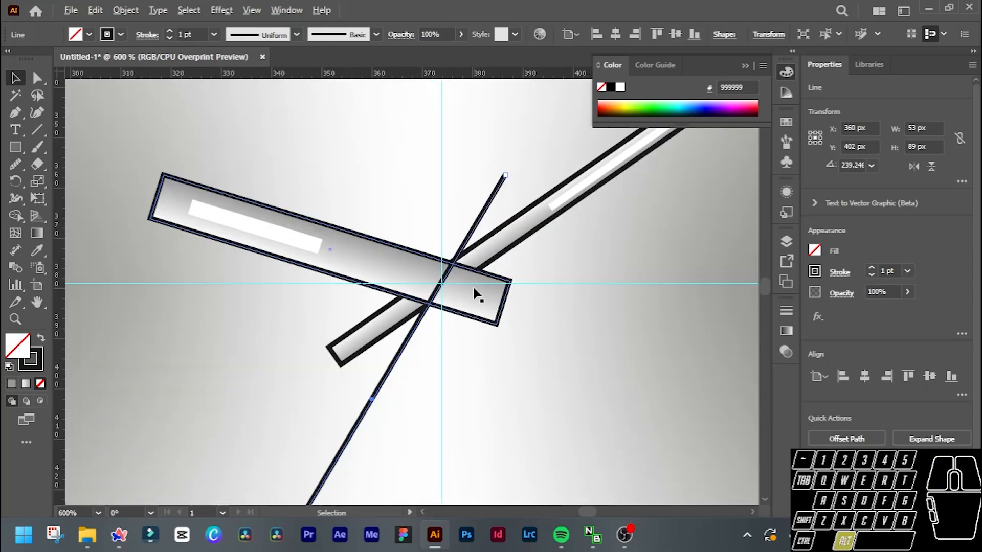
alt+scroll(476, 293, down, 3)
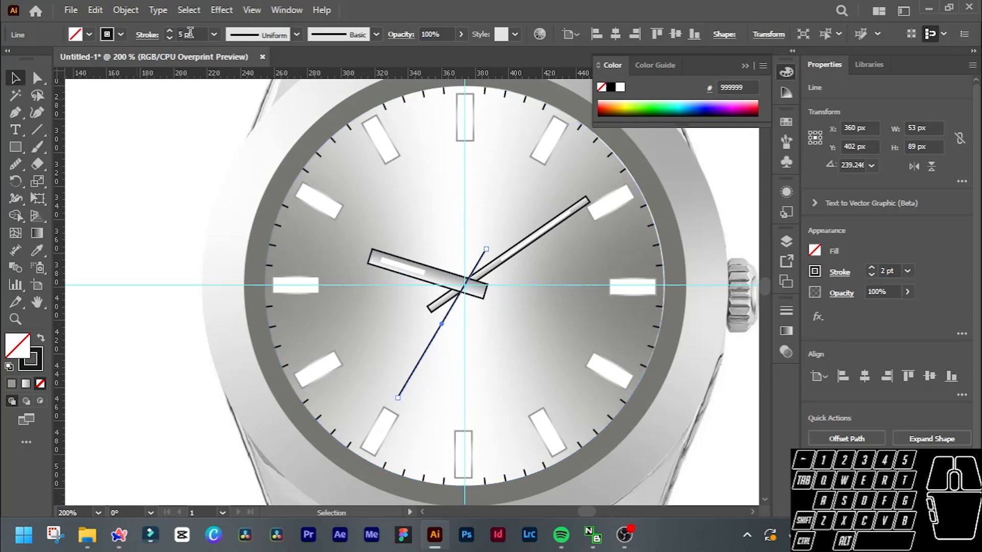
scroll(190, 33, up, 3)
scroll(190, 32, down, 4)
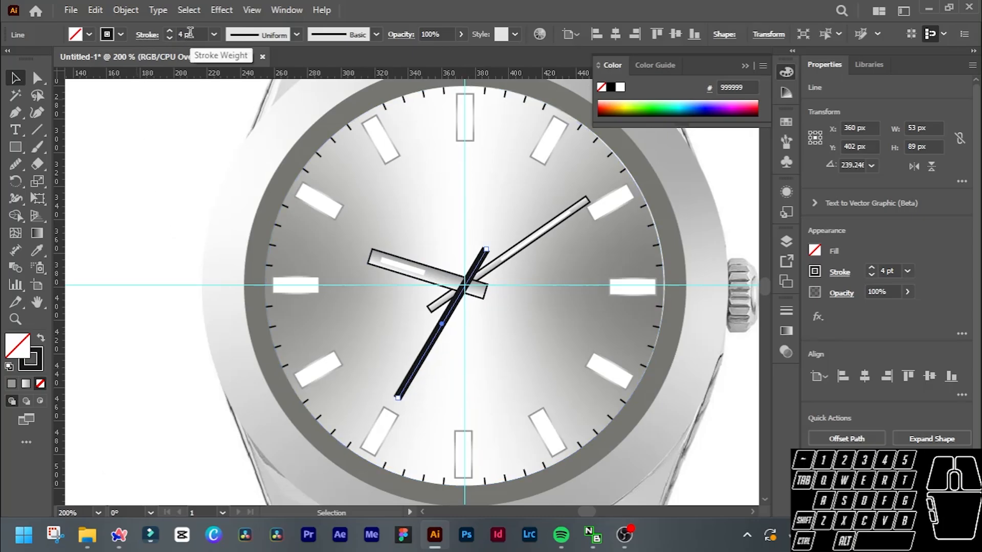
scroll(190, 33, down, 2)
scroll(190, 32, up, 1)
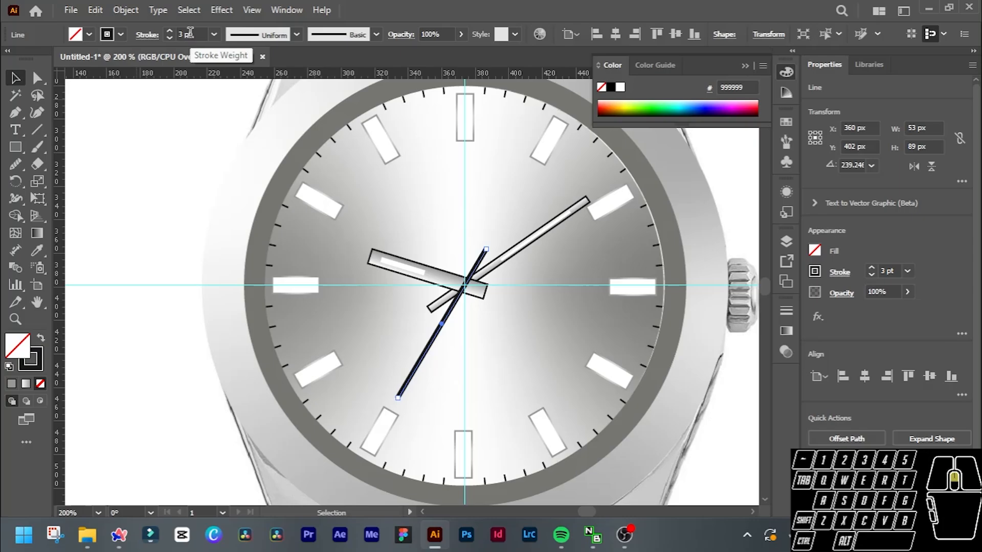
Apply a linear gradient to the seconds hand's stroke and set its starting colour stop to black (R=0 G=0 B=0).
click(26, 383)
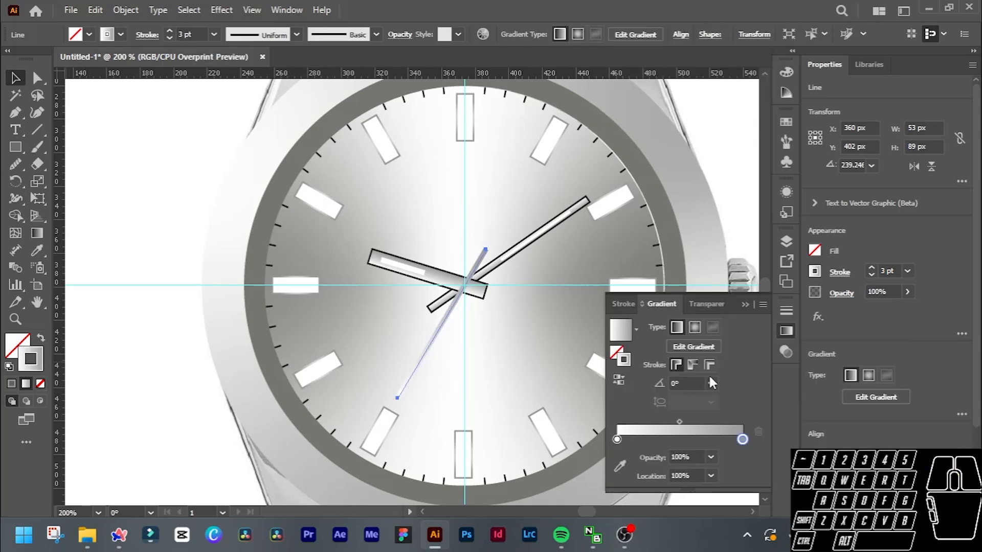
double_click(618, 440)
click(588, 310)
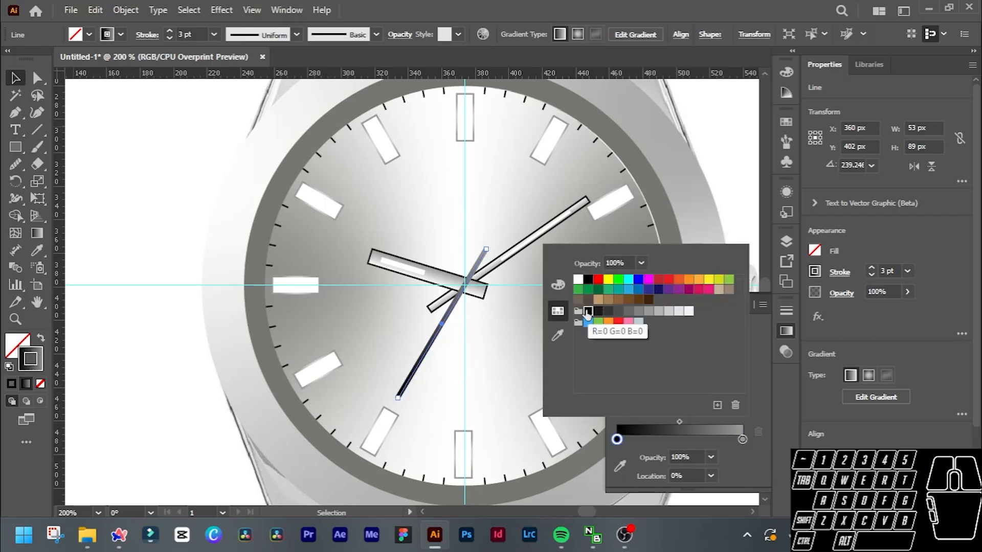
click(762, 387)
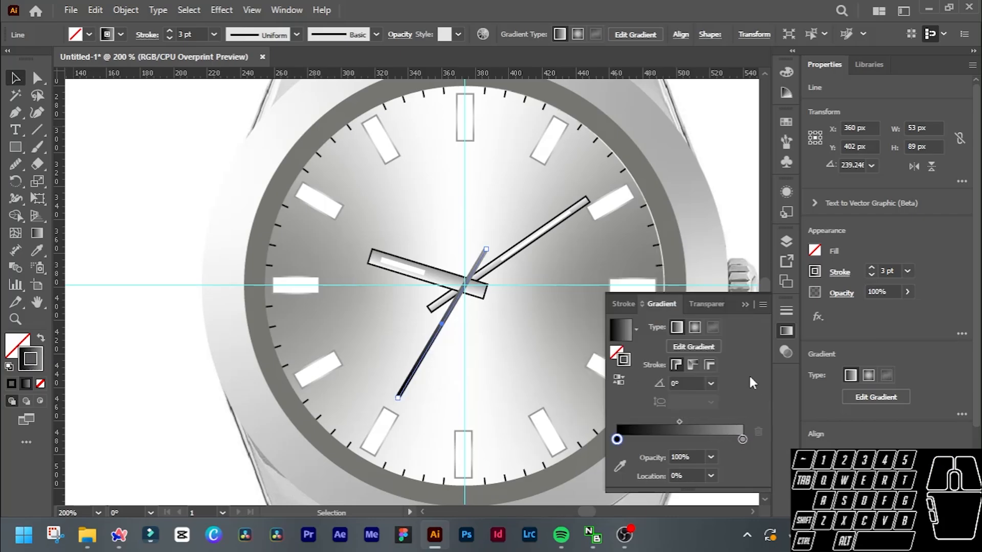
click(742, 305)
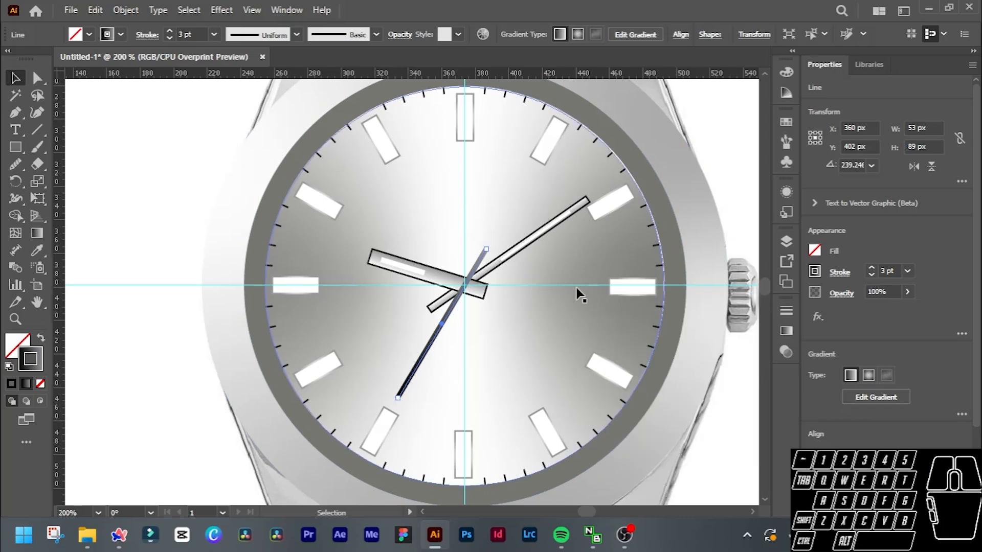
Examine the finished hands on the whole watch and compare their centre with the reference watch photo.
scroll(543, 256, down, 1)
scroll(516, 263, right, 3)
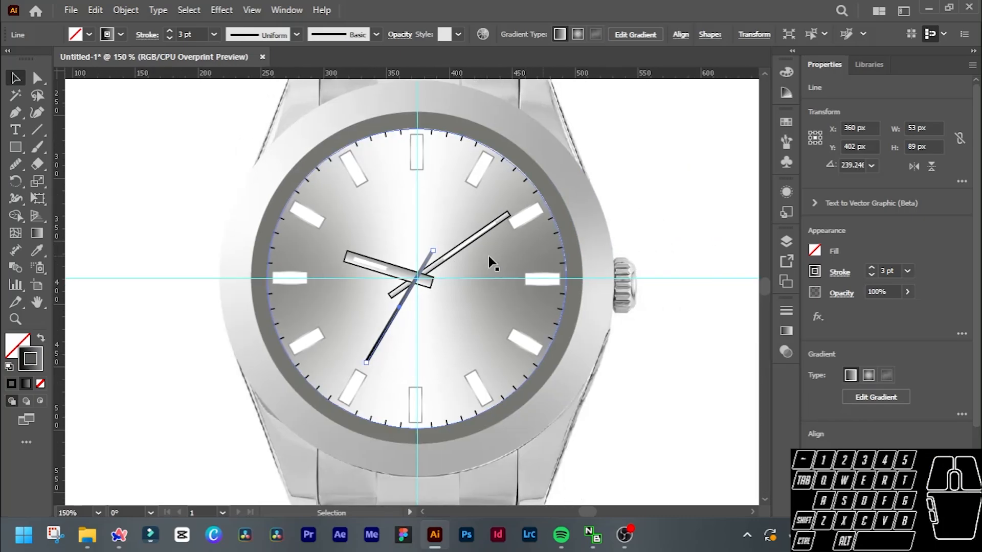
scroll(449, 212, down, 1)
scroll(448, 213, right, 2)
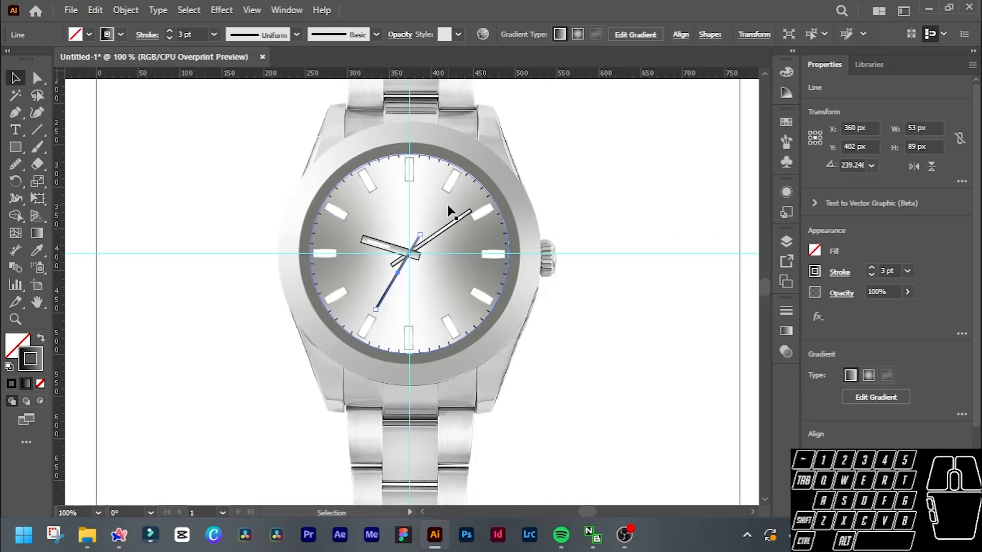
click(652, 223)
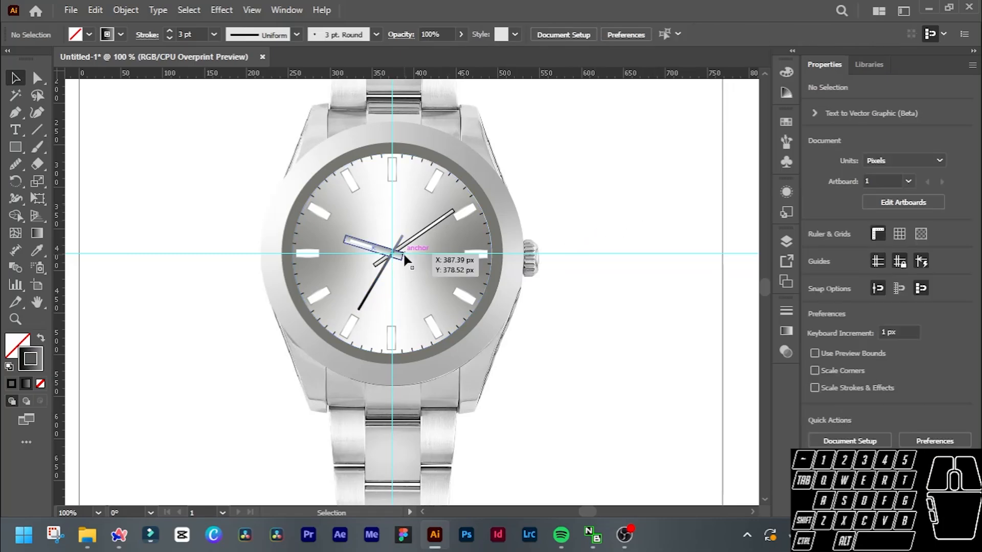
scroll(629, 251, down, 2)
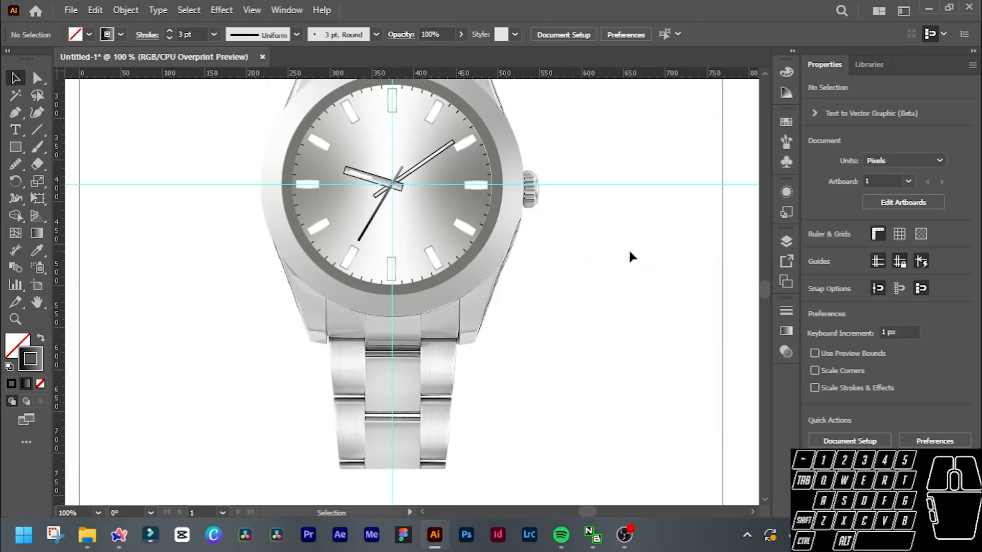
scroll(629, 250, up, 3)
scroll(630, 254, right, 3)
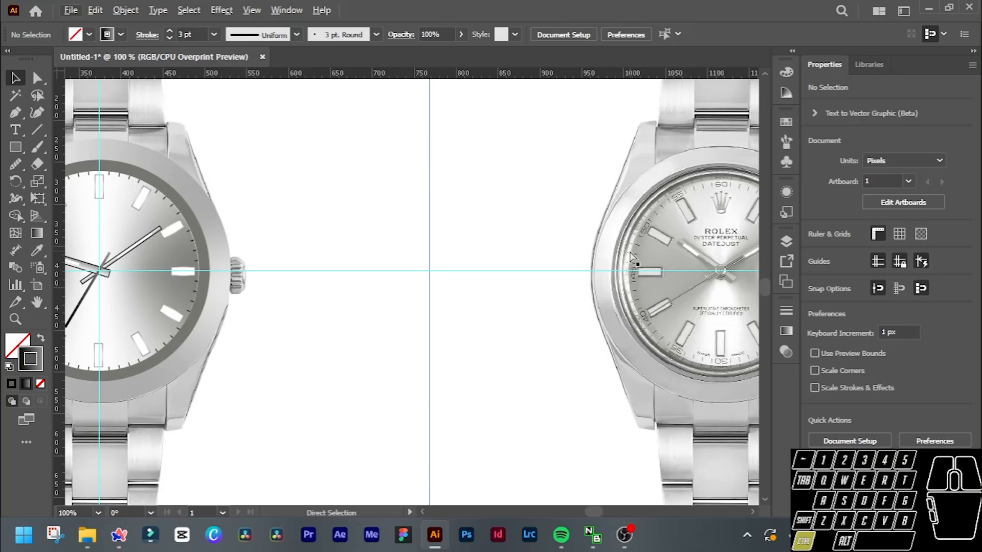
scroll(559, 307, left, 3)
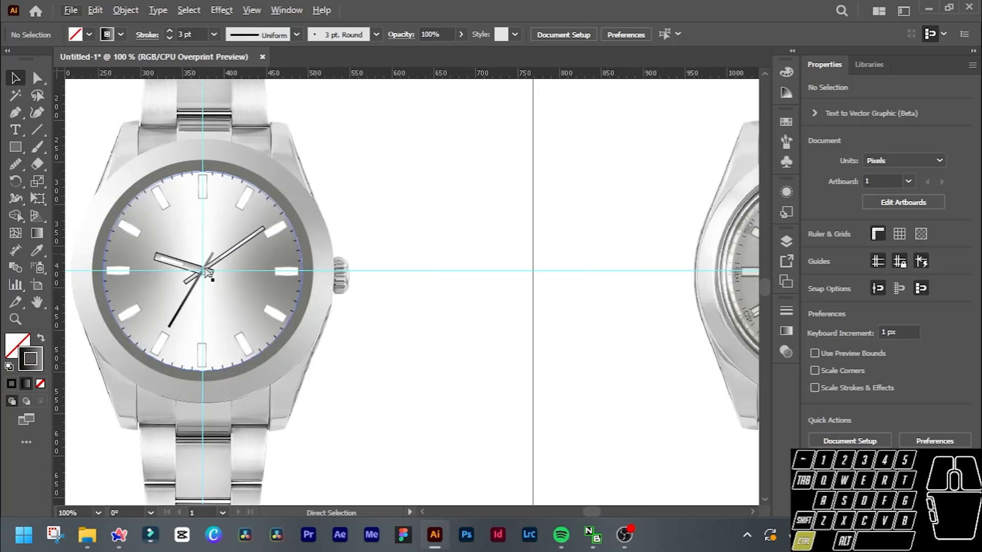
Draw a 12 px circle centred on the guide intersection and swap its stroke and fill so it has the dark gradient fill without a stroke.
scroll(349, 277, up, 3)
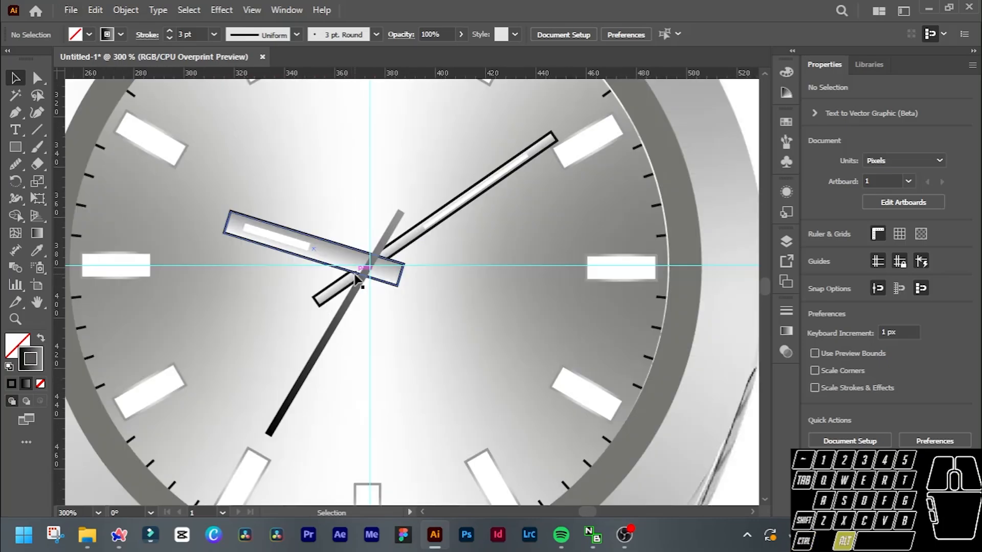
scroll(358, 286, up, 1)
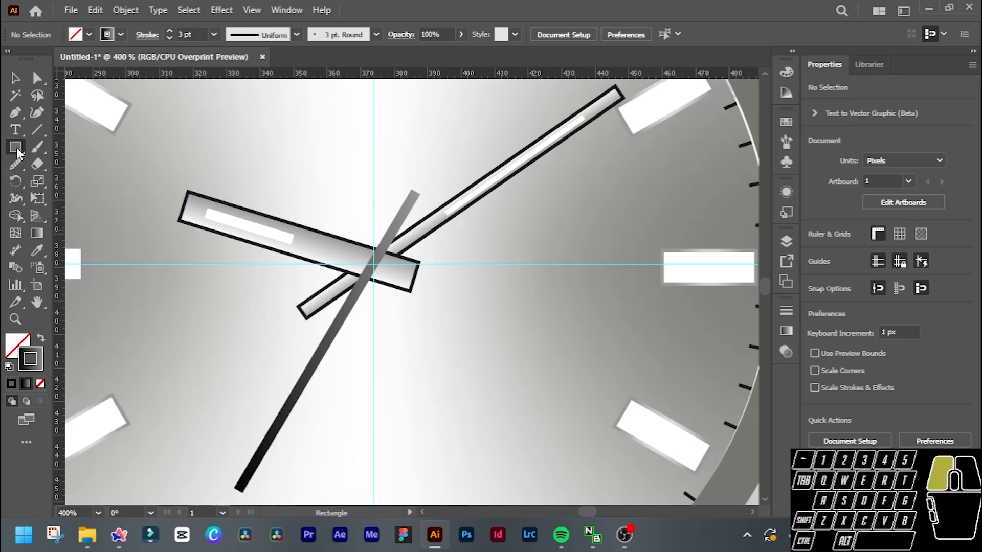
drag(16, 146, 46, 181)
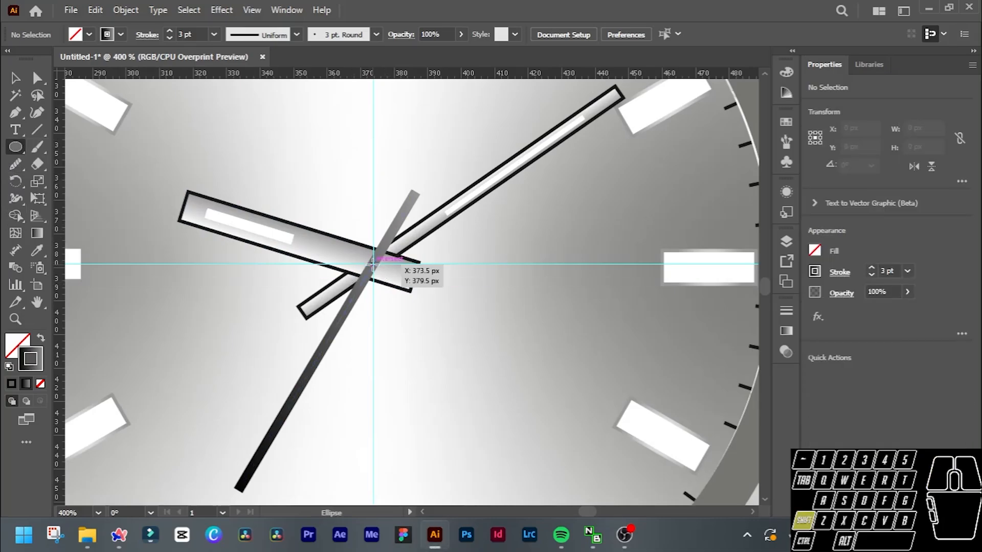
drag(374, 264, 393, 280)
click(40, 339)
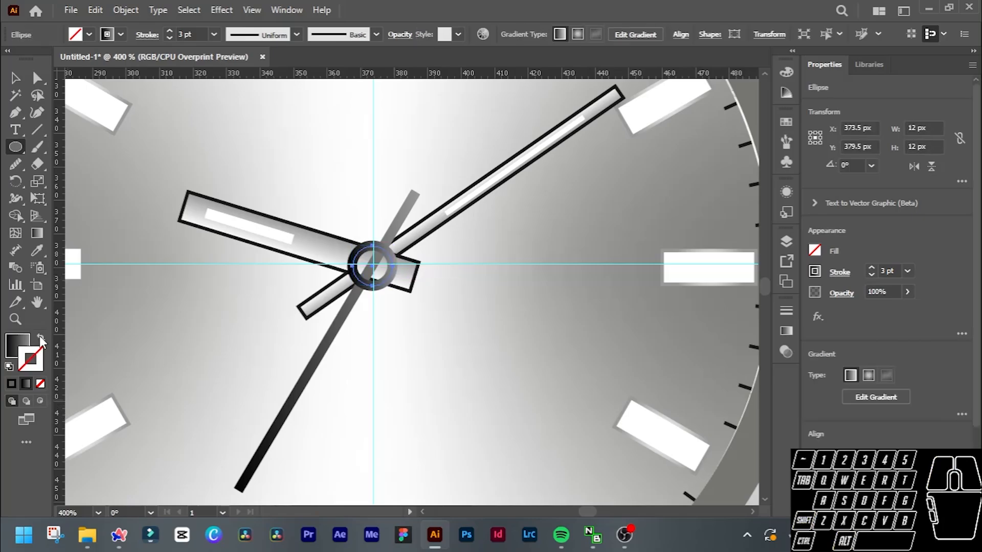
click(14, 343)
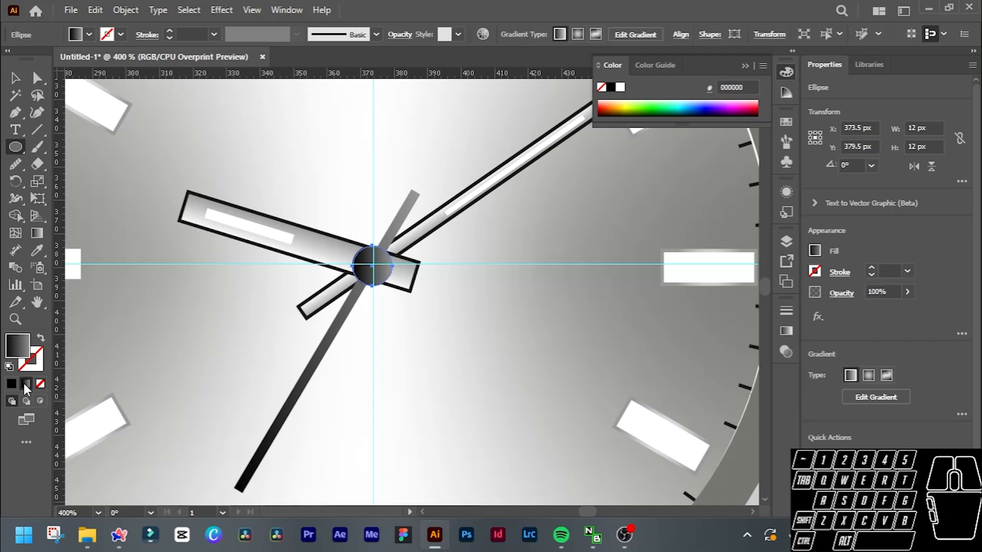
click(19, 352)
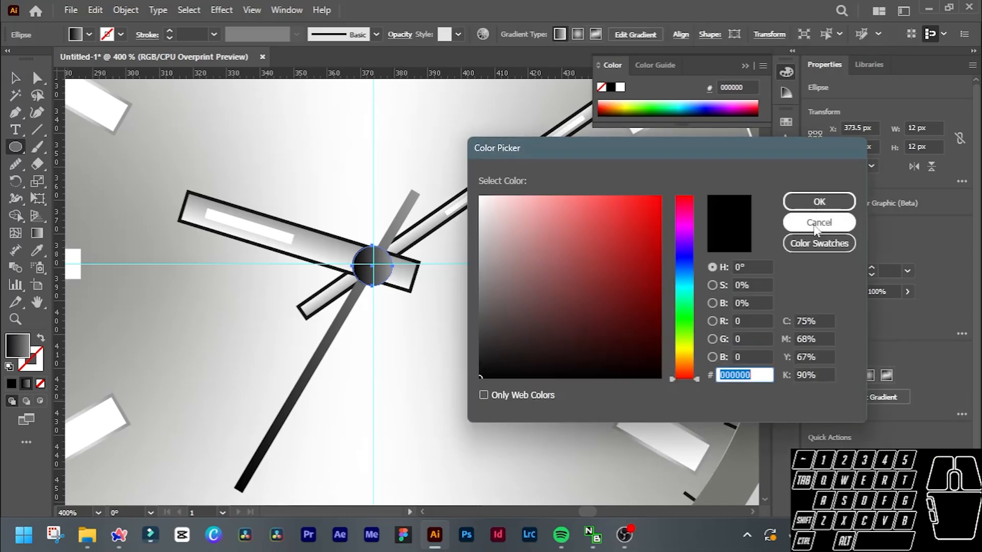
click(818, 222)
click(786, 243)
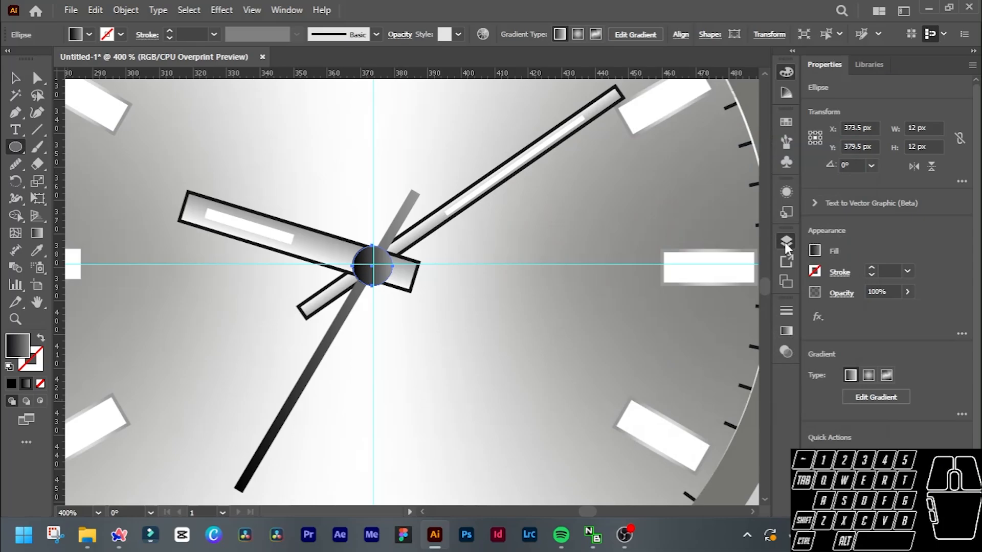
Change the starting colour stop of the centre cap circle's fill gradient to light grey (#B3B3B3).
click(787, 244)
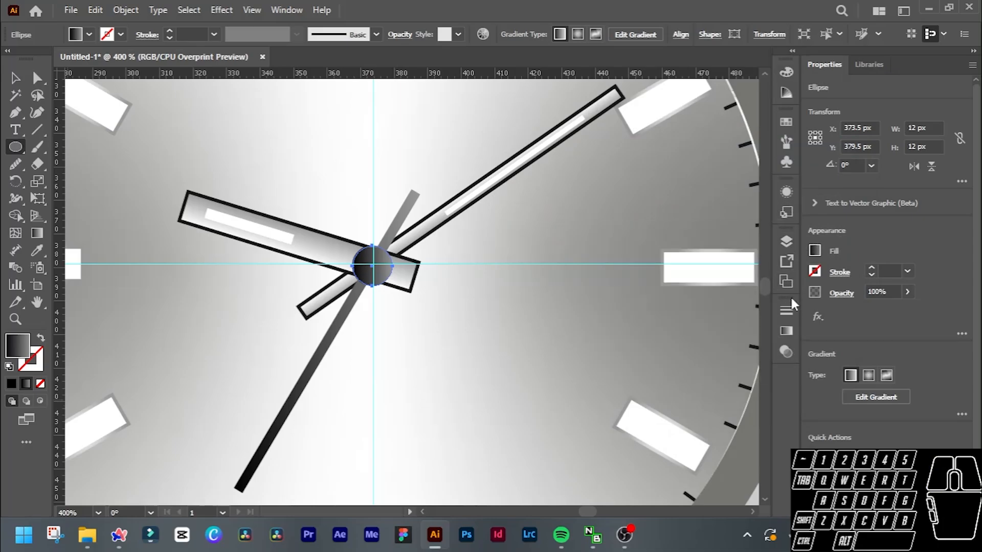
click(786, 331)
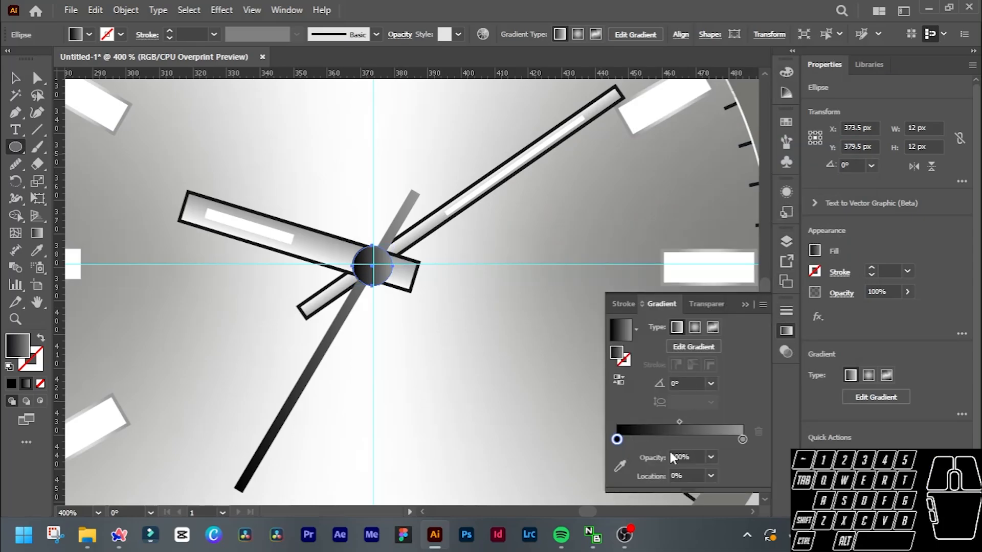
double_click(617, 439)
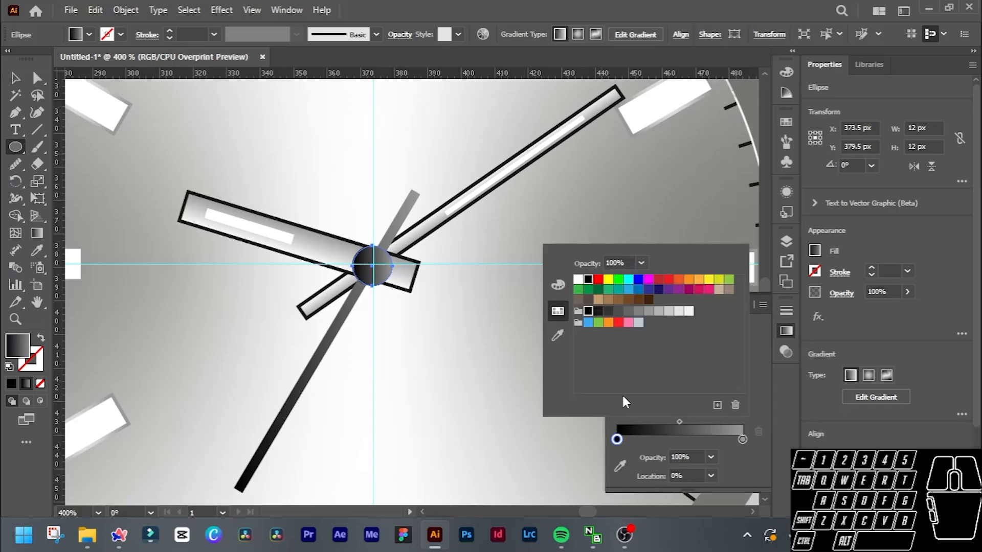
click(659, 311)
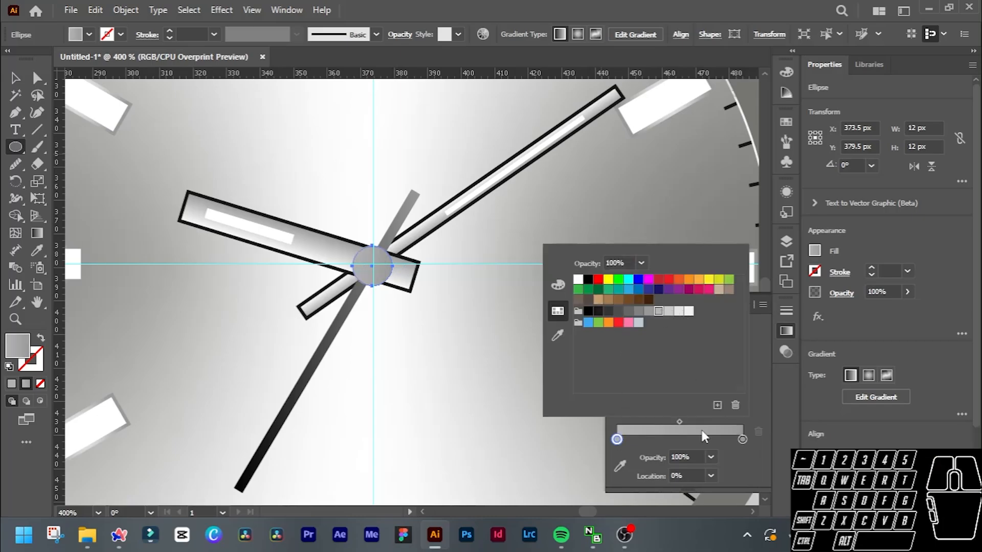
click(754, 408)
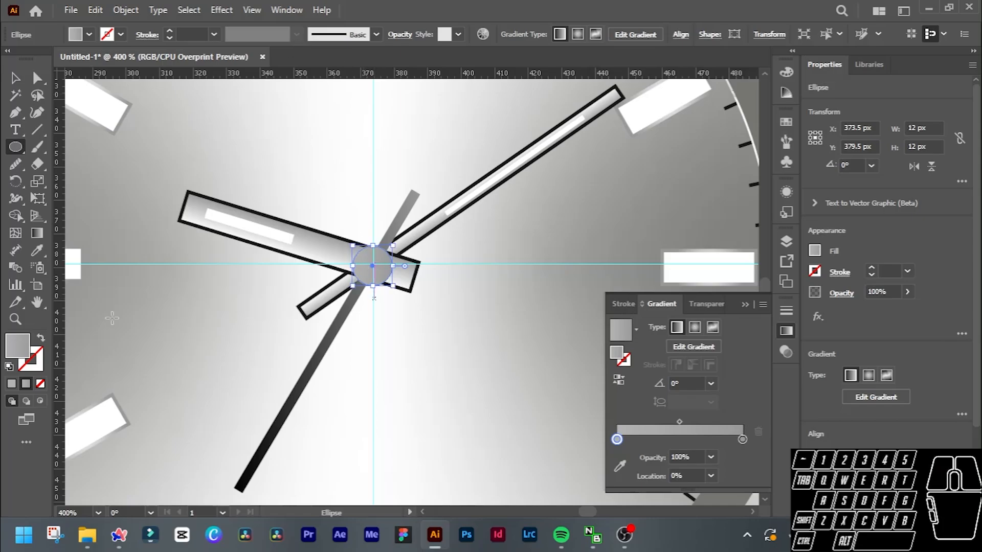
Give the centre cap circle a 1 pt gradient stroke whose starting colour stop is dark grey (#333333).
click(36, 364)
click(12, 384)
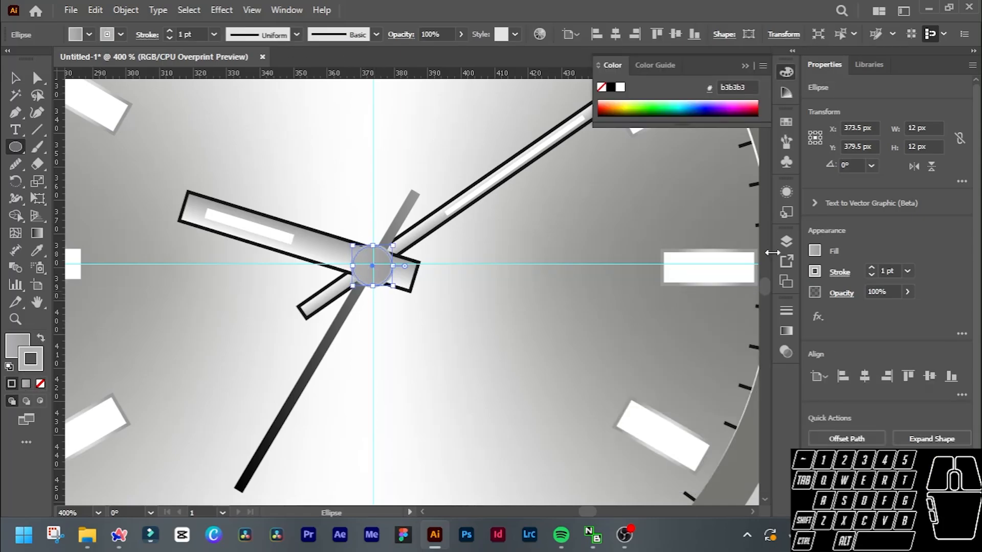
click(786, 329)
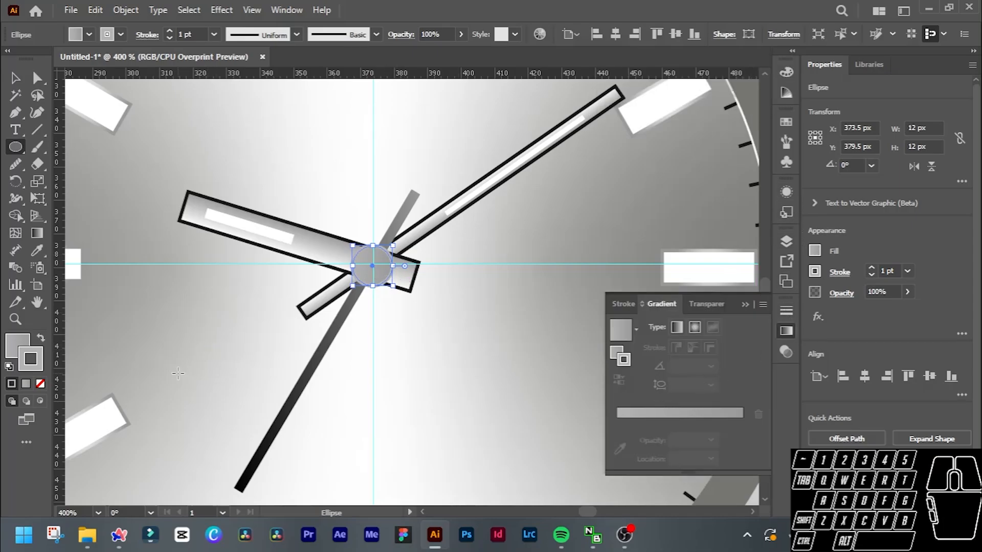
click(26, 385)
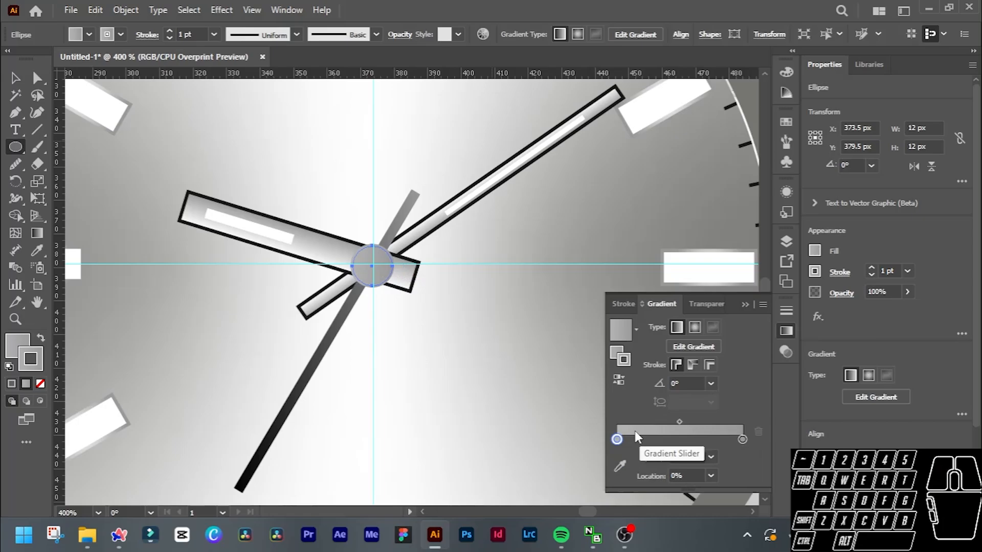
double_click(617, 440)
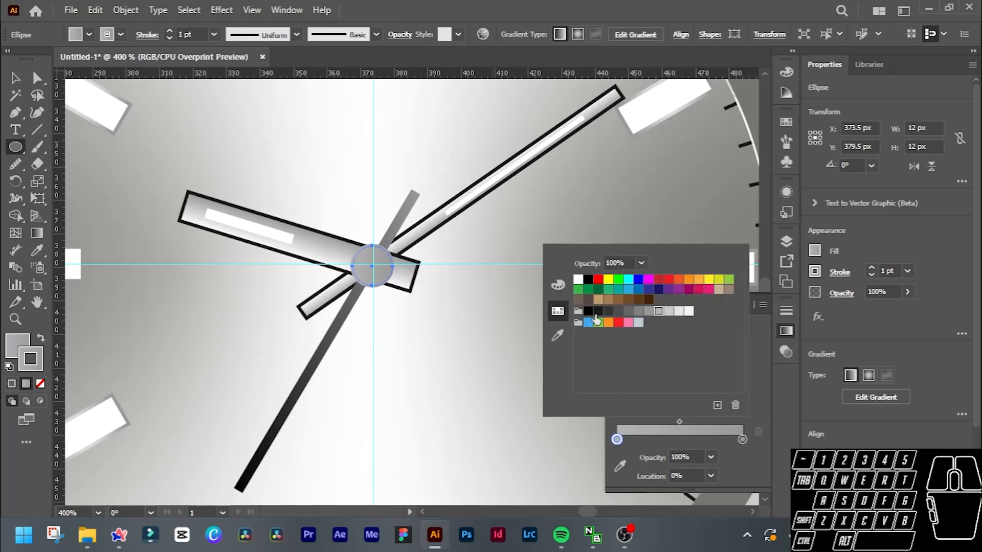
click(609, 313)
click(761, 431)
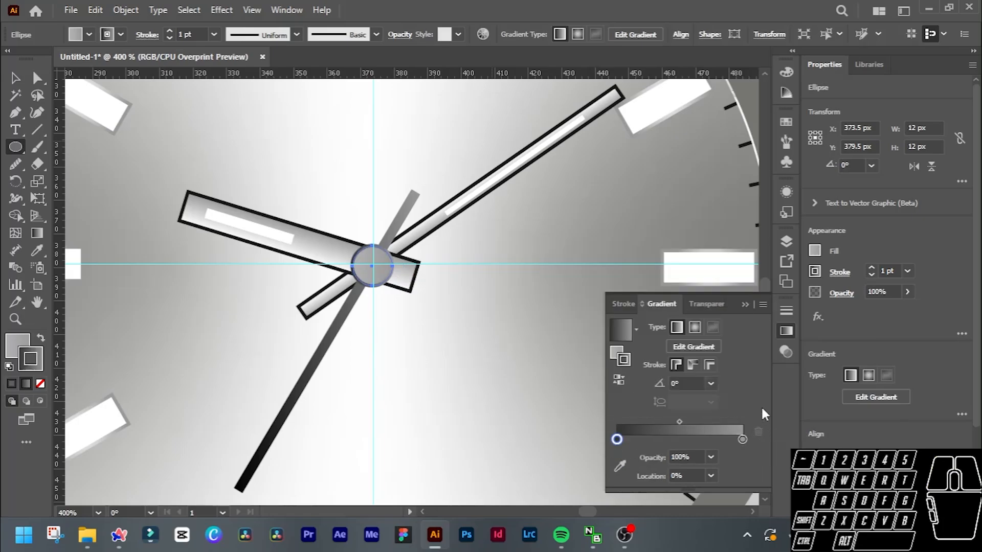
click(787, 332)
Deselect the centre cap and examine the finished hands and dial on the whole watch.
scroll(398, 279, down, 2)
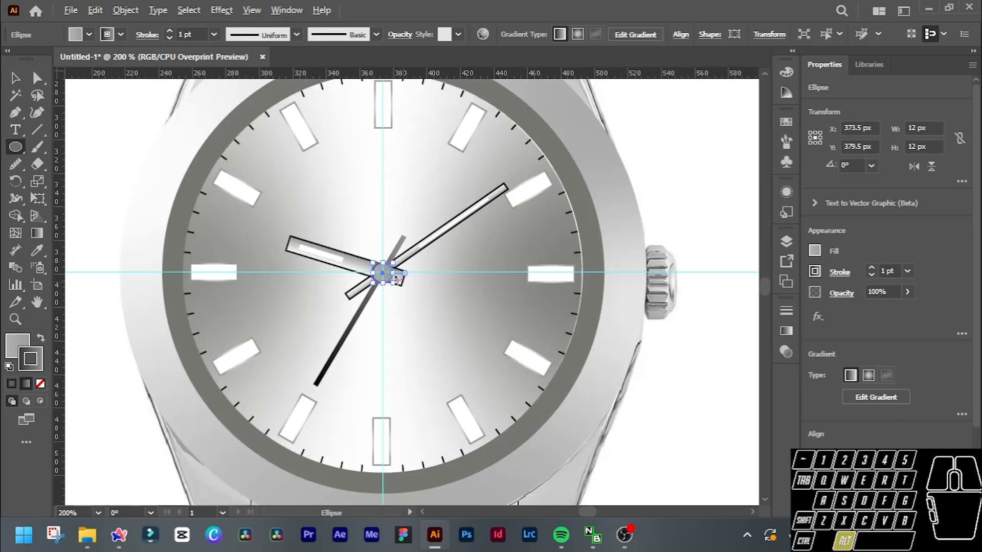
key(v)
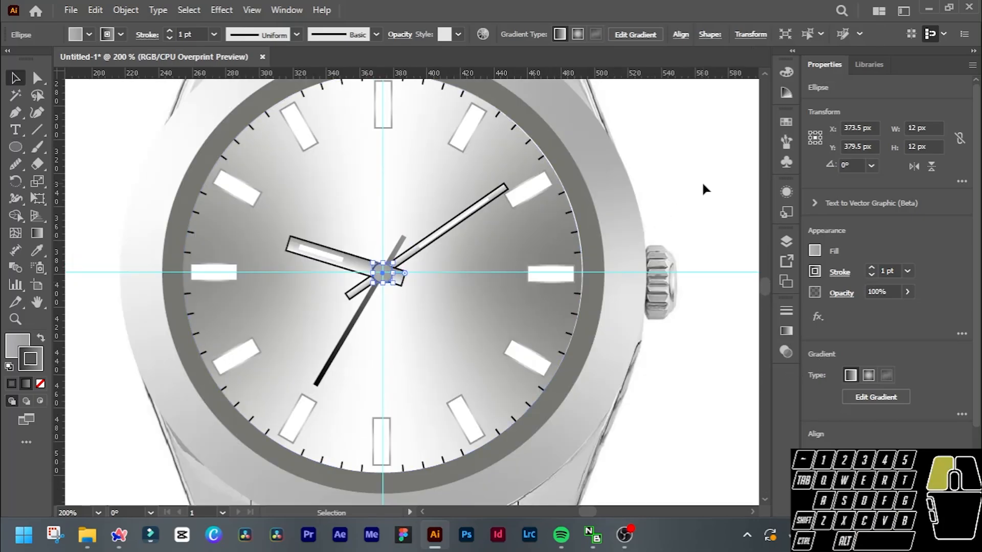
click(701, 181)
scroll(575, 208, down, 2)
scroll(575, 207, down, 2)
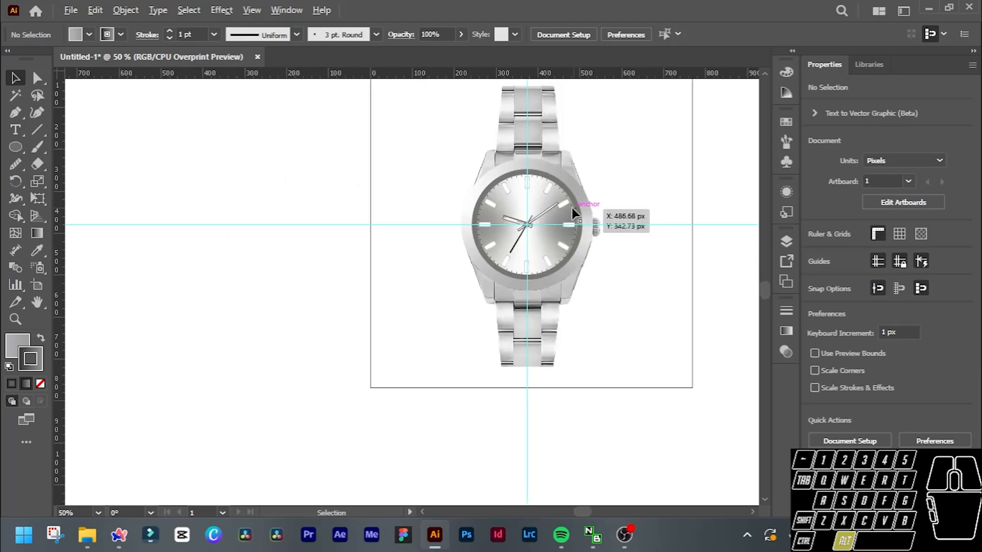
scroll(571, 207, up, 2)
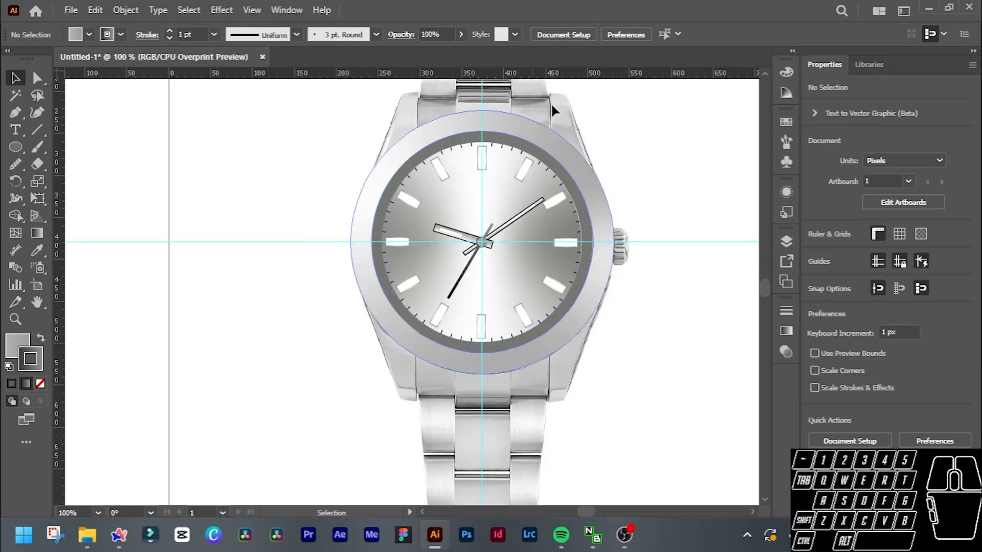
scroll(582, 115, down, 1)
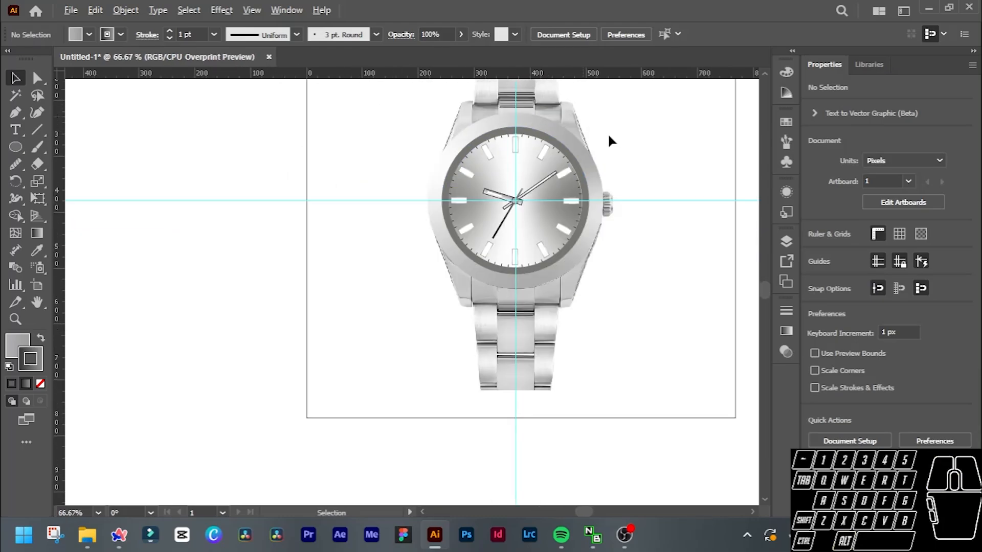
scroll(607, 133, up, 2)
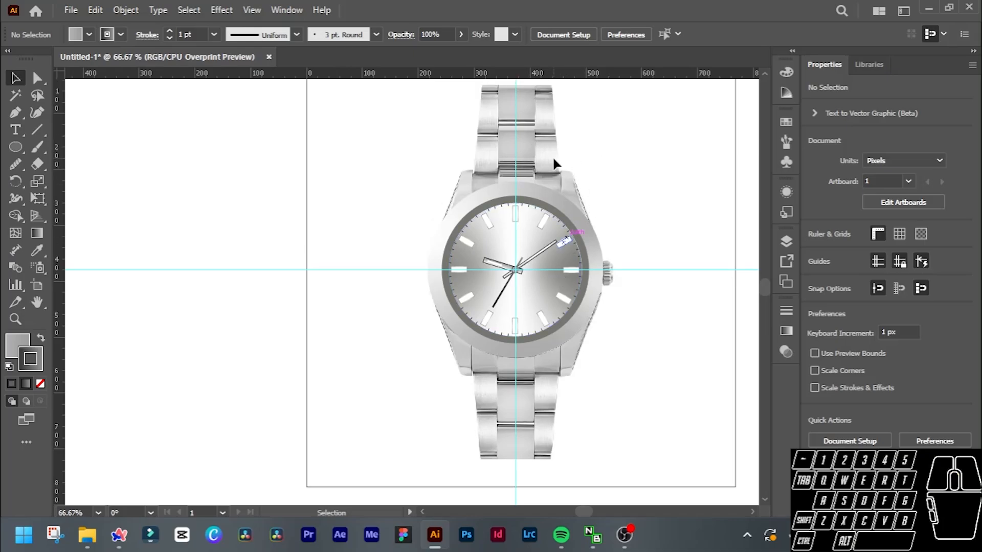
ctrl+alt+click(615, 183)
Try placing the reference photo beside the drawn dial for comparison and enlarging the dial circle to 243 px.
drag(559, 163, 265, 155)
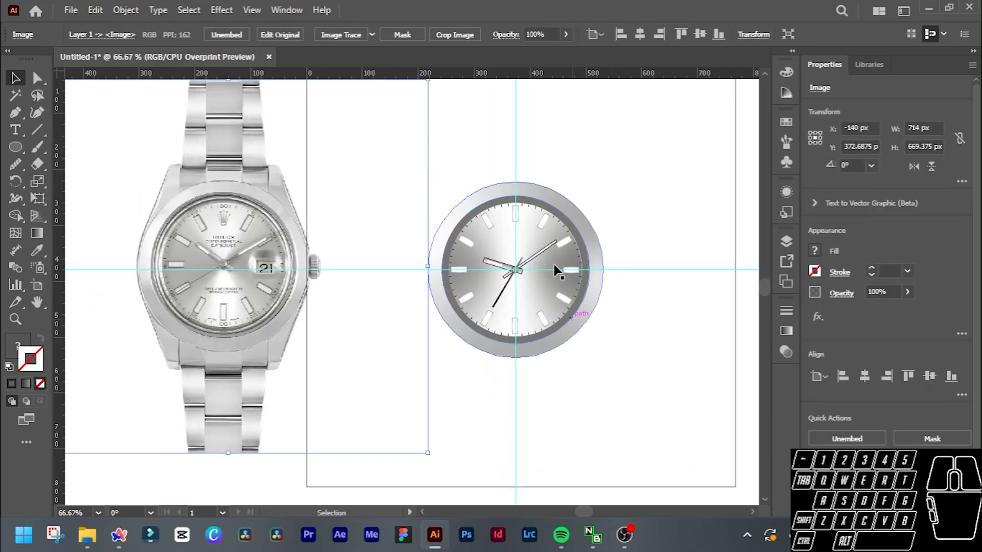
click(563, 264)
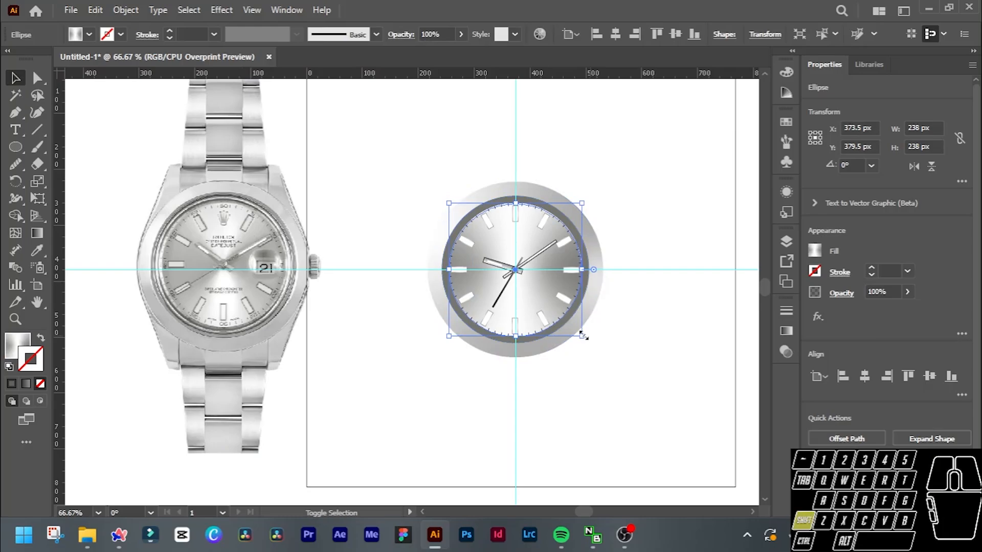
drag(583, 334, 588, 333)
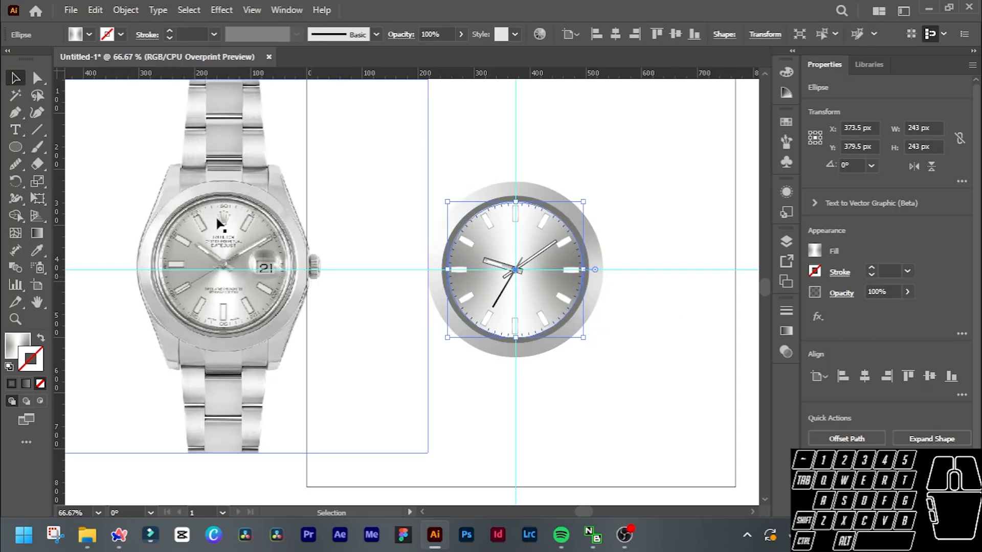
drag(219, 174, 241, 180)
key(ctrl+z)
key(ctrl+z)
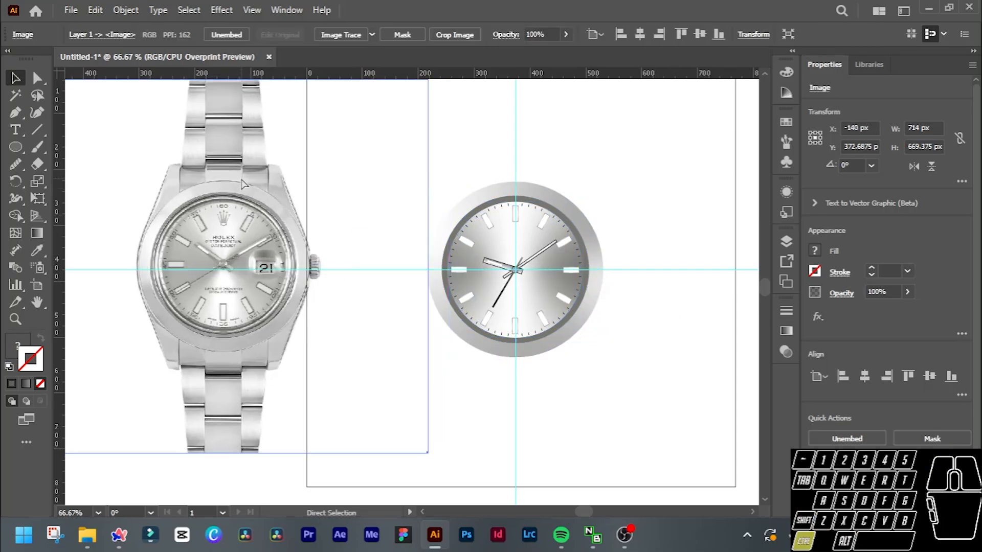
mouse_move(211, 236)
mouse_down()
mouse_move(438, 256)
mouse_move(505, 245)
mouse_up()
Enlarge the gradient-filled dial circle proportionally from its centre to 245 px.
click(565, 286)
scroll(567, 290, up, 2)
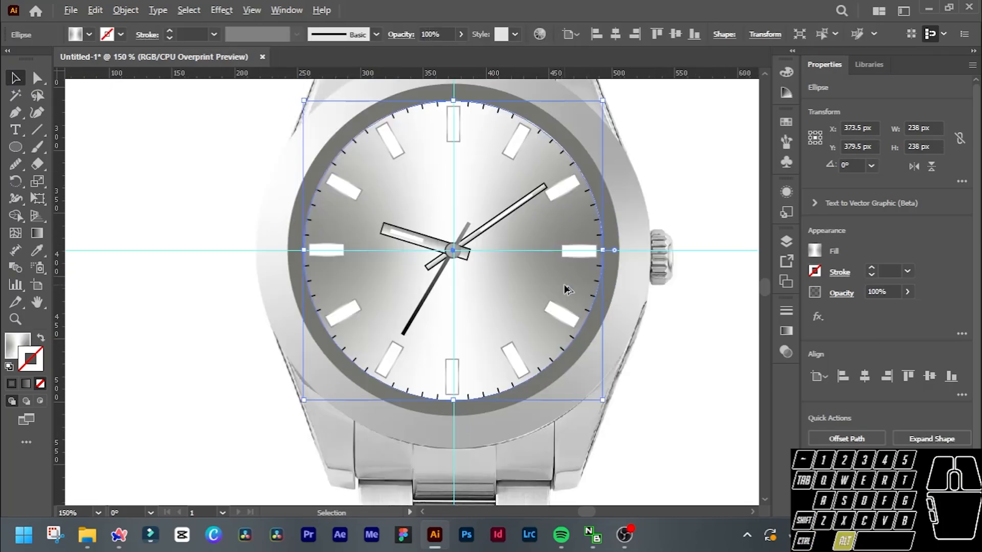
drag(604, 401, 615, 402)
scroll(710, 380, down, 3)
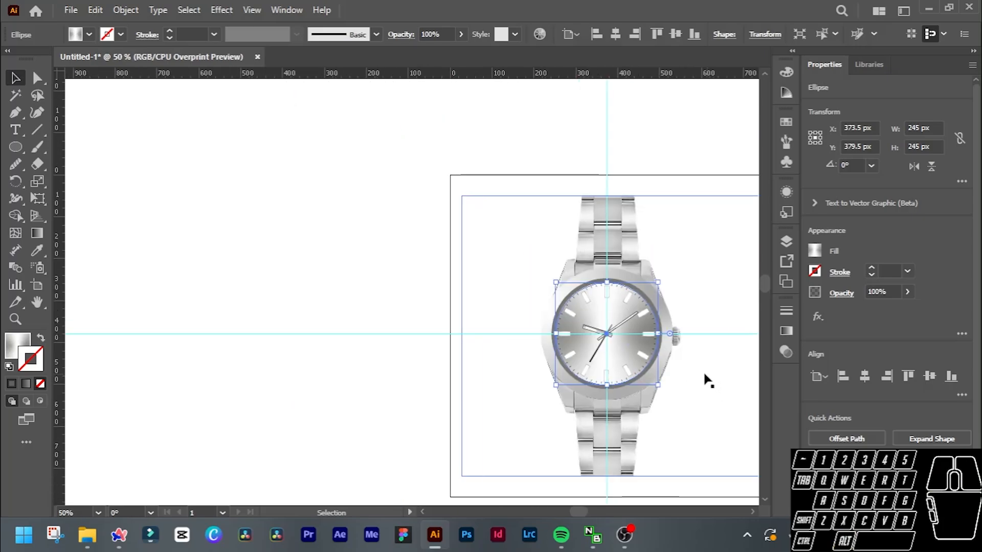
Reduce the reference watch photo's opacity to 54% and lock the image.
click(524, 179)
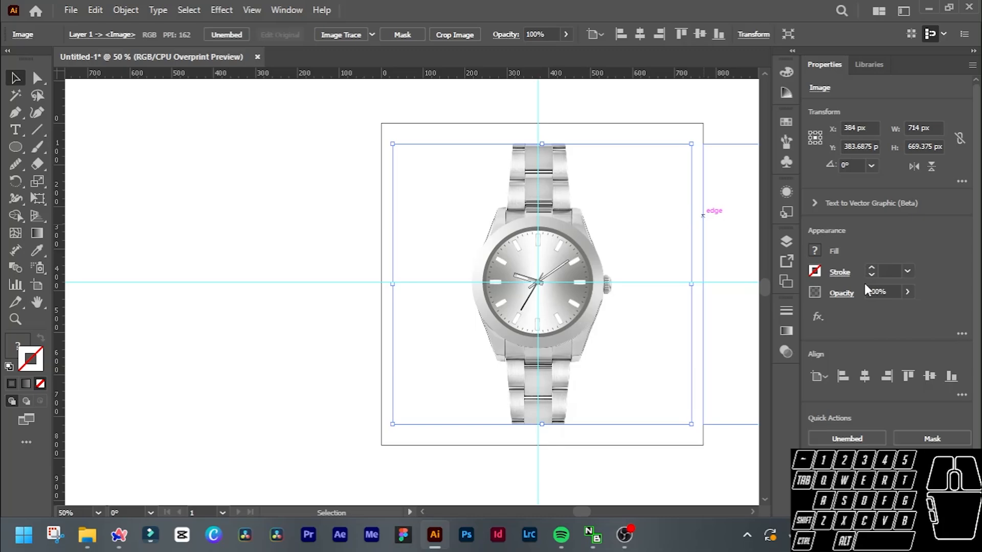
scroll(885, 292, down, 5)
scroll(885, 291, down, 11)
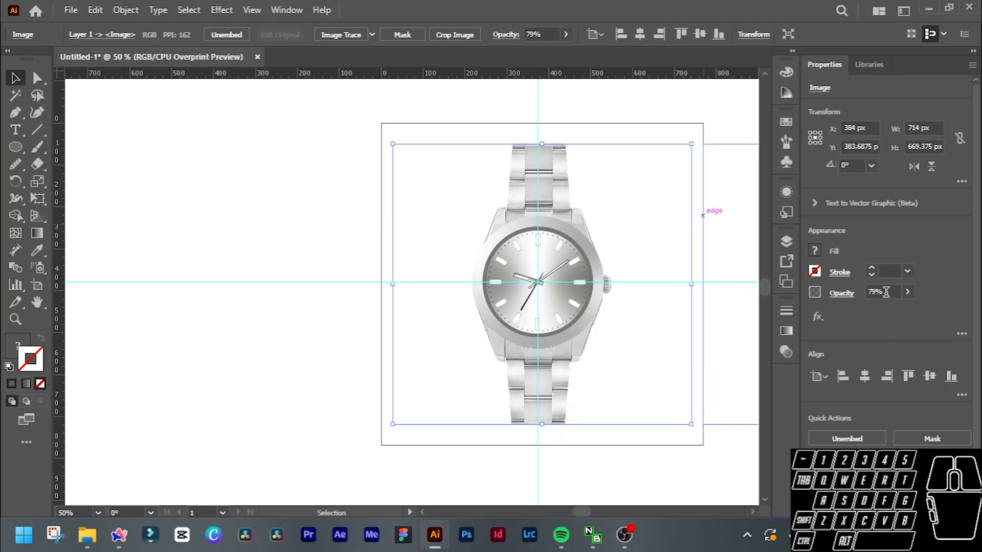
scroll(885, 291, down, 16)
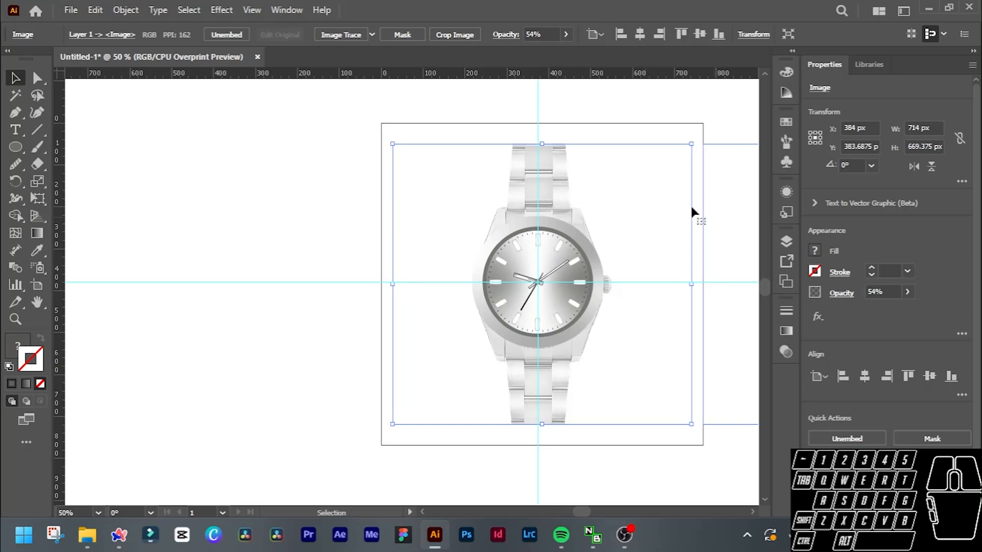
key(ctrl)
key(ctrl+2)
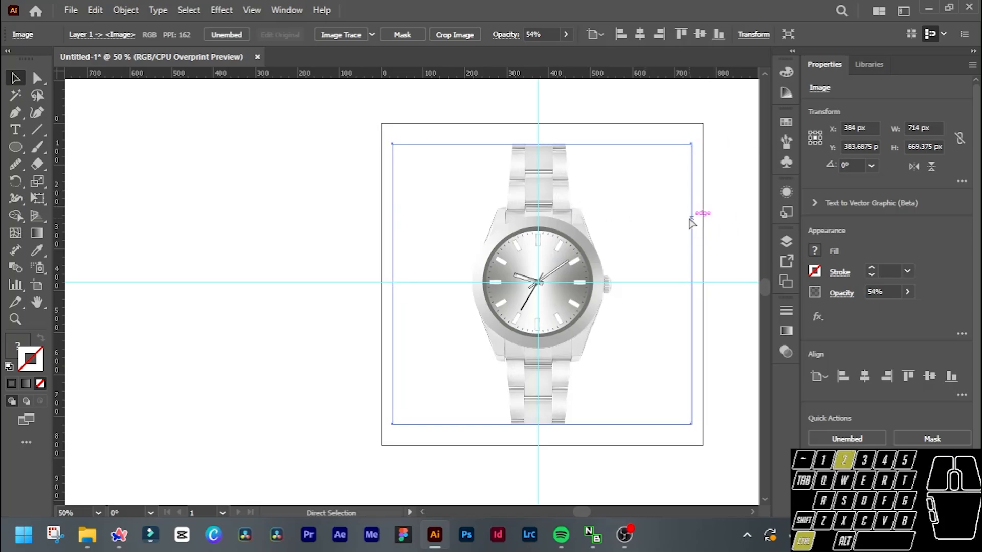
Trace the upper-right lug of the watch case with the Pen tool as a closed path about 51 px wide and 90 px tall.
scroll(606, 206, up, 2)
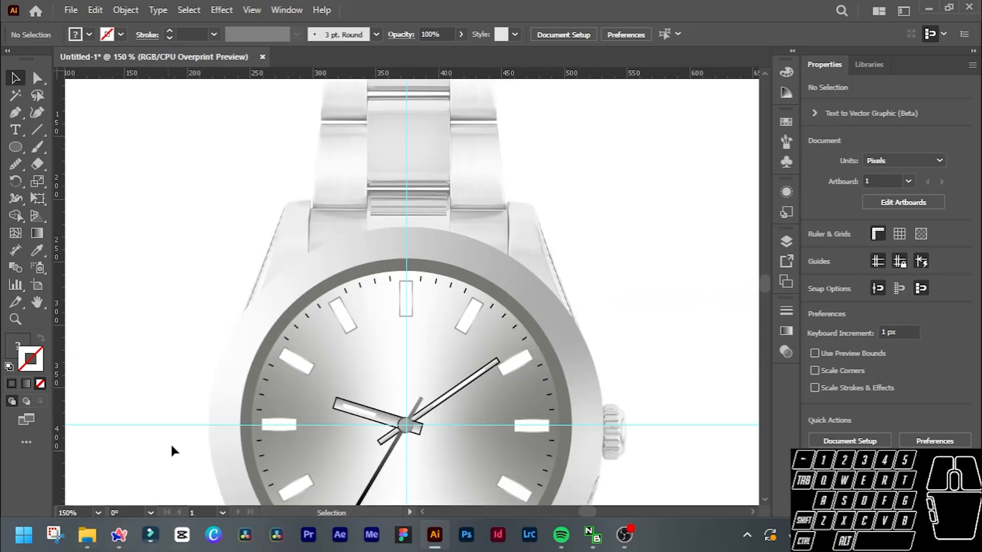
click(9, 117)
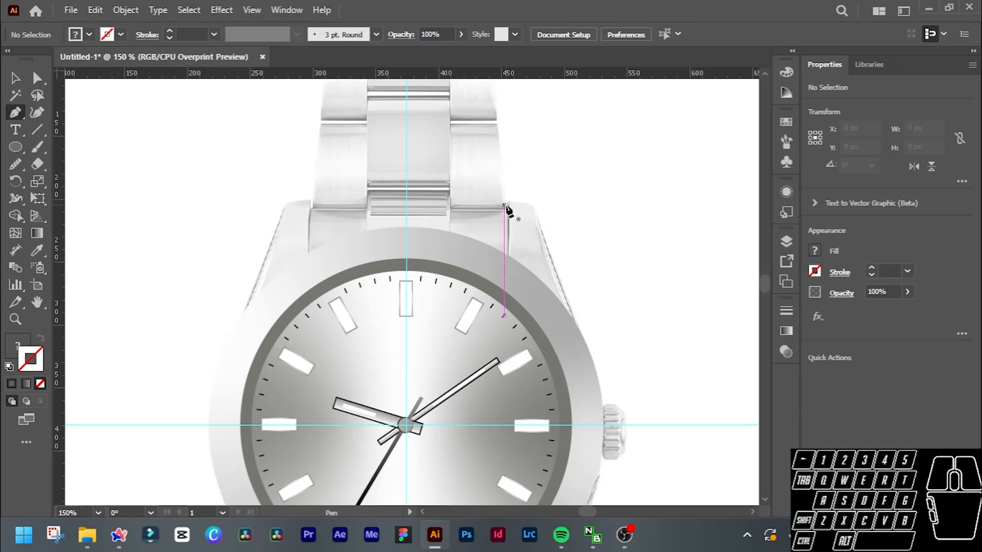
click(508, 205)
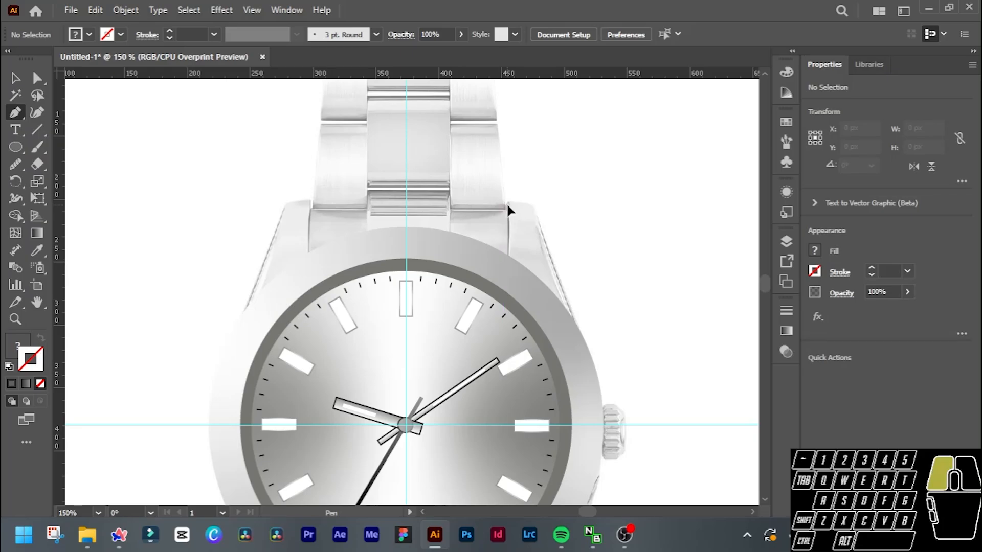
click(508, 254)
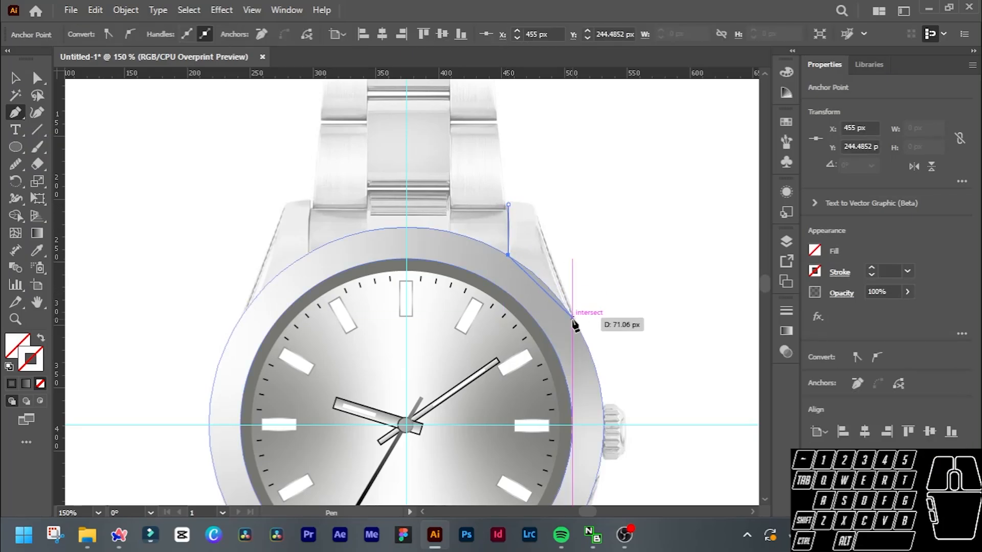
drag(573, 319, 578, 327)
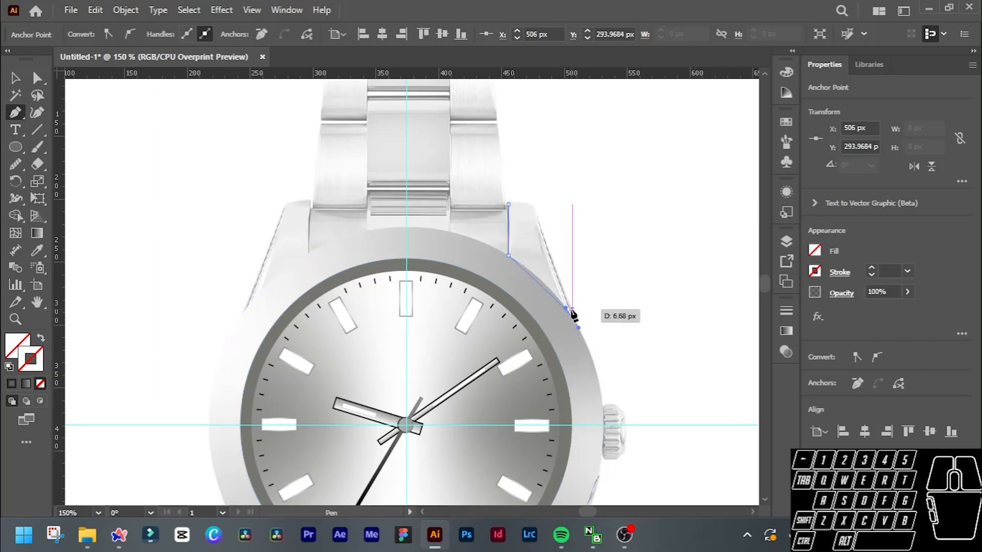
click(532, 204)
click(508, 205)
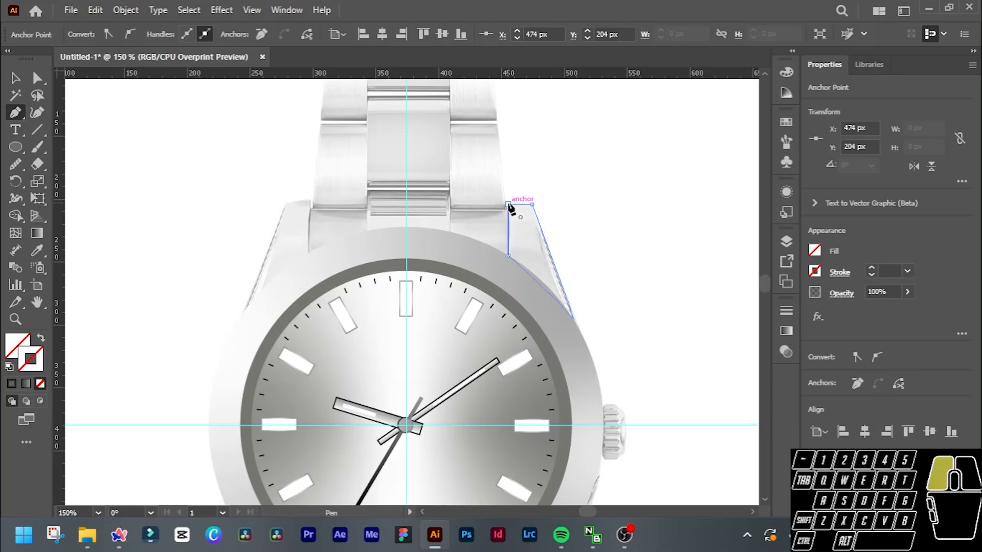
key(v)
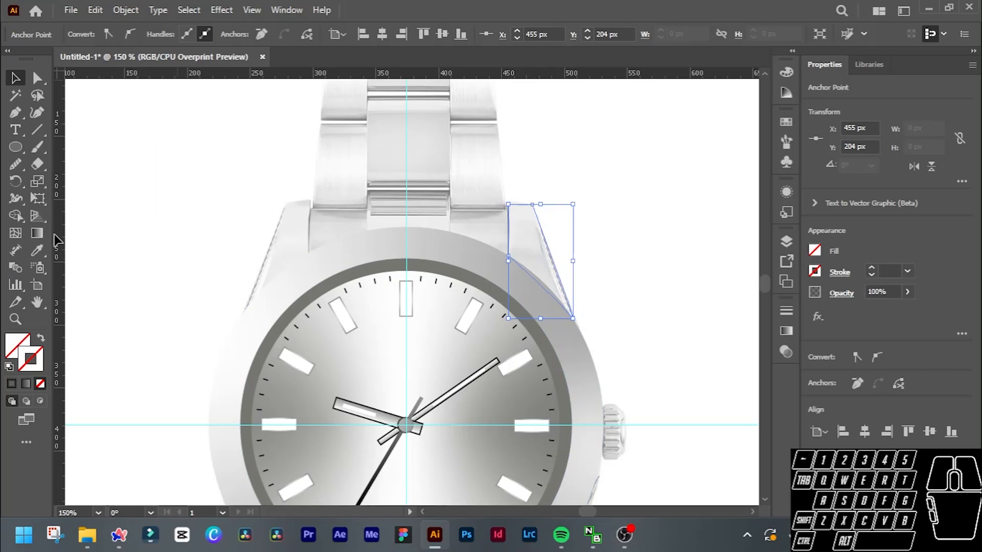
Give the traced lug path a solid 1 pt black (#000000) stroke.
click(13, 385)
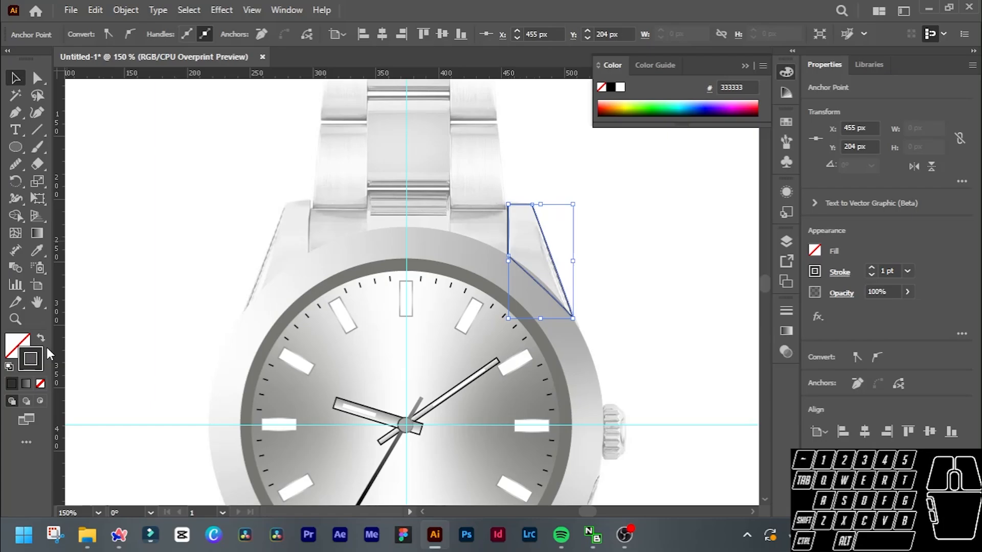
double_click(27, 369)
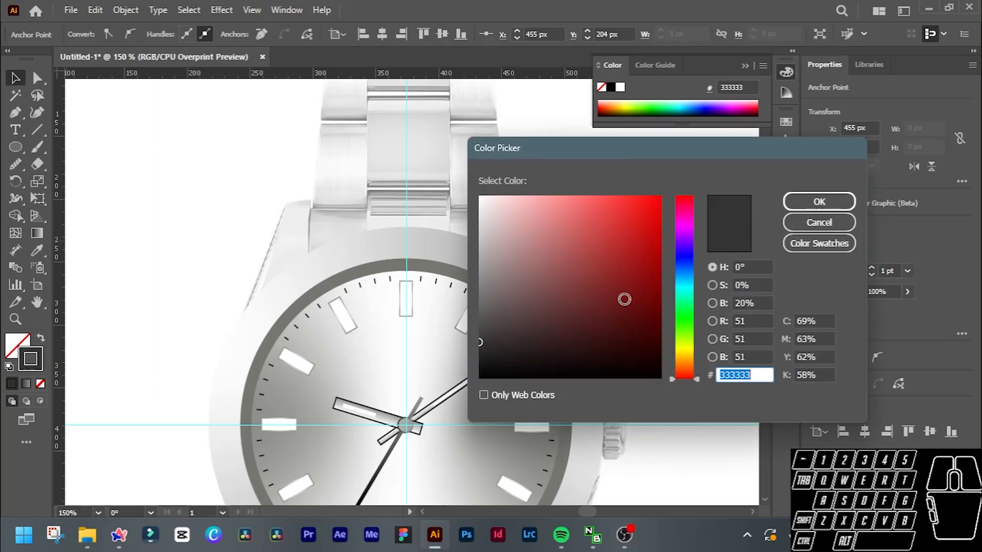
click(818, 201)
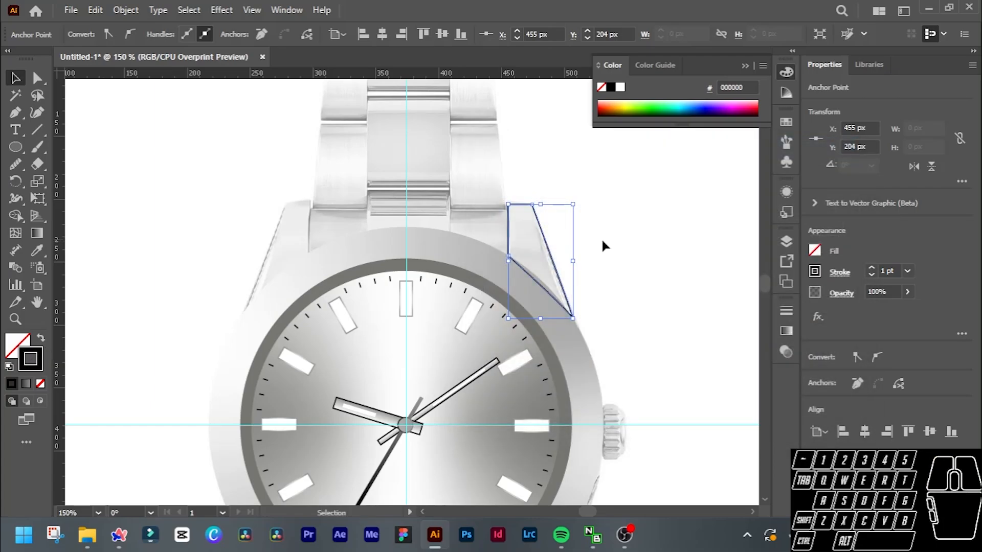
Undo the black stroke and the traced upper-right lug path to clear the lug for a new trace.
scroll(564, 247, up, 2)
scroll(561, 243, up, 1)
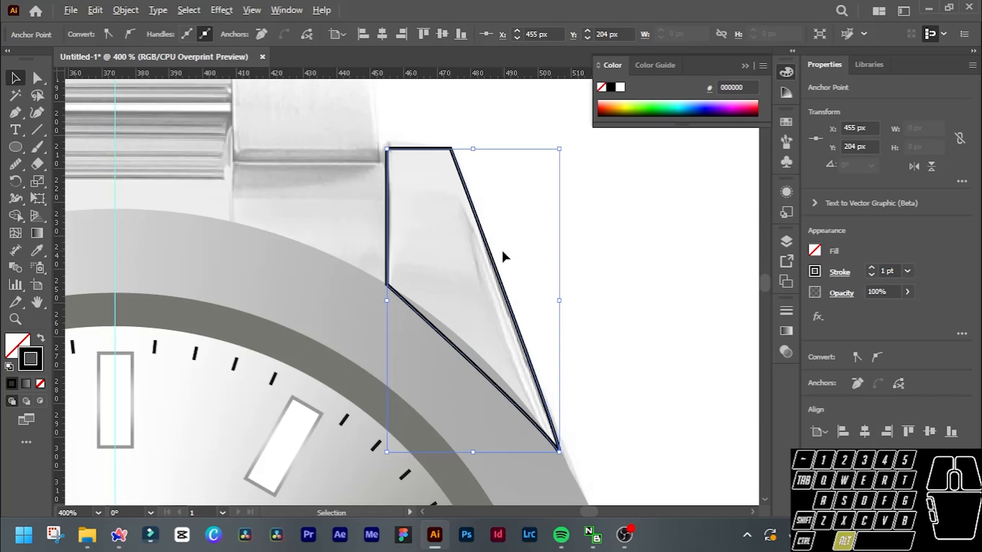
scroll(502, 251, down, 1)
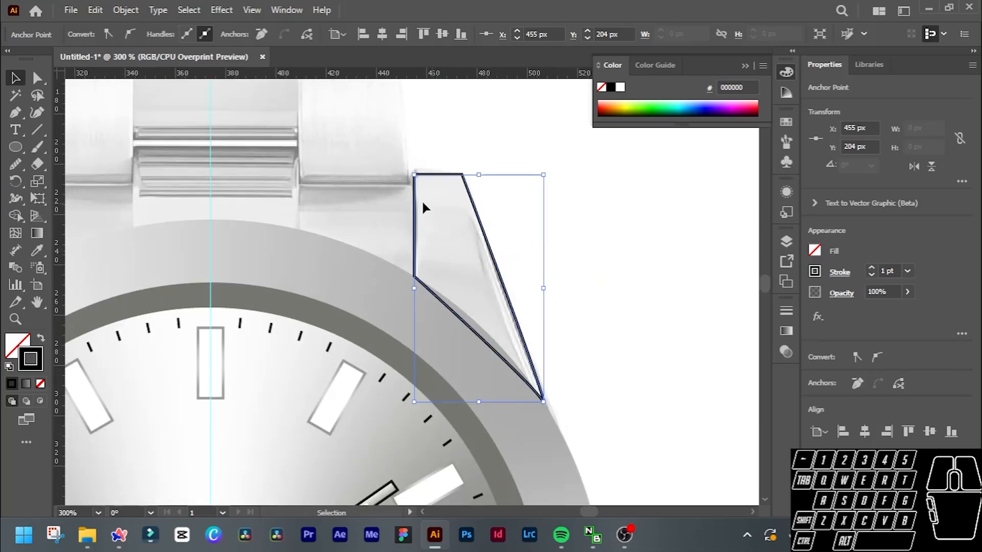
key(ctrl)
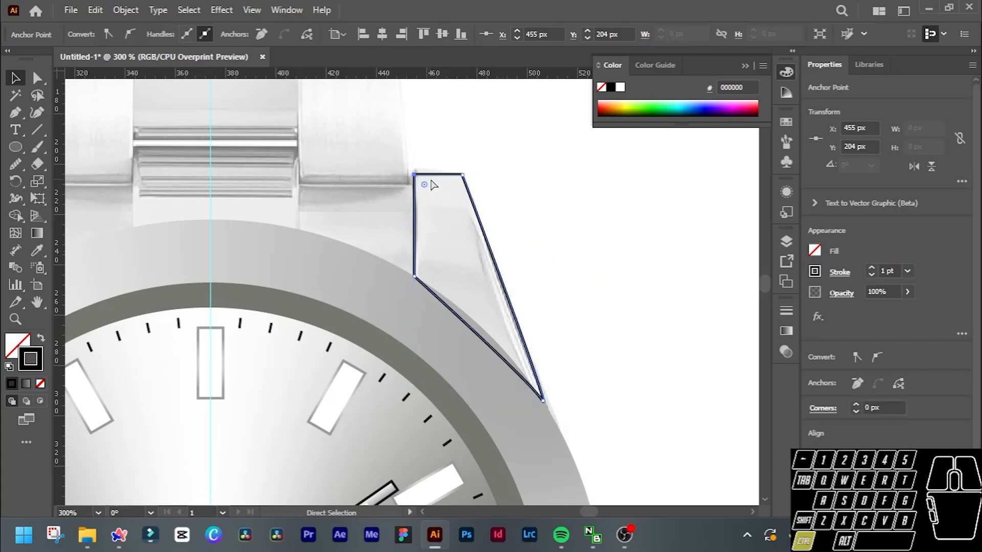
key(ctrl+z)
key(ctrl+z)
key(ctrl+z)
key(ctrl+z)
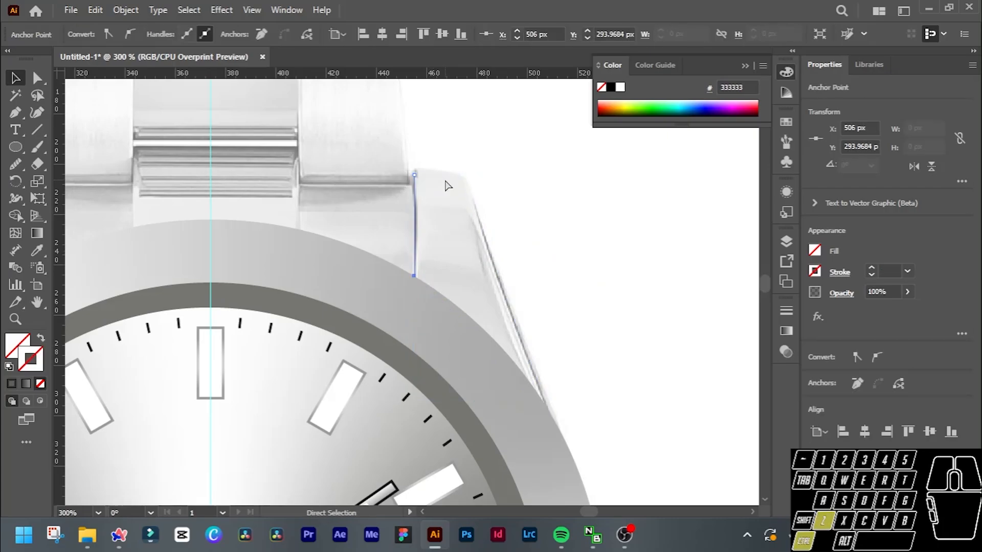
key(ctrl+z)
key(ctrl+z)
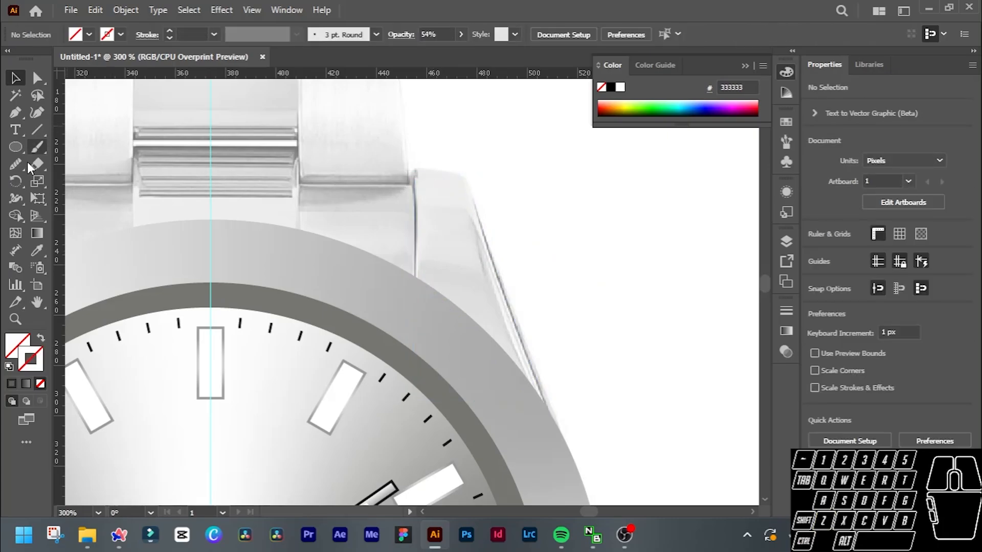
Trace the upper-right lug with the Pen tool as a closed path about 55 px wide and 96 px tall, with a curved top edge.
click(16, 112)
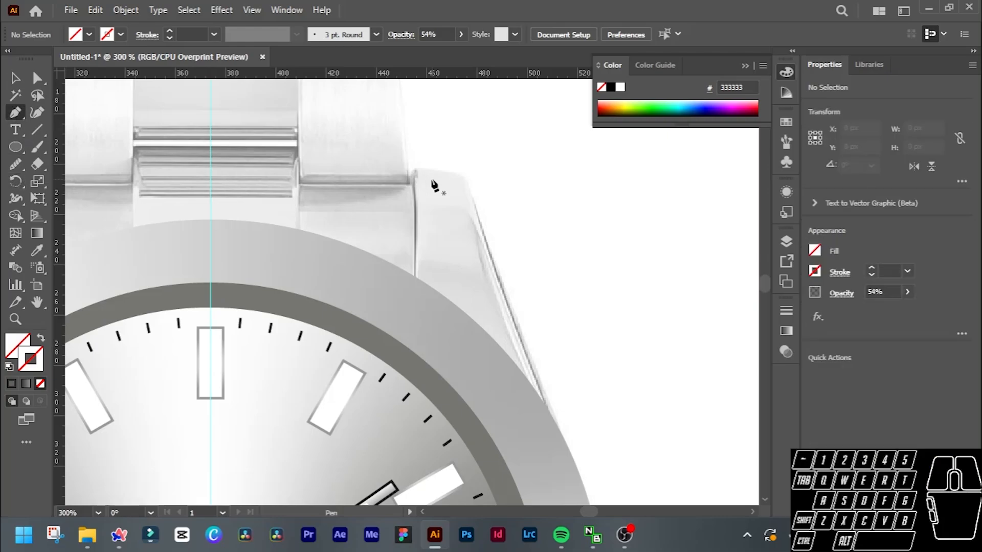
click(412, 172)
drag(415, 278, 413, 287)
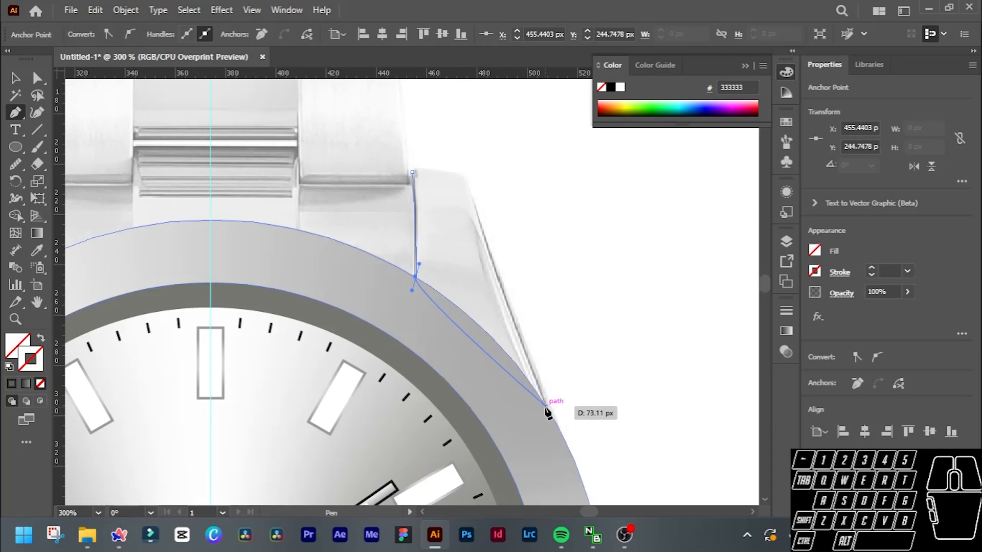
click(548, 410)
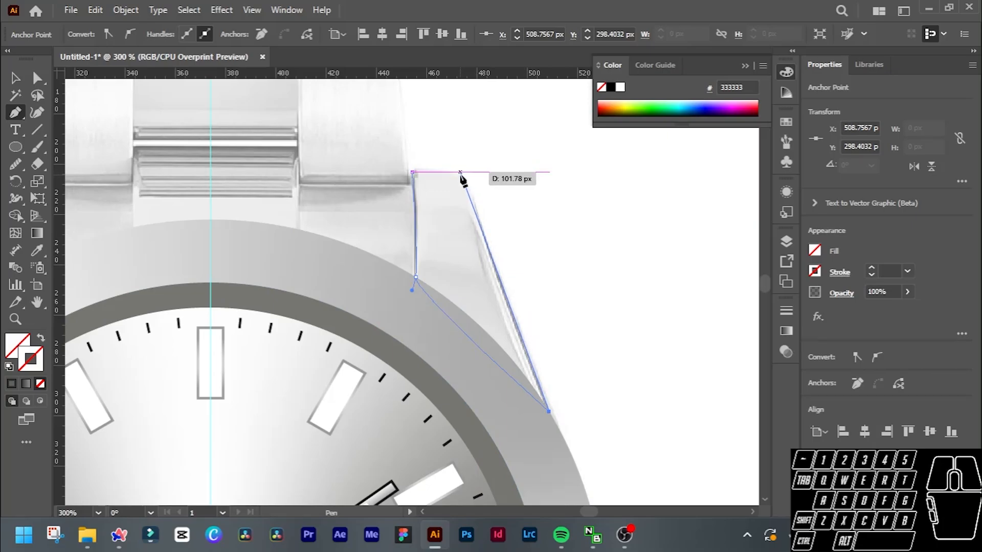
scroll(462, 181, up, 3)
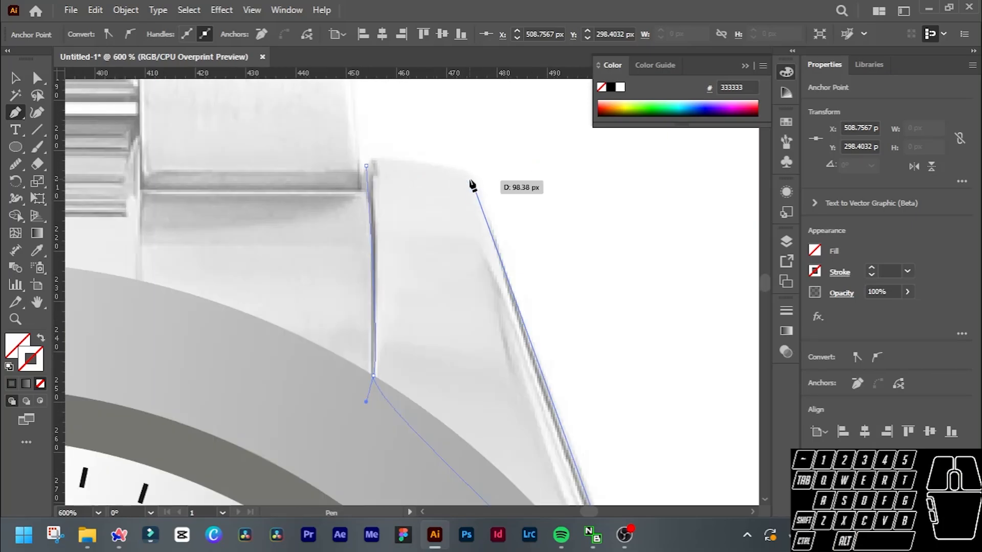
drag(468, 176, 466, 170)
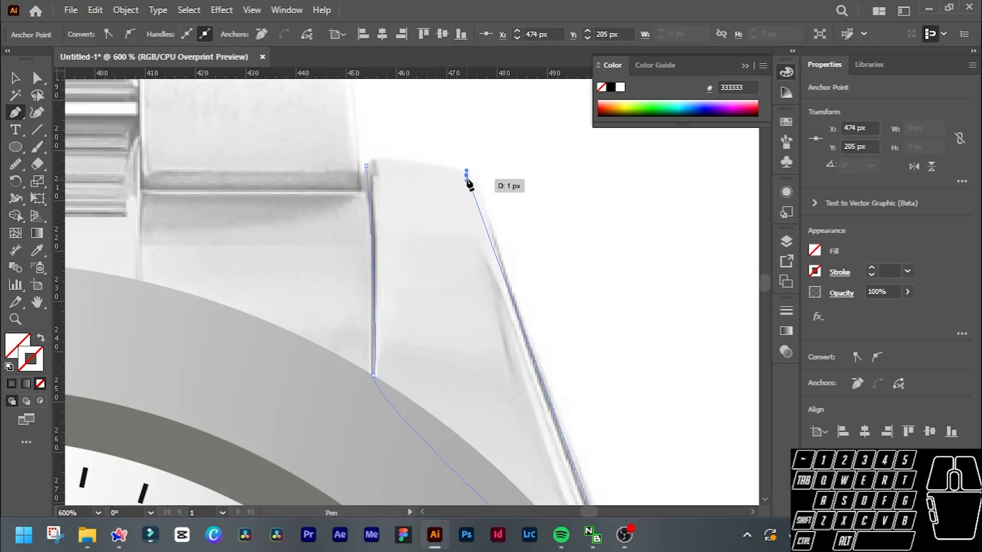
click(466, 175)
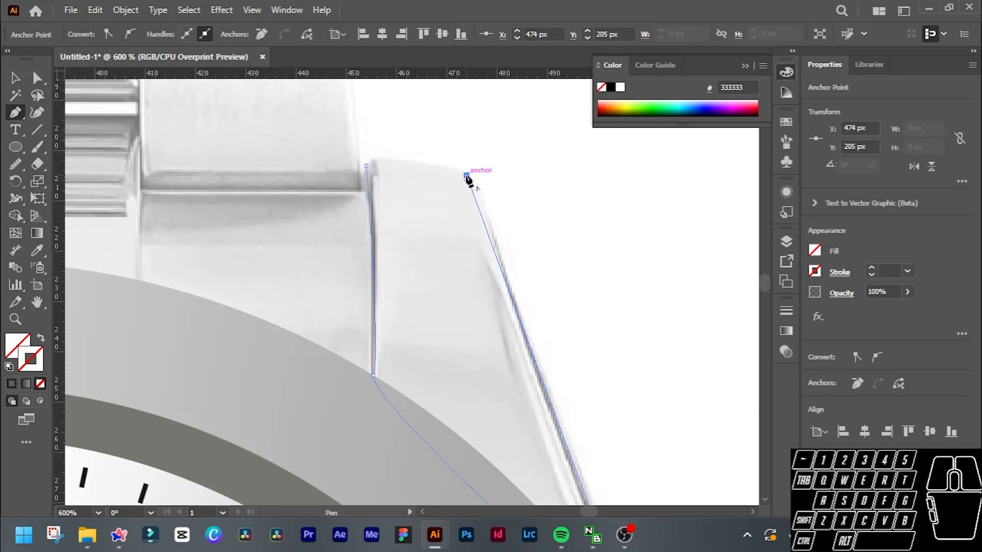
click(366, 166)
drag(366, 166, 422, 160)
key(v)
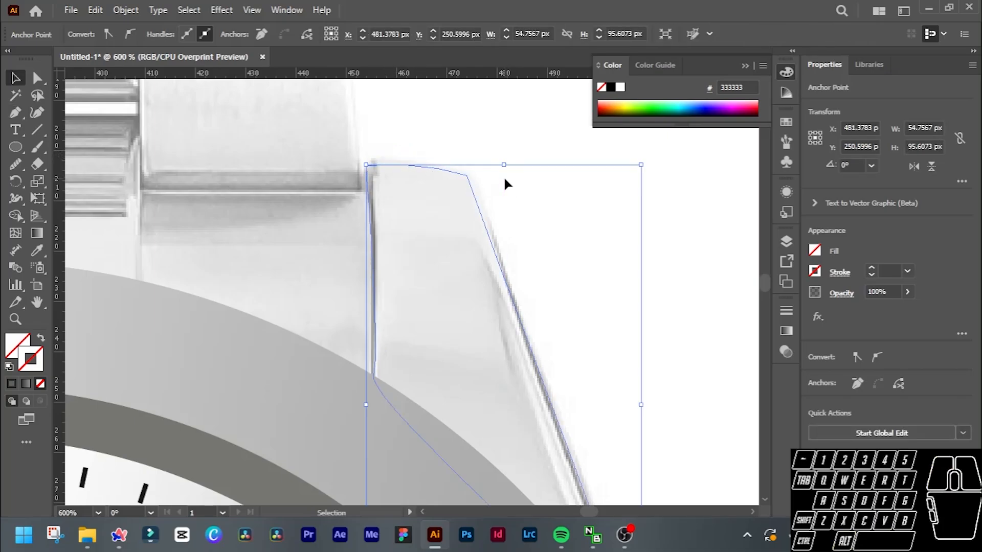
Give the retraced lug path a solid near-black stroke in #0c0c0c.
scroll(503, 176, down, 2)
scroll(516, 203, up, 3)
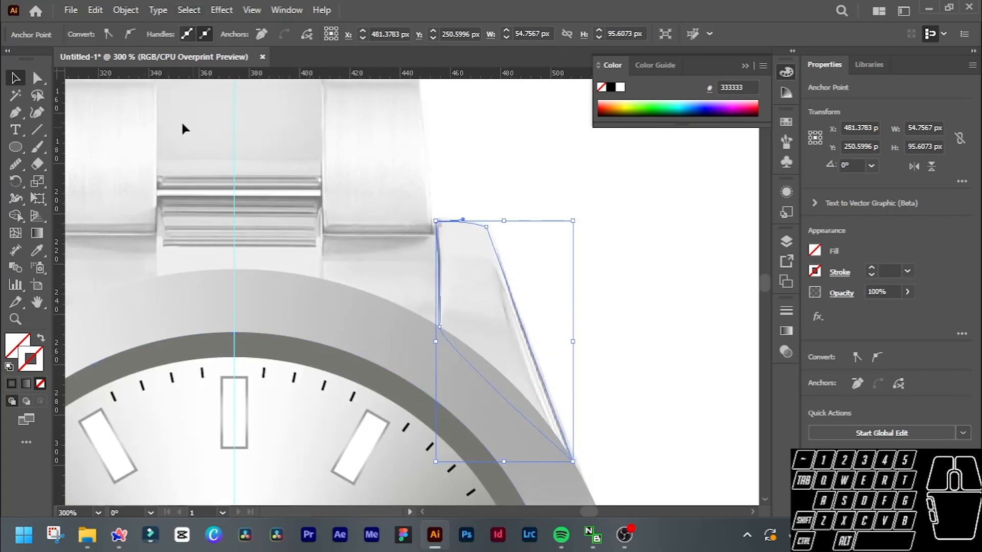
click(12, 385)
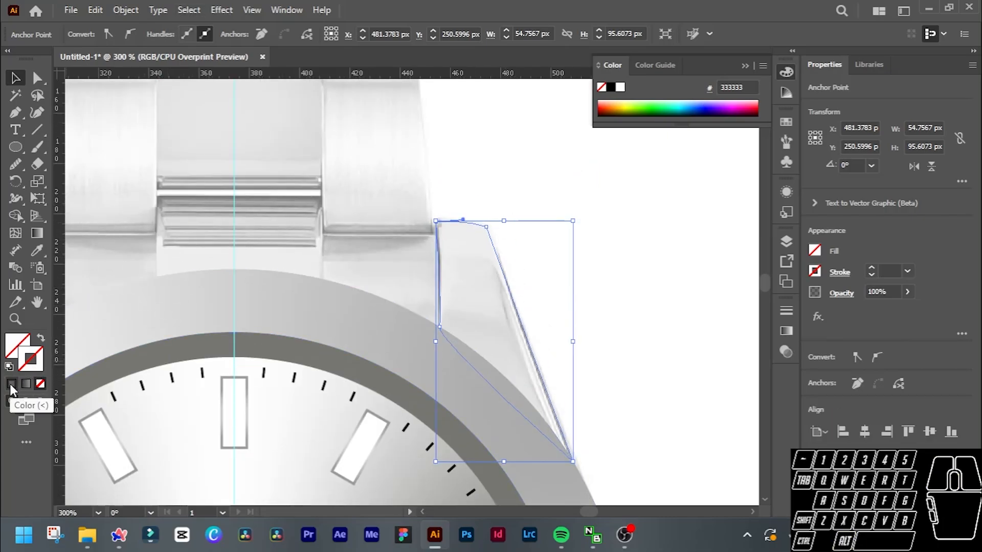
double_click(11, 387)
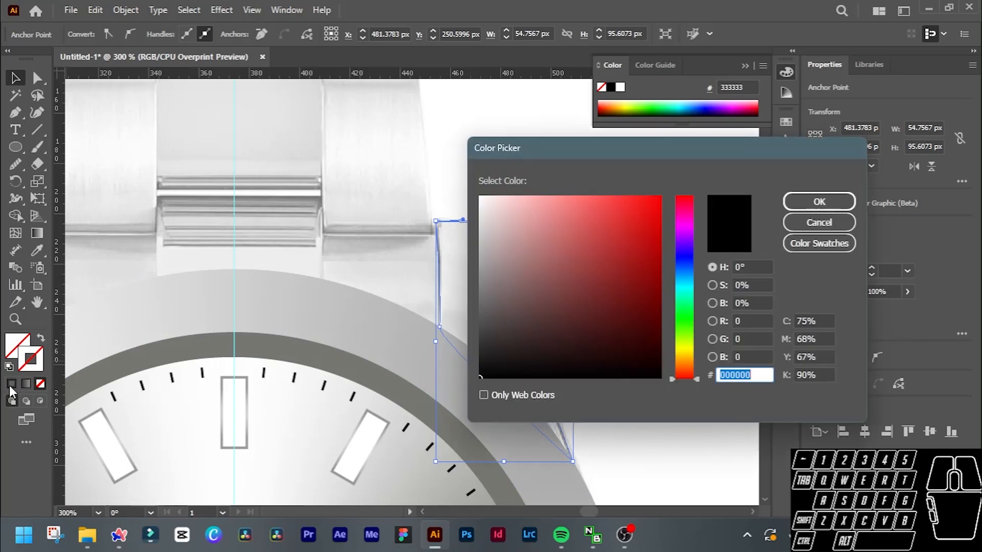
text(0c0c0c)
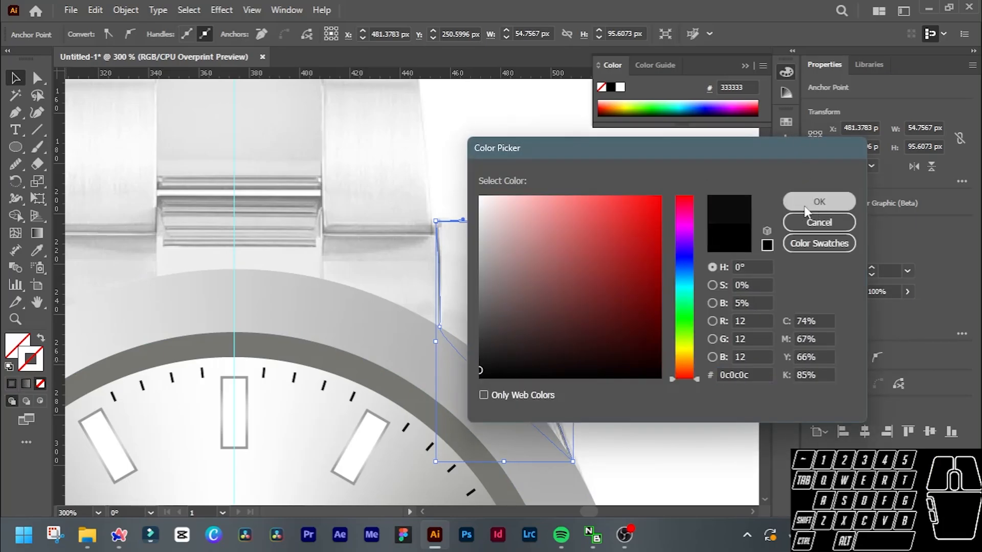
click(806, 205)
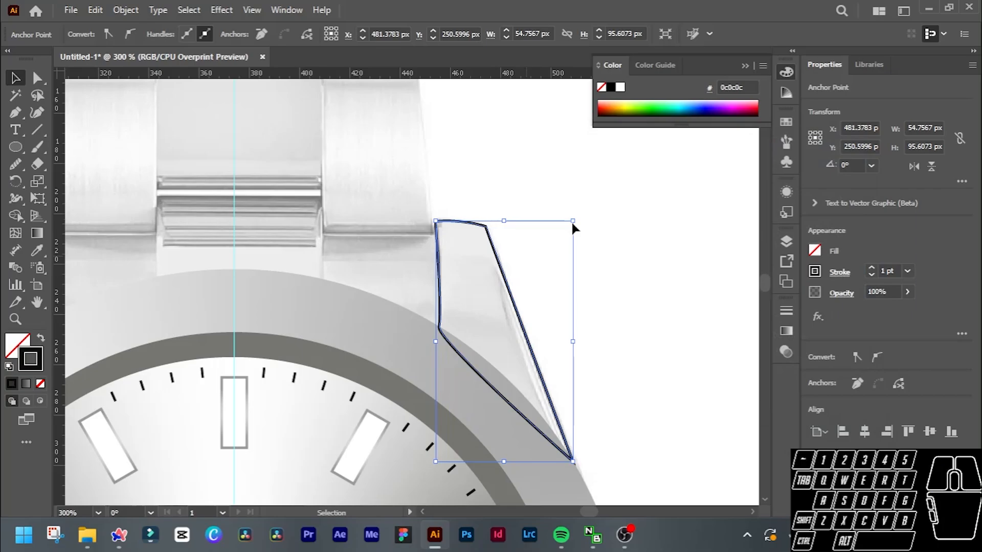
alt+scroll(550, 259, down, 2)
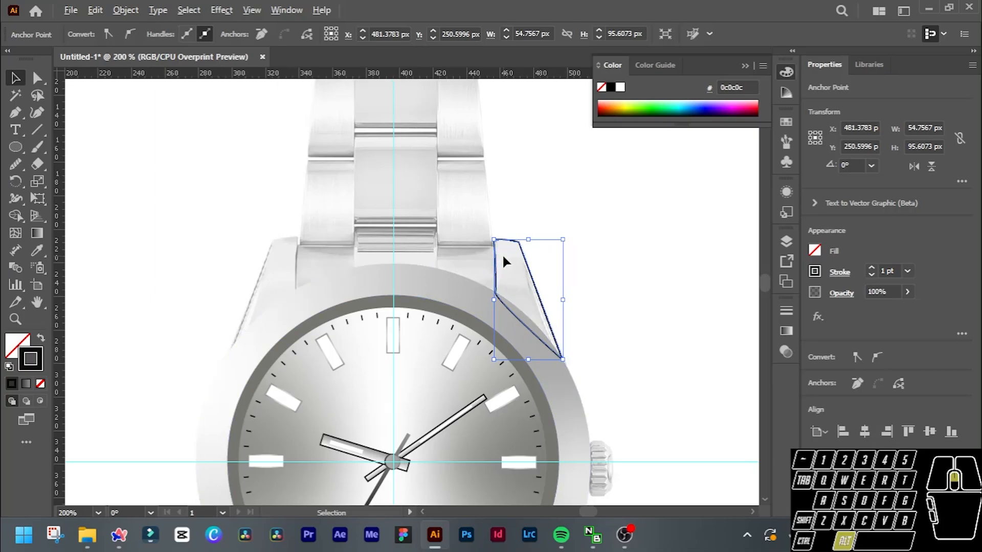
scroll(541, 287, up, 2)
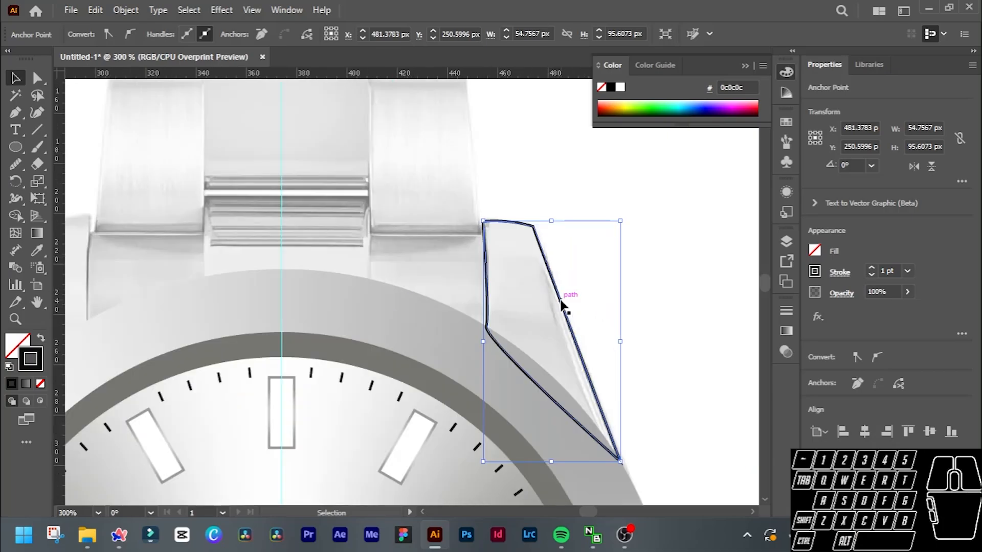
Select the lug path and fill it with a linear gradient.
click(561, 302)
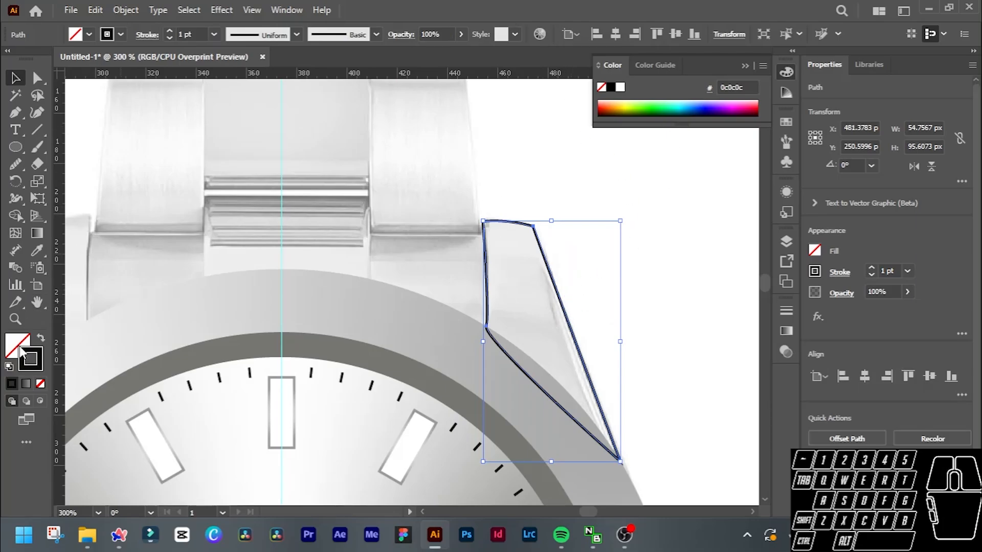
click(26, 383)
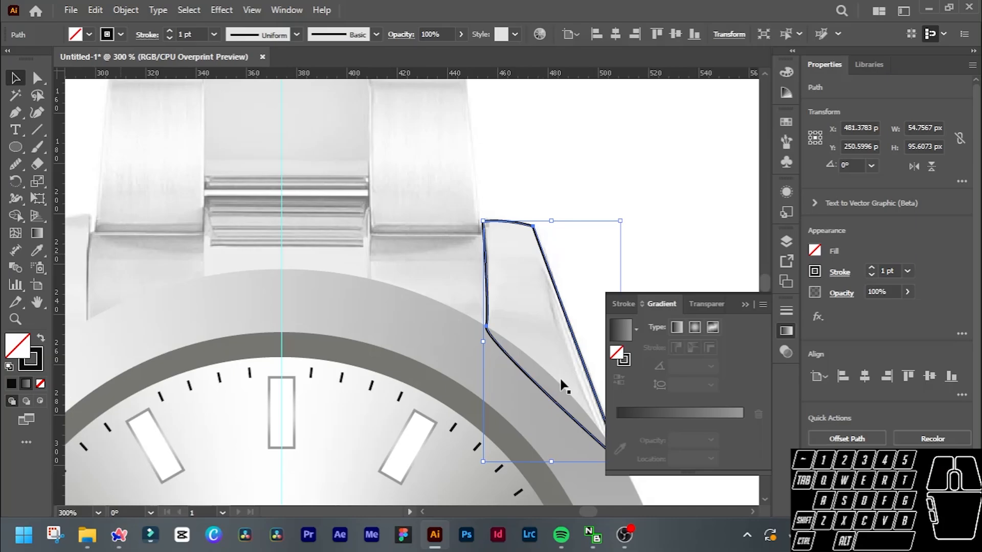
scroll(563, 339, down, 5)
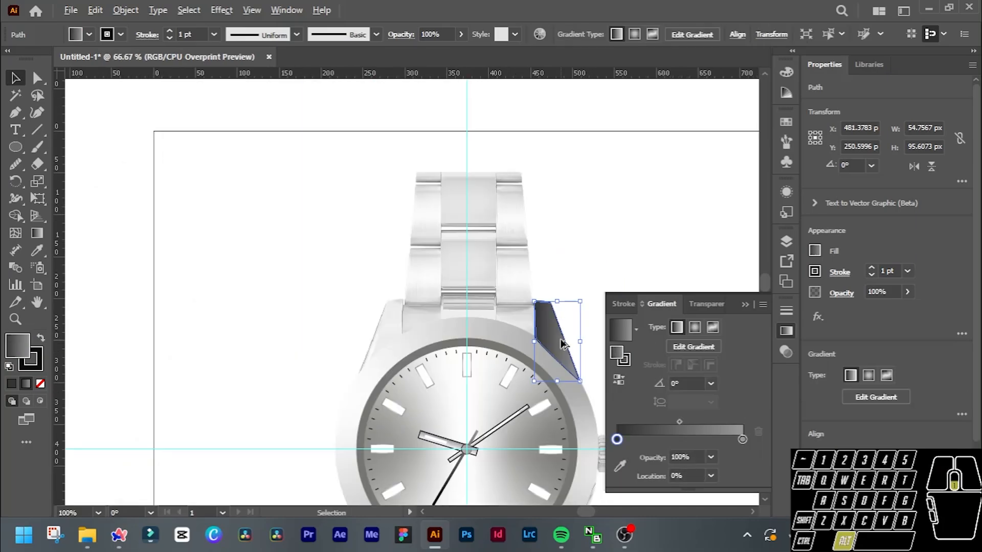
scroll(558, 337, right, 6)
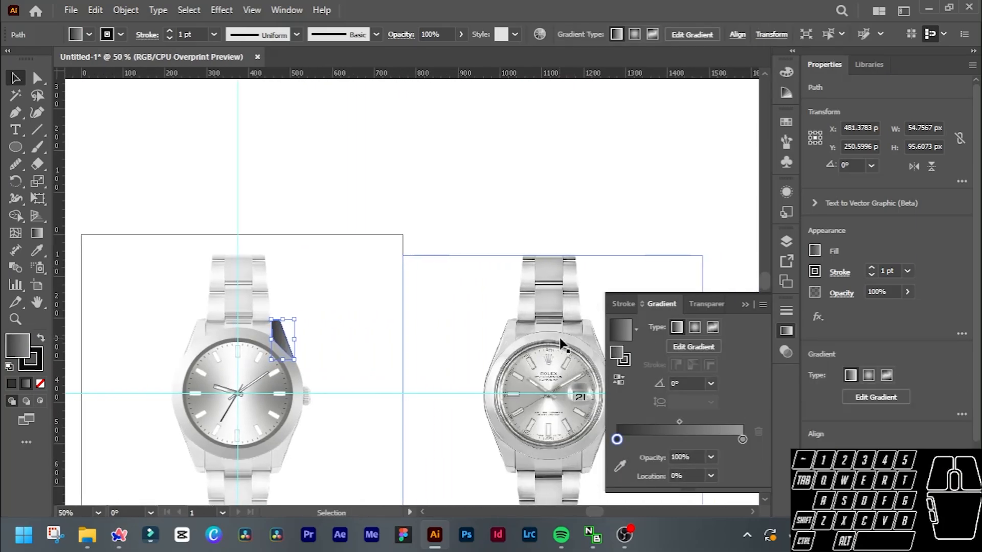
scroll(562, 342, down, 2)
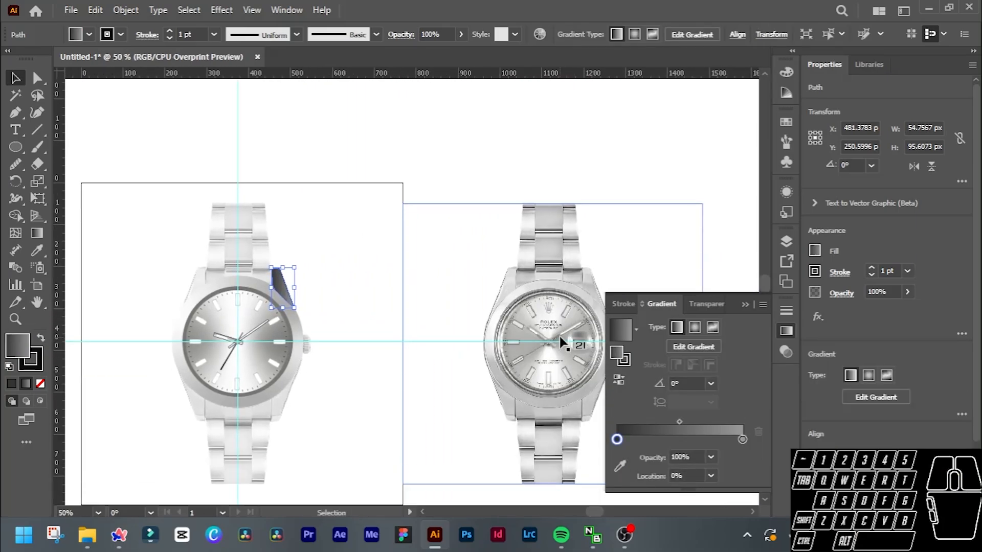
Turn off Overprint Preview and compare the traced lug with the lug on the full-opacity reference photo.
click(251, 10)
click(307, 74)
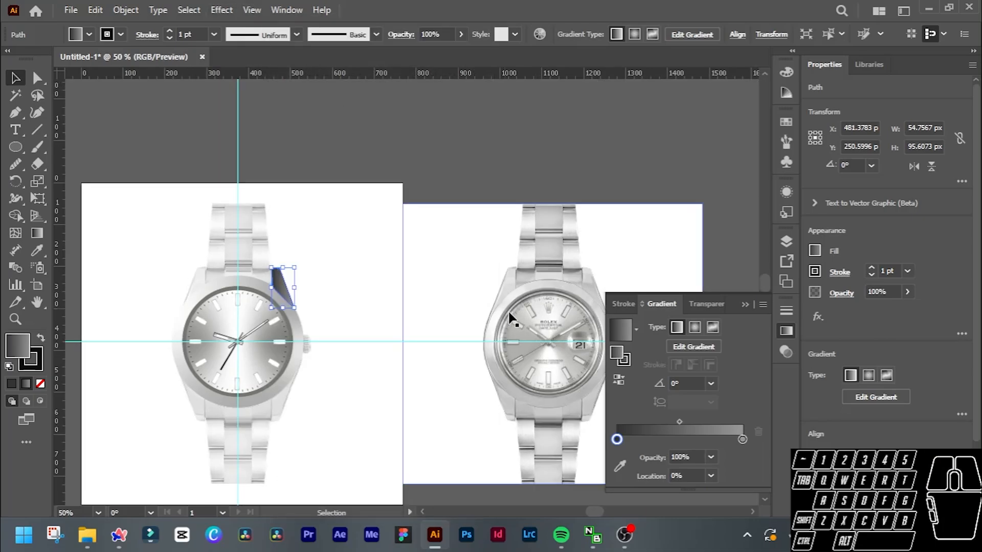
scroll(525, 318, up, 4)
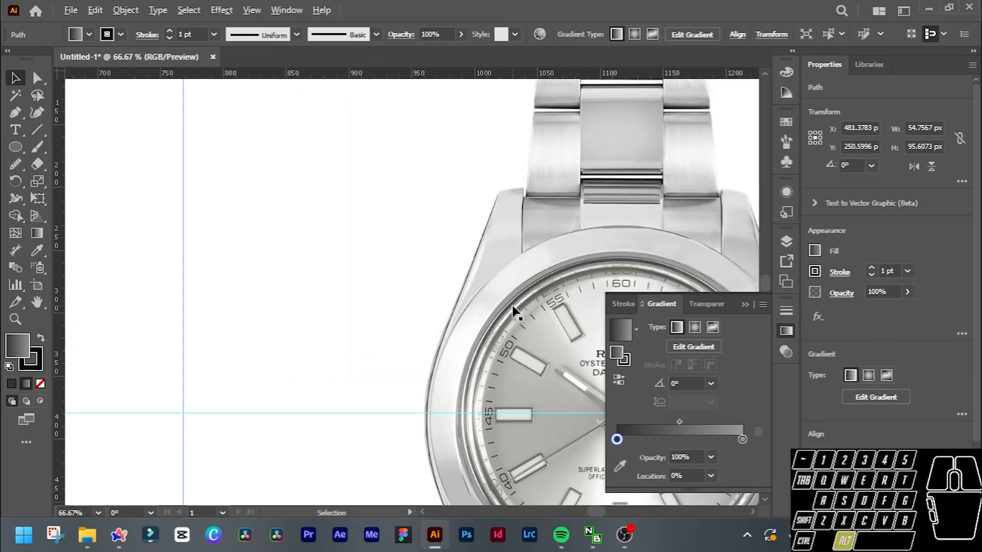
scroll(513, 309, down, 2)
scroll(532, 284, down, 2)
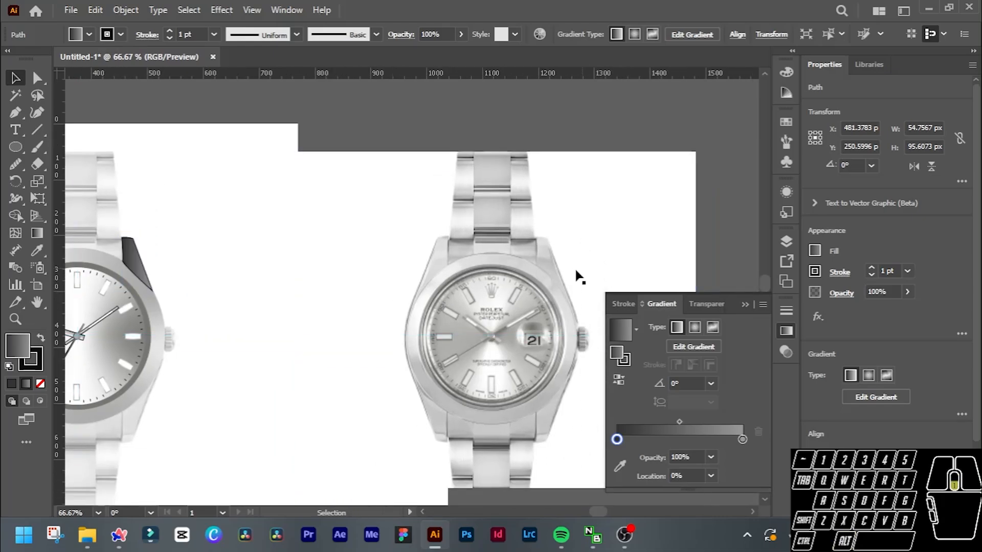
Change the lug's fill to a freeform gradient in Points mode and move the full-opacity reference photo close beside the traced watch.
click(712, 328)
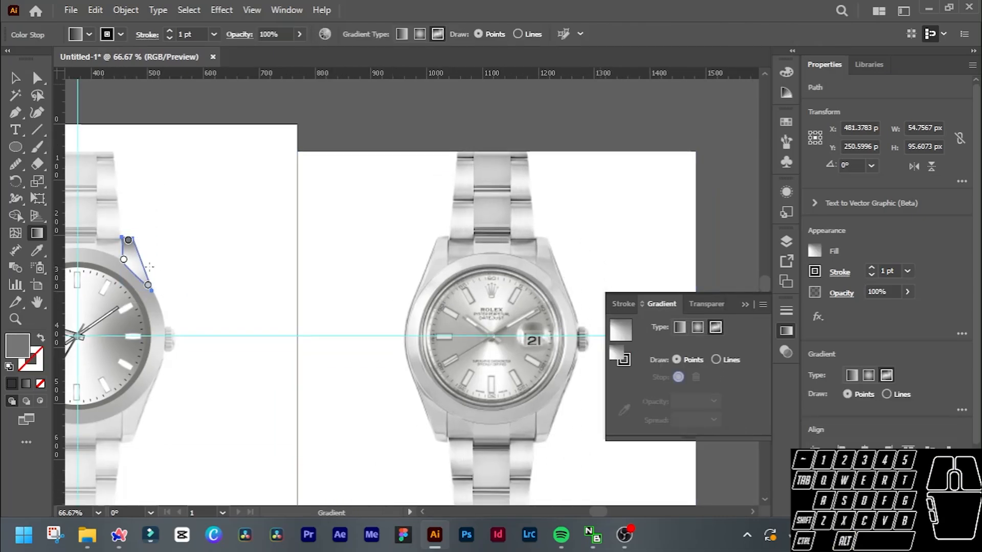
scroll(107, 253, up, 1)
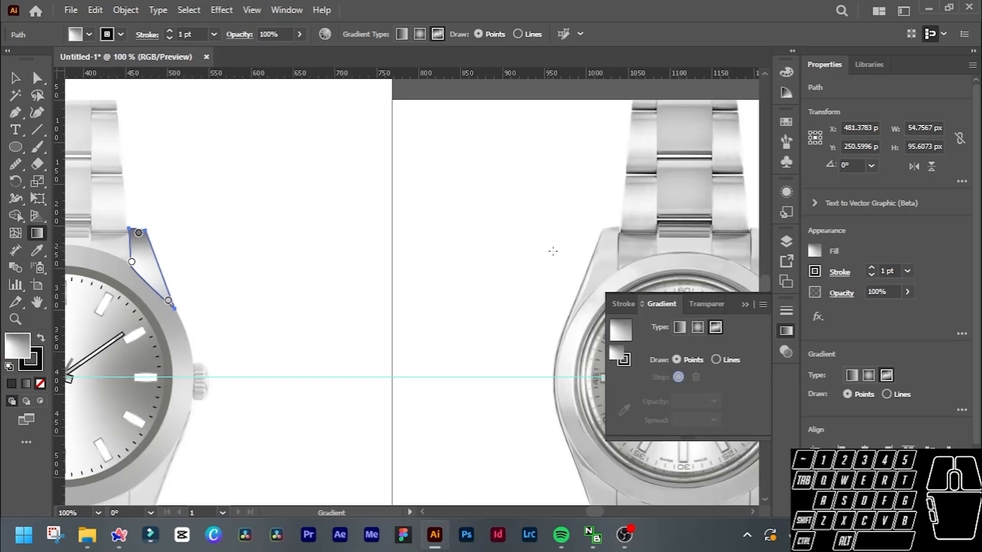
key(v)
drag(514, 229, 284, 233)
Edit the lug's freeform gradient and recolour its top point with the light grey sampled from the top of the reference photo's right lug.
click(144, 262)
click(679, 327)
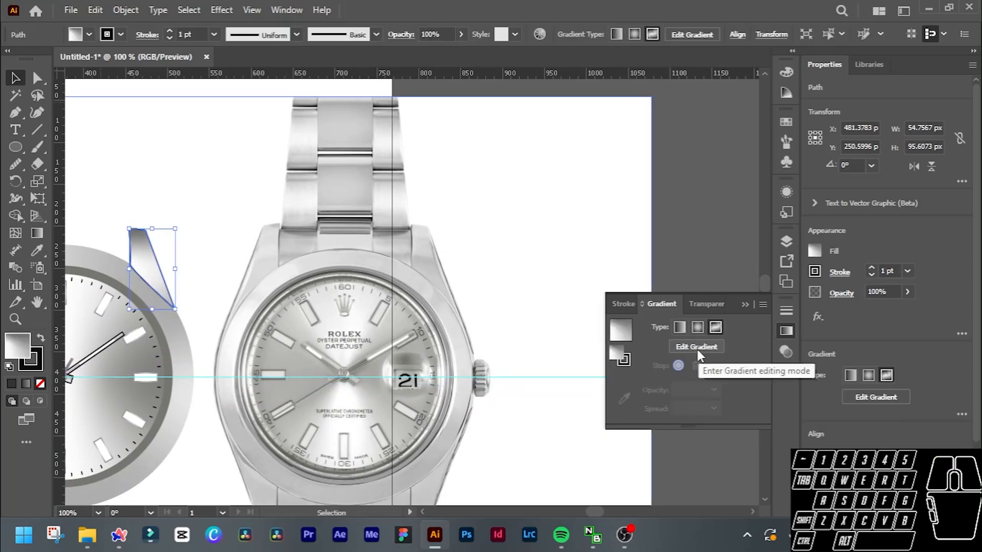
click(694, 347)
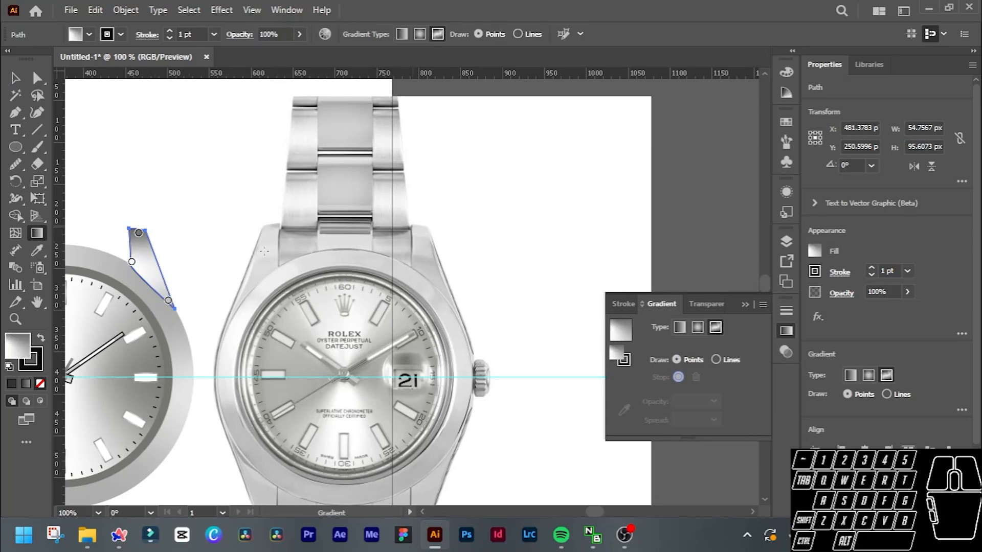
click(138, 233)
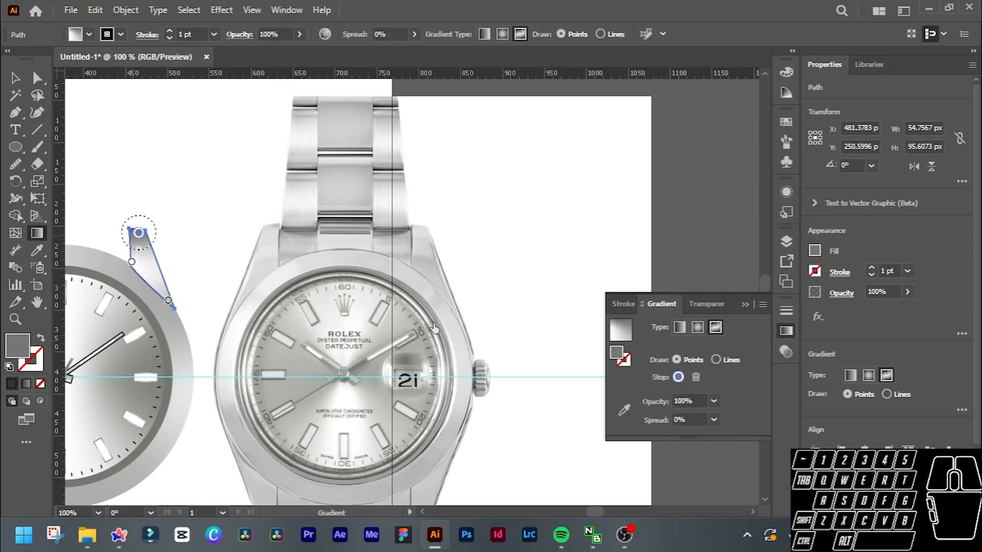
click(624, 409)
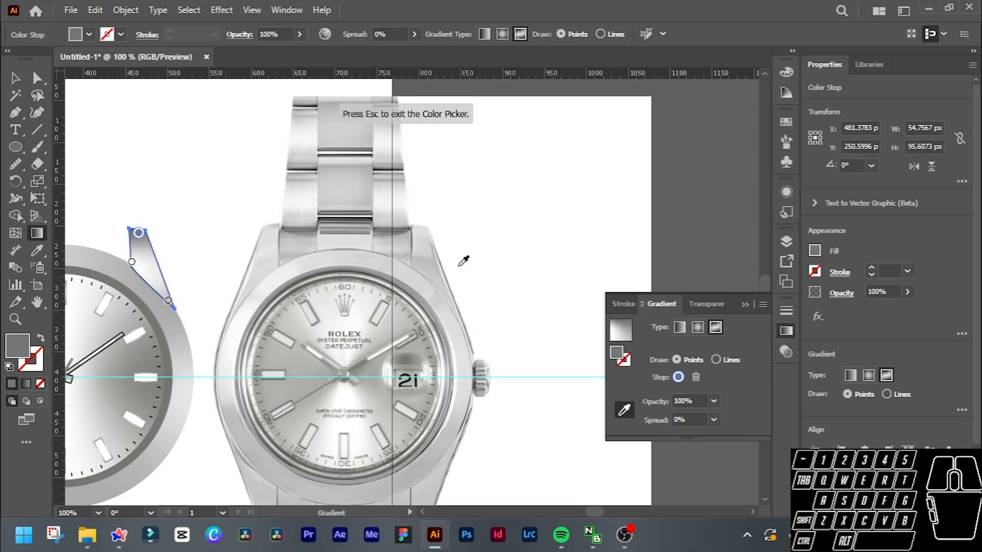
click(429, 223)
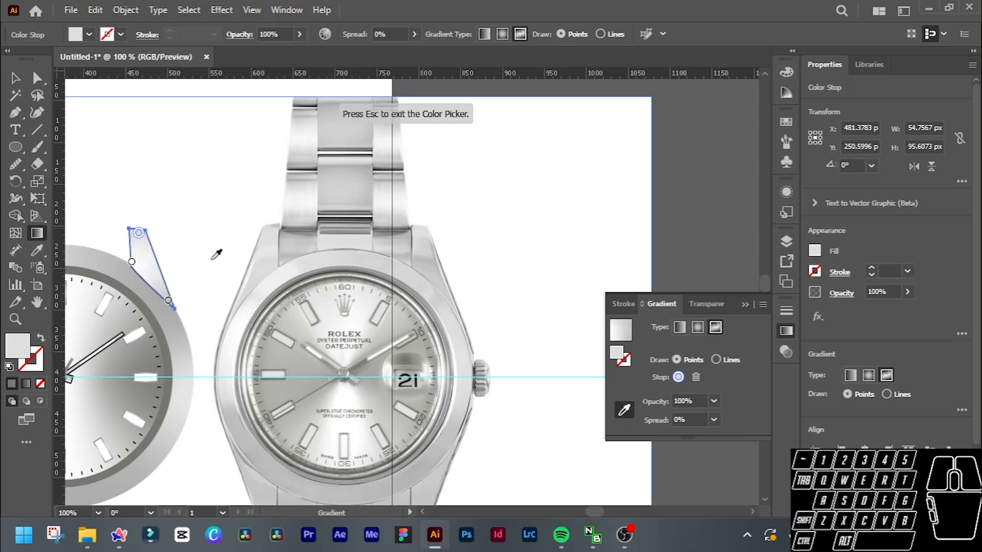
Recolour the lug gradient's inner and lower points with greys sampled from the matching areas of the reference photo's right lug.
click(132, 262)
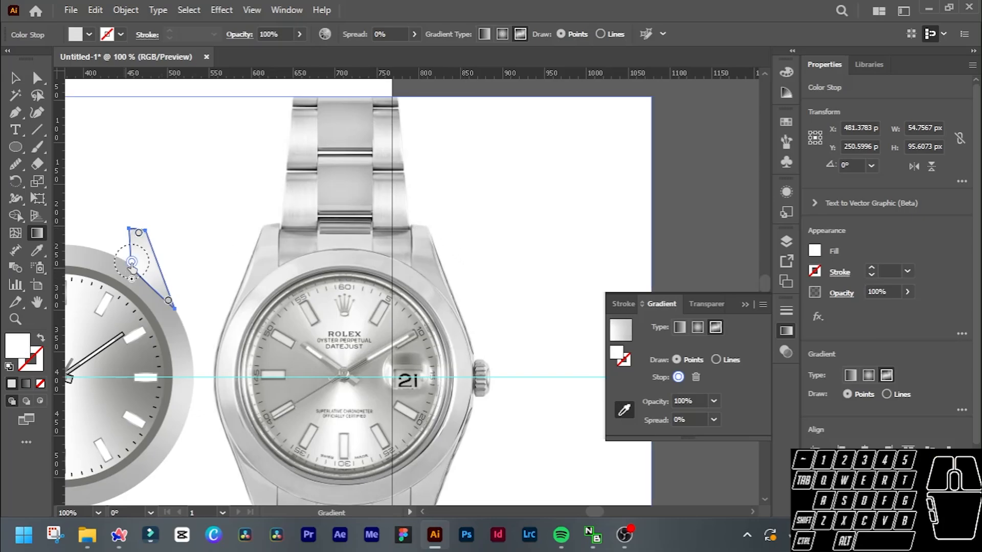
click(422, 253)
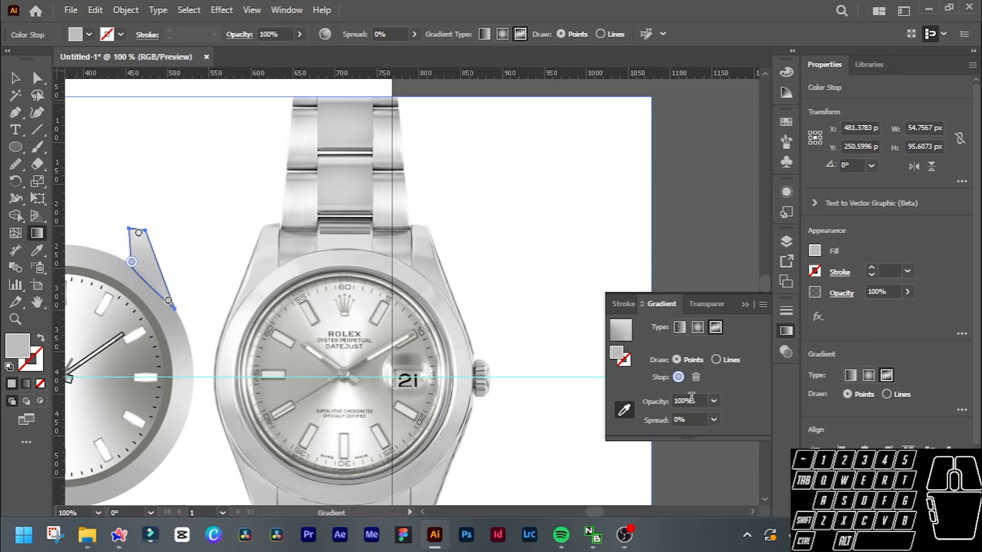
scroll(691, 397, down, 2)
scroll(691, 398, up, 1)
scroll(690, 398, down, 2)
click(168, 304)
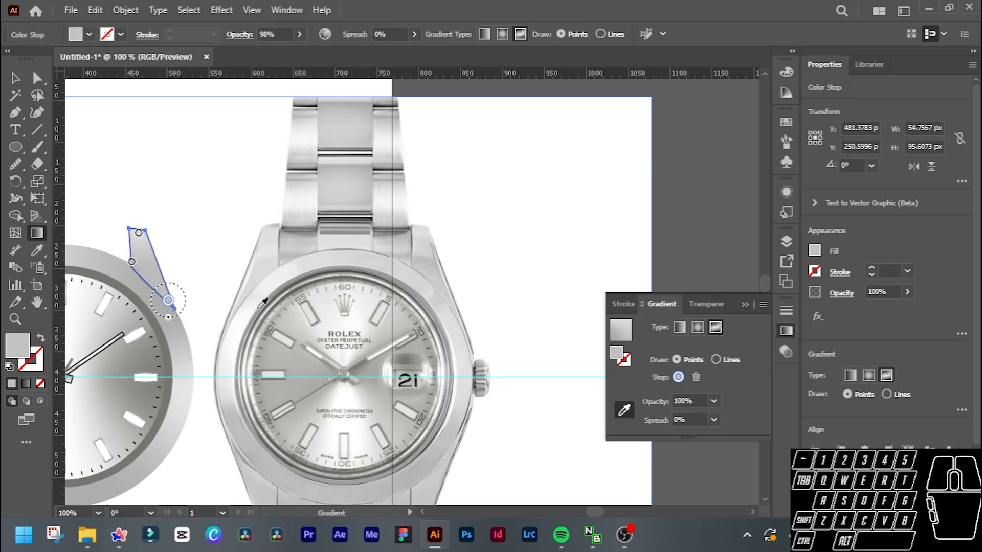
click(455, 290)
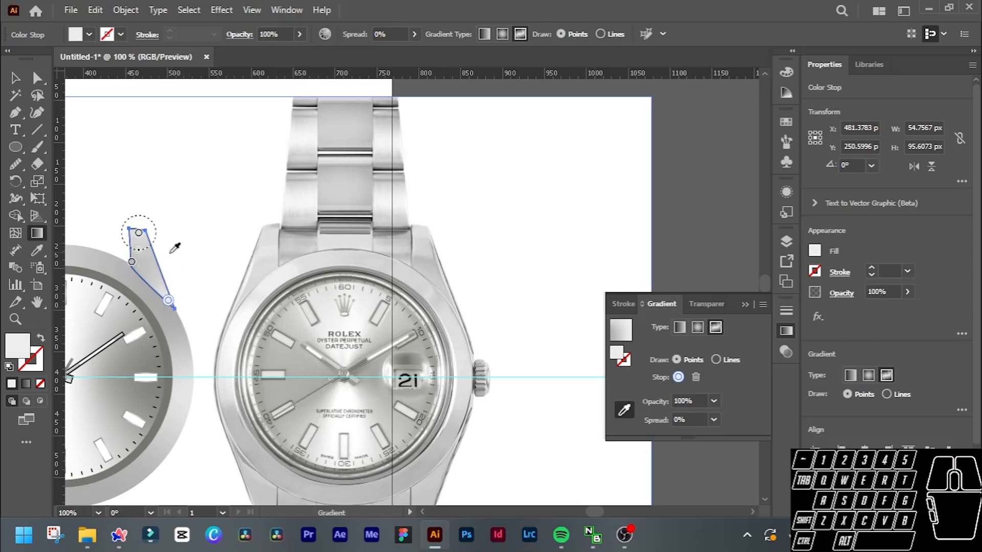
Reduce the lug's stroke weight until the shape has no outline.
key(v)
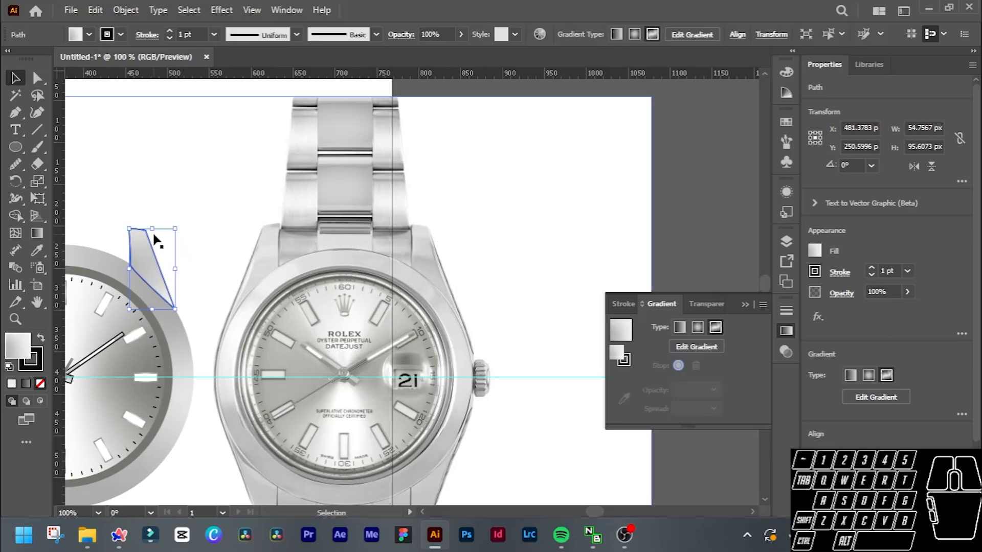
scroll(198, 33, down, 3)
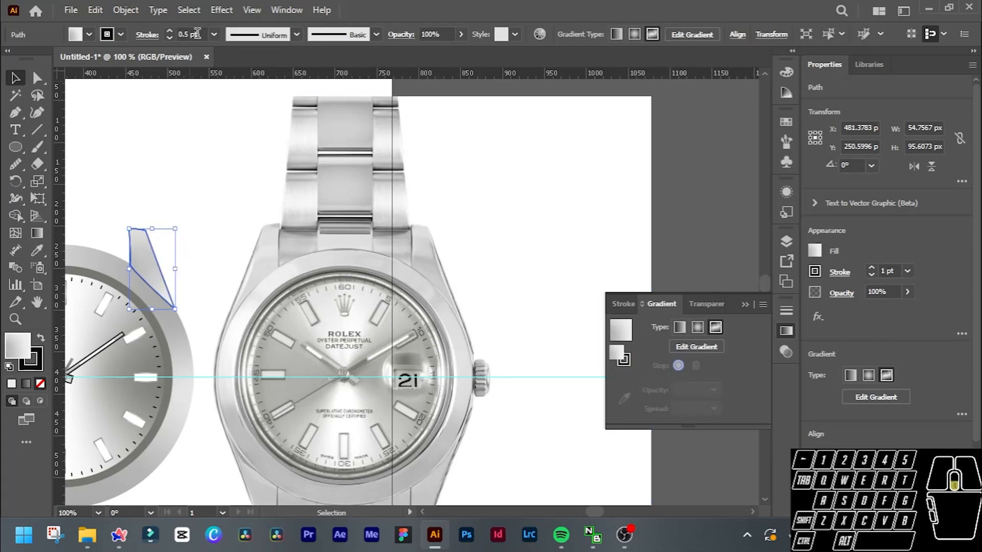
click(192, 160)
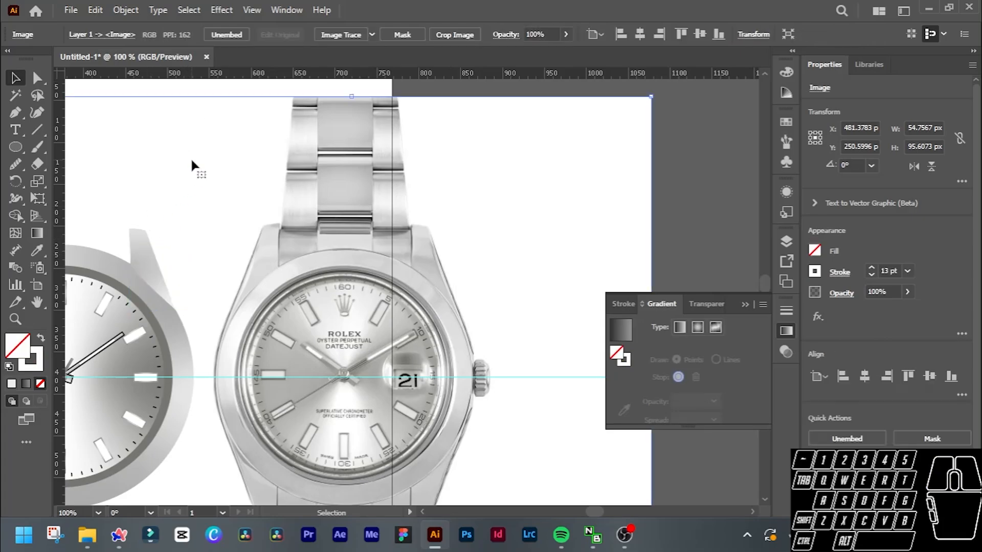
Arrange the lug behind the bezel ring but in front of the faded reference image, and check the overlap.
ctrl+click(147, 268)
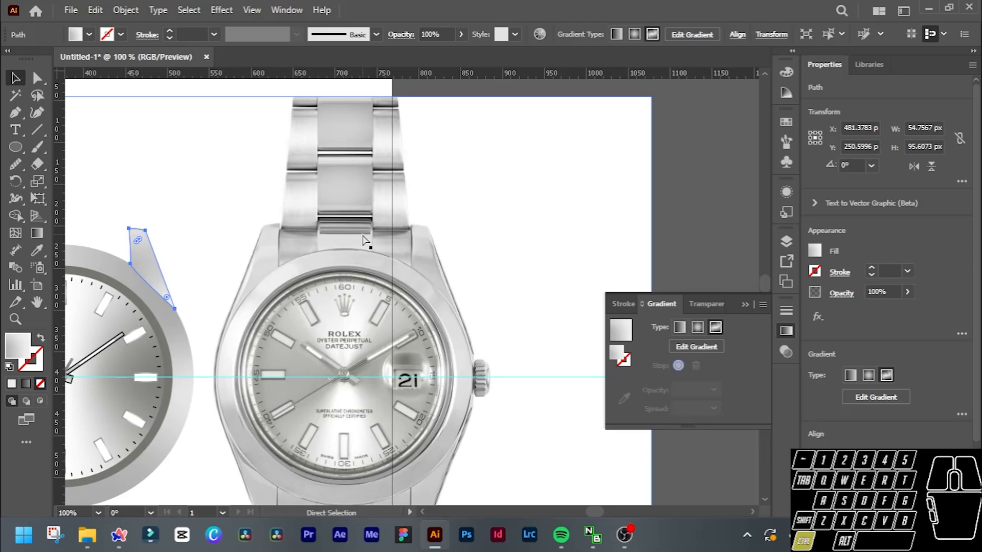
key(ctrl+shift+[)
key(ctrl+])
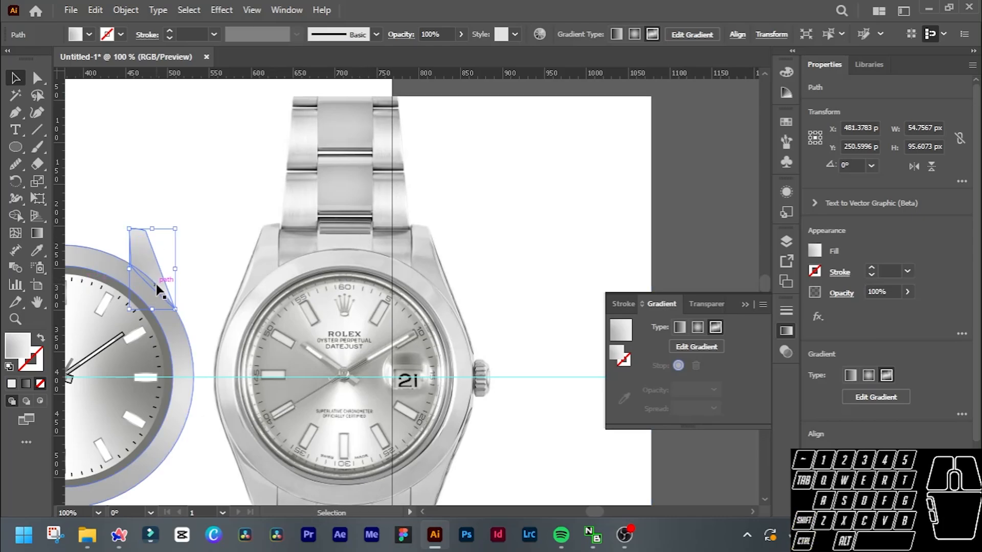
scroll(156, 285, up, 2)
click(192, 372)
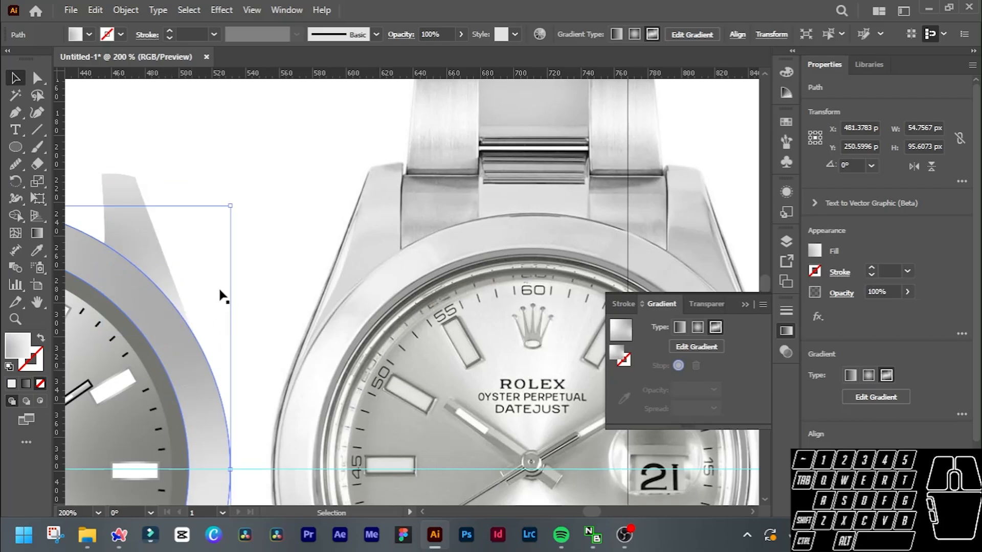
click(144, 238)
scroll(149, 225, down, 2)
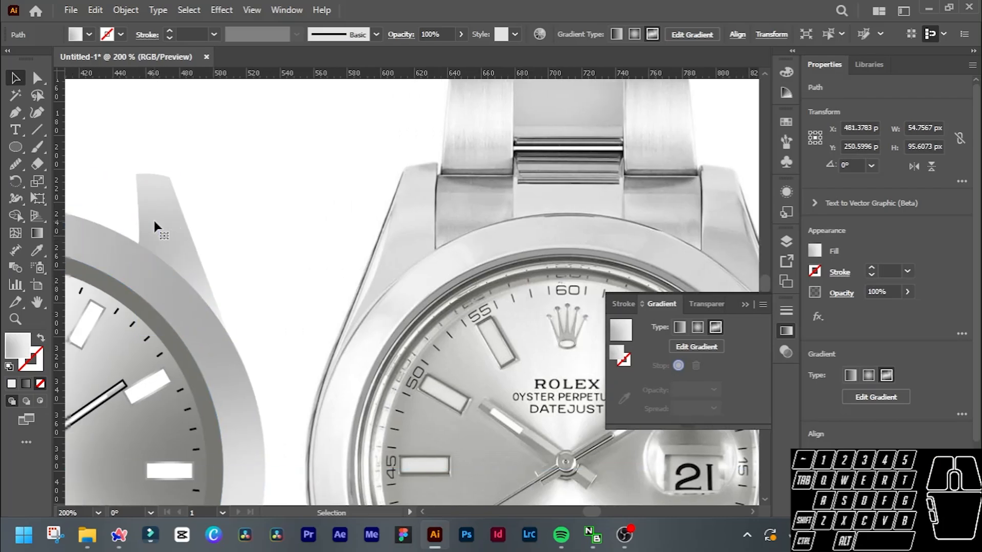
scroll(207, 219, up, 2)
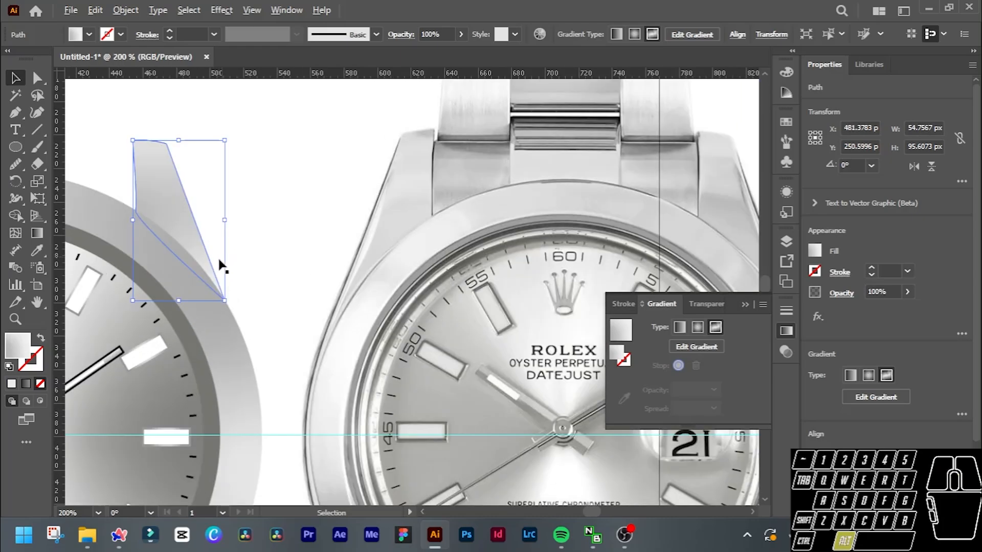
click(228, 366)
click(172, 230)
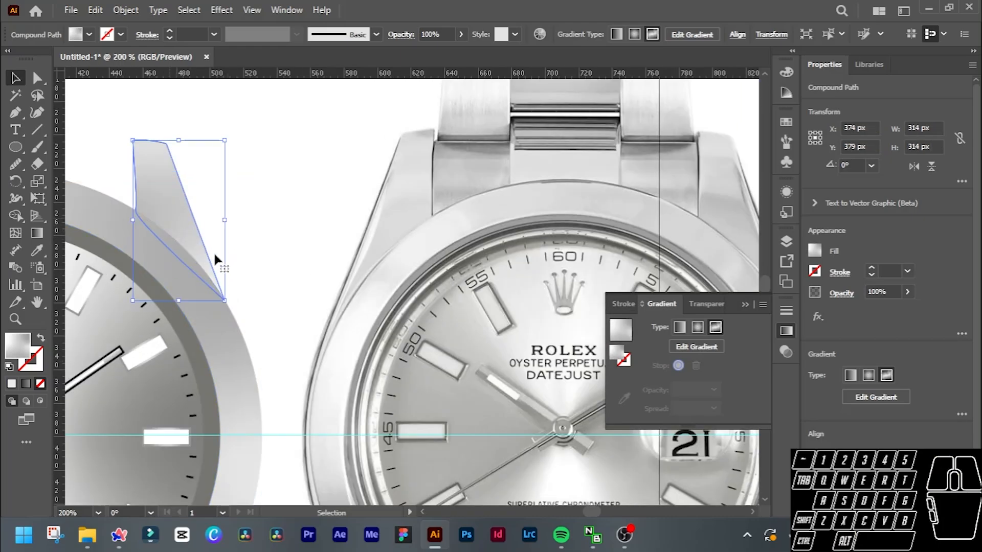
Move the full-opacity reference photo about 300 px to the right, clear of the traced watch.
scroll(259, 208, down, 3)
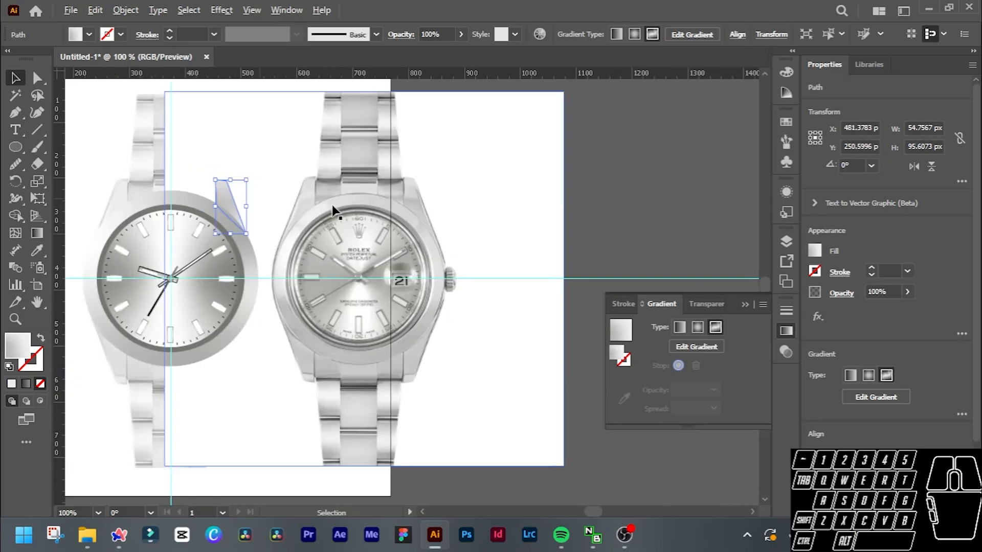
drag(445, 226, 596, 215)
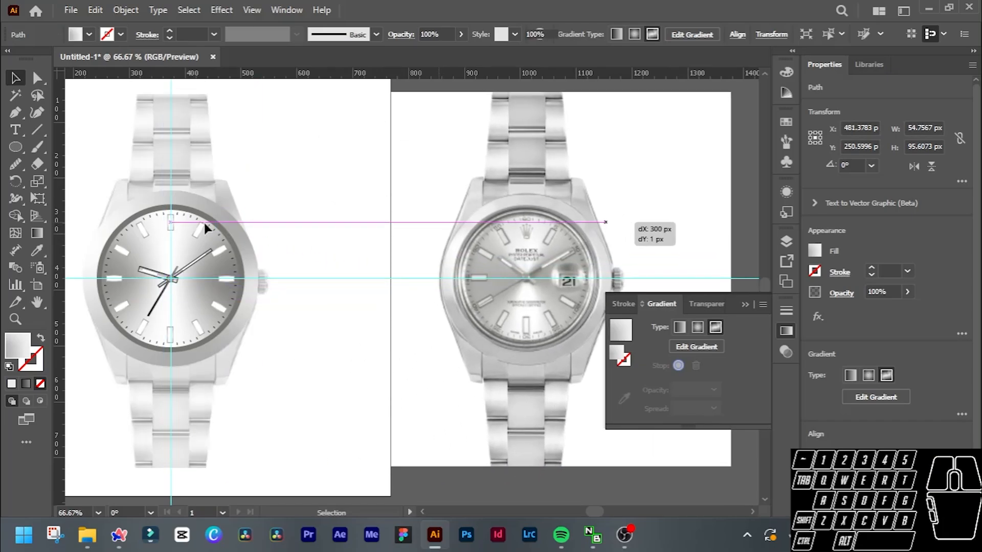
scroll(204, 219, up, 3)
scroll(295, 219, up, 4)
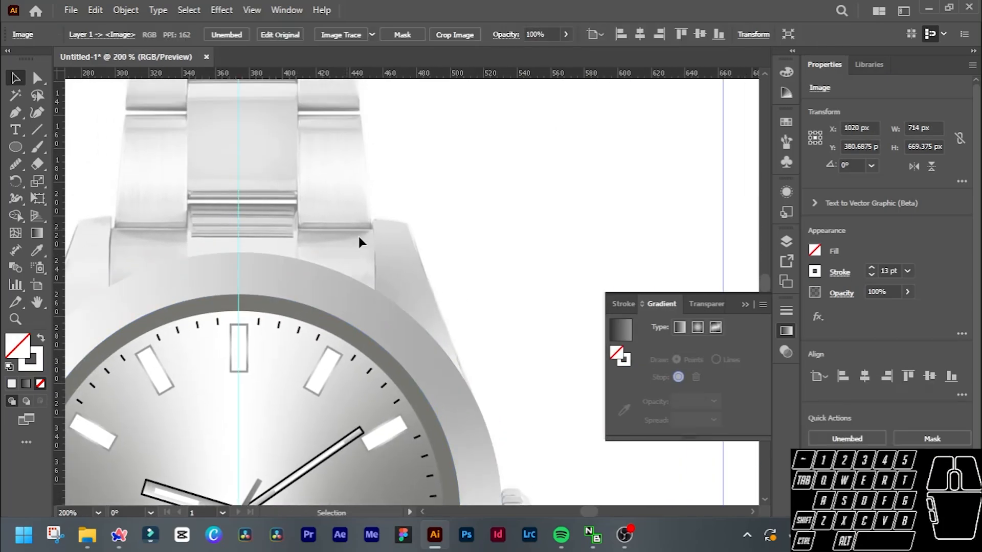
Duplicate the shaded right lug and place the copy near the watch's upper-left lug.
scroll(379, 237, left, 4)
scroll(346, 302, left, 4)
scroll(346, 302, up, 1)
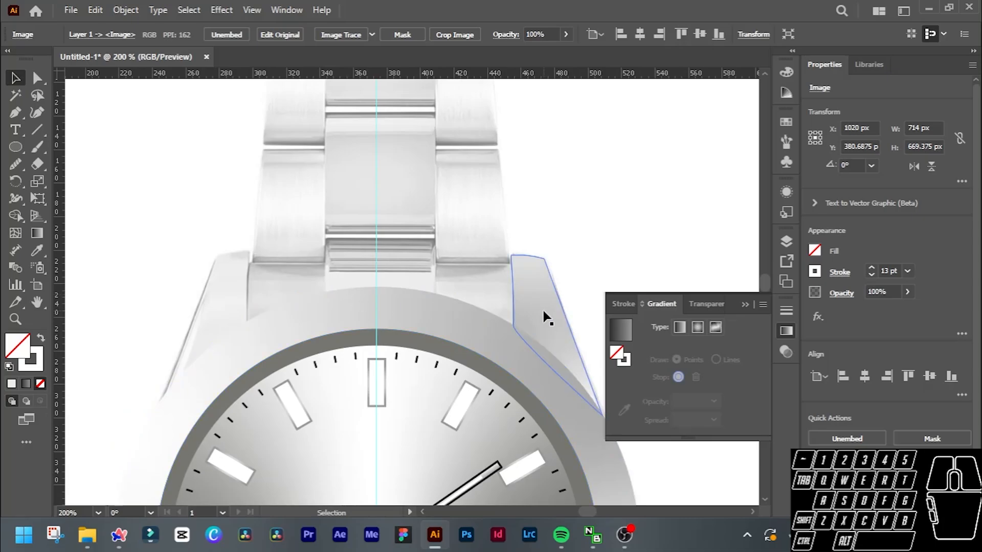
key(alt)
click(544, 308)
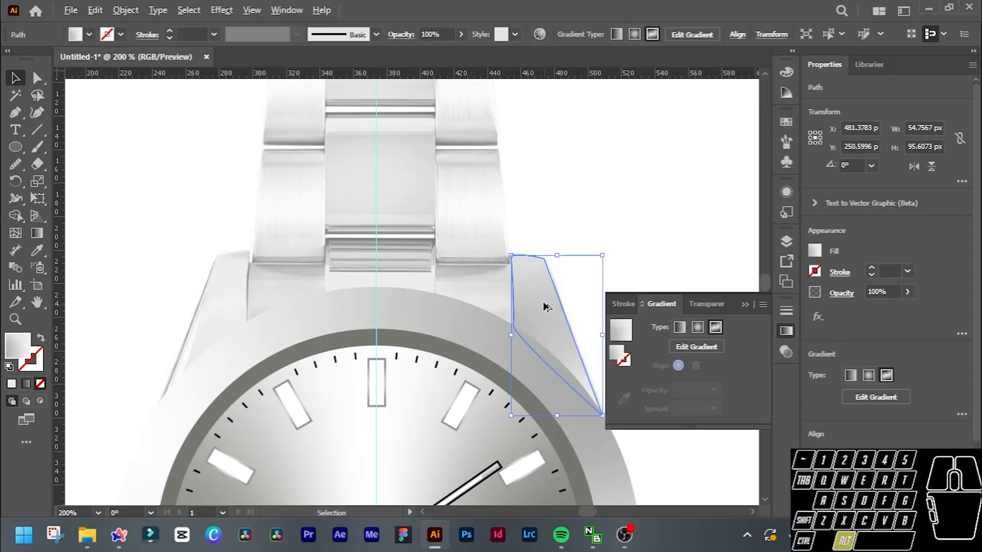
drag(544, 307, 147, 231)
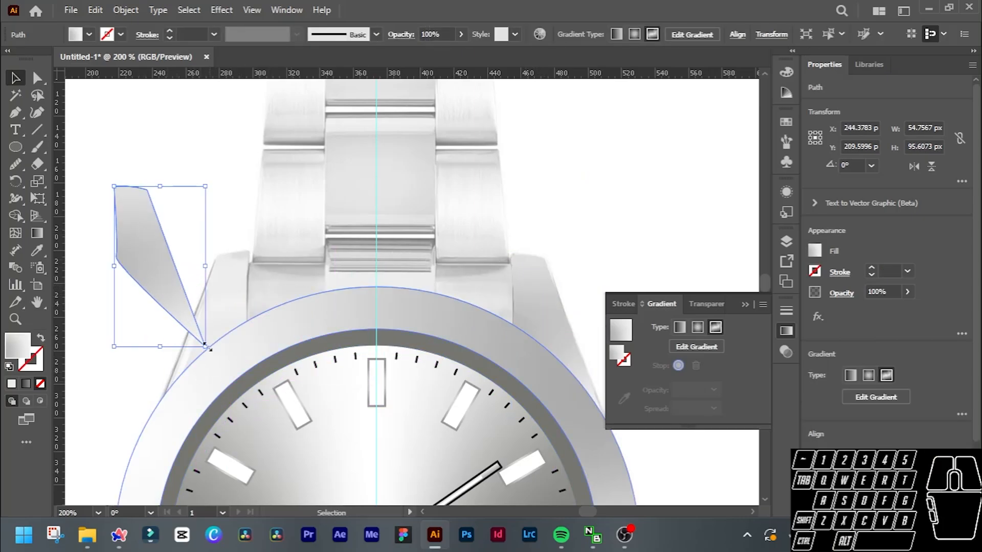
Reflect the duplicated lug left to right about the vertical axis.
right_click(141, 250)
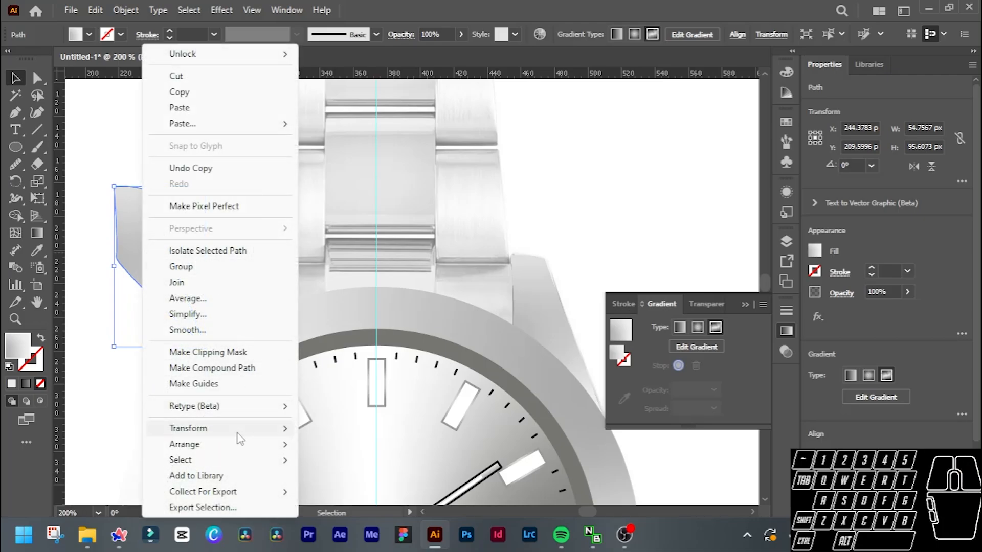
mouse_move(242, 438)
click(361, 357)
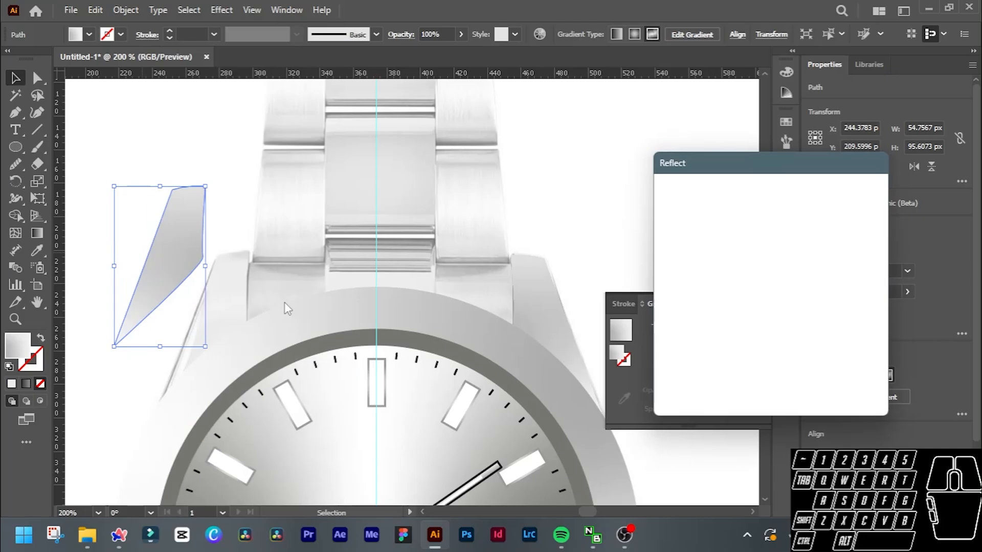
click(750, 384)
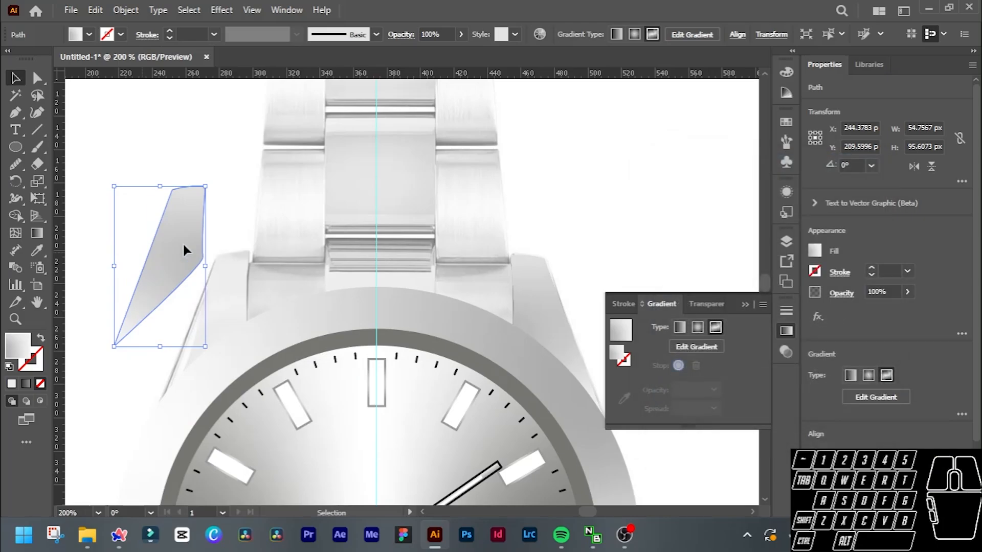
Move the mirrored lug over the watch's upper-left lug, positioning it at X 271.3783 px, Y 248.5996 px.
drag(183, 241, 216, 301)
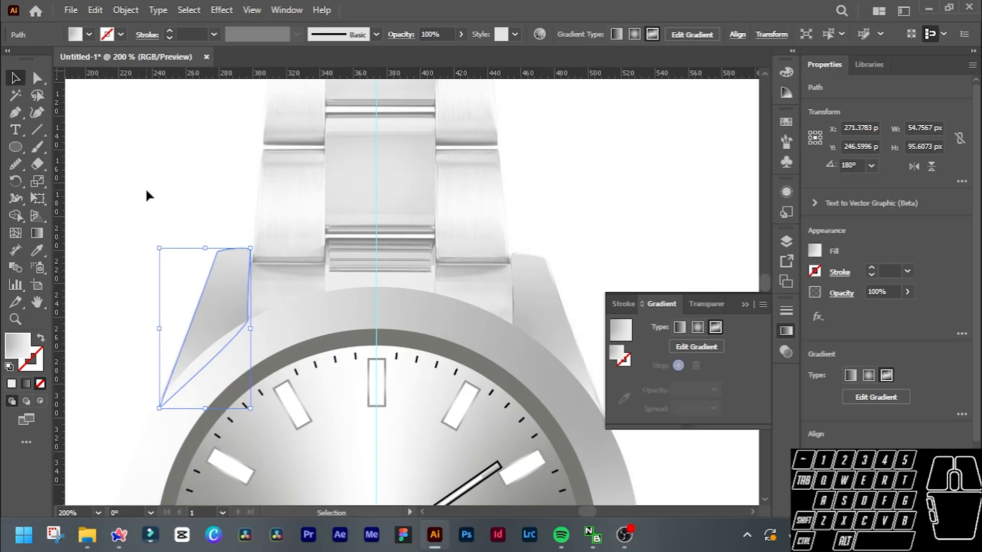
key(Down)
key(Left)
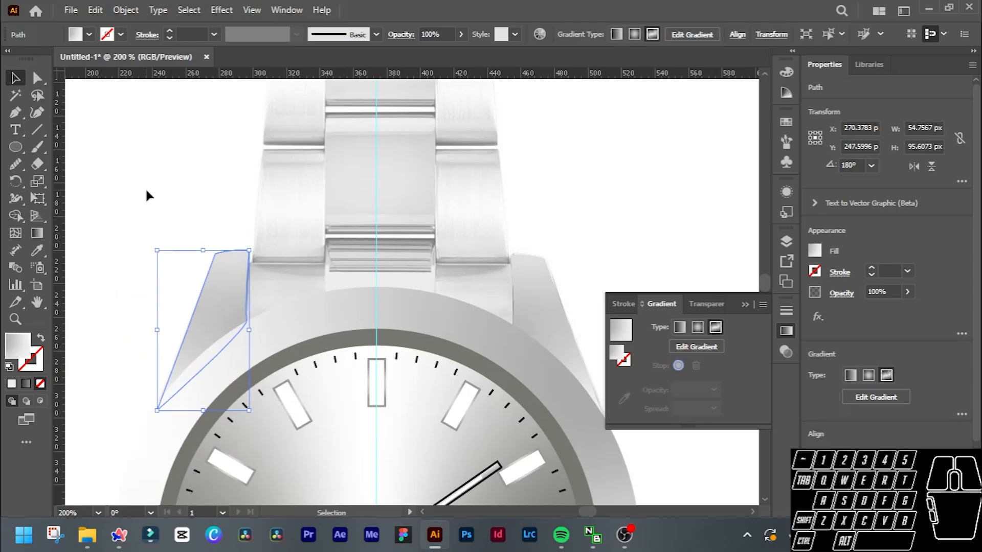
key(Down)
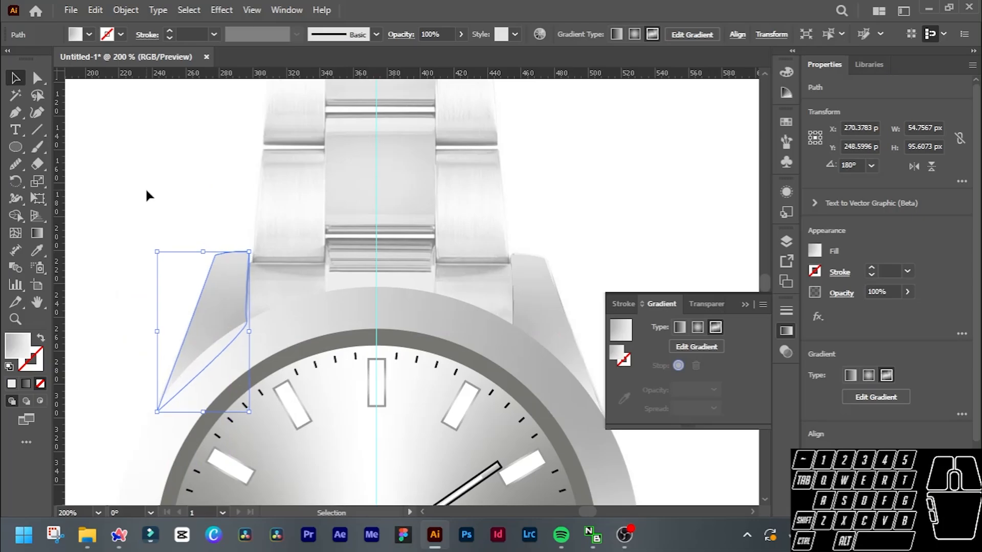
key(Right)
click(148, 195)
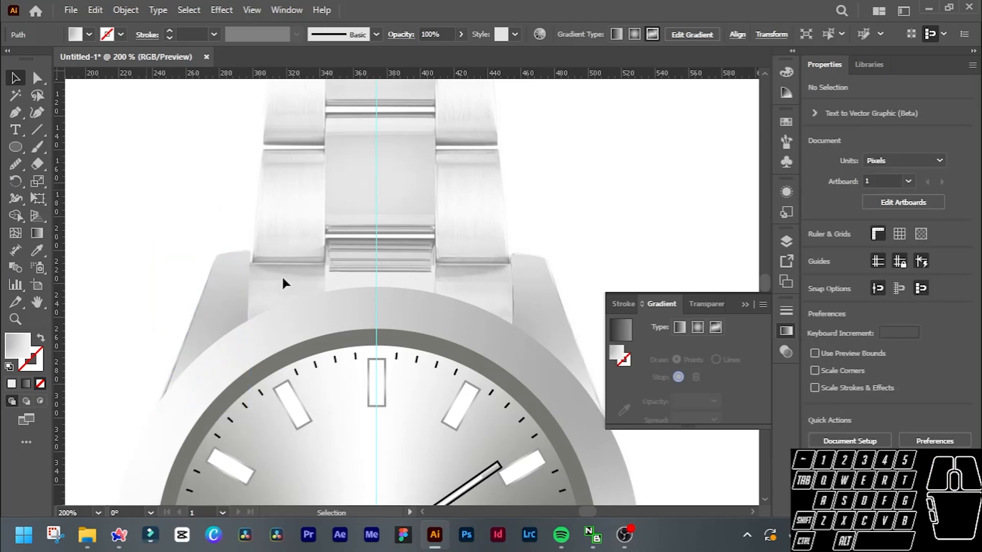
Nudge the mirrored lug 2 px down and 1 px left so its inner edge lines up with the reference.
click(205, 295)
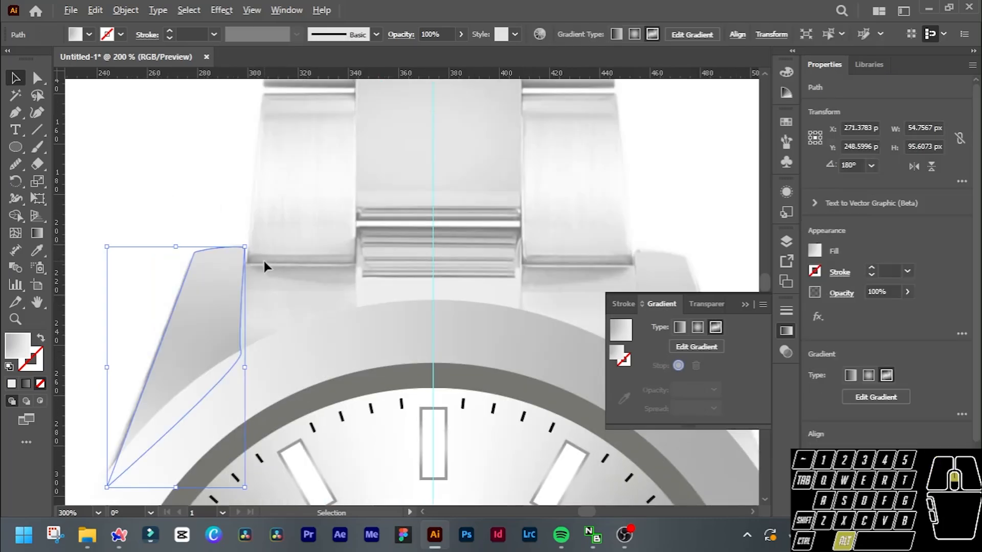
scroll(263, 258, up, 3)
scroll(263, 259, right, 2)
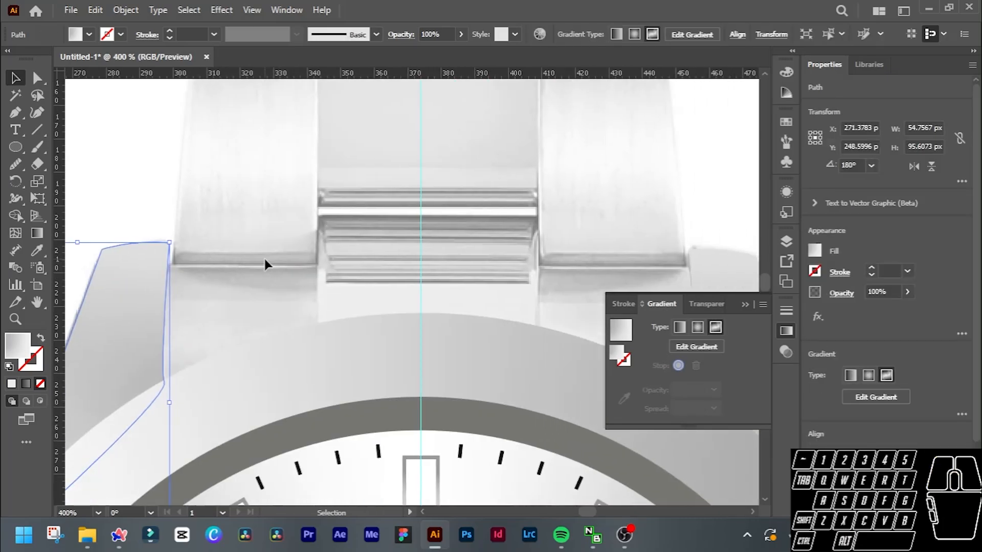
key(Down)
key(Down)
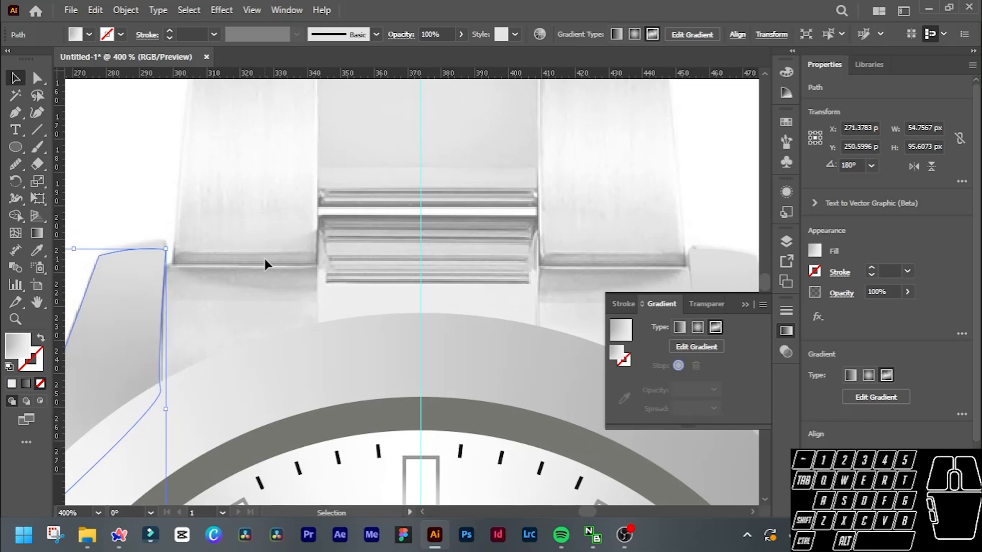
click(131, 152)
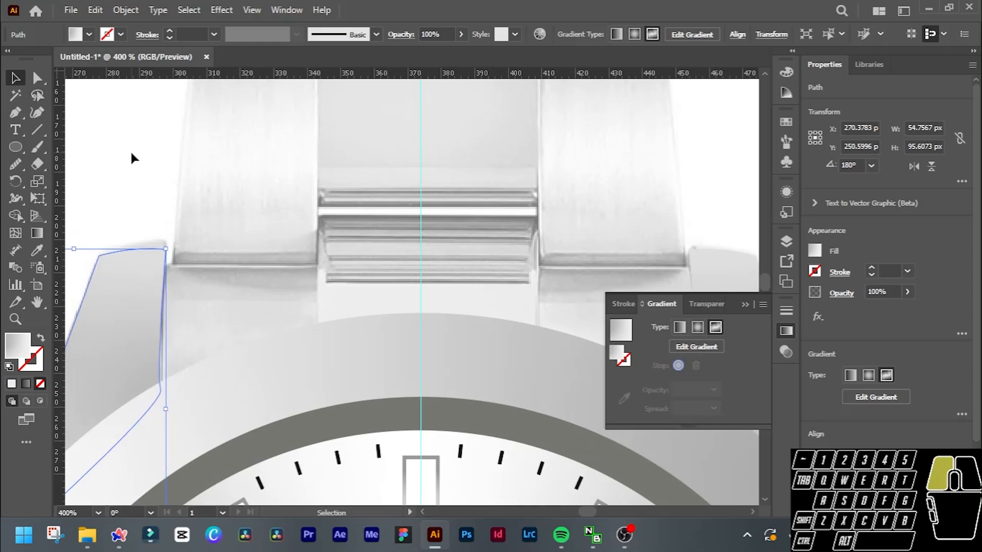
Start a Pen path on the bracelet's left end link, tracing its inner edge and running along the bezel to the left lug.
scroll(373, 216, down, 2)
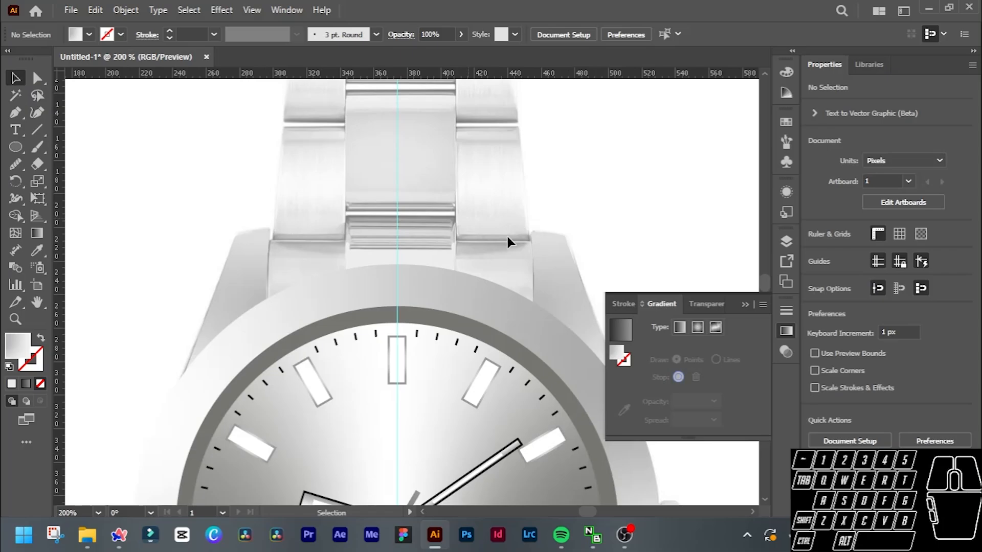
scroll(471, 244, up, 3)
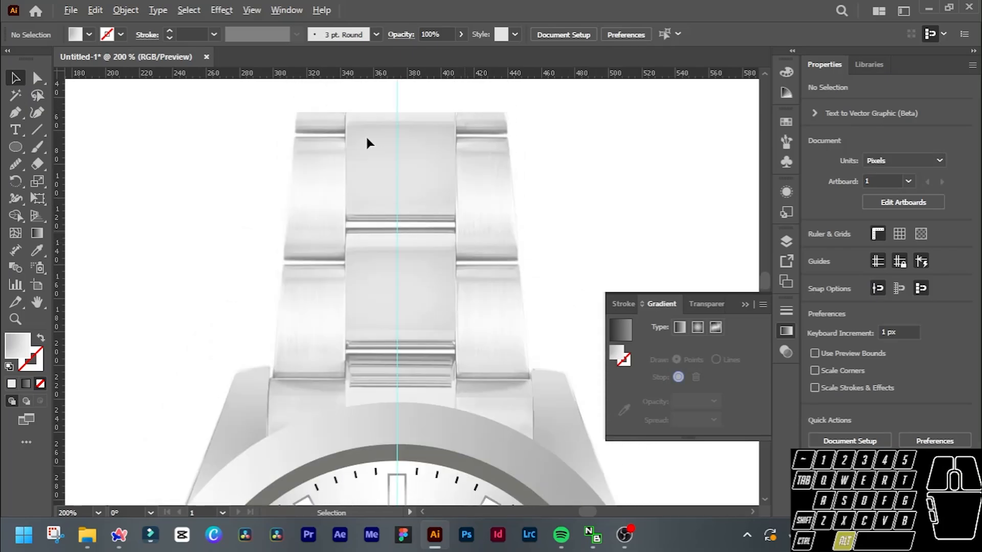
scroll(554, 254, down, 2)
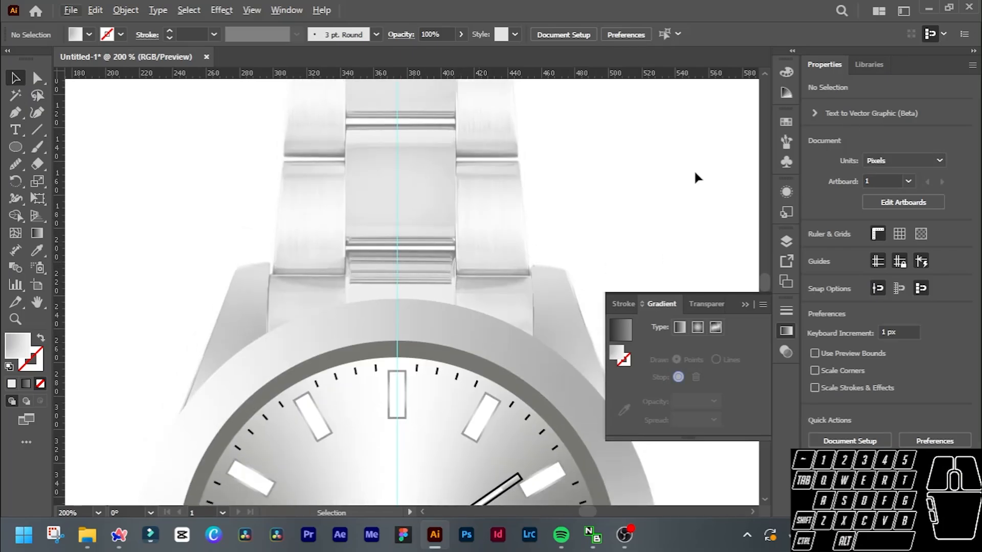
scroll(308, 284, up, 1)
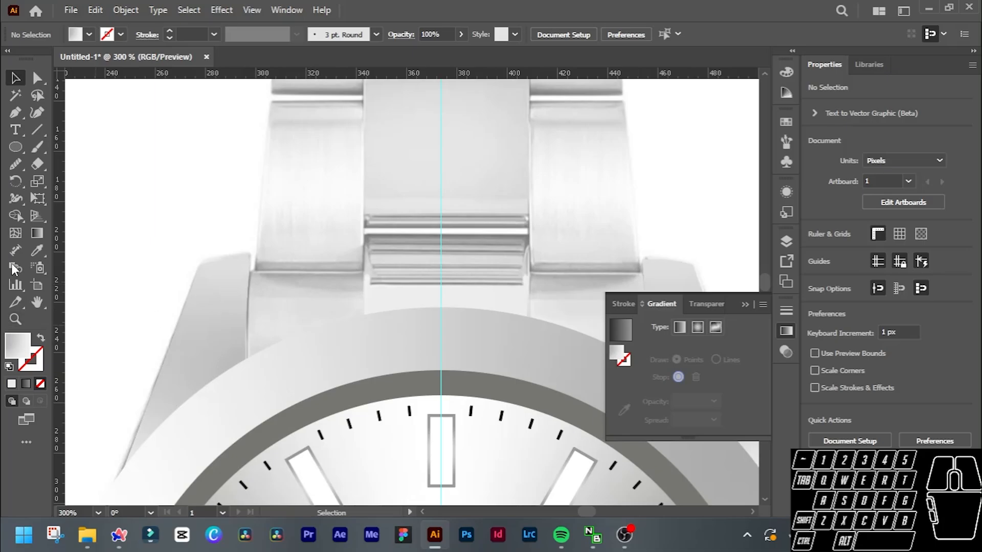
click(15, 112)
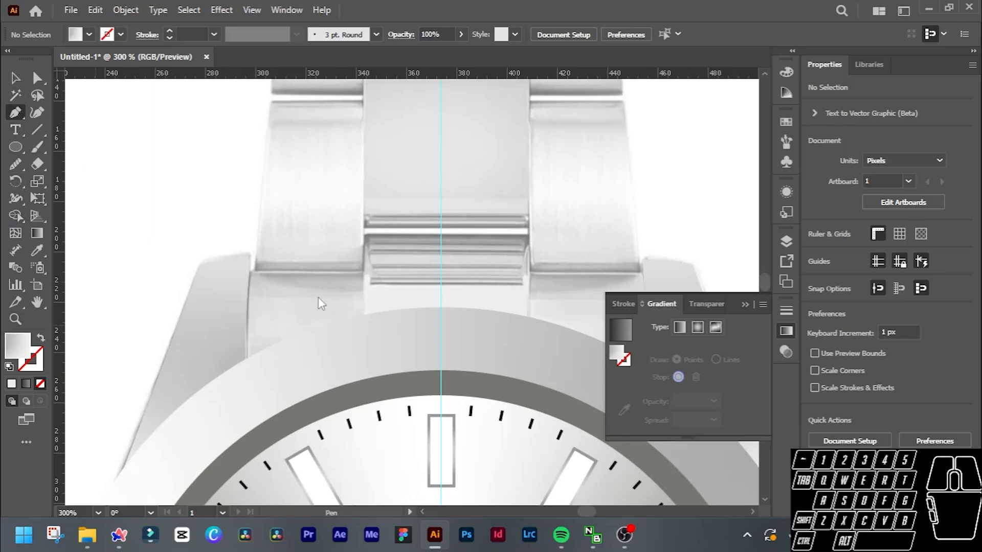
click(250, 271)
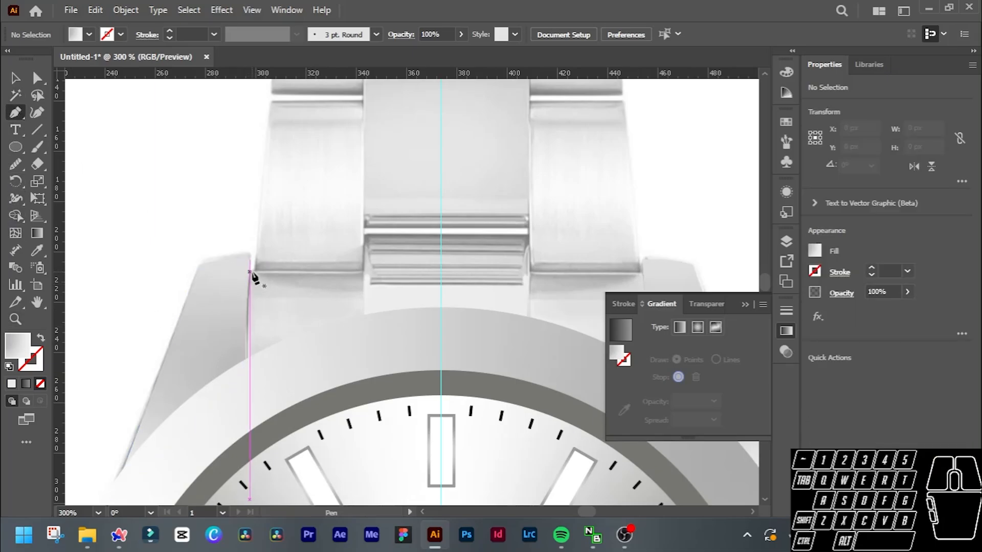
scroll(252, 275, up, 2)
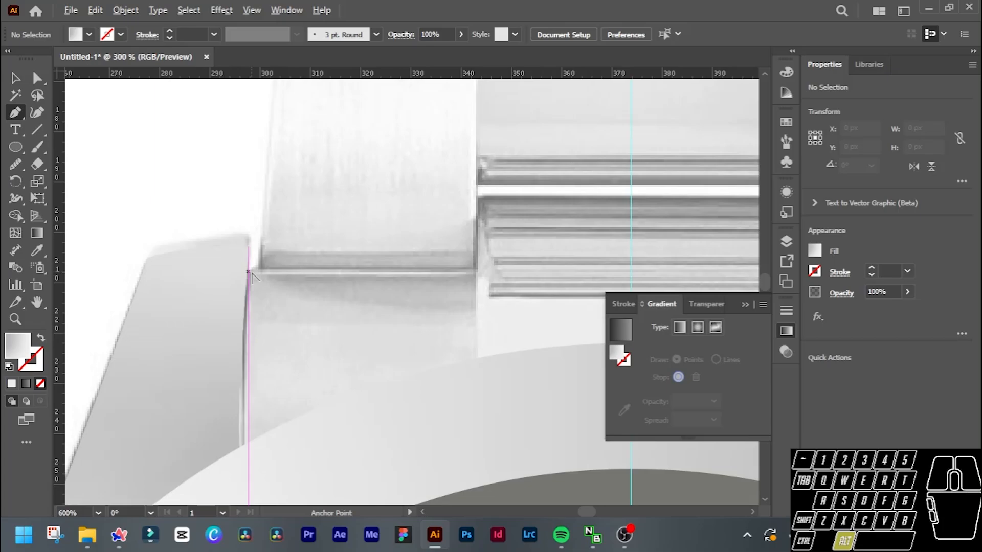
click(472, 274)
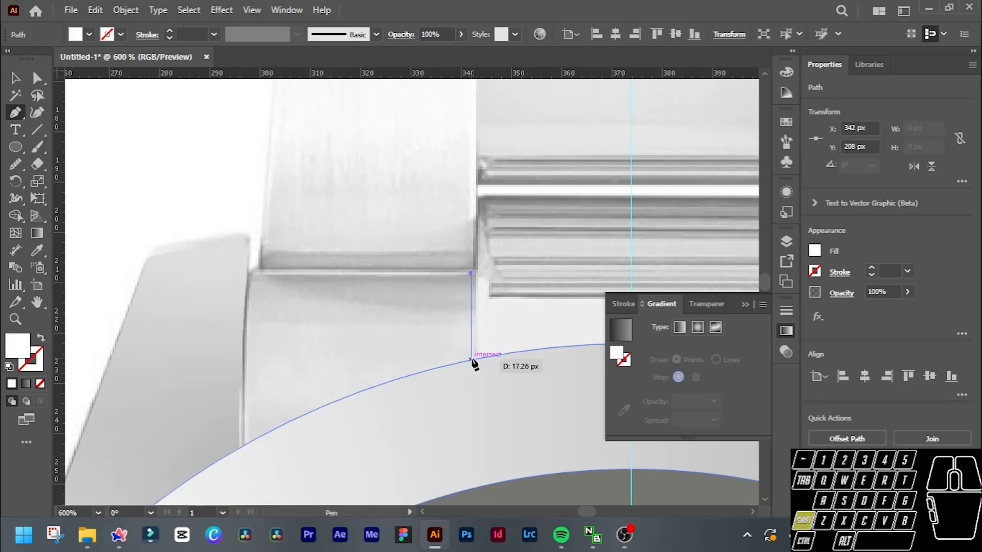
shift+click(470, 360)
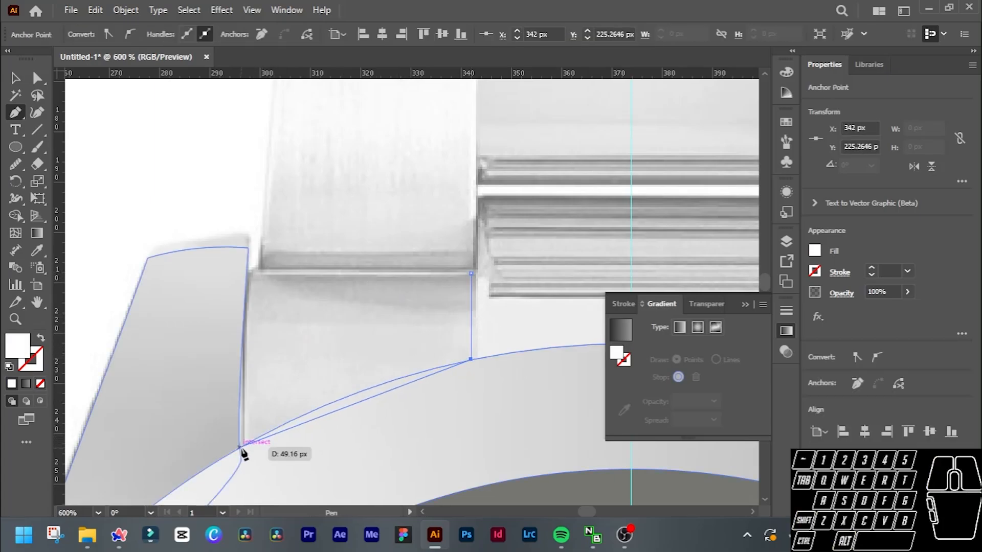
click(244, 444)
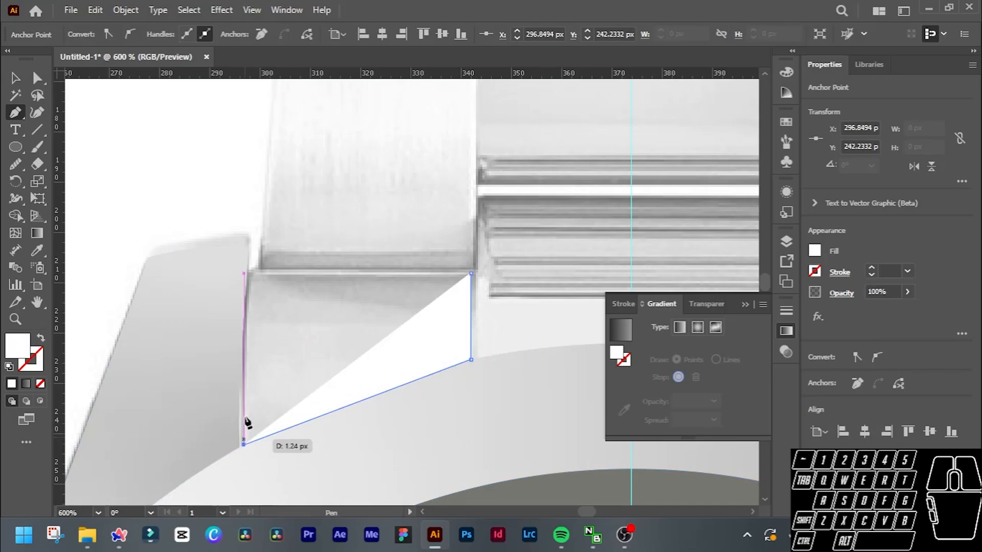
Show the end link path as an unfilled outline and close it with a curved outer side and a straight upper edge.
click(42, 338)
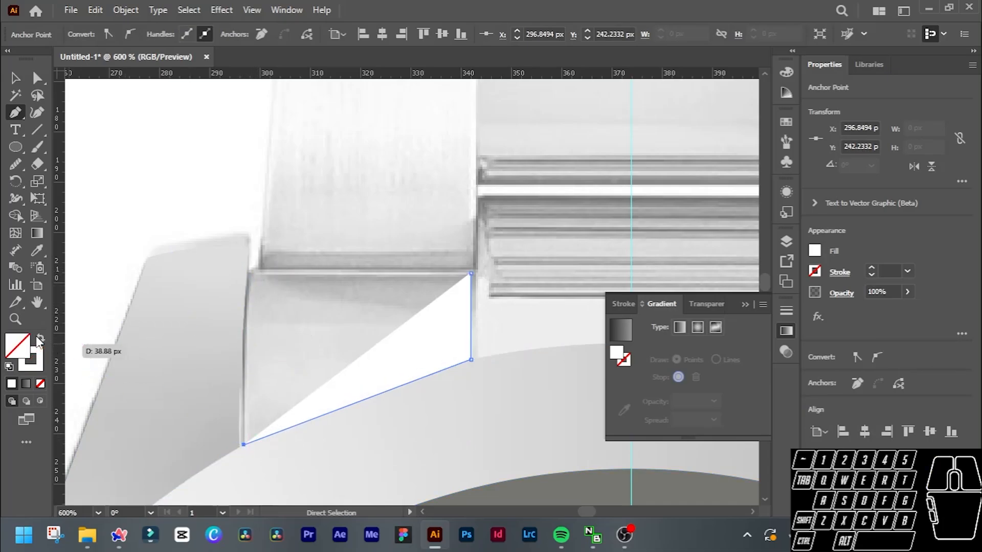
drag(258, 271, 274, 282)
click(258, 271)
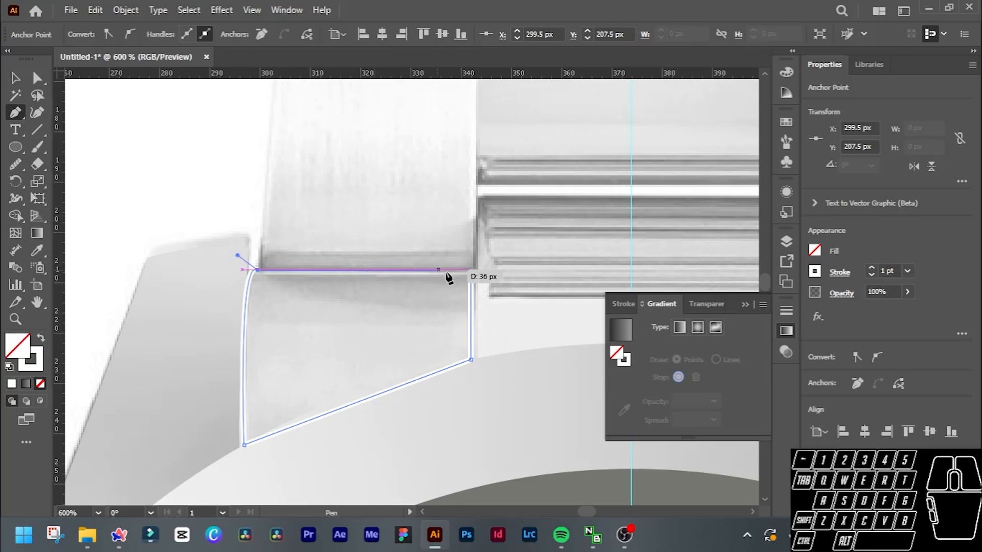
click(468, 270)
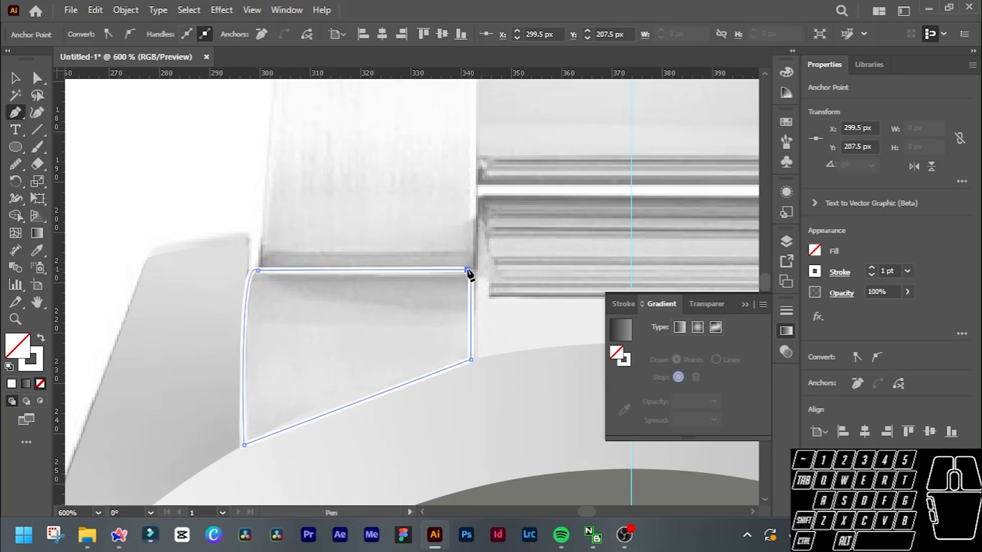
click(470, 273)
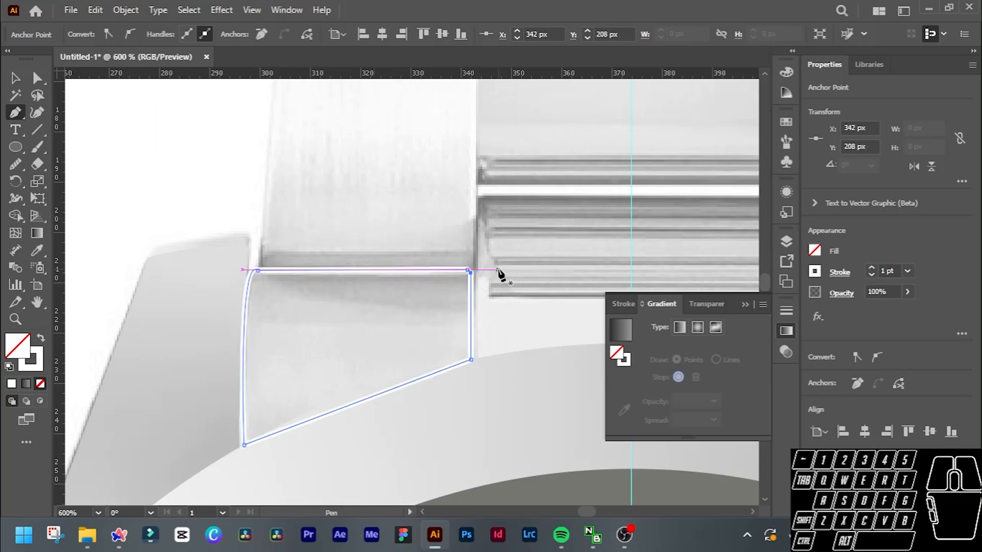
Swap the end link's stroke back to a fill and apply a linear gradient to it.
key(v)
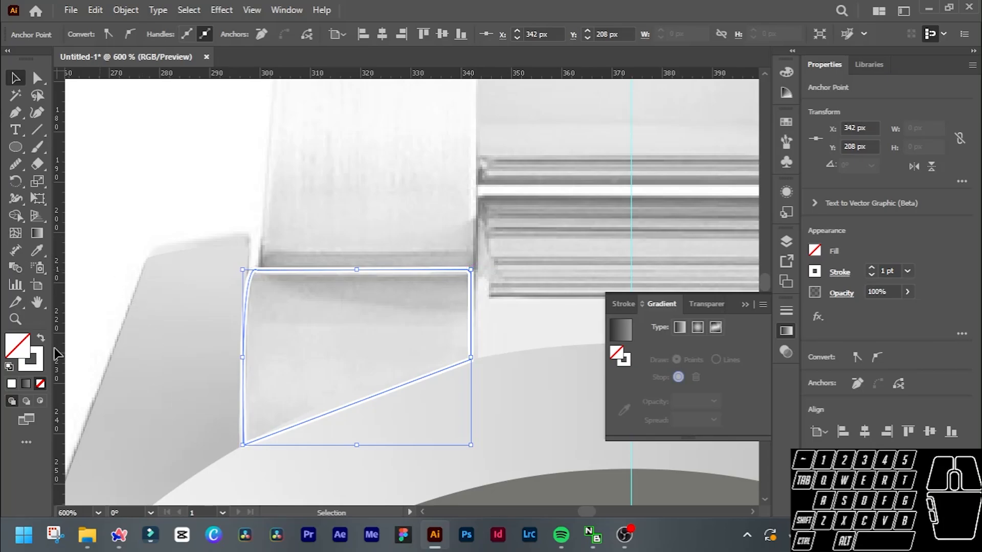
click(41, 338)
click(26, 383)
Move the reference watch photo about 321 px left and 118 px up so it sits close beside the traced watch.
scroll(492, 320, down, 5)
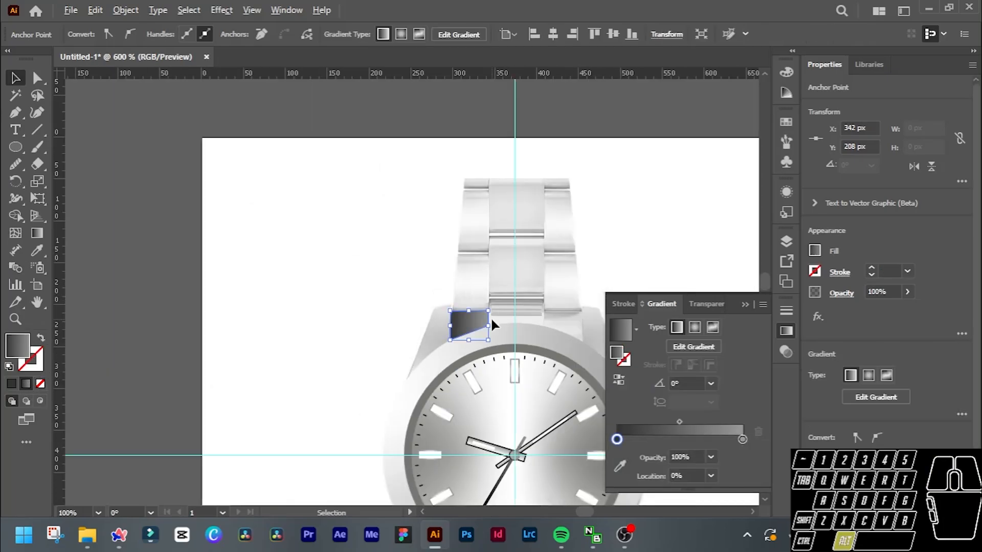
scroll(492, 320, right, 3)
scroll(492, 322, down, 1)
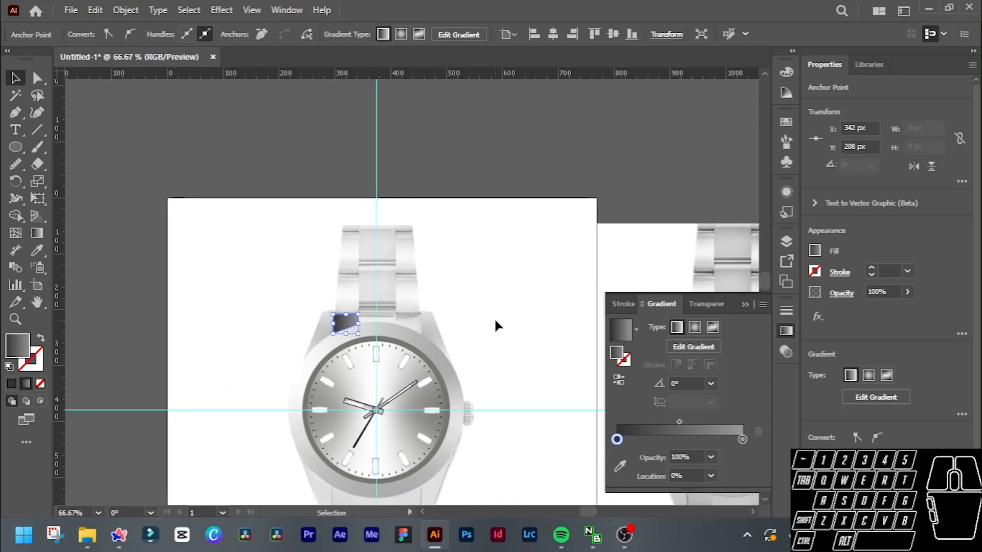
scroll(493, 322, right, 5)
drag(562, 334, 383, 268)
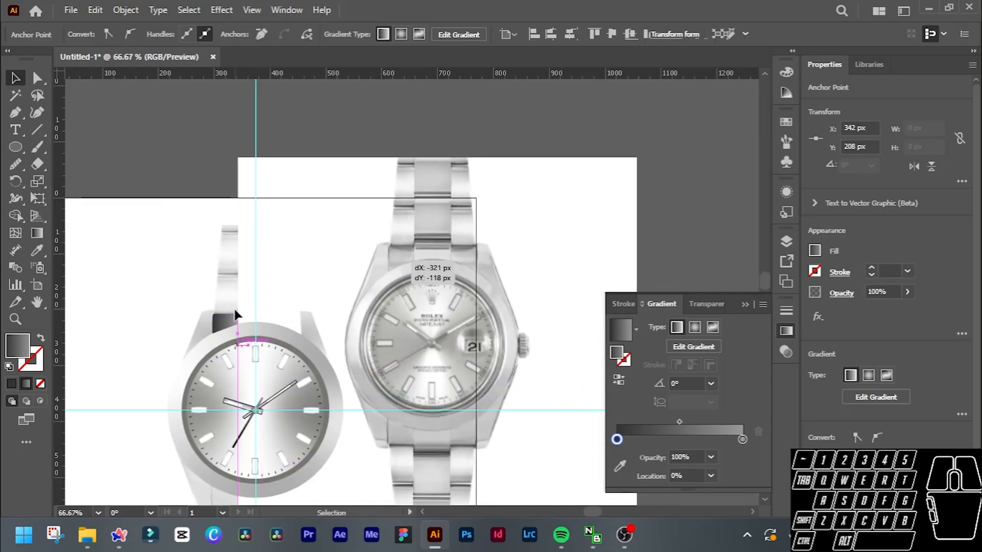
Give the left end link a freeform gradient with points and move its upper colour stop to the upper inner corner.
click(230, 325)
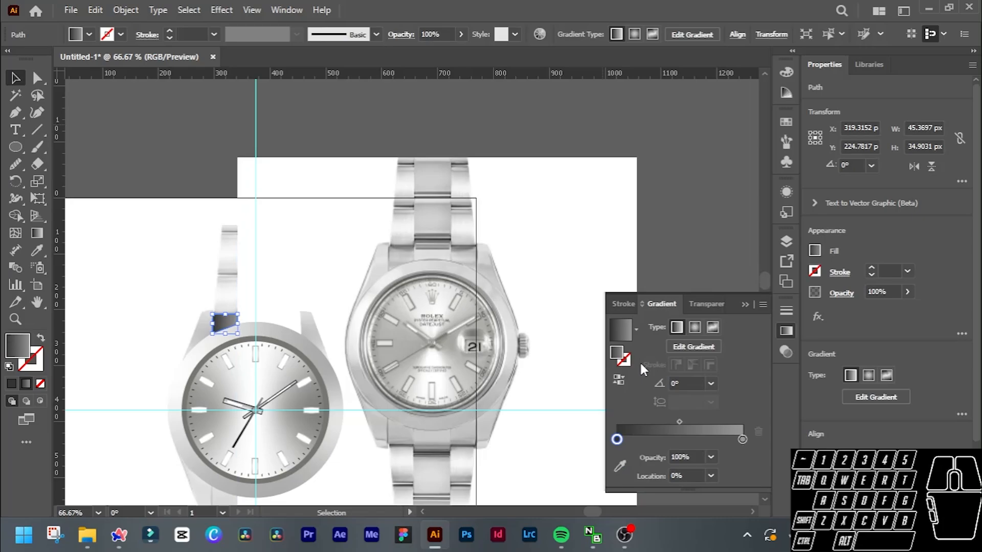
click(713, 327)
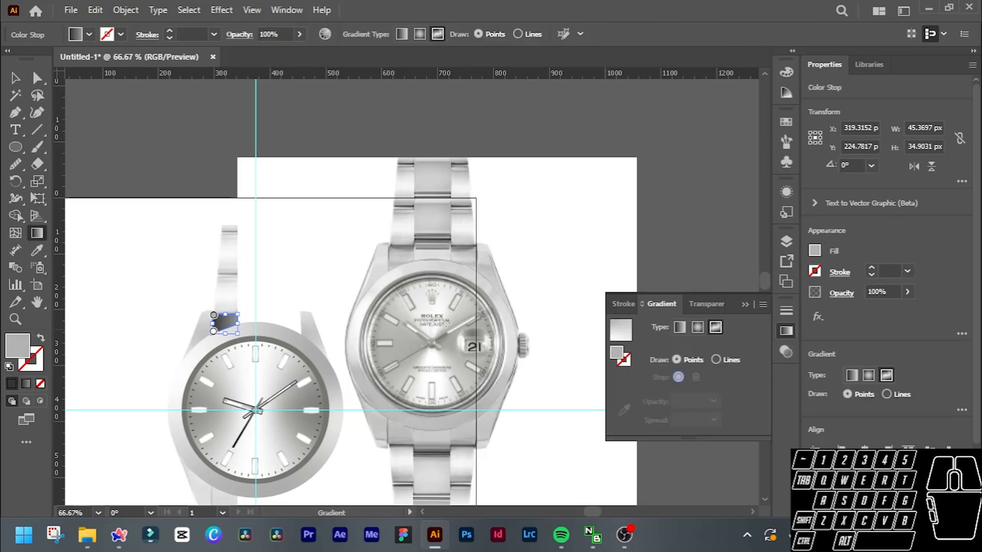
scroll(418, 280, up, 1)
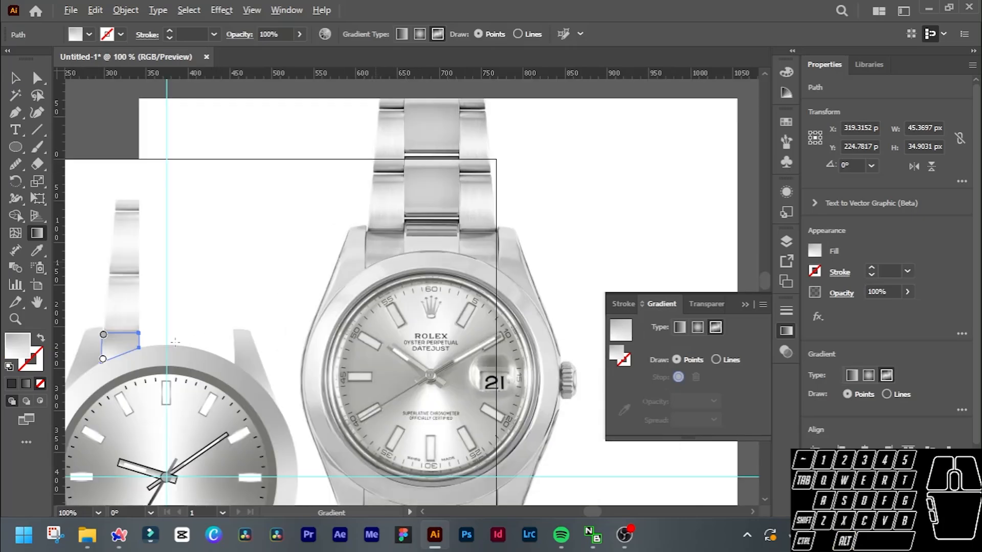
drag(103, 337, 133, 335)
click(105, 359)
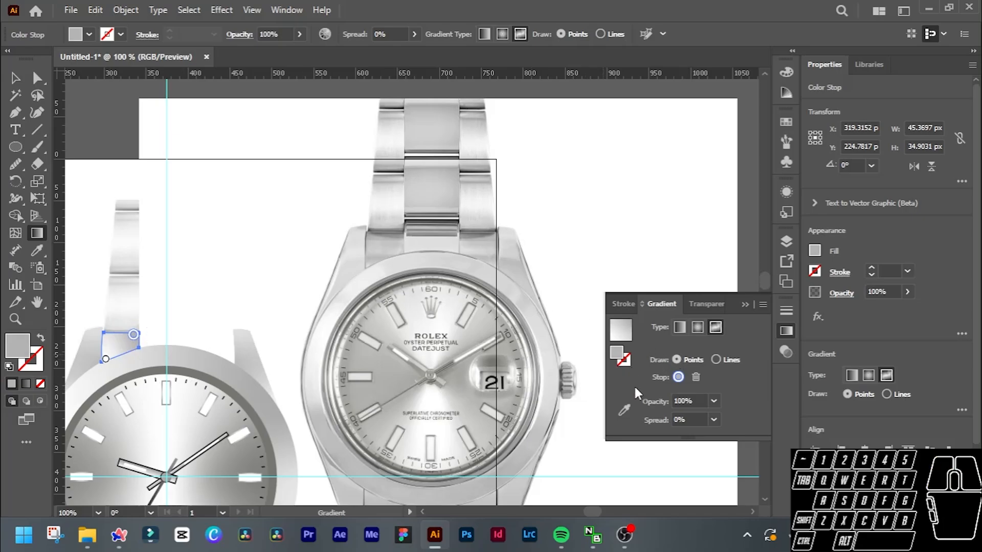
Colour the end link's upper and lower gradient stops with greys sampled from the matching areas of the reference photo's left end link.
click(632, 411)
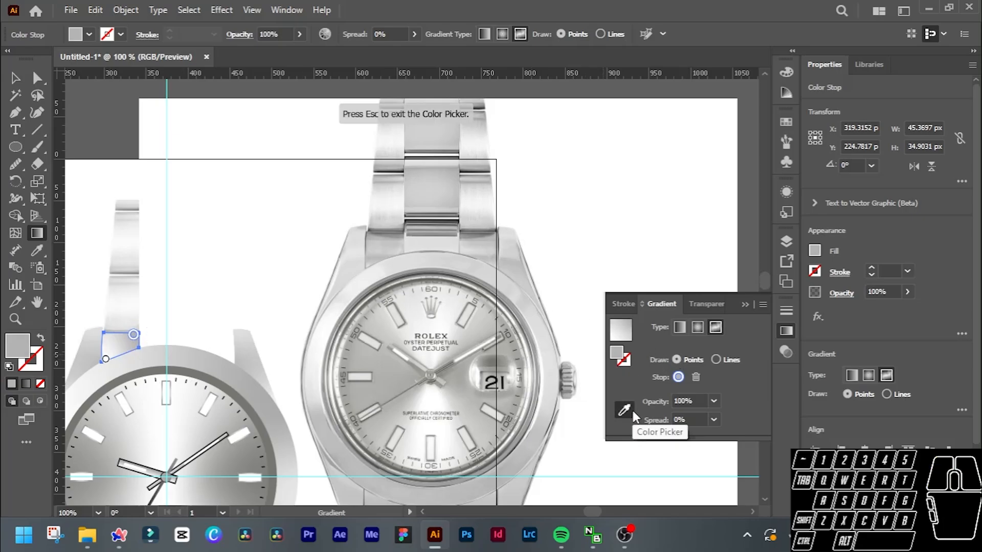
click(397, 233)
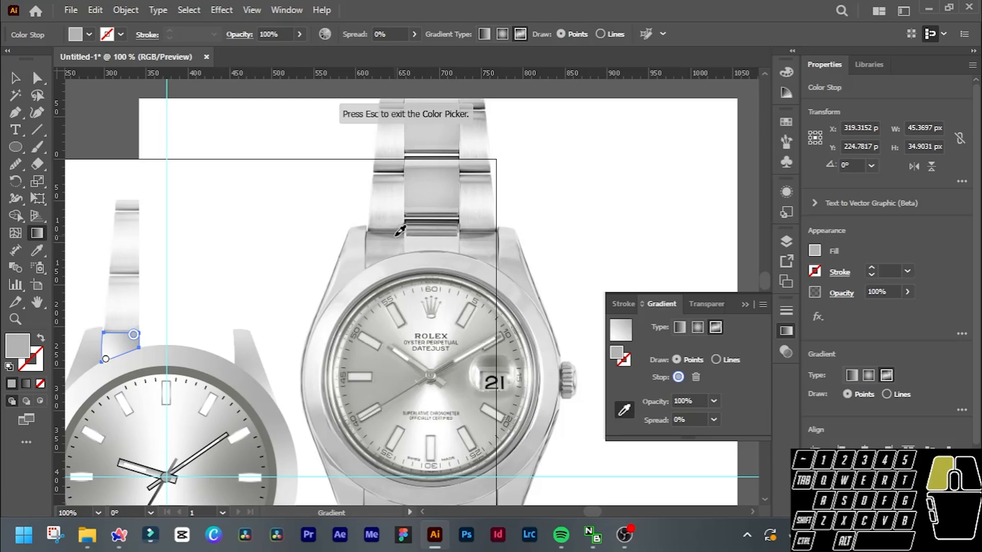
click(105, 360)
click(375, 253)
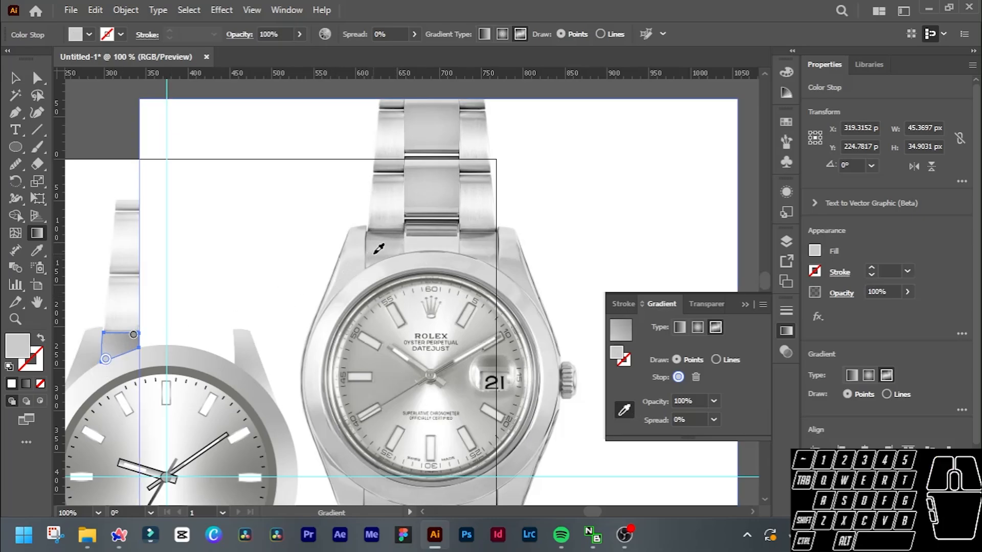
key(v)
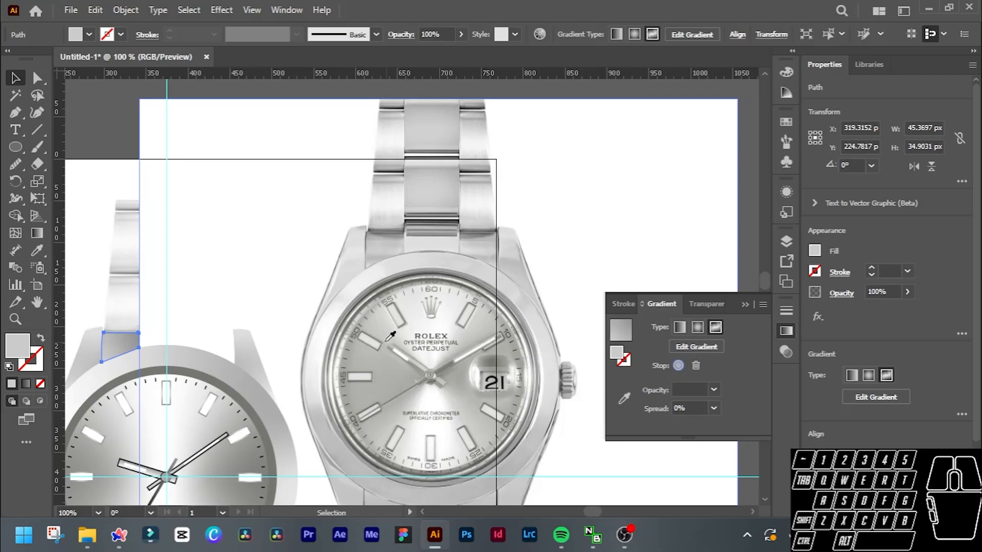
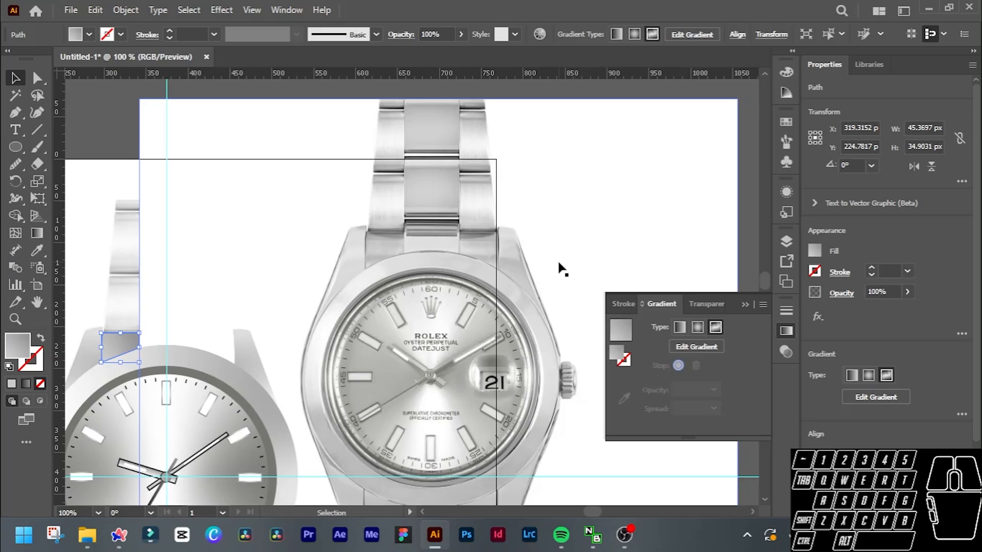
Move the reference watch photo farther right, to about X 1046 px and Y 311 px, so it clears the traced watch.
click(748, 304)
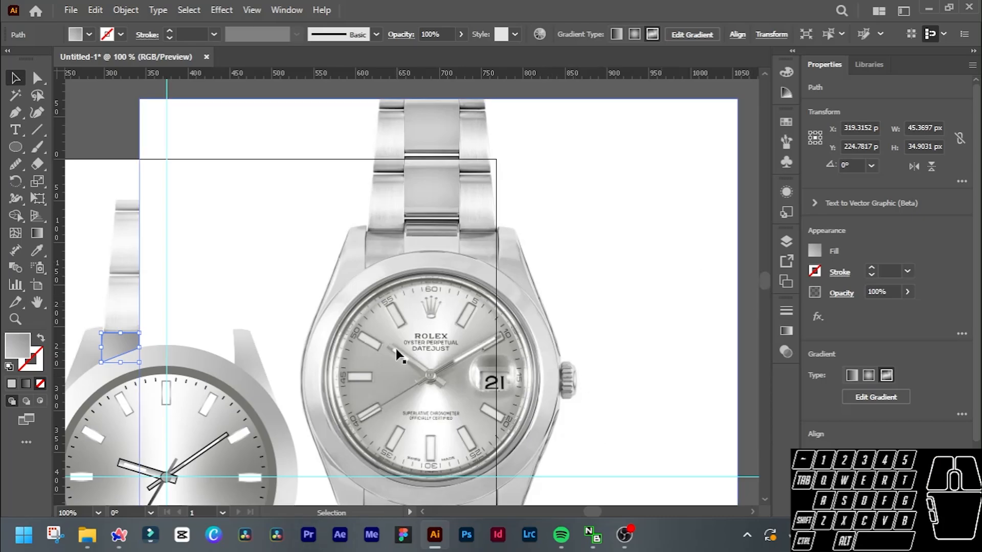
drag(535, 207, 728, 274)
drag(493, 253, 592, 226)
scroll(193, 312, left, 3)
scroll(194, 315, left, 2)
scroll(225, 359, up, 3)
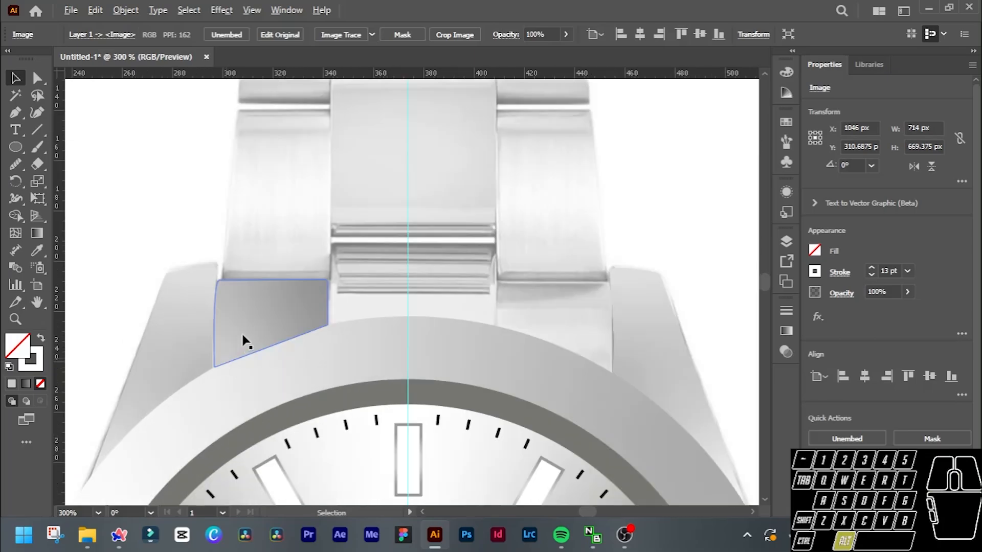
click(245, 315)
click(186, 219)
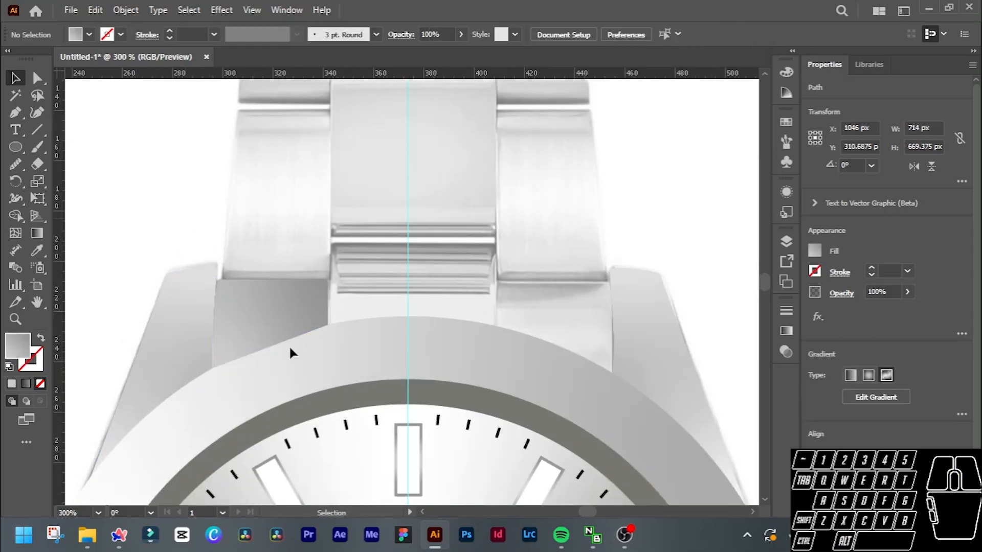
Trace the left outer bracelet link just above the end link as a closed, unfilled outline about 44 px wide and 69 px tall.
scroll(267, 324, up, 2)
scroll(280, 258, up, 2)
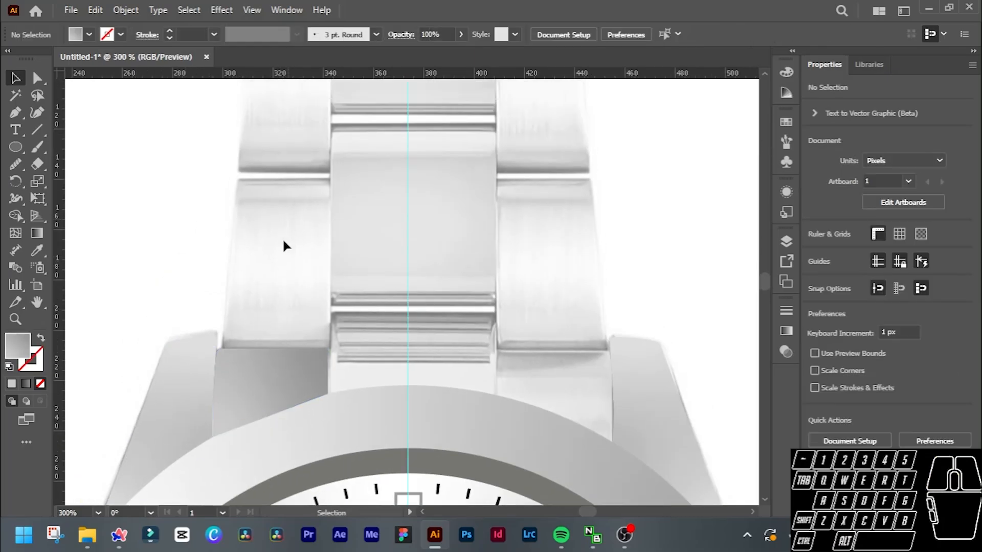
click(12, 115)
scroll(330, 189, up, 2)
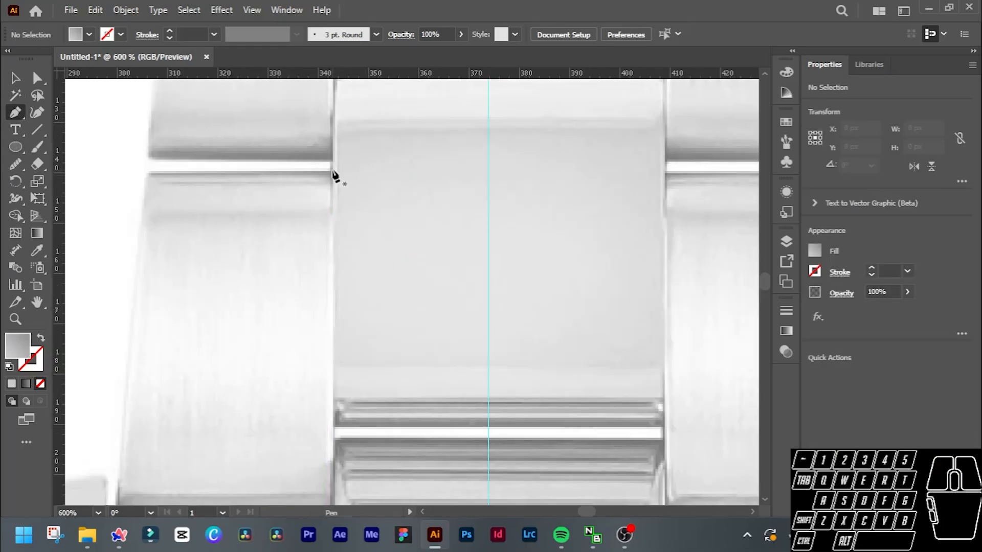
click(332, 172)
scroll(334, 166, down, 3)
scroll(334, 215, up, 1)
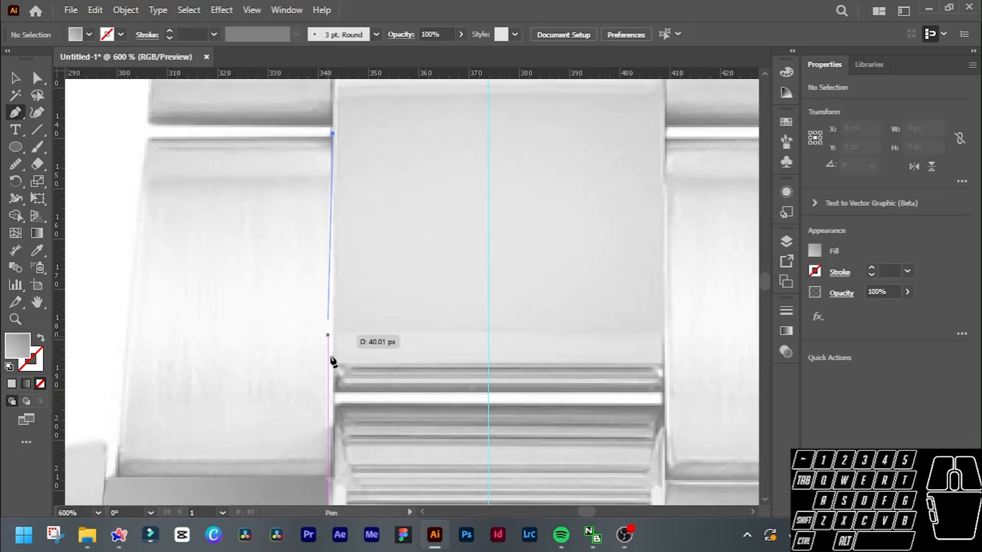
click(330, 477)
click(115, 477)
key(shift+x)
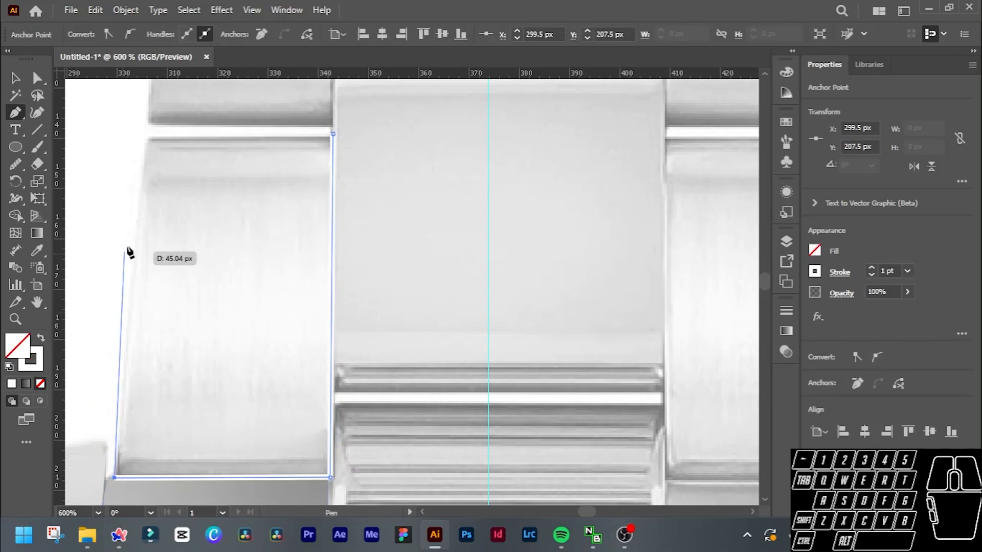
mouse_move(155, 140)
mouse_down()
mouse_move(335, 140)
mouse_move(165, 131)
mouse_up()
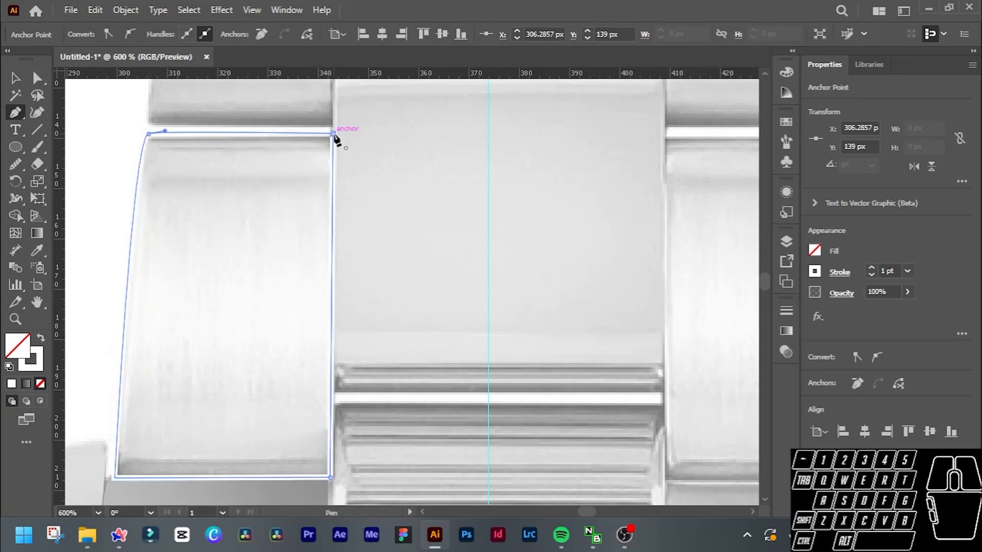
click(332, 134)
key(v)
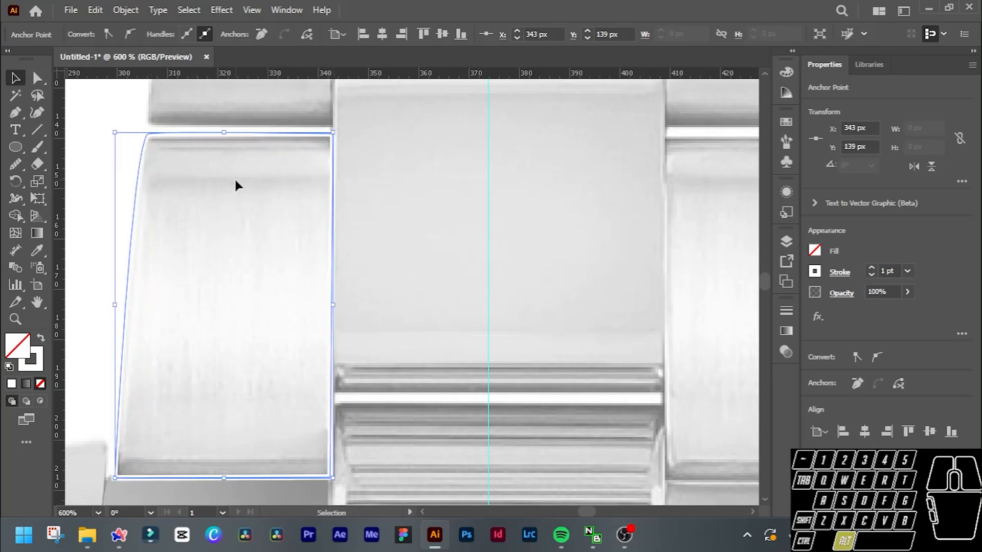
Give the traced link a gradient fill without a stroke and make the gradient freeform with points.
scroll(237, 184, down, 1)
scroll(212, 222, down, 1)
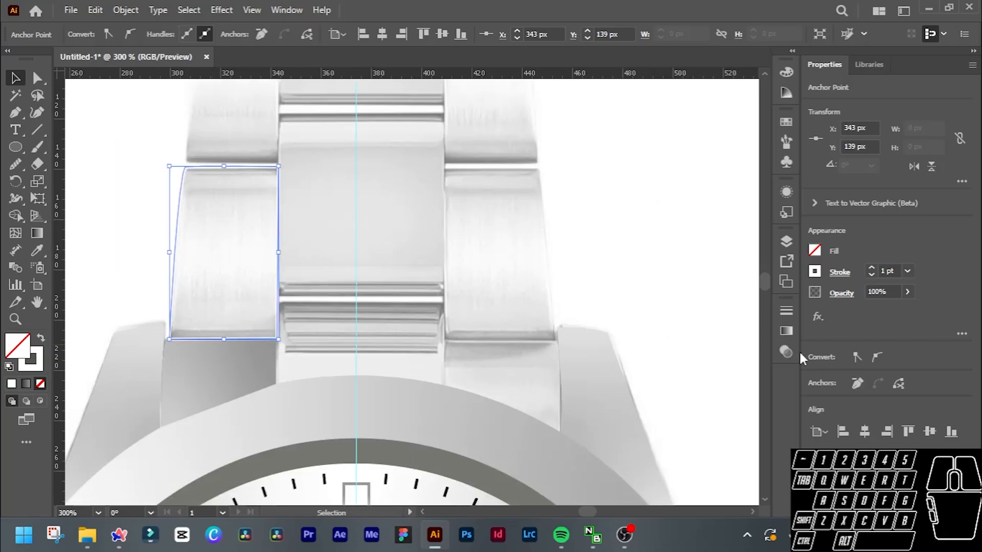
click(25, 384)
click(39, 365)
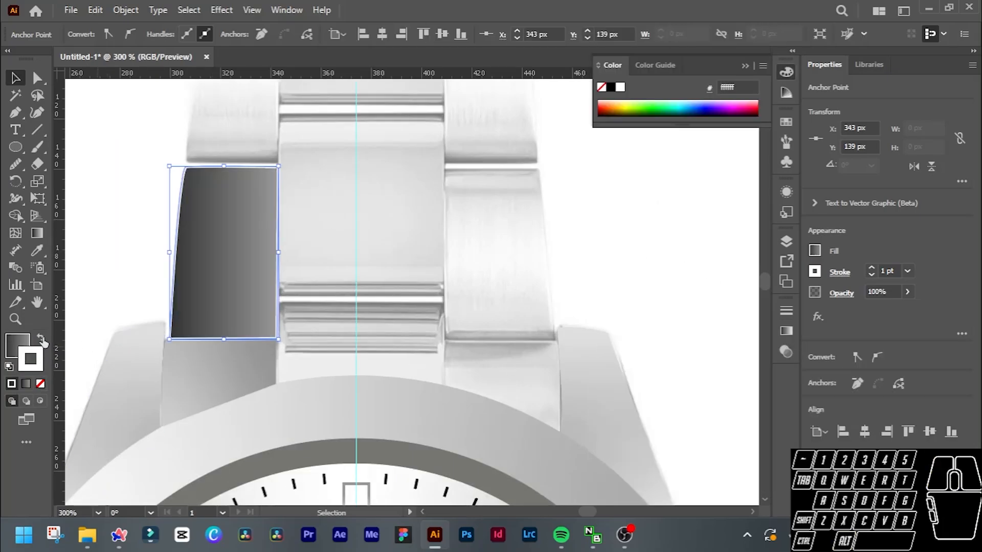
click(40, 384)
key(x)
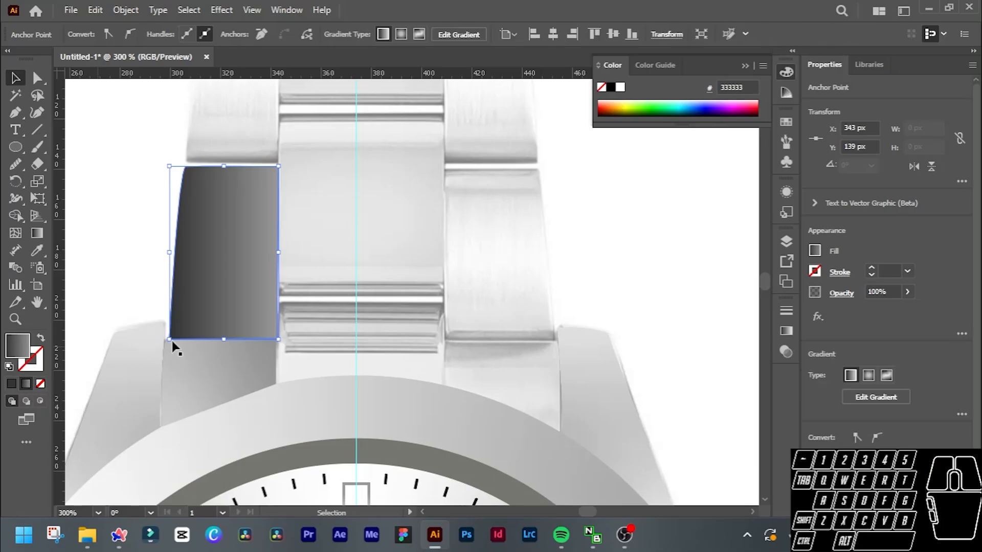
click(786, 330)
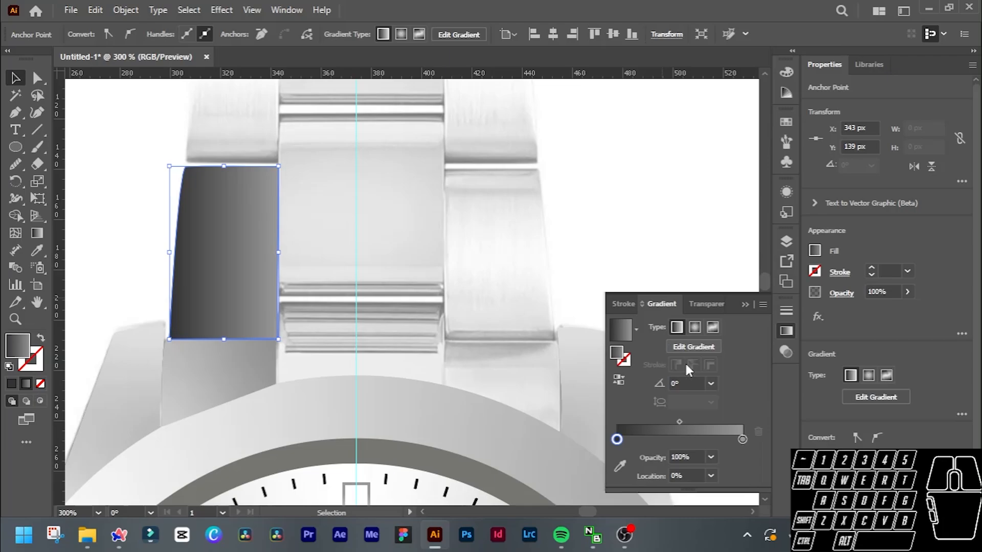
click(712, 327)
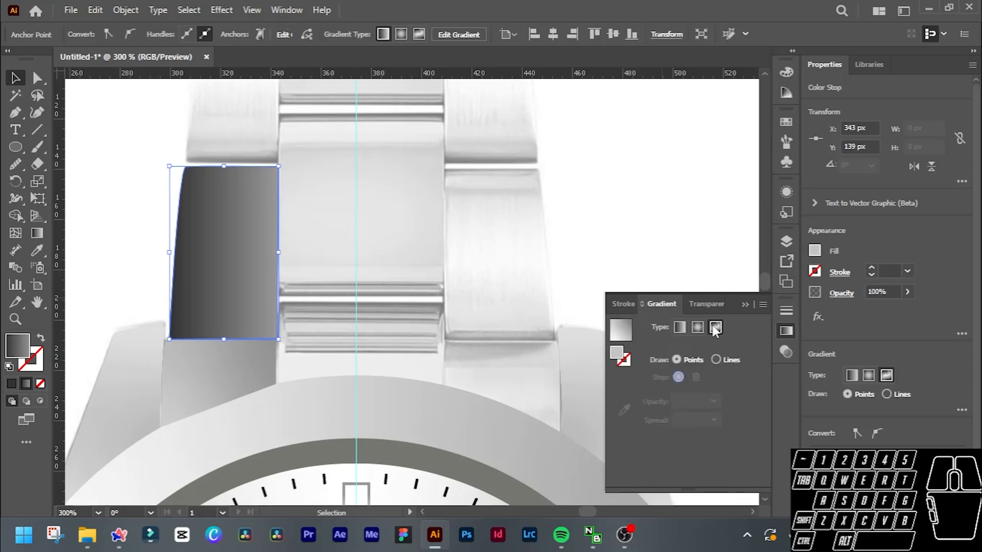
Move the link's dark gradient stop down inside the shape and its upper outer stop to the middle of the top edge.
scroll(396, 205, down, 5)
scroll(404, 205, right, 3)
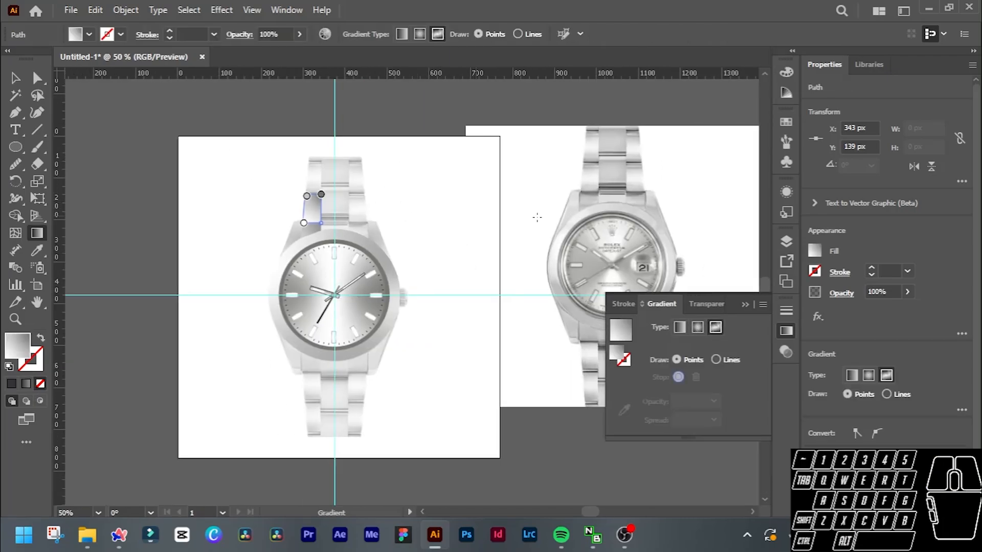
scroll(541, 216, right, 2)
scroll(540, 217, up, 1)
scroll(541, 217, up, 3)
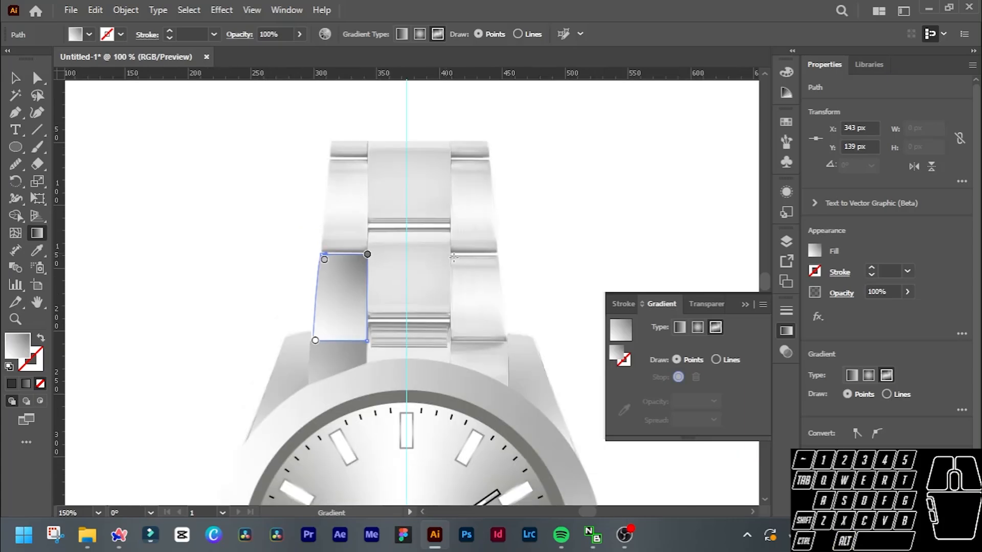
scroll(541, 252, right, 2)
scroll(541, 250, down, 3)
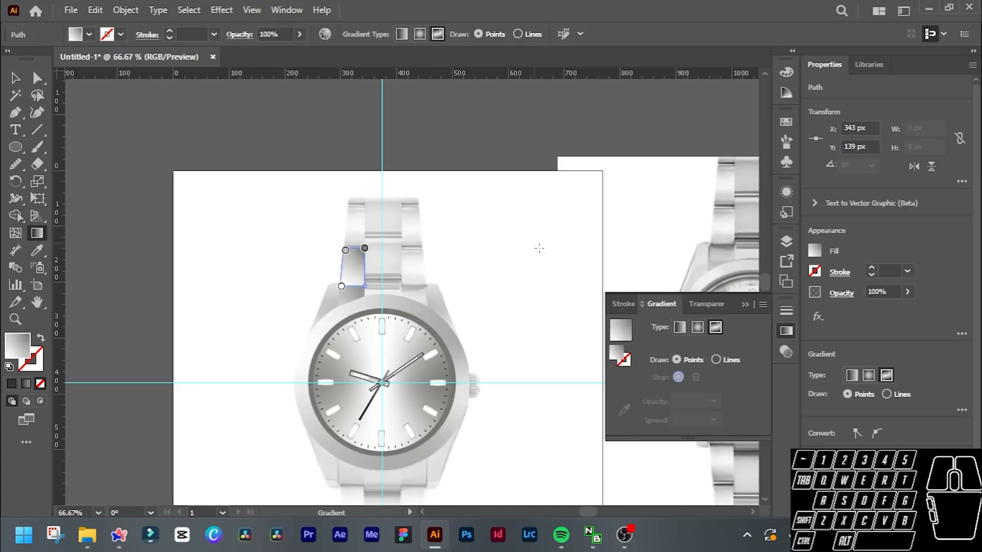
scroll(540, 248, right, 3)
scroll(540, 248, down, 1)
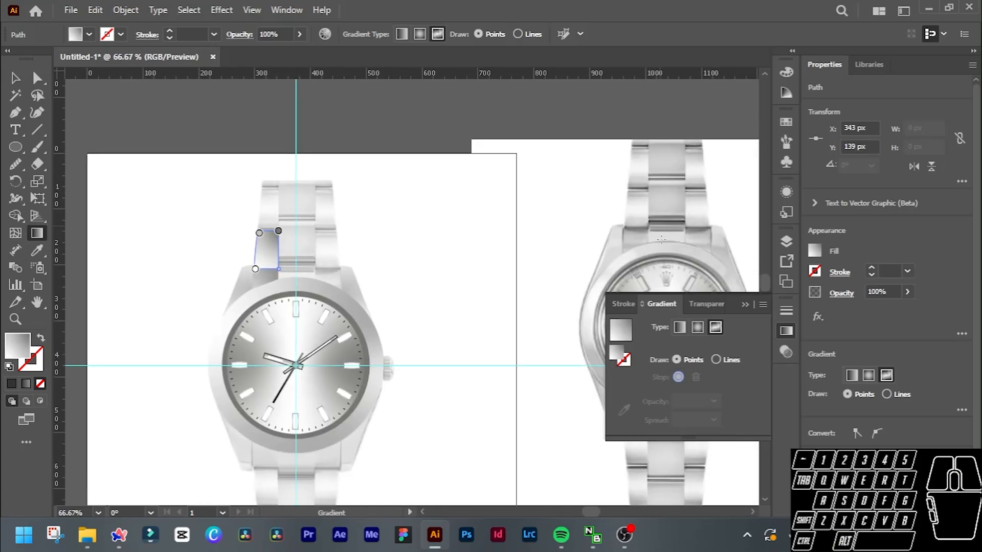
click(278, 231)
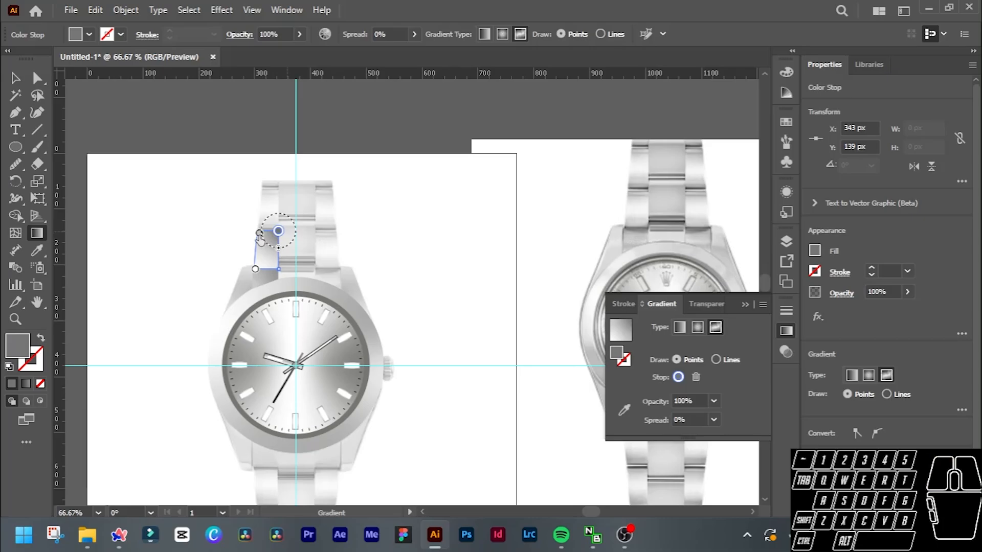
drag(260, 236, 271, 259)
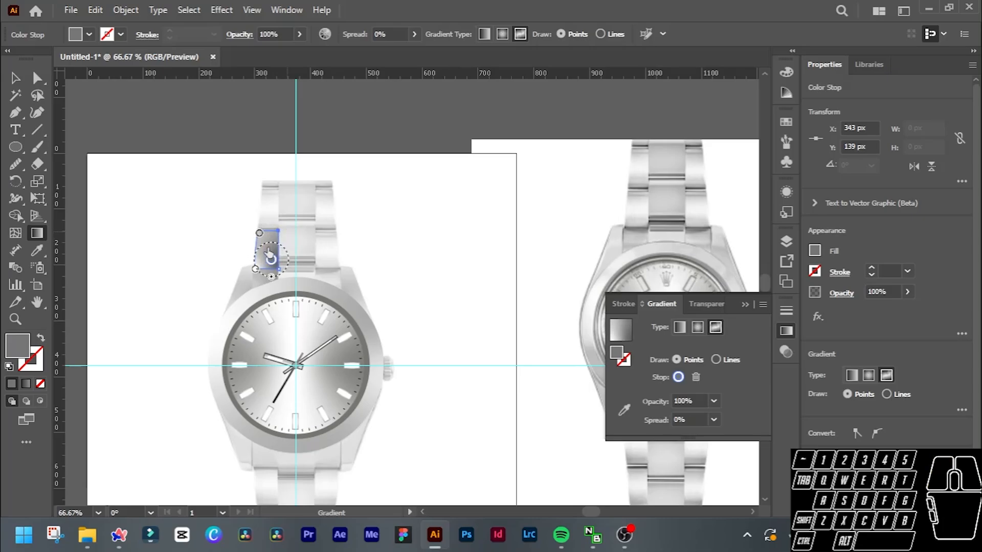
double_click(260, 234)
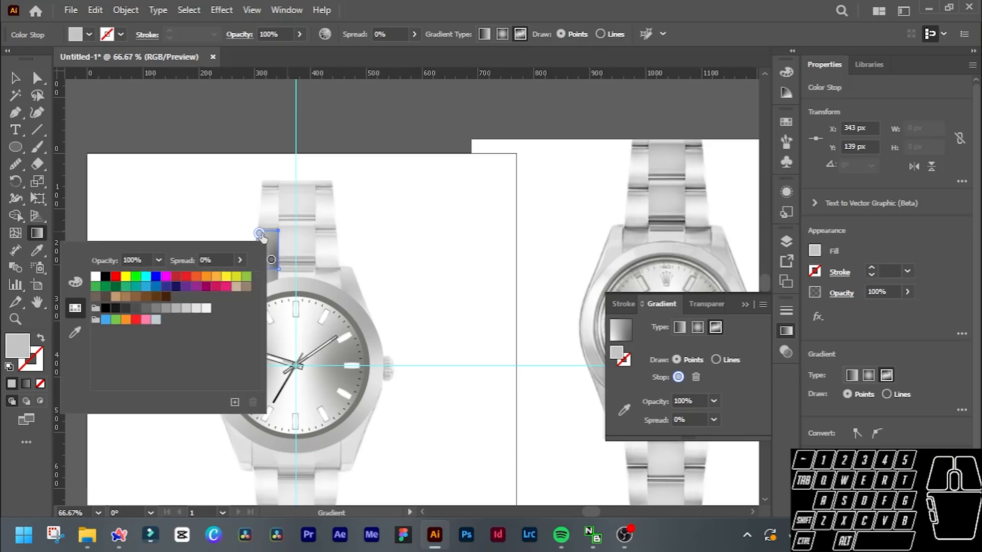
click(263, 235)
drag(267, 238, 267, 234)
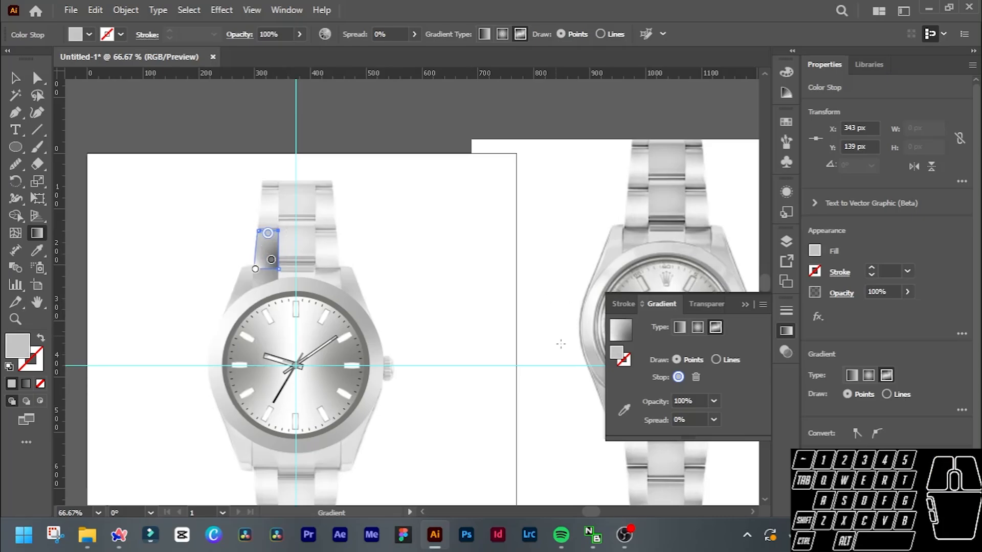
Move the dark stop to the link's centre and colour it with a light grey sampled from the reference photo's matching link.
click(621, 411)
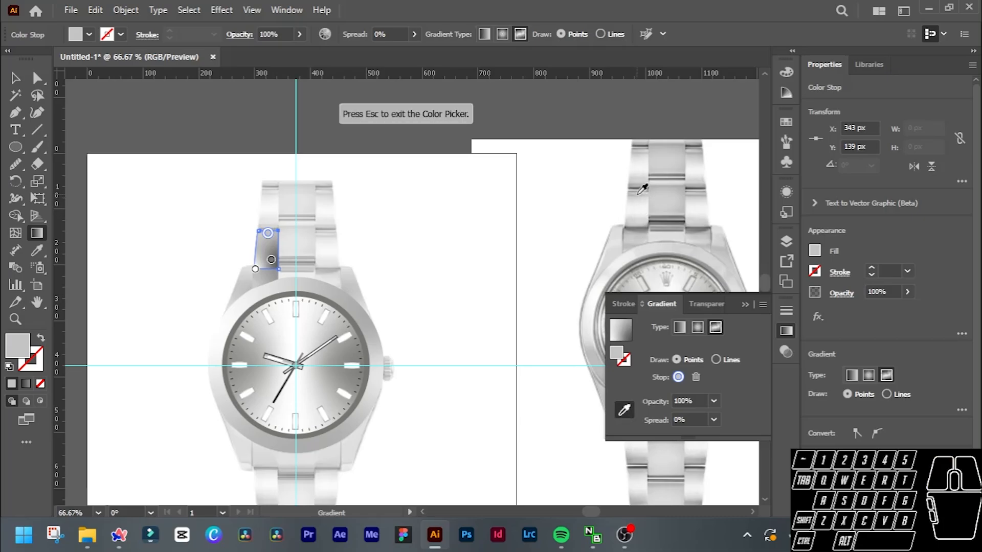
key(Escape)
drag(270, 267, 266, 257)
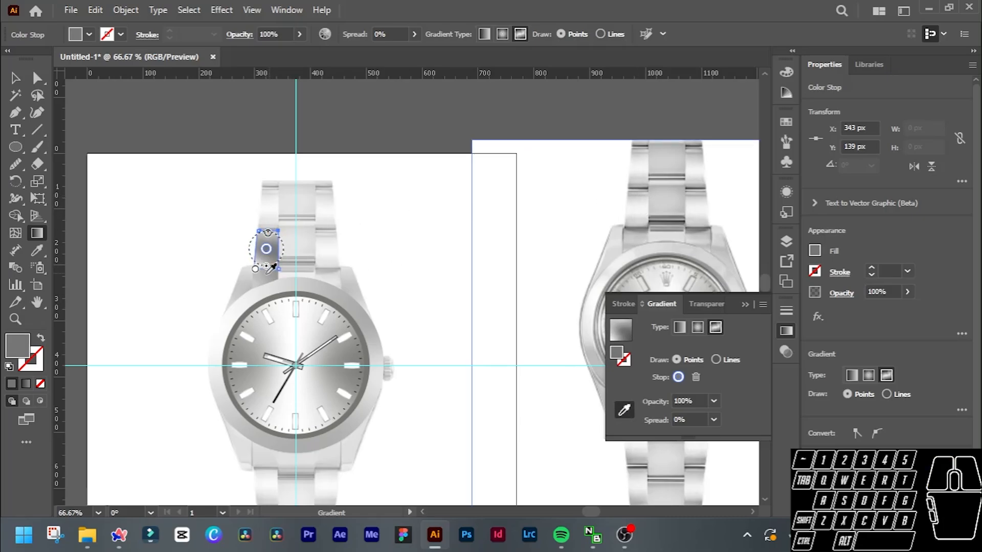
click(643, 205)
Move the lower outer stop to the link's bottom middle and colour it with grey sampled from the reference link's lower edge.
click(257, 272)
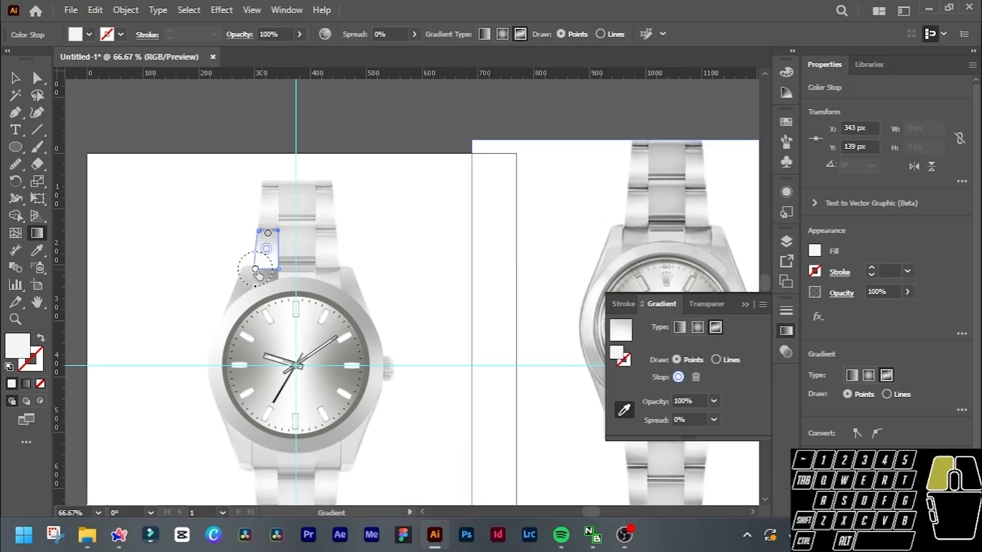
drag(259, 275, 266, 266)
click(656, 260)
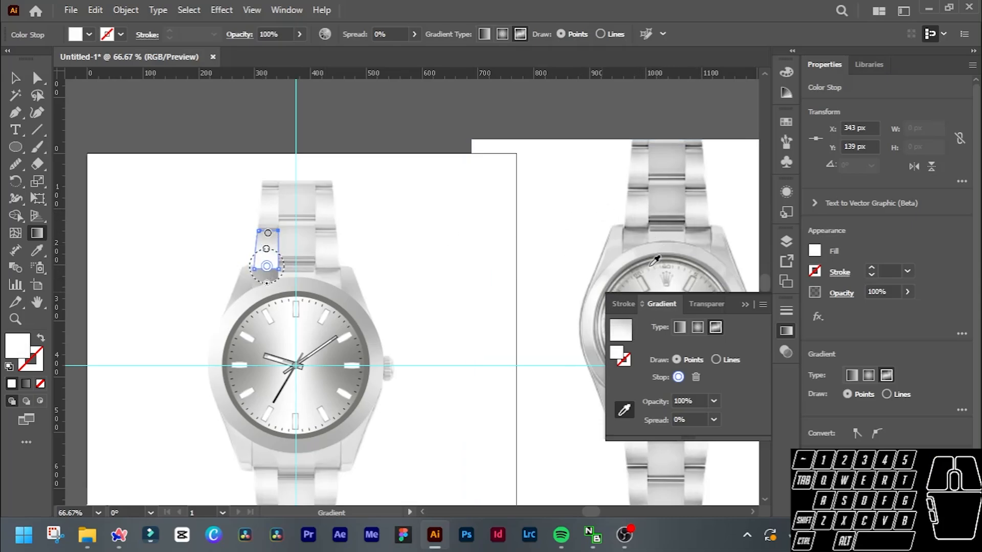
click(637, 221)
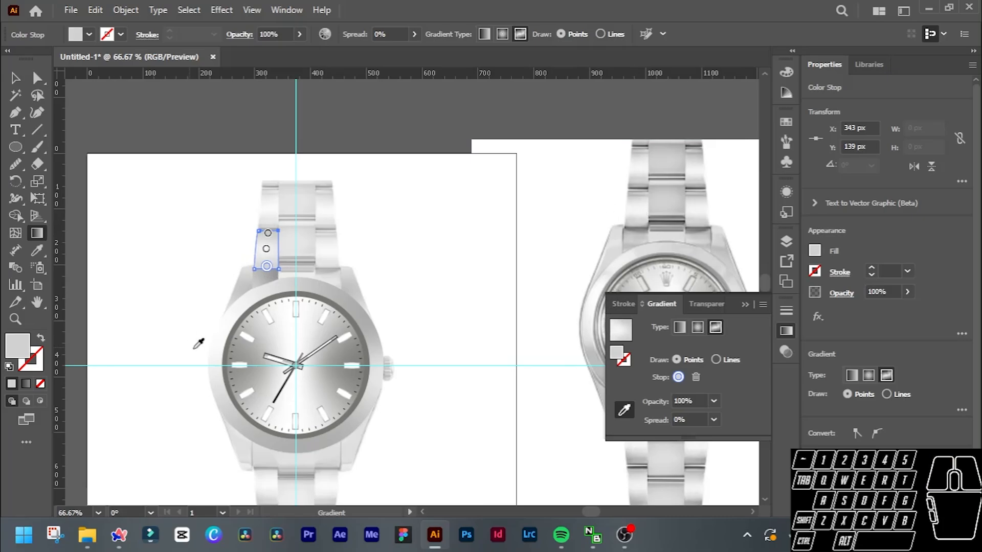
key(v)
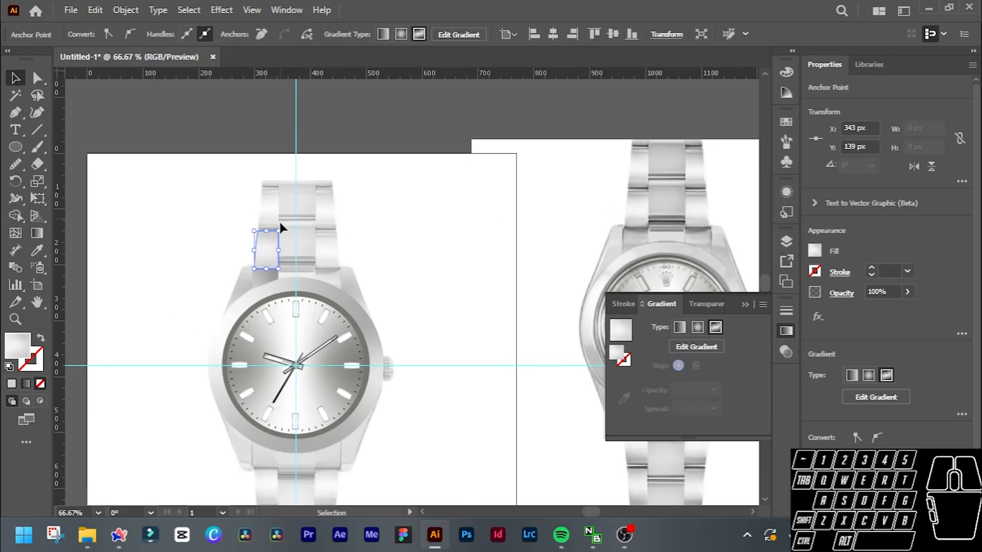
Trace the next left outer bracelet link up with the Pen tool as a closed shape about 72 px tall.
scroll(270, 252, up, 4)
scroll(266, 208, up, 1)
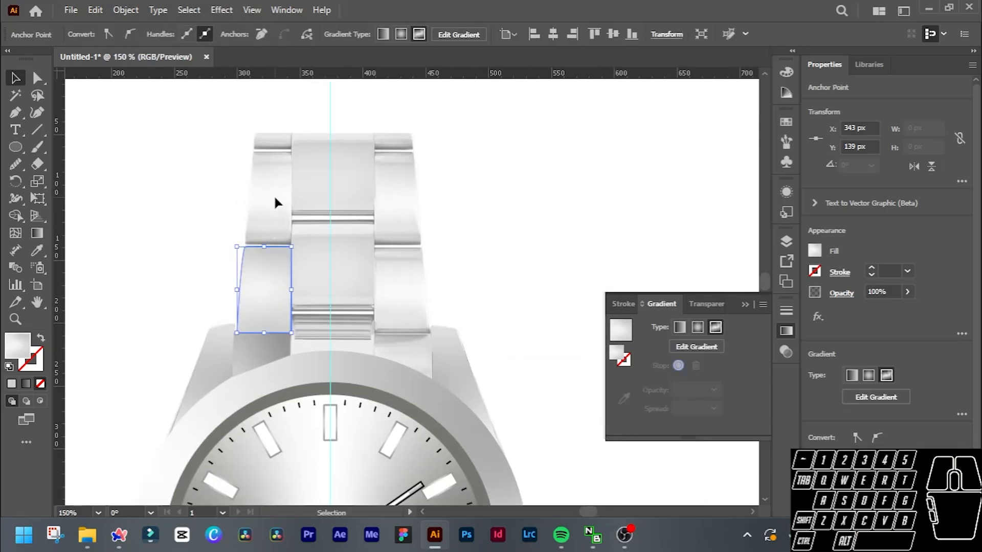
click(257, 204)
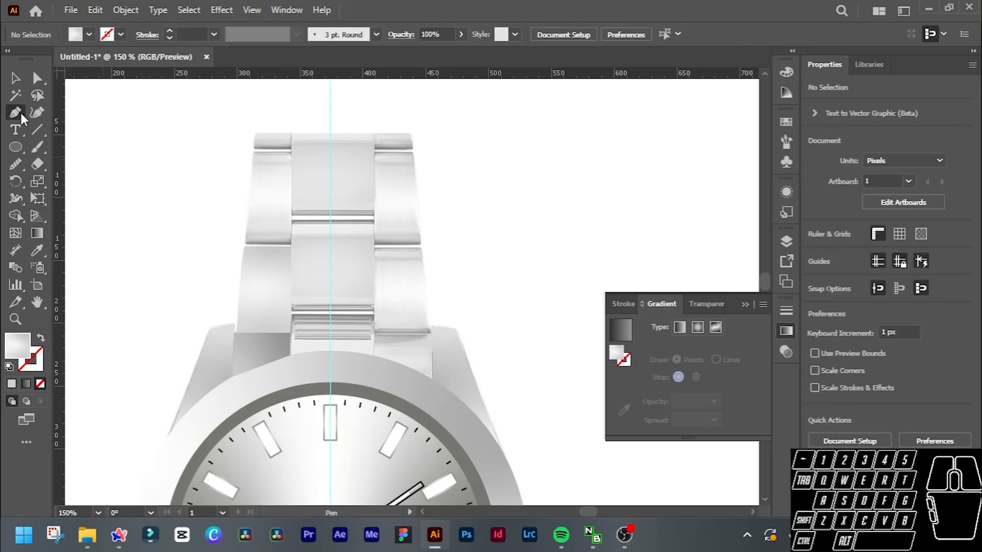
scroll(252, 167, up, 1)
click(254, 148)
click(244, 267)
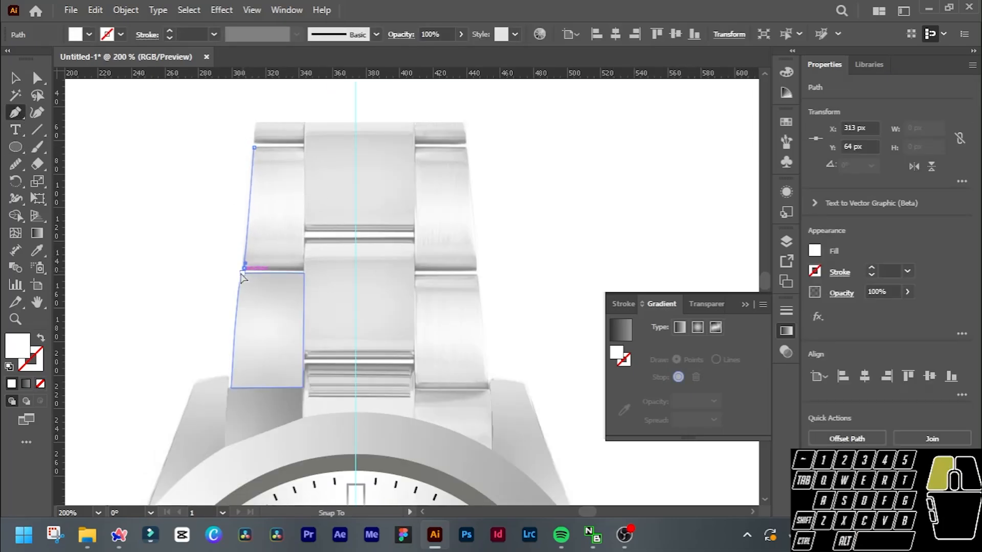
click(302, 266)
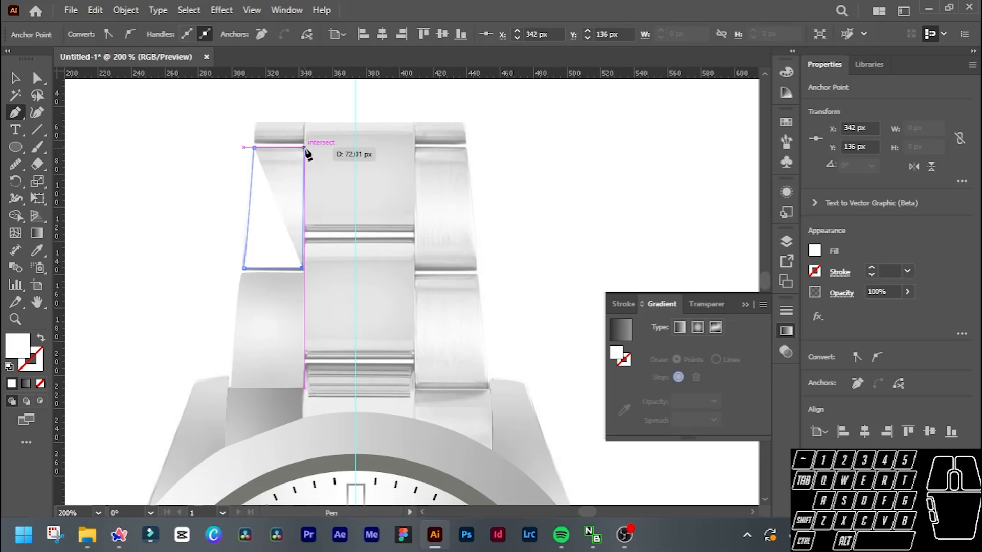
click(304, 148)
click(254, 148)
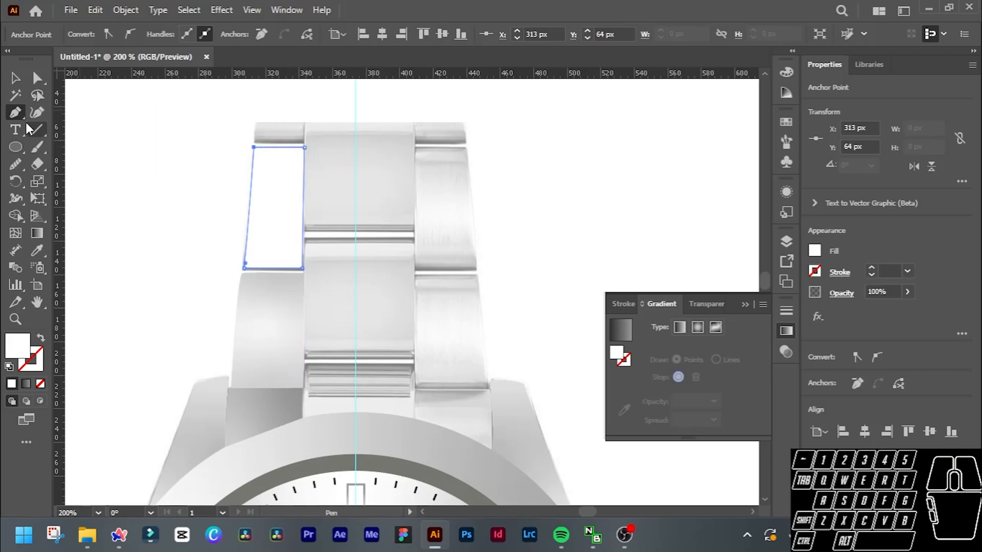
Fill the newly traced upper left link with a linear gradient and no stroke.
click(41, 340)
click(41, 341)
click(23, 387)
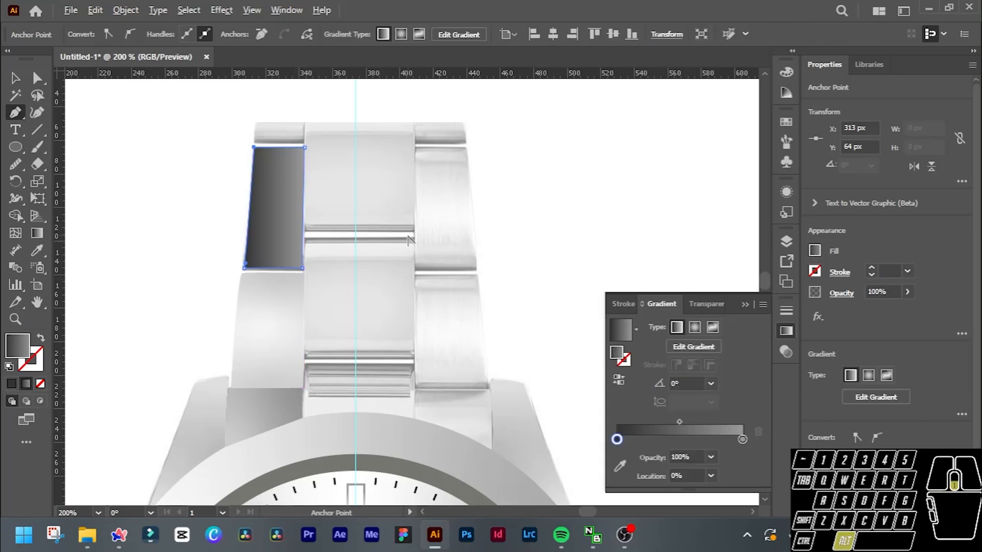
scroll(410, 241, down, 1)
scroll(411, 240, down, 3)
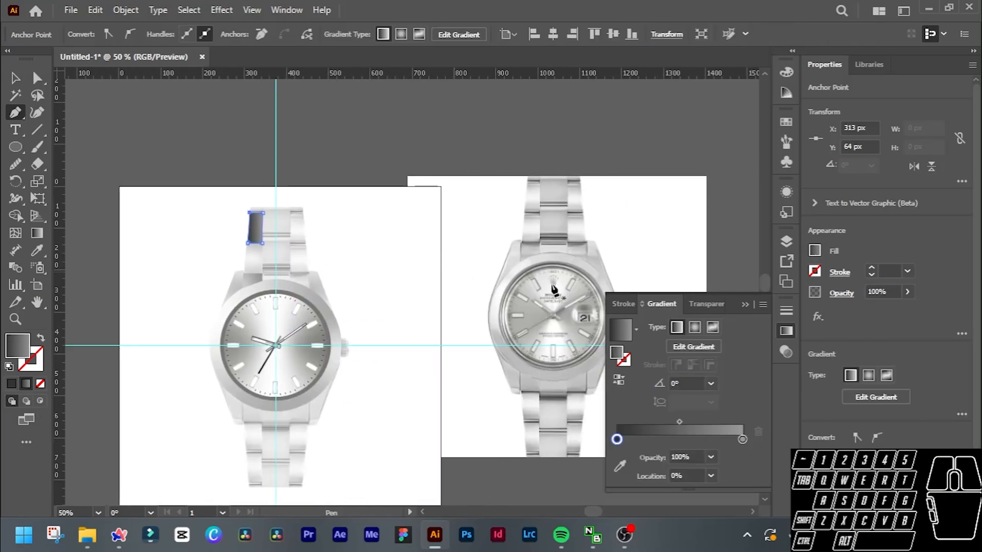
Switch the upper left link's fill to a freeform gradient and move its dark stop to the link's centre.
click(712, 328)
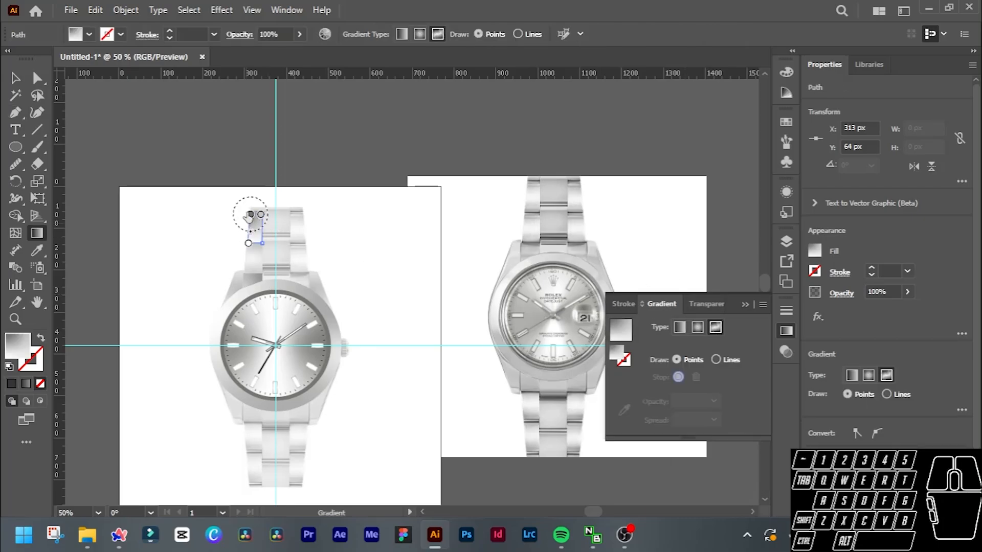
drag(250, 215, 254, 229)
click(254, 230)
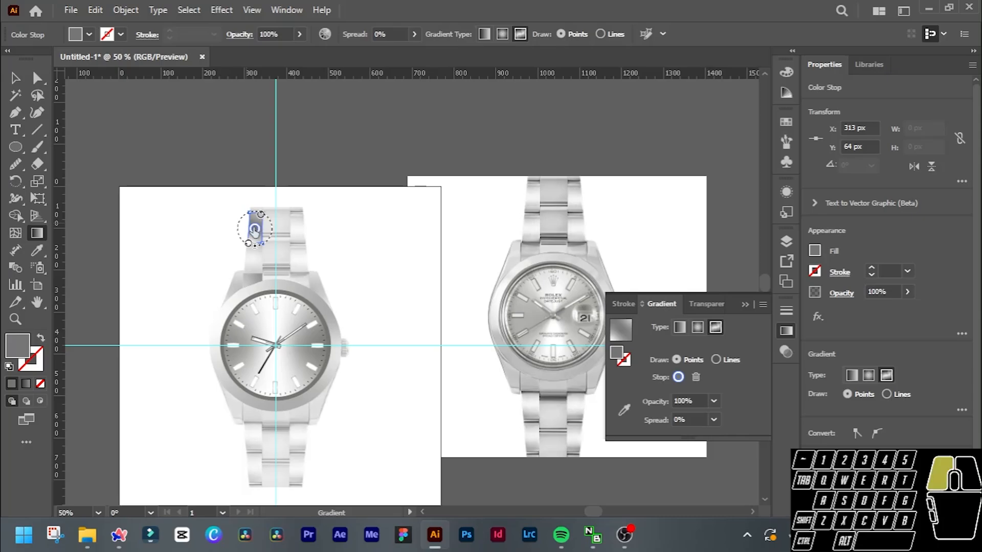
scroll(254, 230, up, 2)
scroll(268, 224, down, 1)
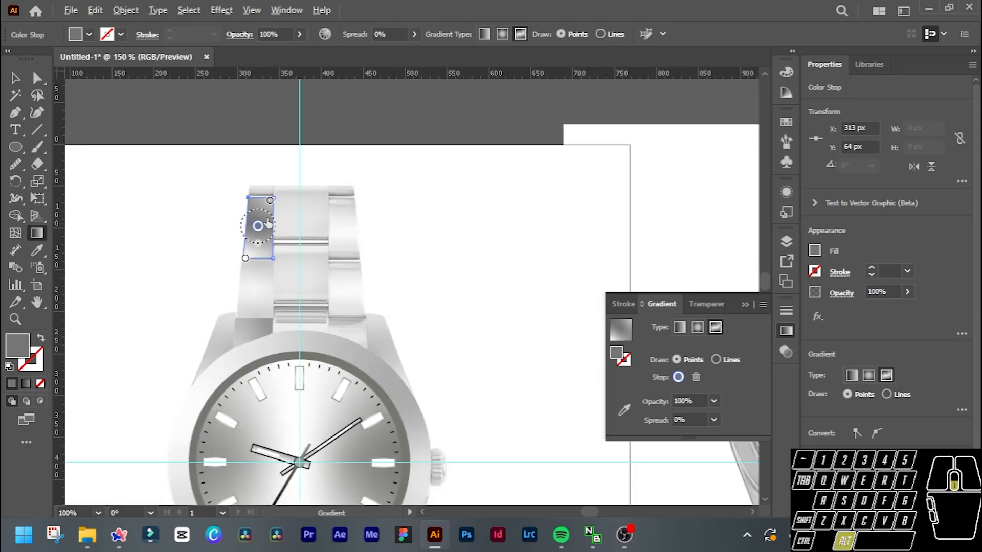
Move the Rolex reference photo to the left side of the watch artwork, to about X -128 px.
key(v)
scroll(543, 197, down, 2)
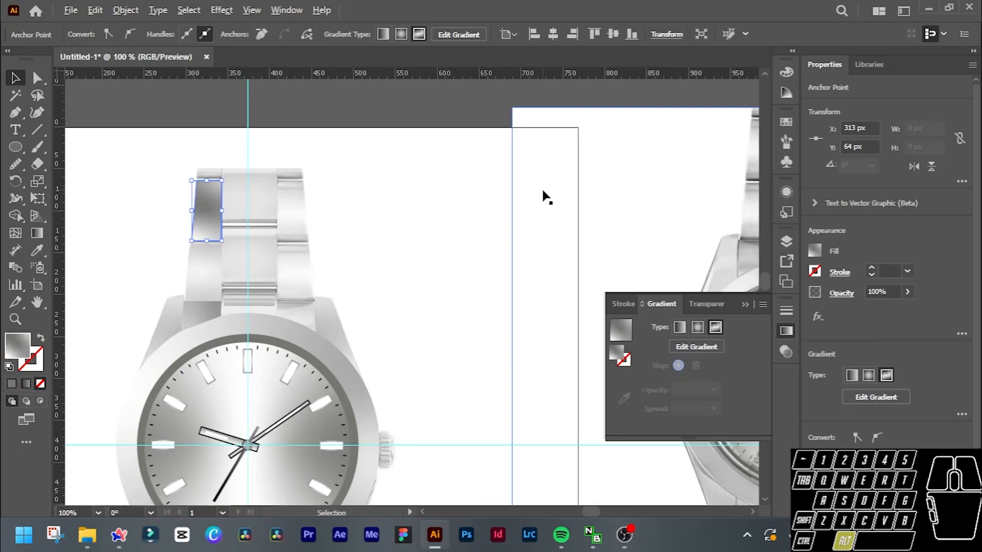
drag(626, 179, 453, 130)
drag(151, 172, 64, 194)
drag(188, 210, 135, 230)
scroll(153, 232, left, 3)
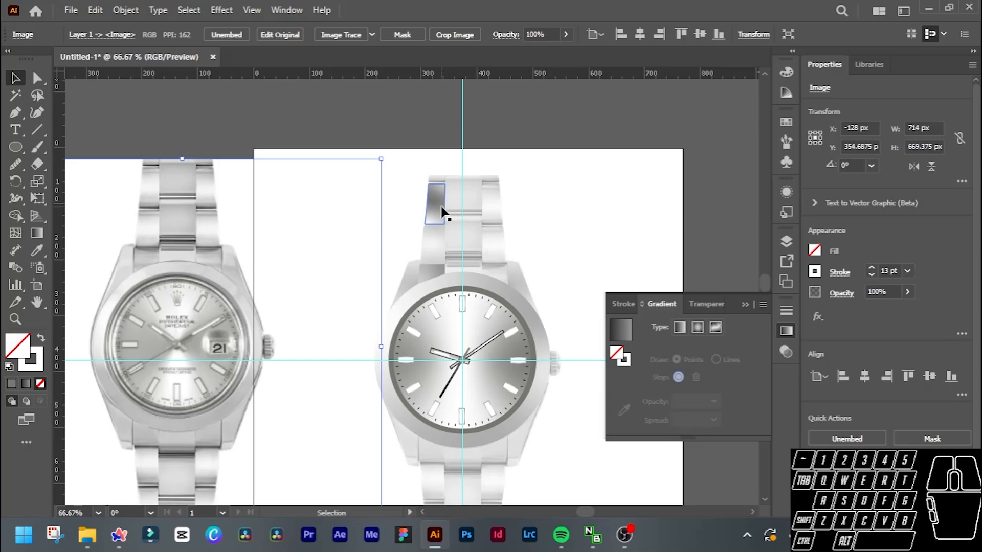
Colour the upper left link's upper inner gradient stop with dark grey sampled from the top edge of the reference photo's matching link.
click(441, 207)
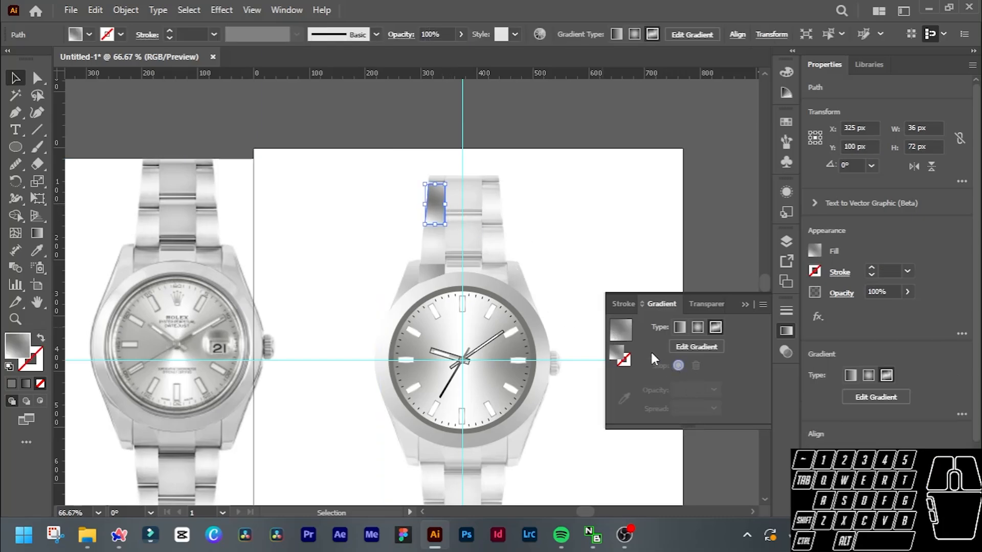
click(685, 348)
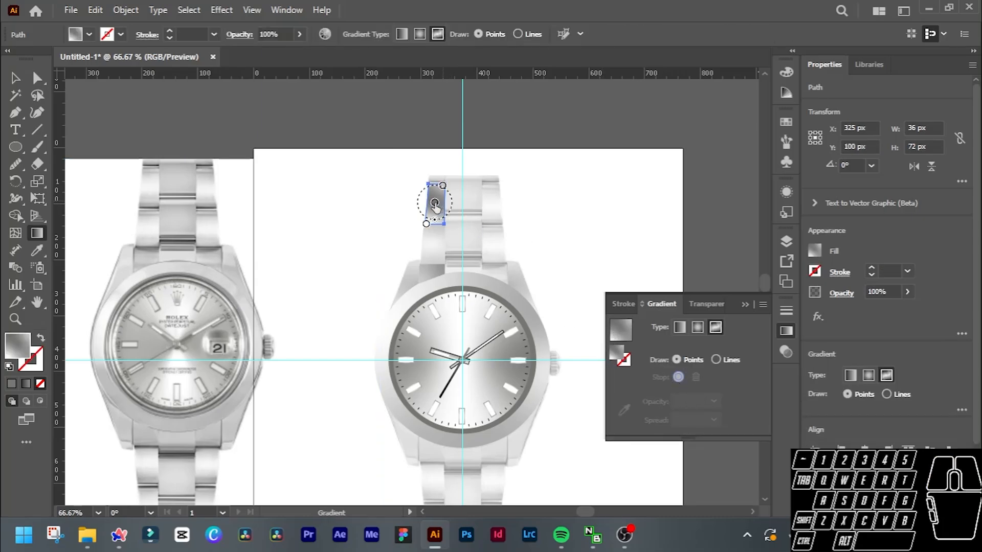
click(443, 186)
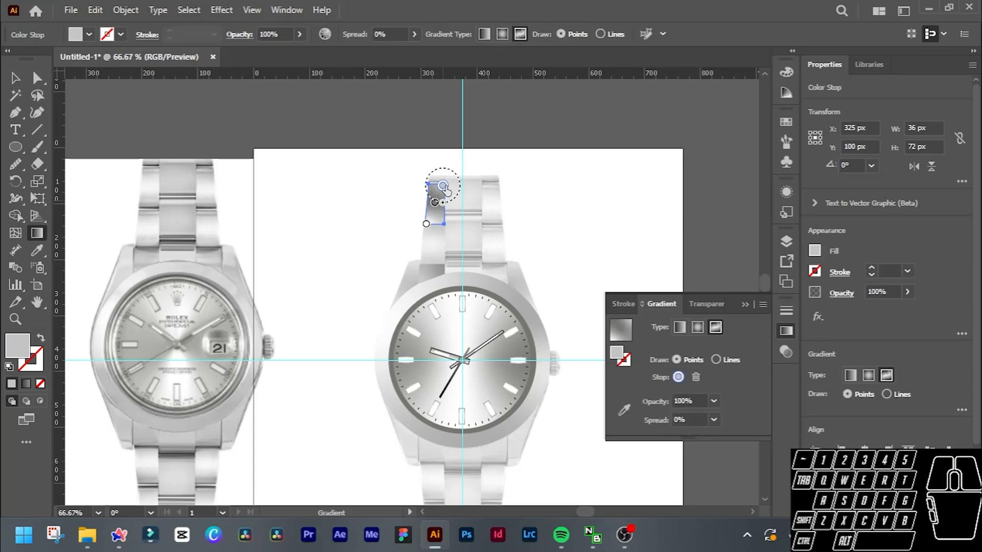
scroll(443, 188, up, 1)
scroll(448, 191, left, 5)
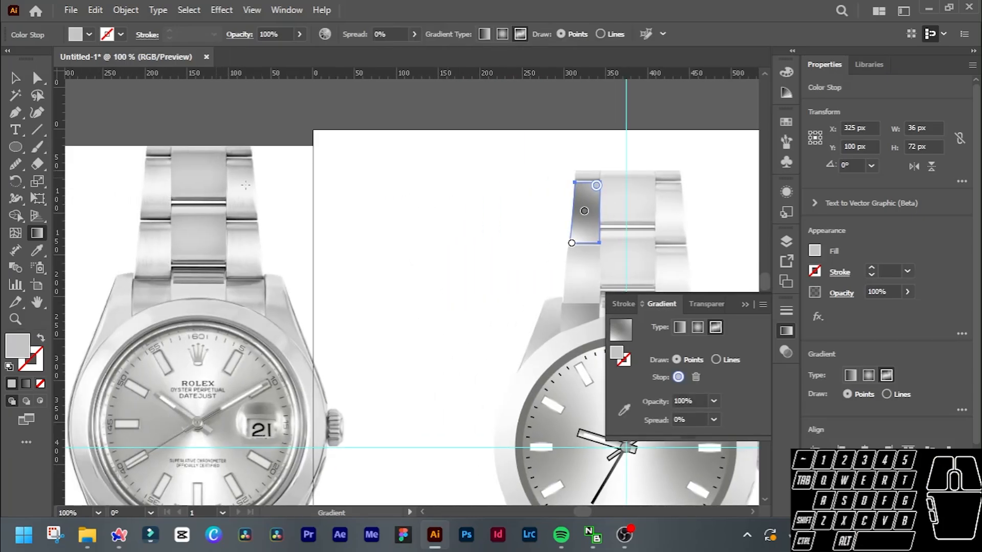
click(623, 410)
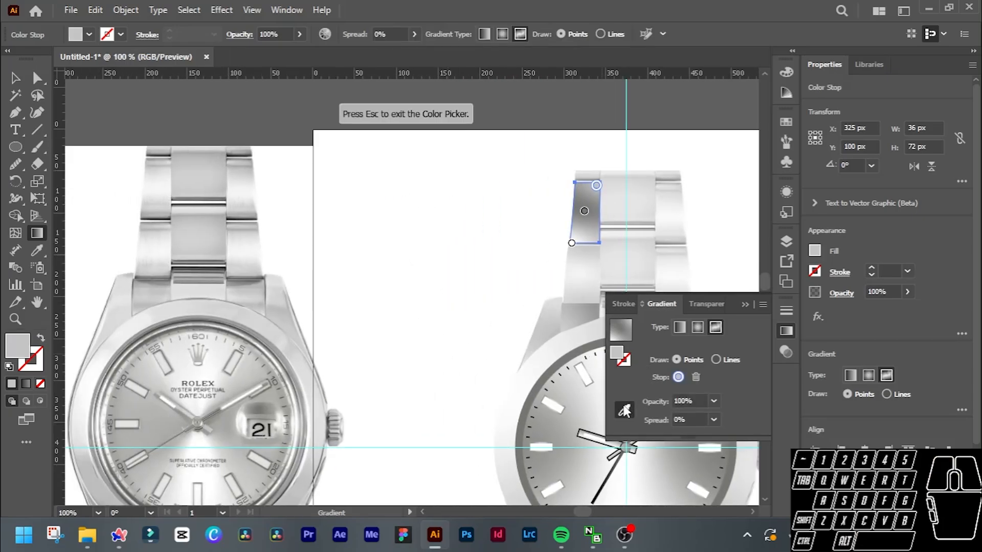
click(163, 155)
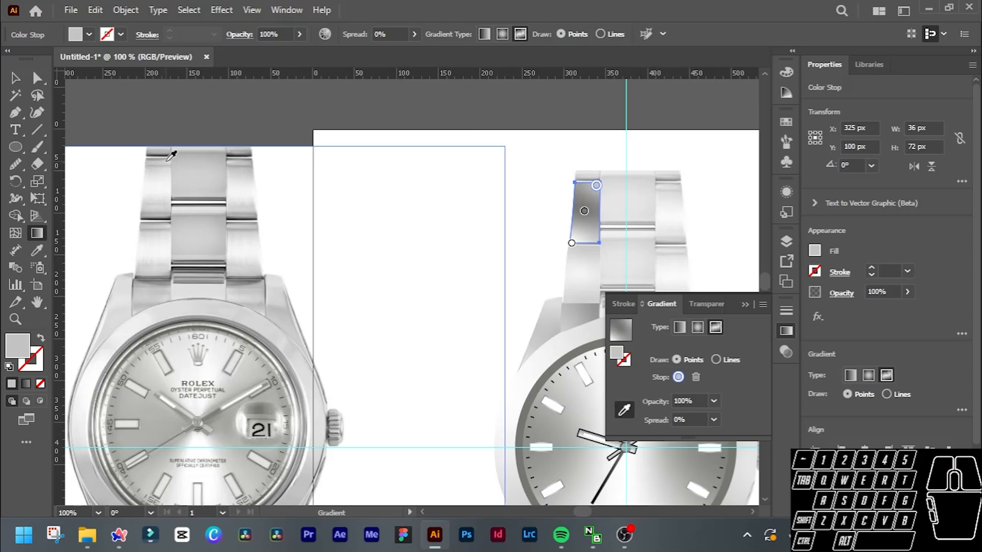
click(172, 153)
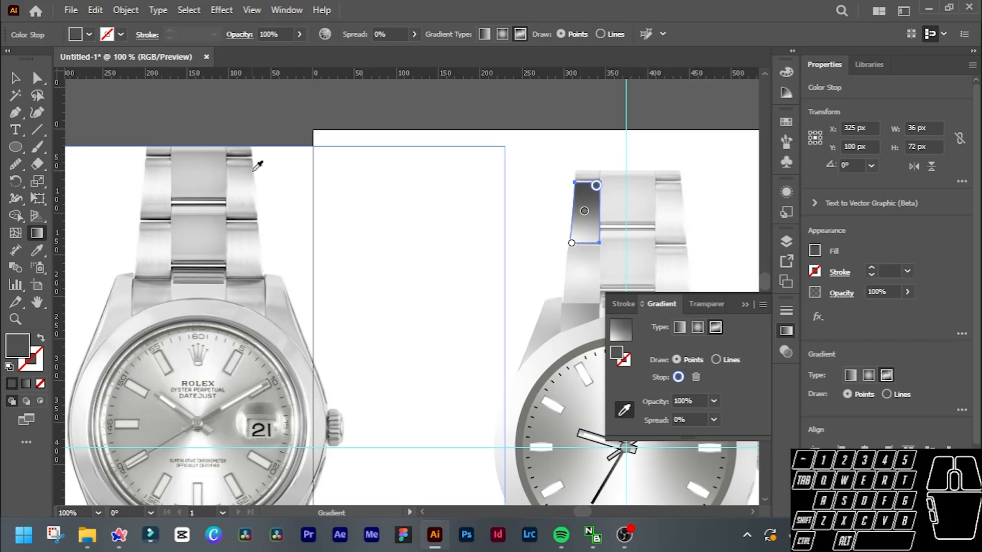
Colour the link's centre stop near-white and its lower stop, moved to the bottom middle, grey, sampling both from the reference link.
click(584, 211)
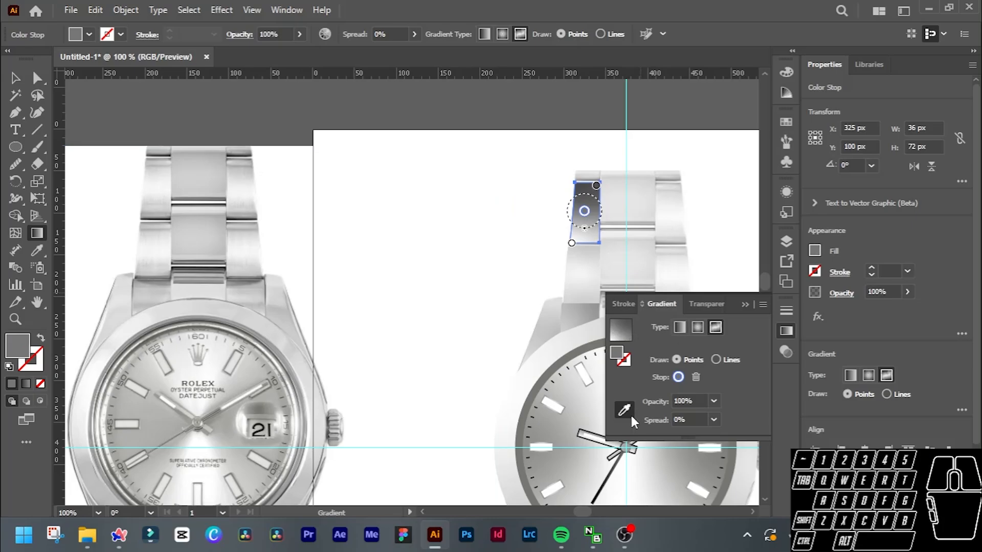
click(162, 181)
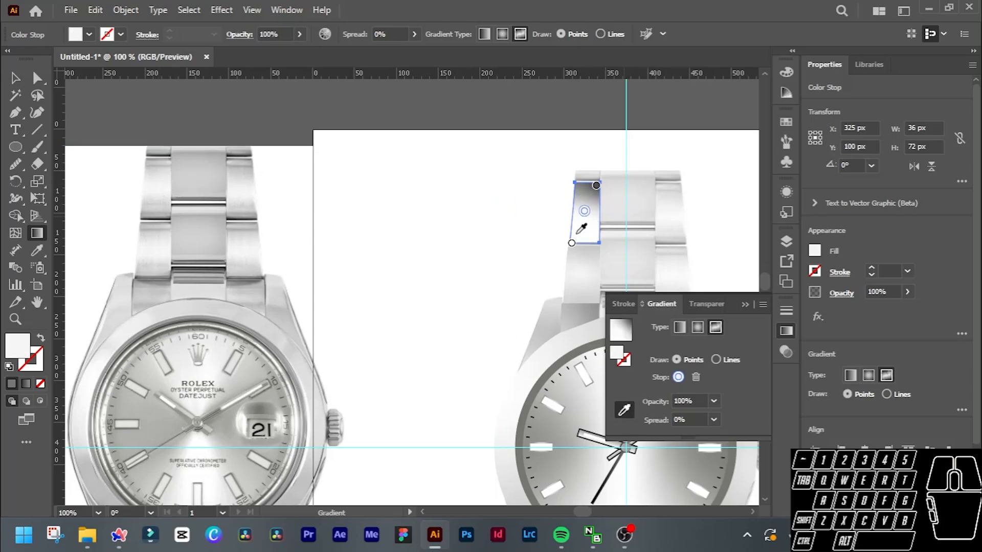
drag(572, 244, 584, 240)
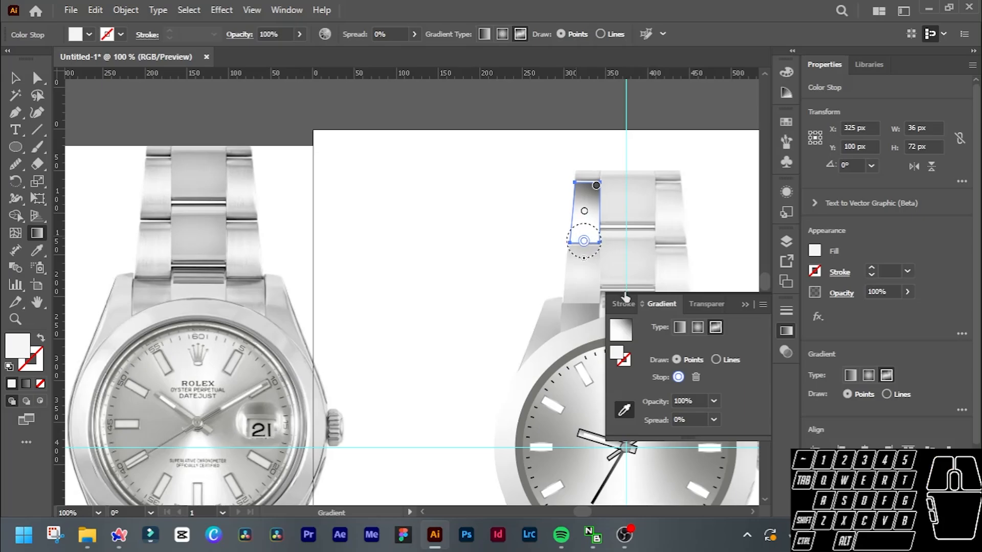
click(158, 210)
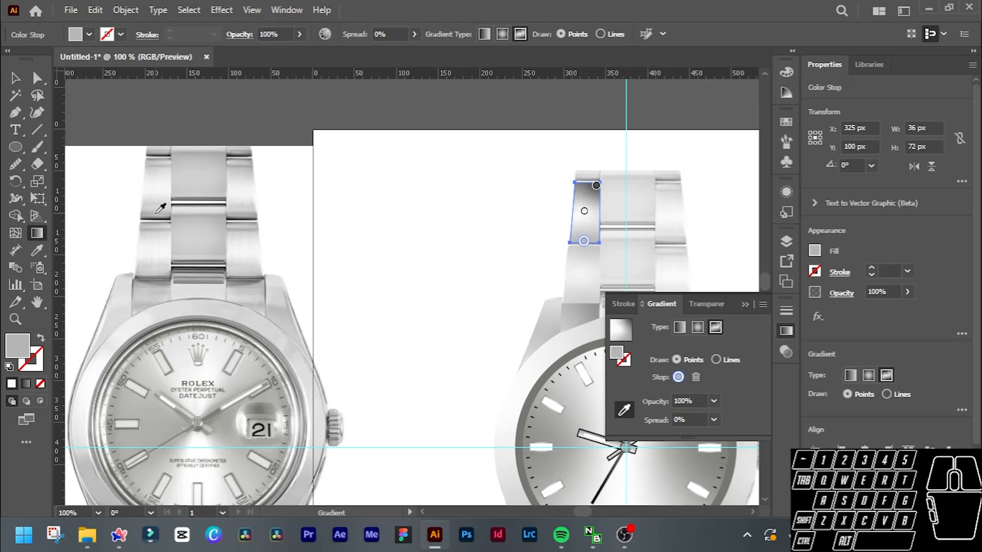
key(v)
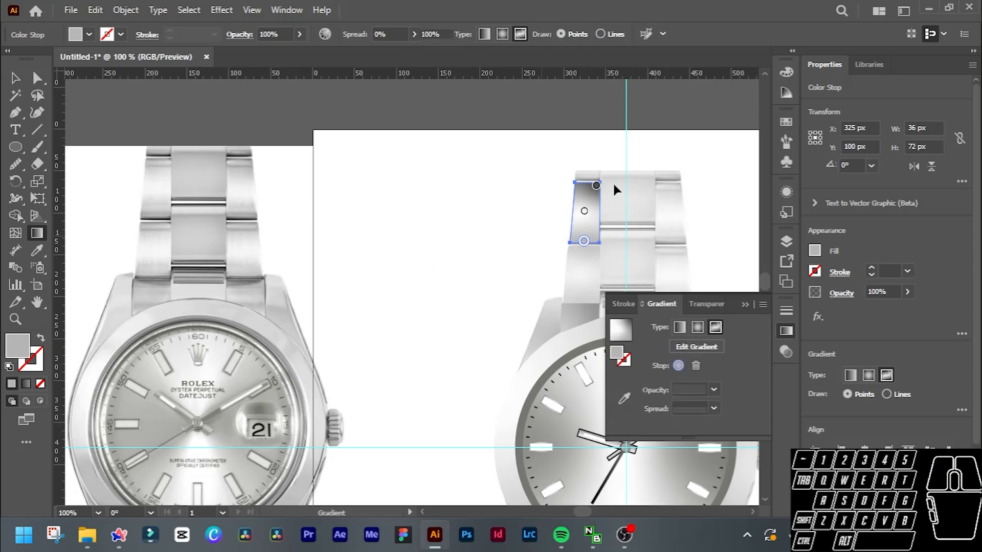
Trace the short partial link at the bracelet's upper left end with the Pen tool as a closed shape about 30 by 13 px.
scroll(173, 178, up, 1)
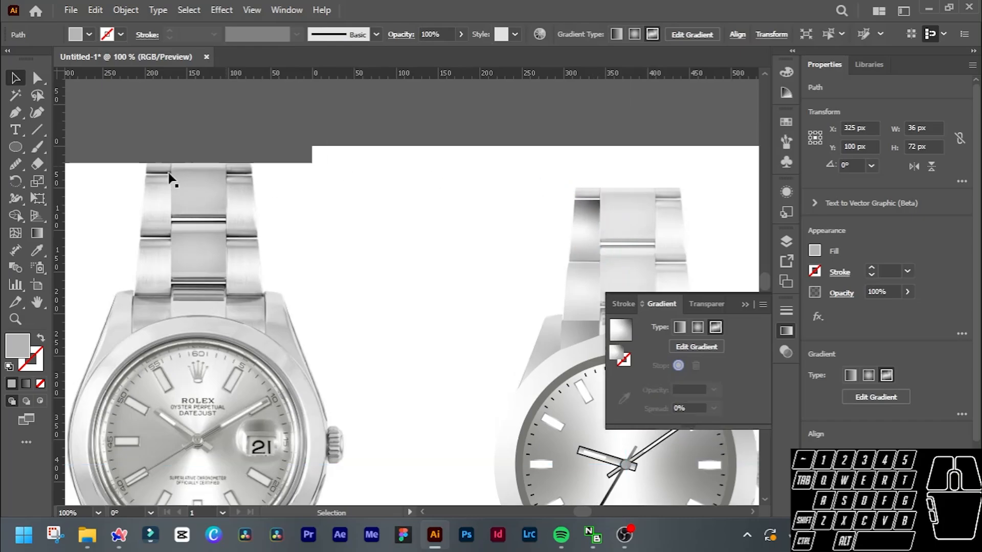
scroll(598, 209, down, 1)
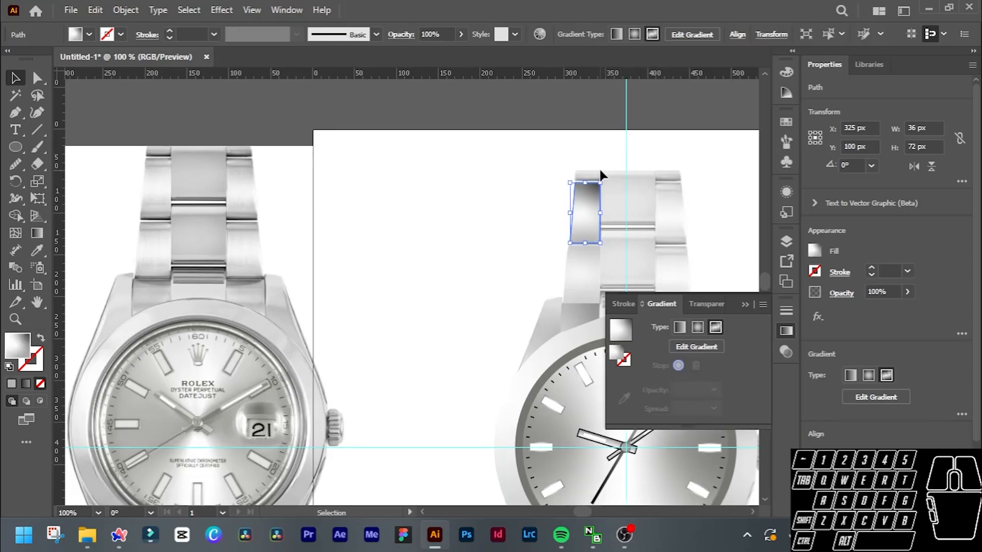
scroll(600, 172, up, 2)
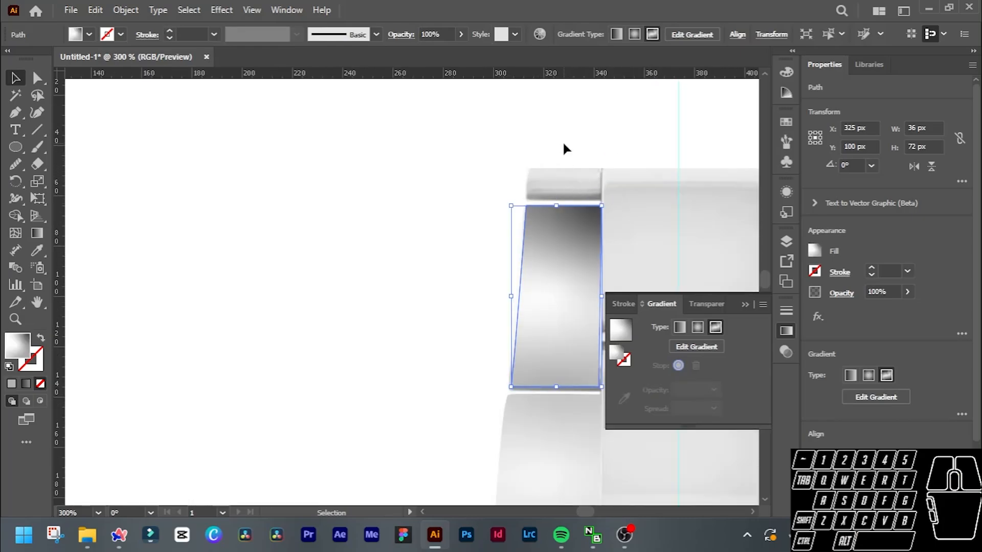
click(565, 149)
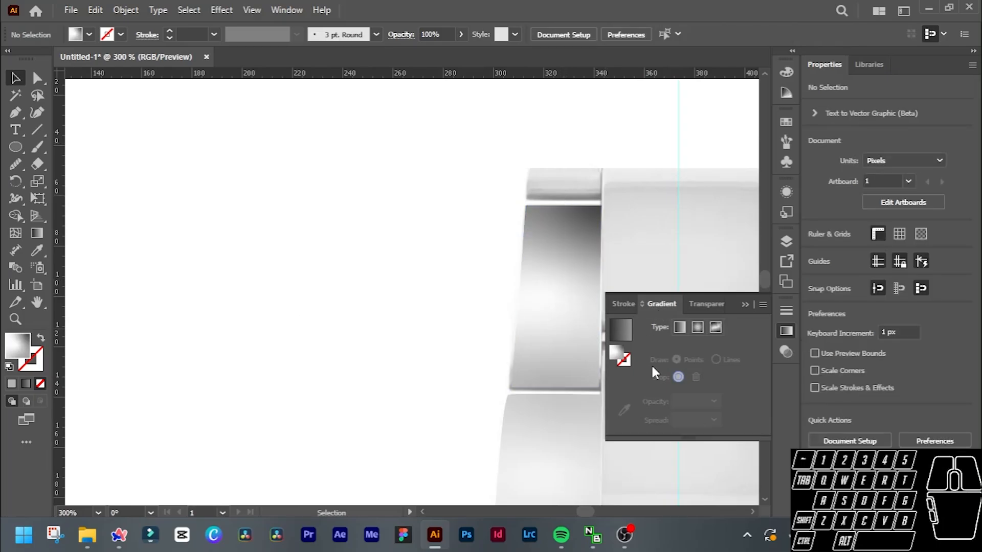
key(m)
key(p)
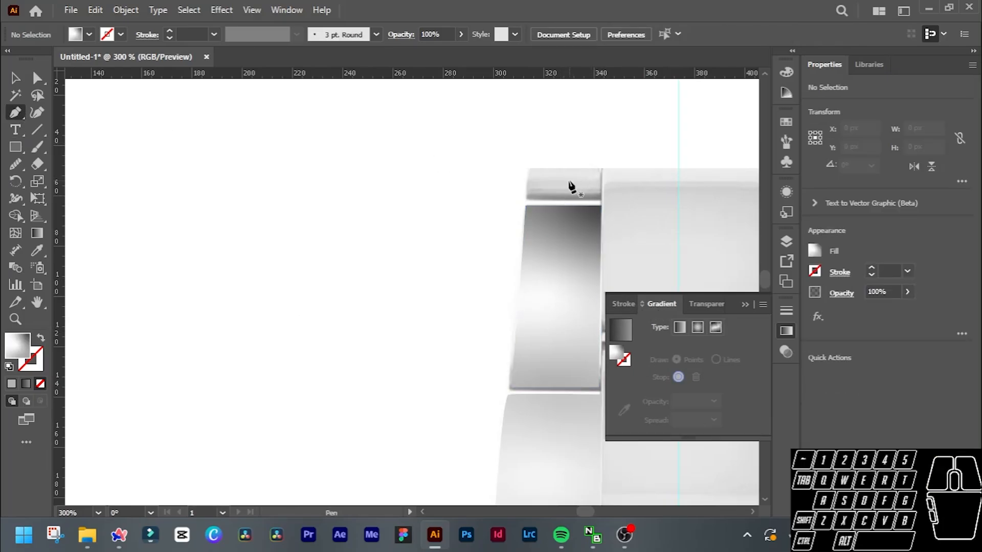
click(529, 168)
click(601, 167)
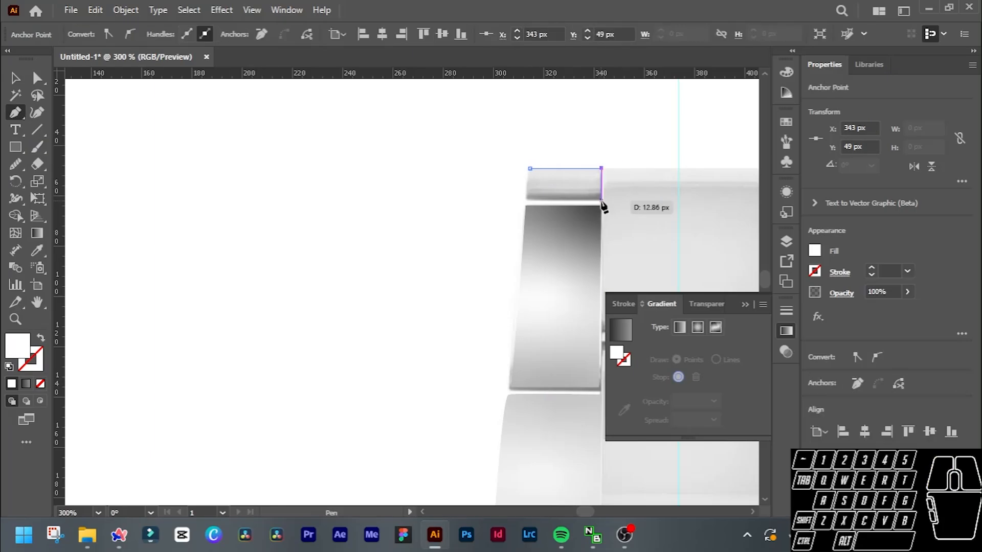
click(601, 200)
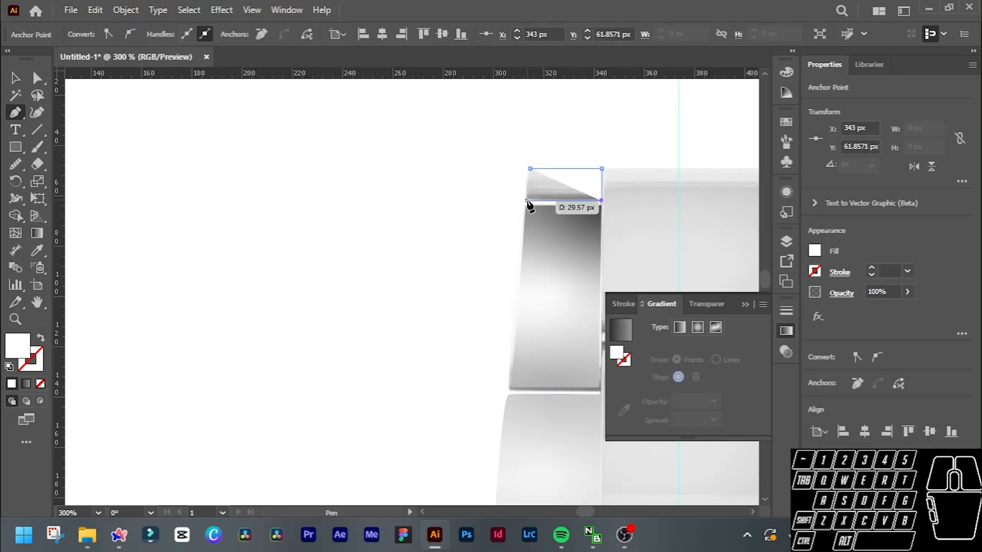
click(527, 201)
drag(531, 169, 534, 163)
Fill the short top link with a freeform gradient and line up its three stops vertically along the middle, the dark one lowest.
scroll(547, 193, down, 2)
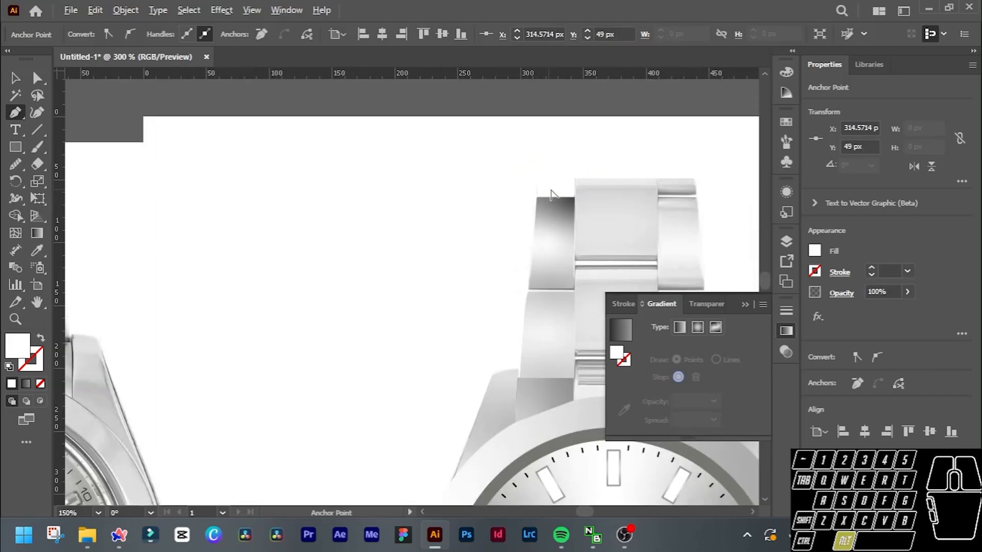
scroll(550, 194, down, 2)
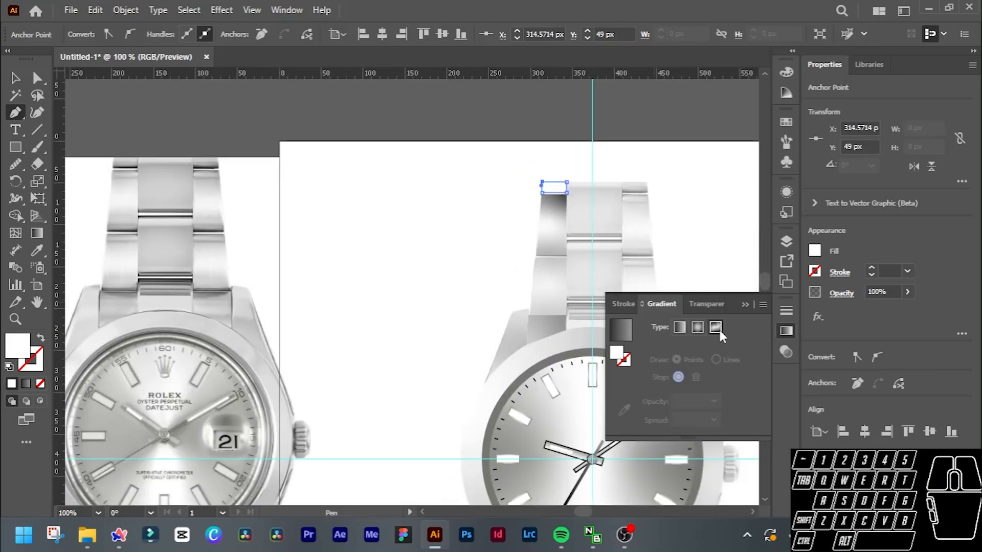
click(715, 327)
scroll(562, 186, up, 1)
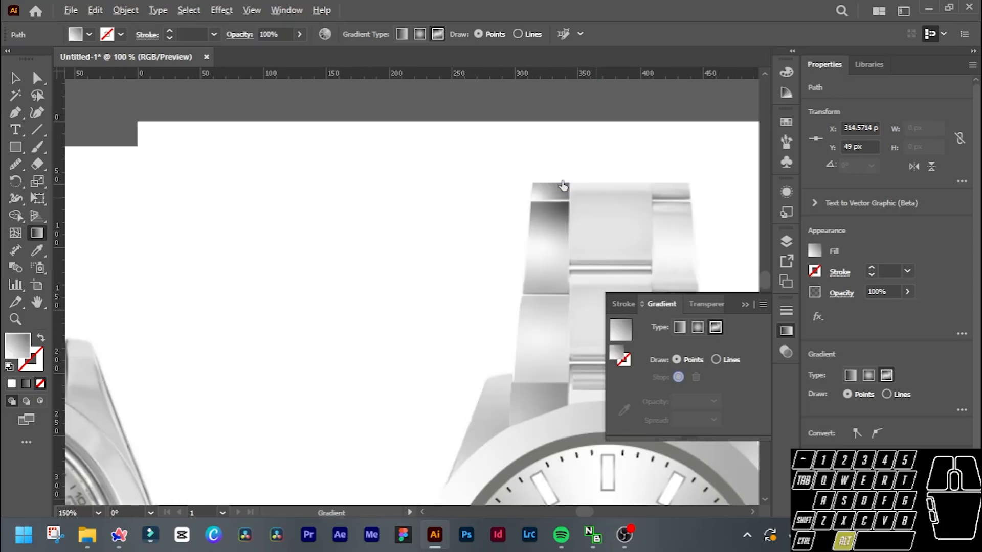
scroll(563, 185, up, 3)
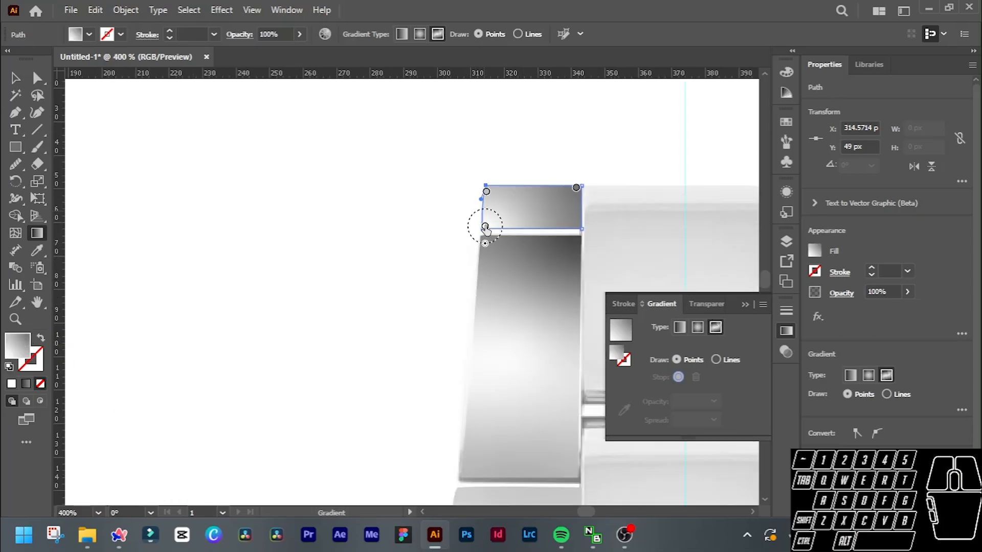
drag(485, 226, 532, 224)
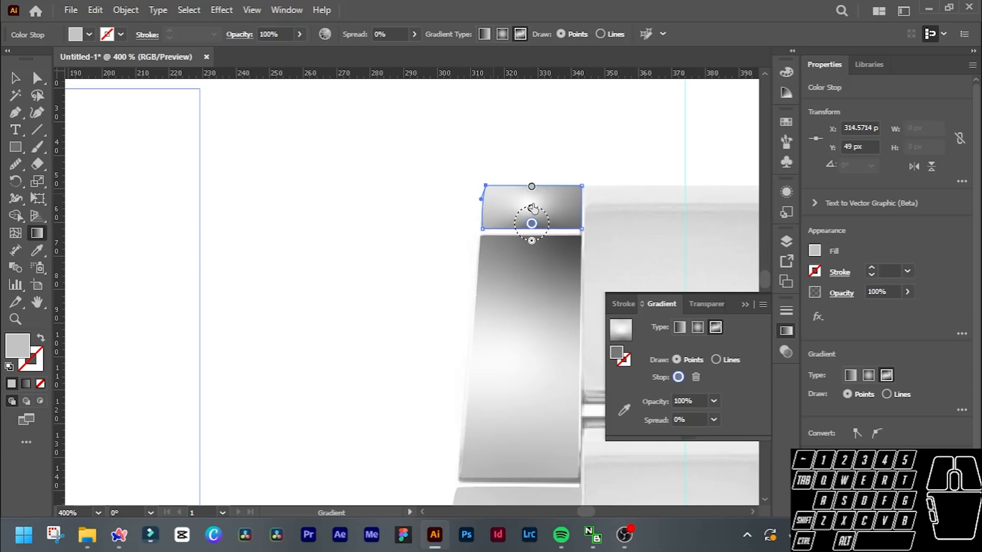
Compare the short top link with the reference photo and delete the middle stop of its freeform gradient.
click(531, 186)
scroll(340, 225, down, 3)
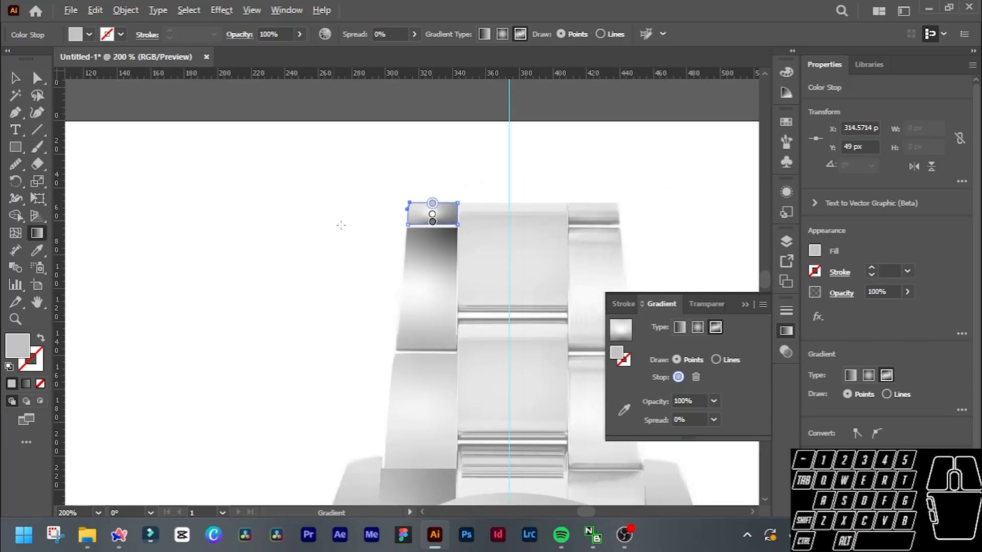
scroll(340, 225, down, 2)
scroll(340, 225, left, 5)
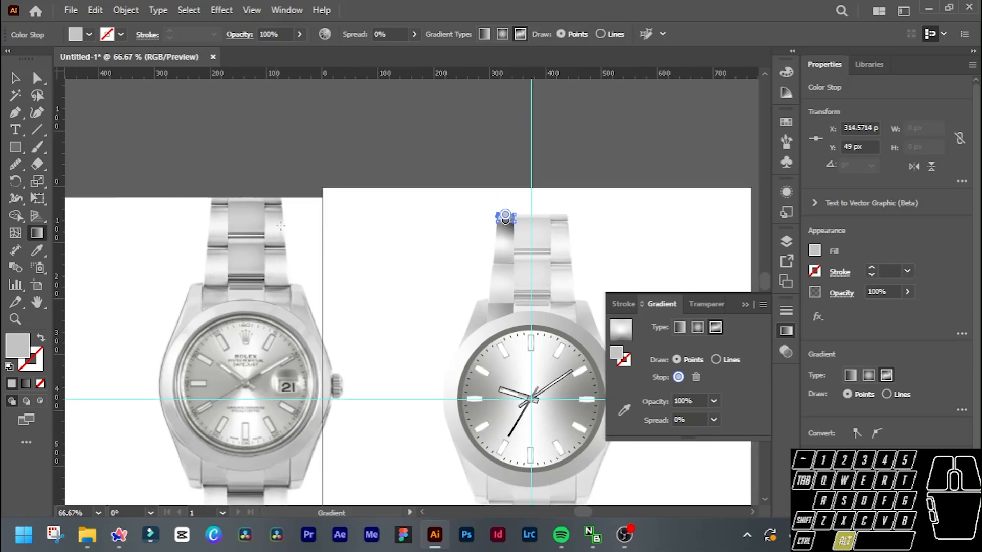
scroll(276, 224, up, 2)
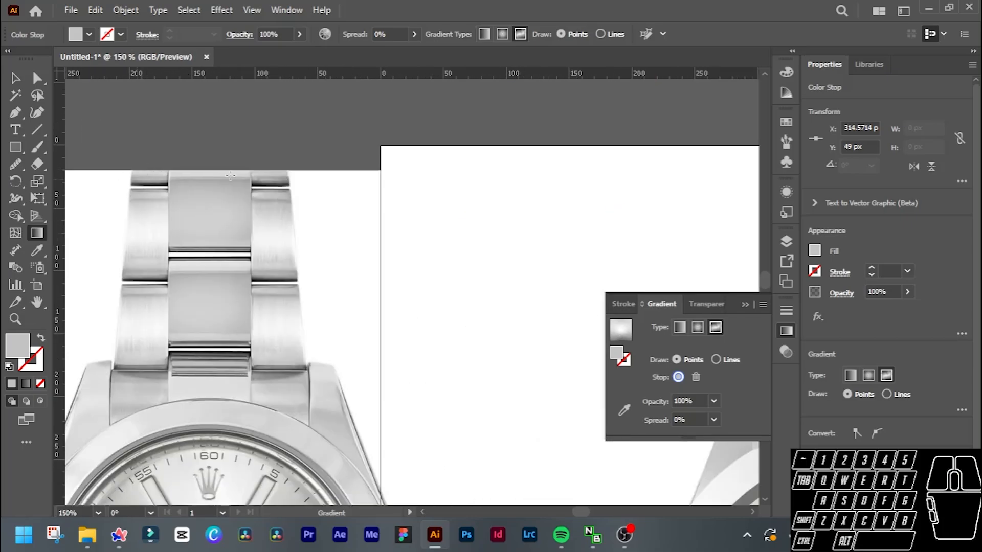
scroll(452, 197, right, 6)
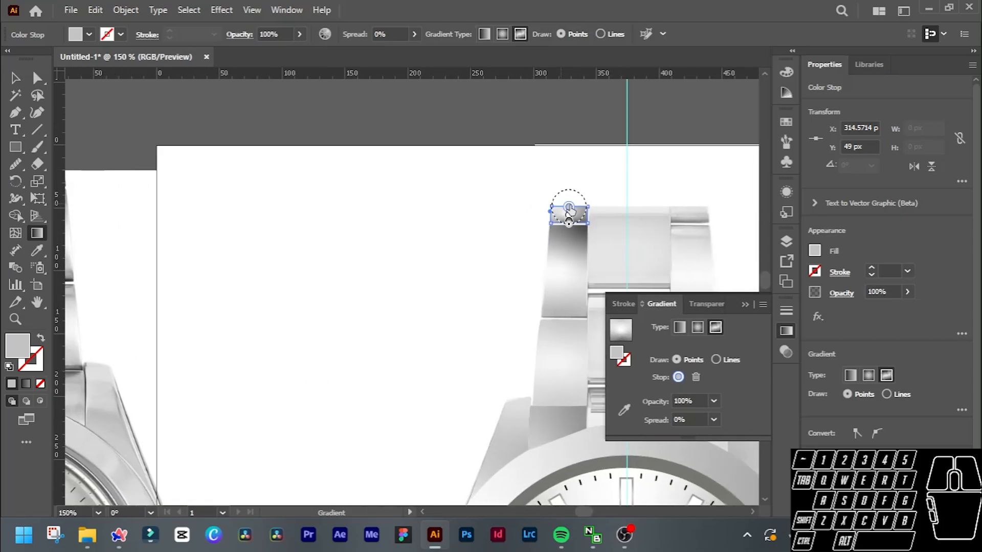
scroll(569, 217, up, 3)
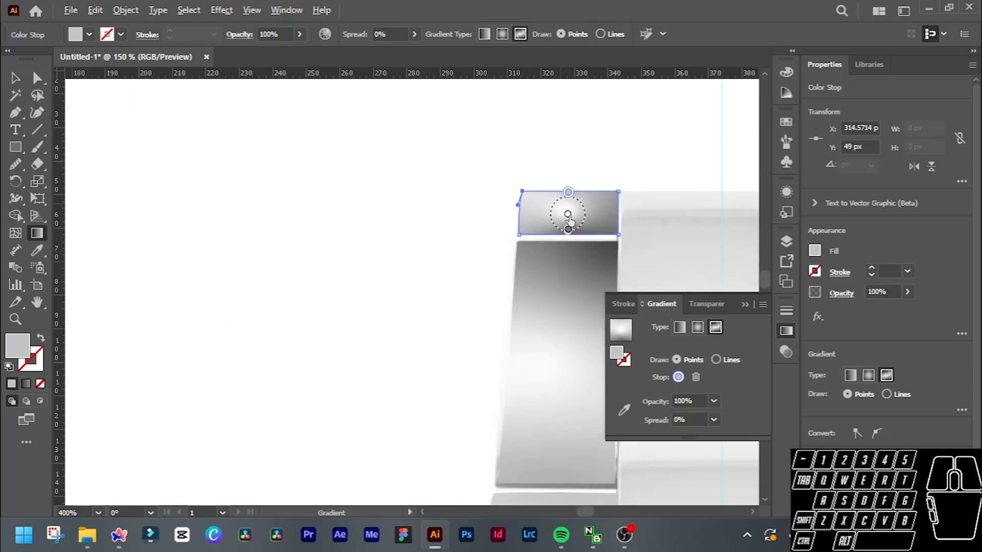
click(567, 213)
click(695, 377)
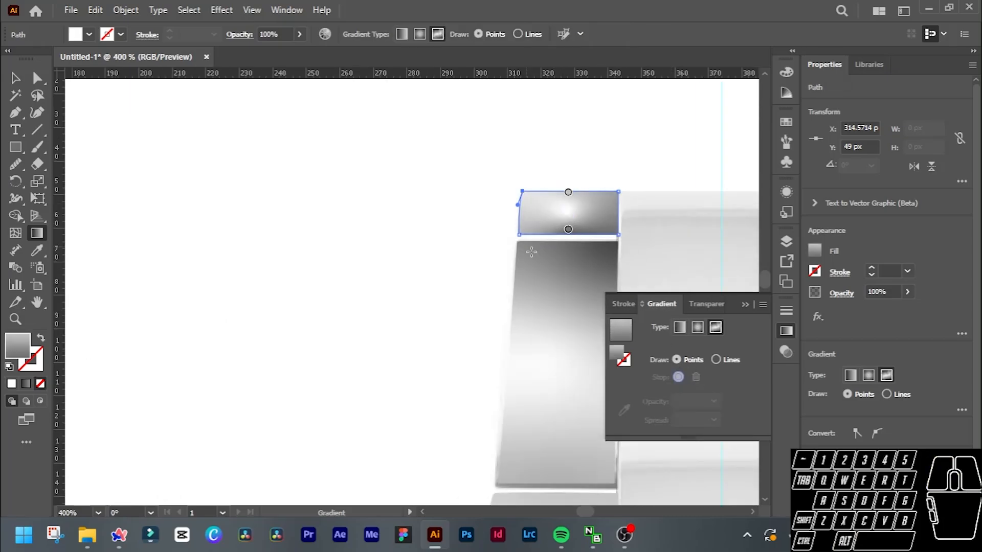
Colour the short top link's upper gradient stop dark grey and its lower stop near-white using the grey swatches.
scroll(562, 228, down, 2)
scroll(563, 228, up, 4)
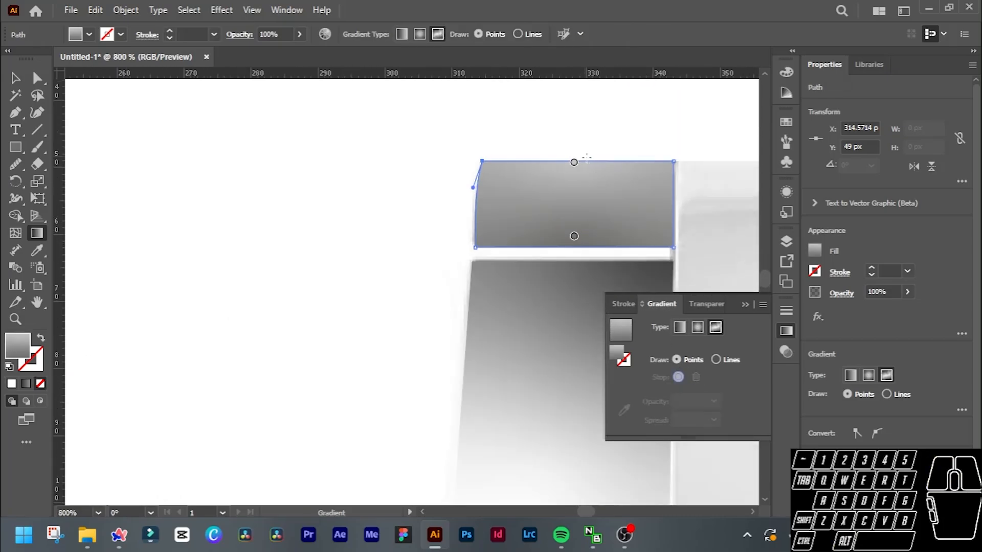
click(574, 162)
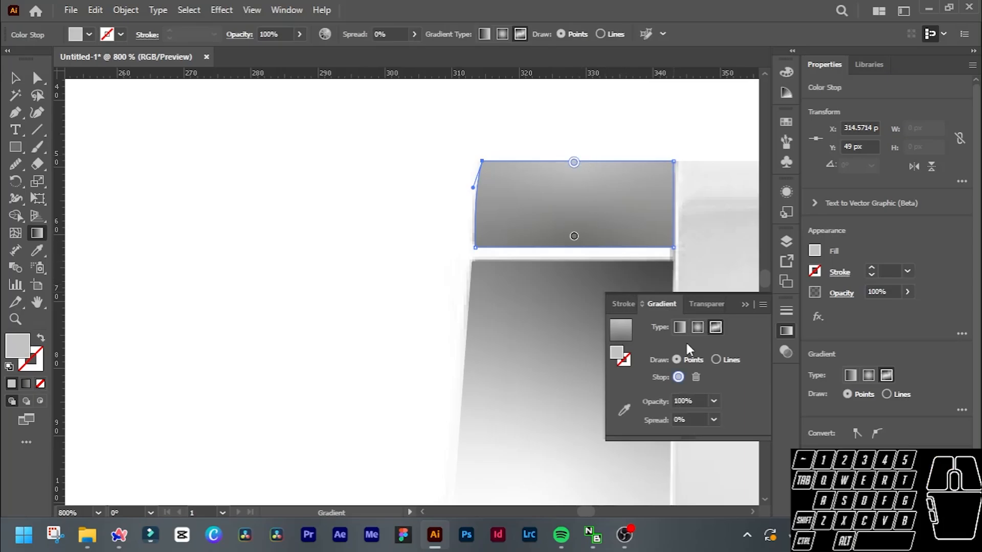
double_click(573, 162)
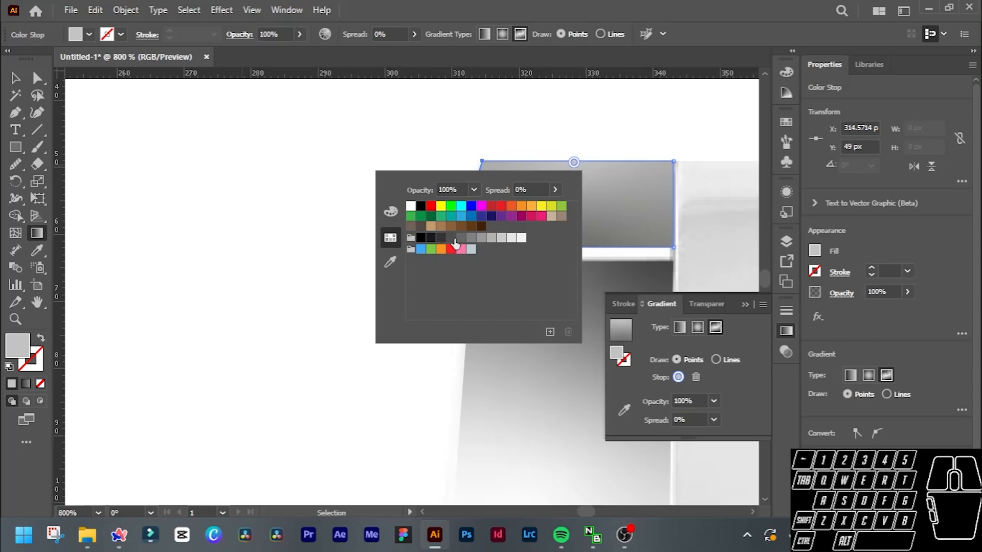
click(450, 239)
click(573, 237)
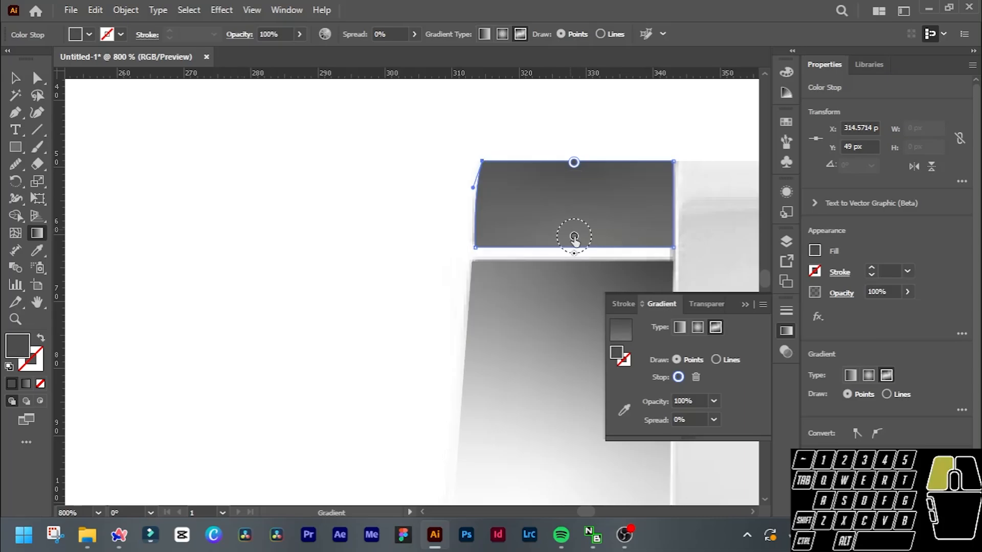
double_click(574, 237)
click(494, 312)
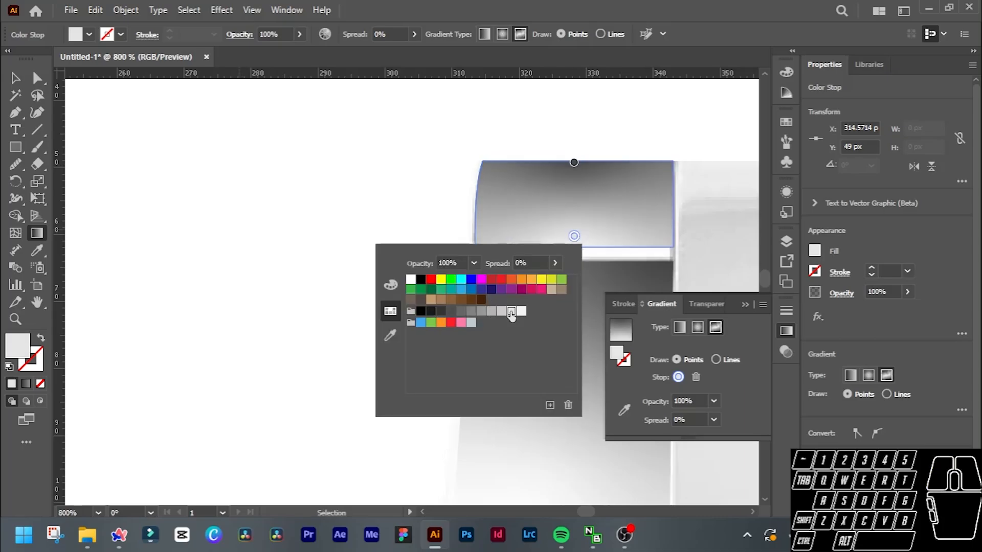
click(521, 312)
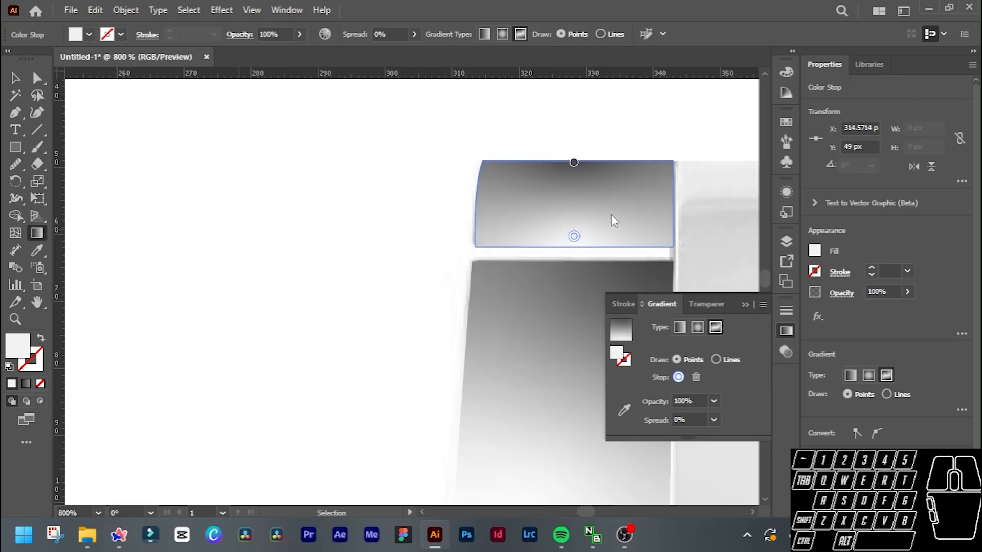
Select all the traced left-side bracelet links together with the left lug and group them.
scroll(612, 217, down, 5)
scroll(608, 219, right, 1)
scroll(571, 214, down, 3)
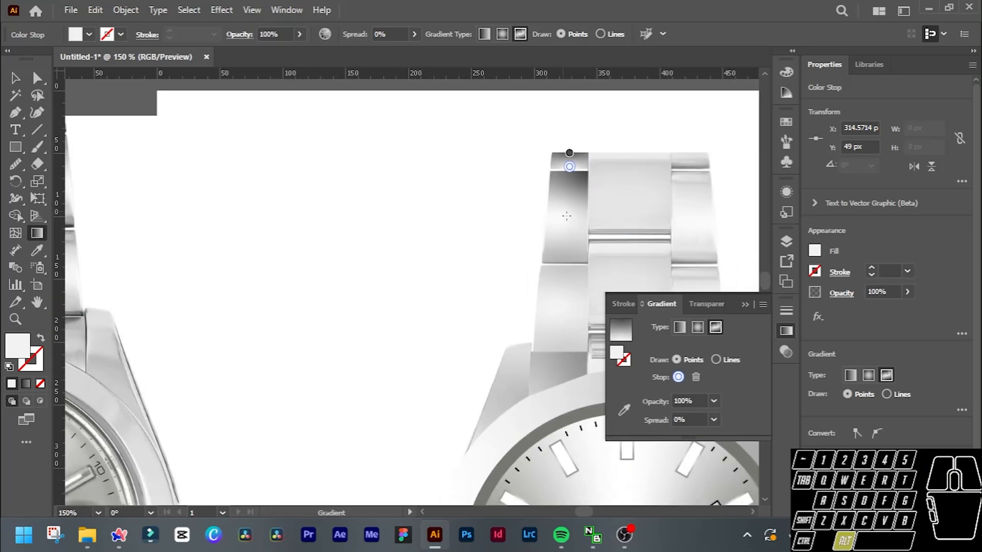
scroll(569, 214, up, 2)
scroll(578, 199, down, 1)
scroll(580, 196, down, 1)
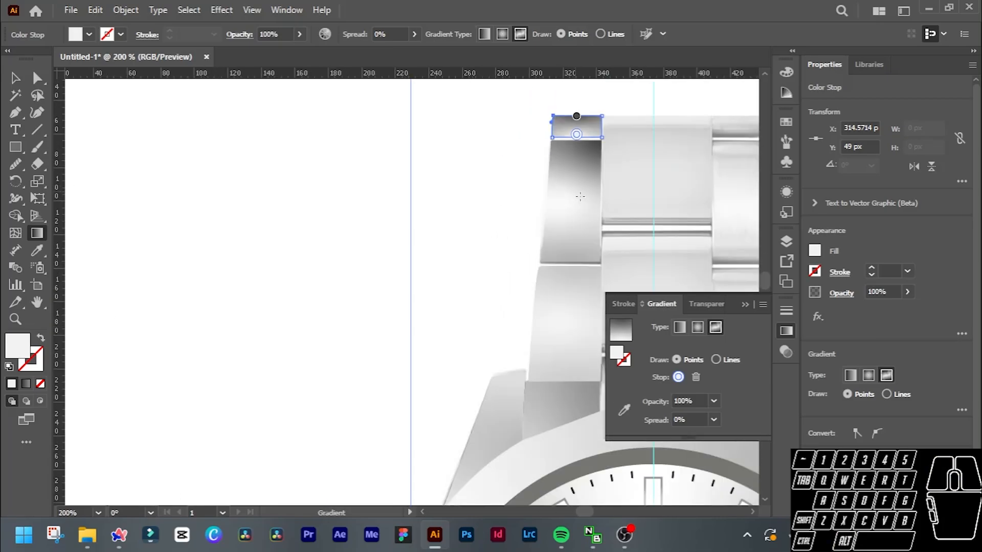
key(v)
shift+click(569, 209)
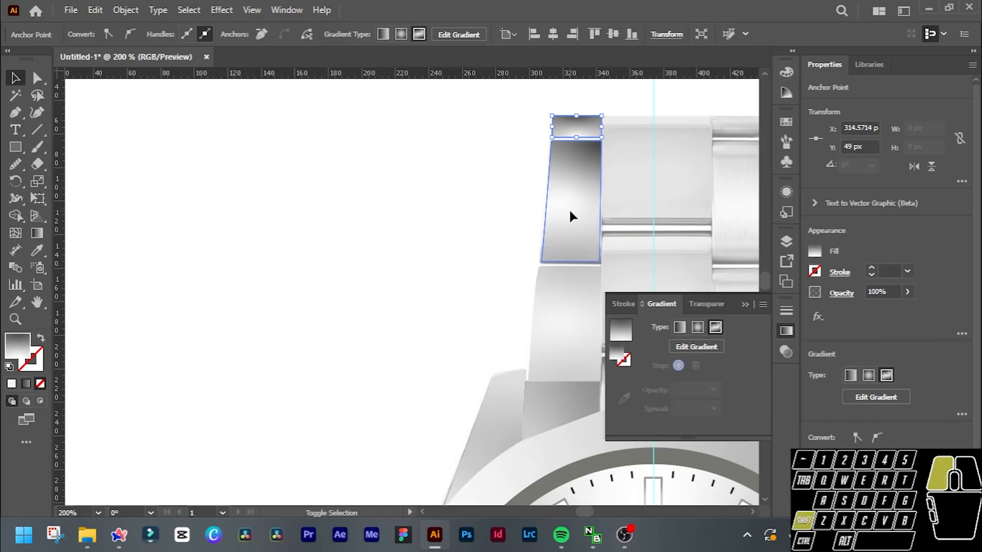
shift+click(585, 356)
shift+click(507, 416)
shift+click(507, 414)
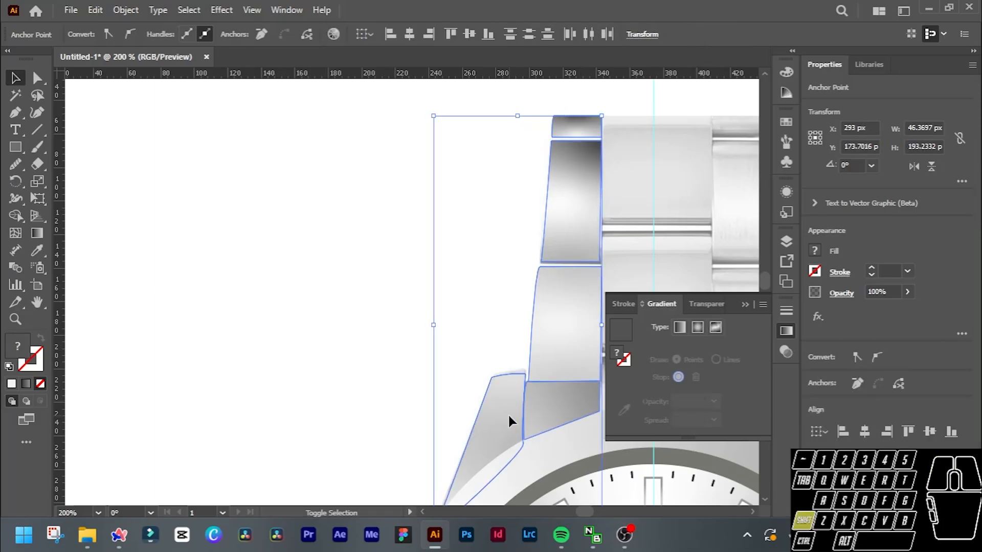
scroll(529, 373, right, 5)
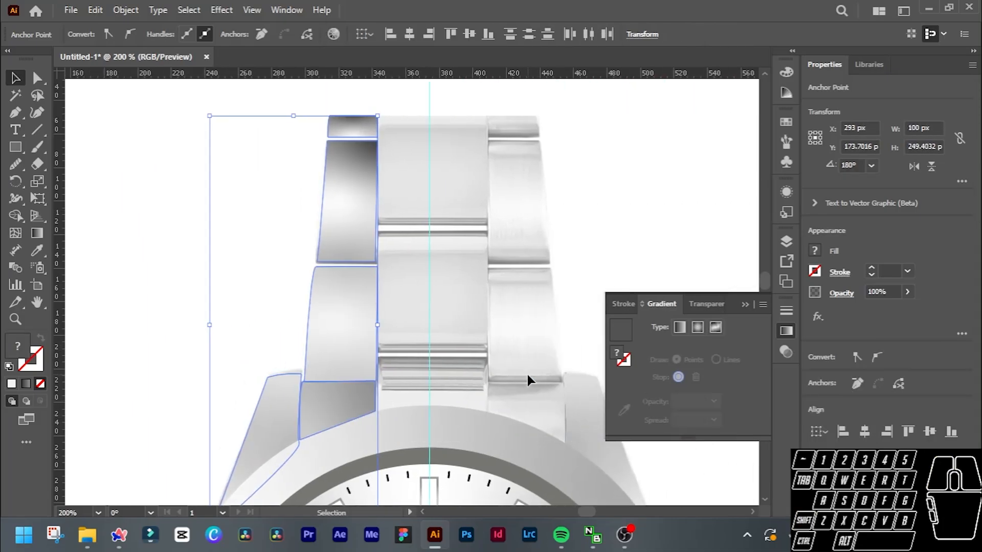
scroll(527, 376, down, 1)
right_click(353, 293)
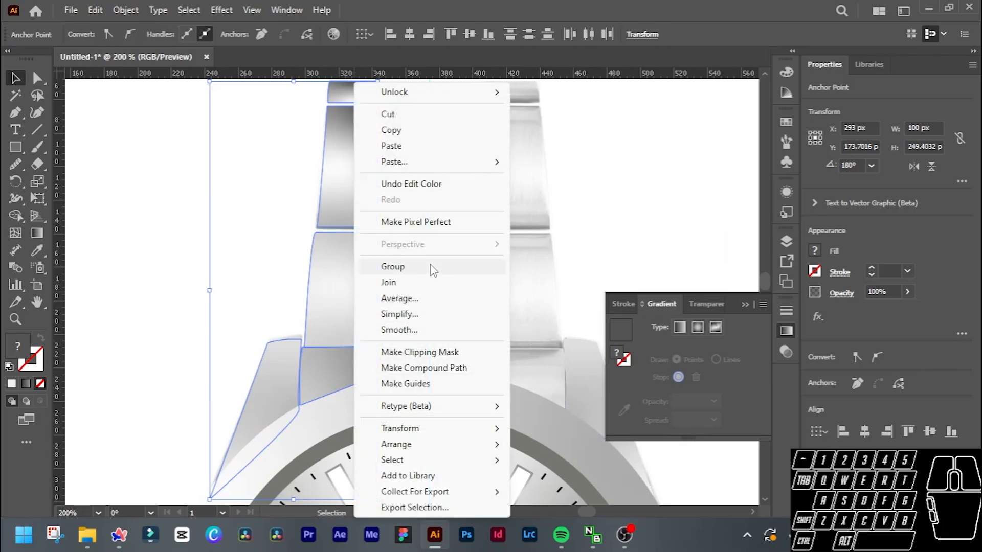
click(431, 264)
Send the left link group to the back and bring it forward one level, placing it behind the bezel.
scroll(460, 262, right, 1)
scroll(466, 266, right, 1)
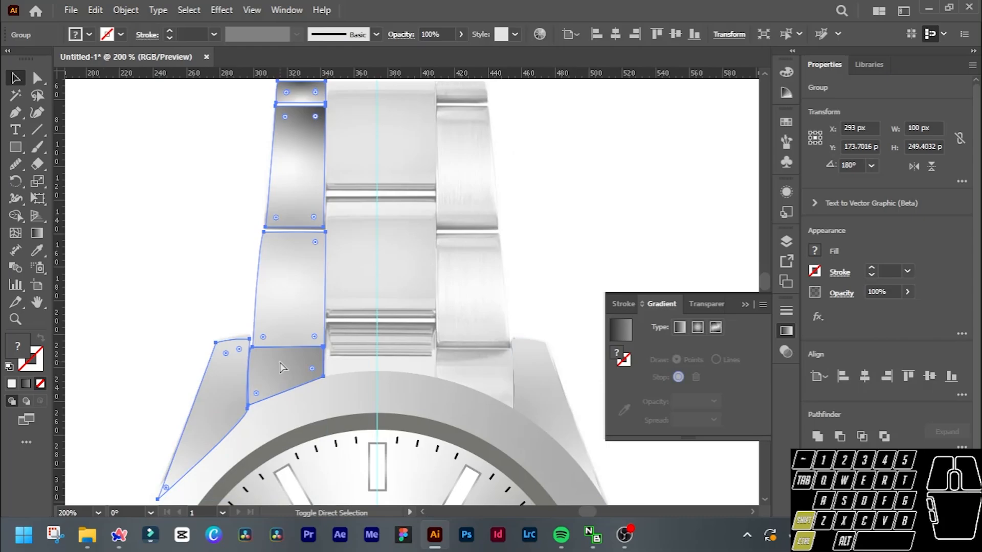
key(ctrl+shift+bracketleft)
key(ctrl+bracketright)
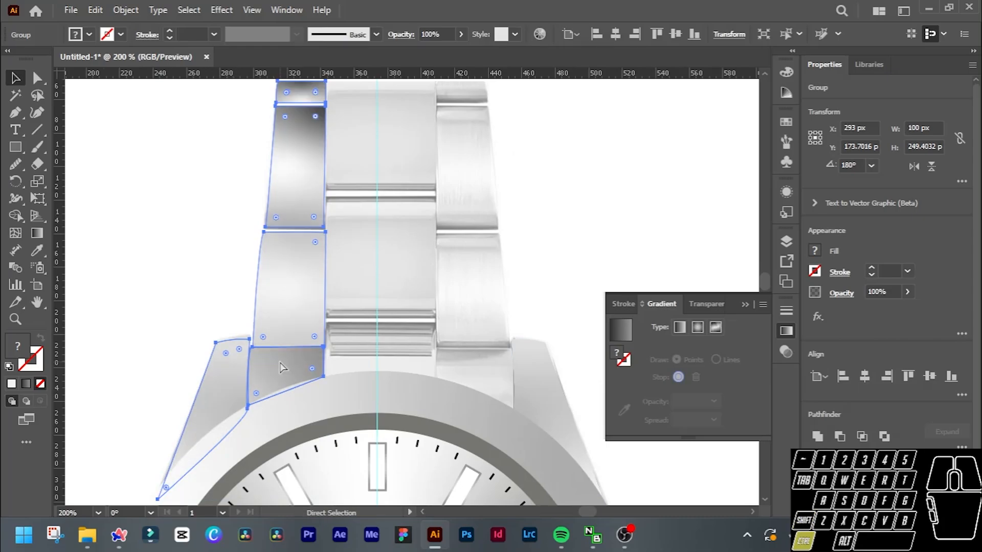
right_click(235, 361)
mouse_move(336, 431)
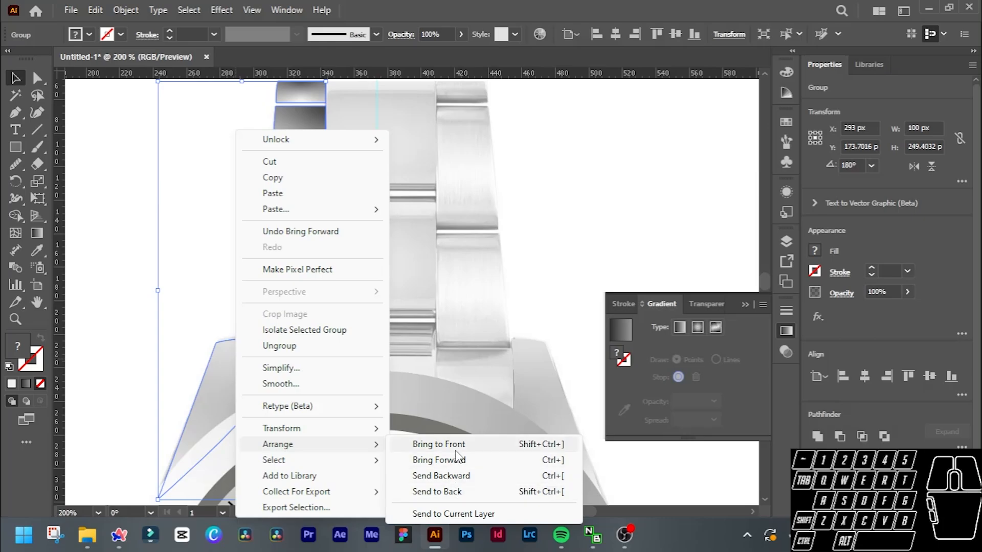
click(489, 326)
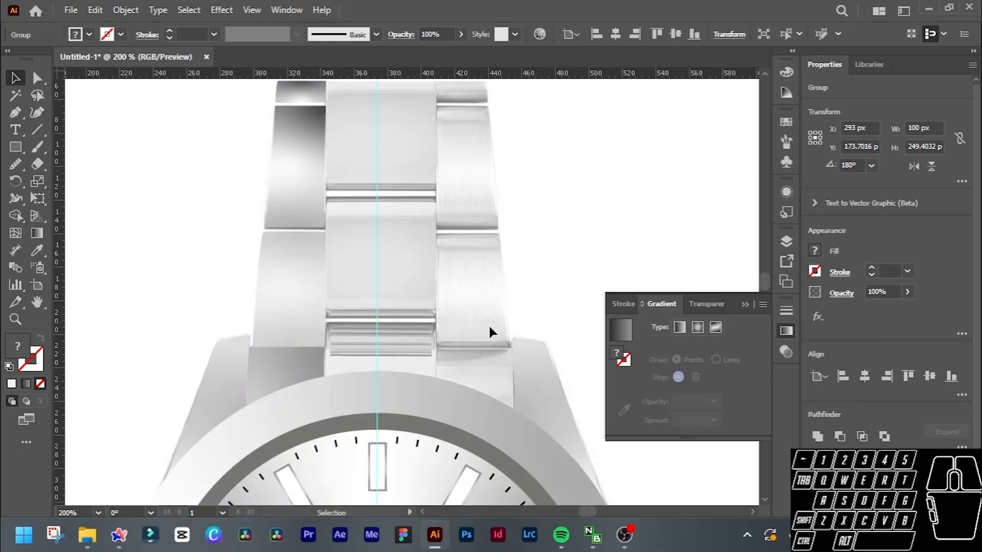
click(220, 406)
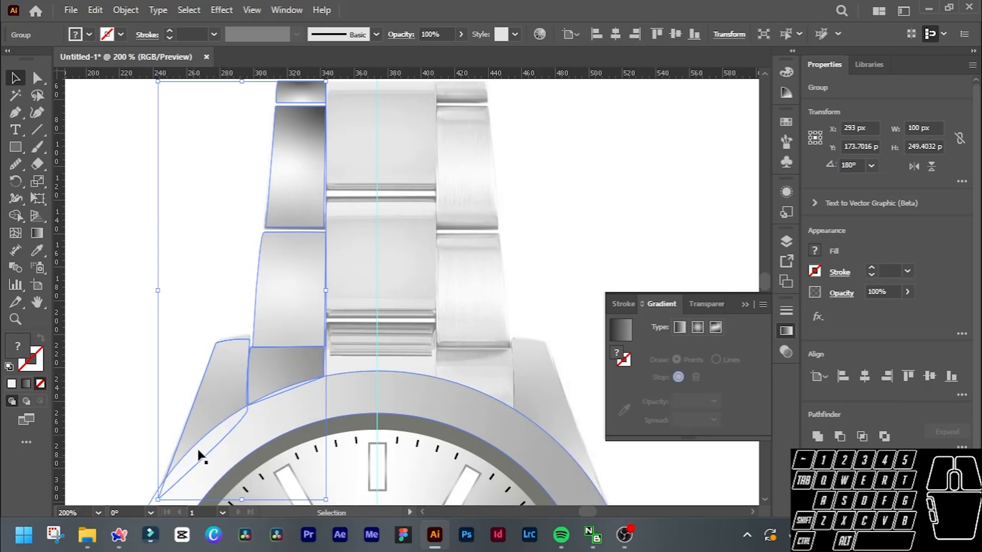
click(298, 429)
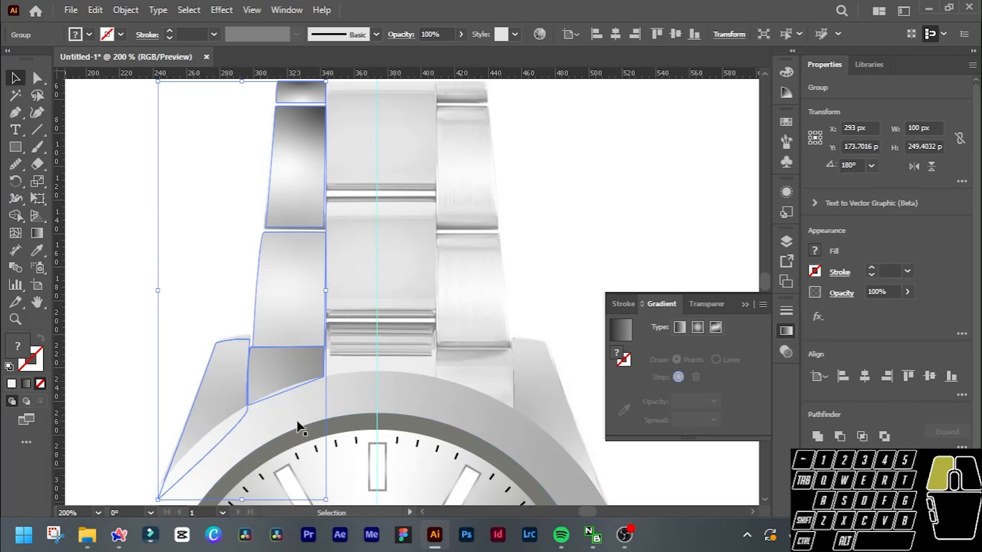
Create a mirrored copy of the left link group by reflecting it across the vertical axis.
click(230, 394)
scroll(367, 353, up, 2)
scroll(370, 343, down, 1)
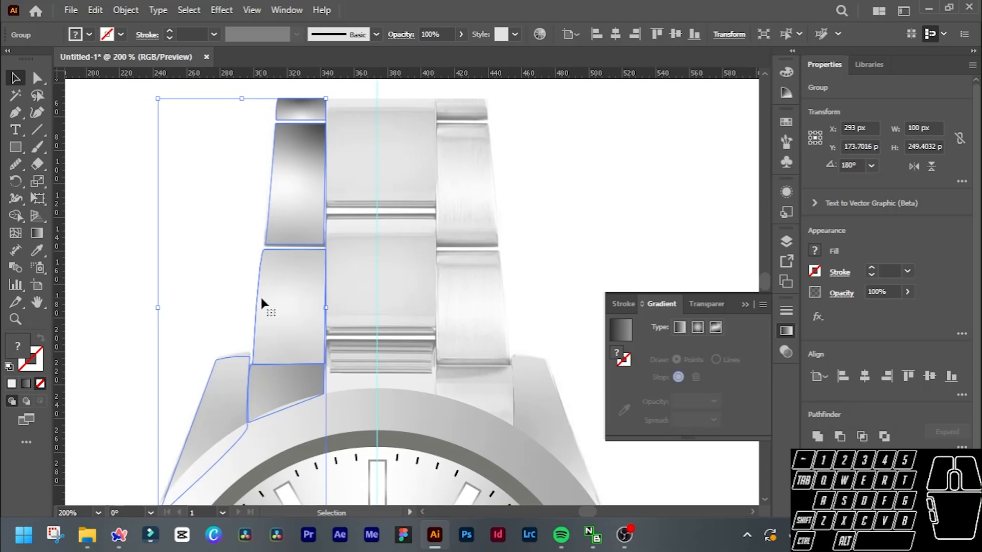
right_click(304, 307)
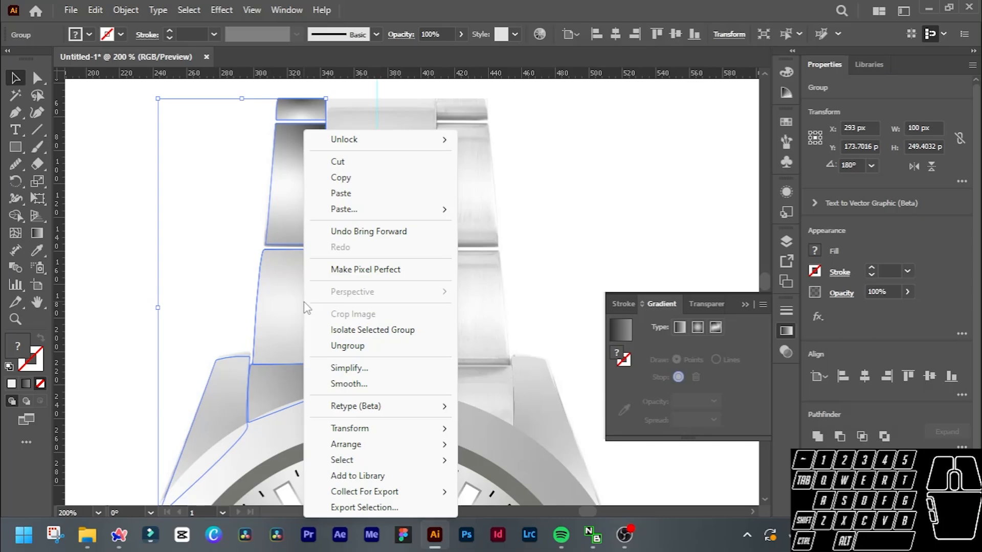
right_click(290, 301)
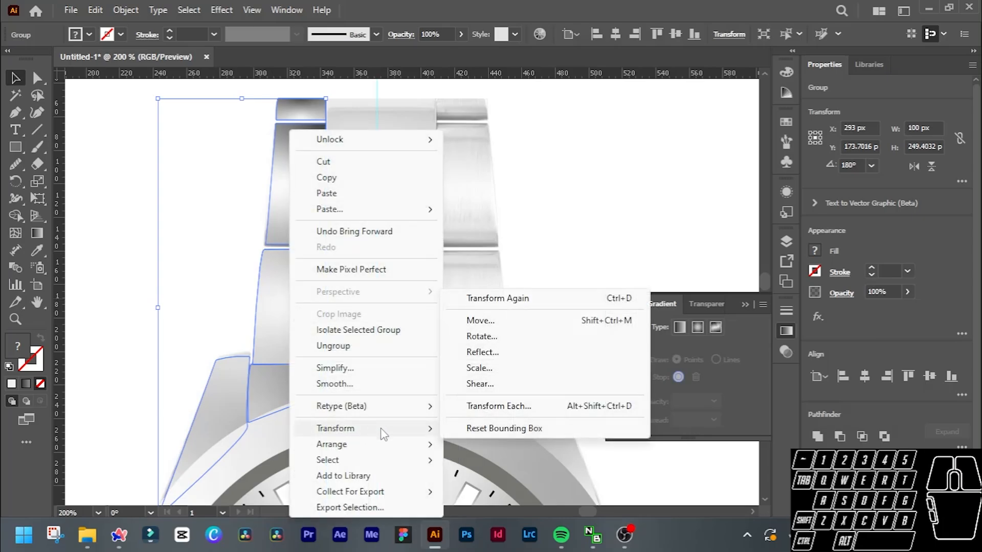
click(483, 352)
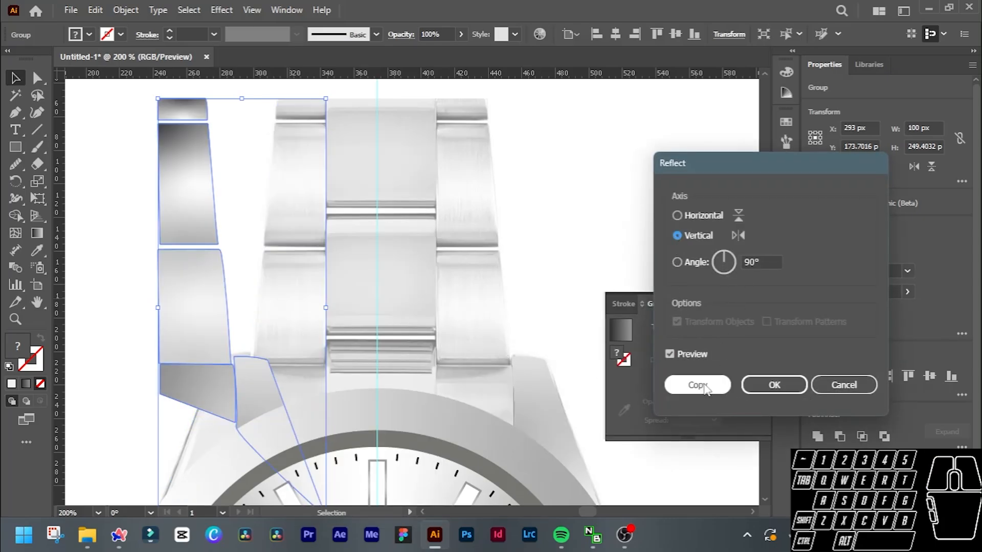
click(709, 388)
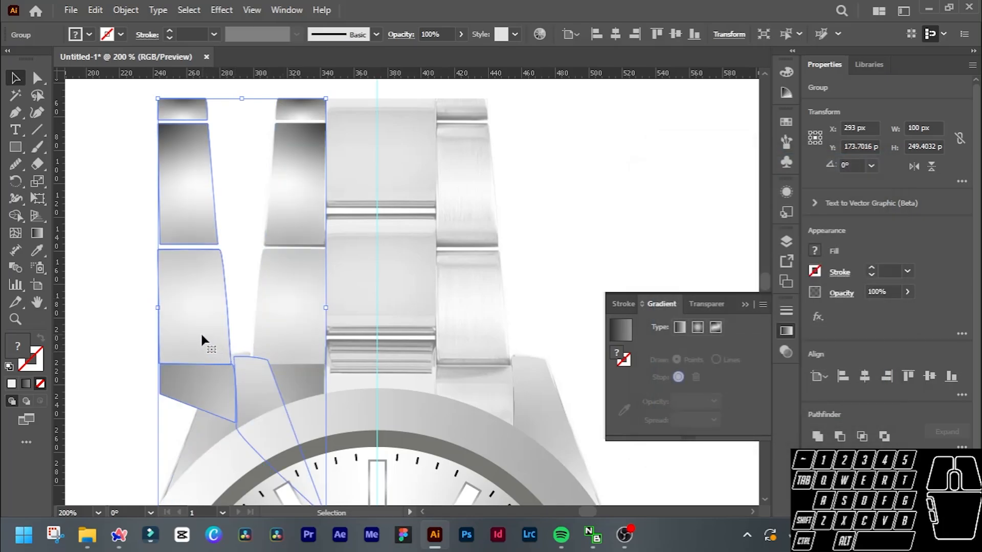
Move the mirrored group over the bracelet's right-hand links and lug, at about X 460 px, Y 177 px.
drag(200, 337, 470, 344)
click(547, 394)
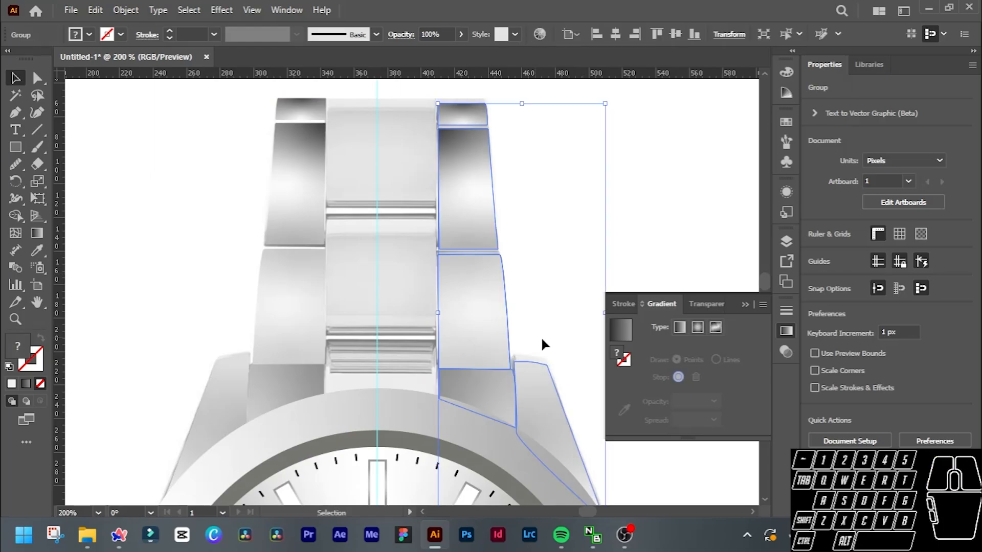
scroll(552, 340, down, 2)
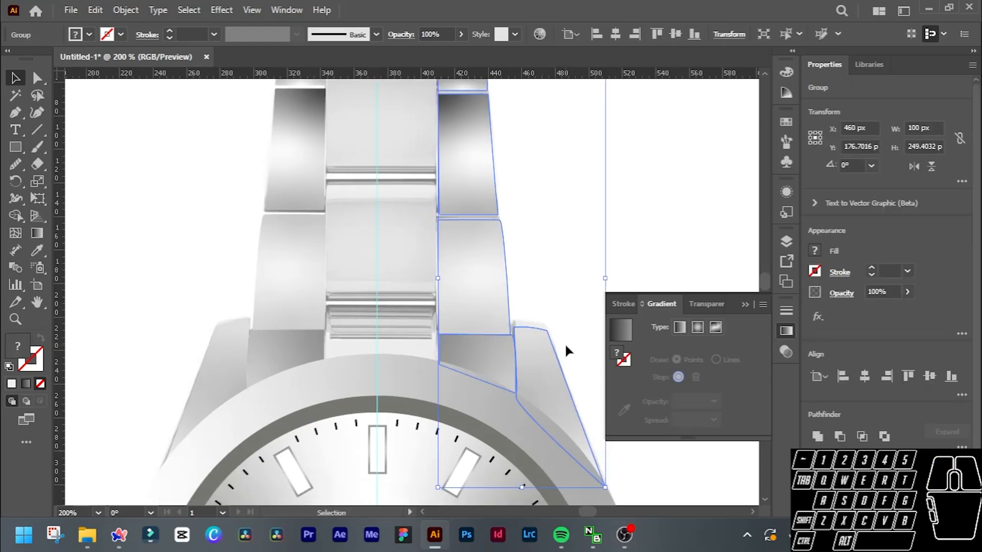
click(587, 239)
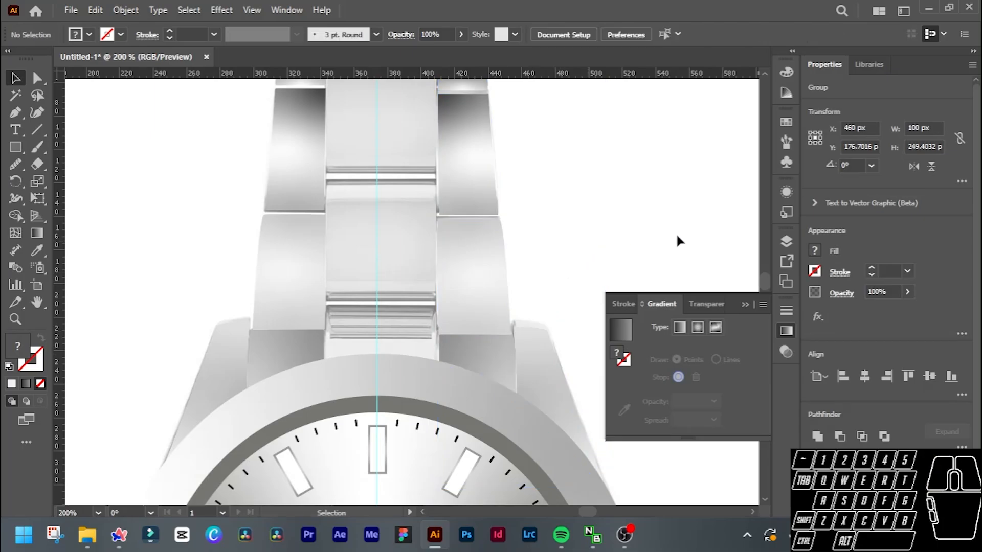
scroll(636, 201, down, 1)
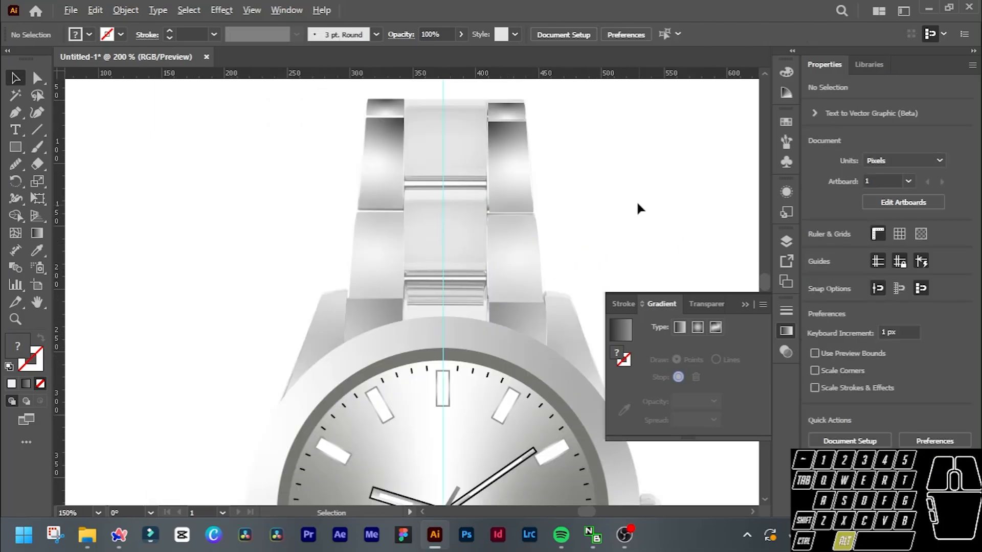
Unlock all objects, move the reference photo aside to check the traced links on their own, and undo the move.
key(ctrl+alt+2)
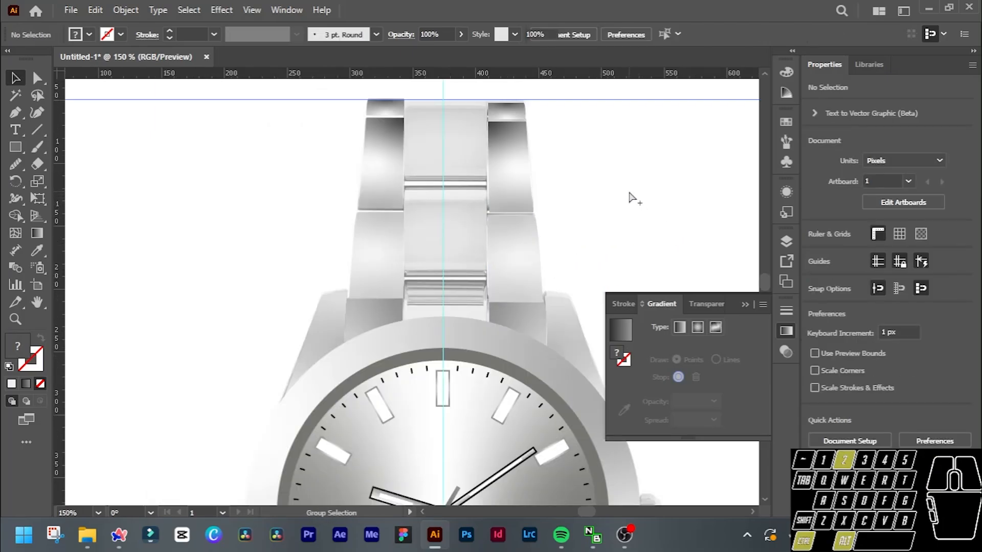
scroll(632, 196, down, 1)
drag(633, 196, 235, 161)
scroll(542, 217, right, 2)
scroll(545, 215, right, 1)
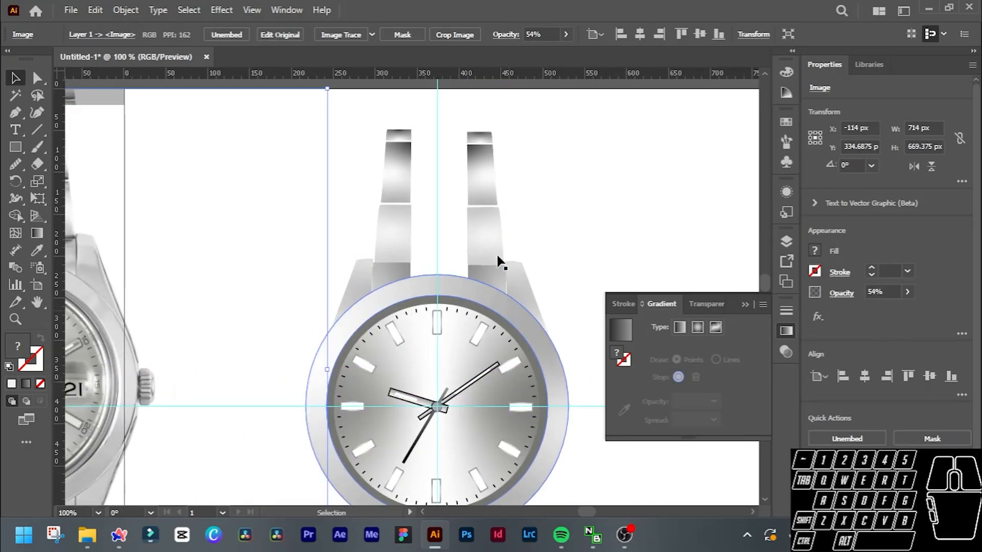
scroll(526, 227, down, 1)
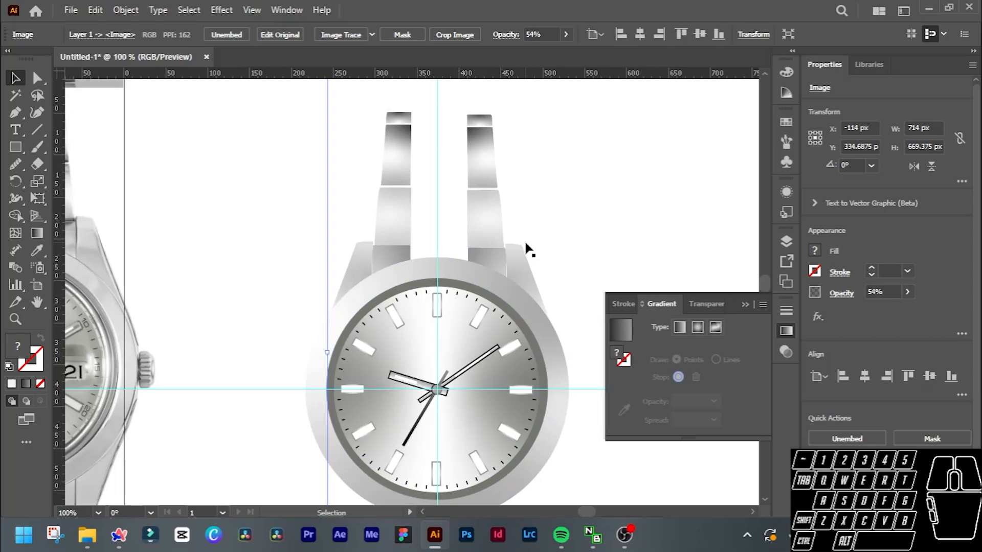
key(ctrl+z)
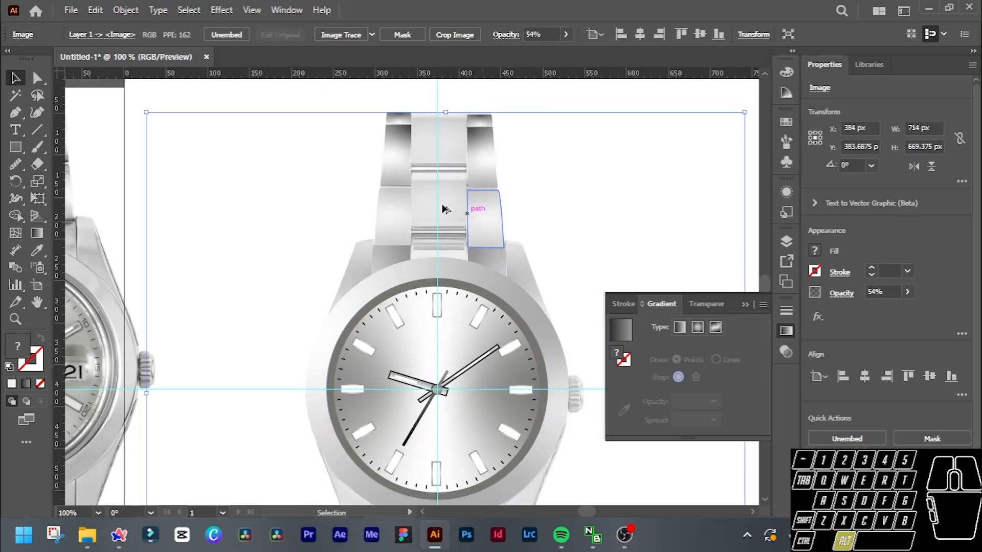
Draw a 66 px square over the topmost centre link of the bracelet.
scroll(445, 209, up, 3)
scroll(445, 208, up, 1)
scroll(444, 207, down, 1)
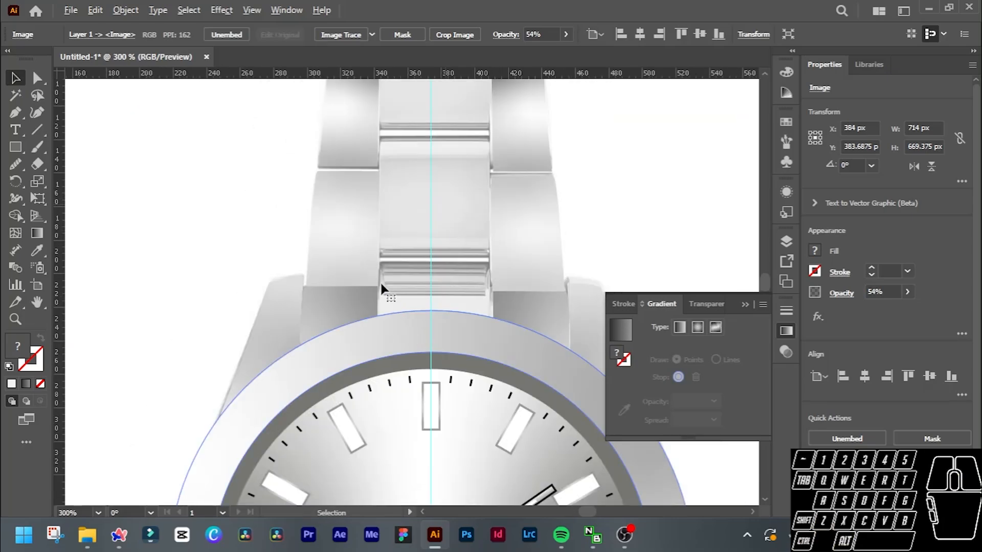
scroll(454, 240, up, 5)
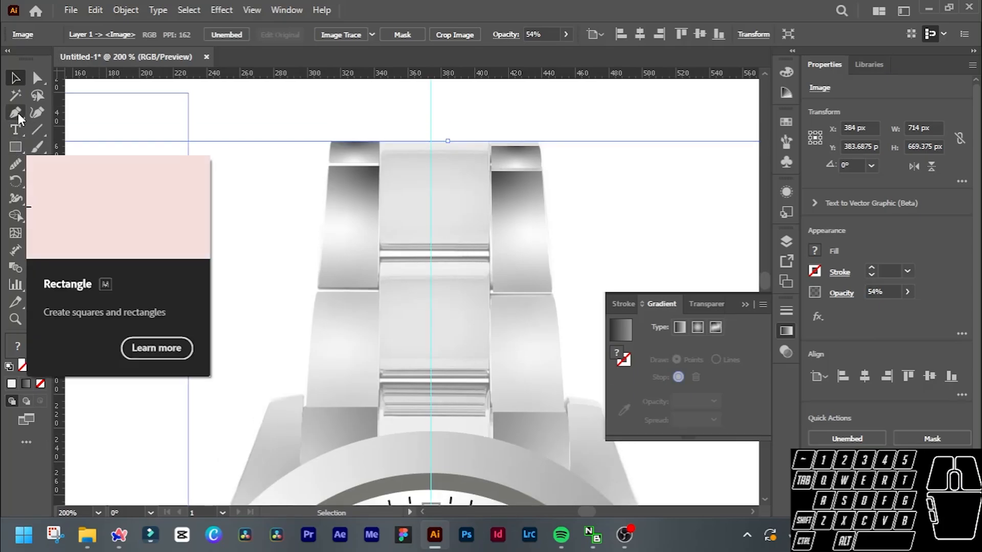
click(16, 146)
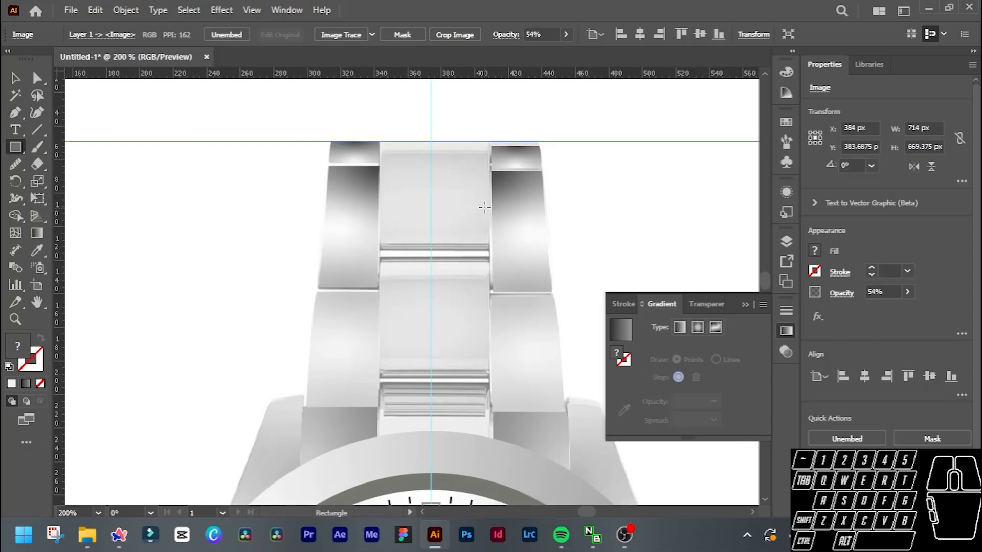
scroll(440, 161, up, 2)
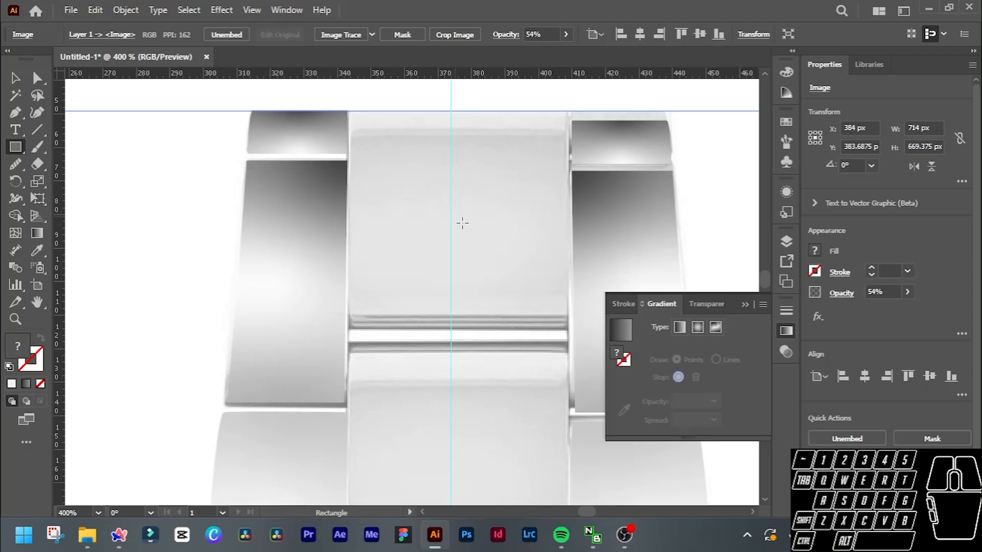
drag(459, 221, 563, 329)
Draw a 68 px square over the second centre link, just below the top one.
scroll(471, 280, down, 3)
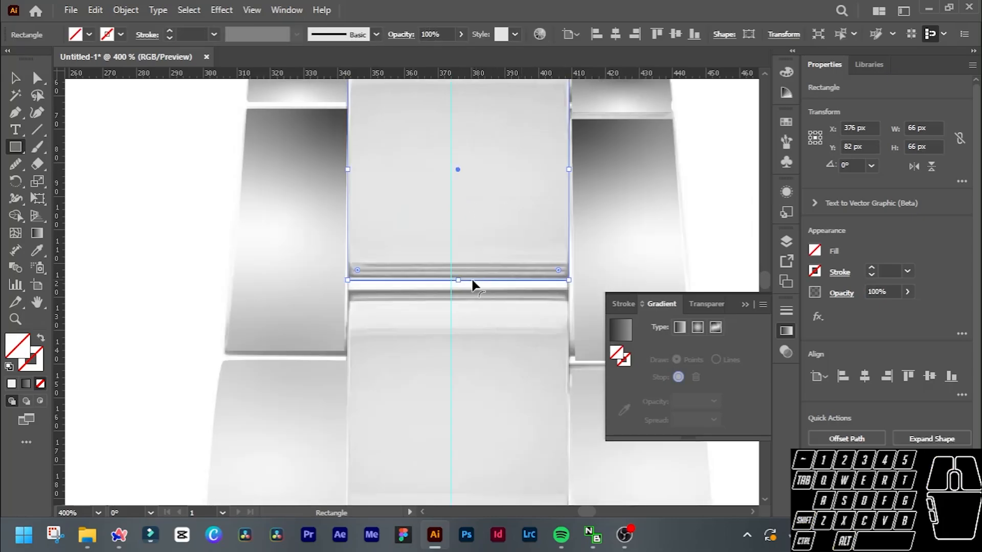
scroll(467, 305, down, 1)
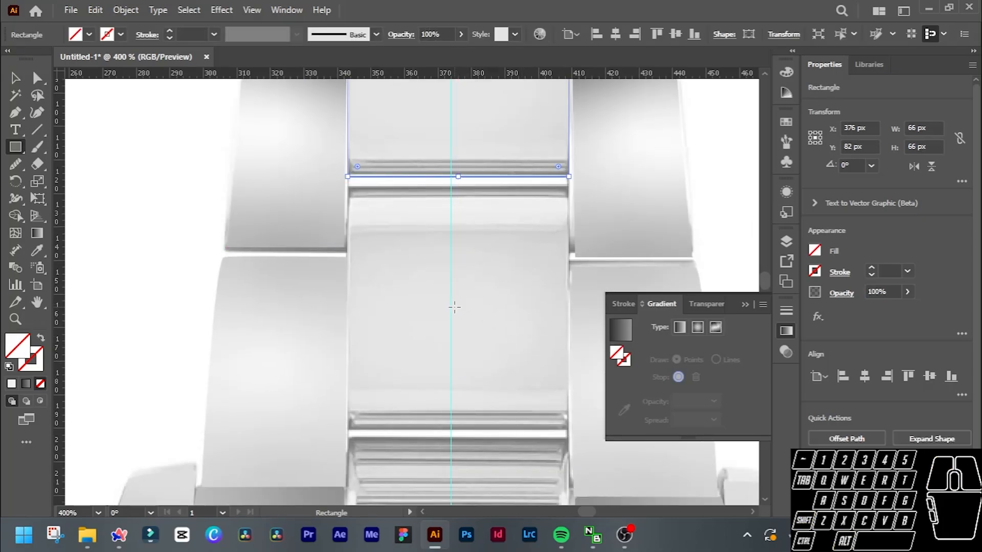
drag(457, 305, 555, 416)
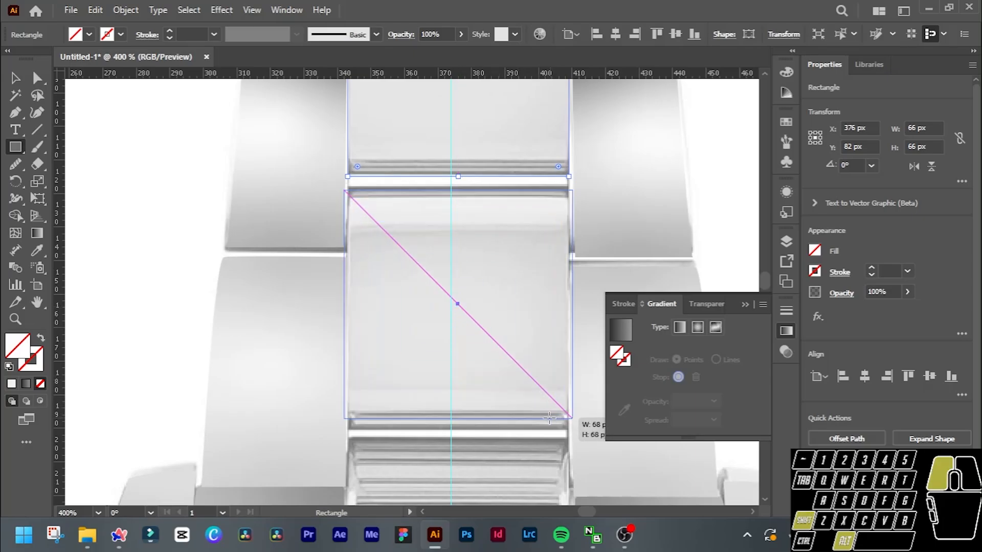
Draw three stacked rectangles, 63 × 8 px, 63 × 7 px and 68 × 15 px, over the ridged centre section down to the bezel.
scroll(548, 418, down, 5)
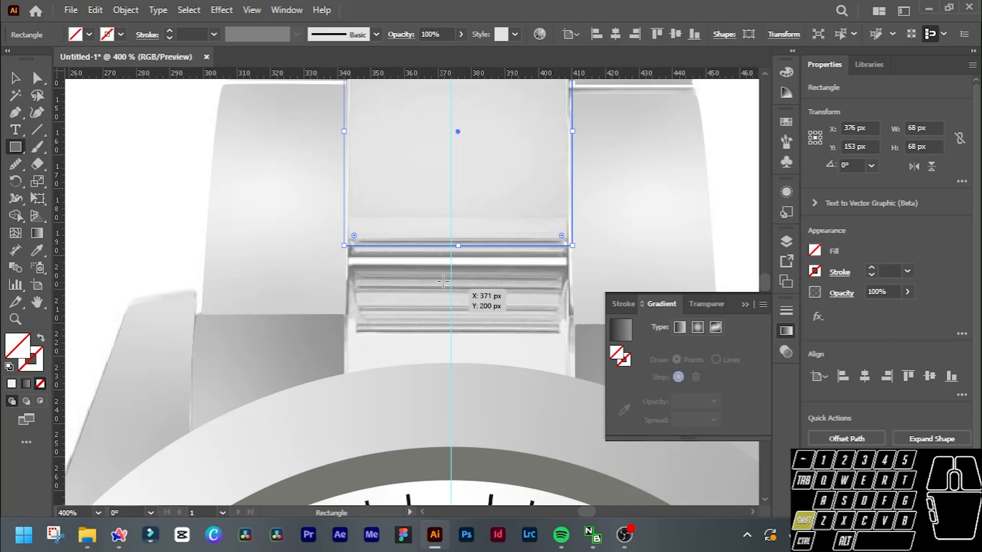
drag(351, 267, 562, 292)
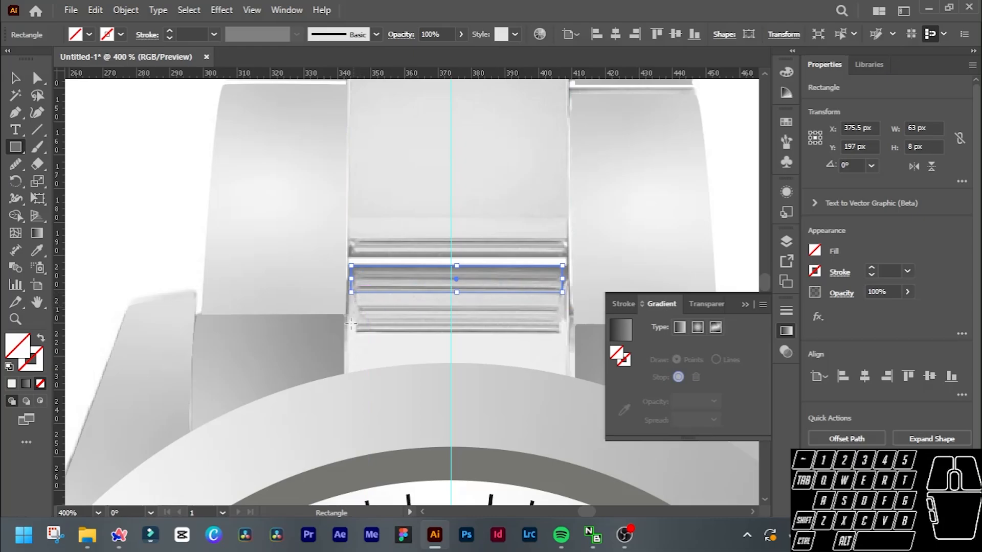
drag(351, 323, 565, 294)
scroll(536, 306, down, 2)
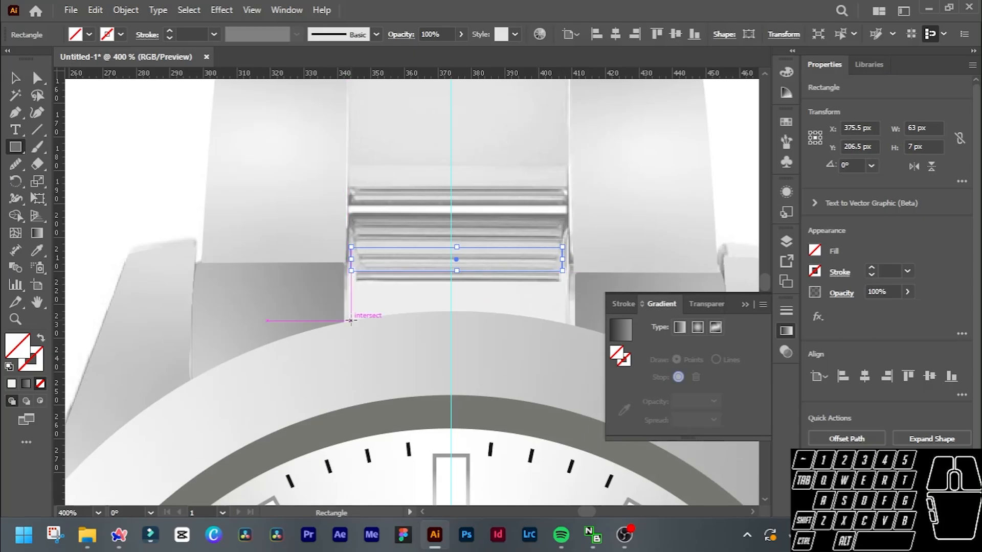
mouse_move(346, 321)
mouse_down()
mouse_move(581, 304)
mouse_move(570, 271)
mouse_up()
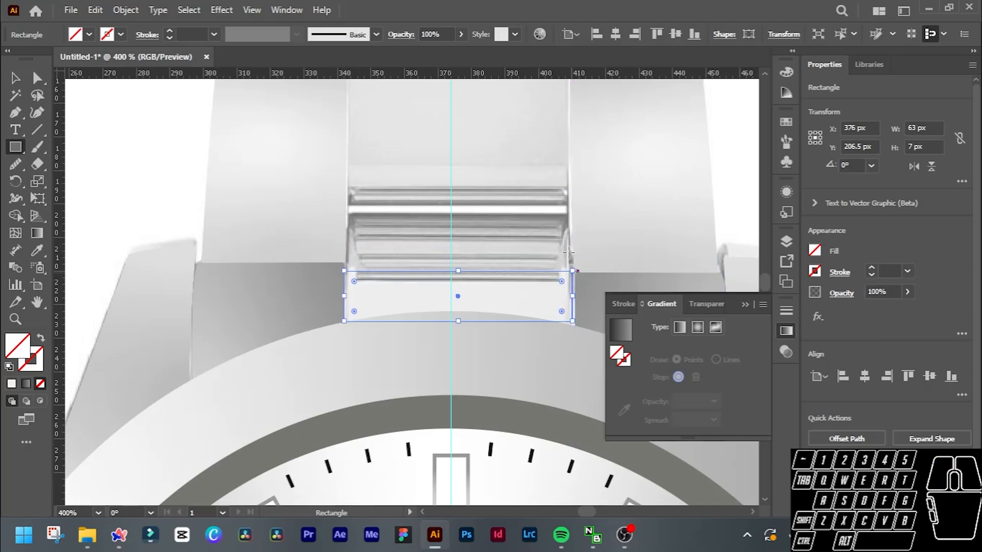
Give the square over the topmost centre link a solid black (000000) 1 pt stroke.
scroll(520, 218, down, 1)
scroll(521, 218, up, 4)
scroll(462, 221, up, 3)
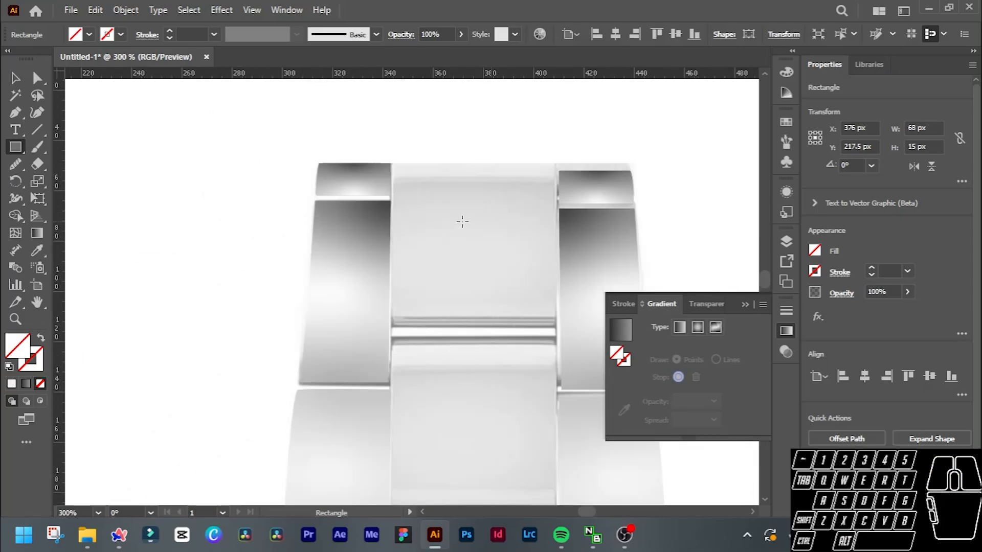
key(v)
click(438, 171)
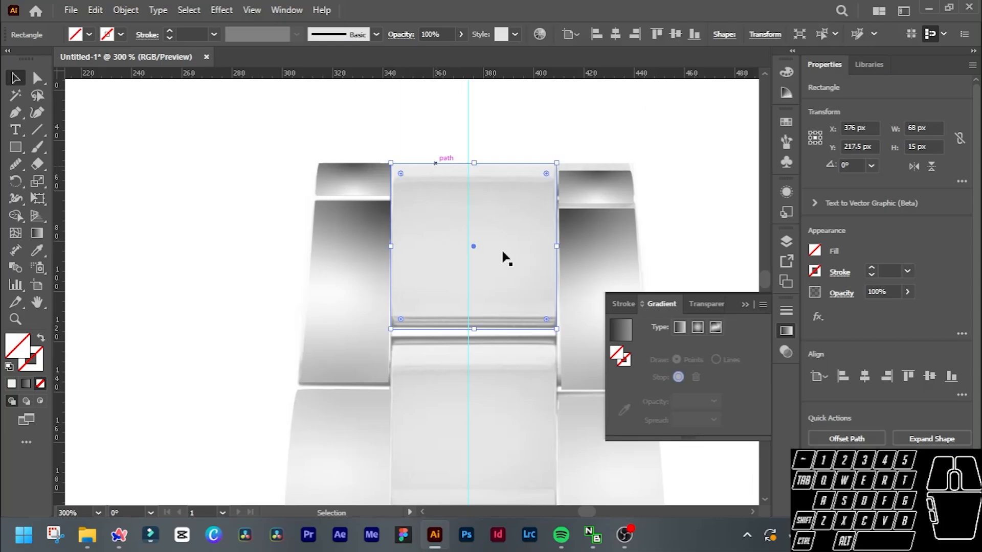
click(41, 364)
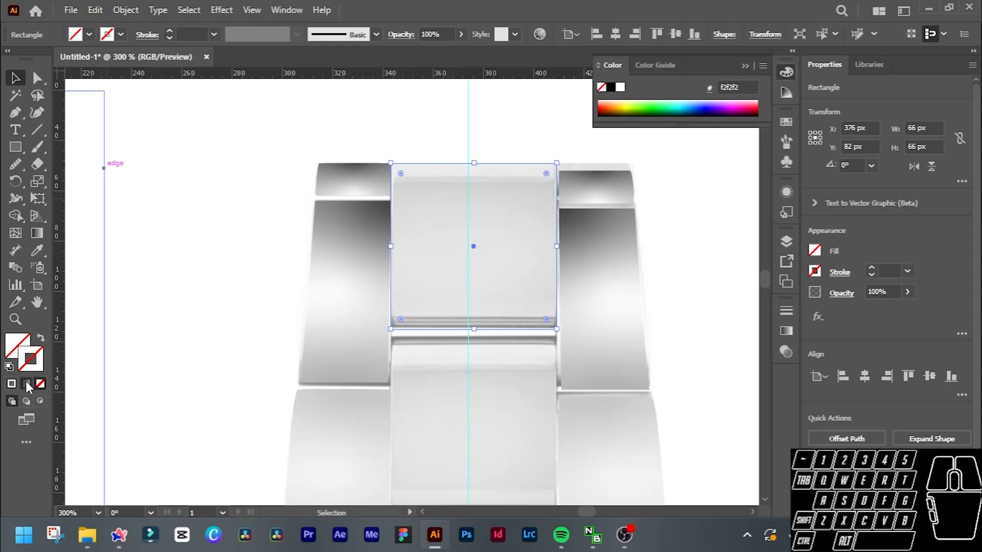
click(12, 384)
scroll(490, 295, up, 2)
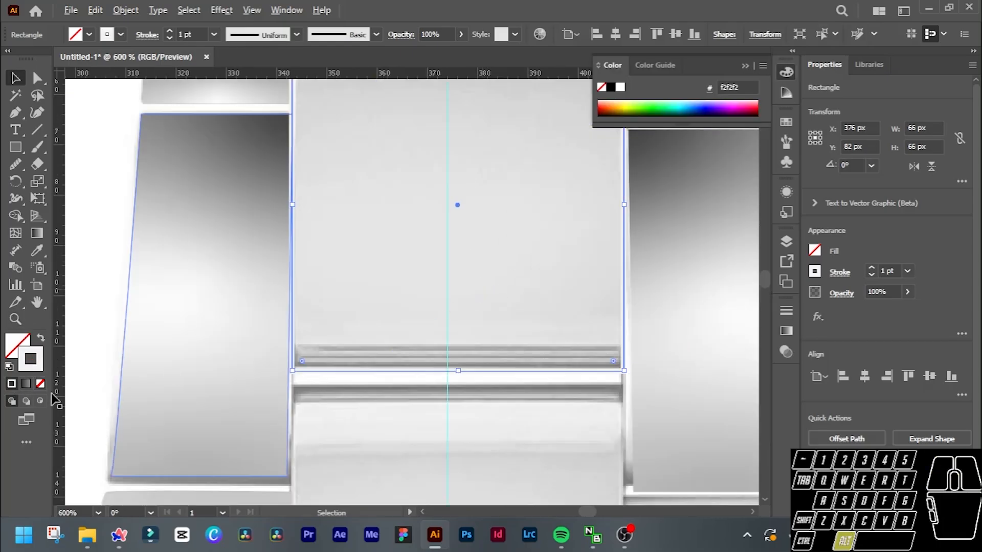
double_click(31, 359)
text(000000)
click(816, 204)
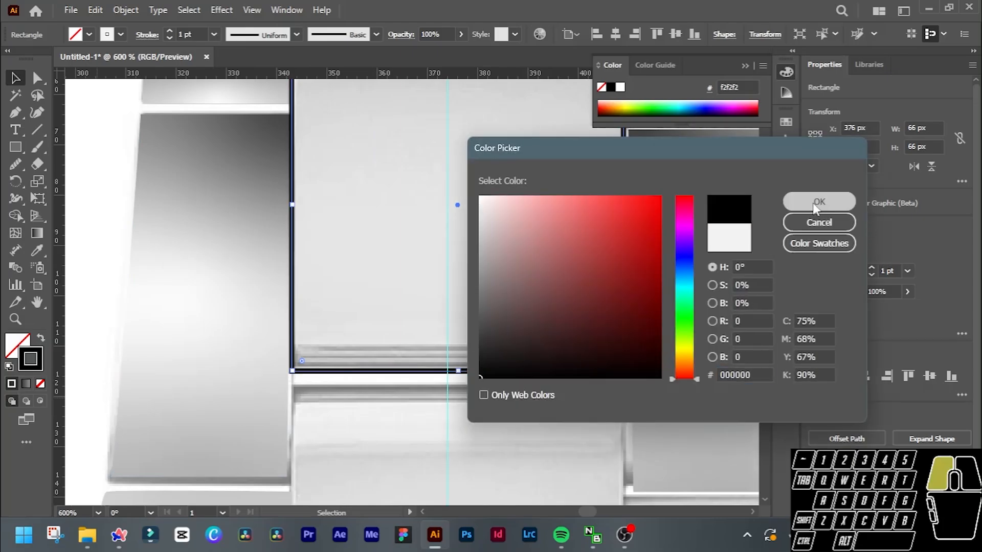
scroll(542, 233, down, 4)
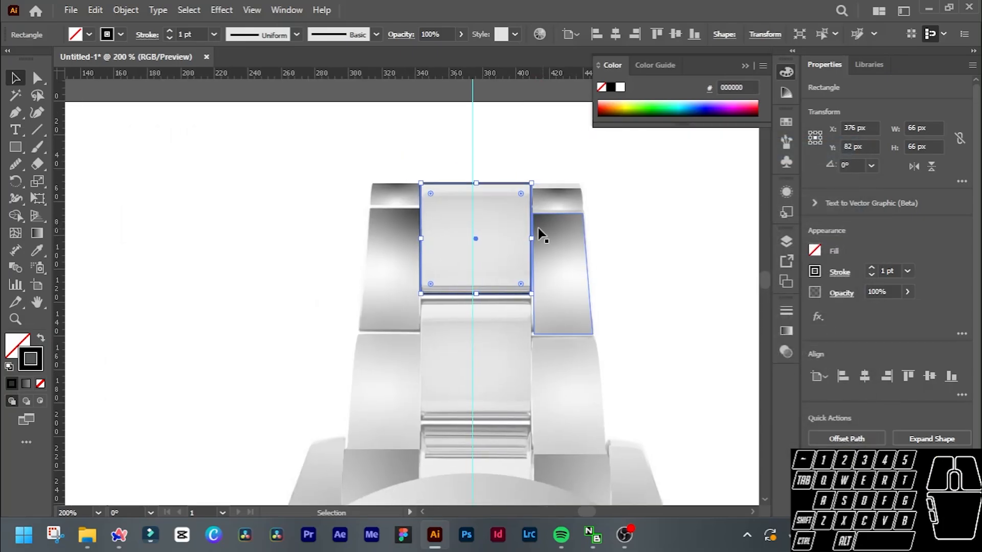
scroll(537, 228, down, 4)
scroll(403, 235, up, 1)
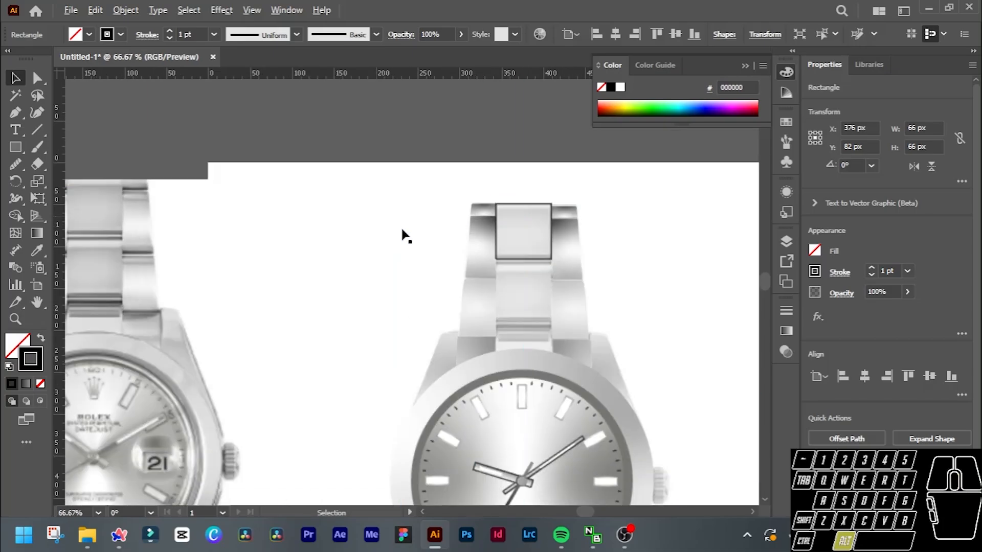
Fill the topmost centre-link square with a gradient and remove its stroke.
scroll(201, 260, left, 2)
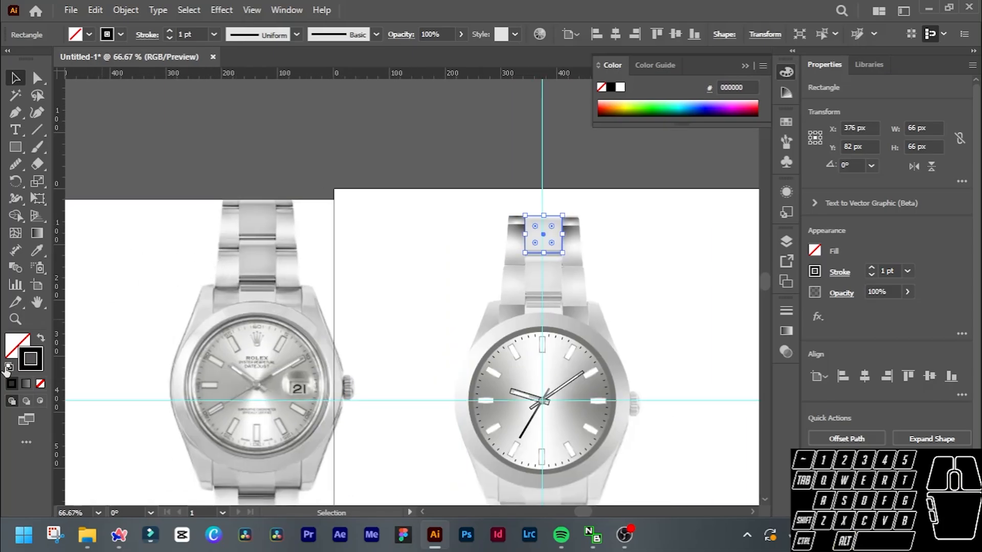
click(27, 384)
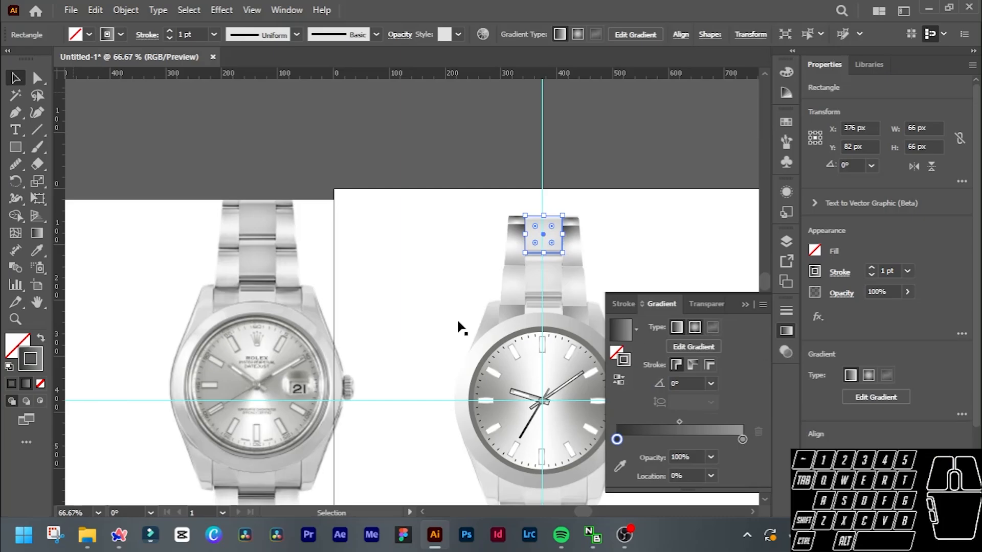
click(20, 345)
click(26, 382)
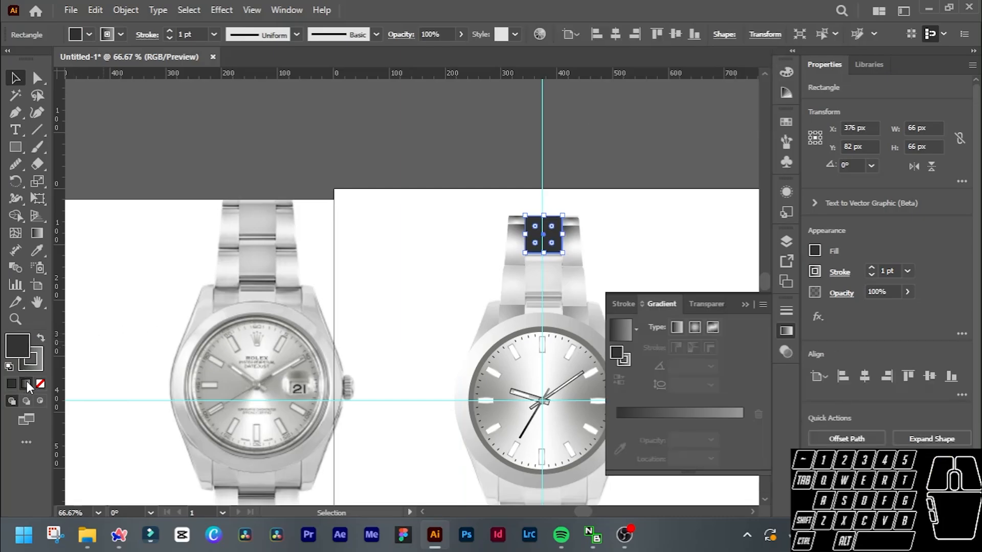
click(41, 363)
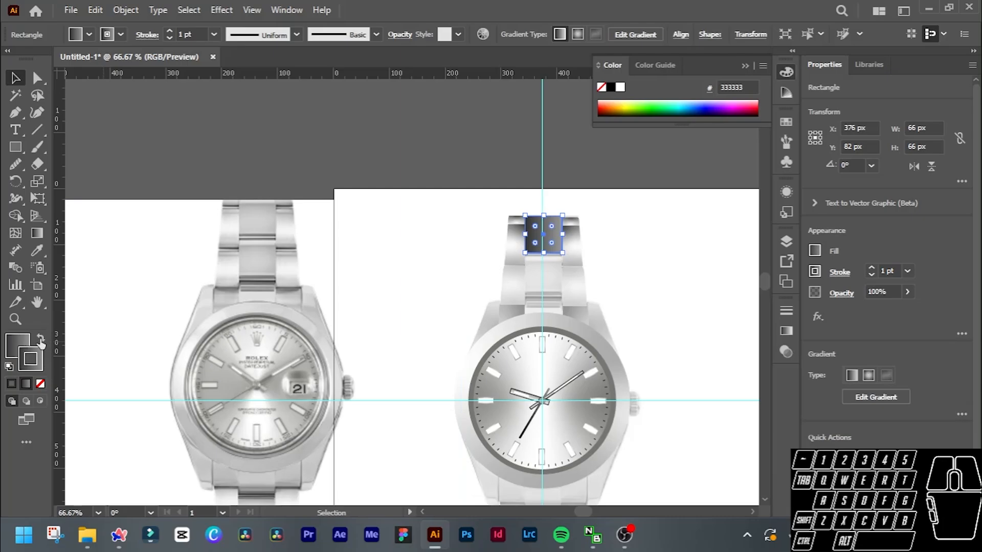
click(41, 384)
click(16, 341)
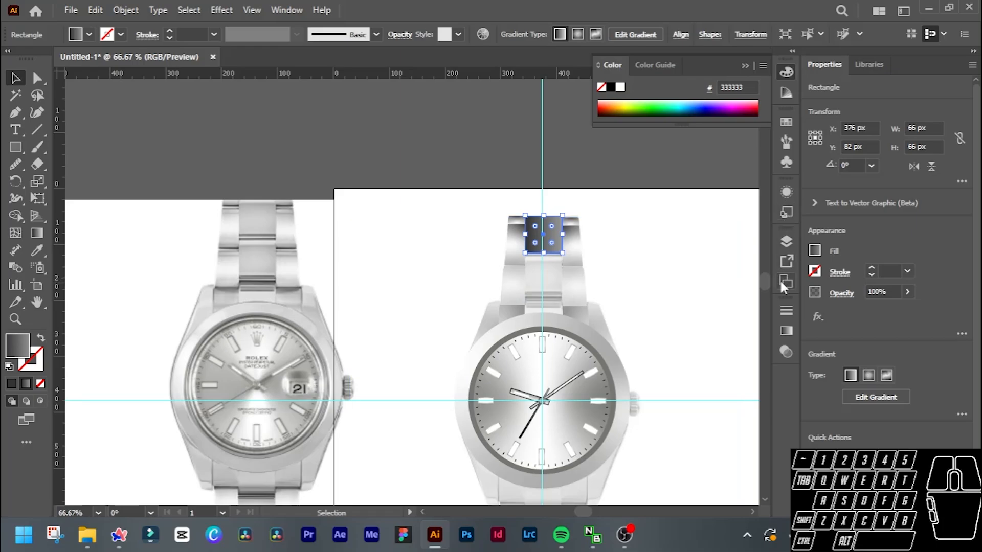
Change the topmost centre link's fill to a freeform gradient drawn with points.
click(785, 331)
scroll(596, 280, left, 2)
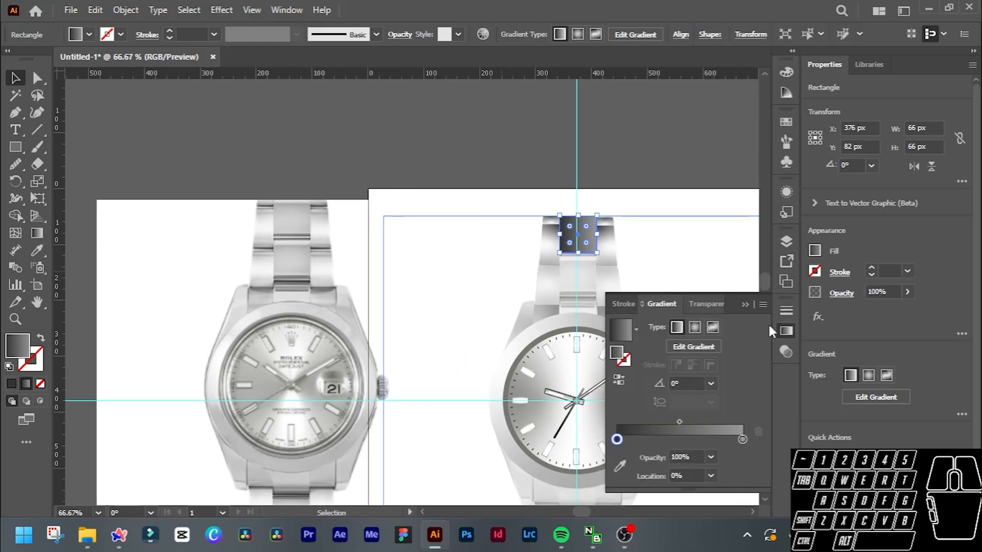
click(712, 327)
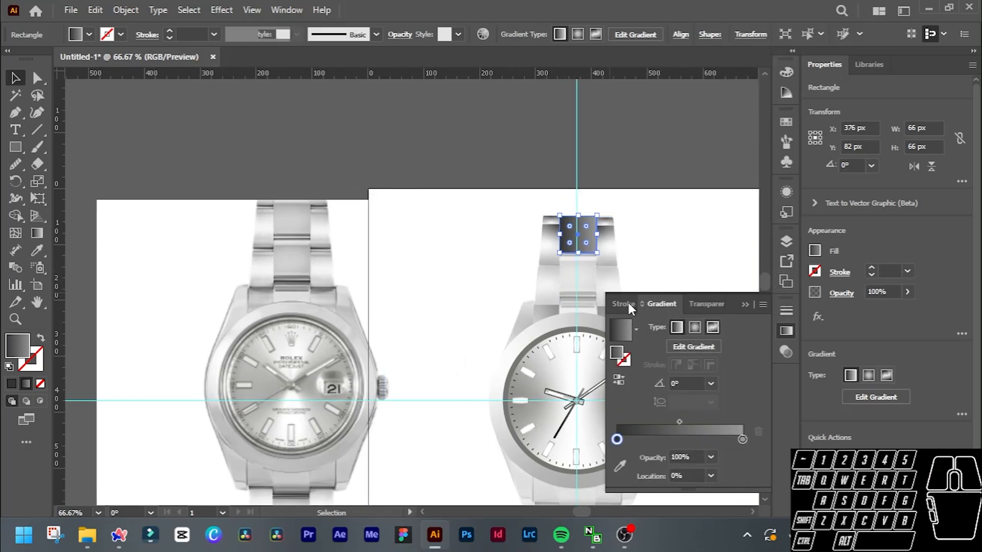
scroll(357, 225, up, 1)
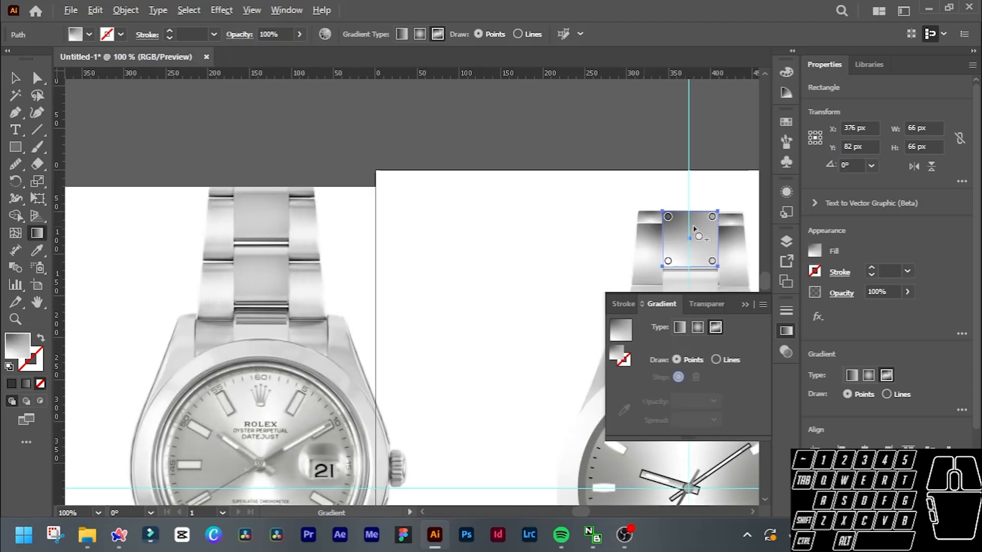
Recolour the four corner stops of the topmost centre link's gradient with greys sampled from the matching link in the reference photo.
click(668, 217)
drag(670, 222, 669, 222)
click(624, 410)
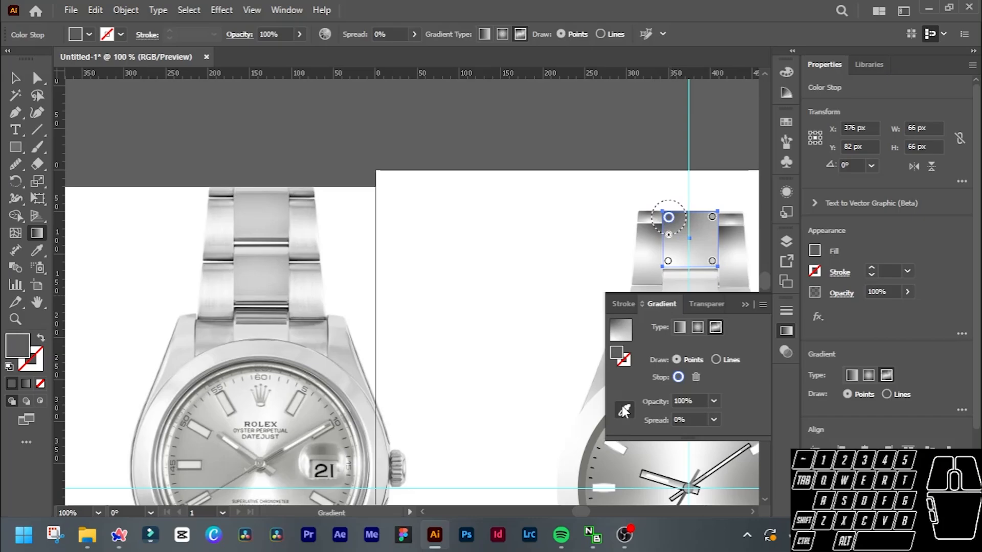
click(248, 187)
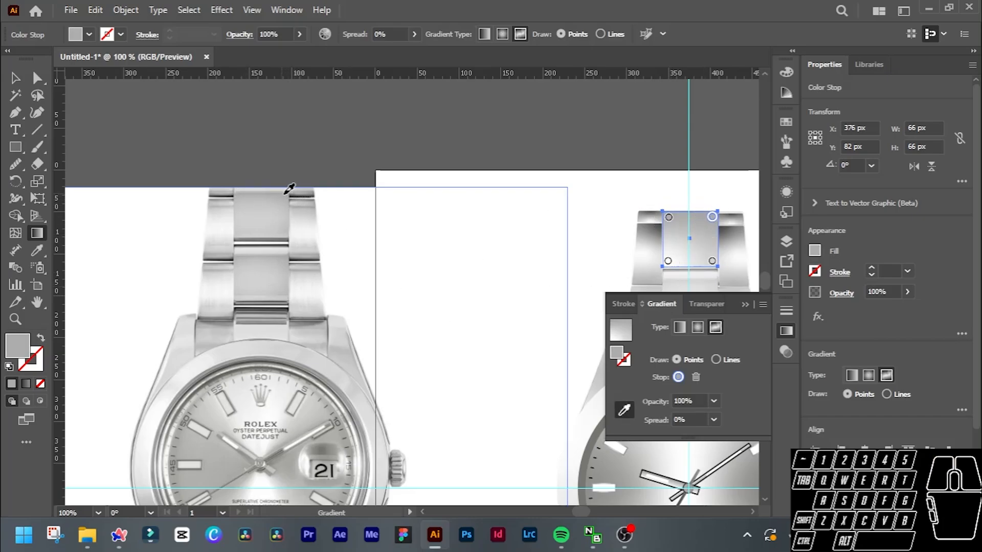
click(668, 261)
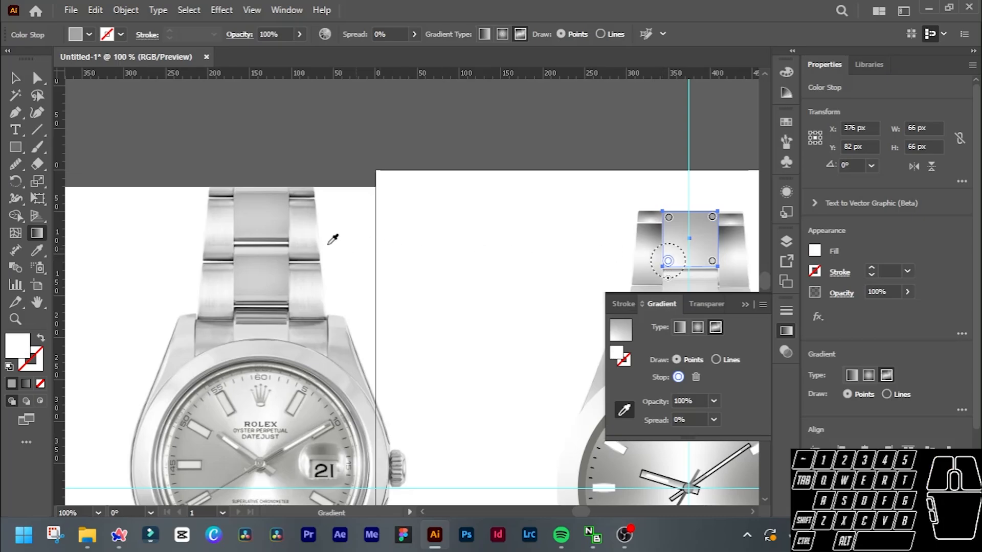
click(246, 224)
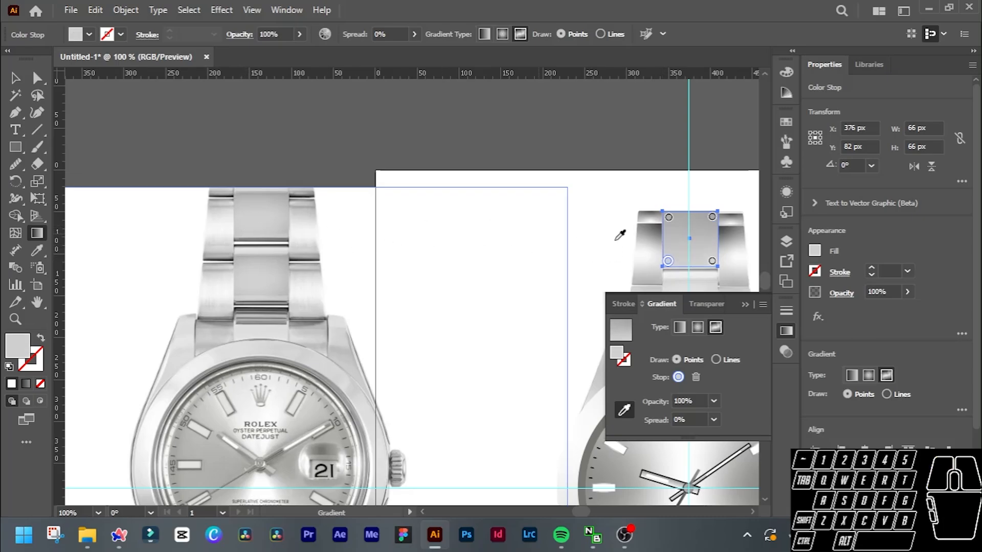
click(712, 262)
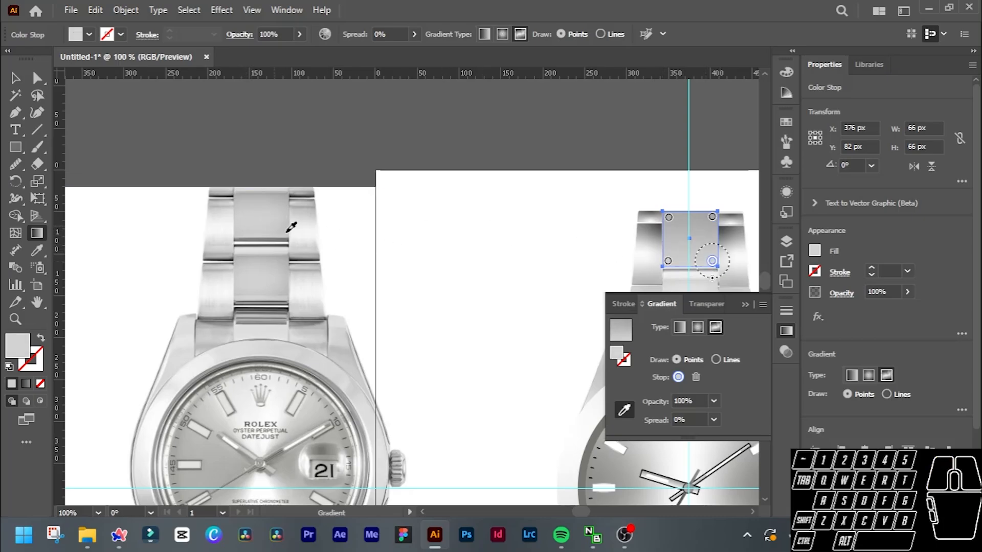
Select the square over the second centre link and give it a gradient fill.
scroll(702, 261, down, 4)
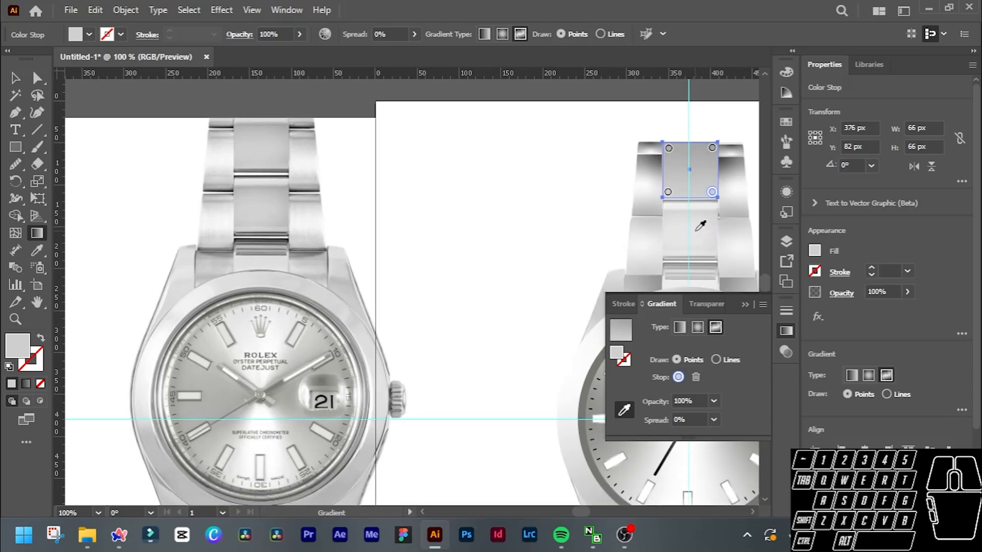
key(v)
drag(697, 235, 646, 213)
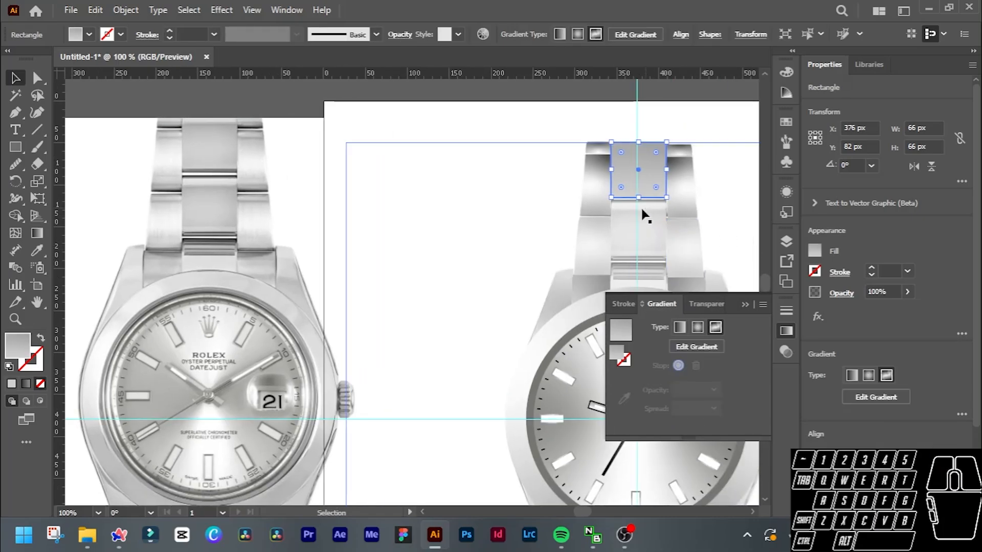
click(636, 225)
click(666, 220)
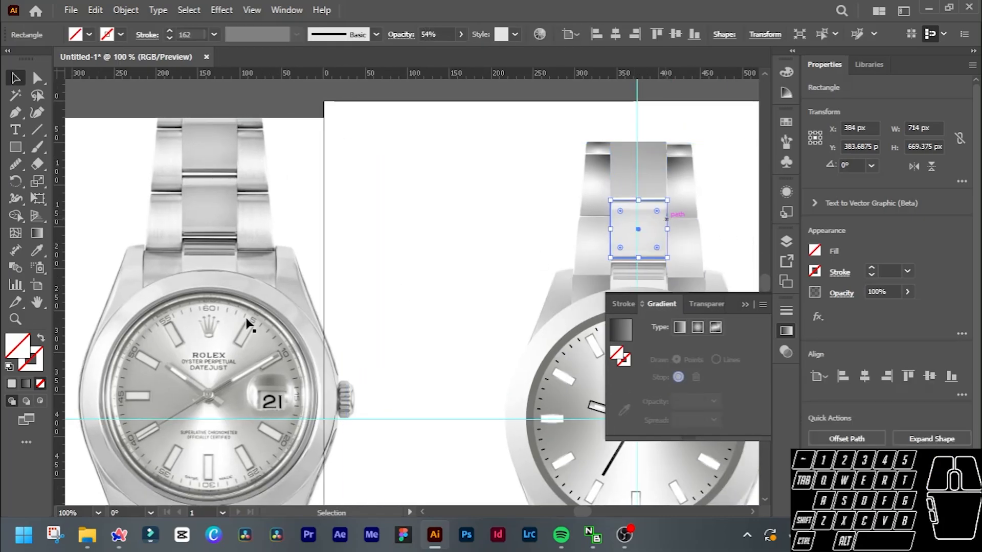
click(25, 384)
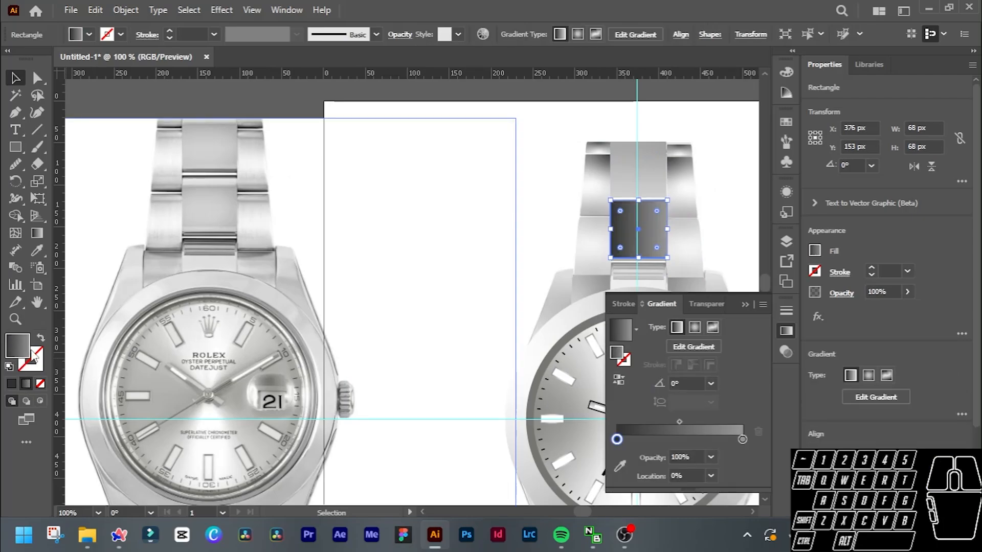
Change the second centre link's fill to a freeform gradient with points and recolour its upper stops with greys sampled from the photo.
click(596, 33)
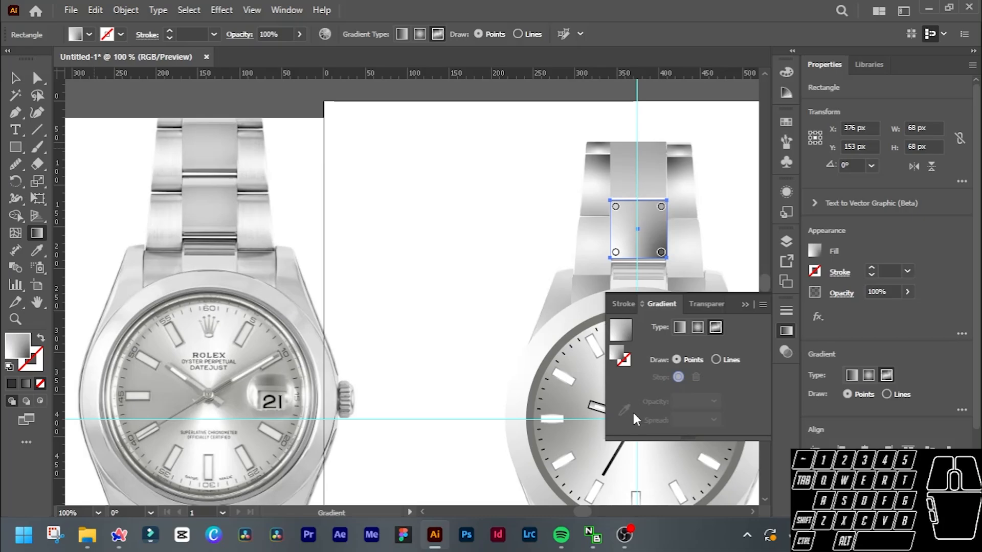
click(615, 206)
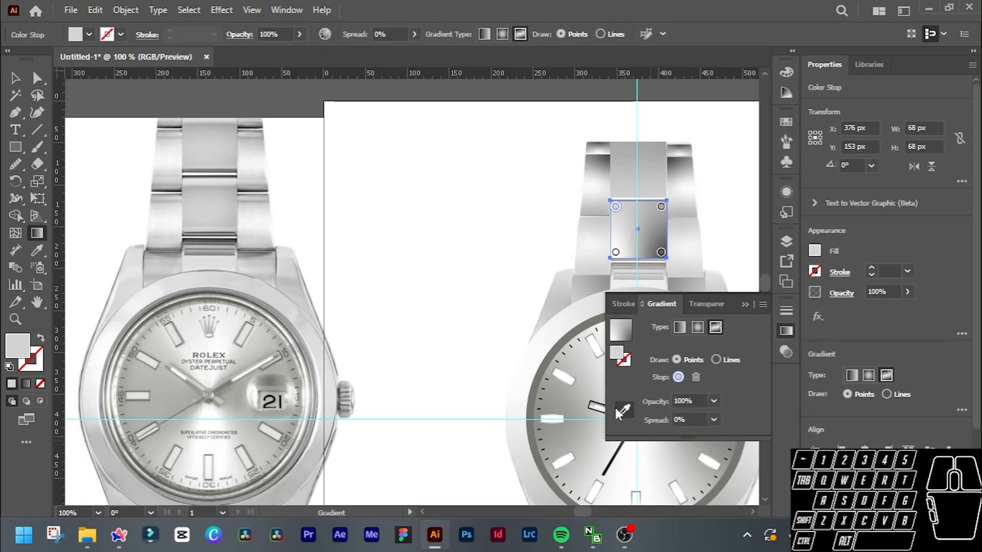
click(620, 411)
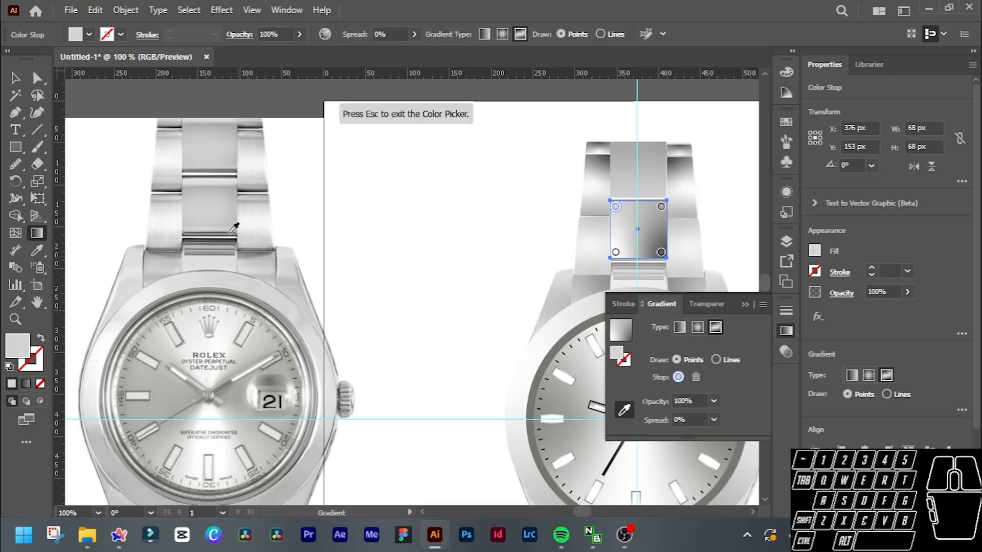
click(194, 176)
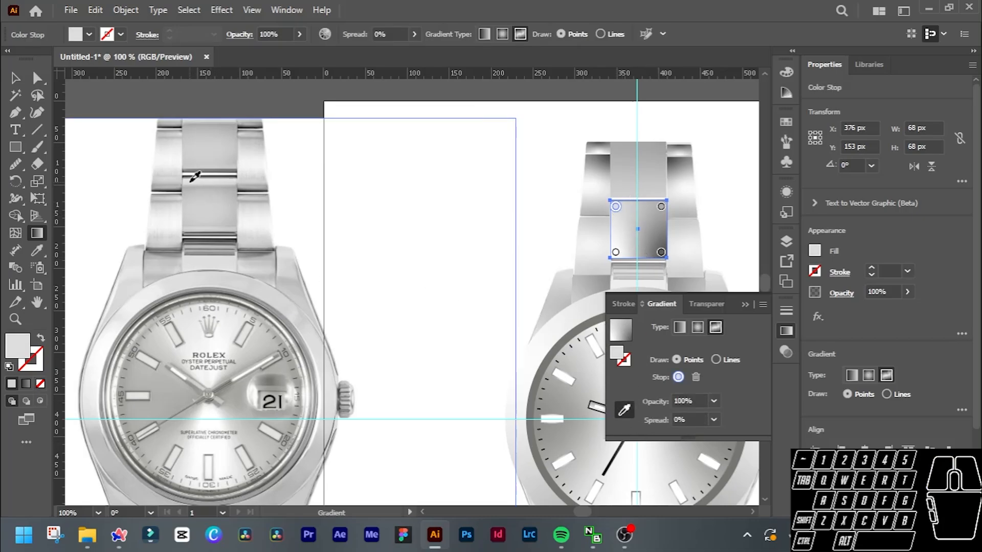
click(660, 206)
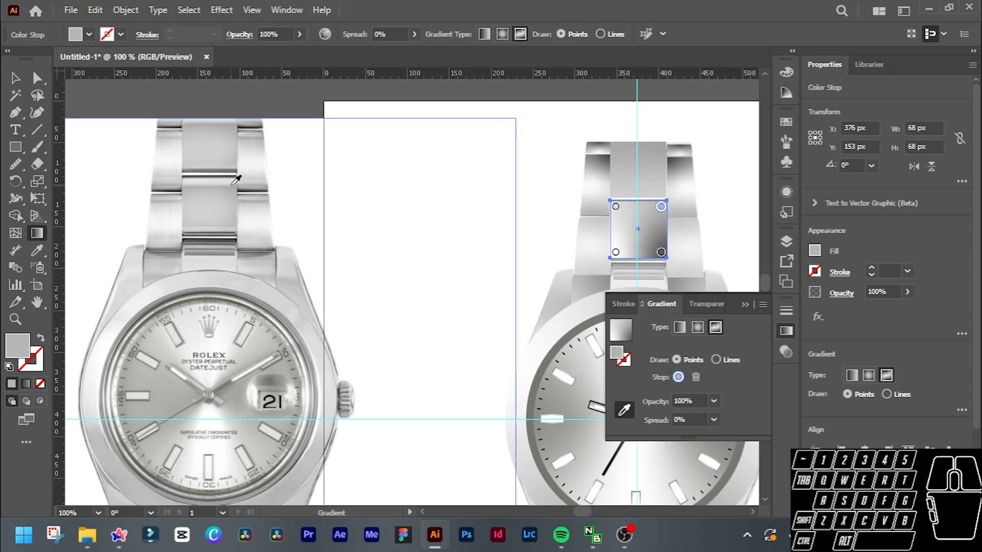
Recolour the two lower stops of the second centre link's gradient with greys sampled from the matching link in the reference photo.
click(615, 252)
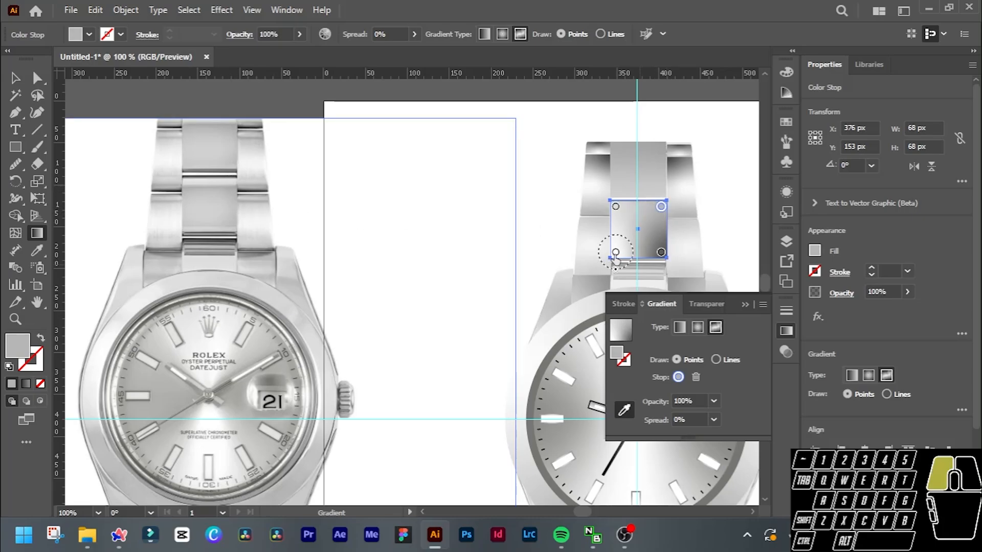
click(195, 216)
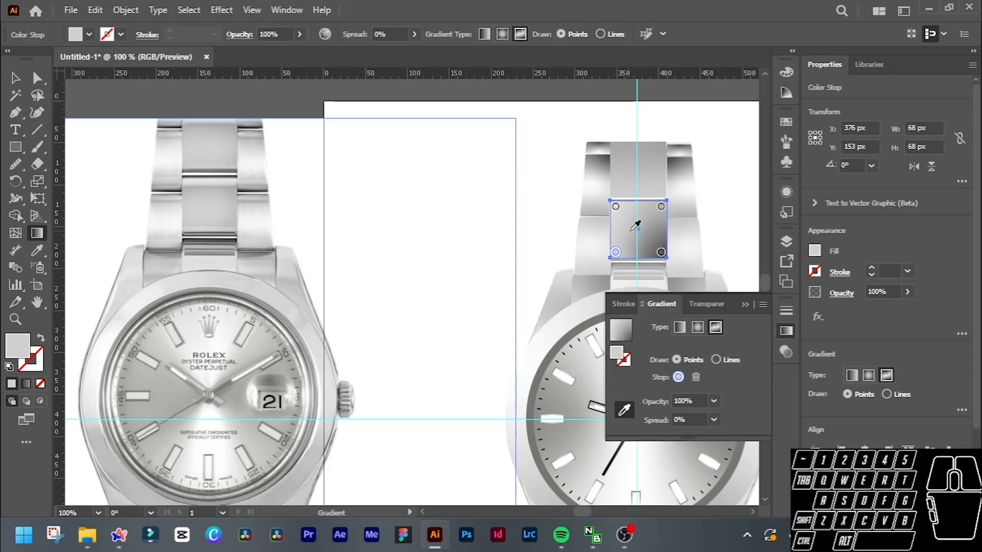
click(661, 253)
click(231, 218)
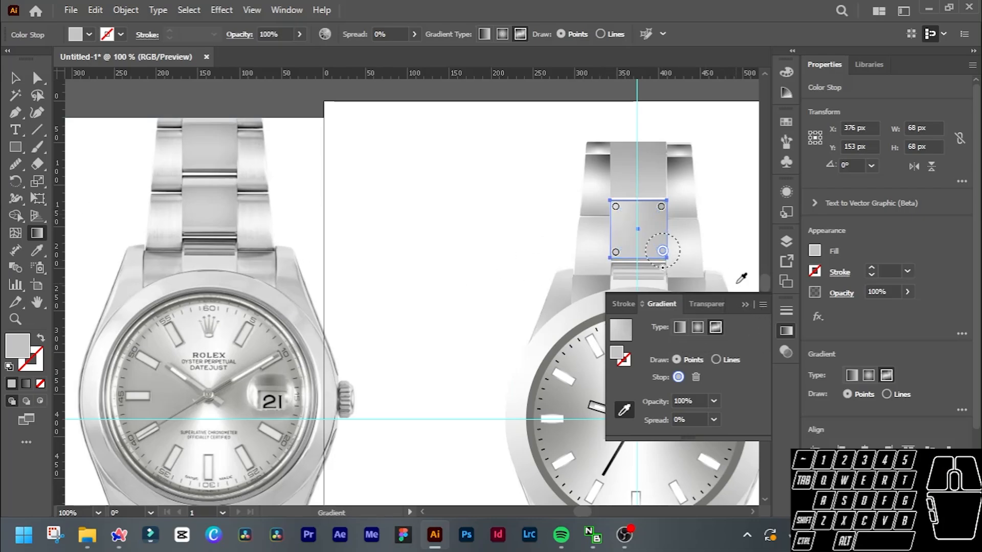
key(b)
key(v)
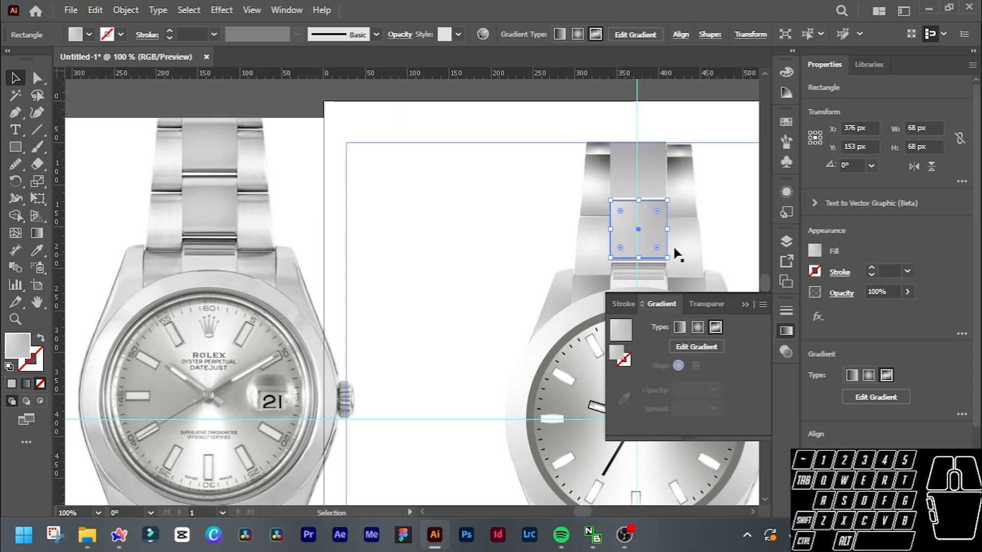
Select the three thin rectangles below the second centre link together and fill them with a linear gradient.
scroll(675, 252, up, 2)
scroll(673, 246, down, 2)
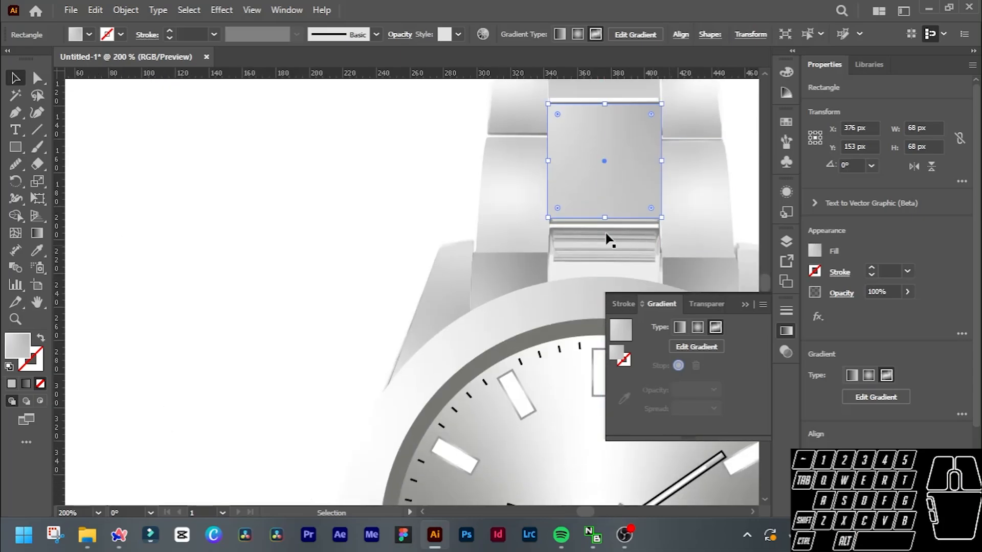
click(605, 238)
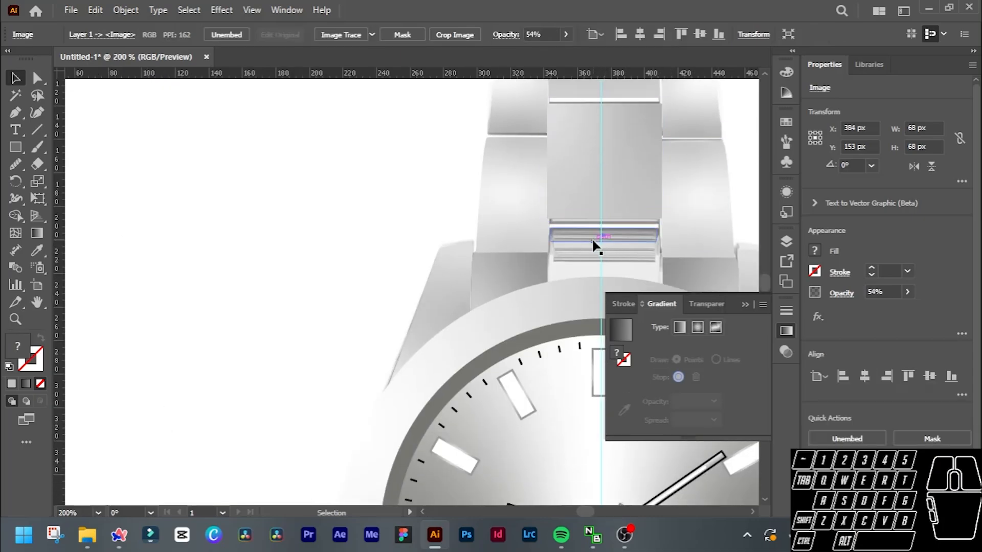
shift+click(580, 263)
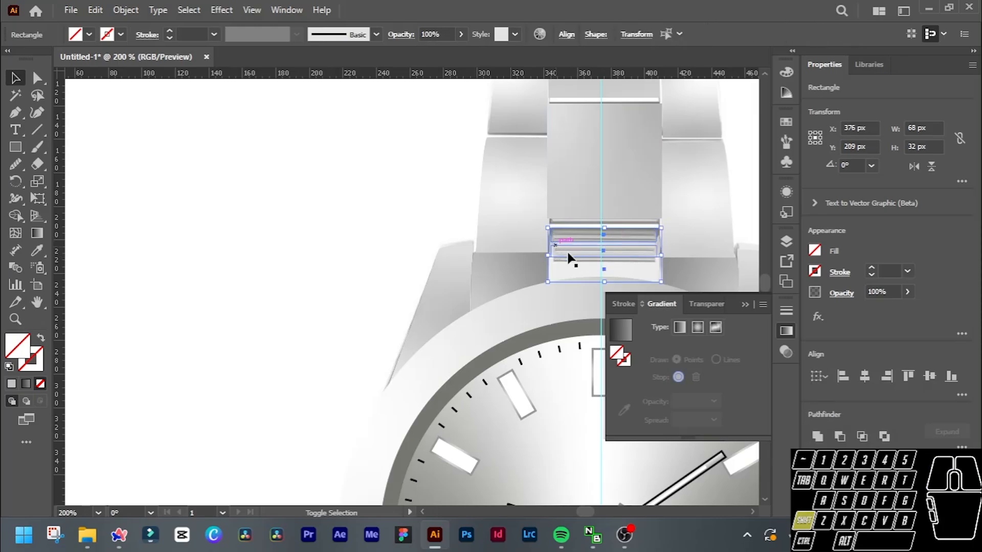
scroll(563, 256, down, 2)
scroll(384, 261, left, 1)
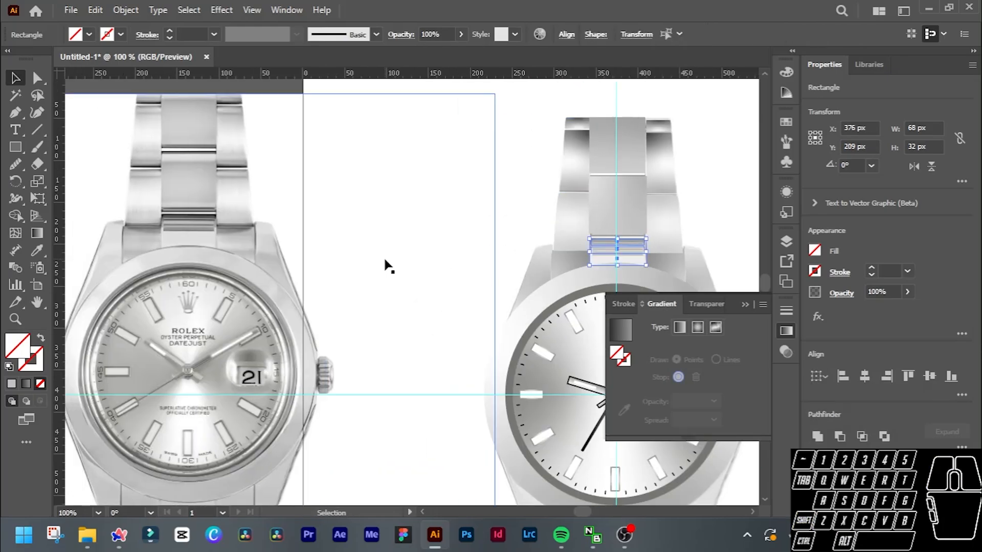
scroll(384, 260, left, 1)
scroll(384, 261, up, 1)
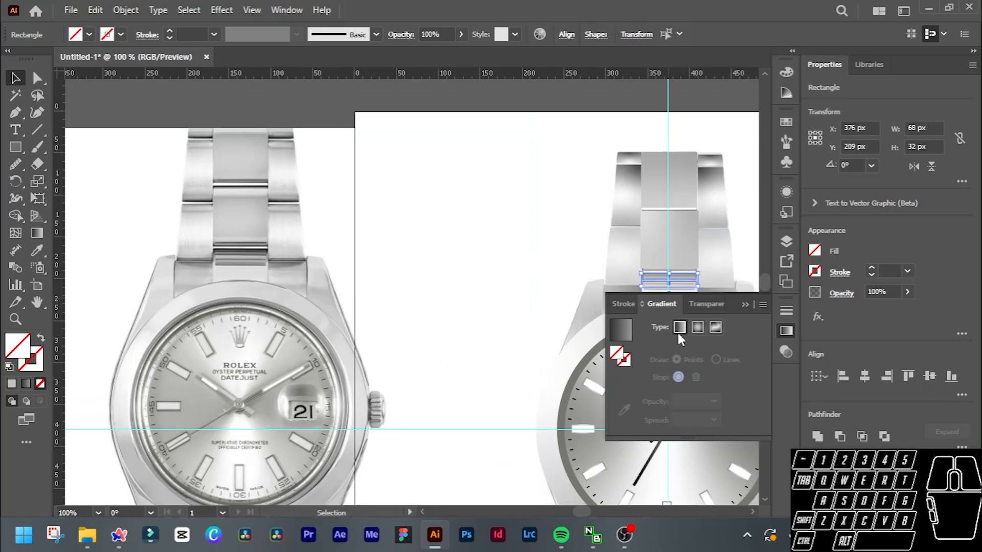
click(27, 384)
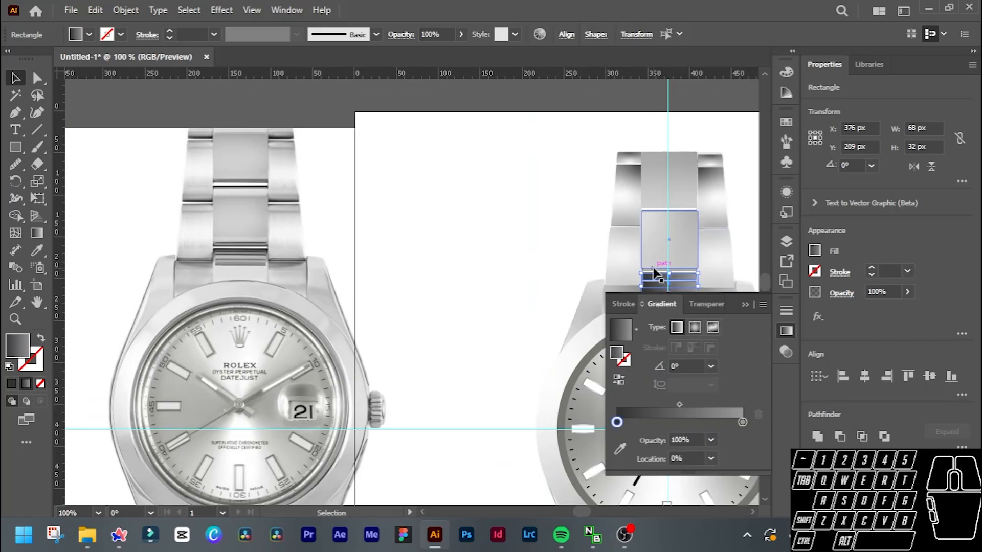
scroll(653, 269, down, 1)
click(712, 328)
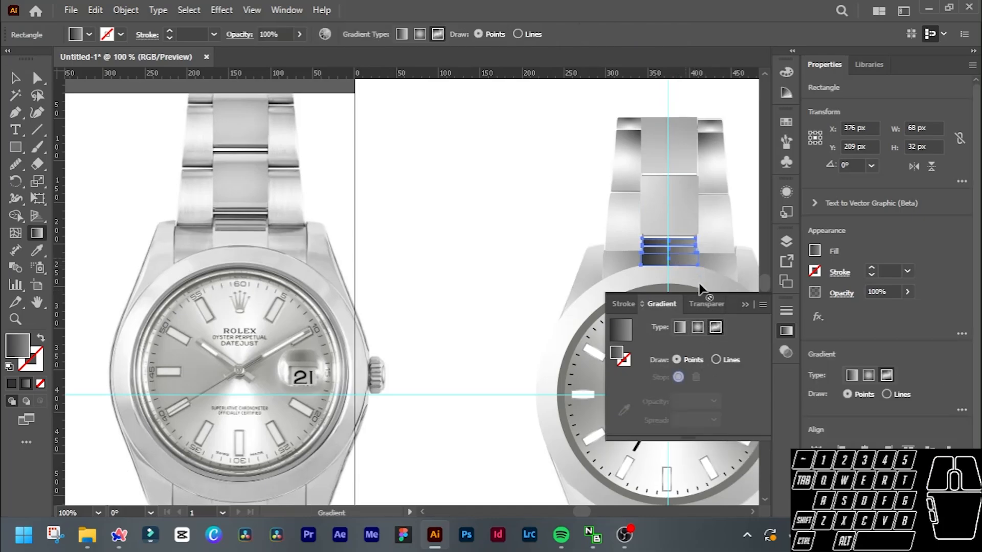
click(684, 328)
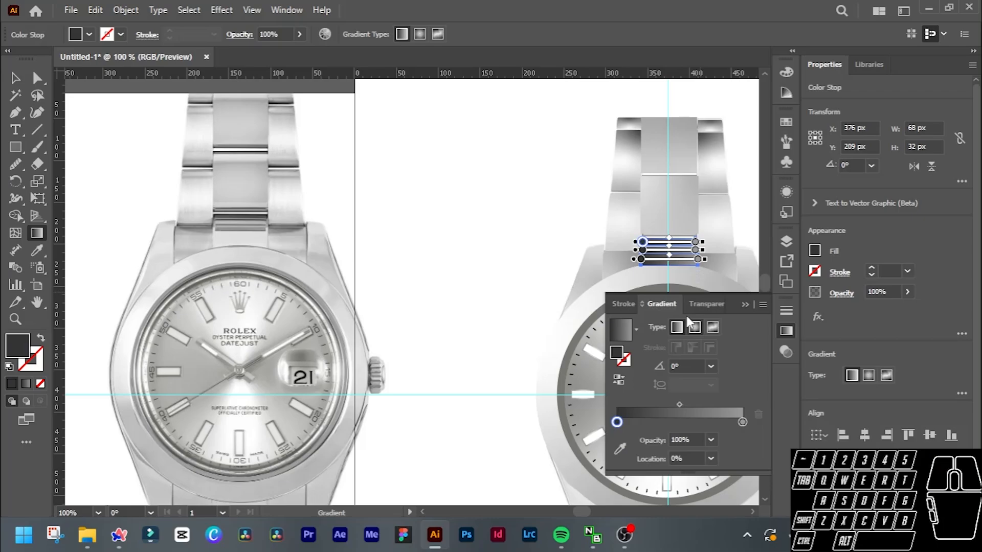
Set the left gradient stop of the uppermost thin bar below the second centre link to a dark grey swatch.
scroll(687, 249, up, 2)
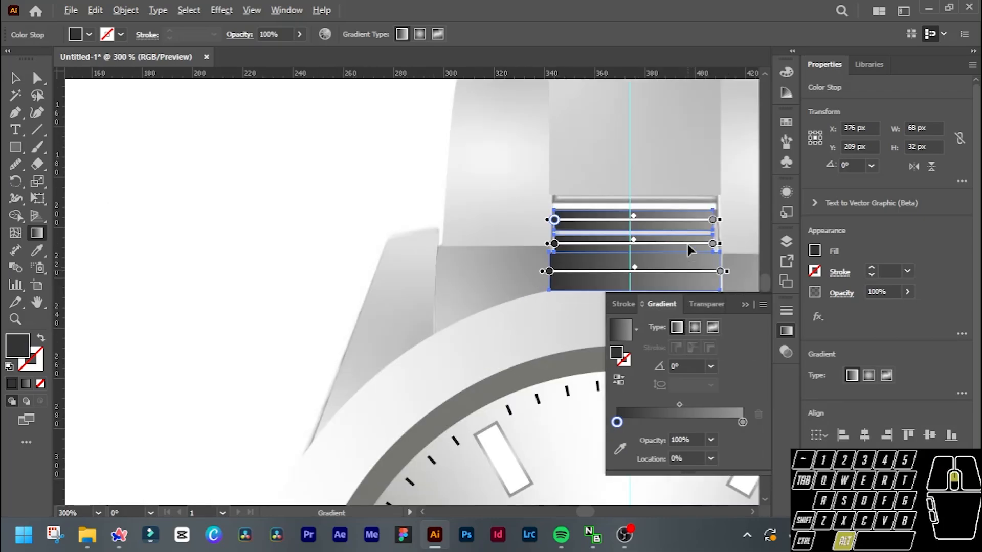
scroll(687, 245, down, 1)
double_click(600, 229)
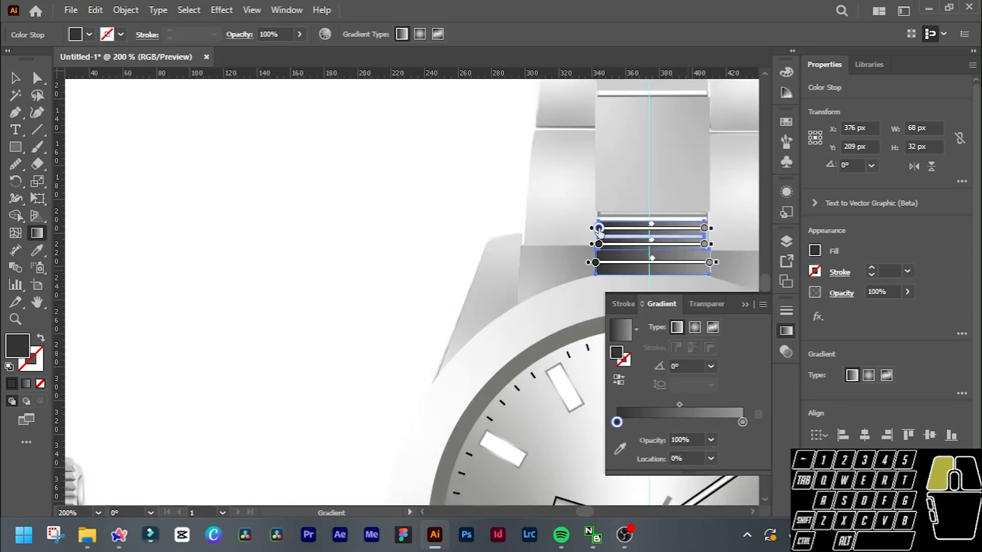
click(526, 304)
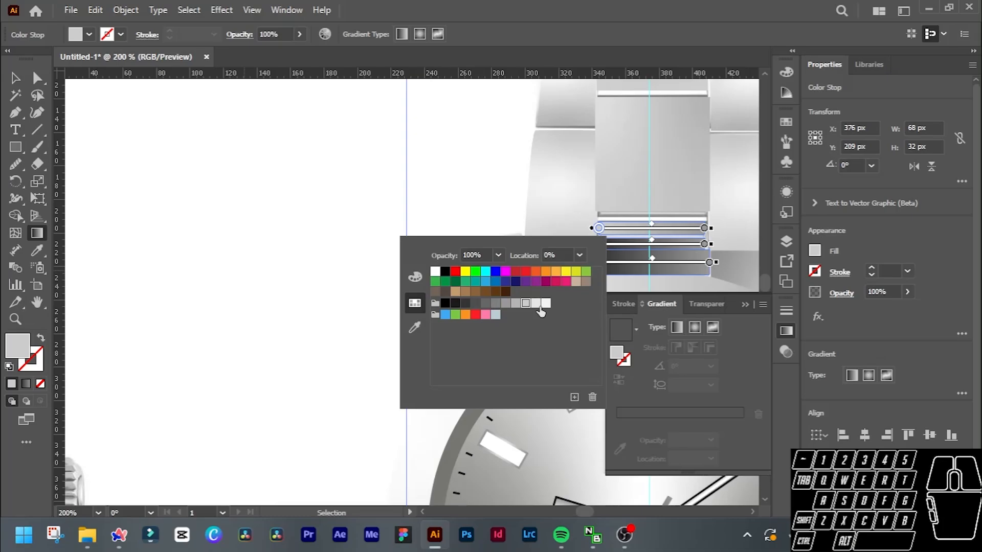
click(475, 303)
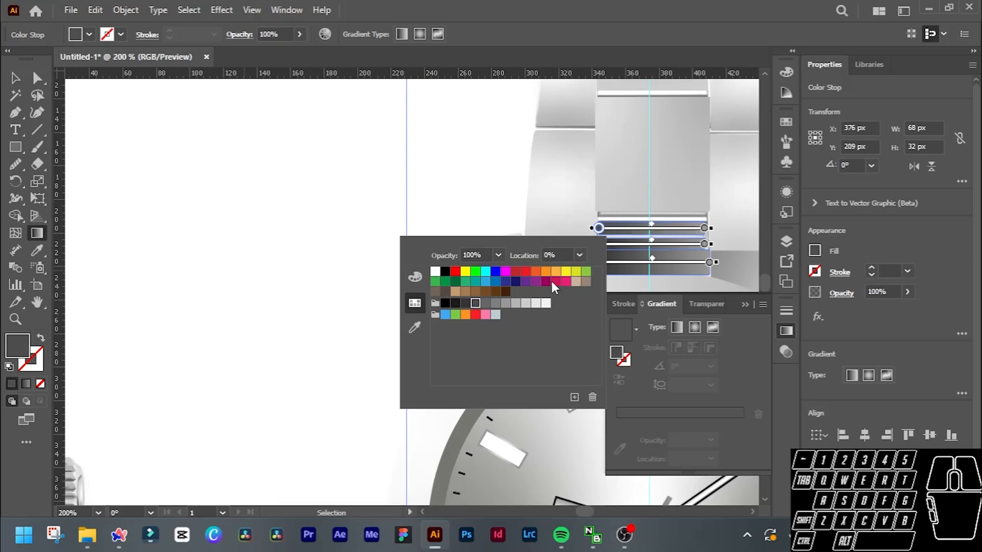
click(704, 245)
click(702, 244)
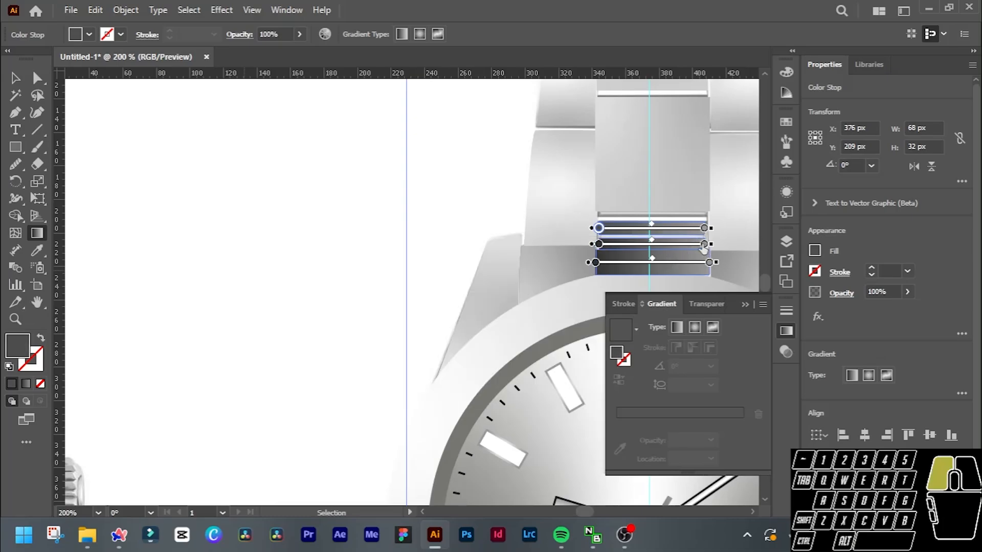
Recolour the middle thin bar's gradient with a medium grey left stop and a slightly lighter grey right stop.
click(599, 244)
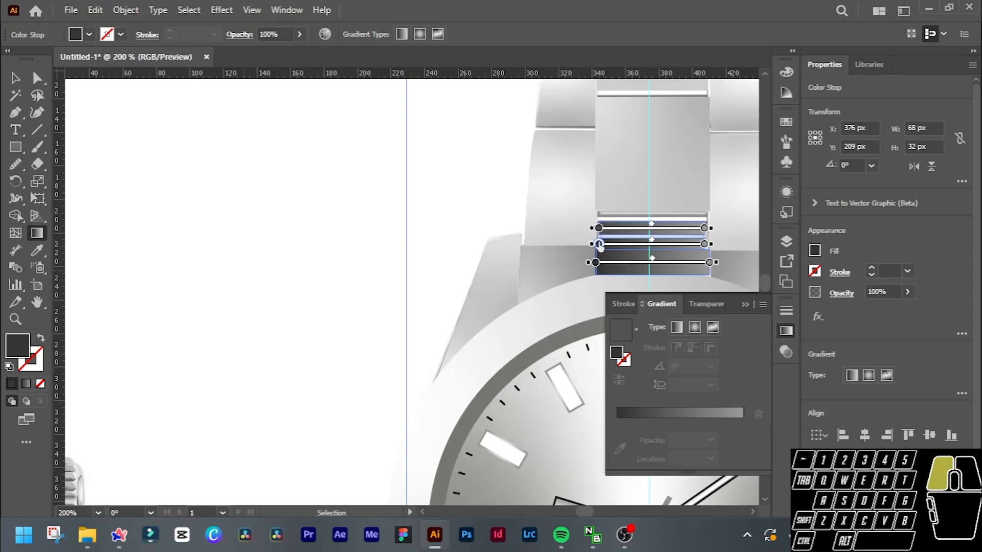
double_click(599, 244)
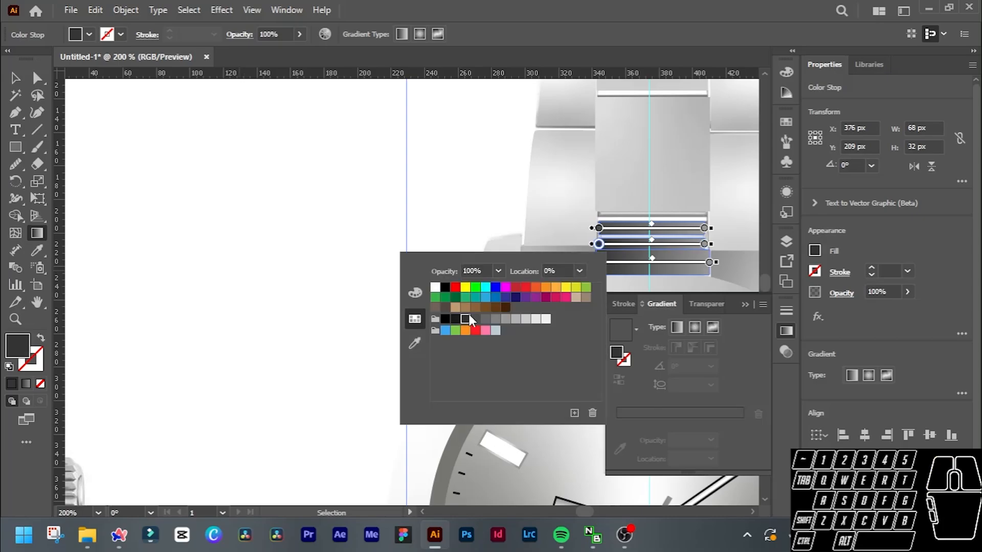
click(504, 320)
click(704, 244)
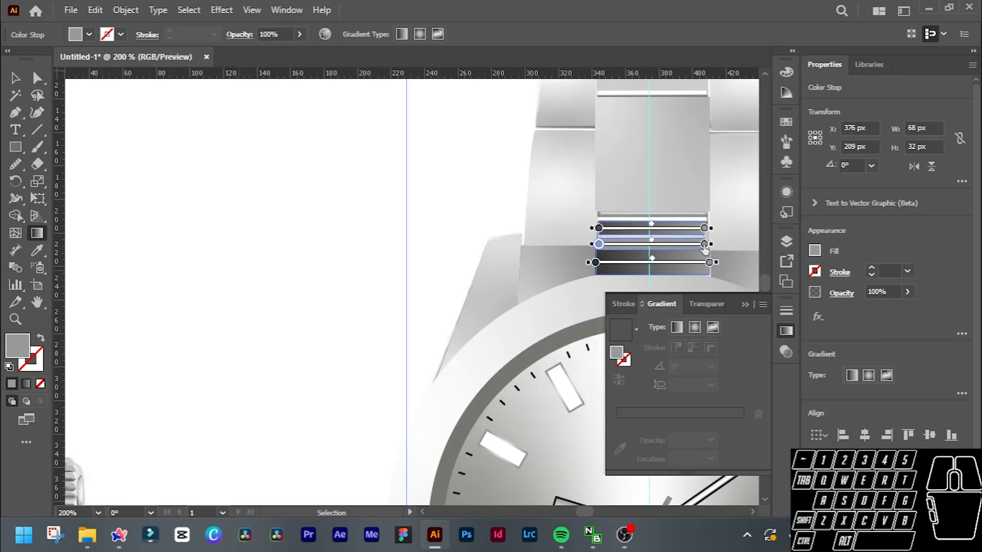
double_click(705, 244)
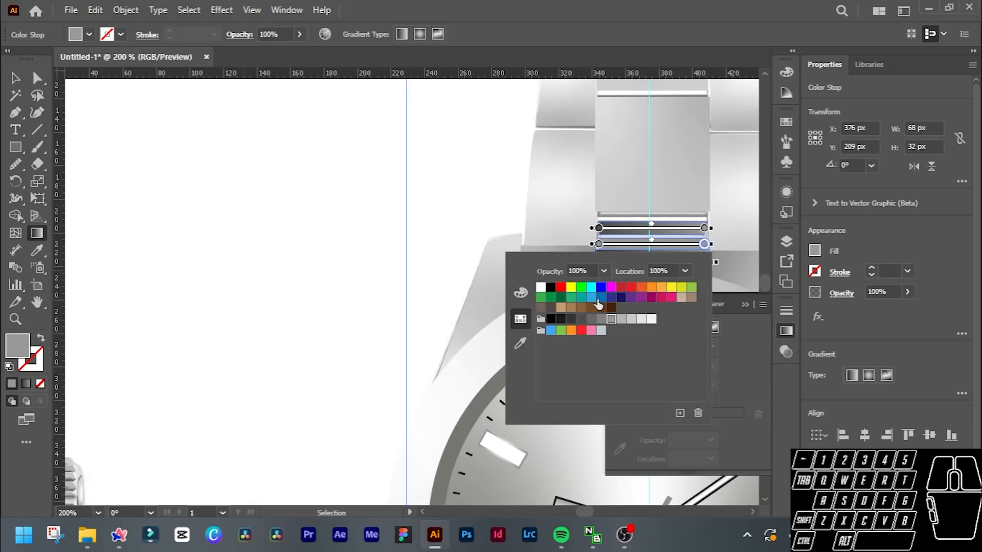
click(620, 319)
click(708, 260)
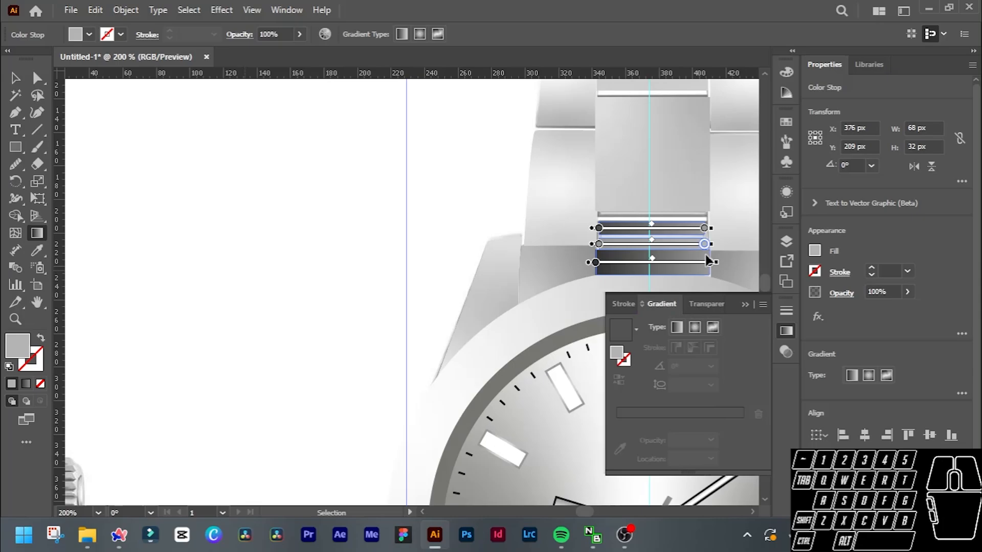
Set both gradient stops of the lowest thin bar to the same very light grey swatch and leave gradient editing.
double_click(595, 263)
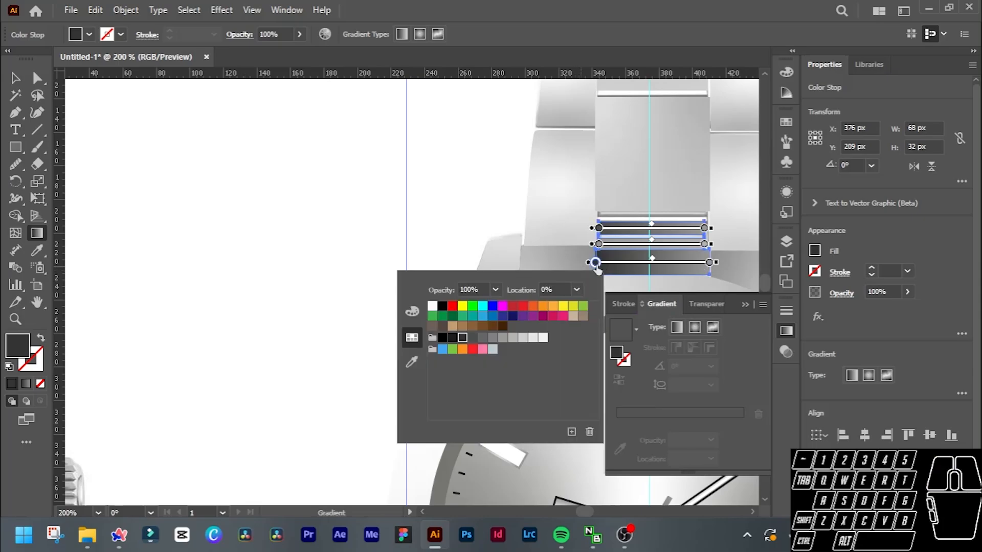
click(532, 338)
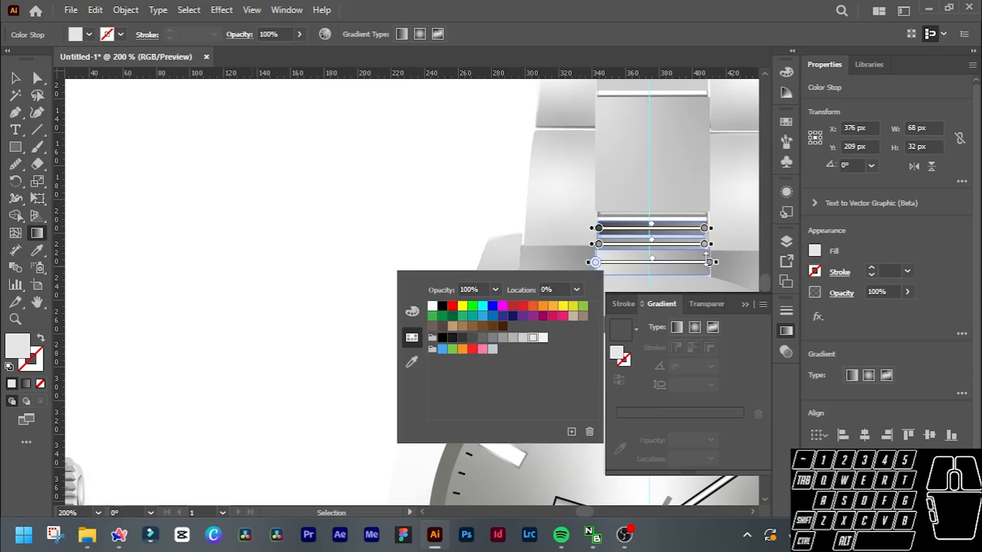
click(687, 375)
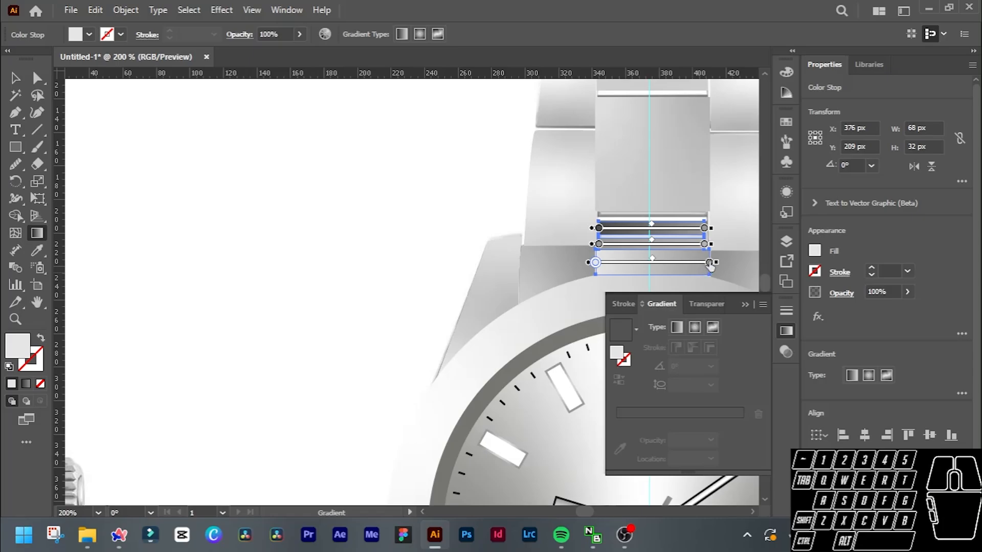
double_click(709, 262)
click(646, 339)
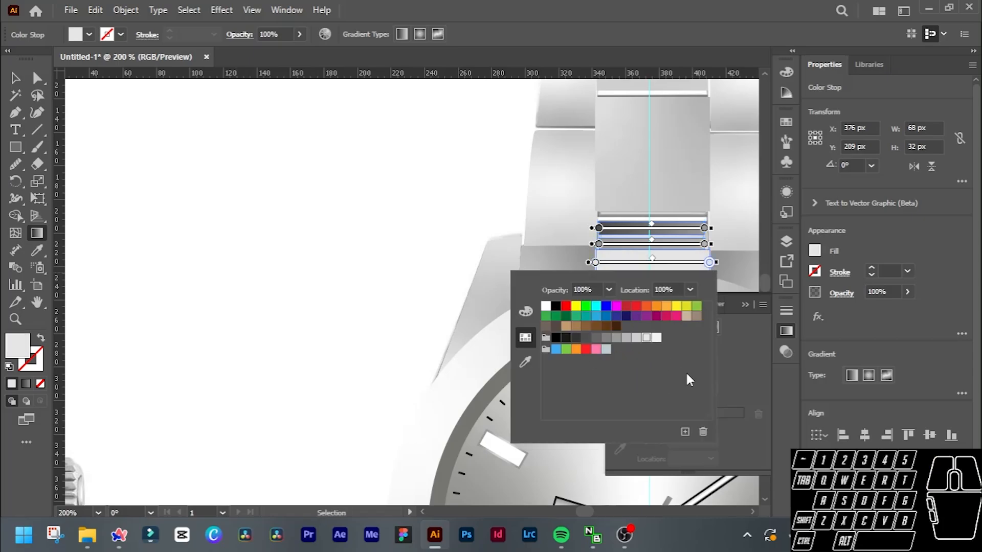
click(740, 383)
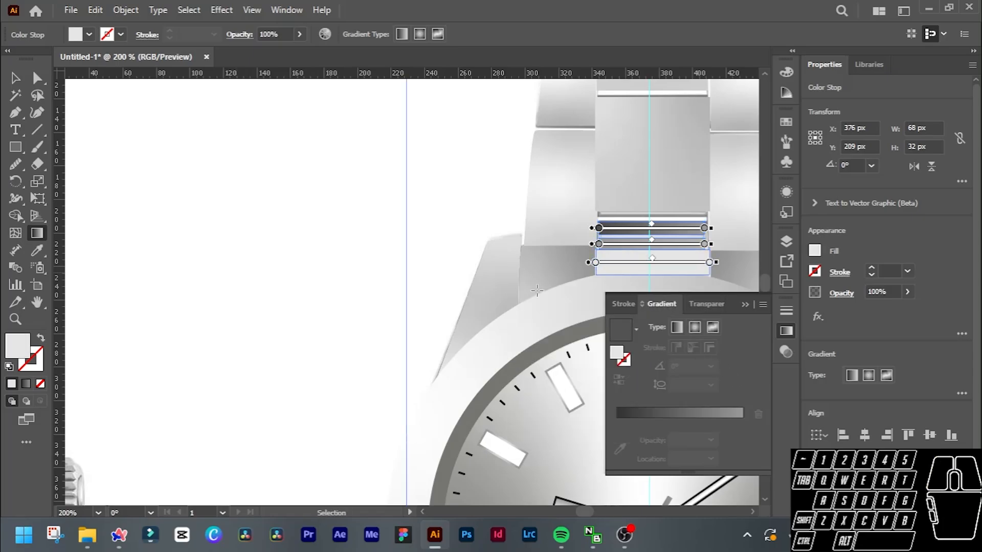
click(615, 354)
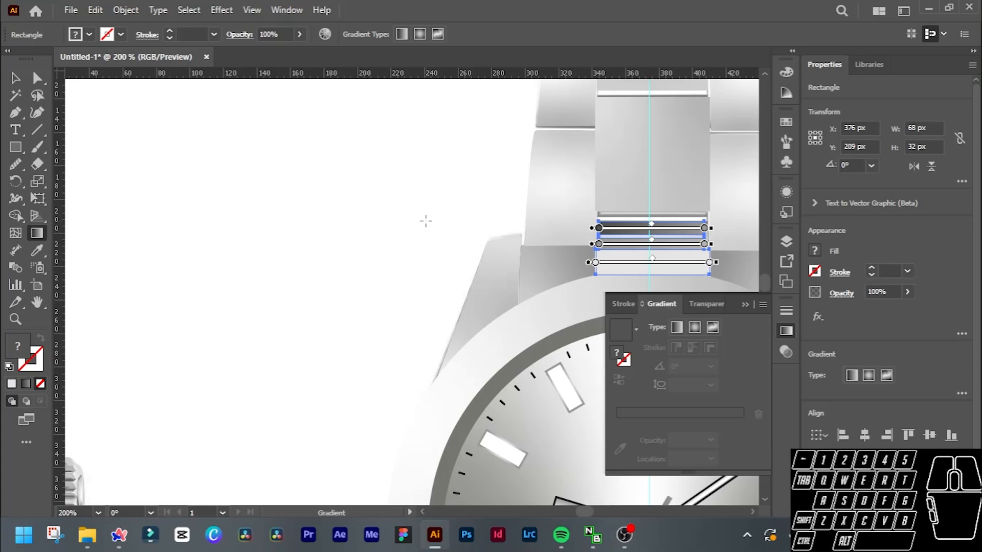
key(v)
click(412, 211)
scroll(433, 211, down, 2)
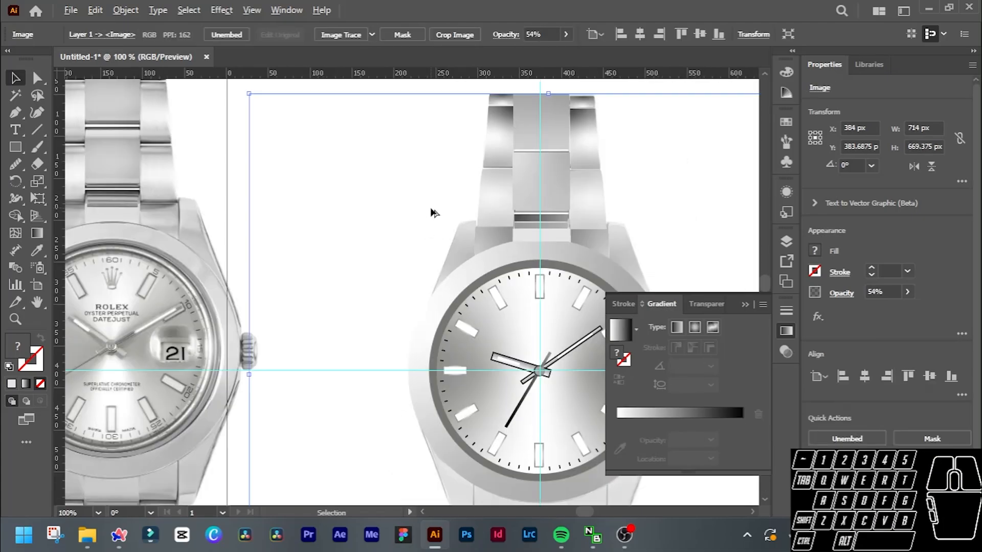
scroll(436, 211, left, 2)
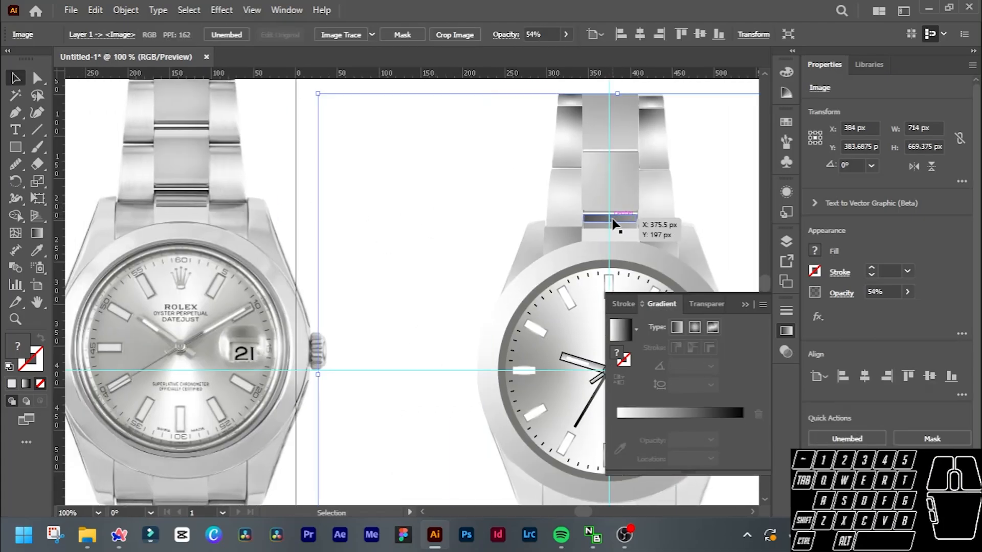
Select the top two corners of the uppermost centre link and round them slightly.
scroll(692, 231, up, 2)
scroll(225, 168, up, 2)
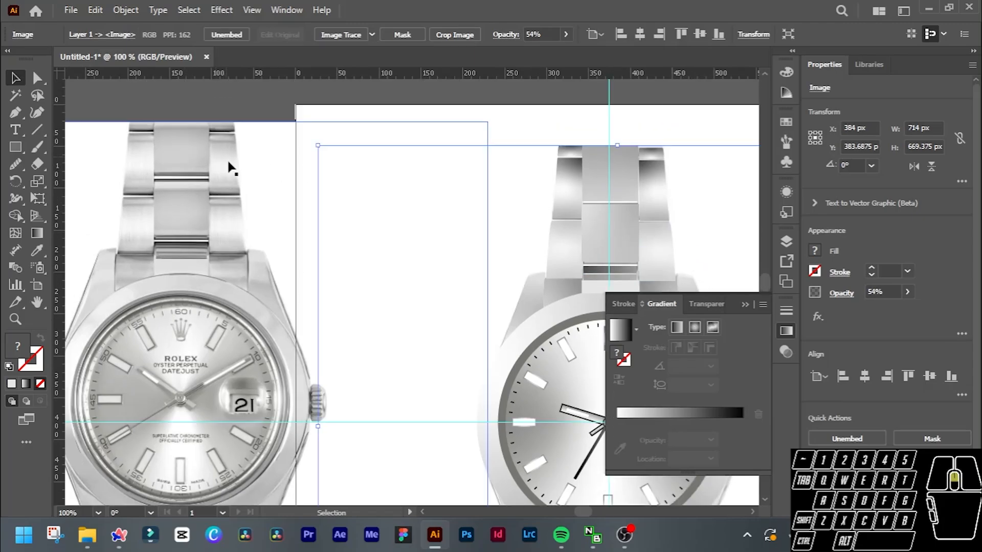
scroll(751, 194, up, 3)
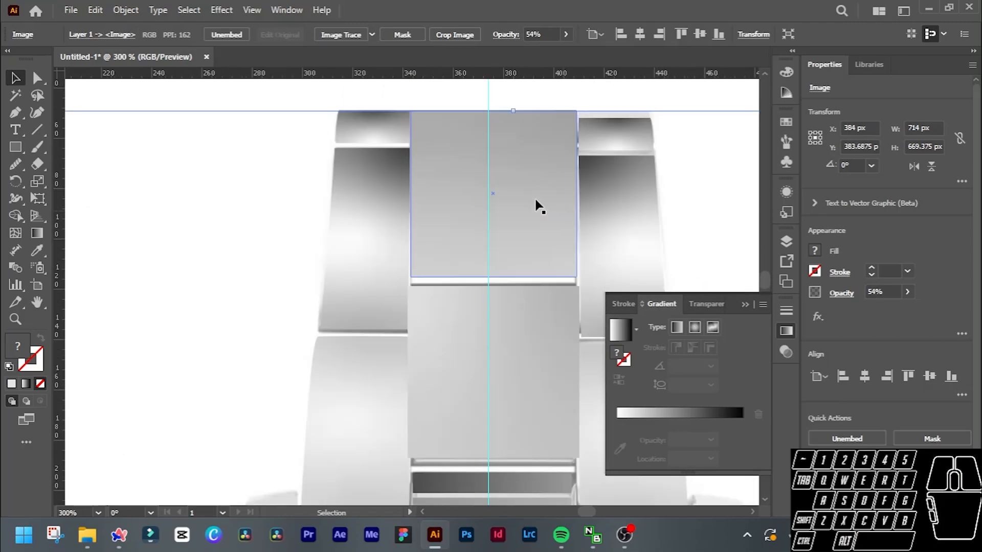
click(530, 197)
key(a)
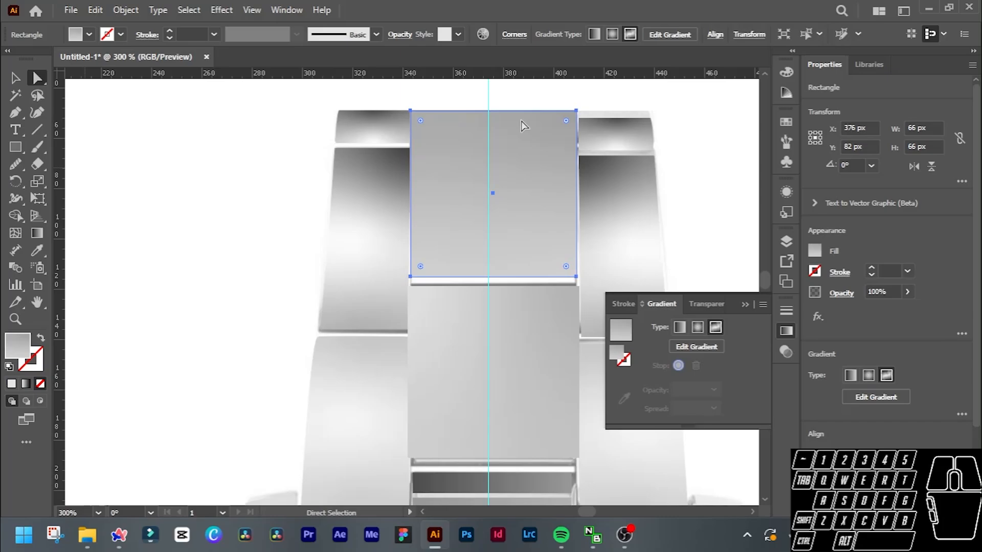
mouse_move(576, 110)
mouse_down()
mouse_move(575, 130)
mouse_move(576, 110)
mouse_up()
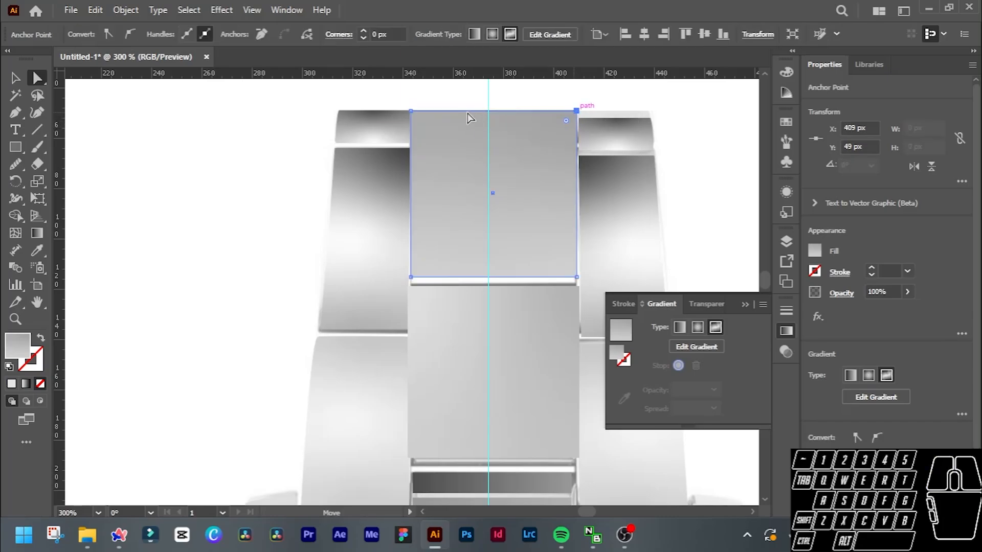
drag(410, 113, 412, 111)
scroll(567, 126, up, 1)
alt+click(566, 122)
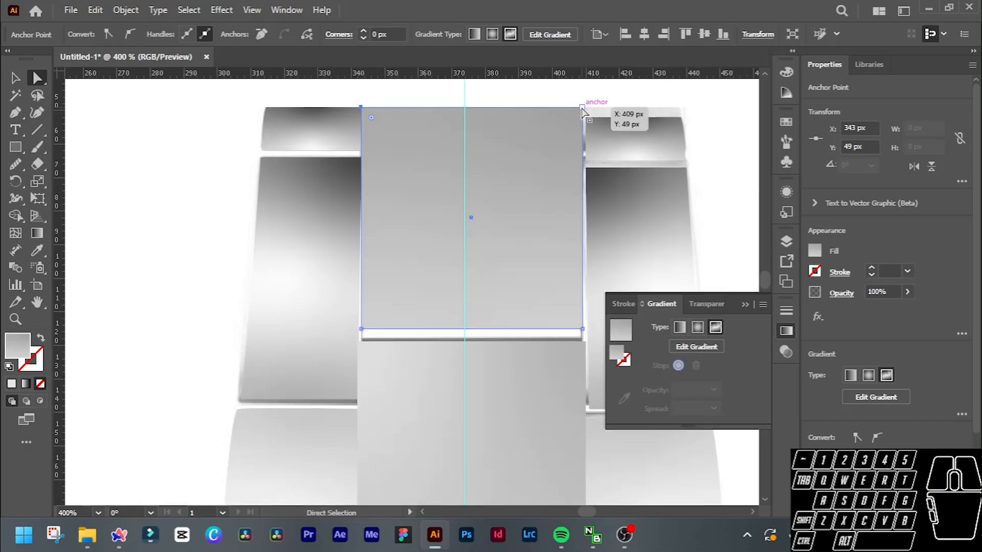
key(shift)
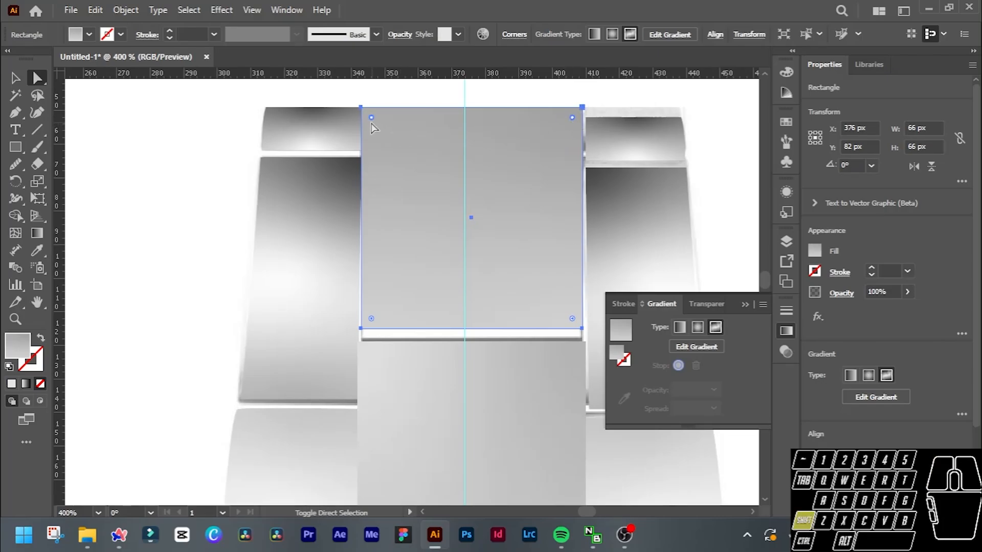
drag(374, 121, 377, 121)
scroll(502, 125, down, 3)
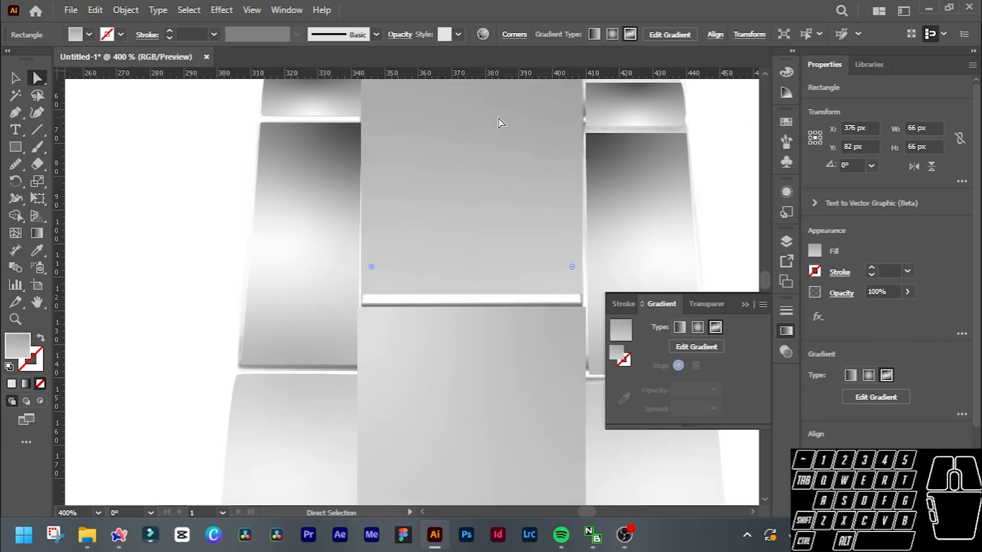
Round the bottom two corners of the uppermost centre link slightly.
click(565, 259)
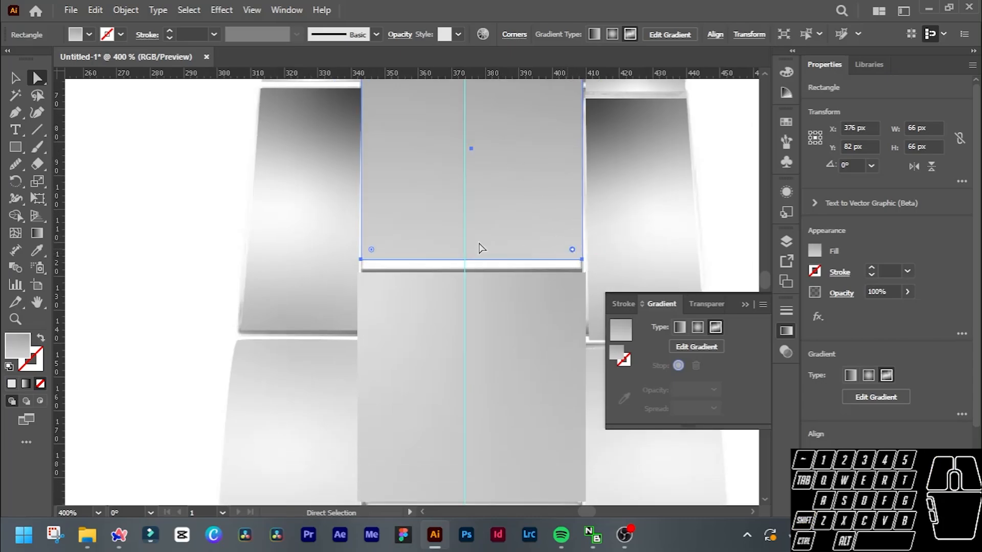
click(372, 249)
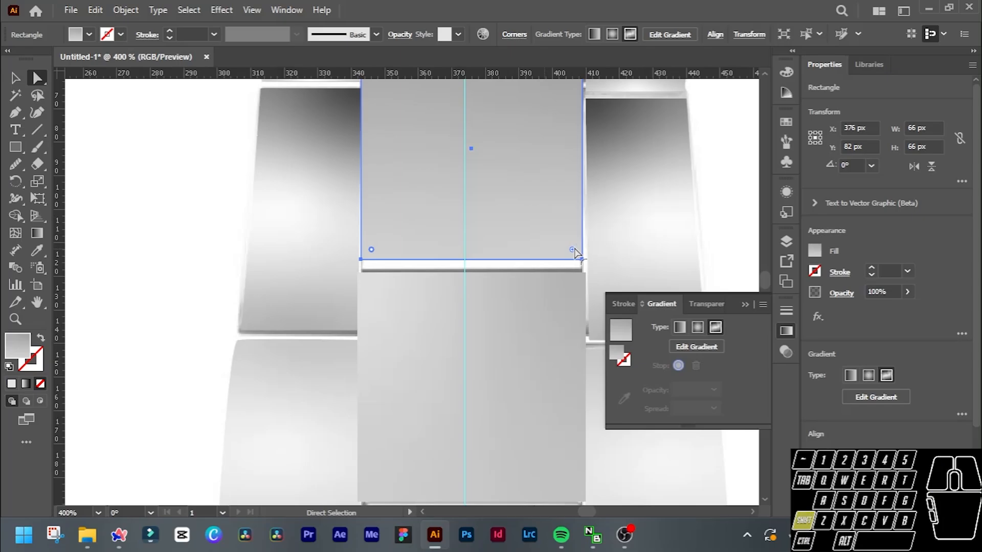
shift+click(572, 249)
drag(572, 249, 581, 253)
scroll(557, 210, up, 2)
scroll(556, 210, down, 3)
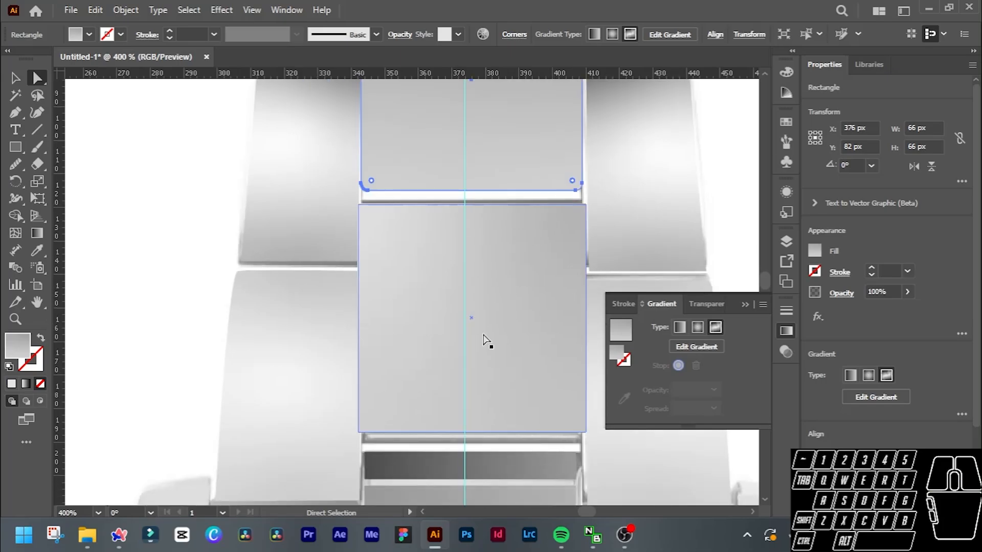
Raise the top edge of the second centre link so the link is about 70 px high.
scroll(505, 182, up, 3)
scroll(505, 182, up, 1)
scroll(499, 236, down, 5)
scroll(499, 235, down, 1)
click(529, 300)
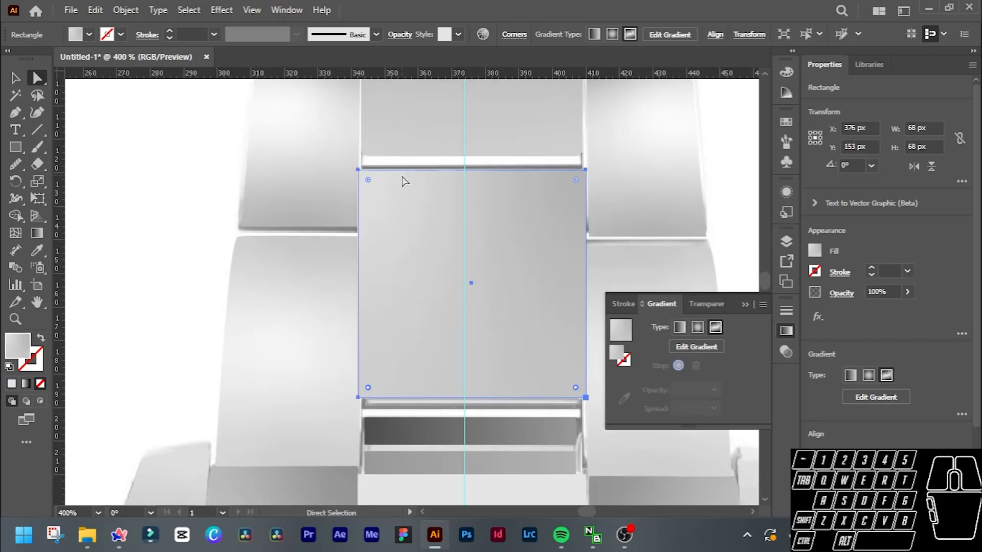
click(358, 169)
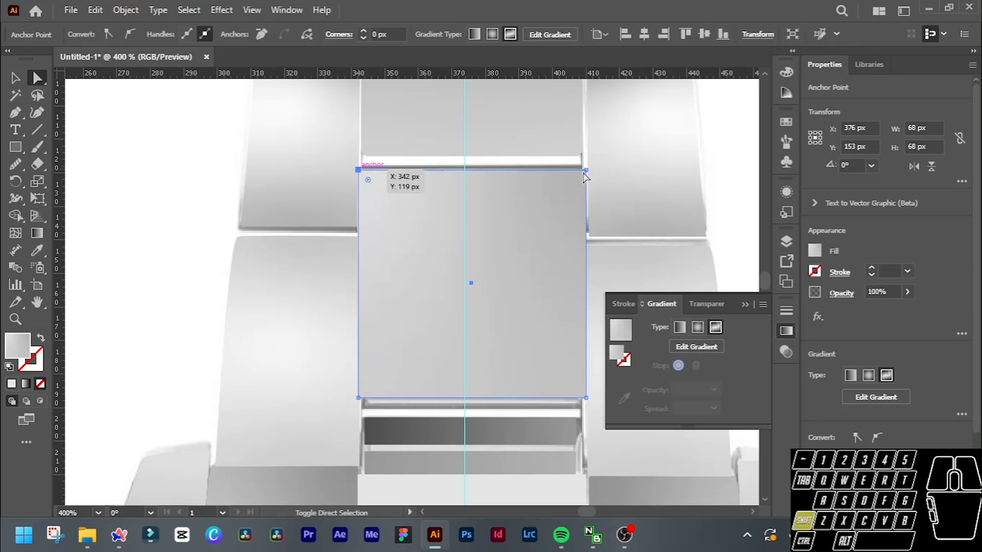
shift+click(586, 166)
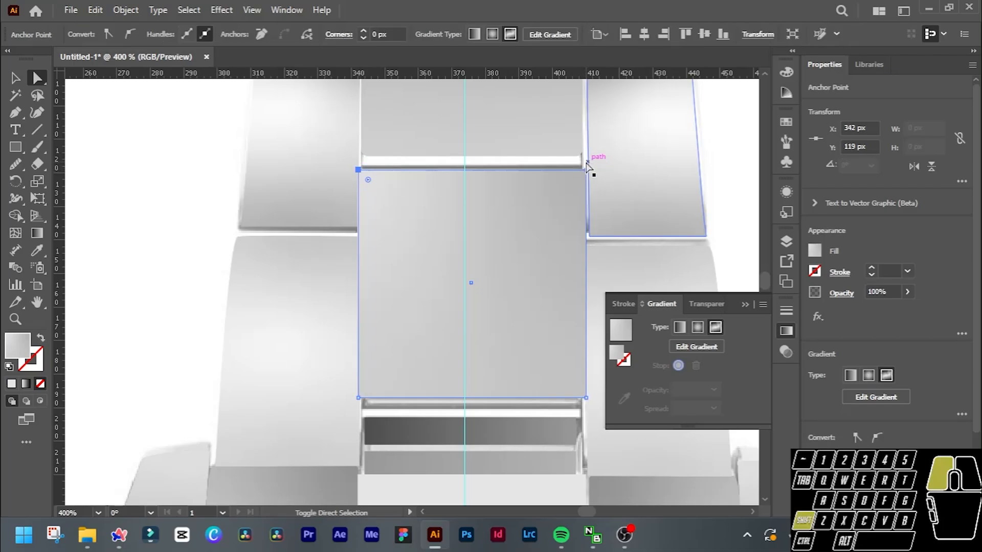
drag(587, 165, 585, 161)
scroll(572, 199, down, 1)
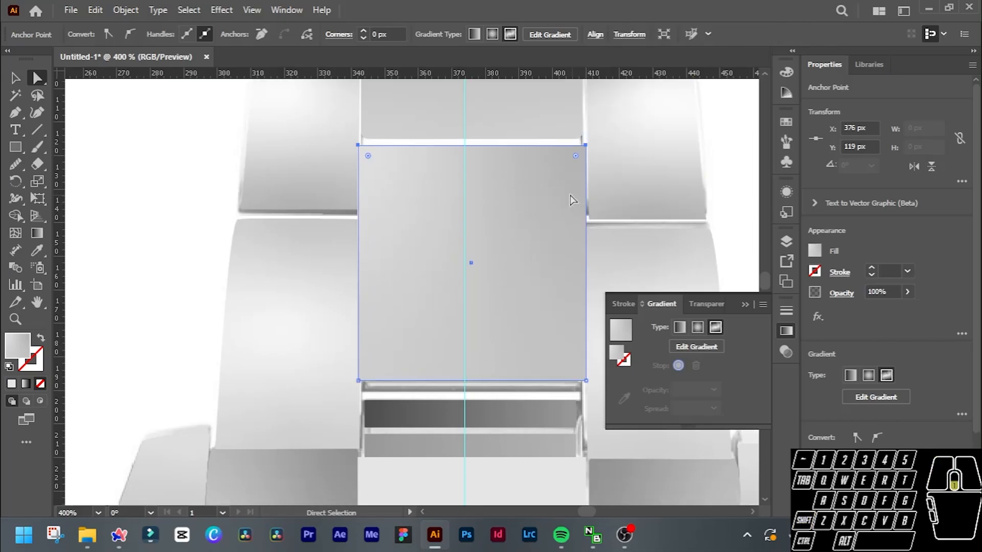
scroll(573, 199, down, 2)
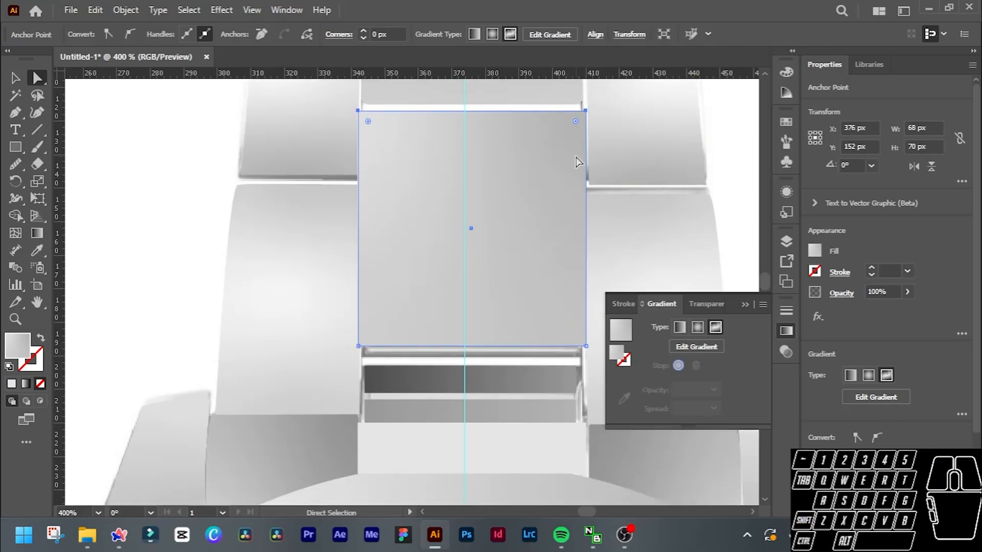
ctrl+shift+click(576, 162)
scroll(459, 328, down, 3)
scroll(524, 258, down, 4)
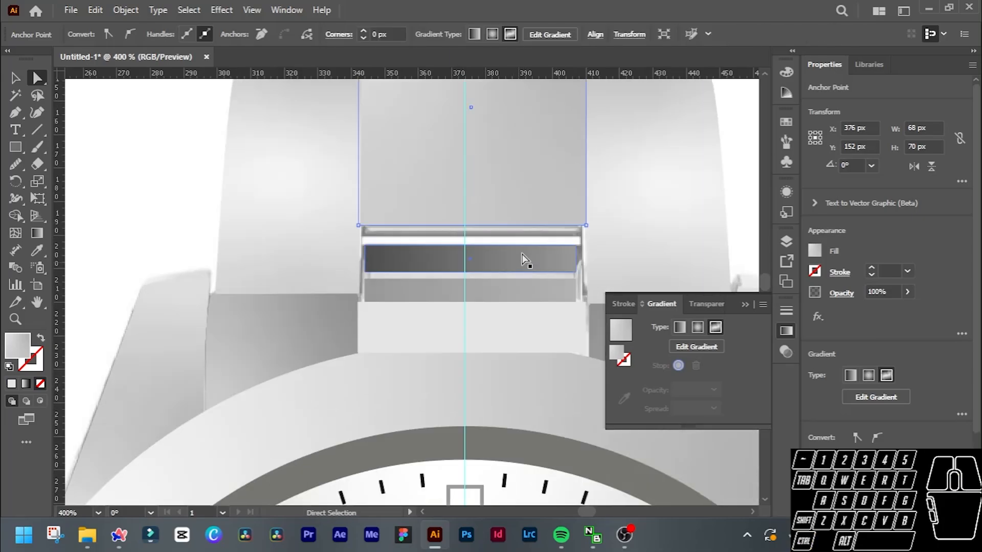
click(427, 257)
click(458, 292)
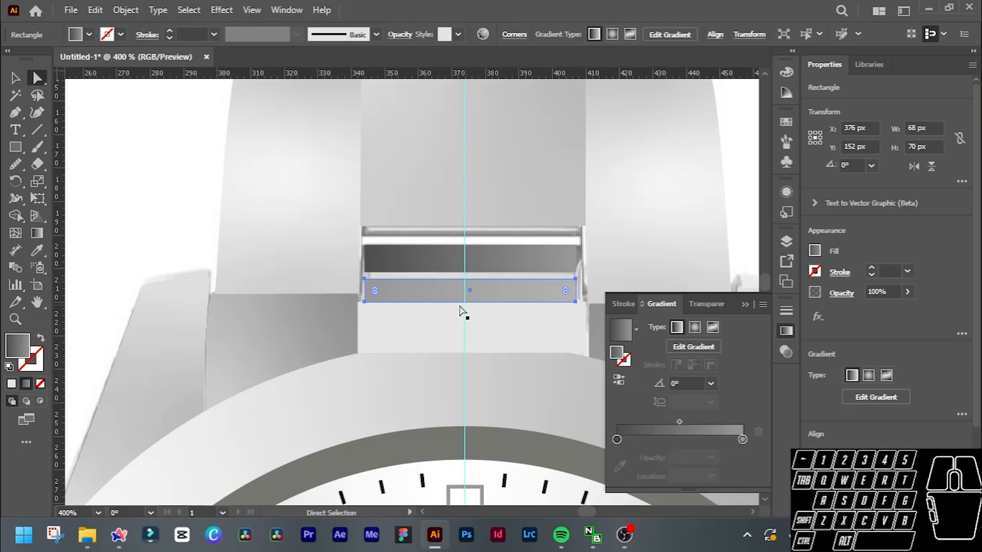
shift+click(364, 280)
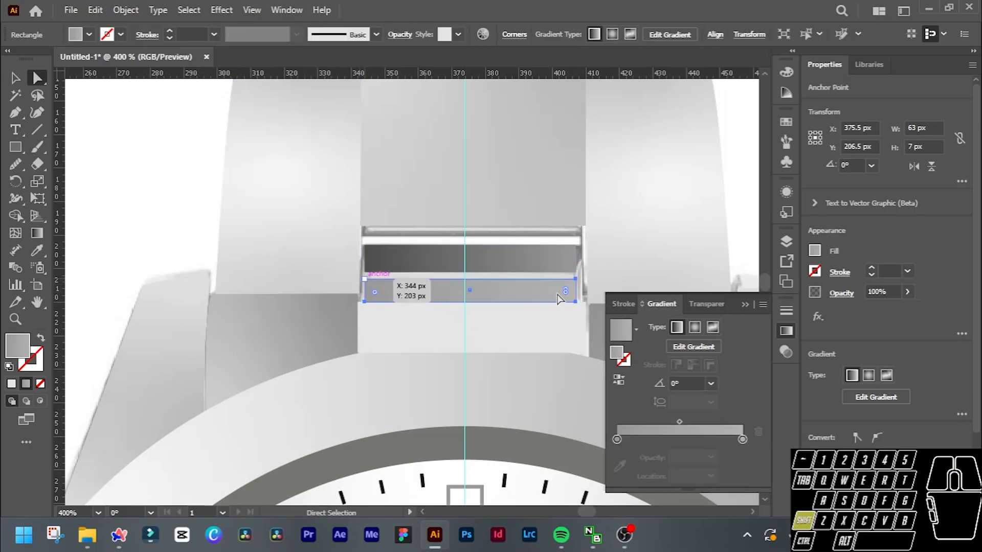
shift+click(575, 279)
drag(576, 279, 574, 270)
key(ctrl+z)
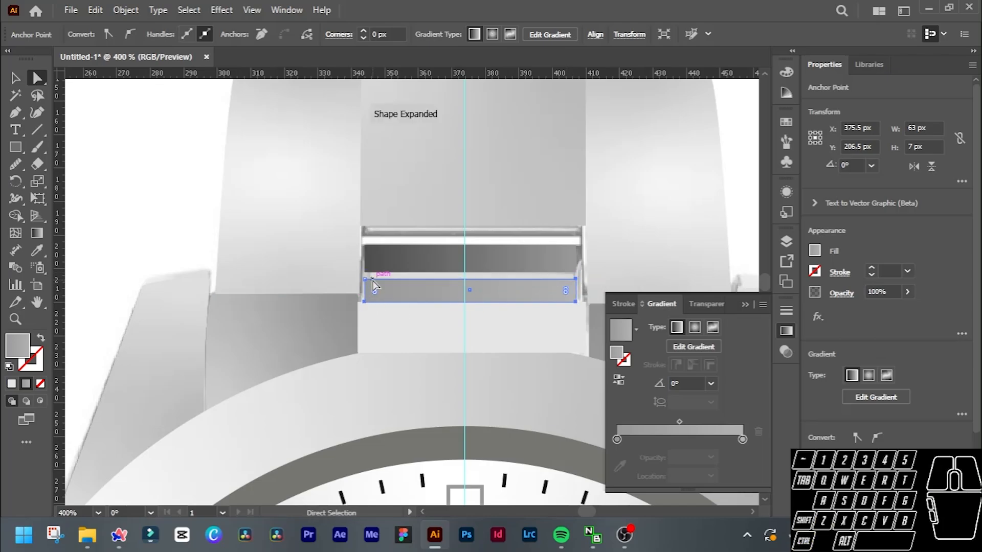
Raise the medium grey bar's top edge over the dark bar so the medium bar is about 12 px high.
click(365, 279)
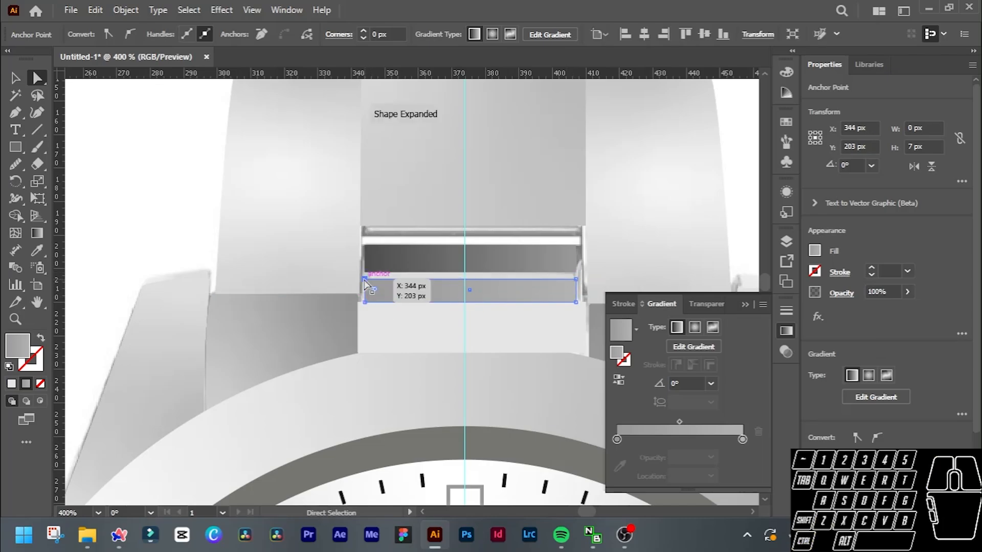
shift+click(575, 279)
drag(576, 278, 575, 262)
Raise the top edge of the dark grey bar so the bar is about 10 px high.
click(532, 254)
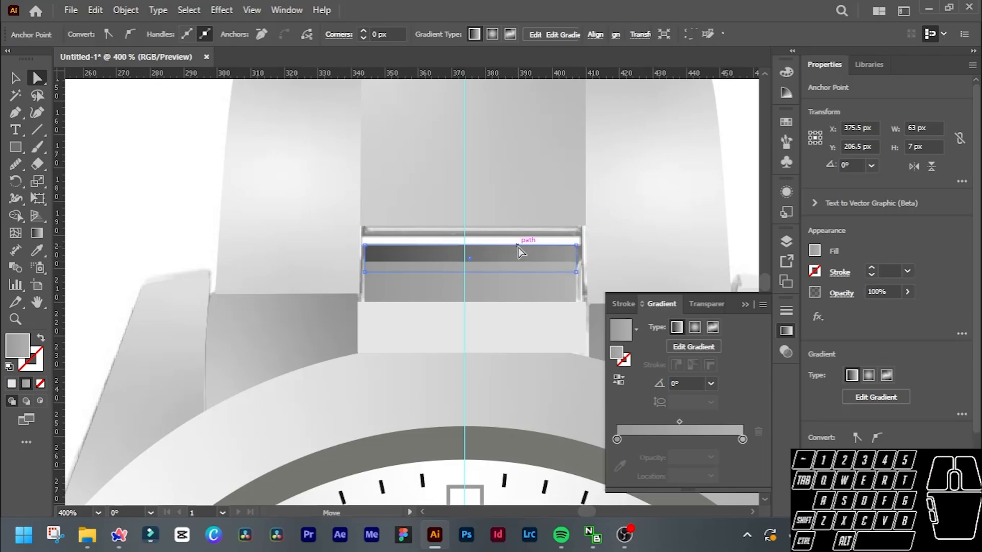
click(365, 246)
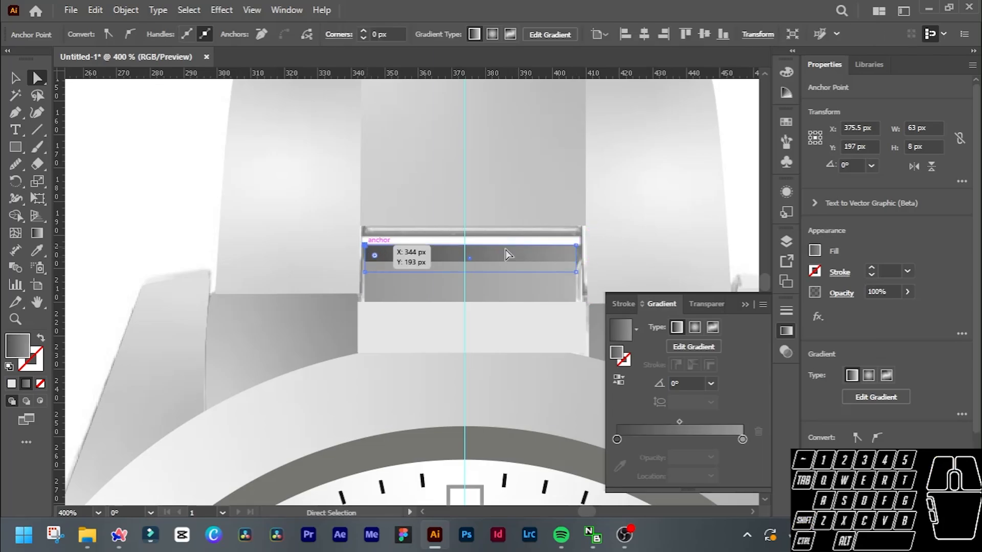
shift+click(577, 246)
shift+click(576, 247)
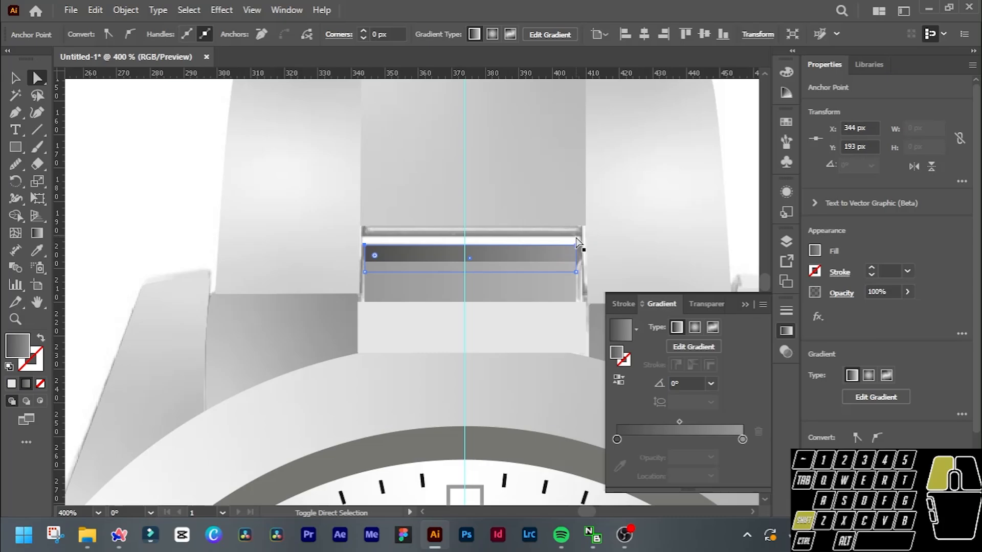
drag(576, 246, 577, 238)
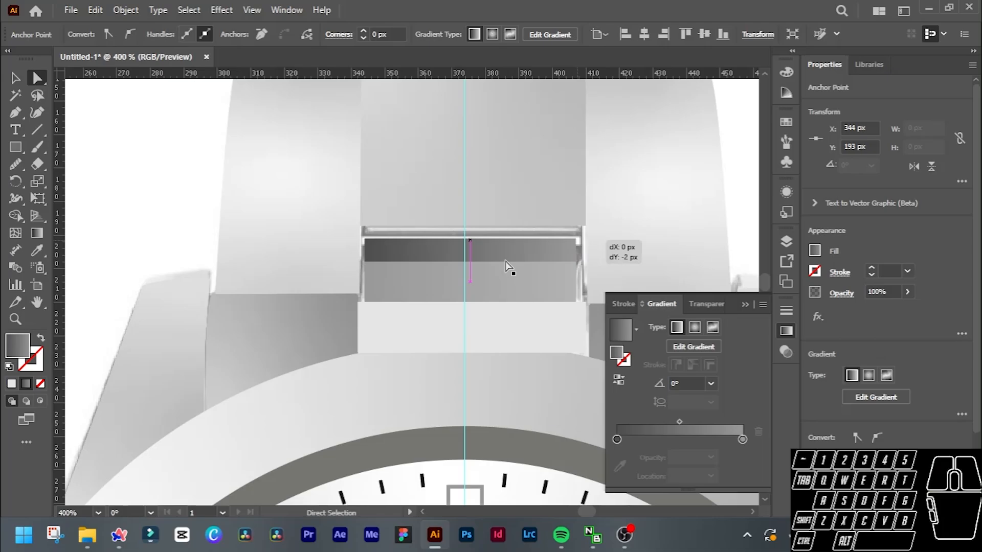
Move the dark grey bar's upper corners outward, with the left one at X 343 px, to widen the bar.
click(366, 241)
shift+click(366, 245)
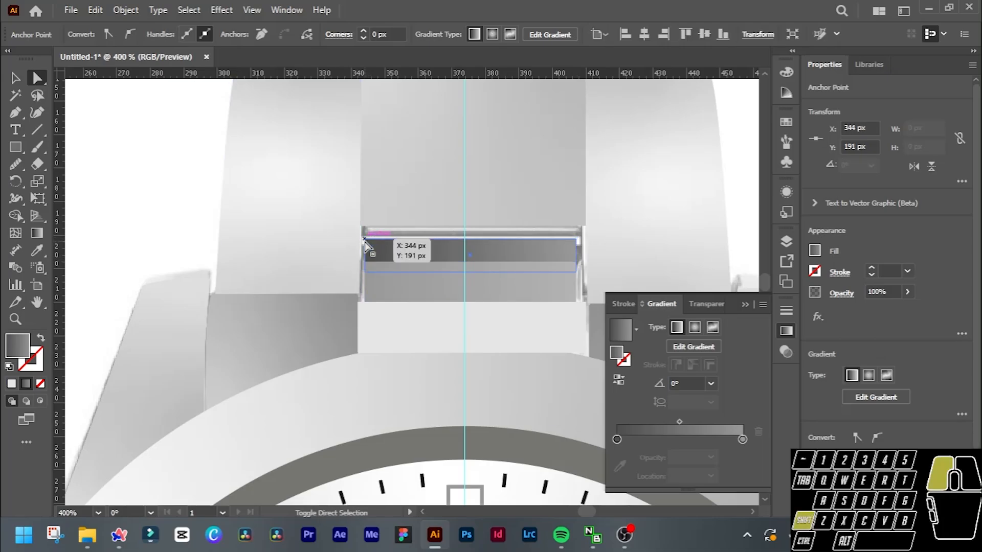
click(365, 242)
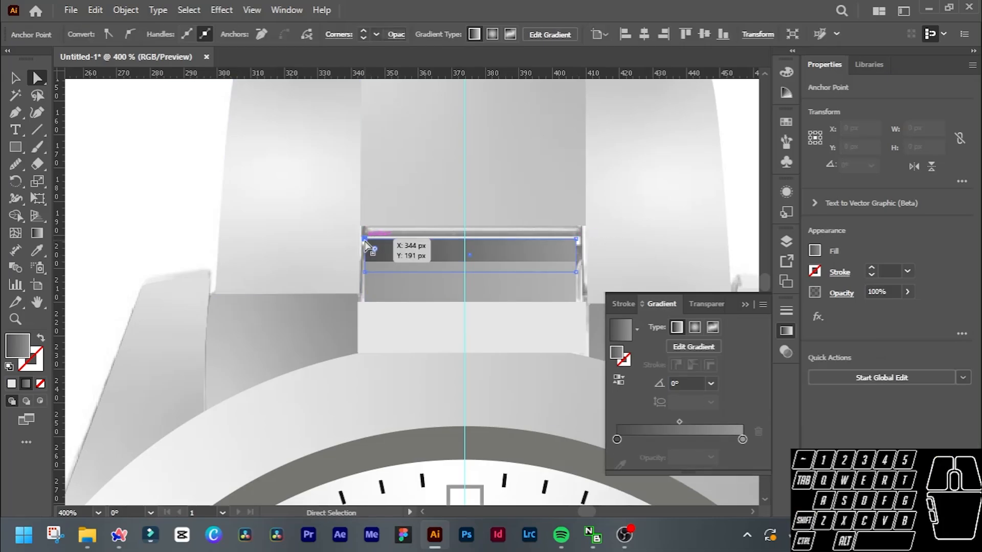
shift+click(577, 239)
click(577, 240)
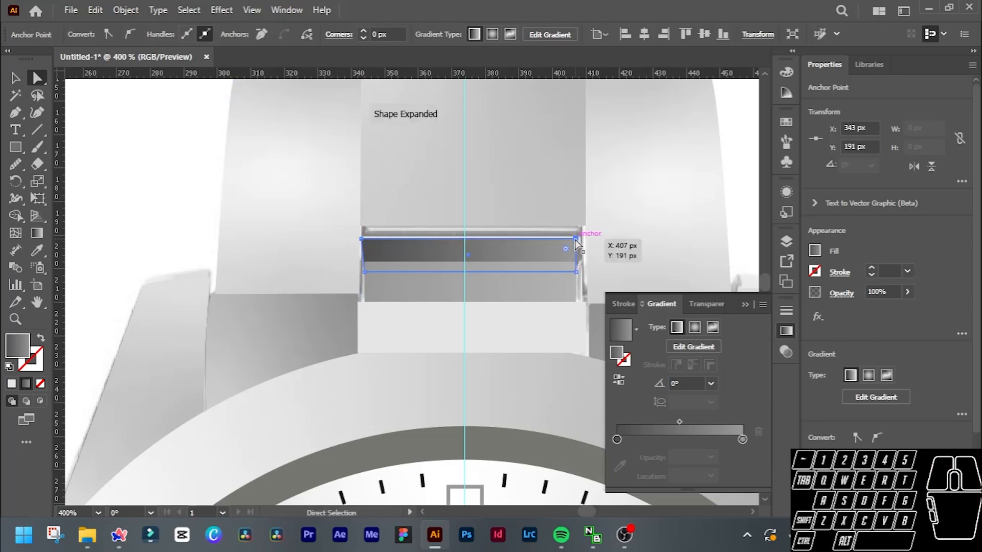
drag(578, 240, 582, 263)
click(578, 271)
Shift the medium grey bar rightward and pull its corners outward to span the gap between the side links.
click(548, 284)
click(575, 263)
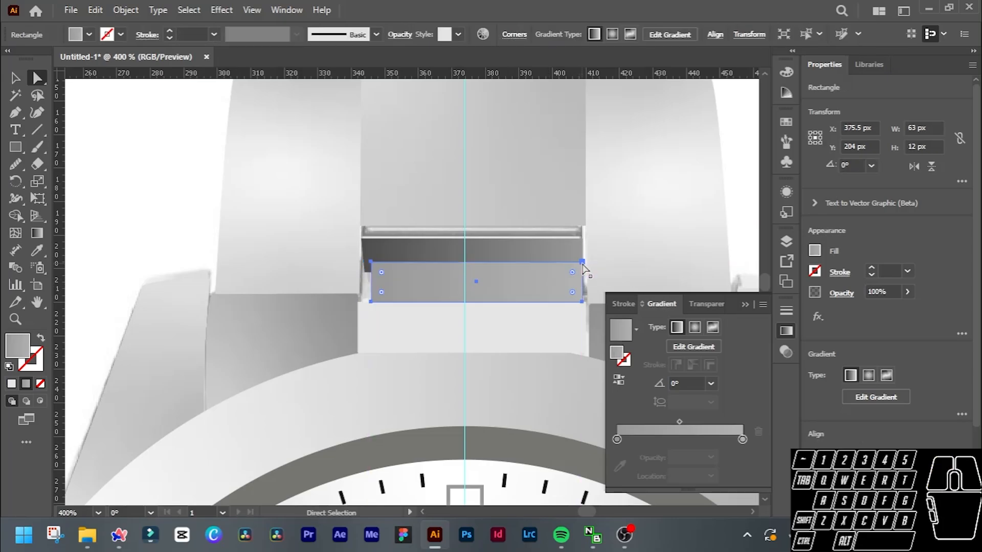
drag(372, 263, 361, 262)
drag(371, 302, 361, 302)
drag(582, 302, 586, 302)
Extend the bars' remaining corners to the side links, placing the dark bar's lower corners at X 343 and 410 px.
drag(583, 262, 586, 239)
drag(583, 272, 586, 272)
scroll(512, 277, down, 1)
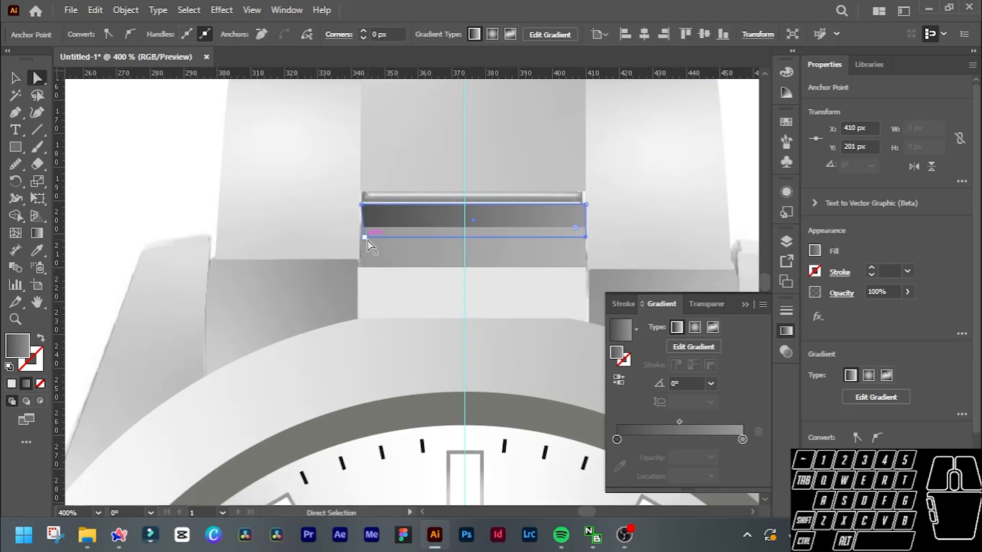
drag(364, 237, 358, 235)
Place the very light grey rectangle behind the bezel but above the reference image in the stacking order.
scroll(512, 266, down, 1)
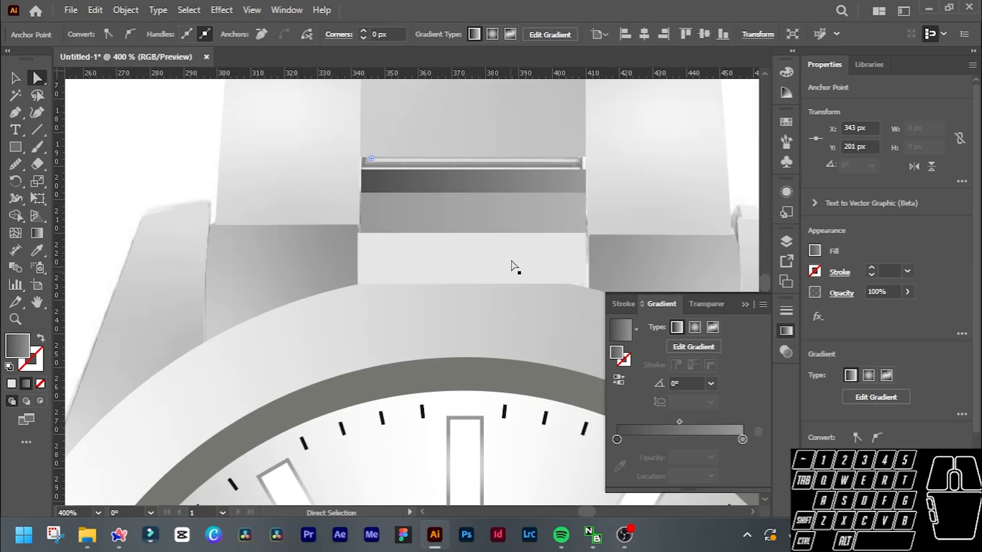
click(512, 267)
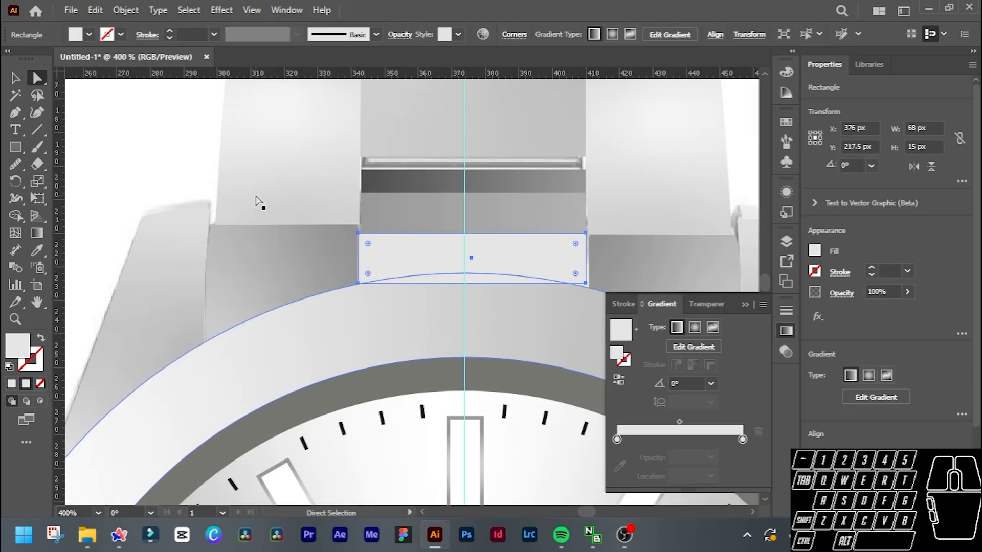
key(ctrl+shift+[)
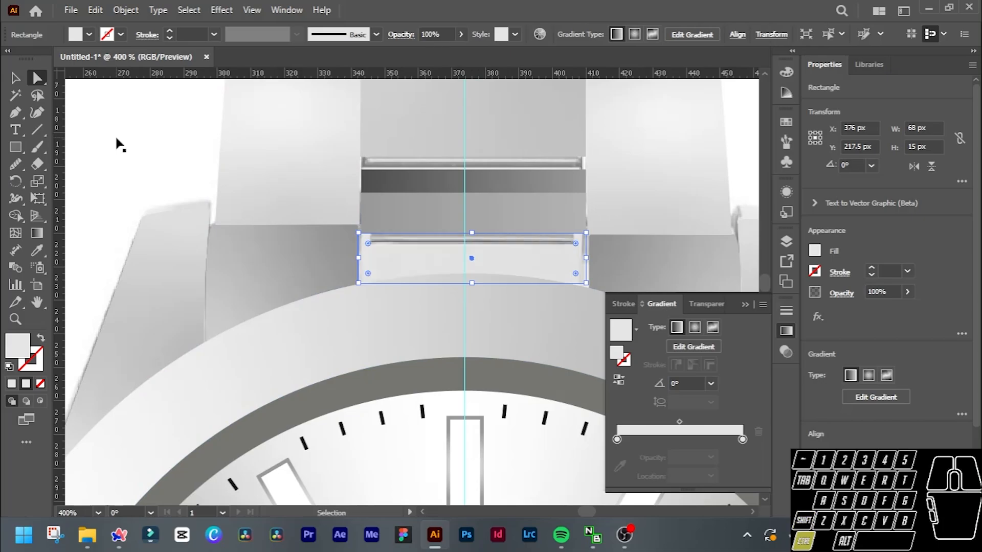
key(ctrl+])
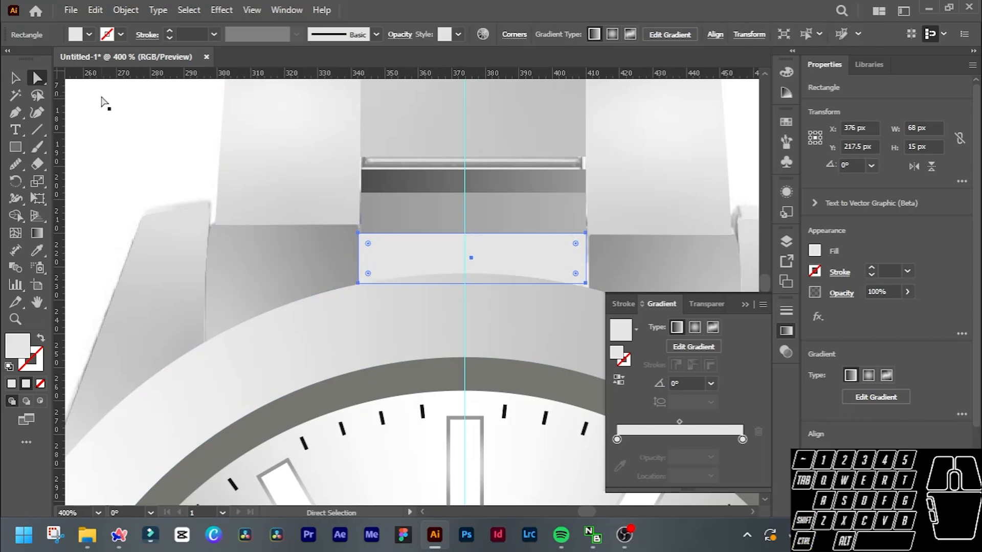
Pull the very light grey rectangle's lower corners down behind the bezel to Y 229 px and its upper right corner slightly outward.
drag(585, 282, 590, 299)
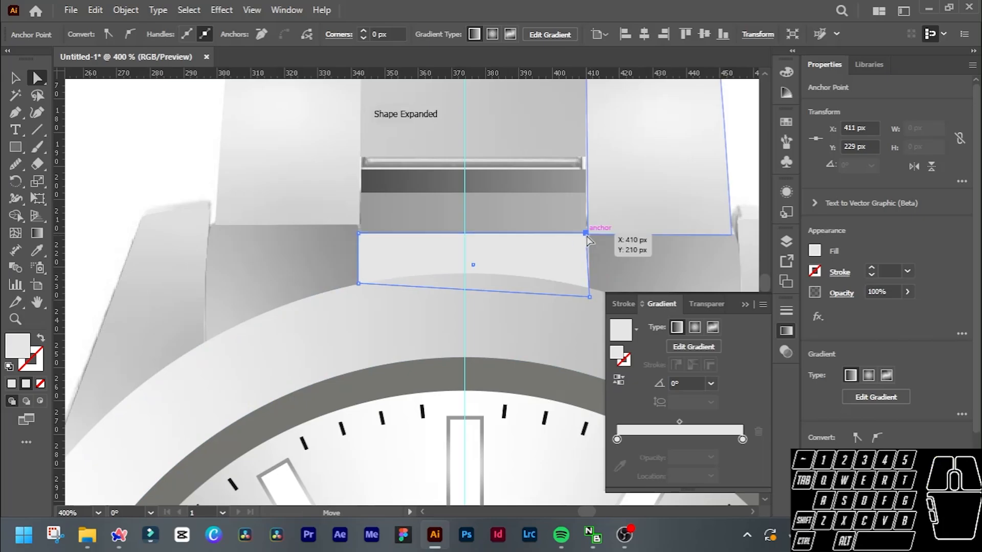
click(586, 233)
drag(589, 235, 590, 237)
drag(358, 283, 356, 296)
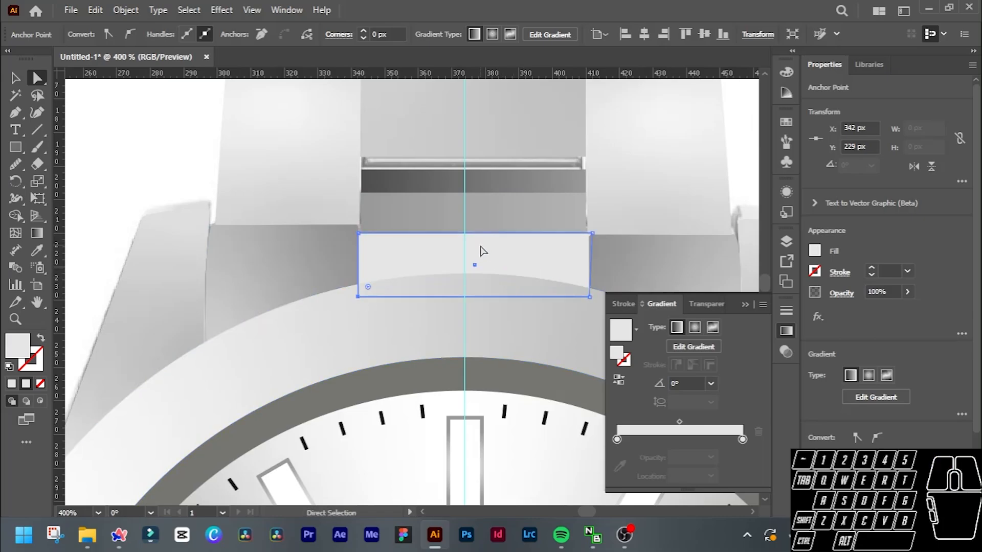
Delete the semi-transparent reference image lying behind the vector watch, keeping the full-opacity reference copy beside it.
key(v)
scroll(427, 222, down, 3)
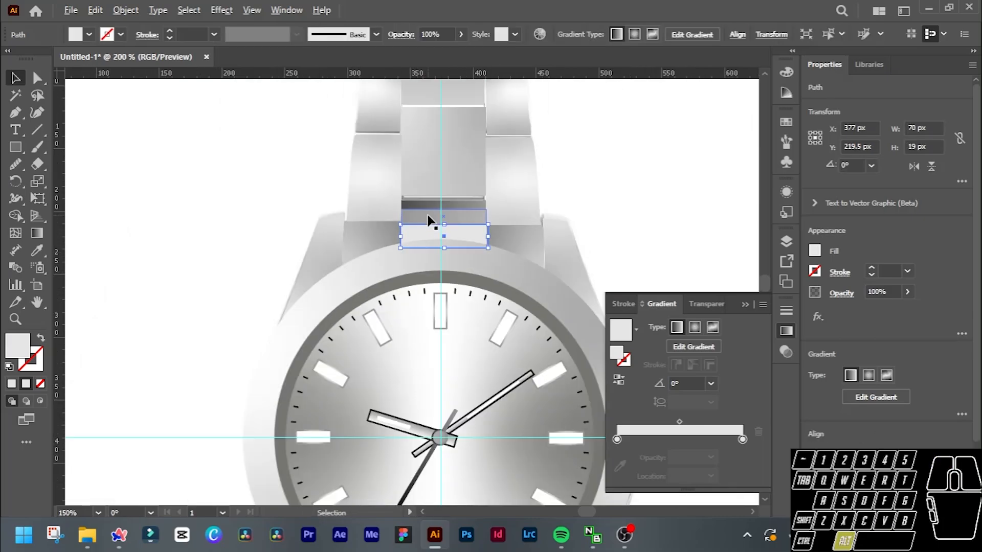
scroll(427, 220, down, 3)
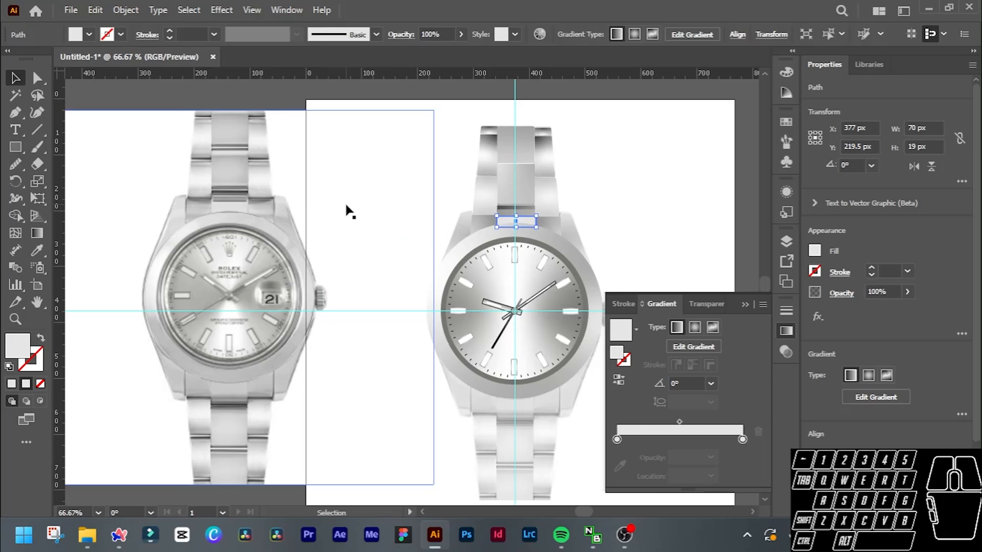
scroll(358, 211, left, 2)
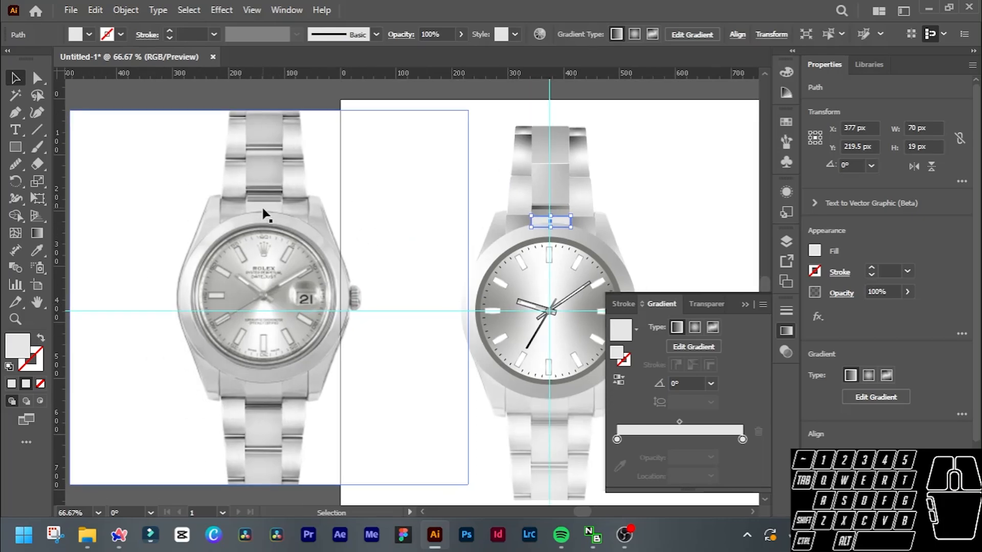
scroll(481, 232, up, 1)
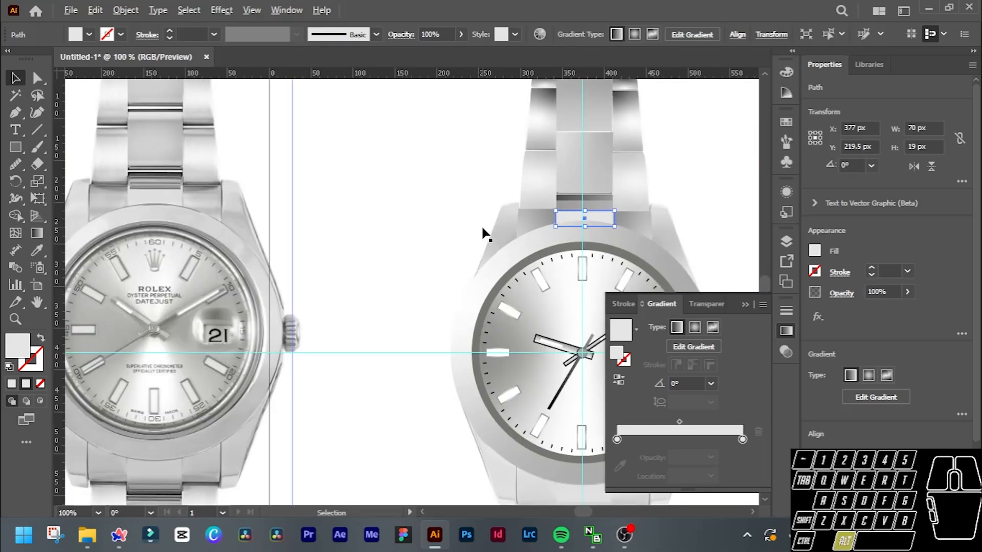
click(500, 173)
scroll(700, 175, down, 1)
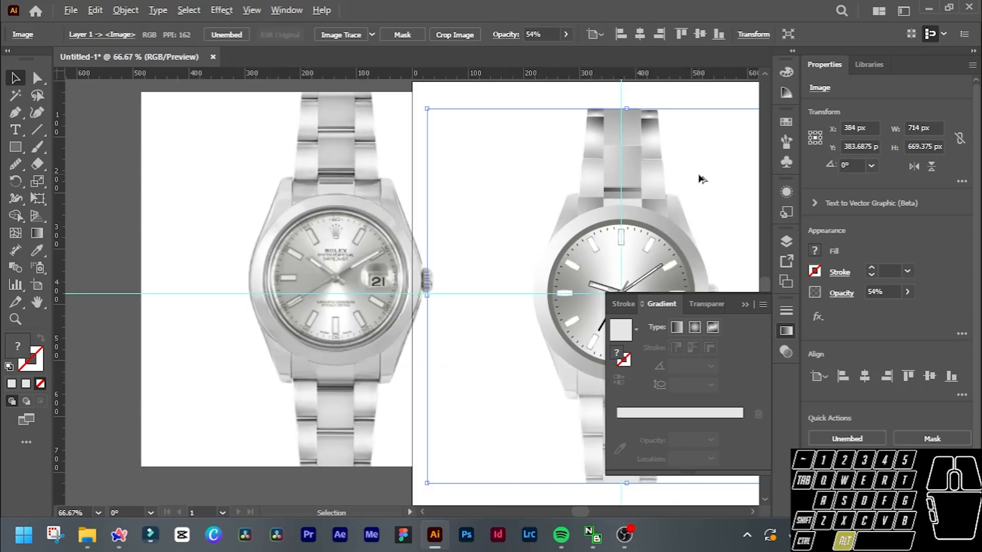
scroll(689, 168, right, 5)
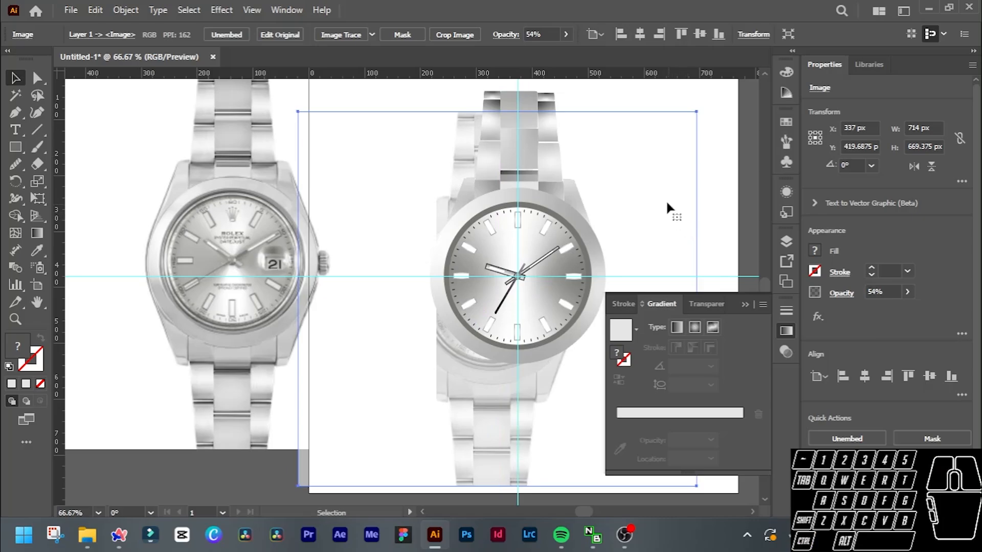
drag(667, 207, 823, 128)
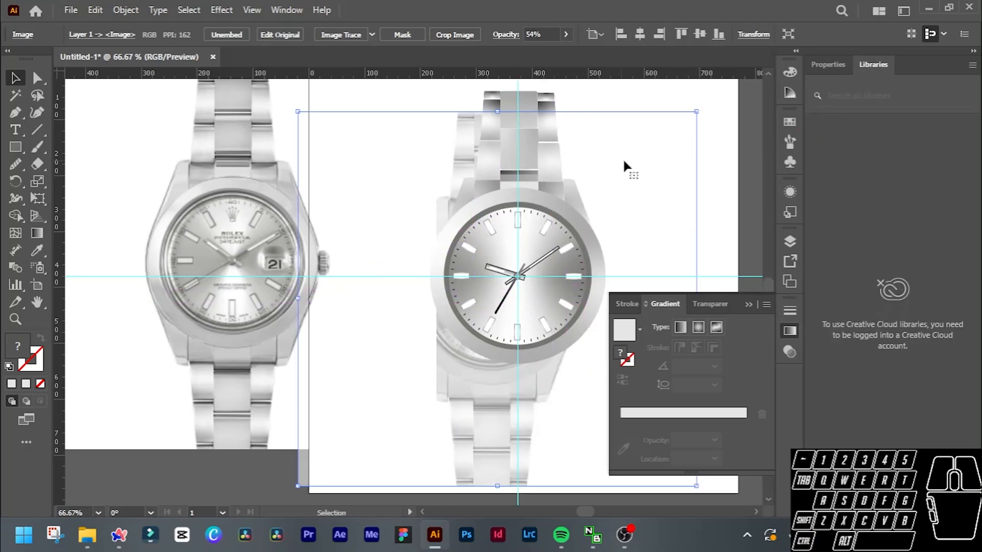
scroll(621, 162, right, 4)
key(Delete)
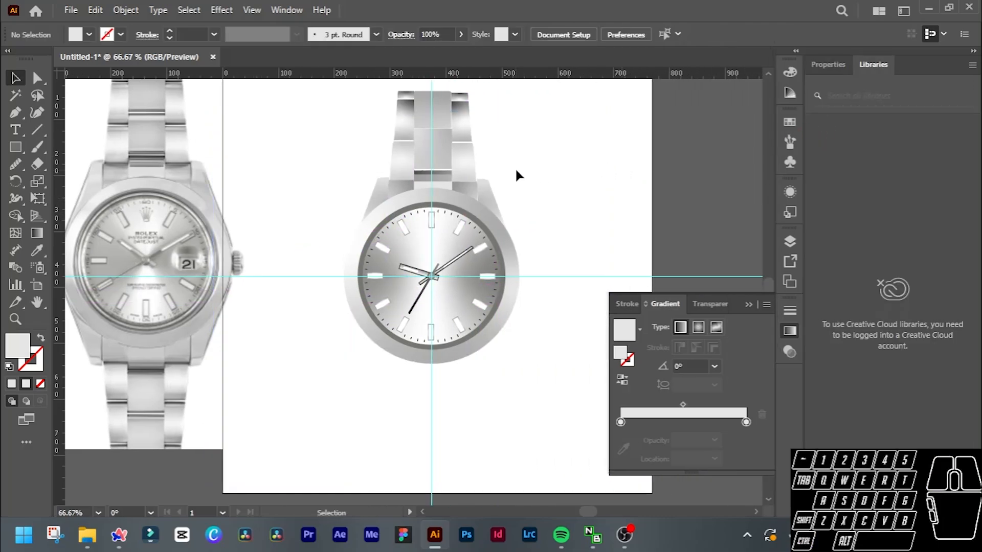
Group both side link and lug groups with the centre links, thin bars and very light grey rectangle above the bezel.
scroll(517, 169, left, 2)
scroll(520, 174, up, 1)
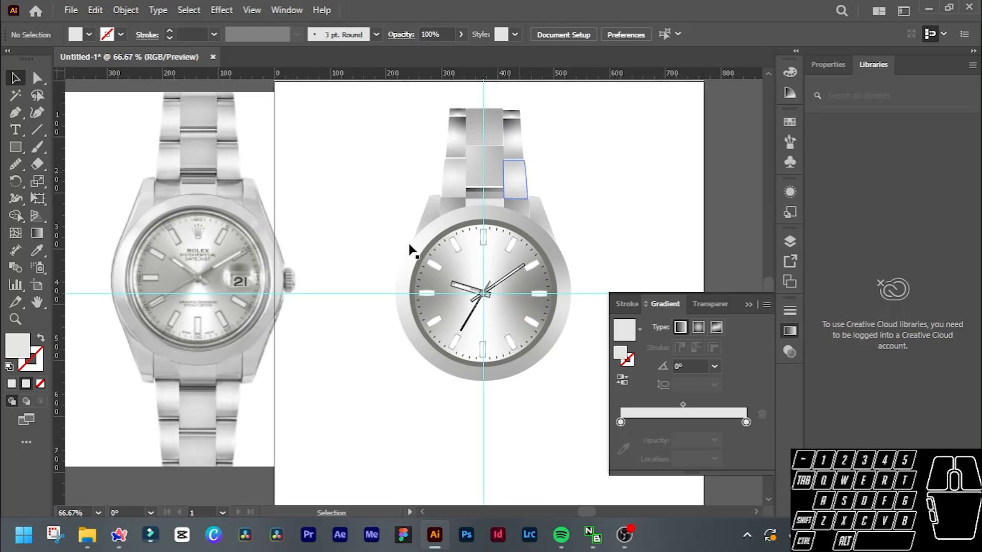
click(432, 220)
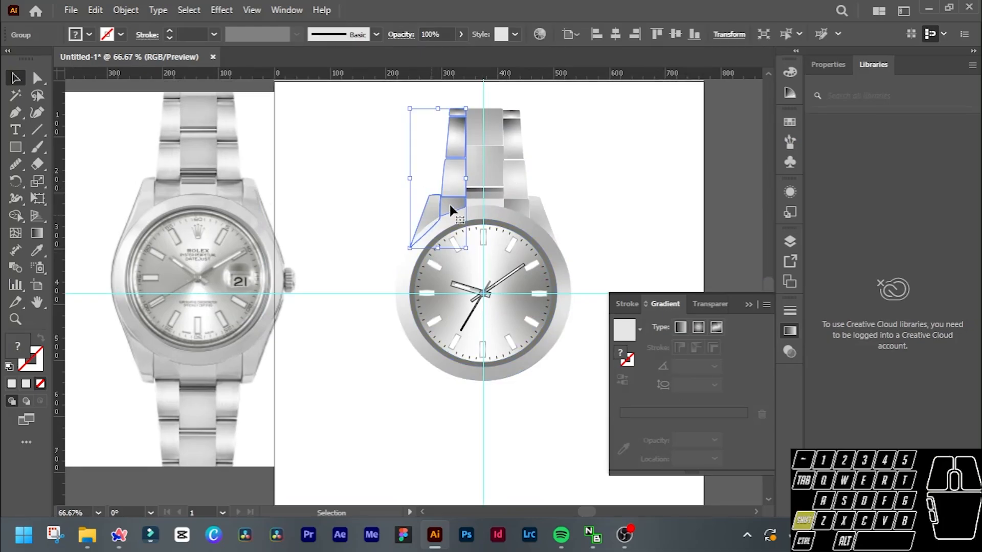
shift+click(484, 169)
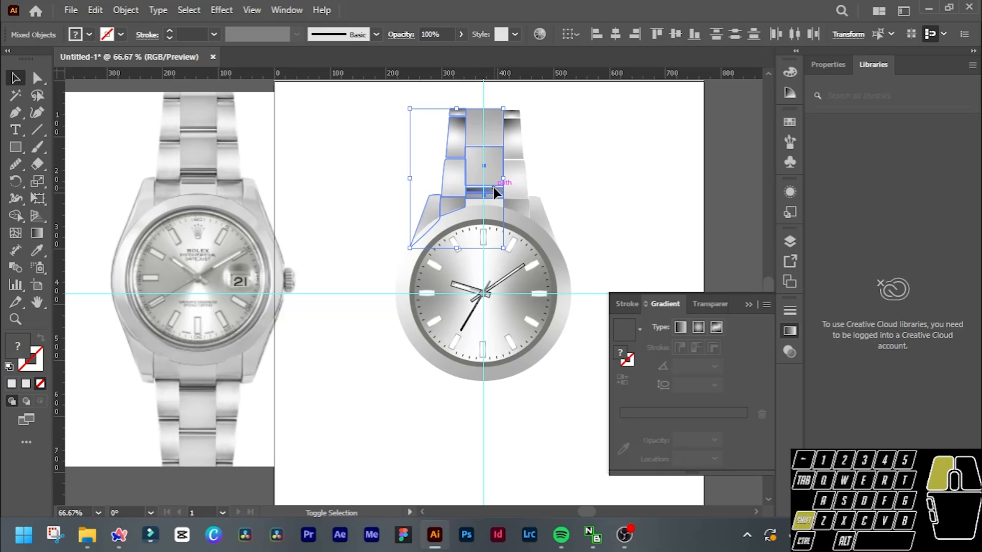
shift+click(494, 190)
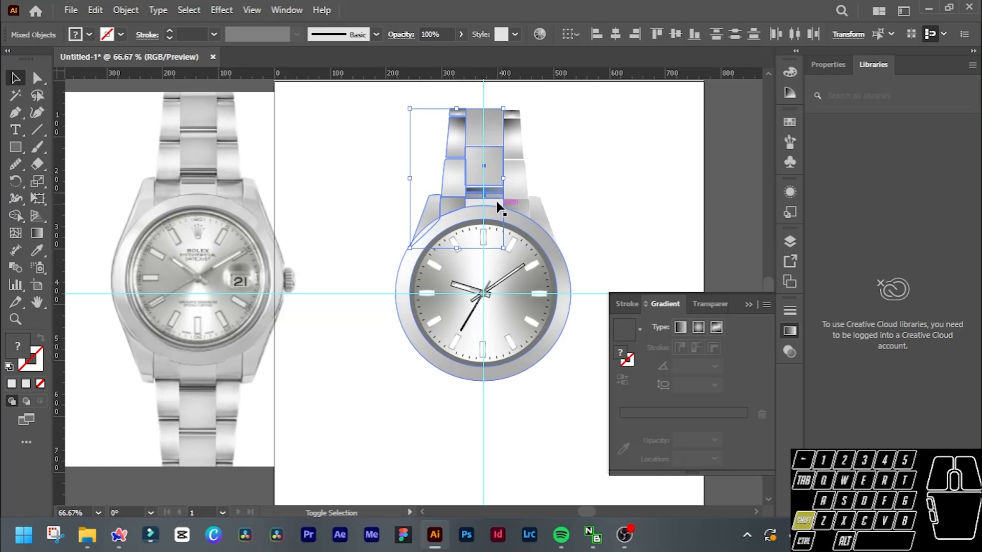
shift+click(531, 200)
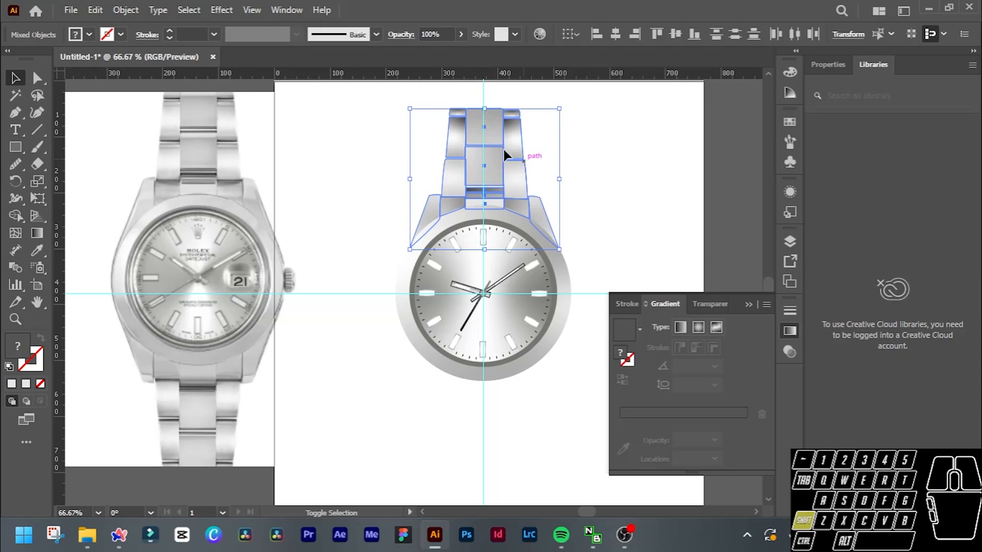
scroll(505, 150, up, 2)
right_click(486, 153)
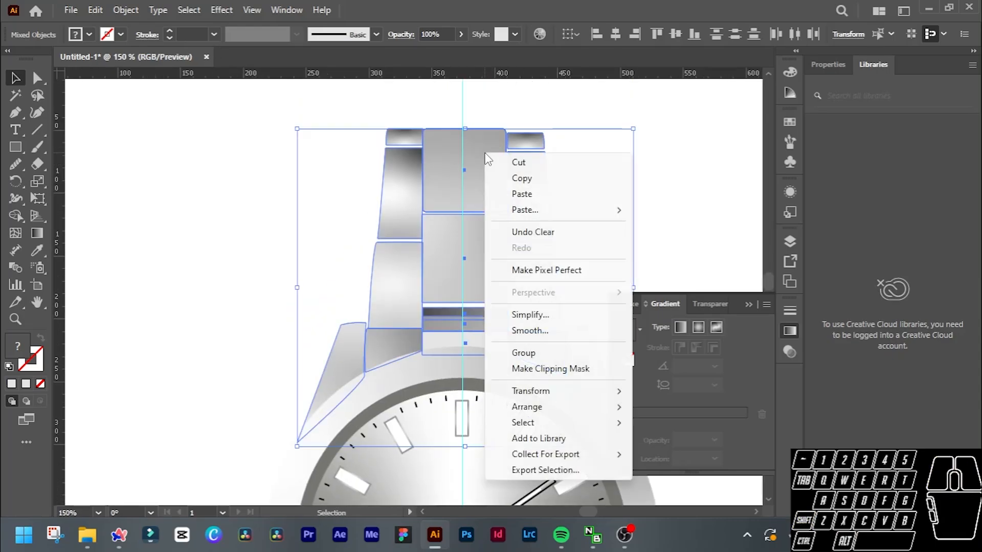
click(524, 352)
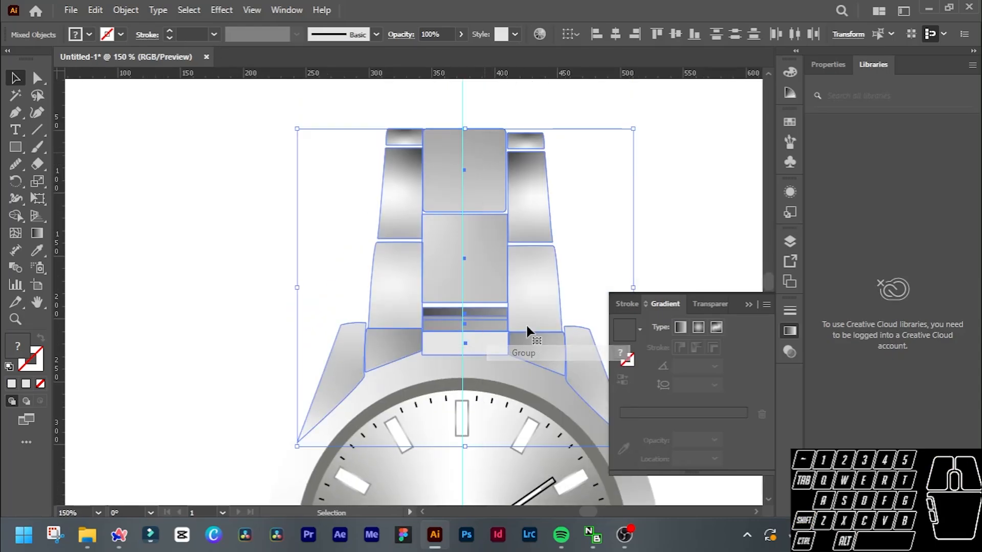
scroll(526, 323, down, 2)
scroll(471, 309, down, 2)
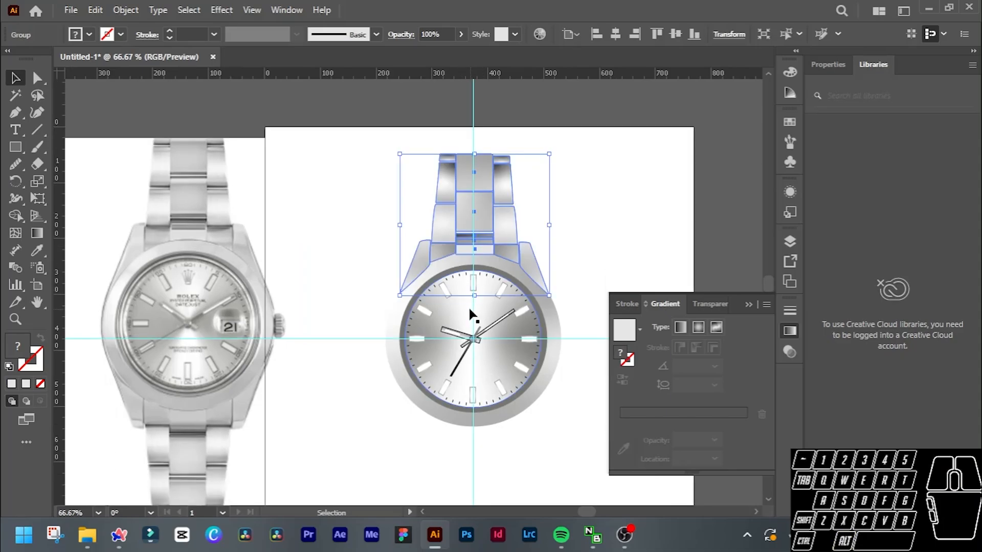
click(21, 182)
scroll(474, 302, up, 2)
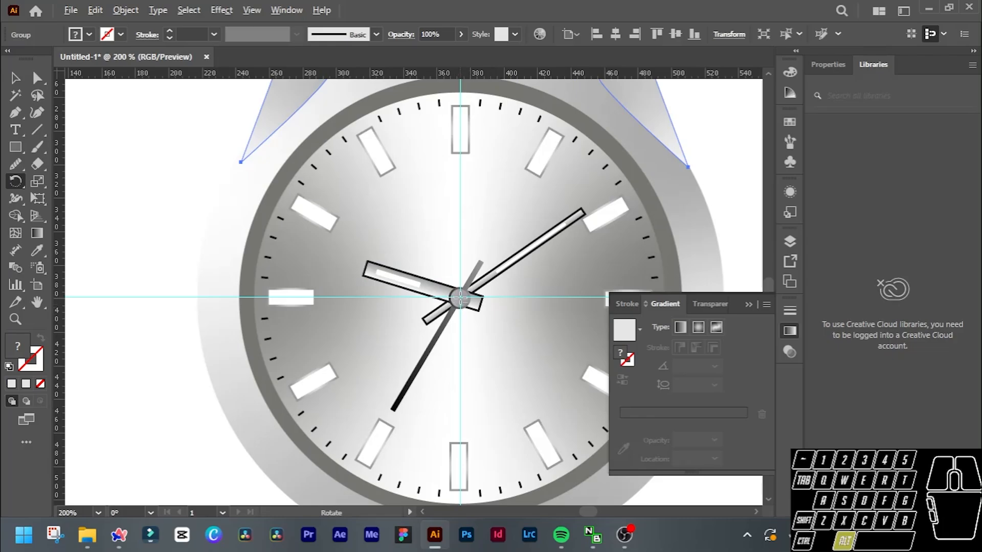
alt+click(461, 298)
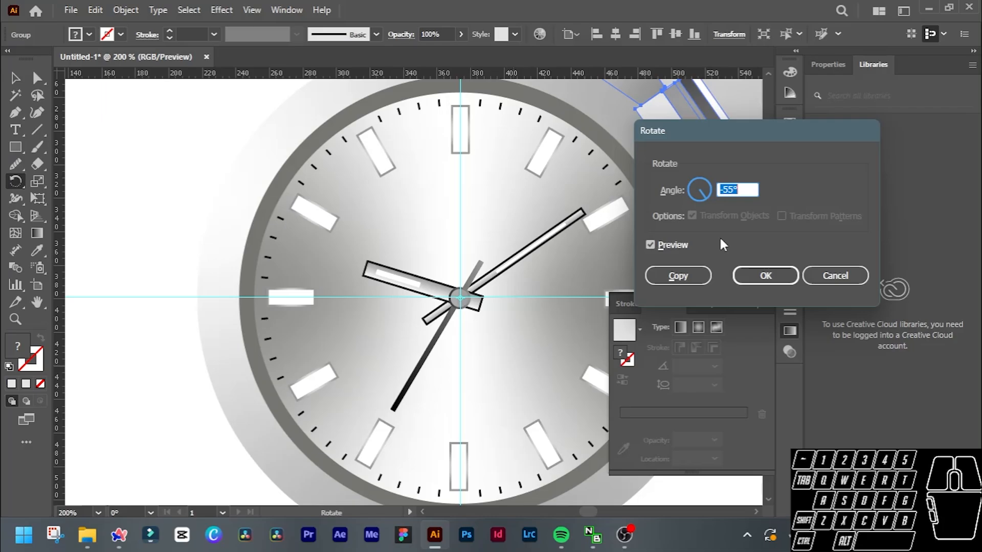
scroll(722, 189, down, 20)
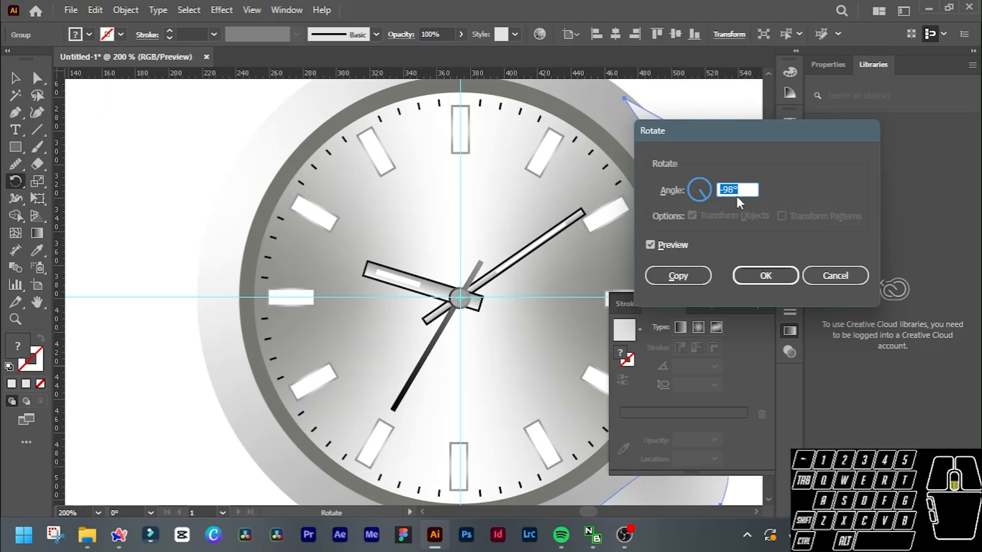
click(765, 272)
scroll(507, 286, down, 1)
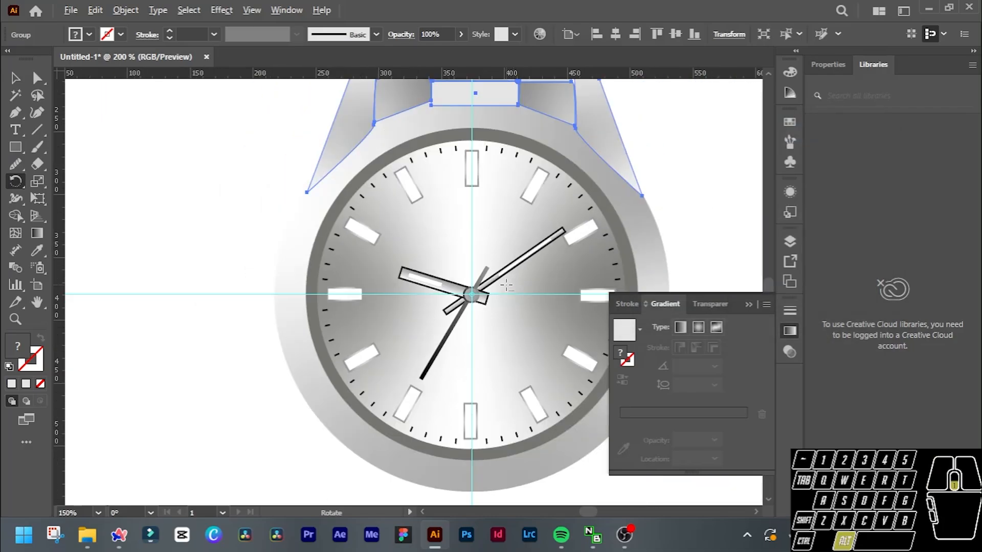
scroll(492, 290, down, 2)
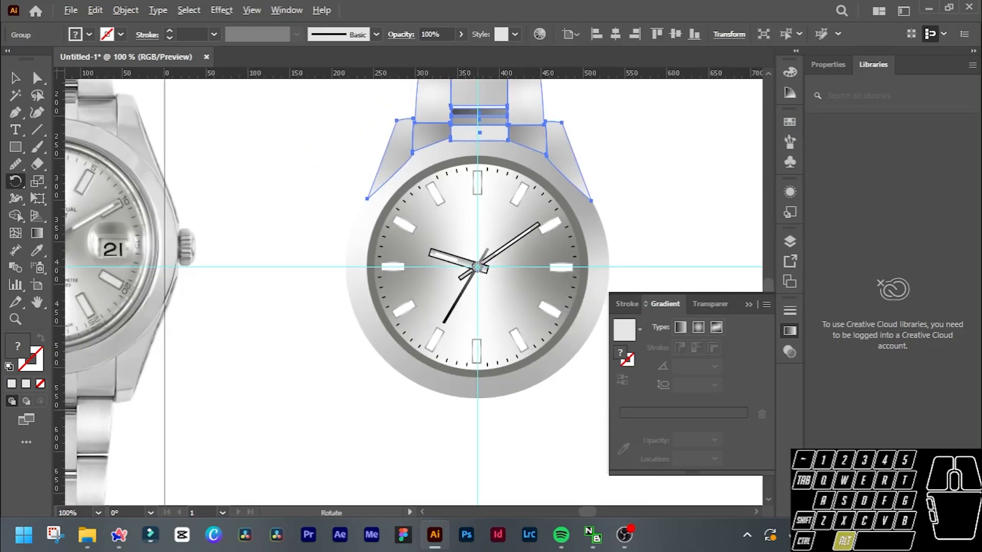
Rotate a copy of the grouped upper bracelet by -180° about the dial centre to form the lower bracelet.
alt+click(479, 271)
scroll(755, 189, up, 20)
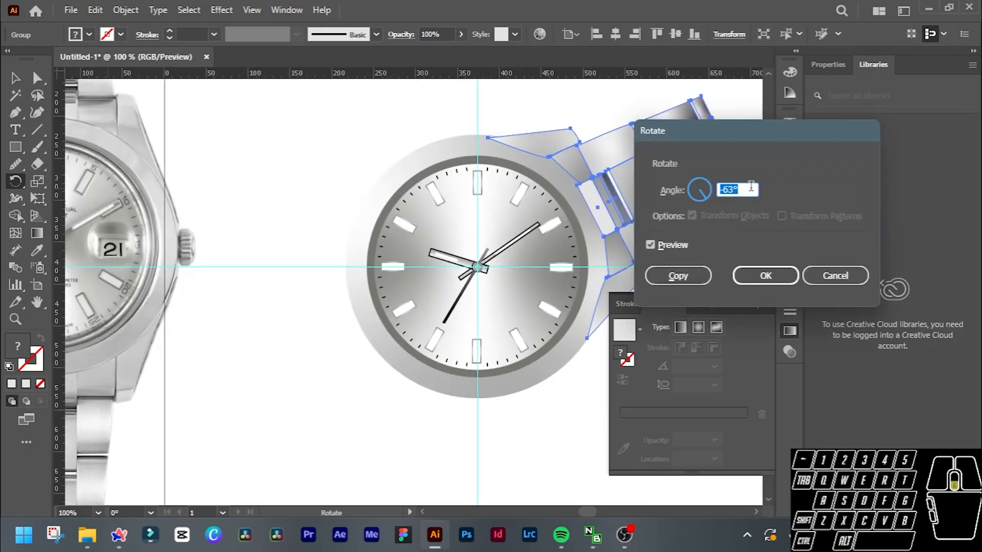
scroll(752, 190, down, 20)
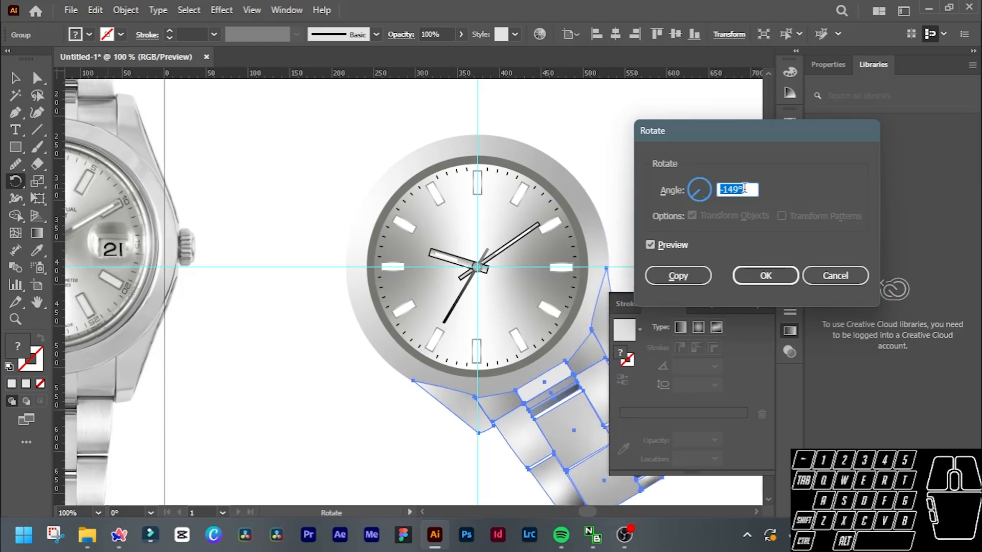
scroll(743, 188, down, 18)
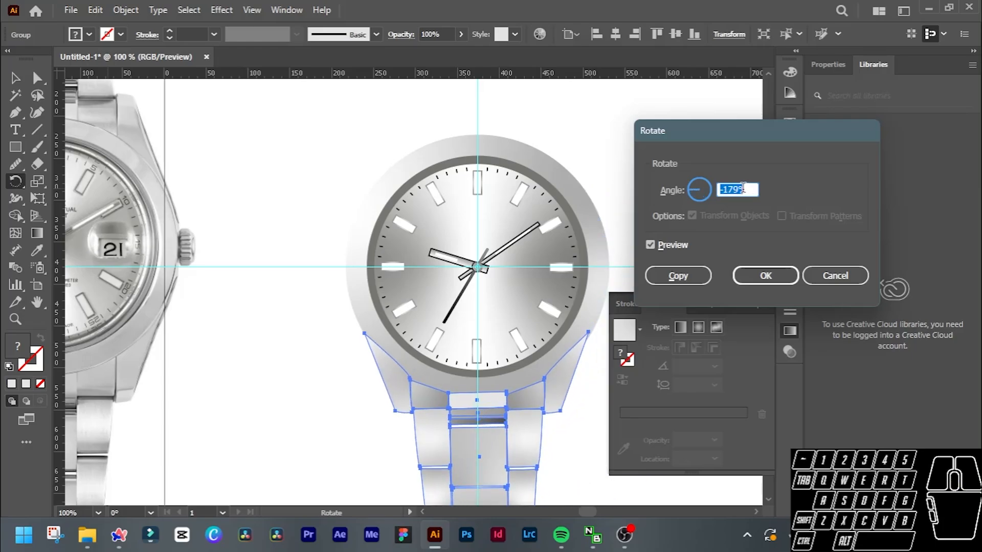
scroll(743, 188, down, 1)
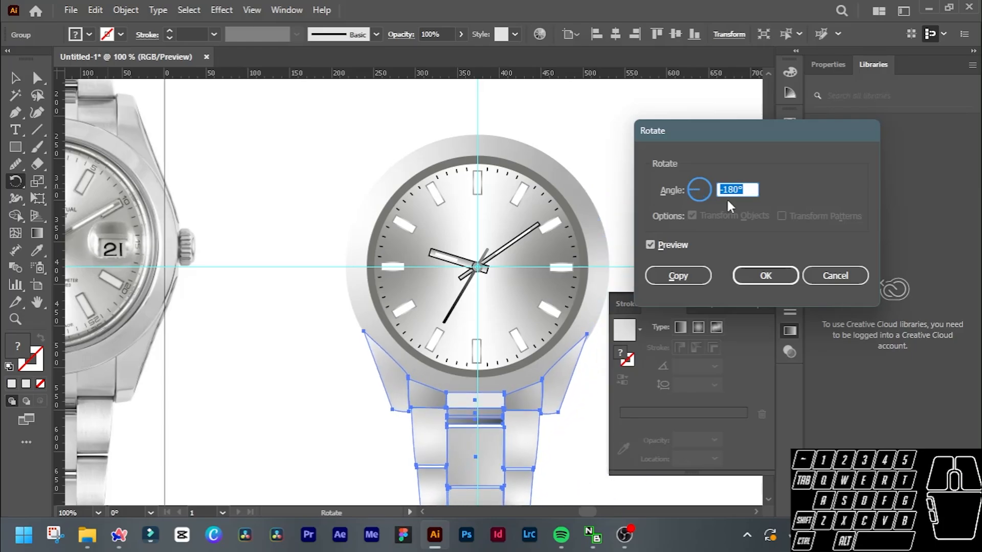
click(674, 278)
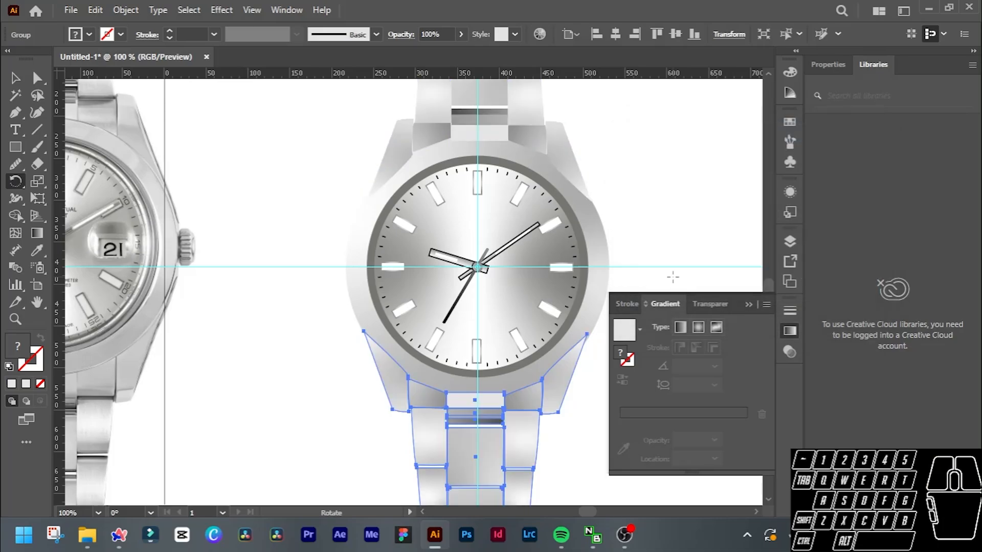
key(ctrl+minus)
key(v)
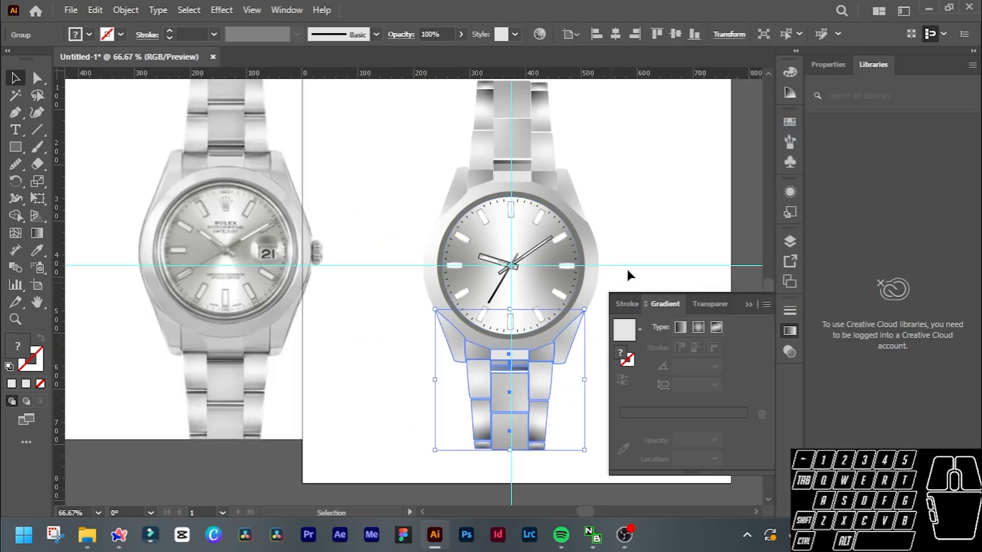
Shorten the lower bracelet group slightly by pulling its bottom edge up towards the dial, keeping its width.
click(640, 257)
click(542, 441)
drag(509, 450, 514, 435)
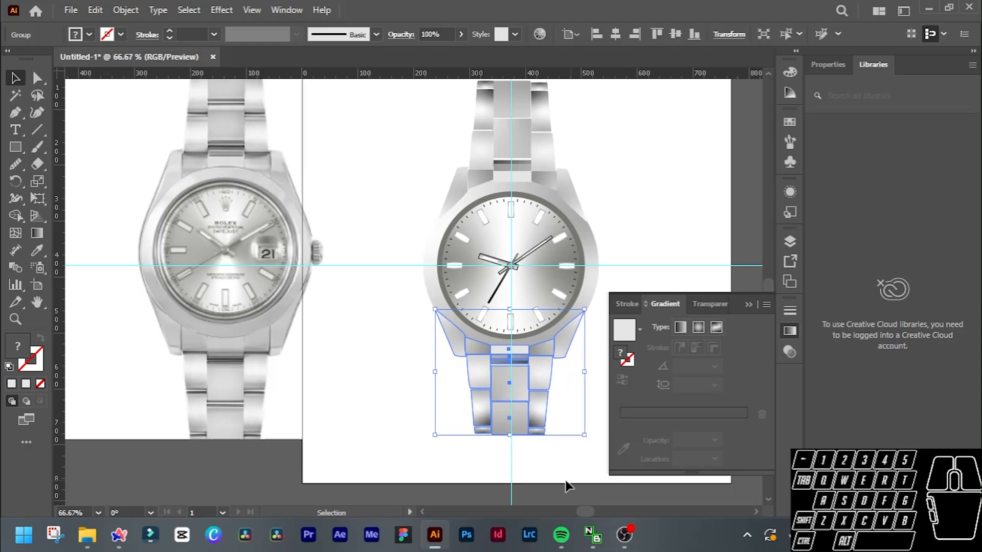
click(567, 444)
scroll(568, 404, down, 1)
scroll(570, 403, right, 1)
scroll(568, 401, up, 2)
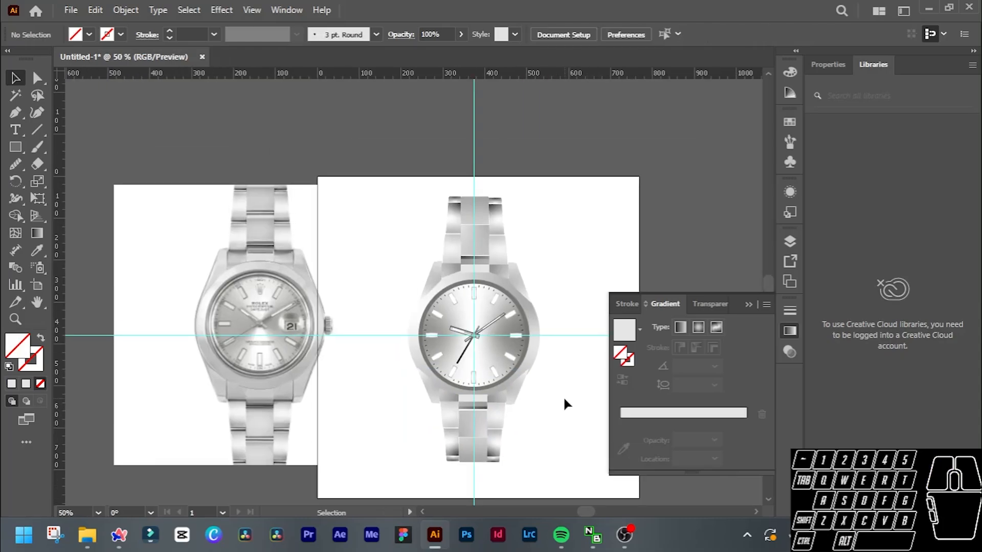
Try shortening the lower bracelet group further to a height of about 174 px, and undo that resize.
click(485, 436)
drag(474, 462, 473, 440)
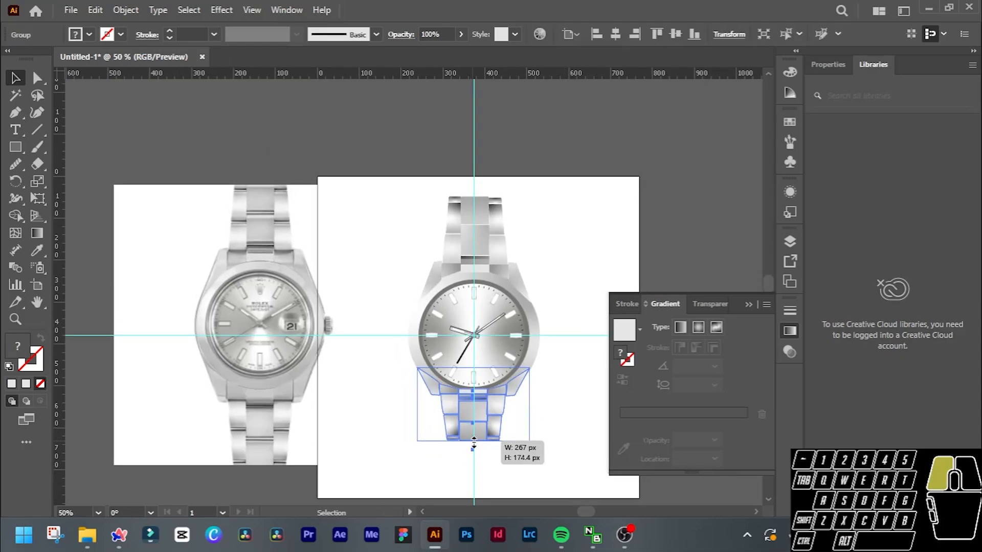
click(562, 452)
scroll(565, 443, up, 1)
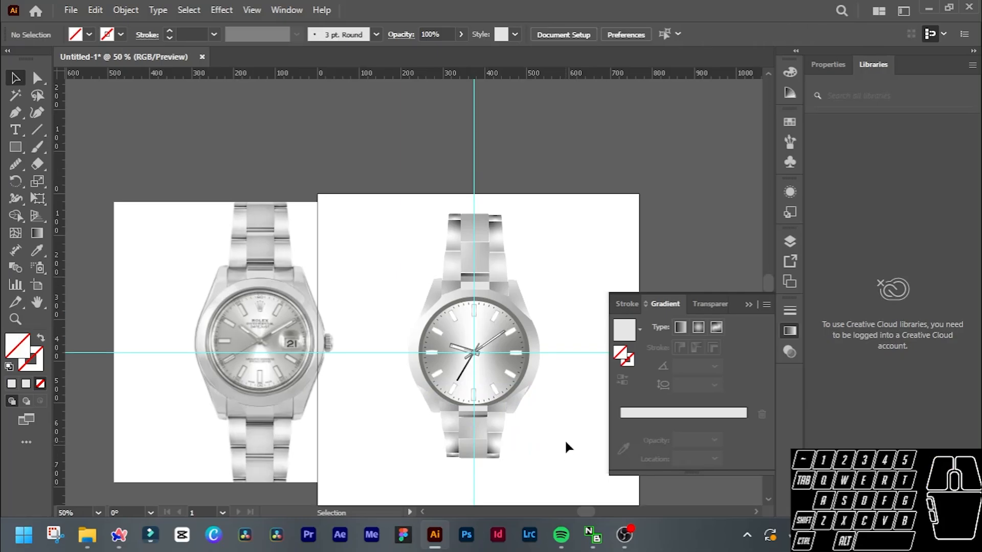
key(ctrl+z)
click(557, 437)
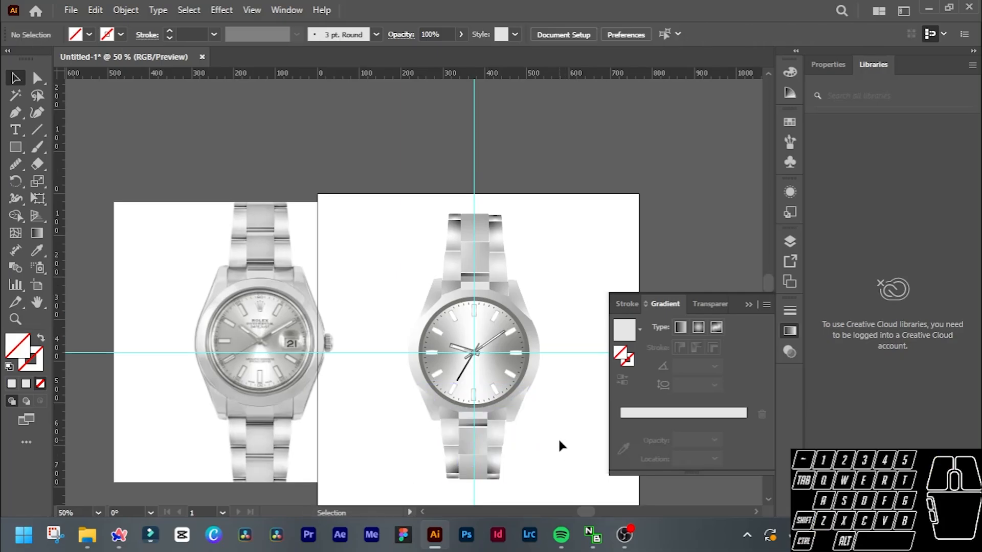
Move the full-opacity reference image further left until it lies completely clear of the artboard.
scroll(580, 394, right, 2)
scroll(578, 391, down, 4)
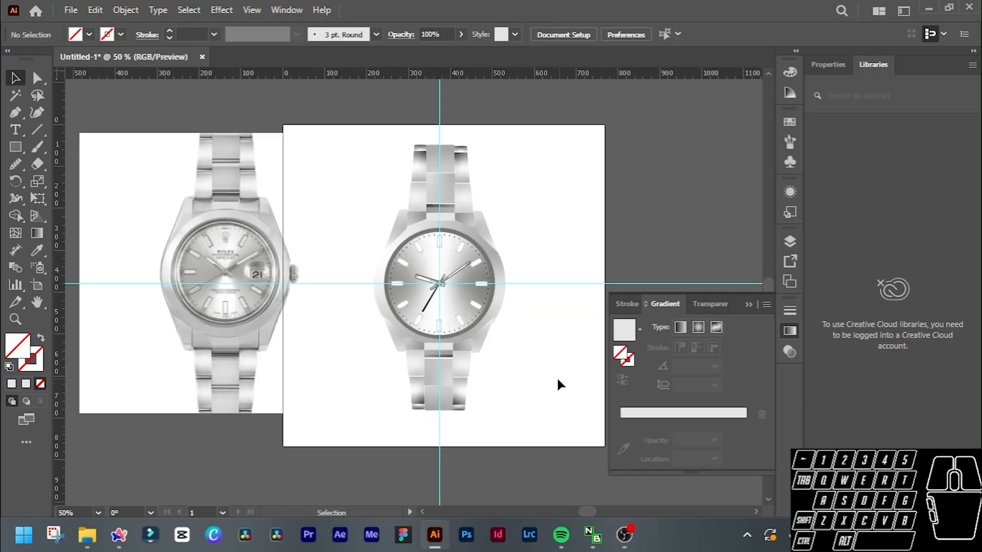
drag(259, 236, 147, 231)
click(416, 203)
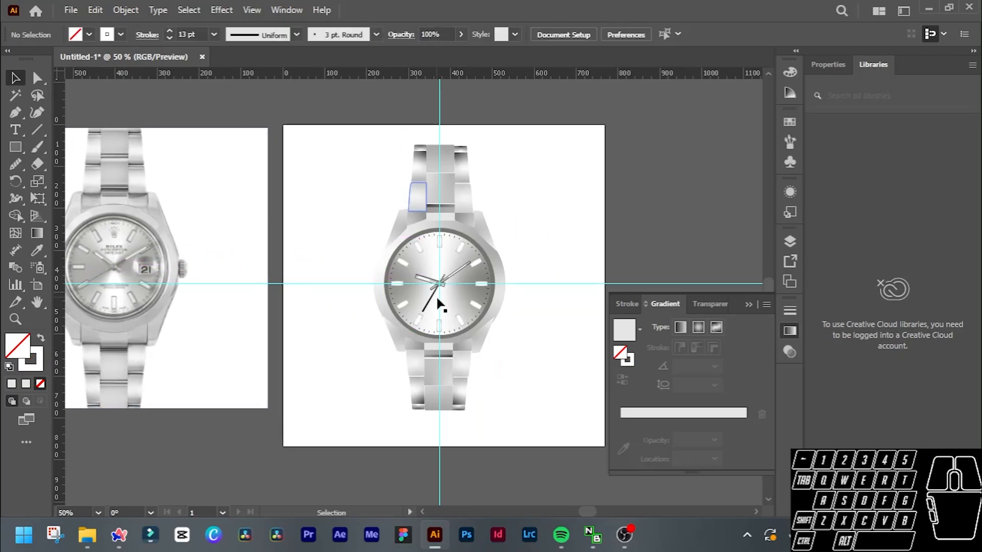
Draw a rectangle covering the whole artboard and give it a white fill with no stroke.
click(16, 146)
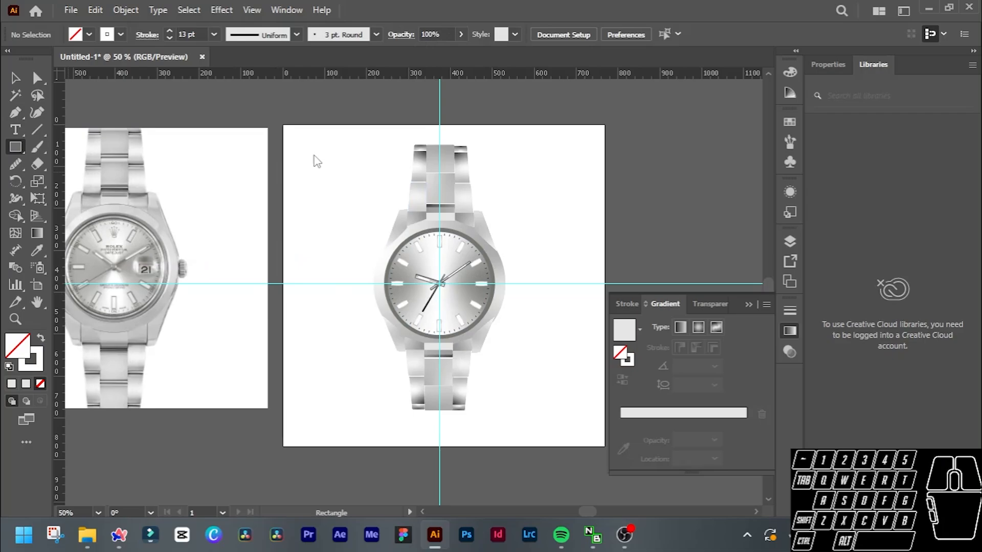
mouse_move(283, 125)
mouse_down()
mouse_move(543, 424)
mouse_move(593, 458)
mouse_move(606, 449)
mouse_up()
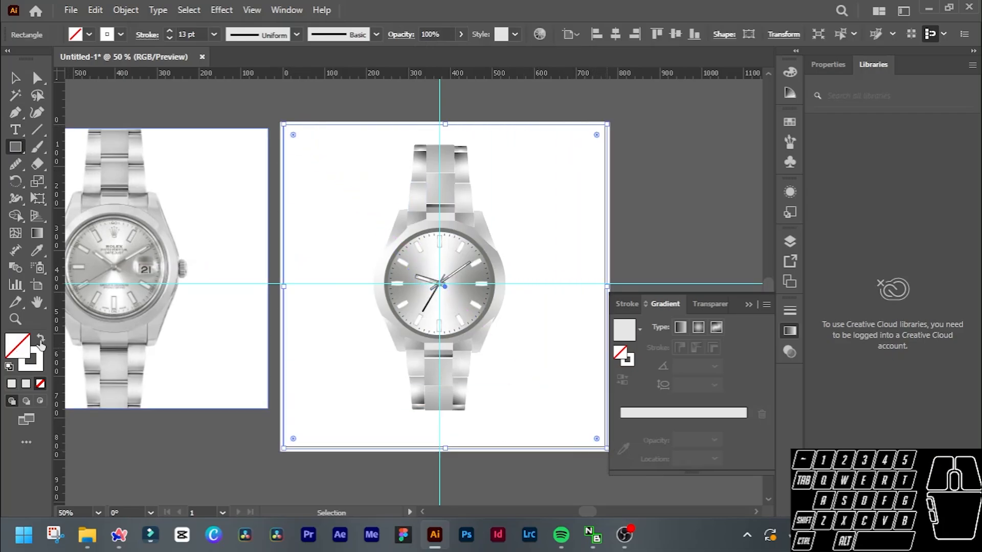
click(41, 338)
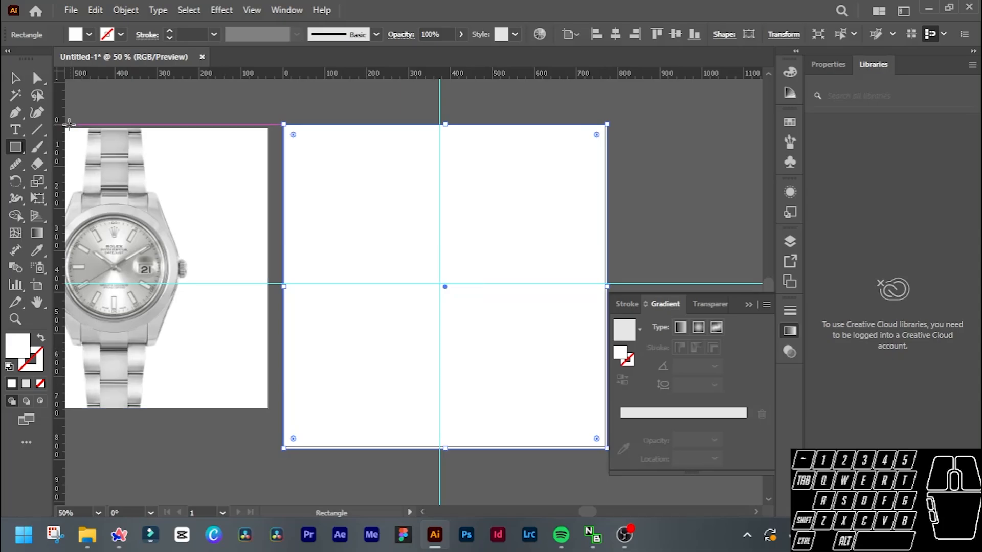
Send the artboard-sized white rectangle to the back, behind the watch artwork.
click(15, 78)
click(323, 201)
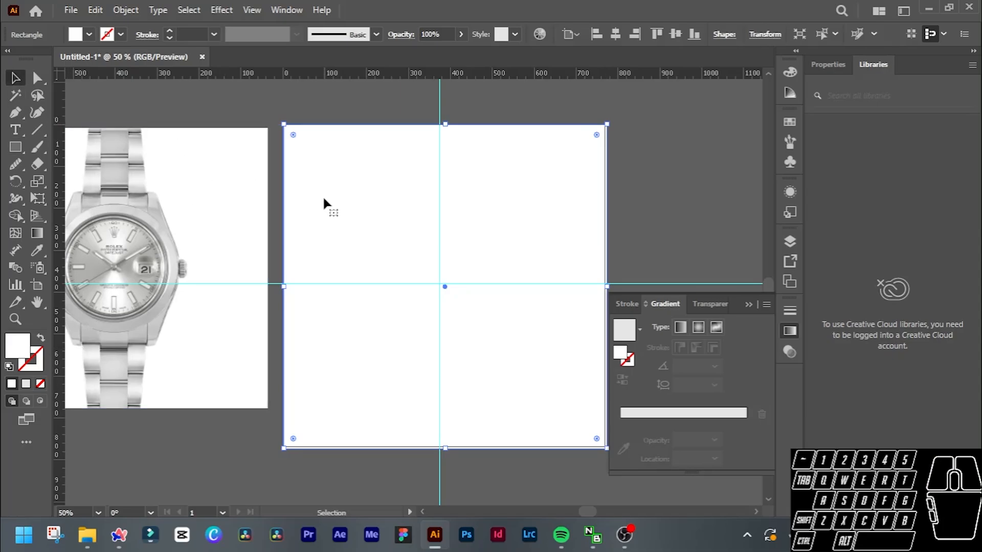
key(ctrl)
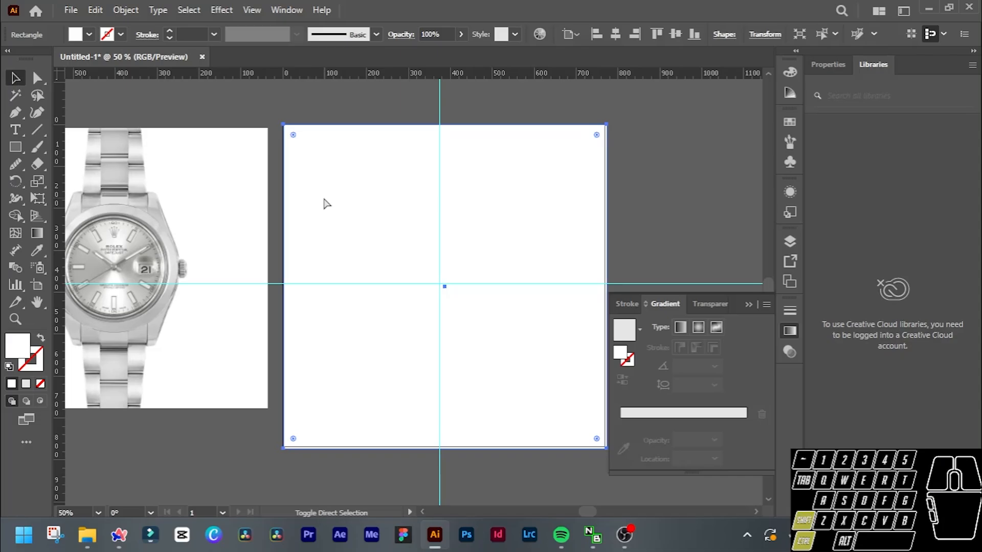
key(ctrl+shift+[)
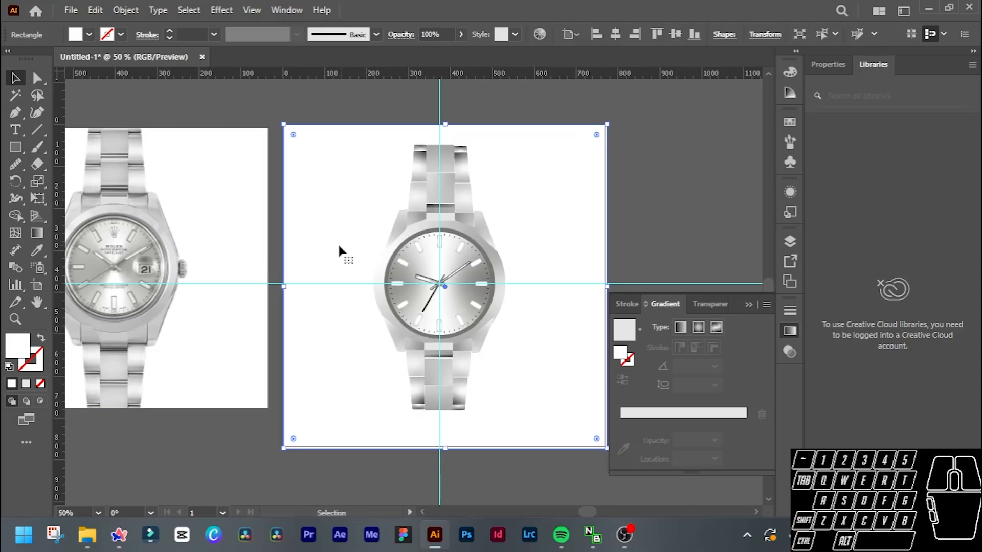
Set the background rectangle's fill to dark grey #4c4c4c.
double_click(23, 348)
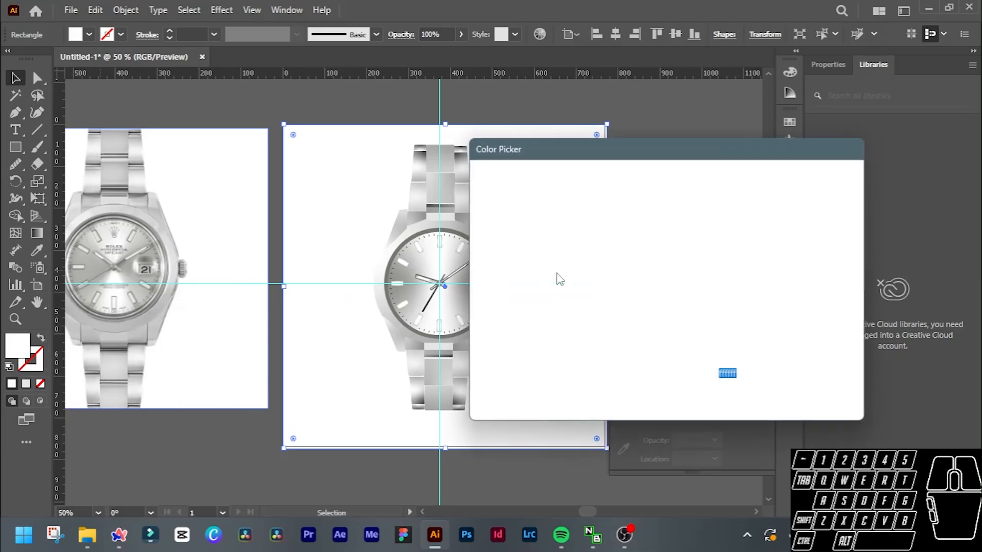
mouse_move(488, 266)
mouse_down()
mouse_move(473, 279)
mouse_move(465, 343)
mouse_move(463, 327)
mouse_up()
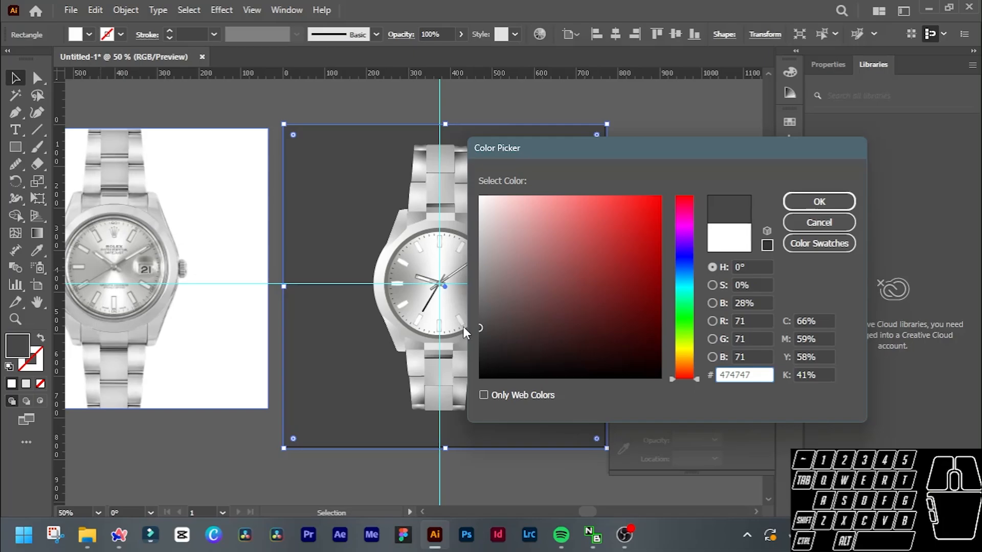
click(480, 368)
drag(475, 364, 475, 325)
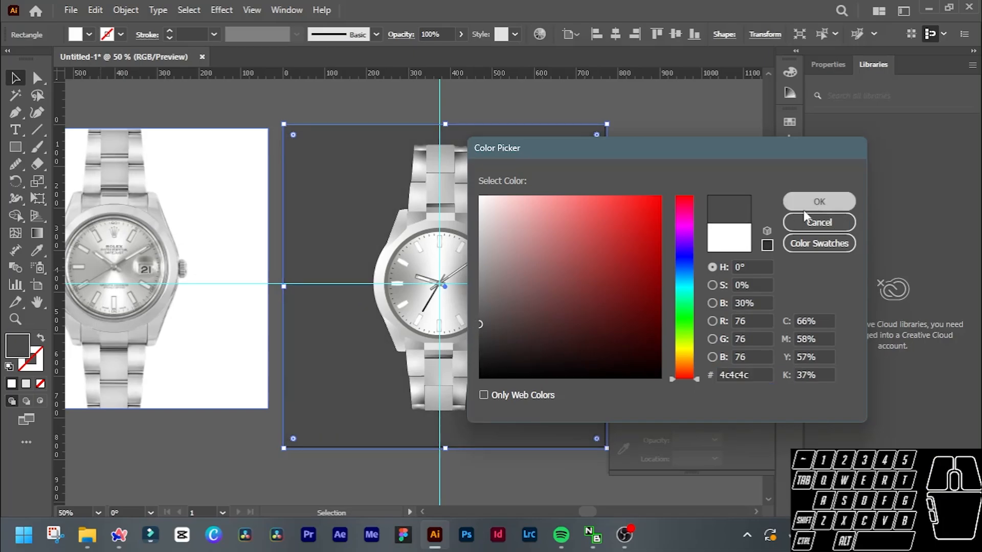
click(818, 201)
Isolate the lower bracelet group and slightly round the corners of the centre link nearest the dial.
scroll(451, 343, up, 3)
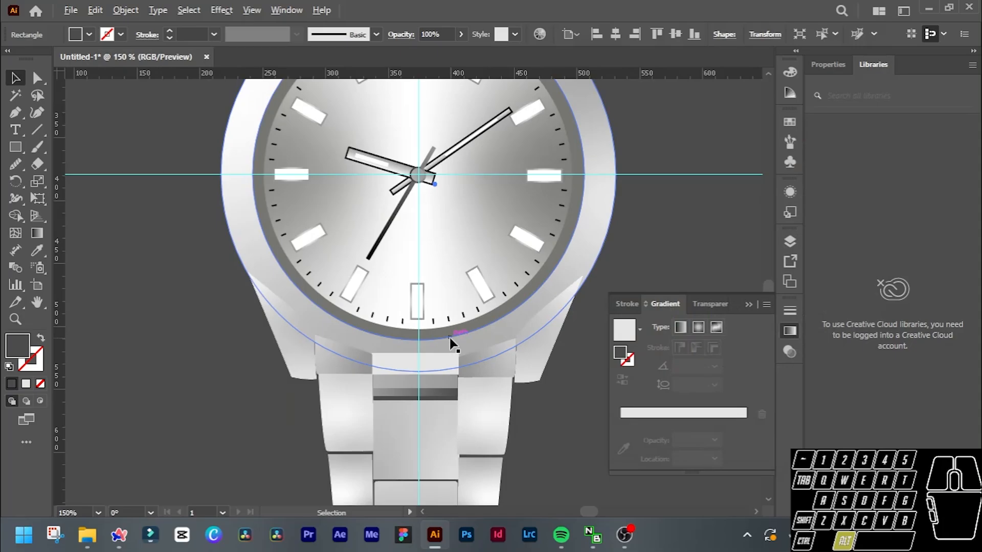
scroll(451, 343, down, 2)
scroll(422, 400, up, 2)
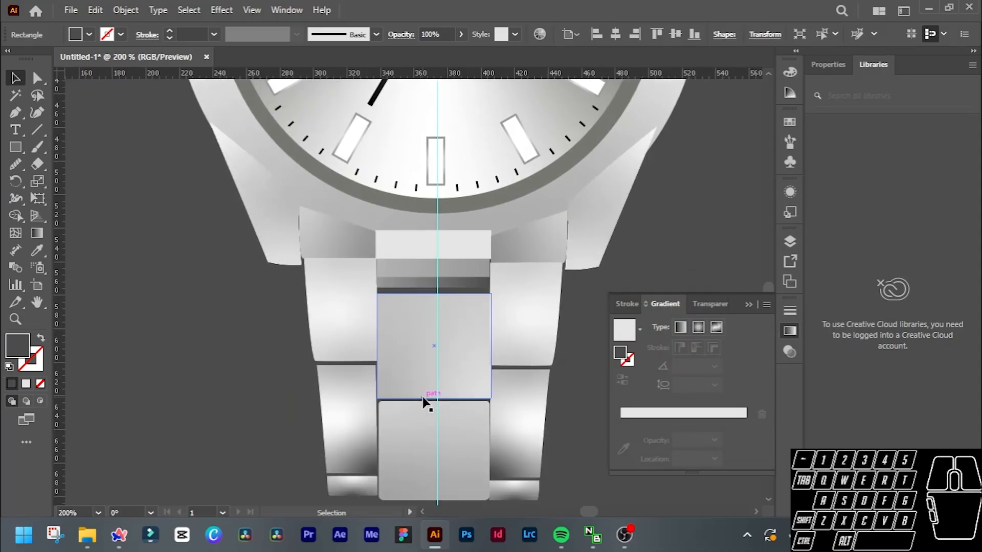
scroll(423, 398, down, 3)
scroll(423, 398, up, 2)
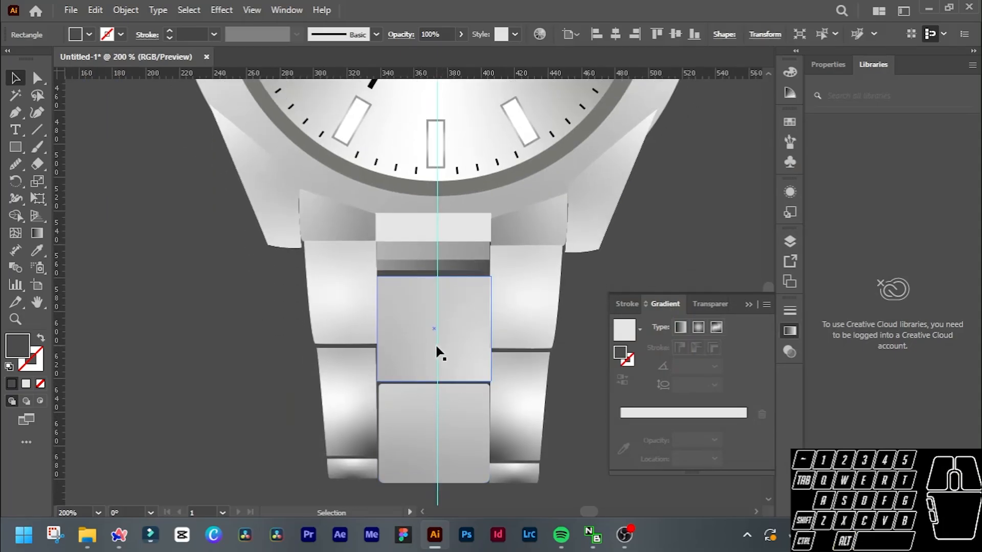
click(479, 358)
scroll(471, 372, up, 2)
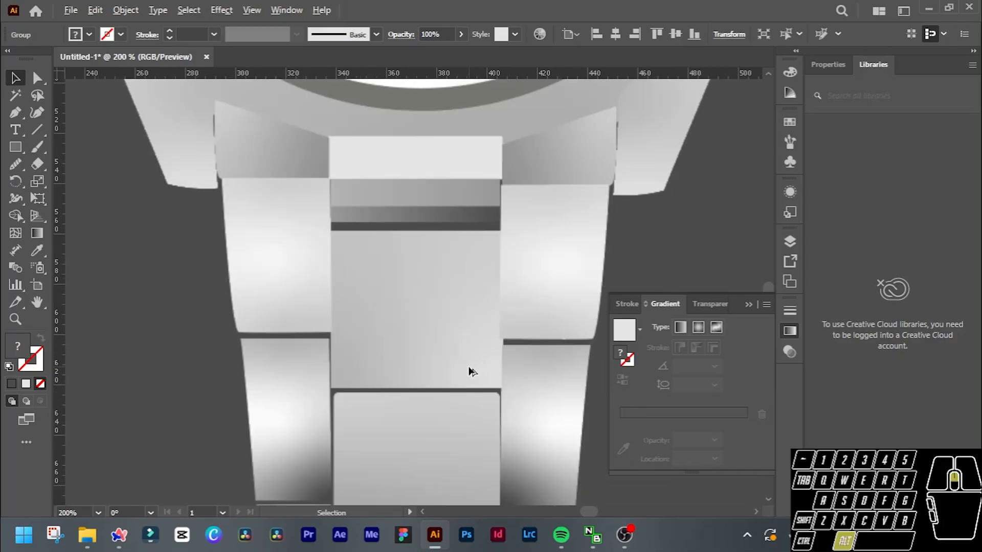
double_click(440, 357)
click(440, 357)
drag(492, 377, 487, 373)
Isolate the thin grey bar below the very light grey rectangle to examine its right end, and leave isolation mode.
click(453, 201)
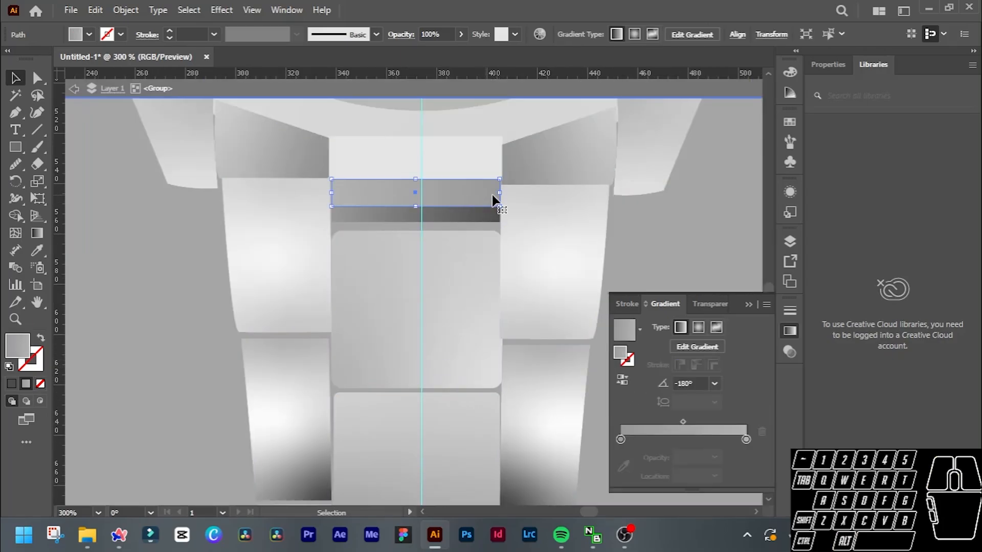
double_click(484, 198)
scroll(485, 194, up, 4)
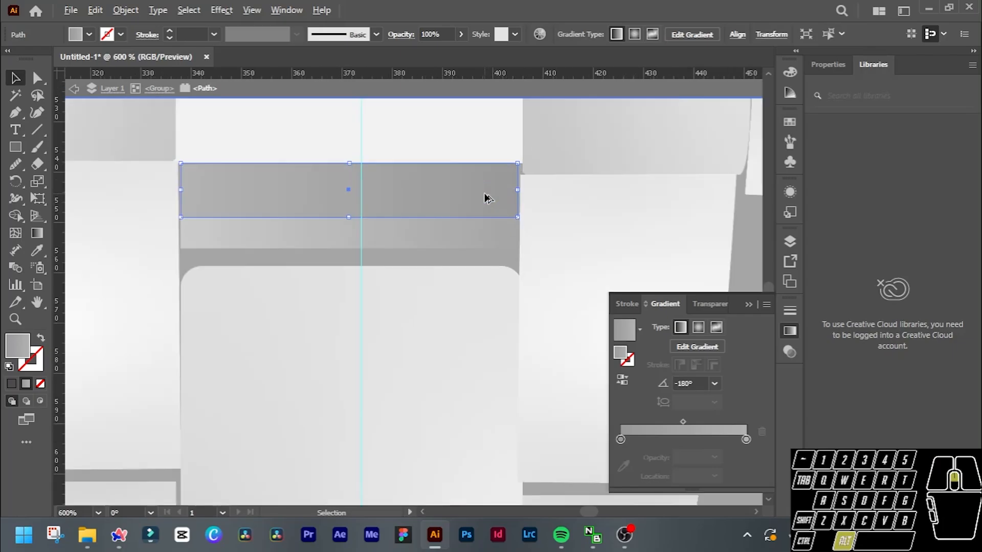
scroll(485, 199, down, 3)
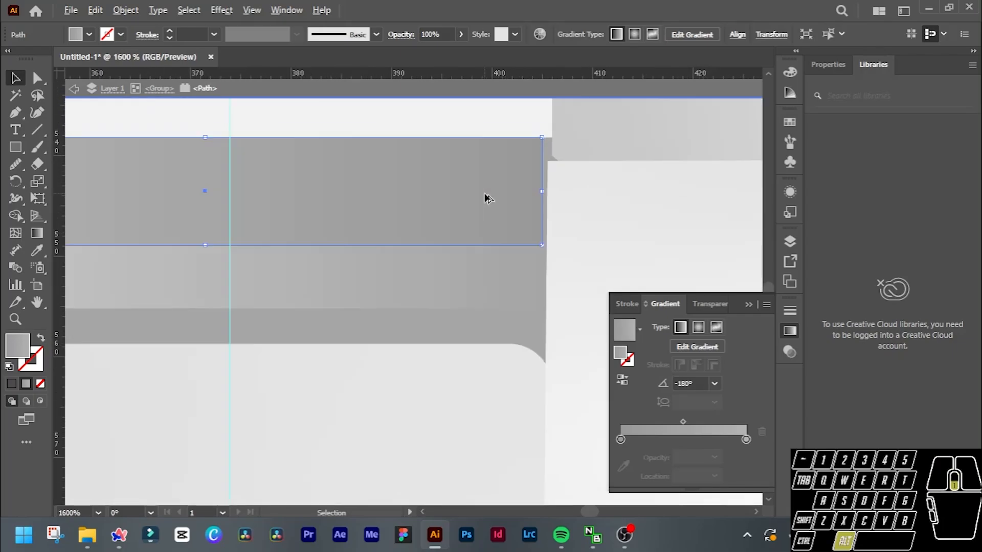
key(Escape)
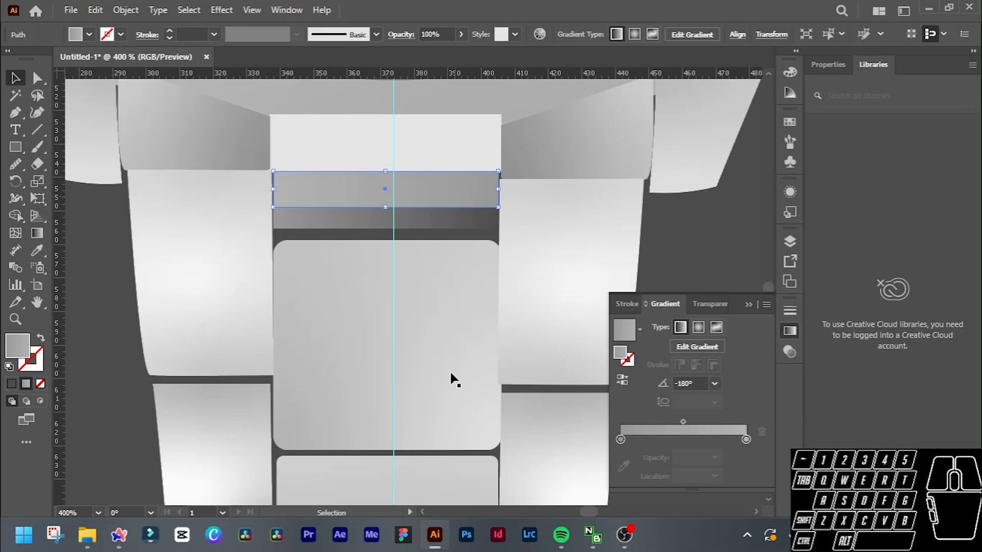
Draw a rectangle over the lower bracelet links, using the background's dark grey fill.
scroll(468, 254, down, 1)
click(701, 260)
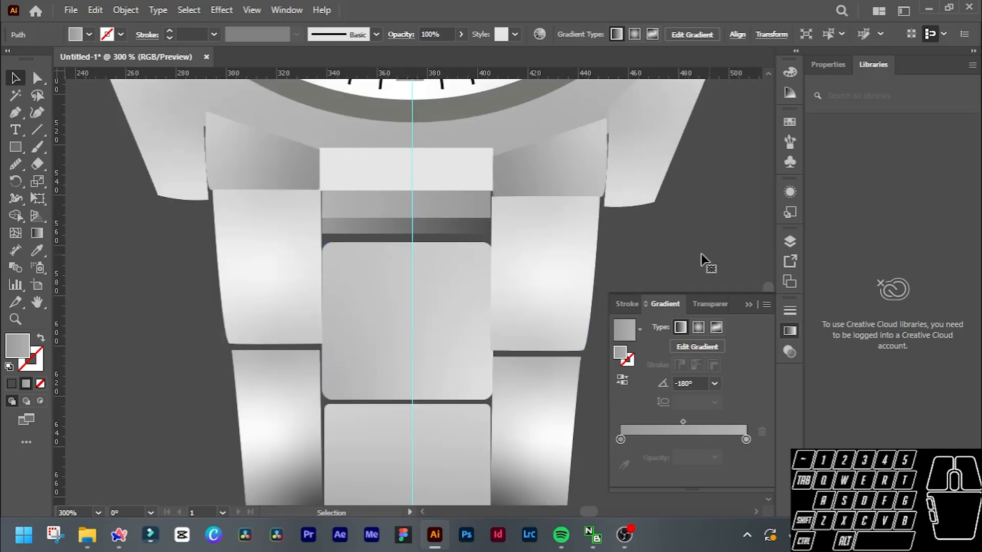
click(337, 207)
click(341, 203)
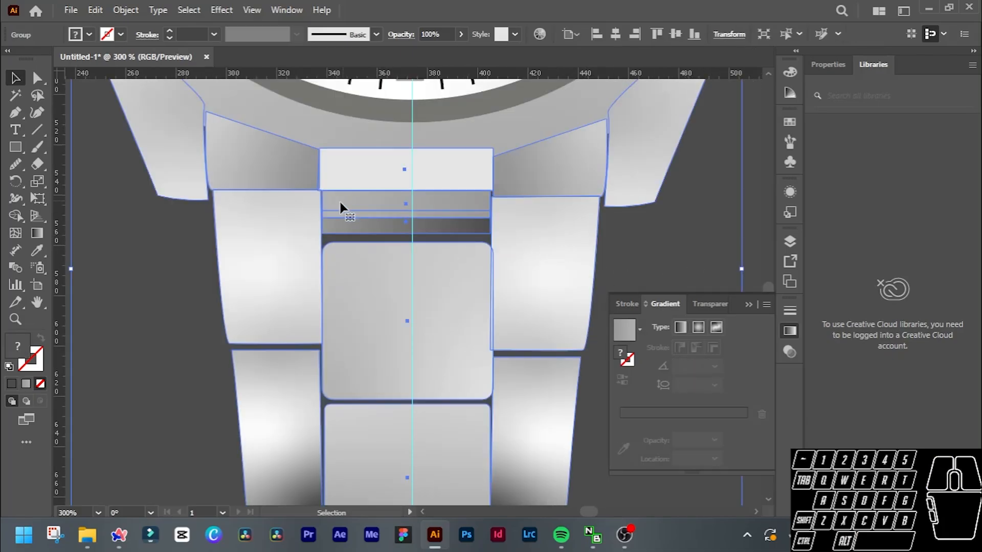
scroll(659, 259, down, 2)
drag(274, 300, 279, 302)
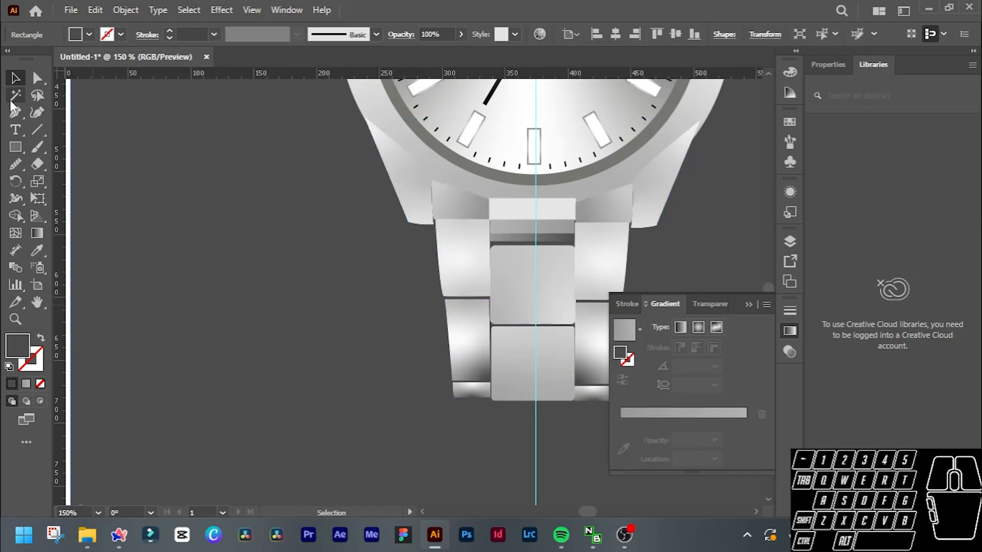
click(16, 147)
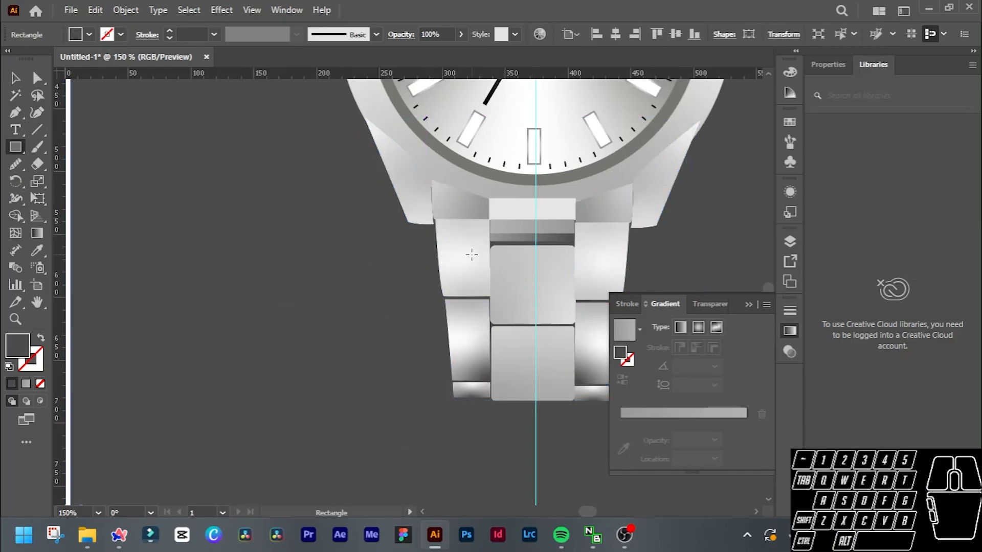
mouse_move(445, 210)
mouse_down()
mouse_move(611, 398)
mouse_move(598, 401)
mouse_move(622, 399)
mouse_up()
scroll(540, 376, right, 3)
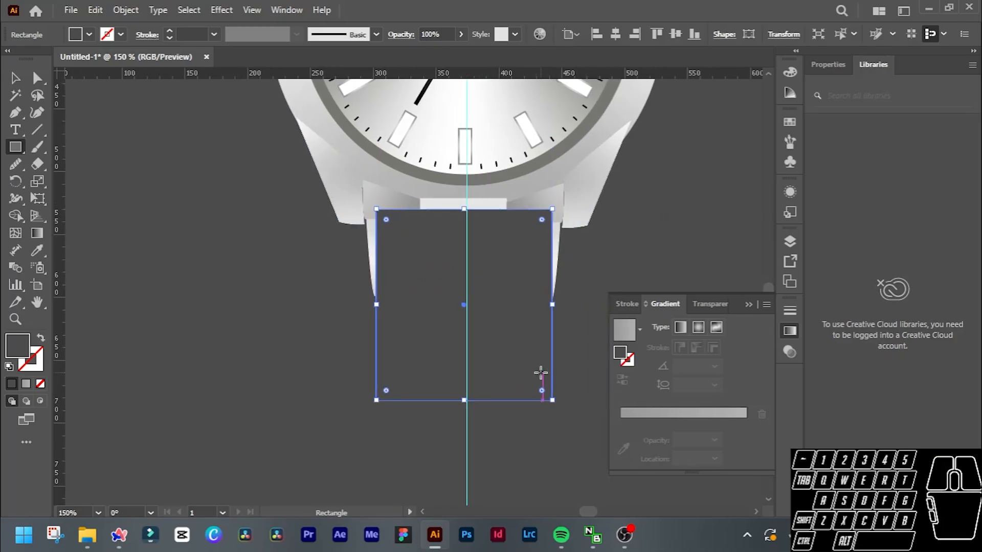
Narrow the rectangle on its left side and move three of its corners to match the lower bracelet's tapered outline.
key(v)
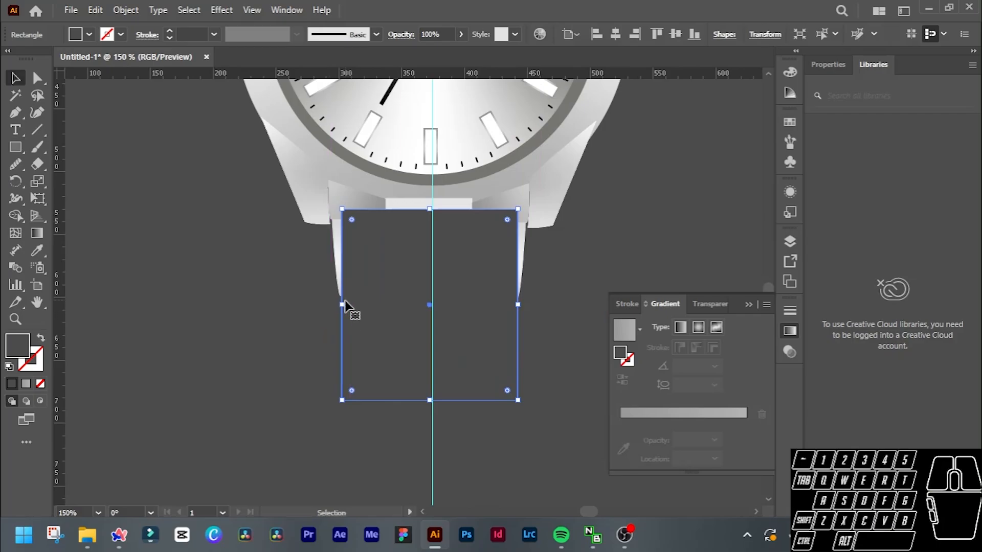
drag(345, 301, 353, 307)
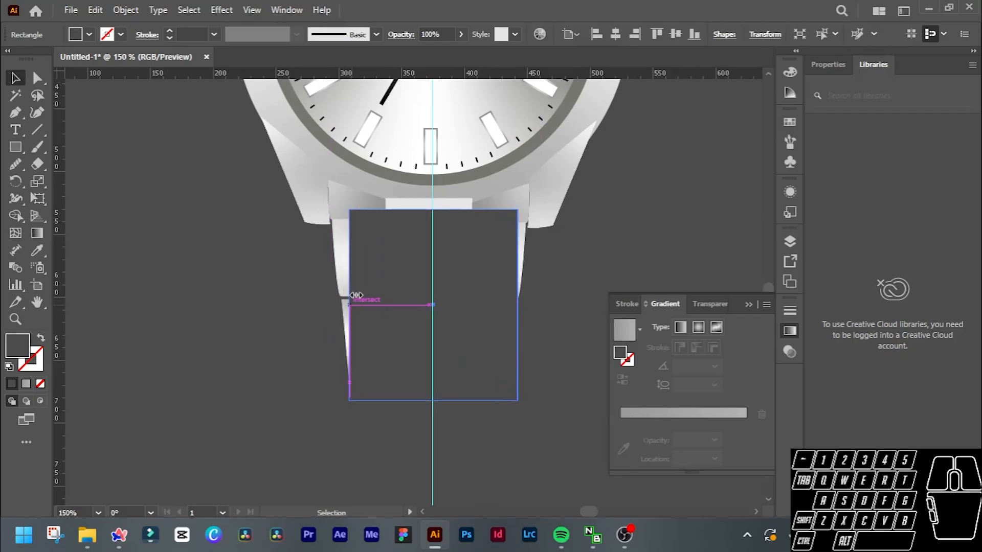
key(a)
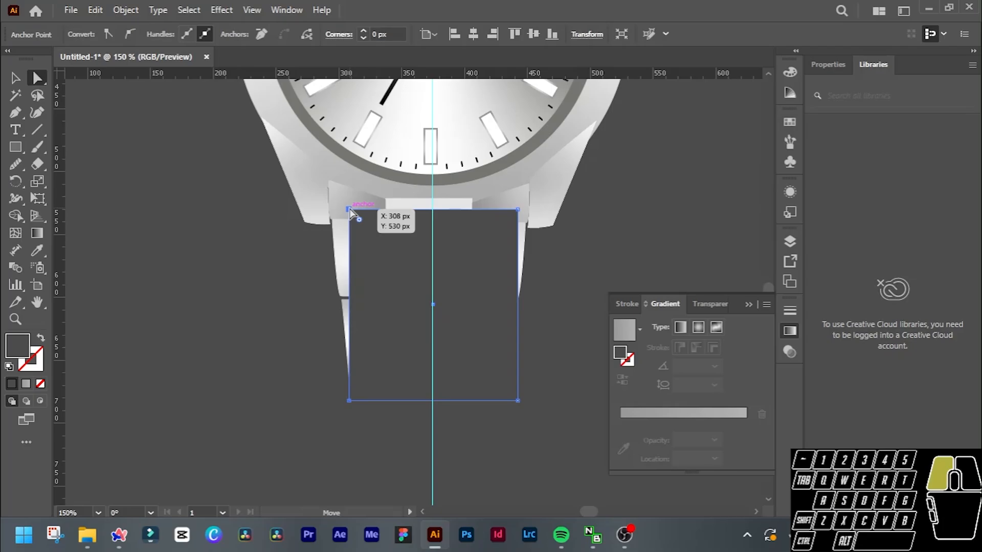
drag(349, 208, 330, 191)
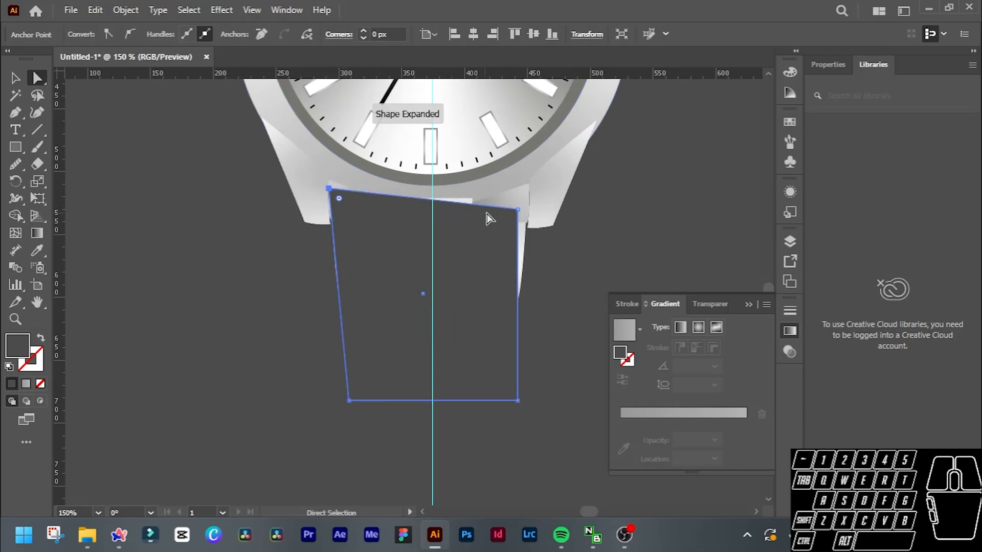
drag(516, 209, 531, 187)
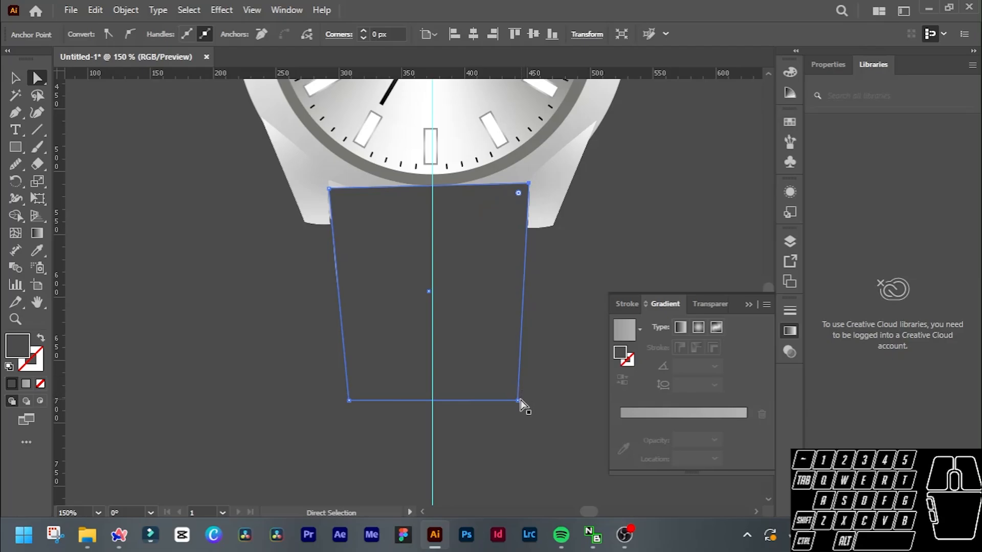
mouse_move(519, 400)
mouse_down()
mouse_move(493, 402)
mouse_move(506, 403)
mouse_up()
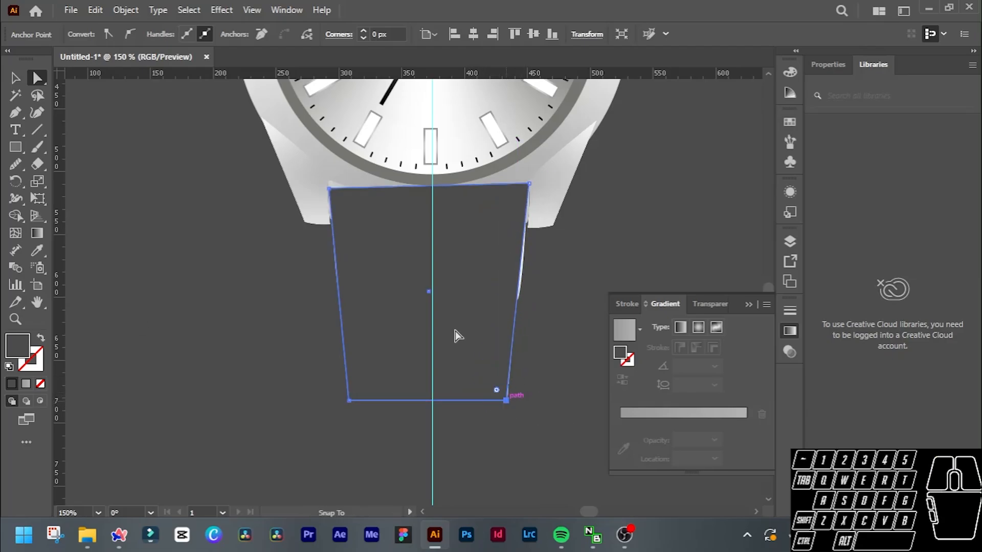
Fill the tapered shape with near-black #282828 and send it behind the lower bracelet links.
click(420, 239)
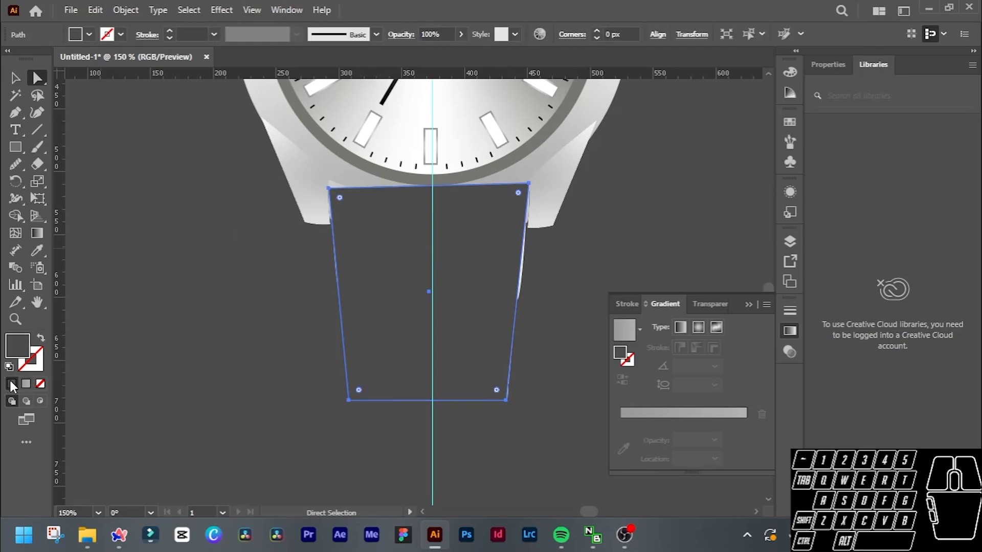
double_click(15, 345)
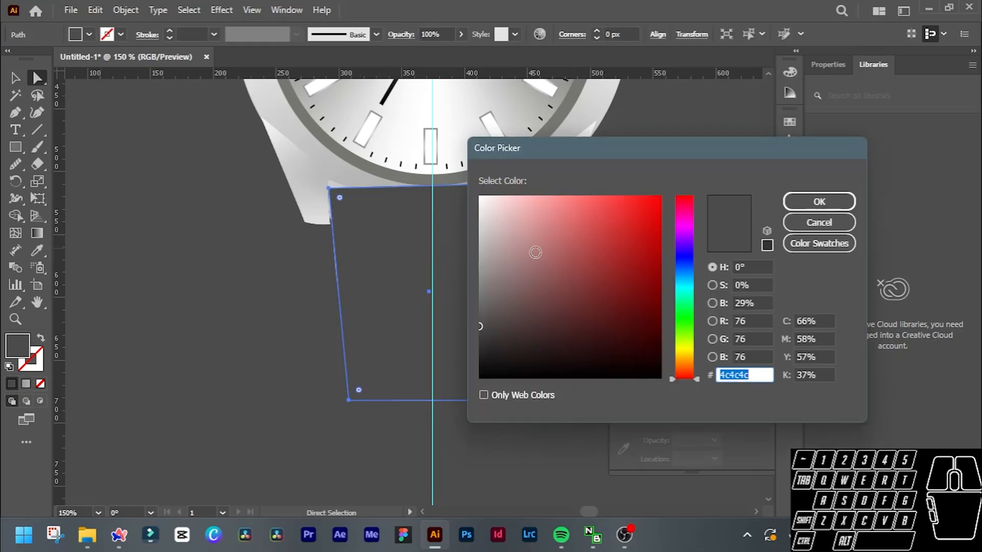
drag(534, 254, 463, 384)
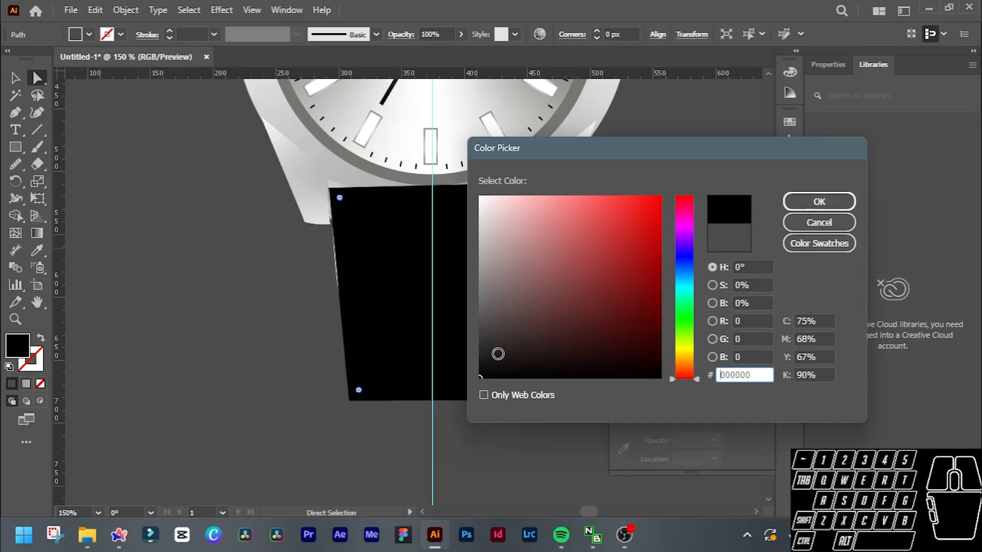
drag(497, 353, 479, 350)
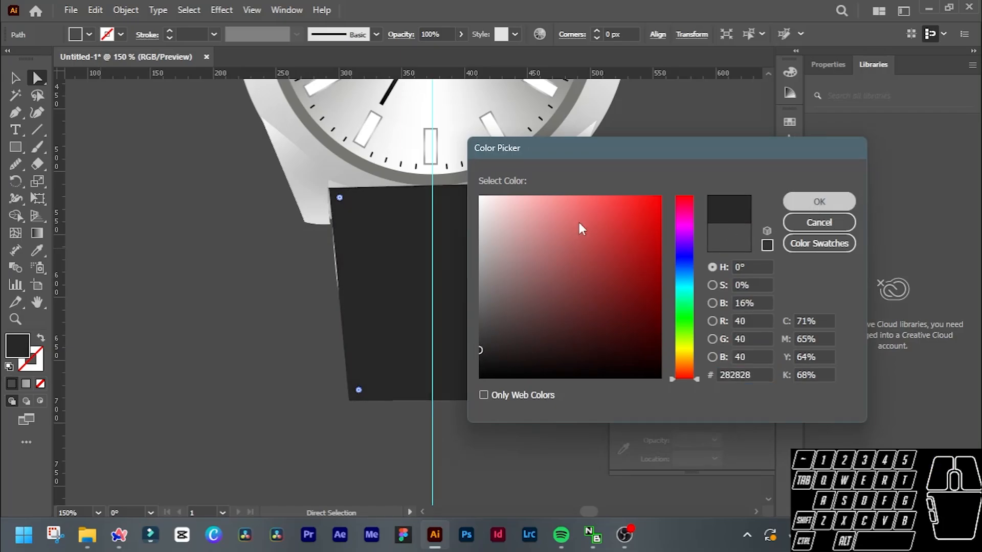
click(819, 201)
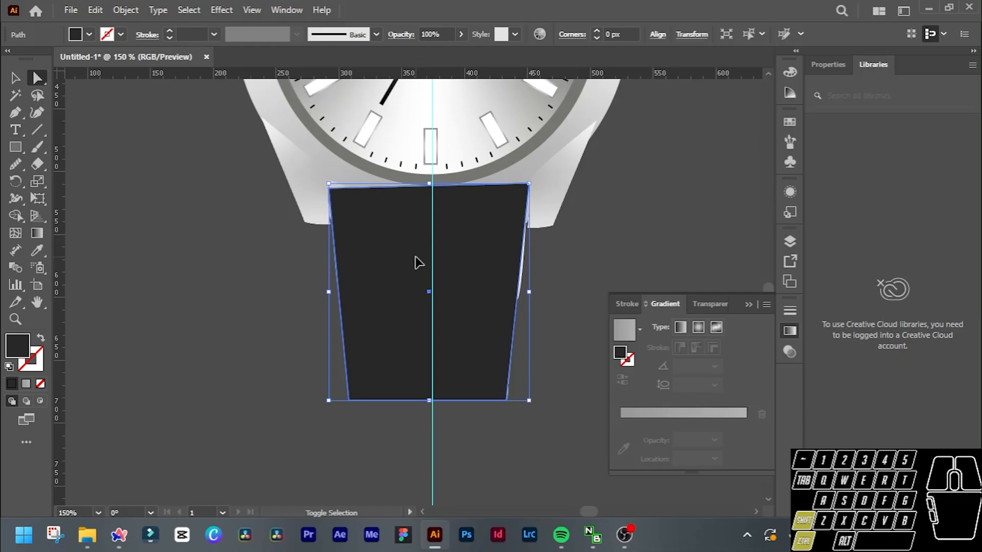
key(ctrl+shift+bracketleft)
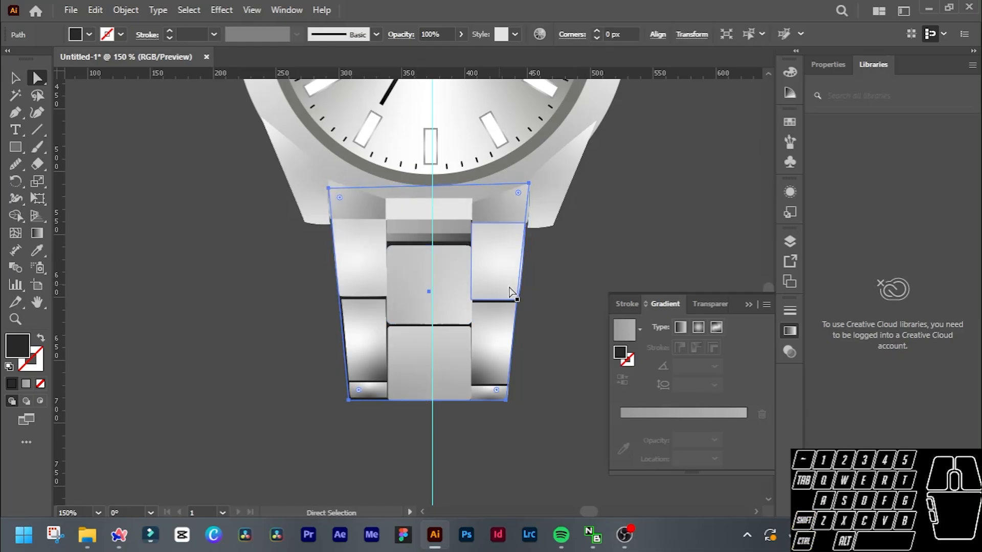
click(543, 308)
Examine the dark gaps between the lower bracelet links and compare them with the upper bracelet.
scroll(534, 375, down, 1)
scroll(532, 368, down, 1)
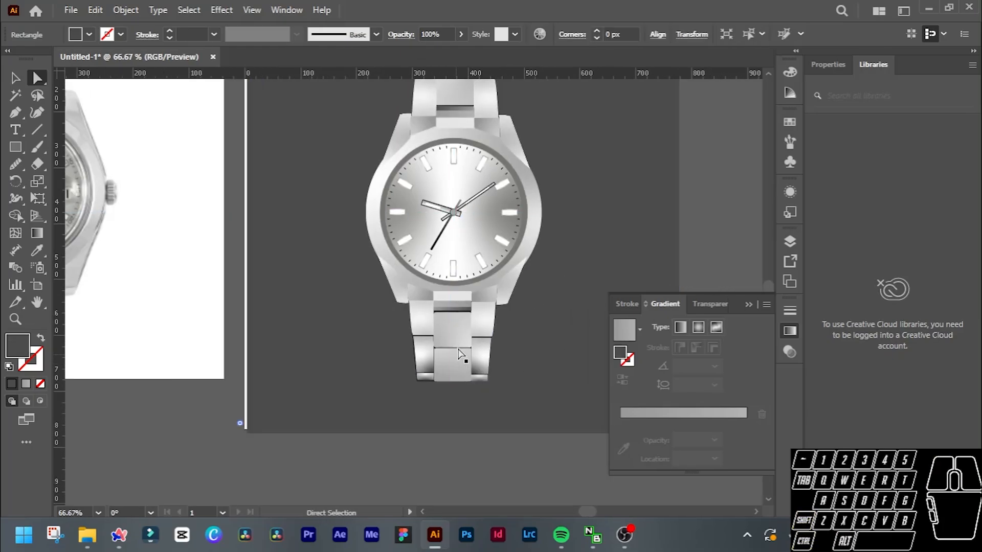
scroll(434, 377, up, 4)
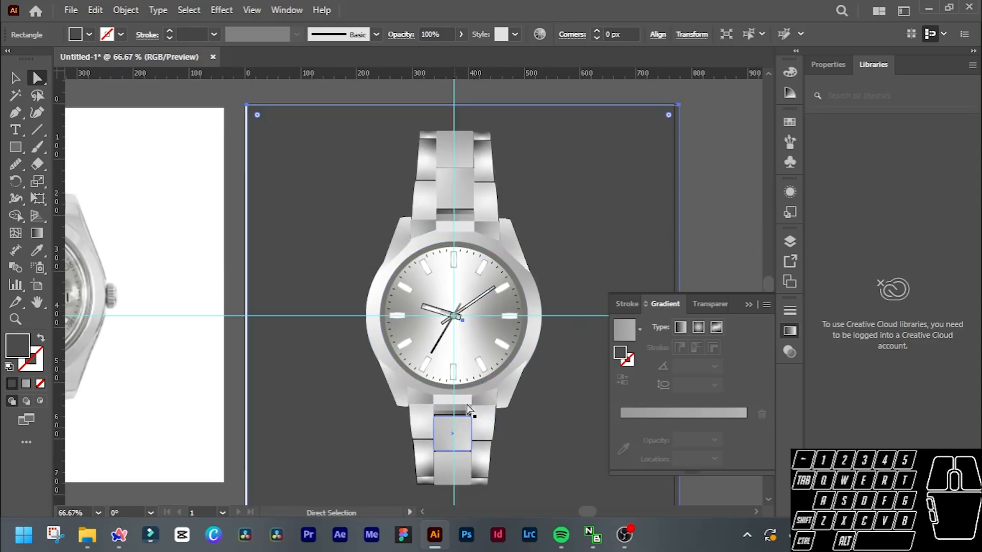
scroll(475, 399, up, 1)
scroll(488, 381, down, 1)
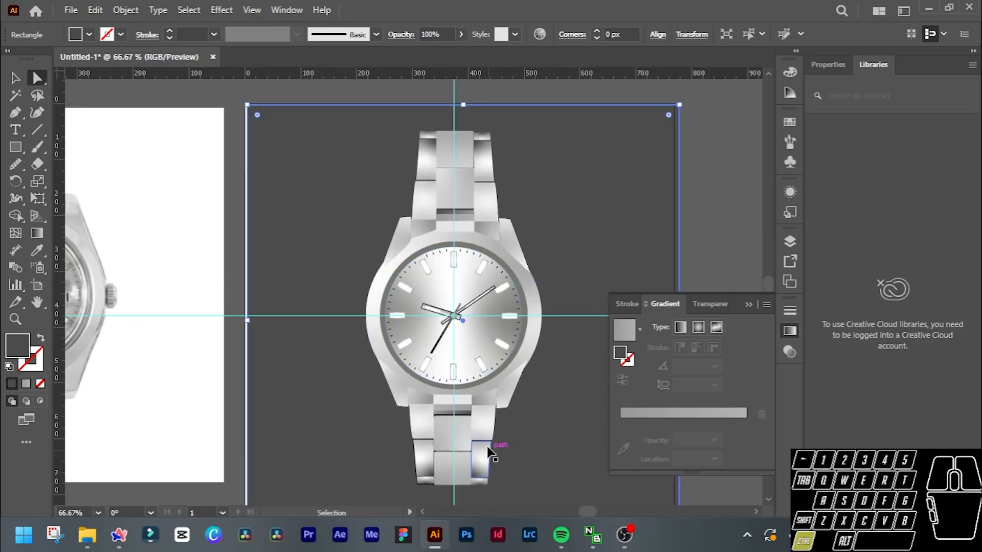
scroll(484, 445, down, 3)
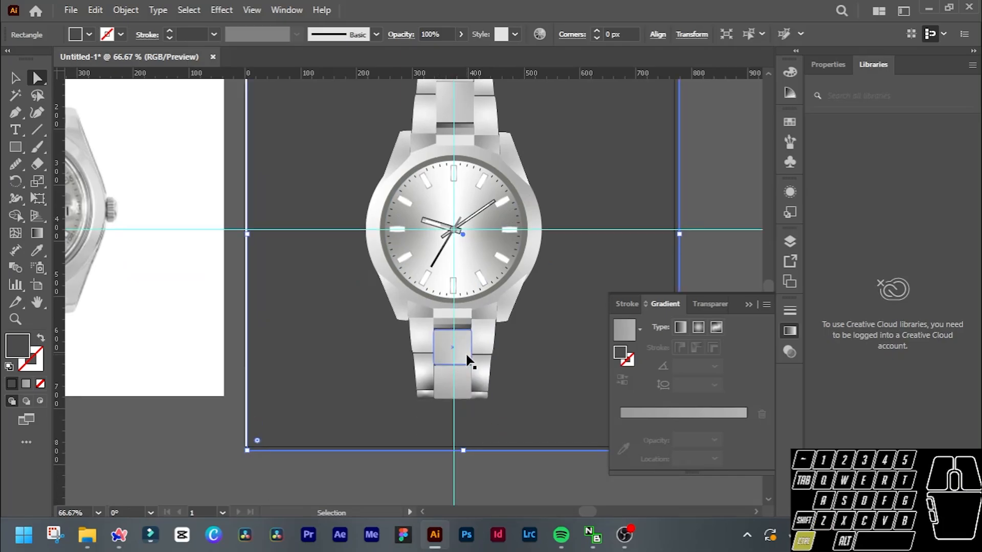
scroll(467, 359, up, 3)
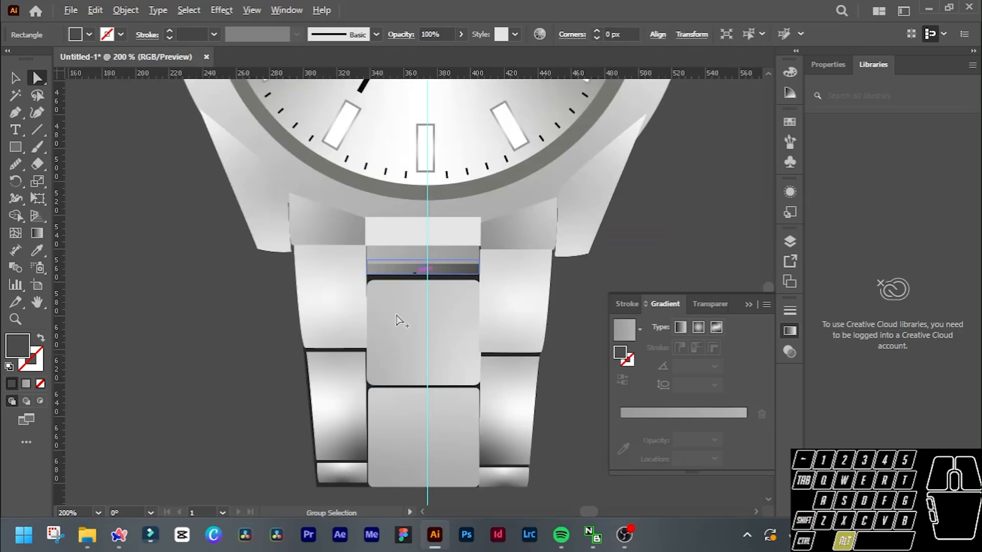
scroll(404, 322, down, 3)
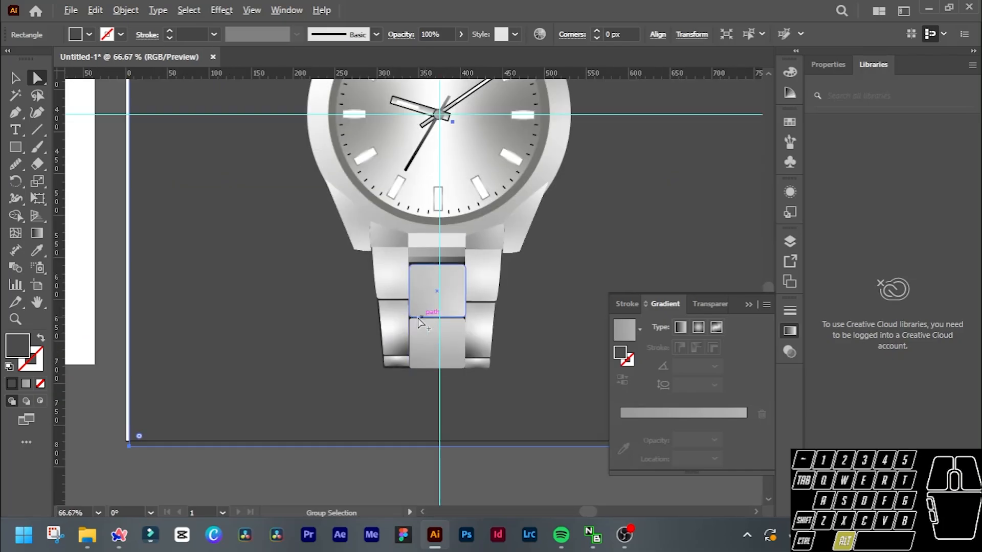
Move the dark backing shape's lower-left corner onto the outer corner of the lower bracelet's end link.
scroll(418, 321, up, 2)
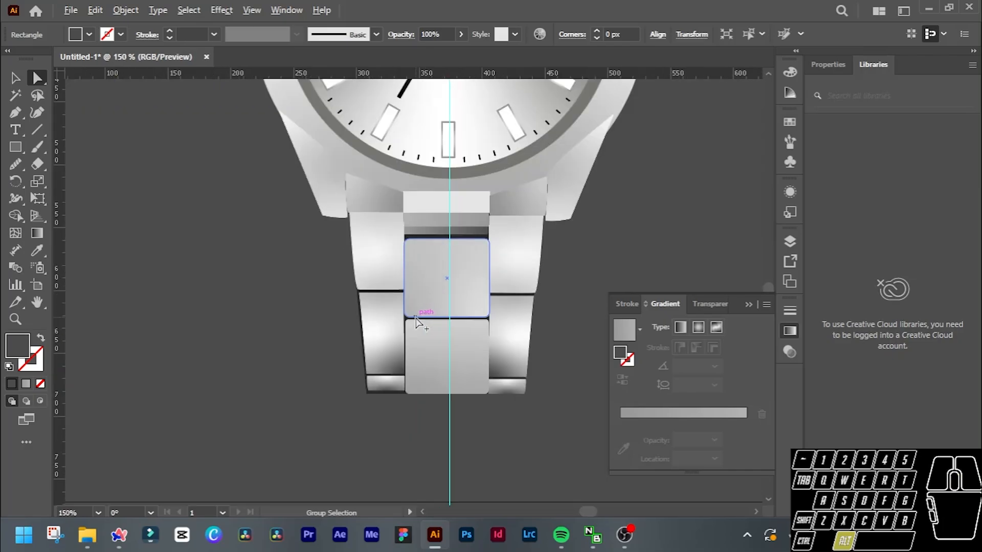
click(359, 309)
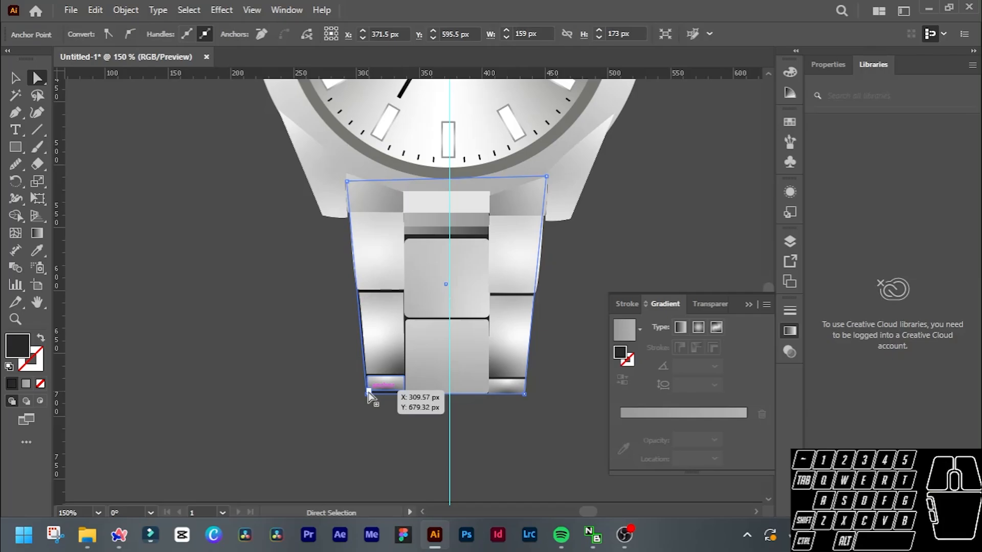
key(a)
drag(367, 394, 368, 390)
scroll(508, 396, up, 2)
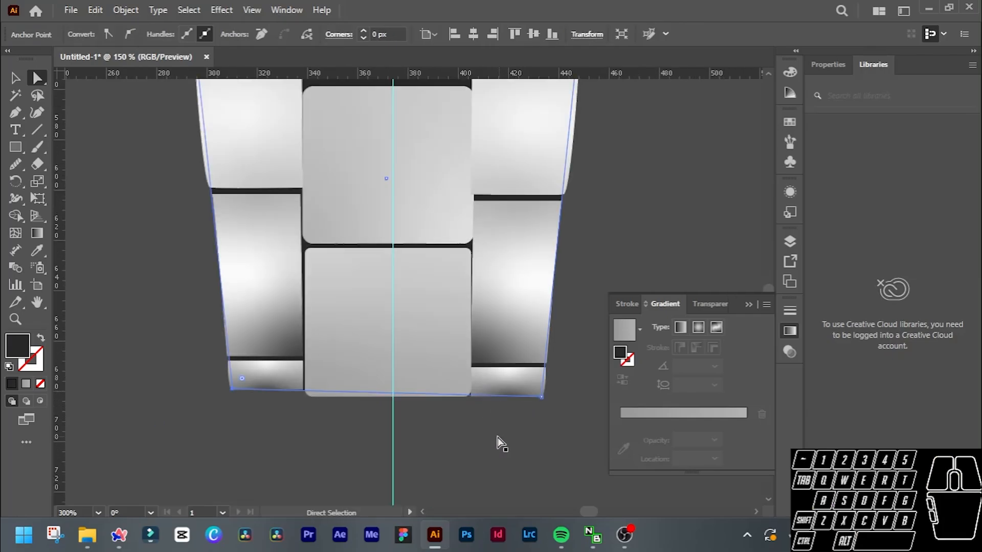
click(466, 418)
scroll(458, 417, up, 1)
click(409, 415)
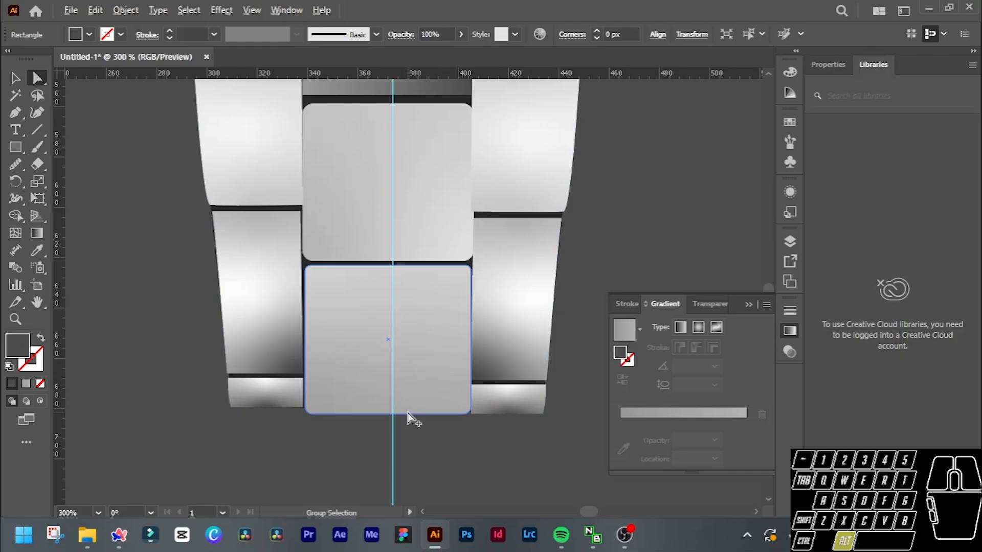
Draw a dark grey rectangle over the upper bracelet and move its two dial-side corners outward to follow the bracelet's taper.
scroll(409, 414, down, 2)
scroll(450, 427, up, 5)
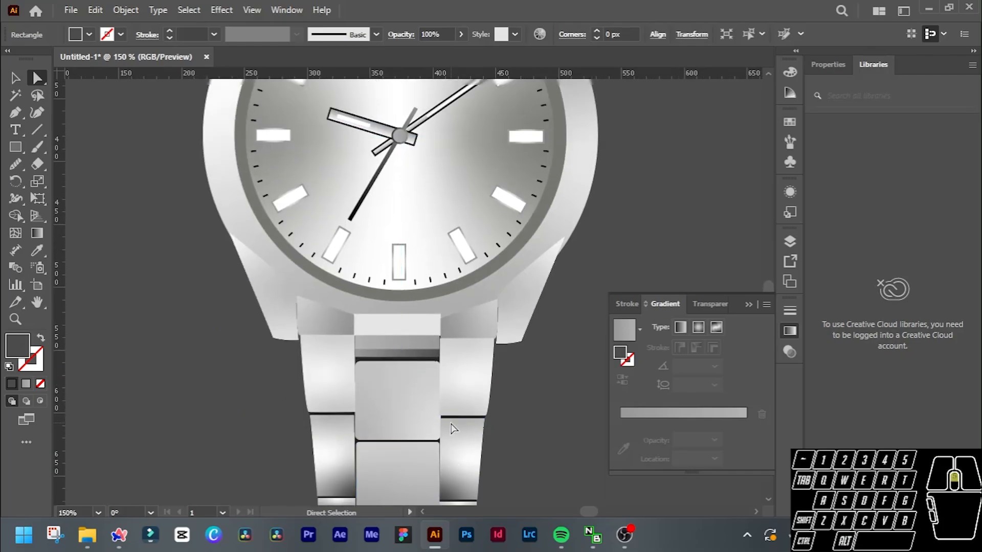
scroll(452, 428, up, 13)
scroll(439, 380, down, 1)
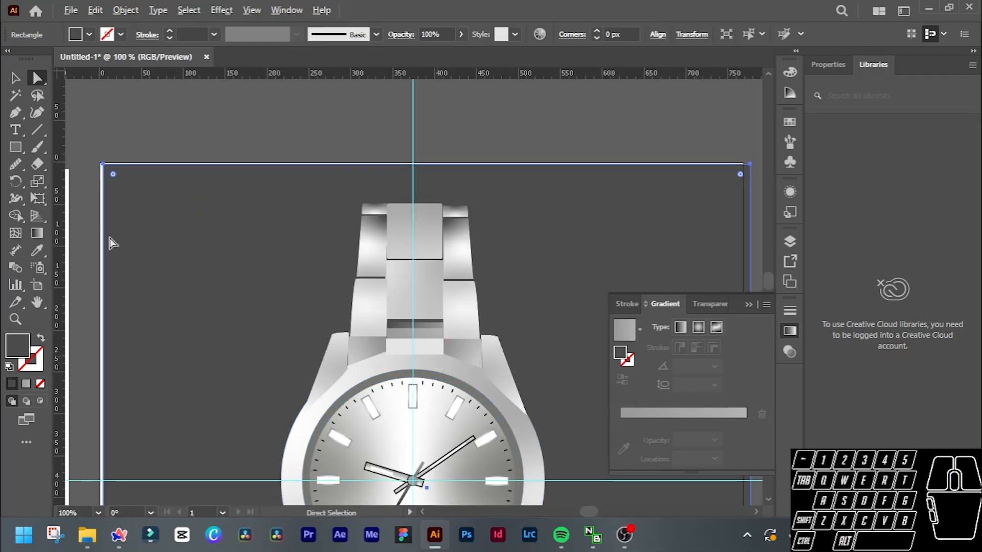
click(17, 147)
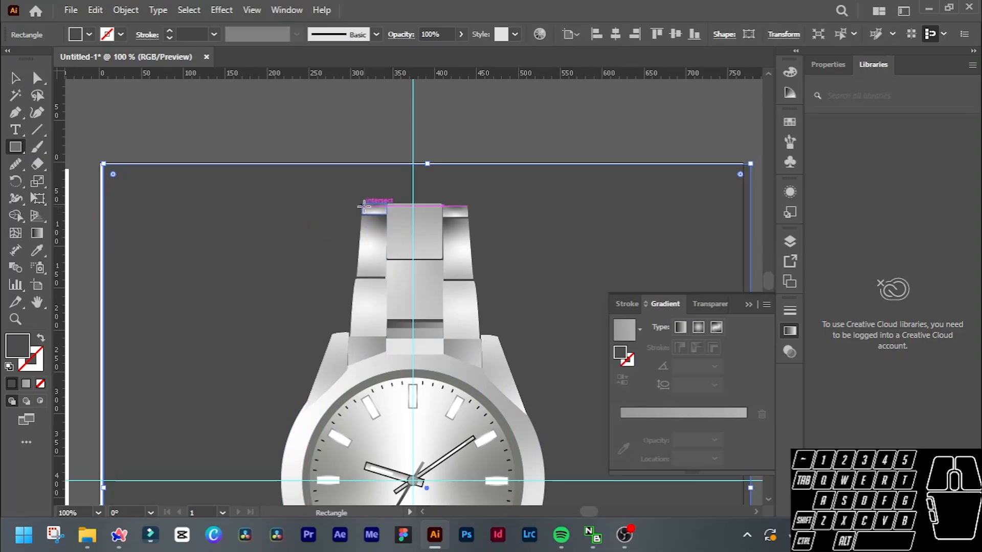
drag(363, 207, 469, 369)
key(a)
drag(363, 369, 348, 370)
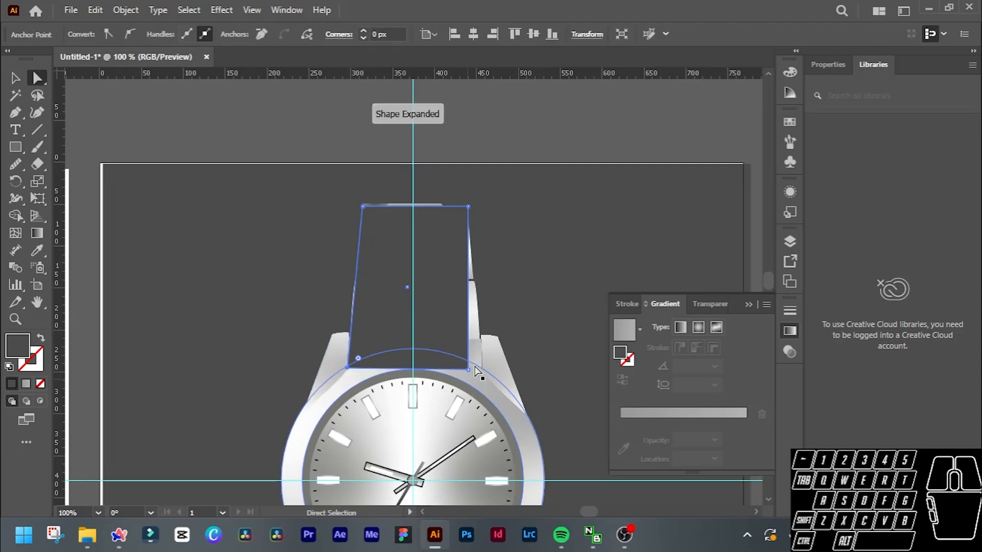
drag(469, 370, 482, 377)
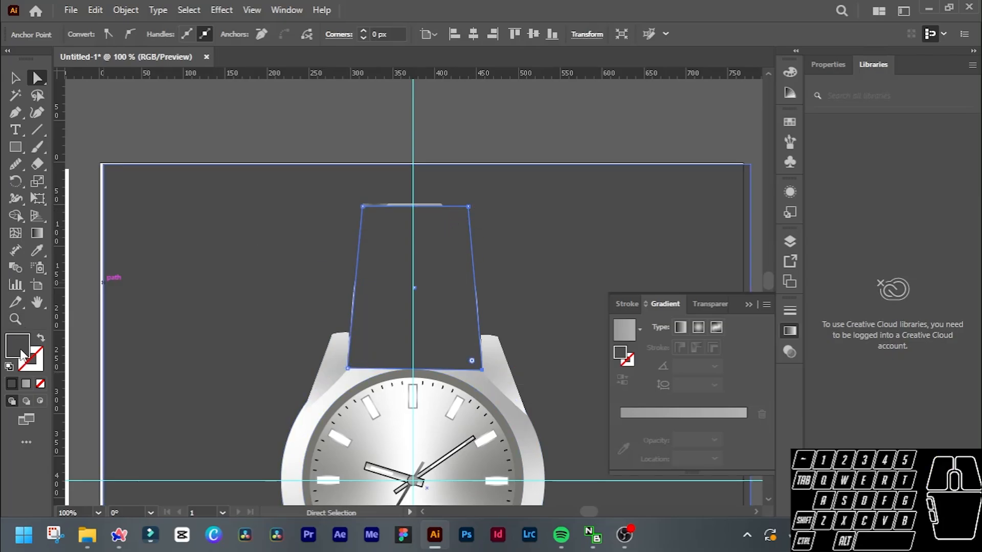
Darken the upper tapered shape's fill to near-black grey and send it behind the upper bracelet links.
double_click(21, 350)
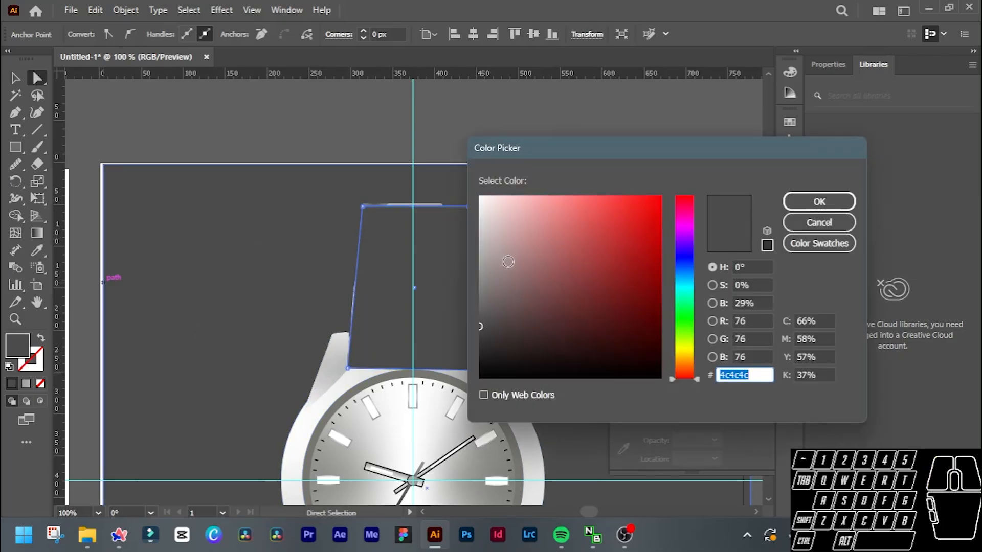
mouse_move(483, 373)
mouse_down()
mouse_move(460, 382)
mouse_move(479, 347)
mouse_up()
click(809, 199)
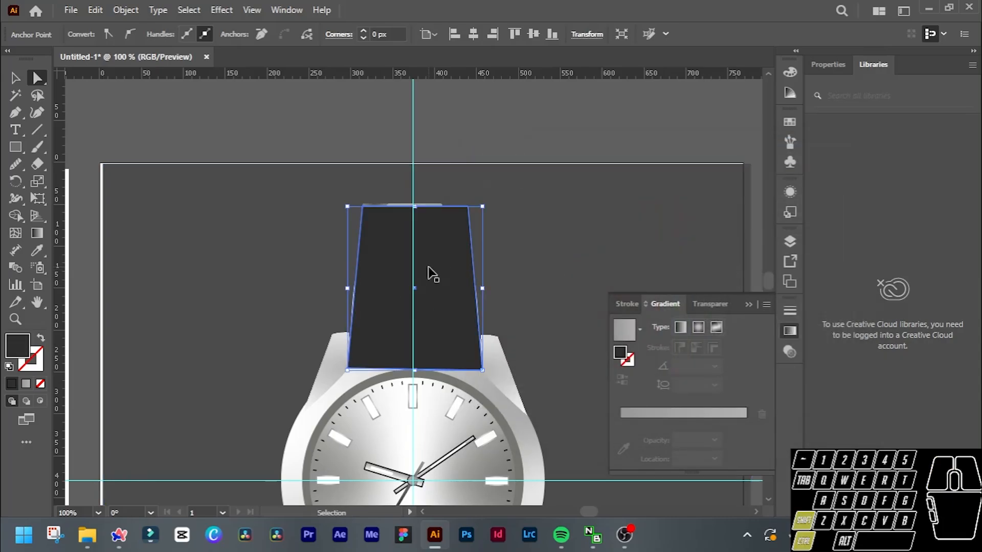
key(ctrl+shift+[)
ctrl+shift+click(431, 273)
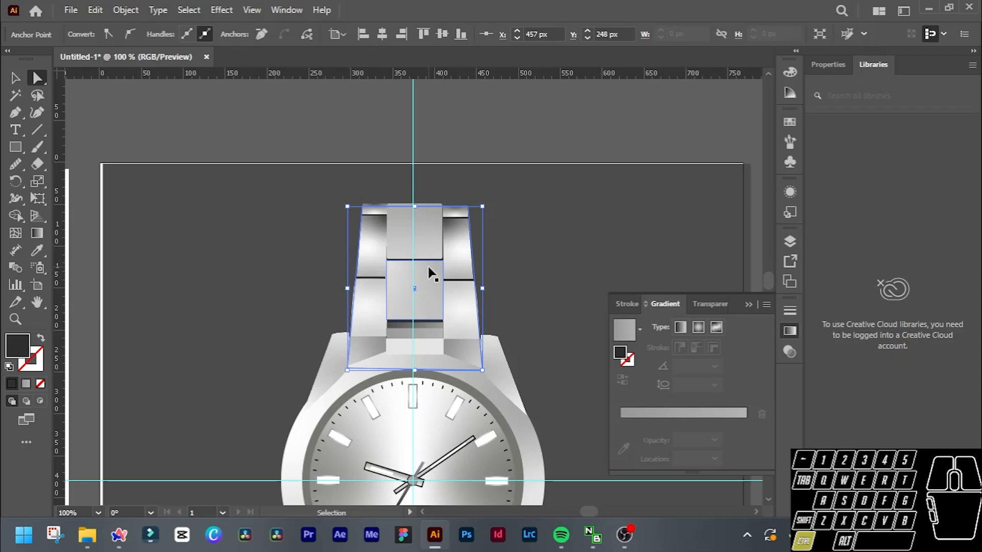
Move the dark backing shape's top-right corner slightly inward so it sits behind the upper bracelet's right end link.
key(ctrl+])
key(ctrl+[)
scroll(431, 274, up, 2)
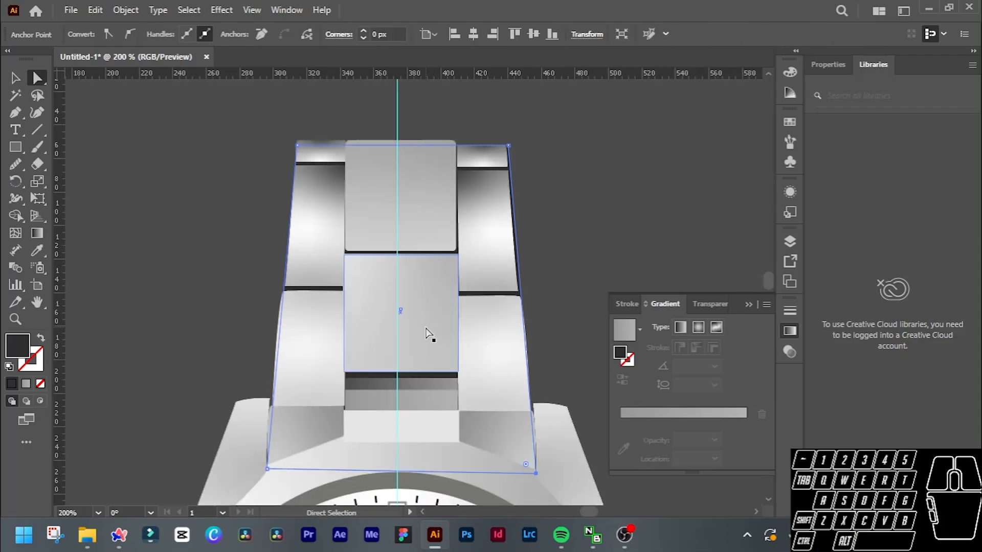
key(v)
click(631, 236)
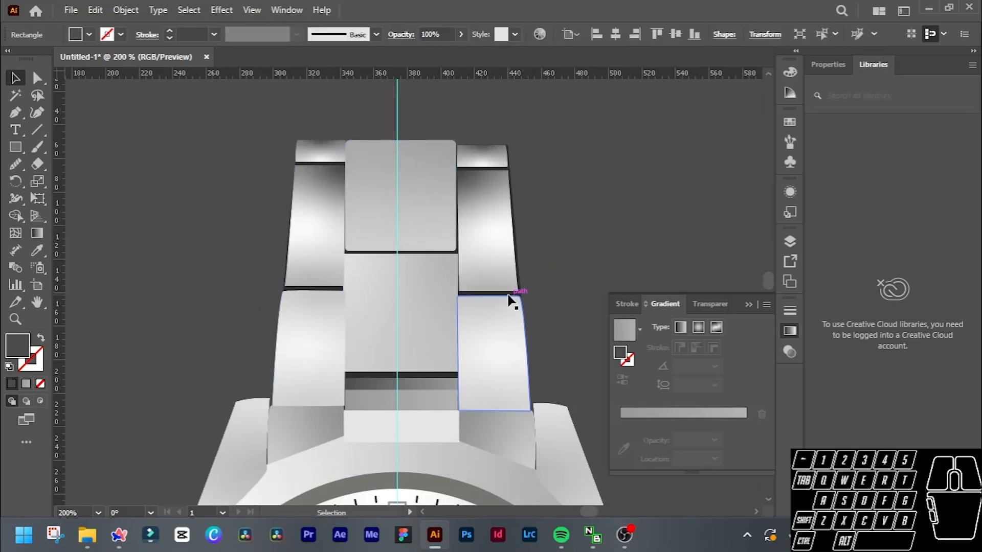
scroll(508, 297, up, 3)
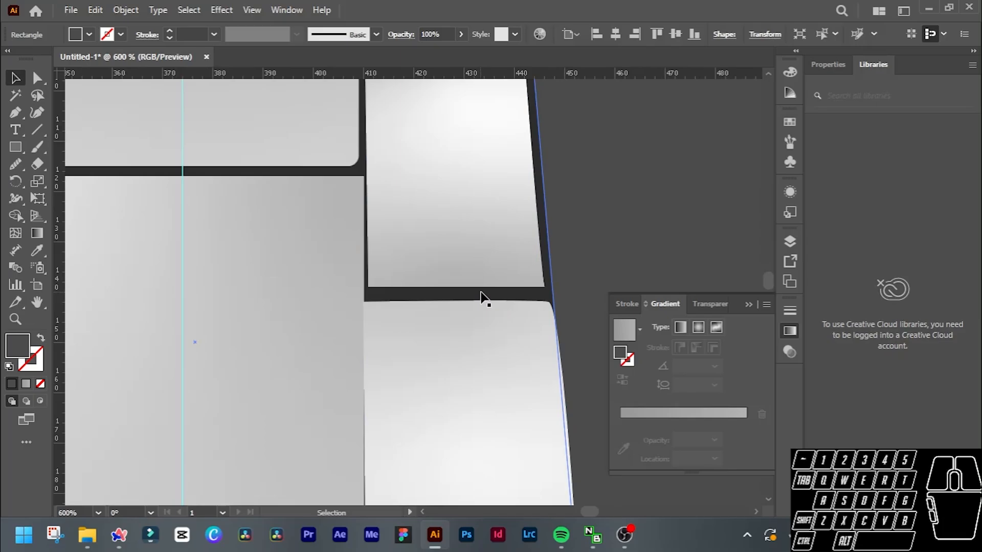
click(480, 296)
scroll(482, 297, down, 3)
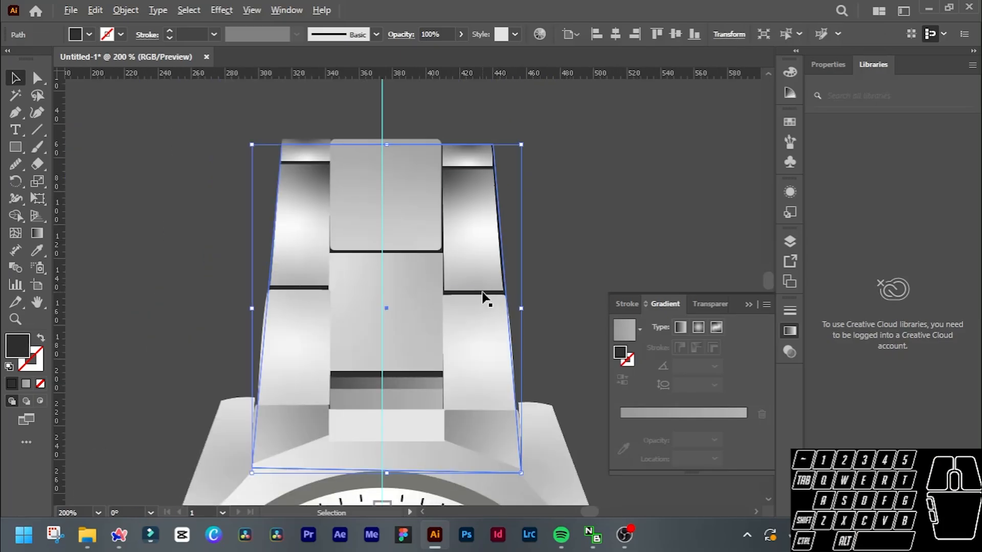
scroll(483, 292, up, 2)
key(a)
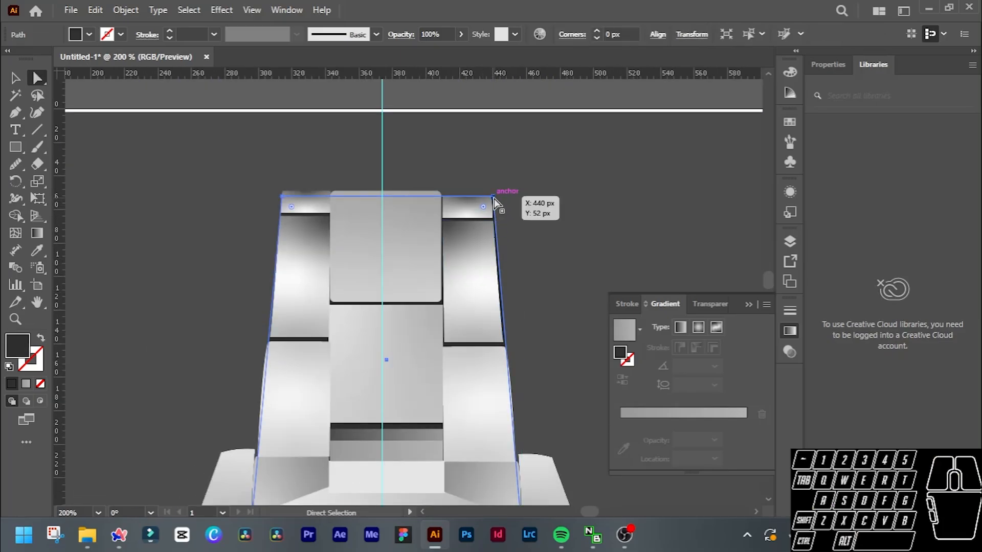
drag(493, 197, 486, 198)
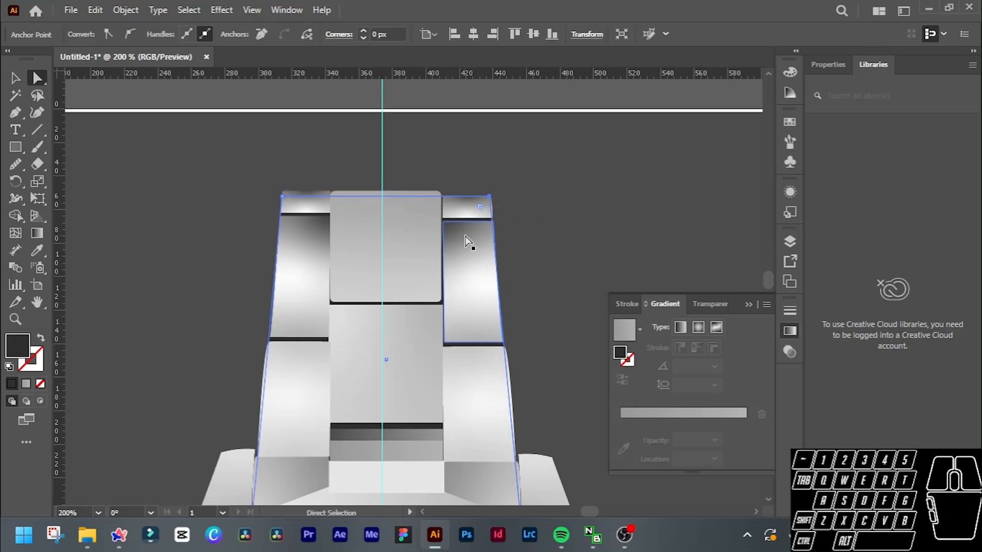
Move the dark backing shape's top-left corner slightly inward behind the upper bracelet's left end link.
scroll(314, 261, left, 1)
click(317, 197)
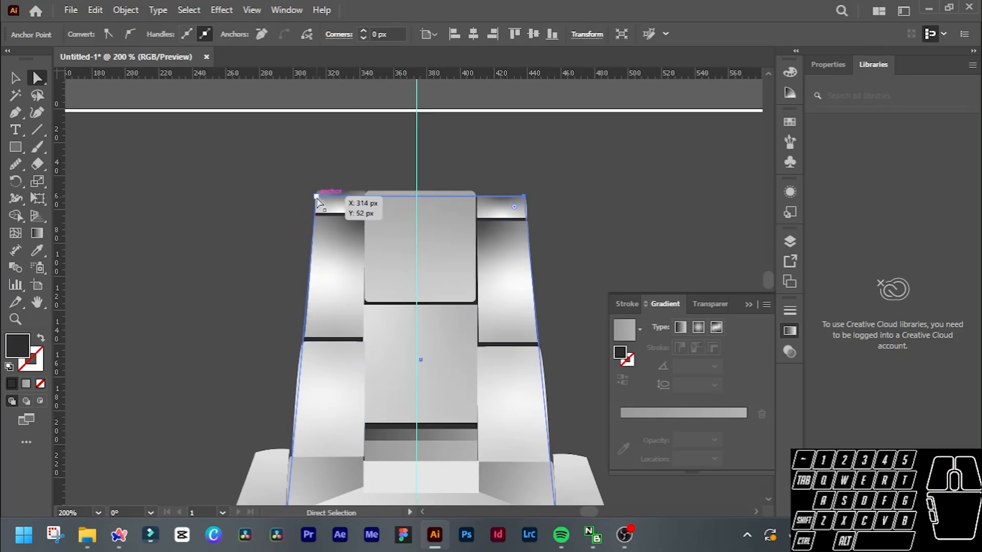
drag(316, 198, 324, 199)
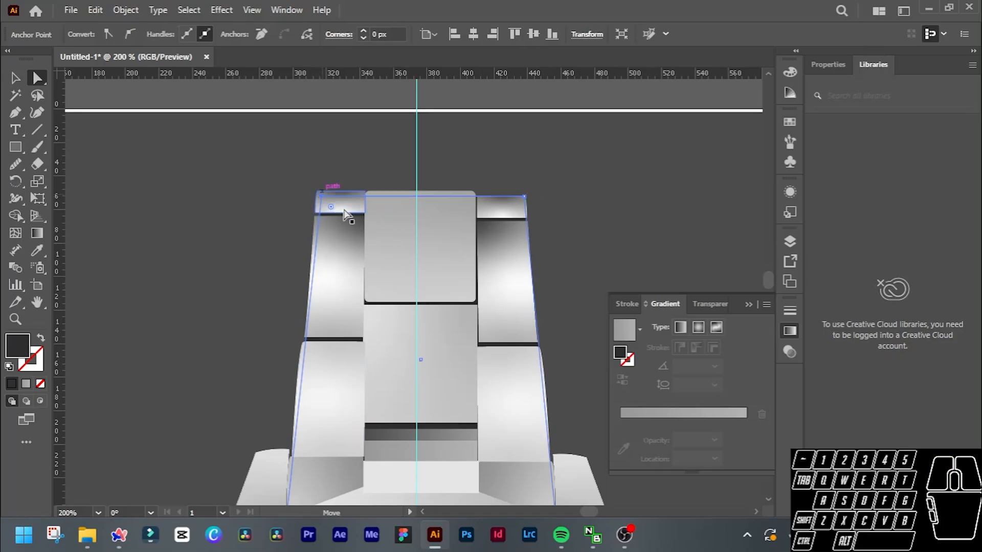
scroll(429, 289, down, 1)
scroll(394, 332, down, 1)
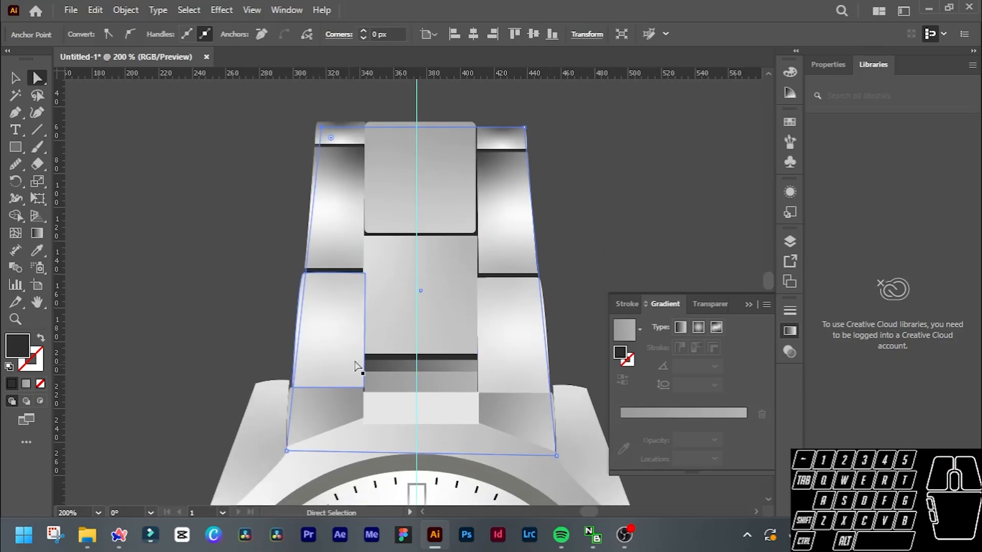
Try to shift the lower-left corner of the grey strip beneath the upper bracelet's centre links slightly outward.
click(376, 388)
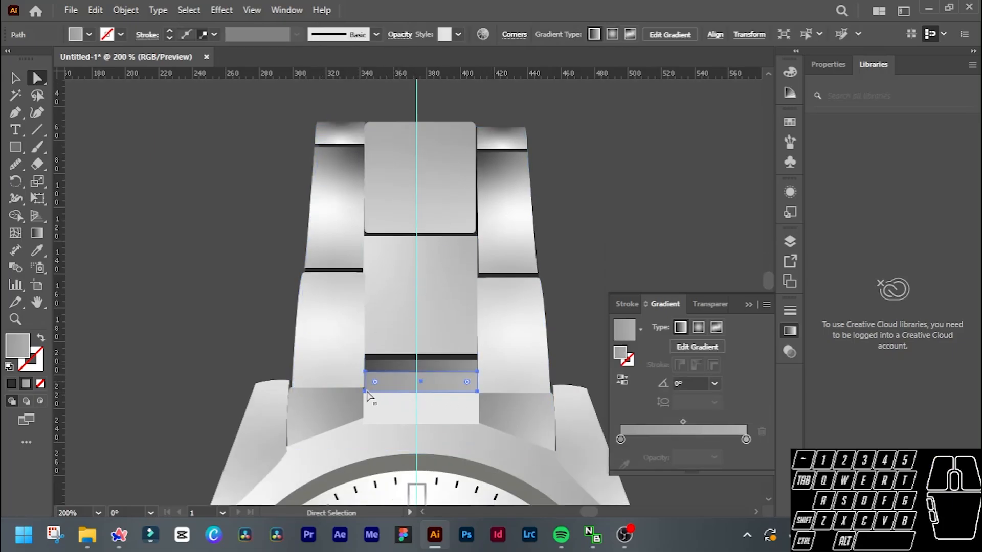
drag(364, 392, 361, 392)
key(ctrl+z)
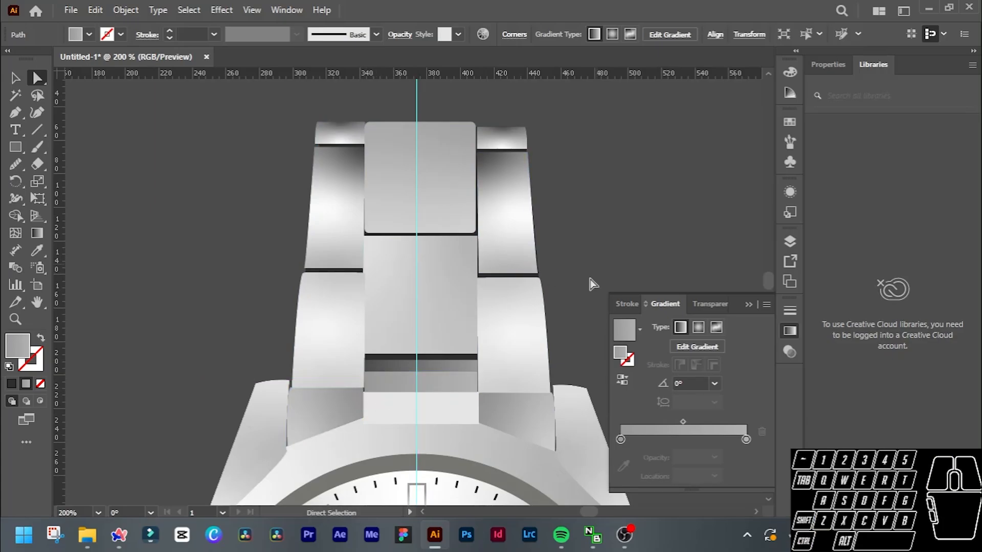
Examine the whole watch against the dark grey background, comparing the upper and lower bracelet halves.
click(589, 278)
scroll(615, 194, down, 3)
scroll(632, 208, right, 3)
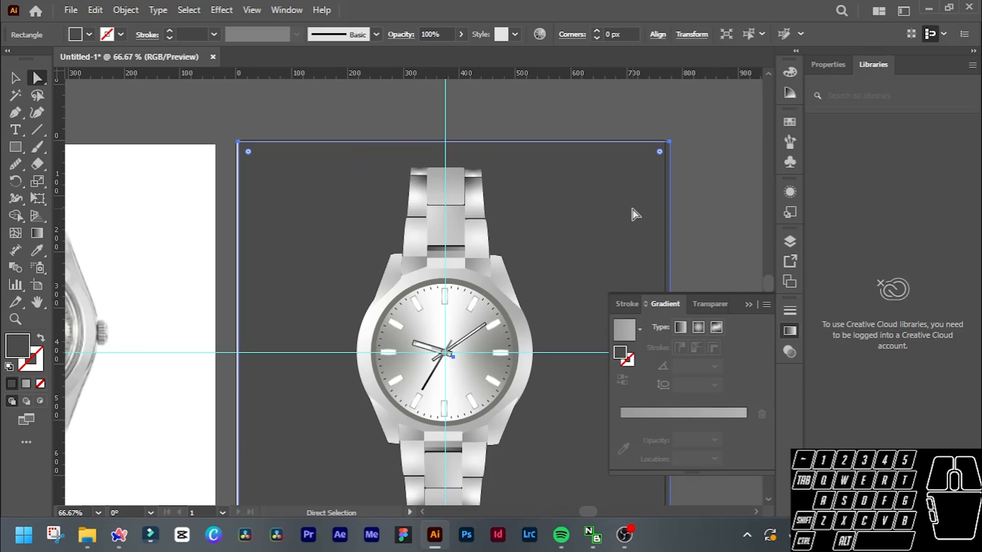
scroll(634, 214, down, 2)
scroll(614, 225, right, 1)
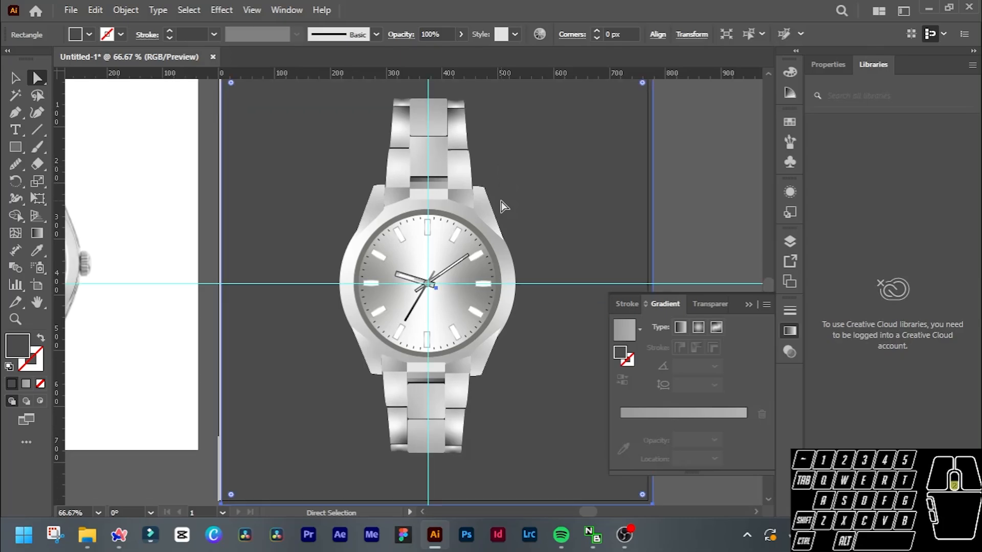
scroll(501, 202, down, 1)
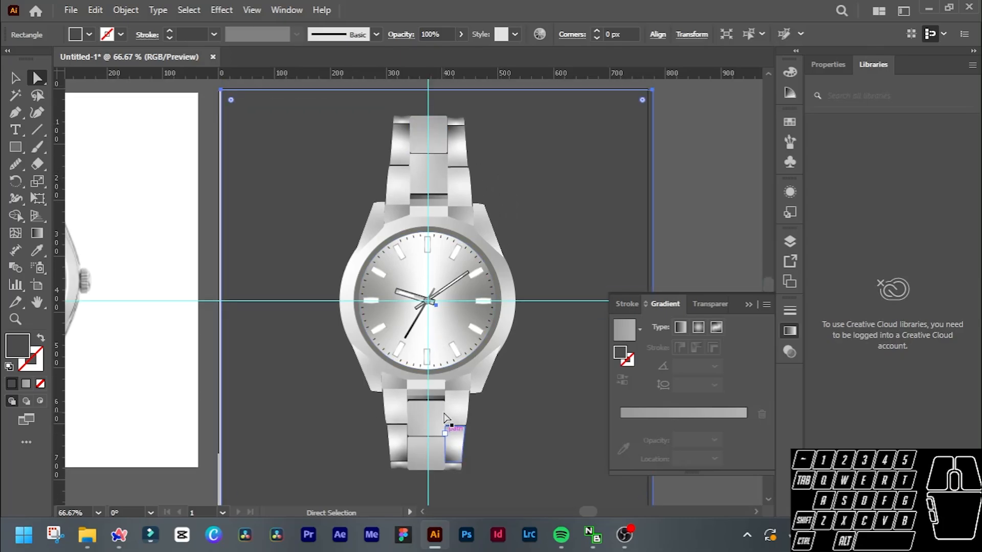
scroll(444, 411, down, 1)
key(v)
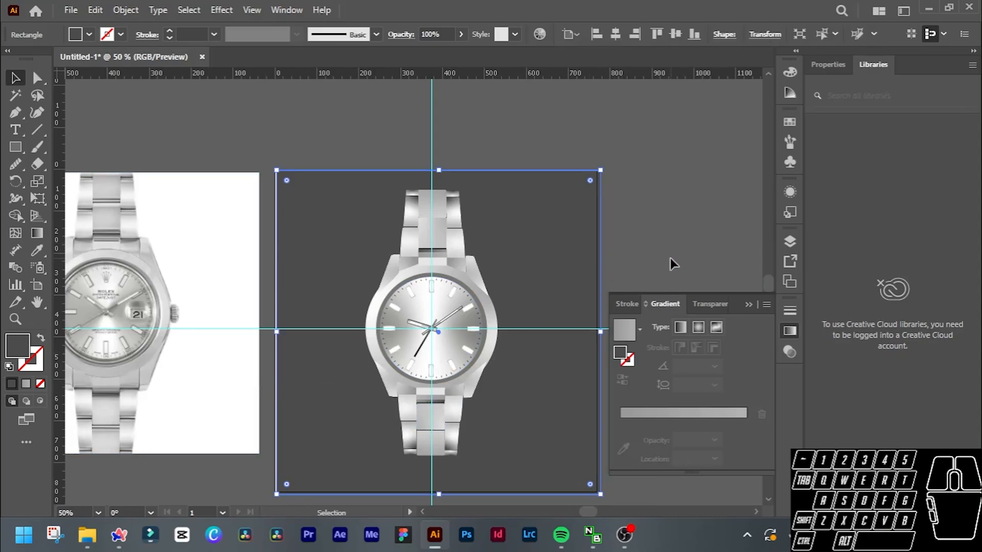
Start an Export As of the artwork and choose the illustrator work folder on the work (E:) drive as destination.
click(69, 10)
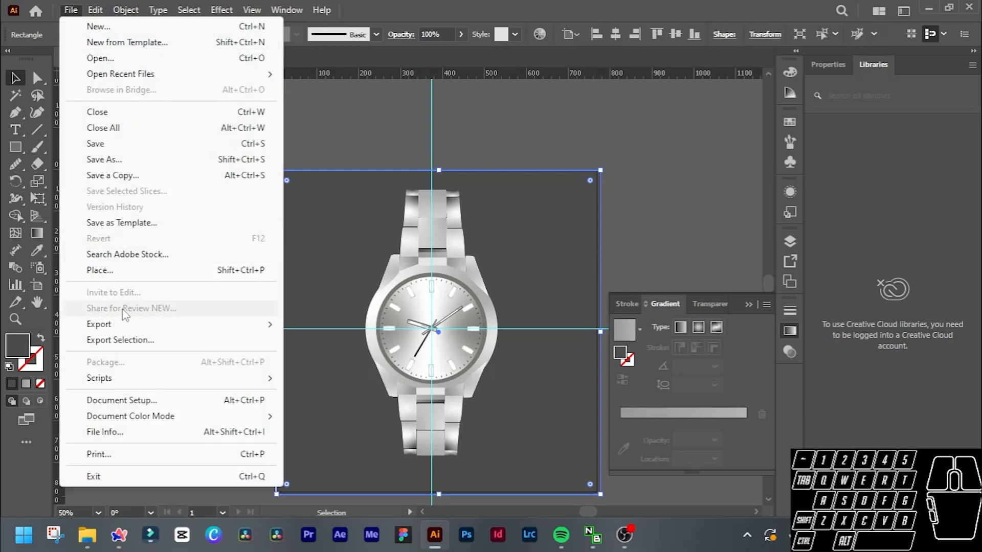
mouse_move(222, 327)
click(307, 342)
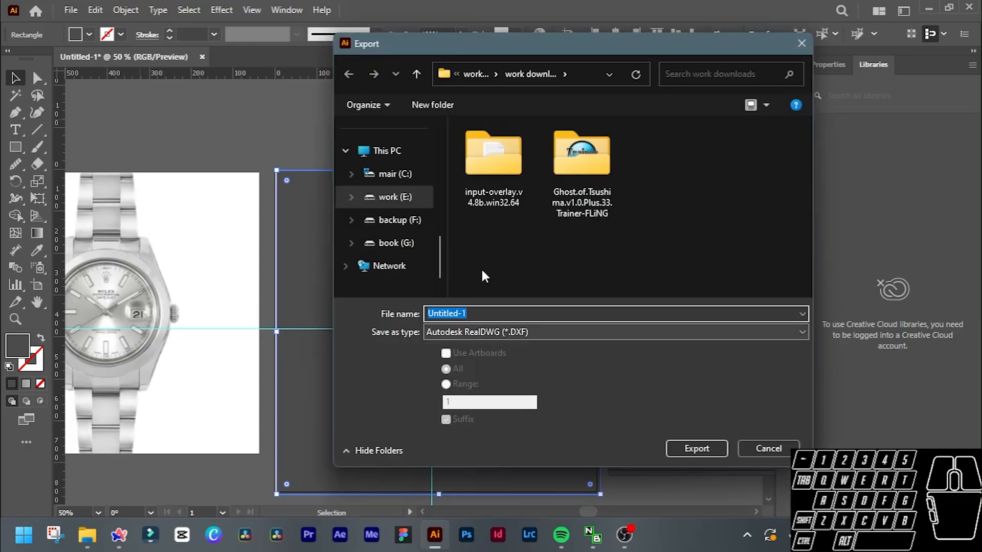
click(397, 160)
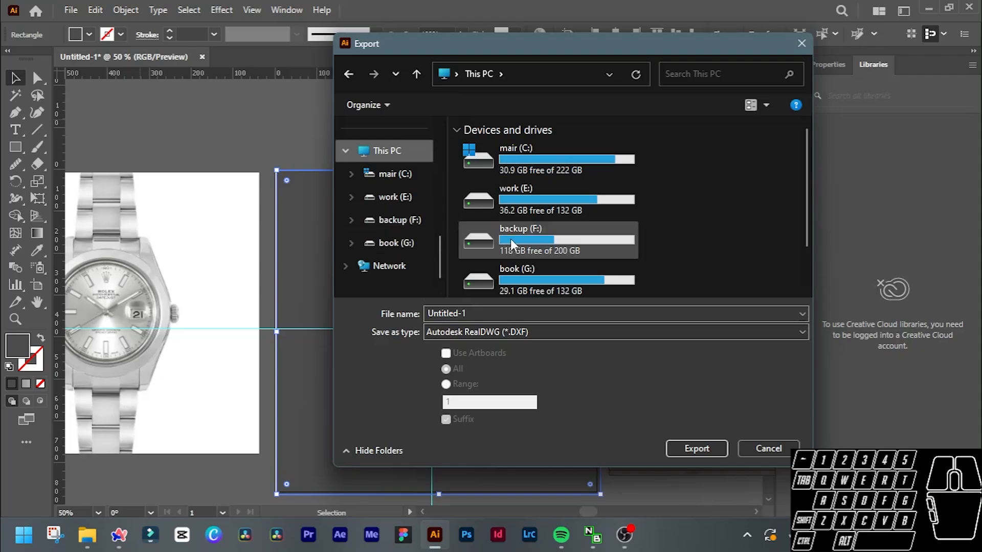
double_click(524, 201)
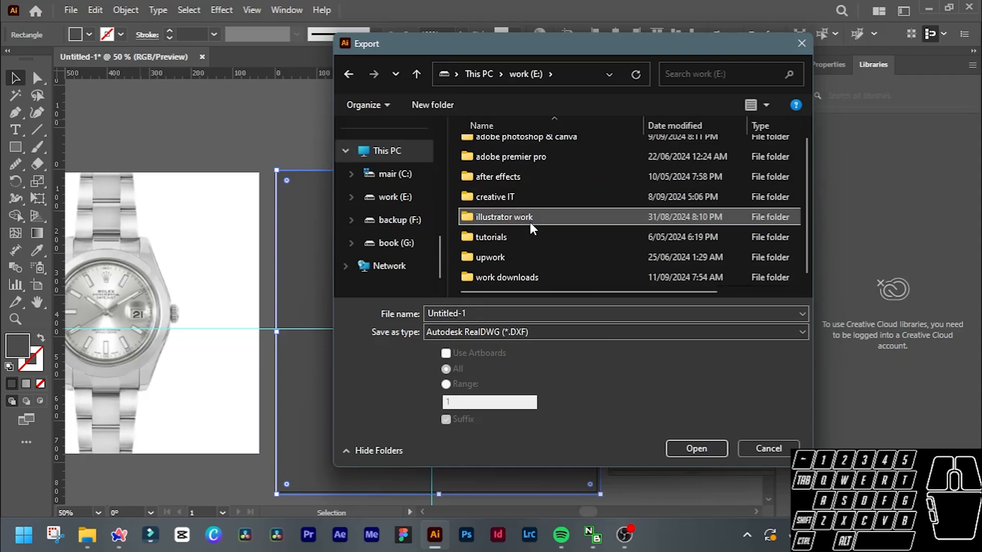
double_click(528, 220)
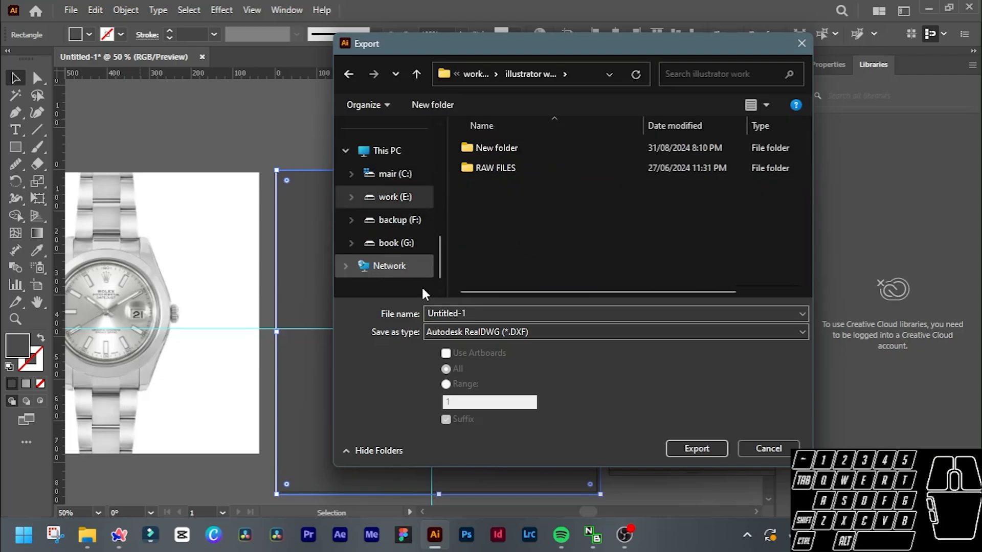
Export all artboards as a PNG named rolexxxx, using Use Artboards, Screen (72 ppi) resolution and a white background colour.
click(519, 333)
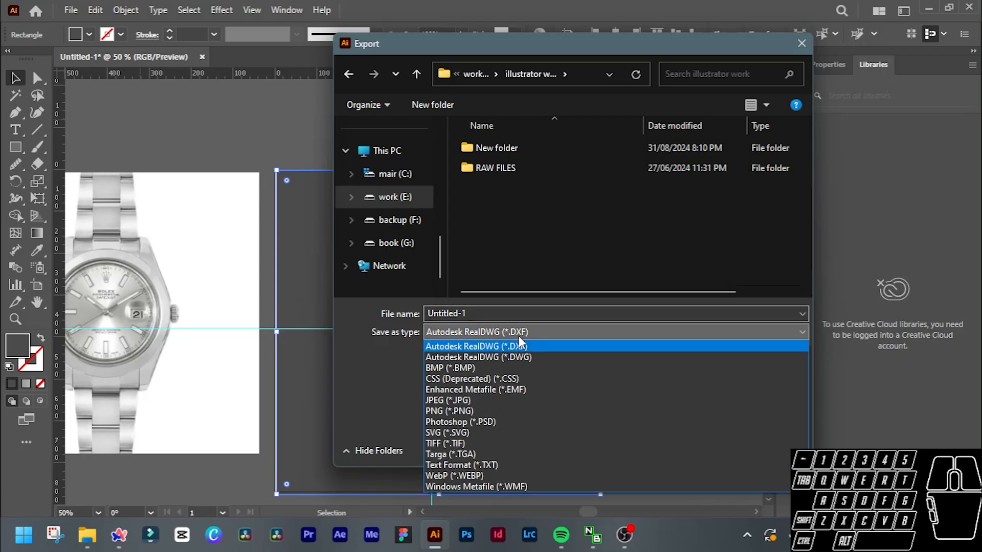
click(461, 412)
click(446, 354)
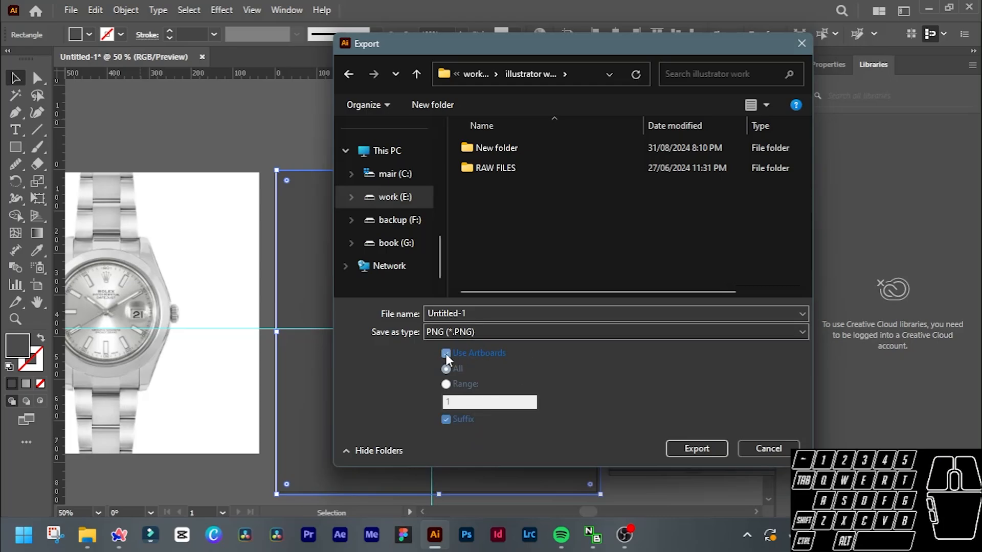
click(467, 314)
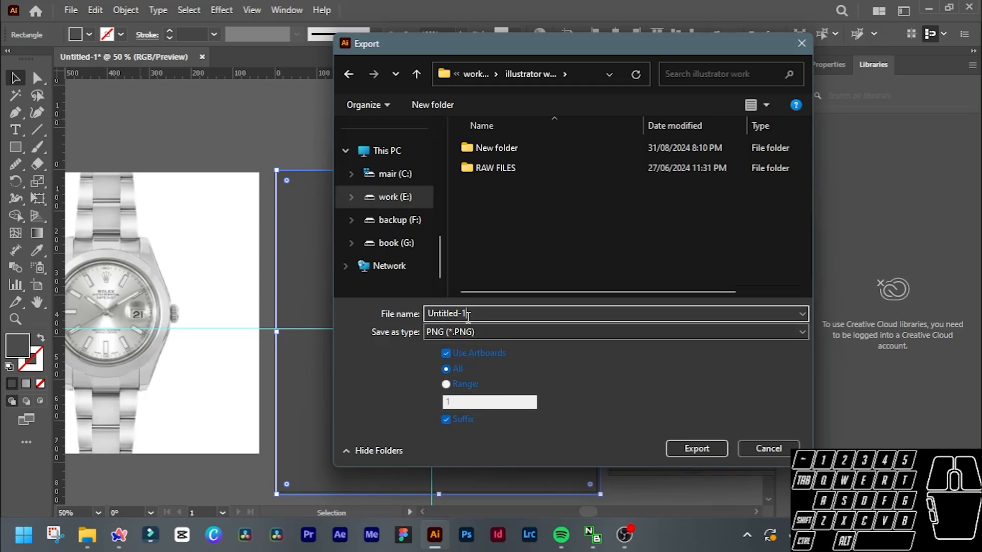
double_click(468, 315)
text(rolexxxx)
click(688, 450)
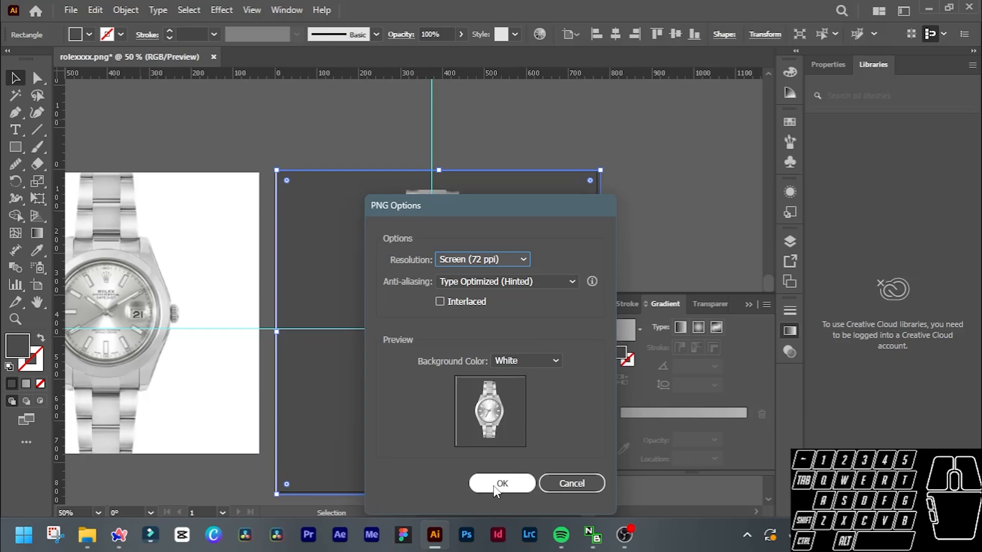
click(500, 483)
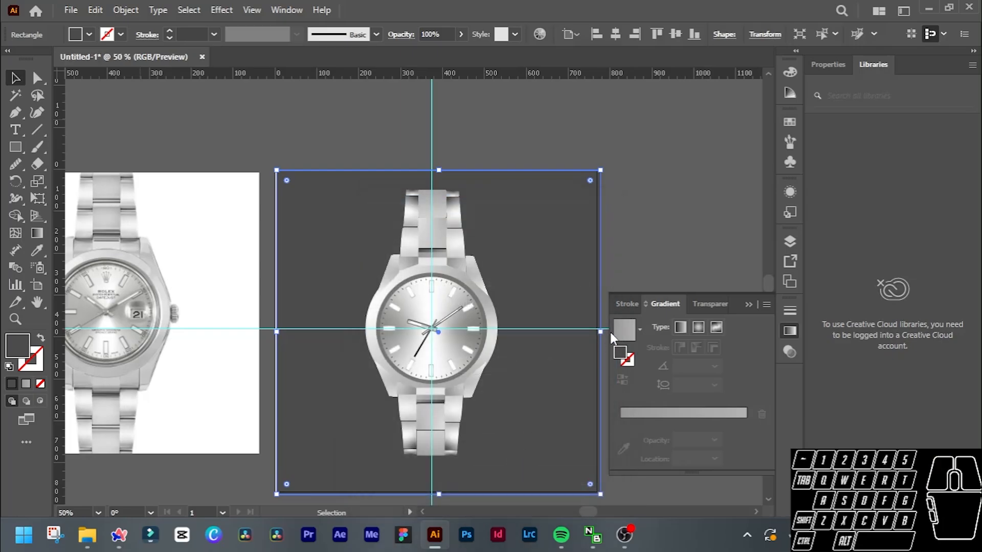